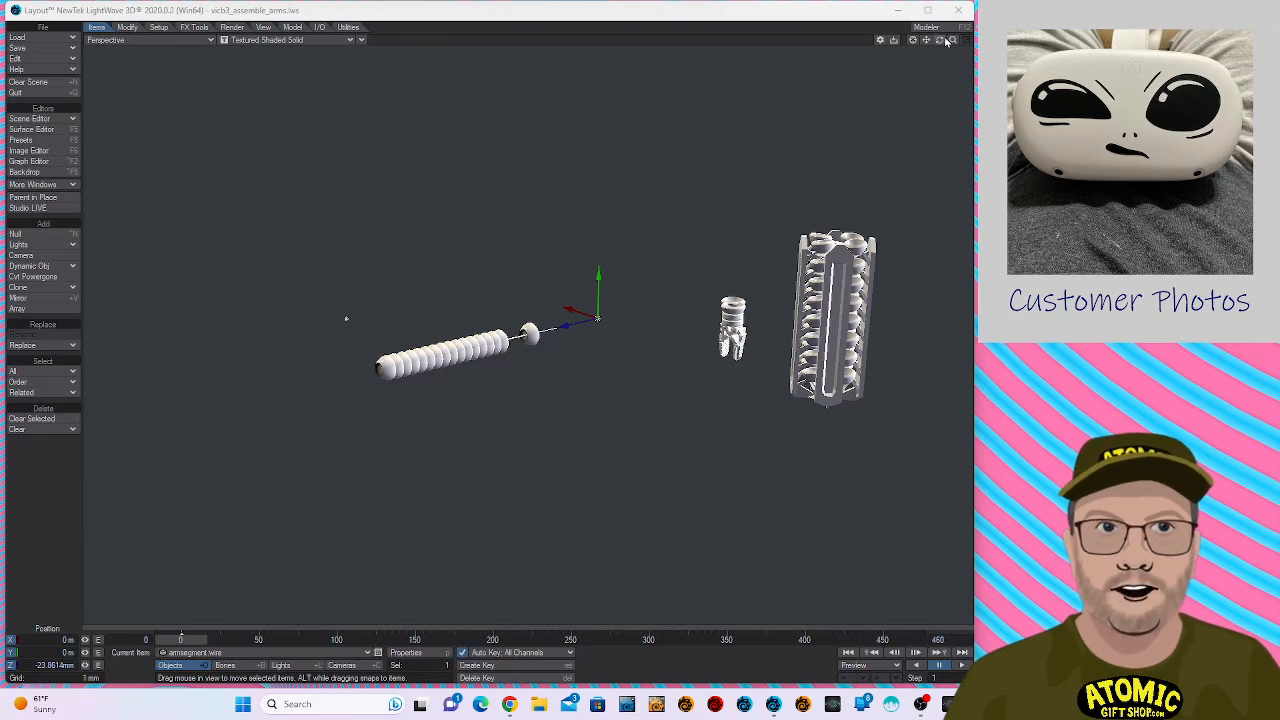
- Open the properties of the armsegment:wire object and switch the perspective viewport to VPR rendering
drag(940, 46, 953, 44)
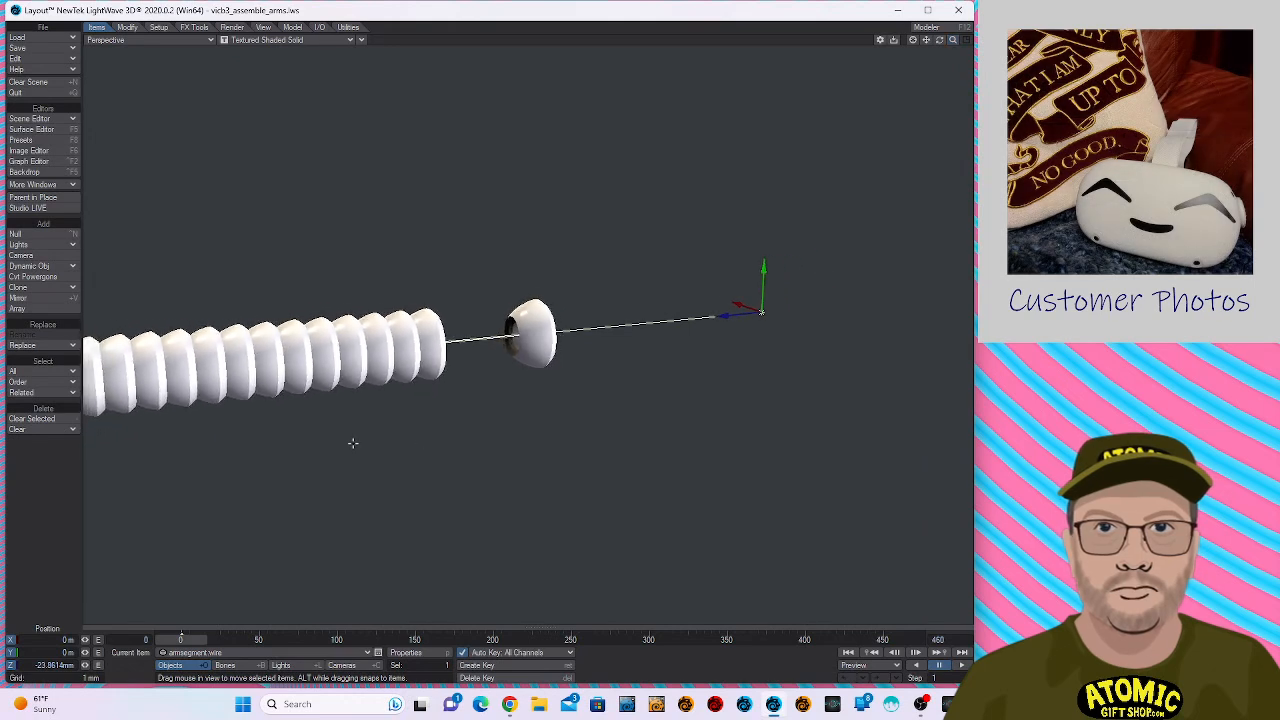
click(406, 653)
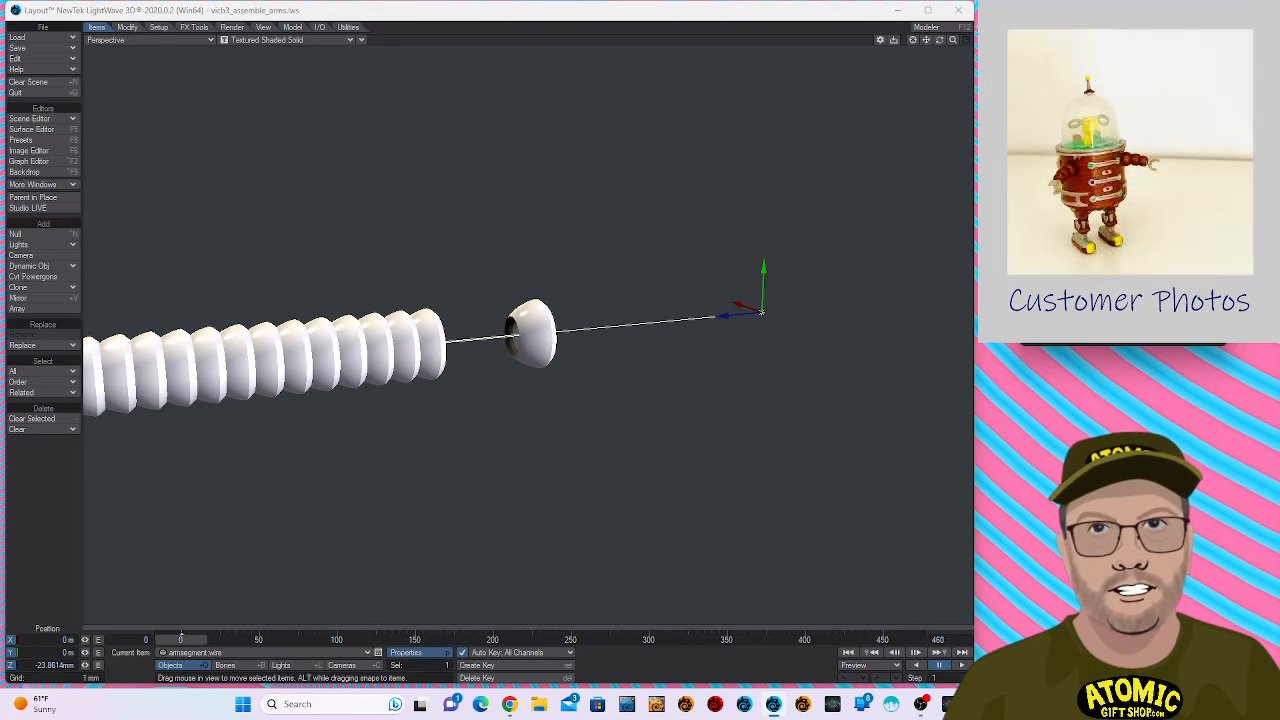
key(p)
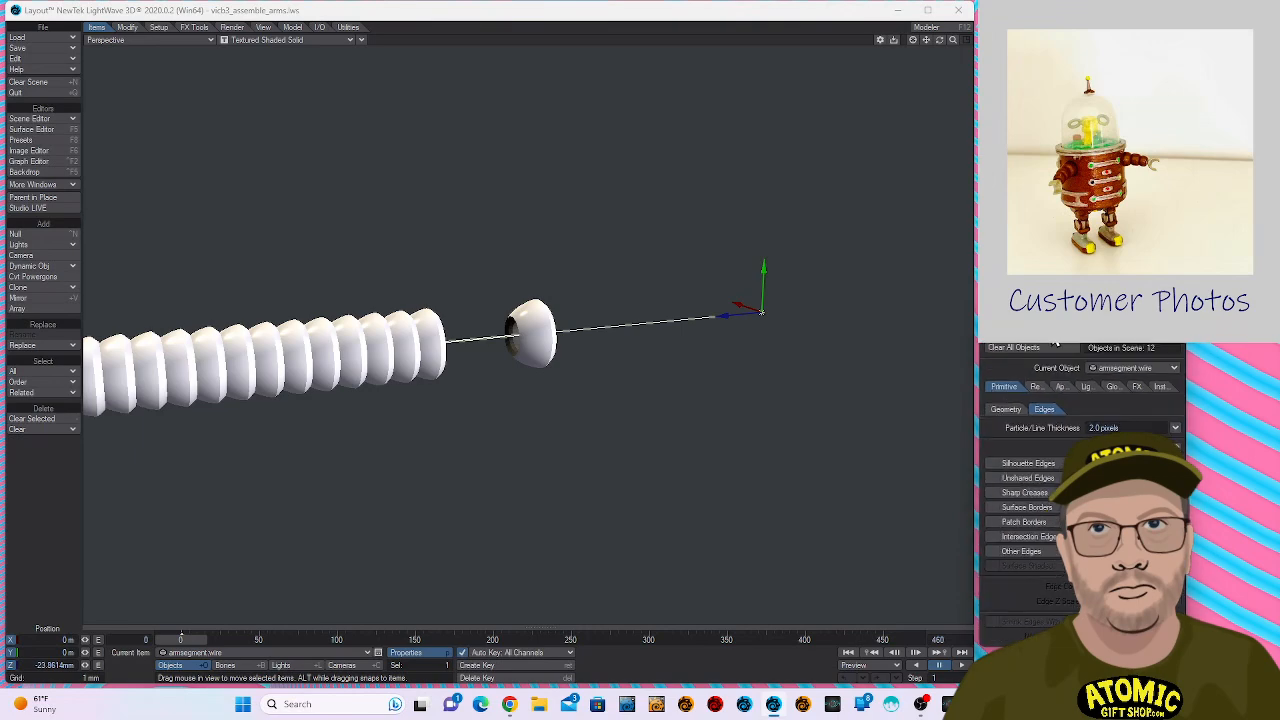
drag(1056, 330, 1062, 332)
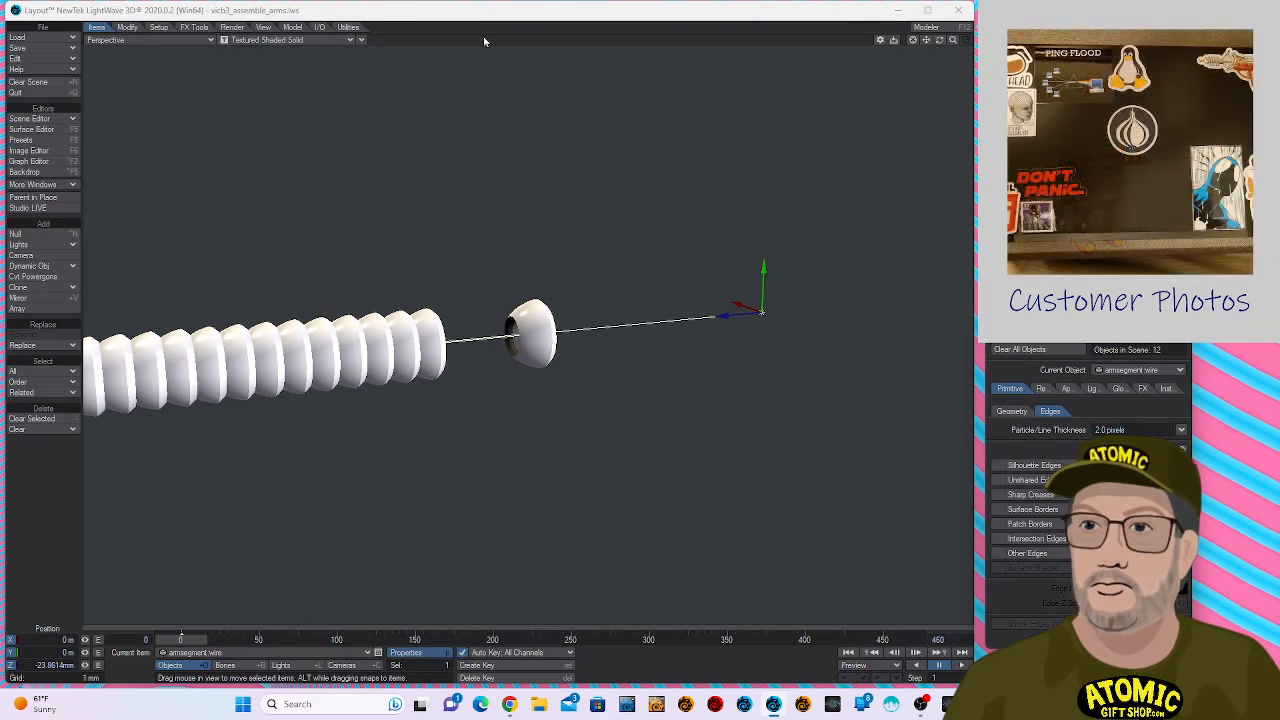
click(326, 45)
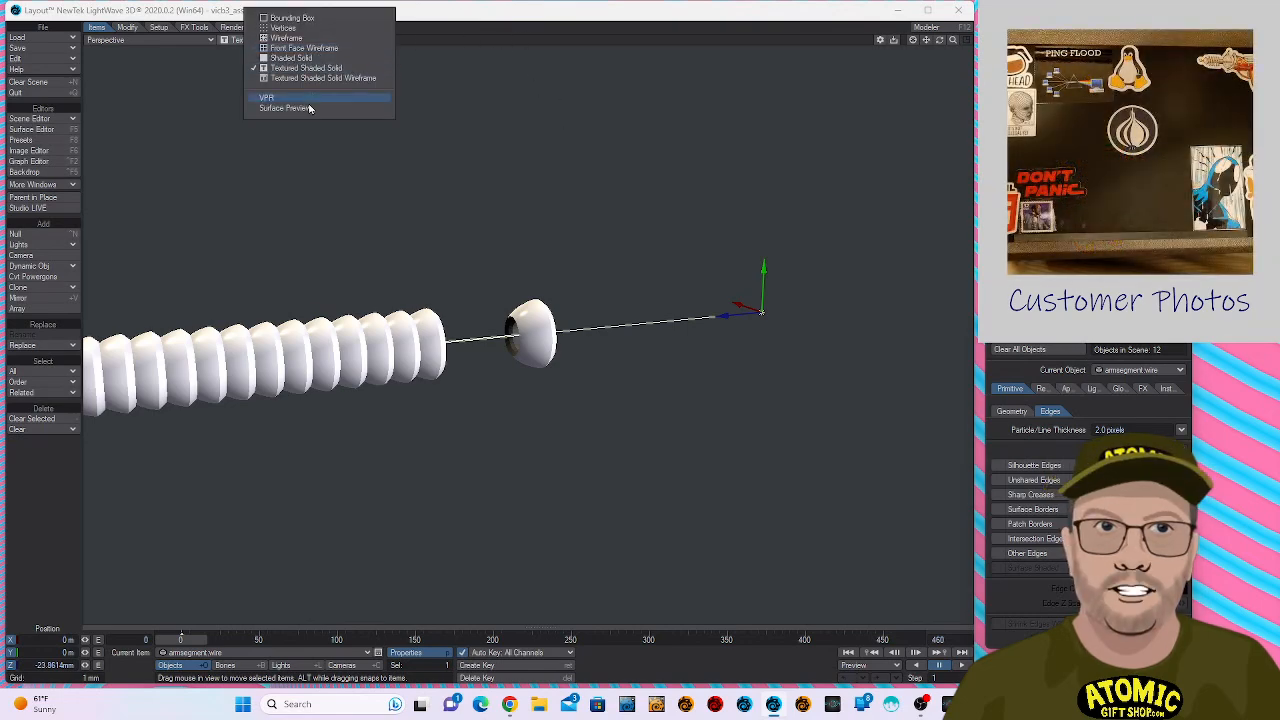
click(308, 99)
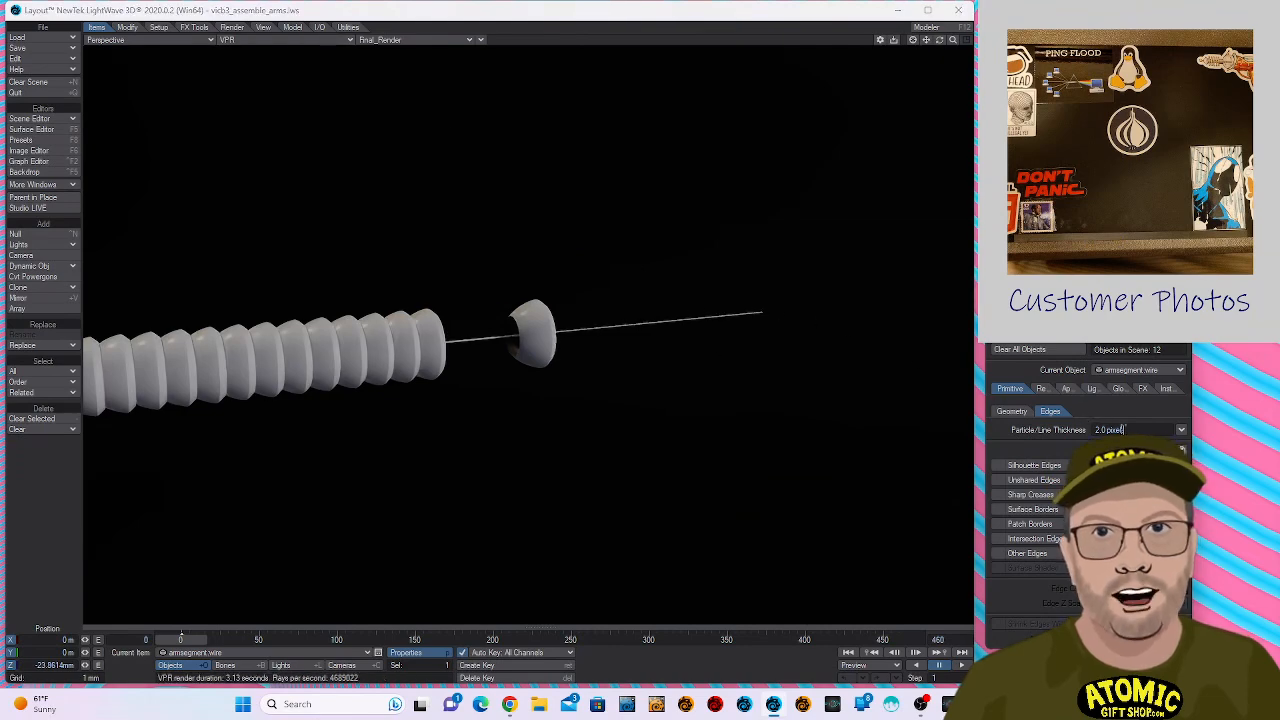
- Set the wire's particle/line thickness to -0.0015 meters so it renders as a solid rod
text(5)
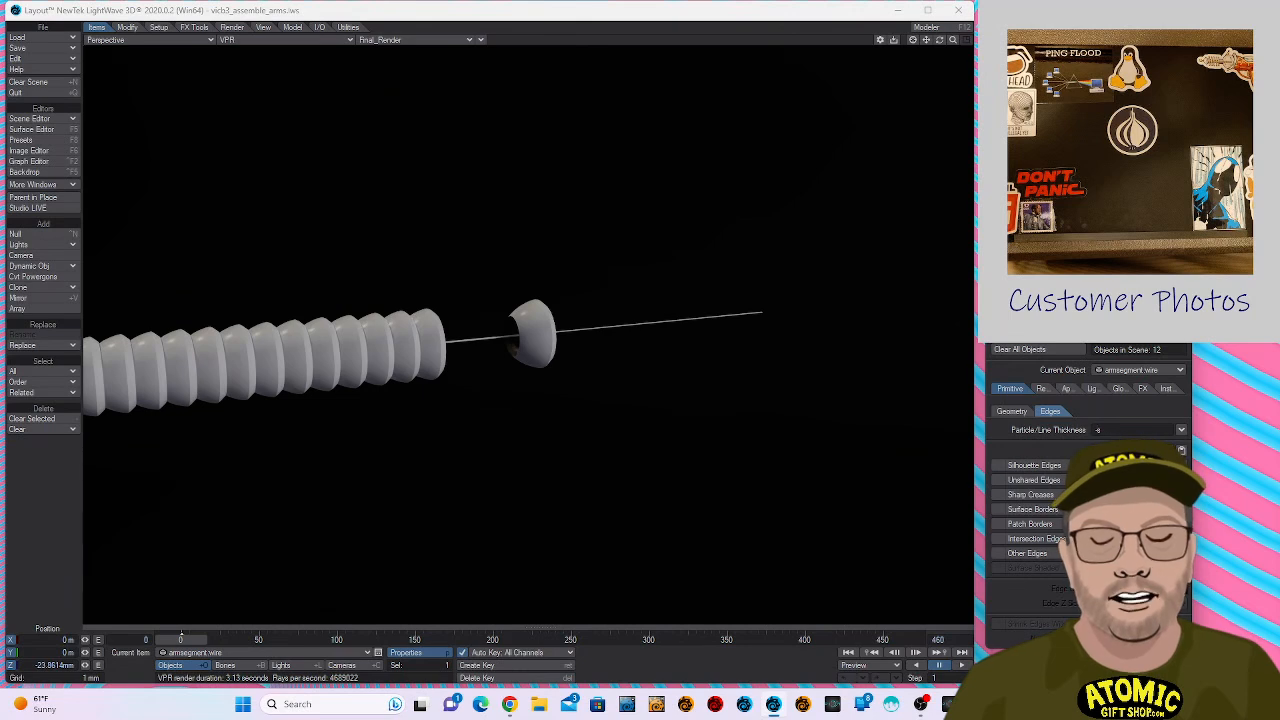
text(mm)
key(Return)
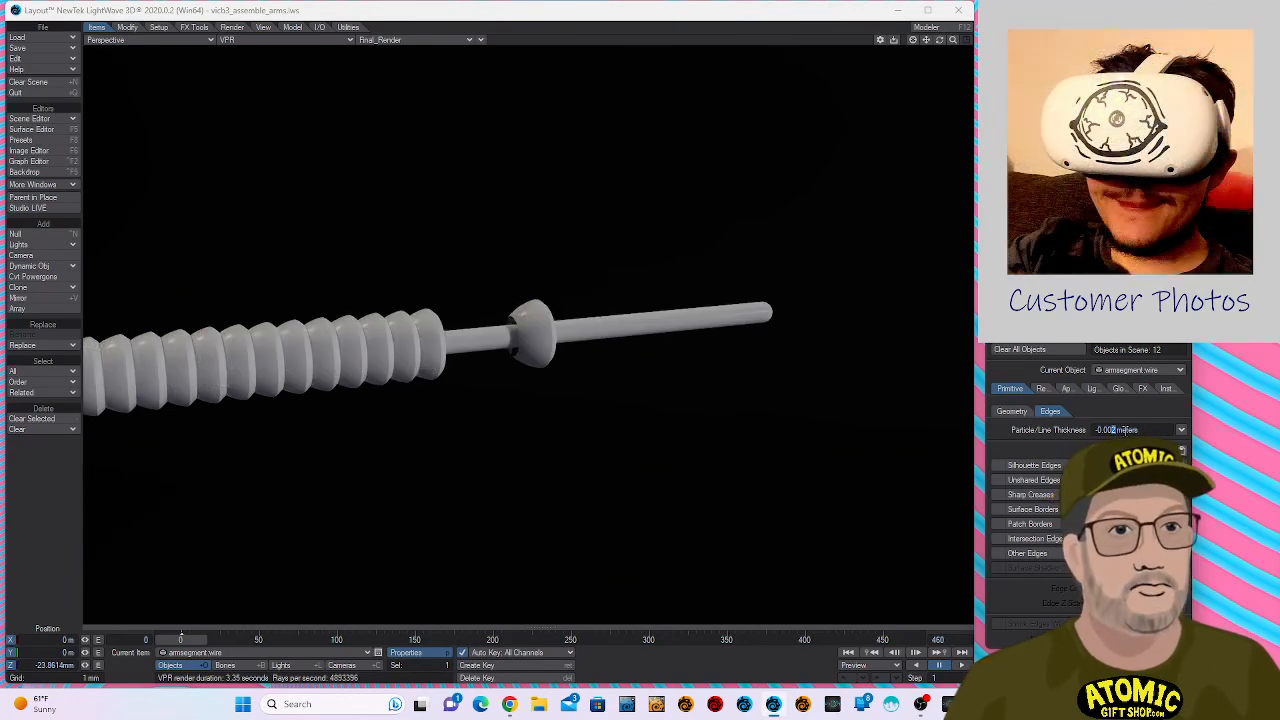
text(15)
key(Return)
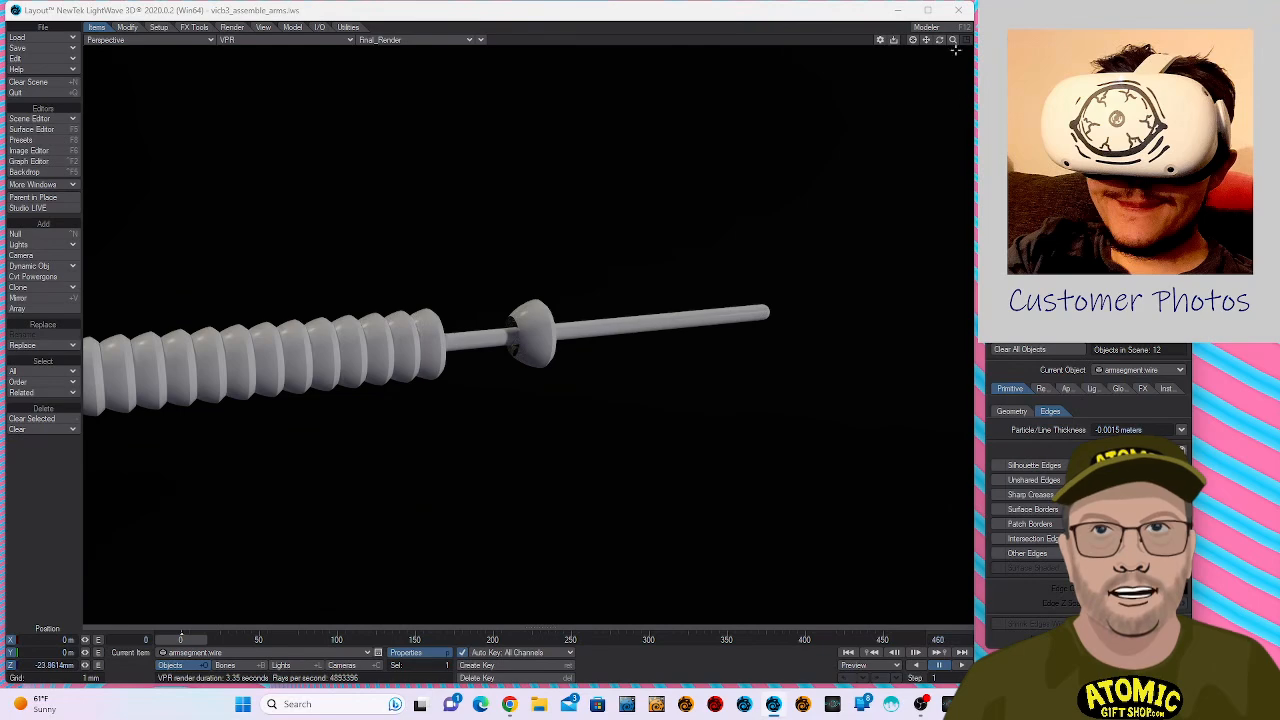
drag(953, 40, 900, 40)
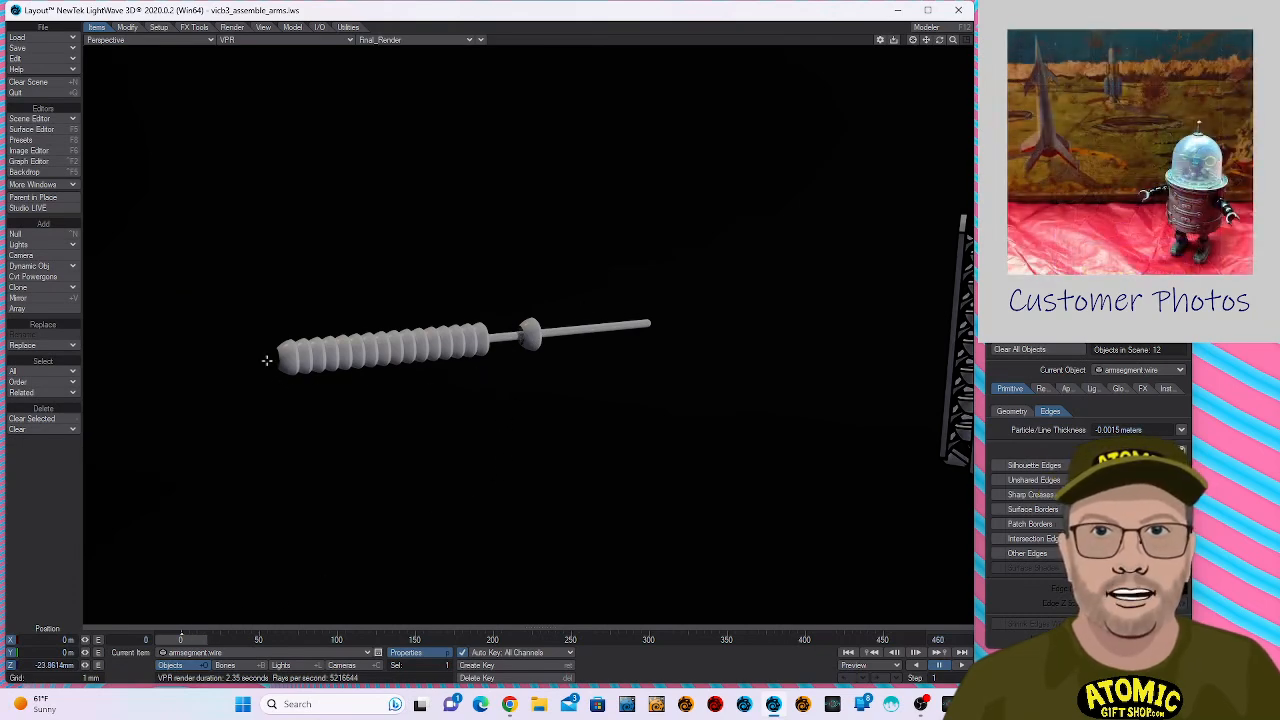
key(o)
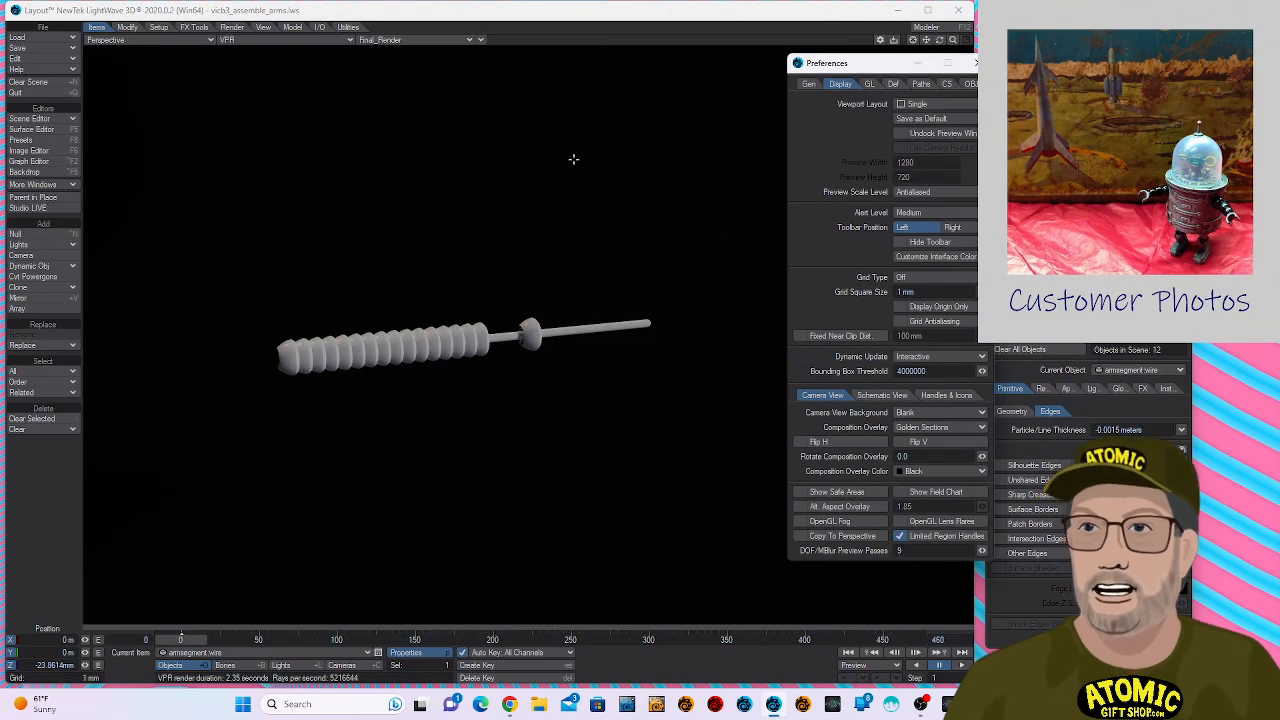
click(809, 84)
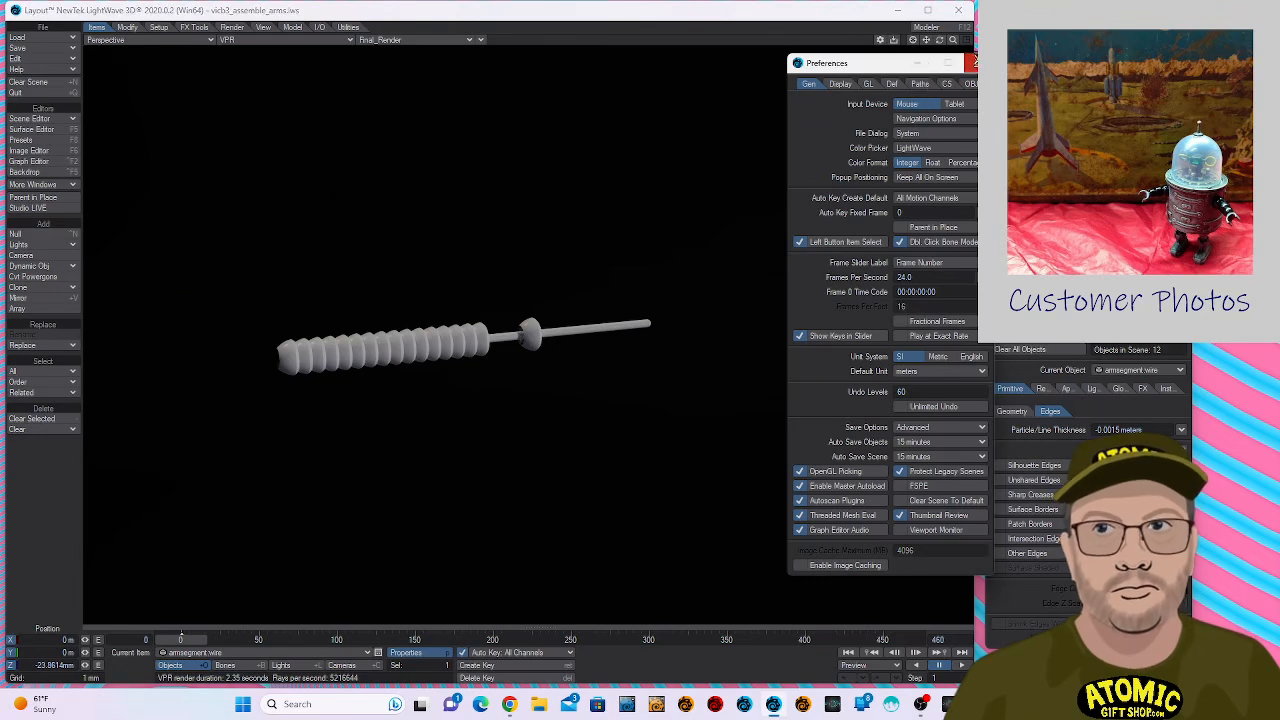
click(970, 62)
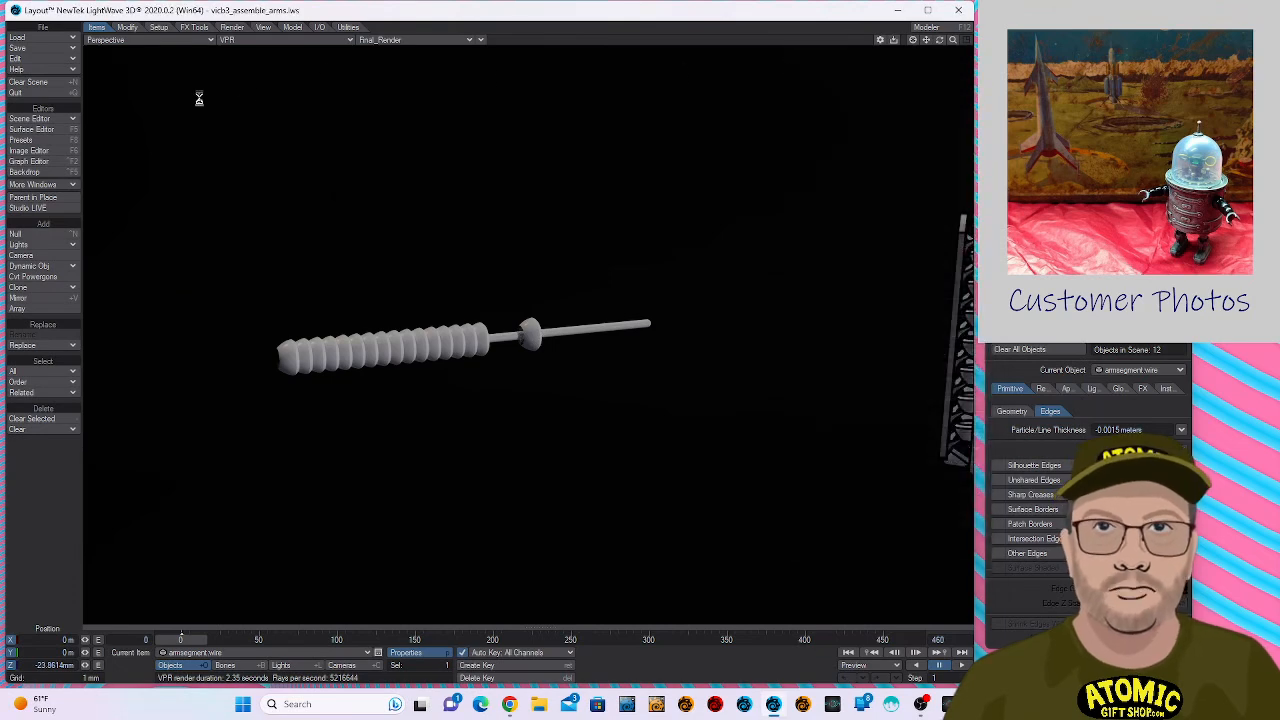
- Turn off the gradient backdrop and enable a white compositing background color (255, 255, 255)
click(42, 172)
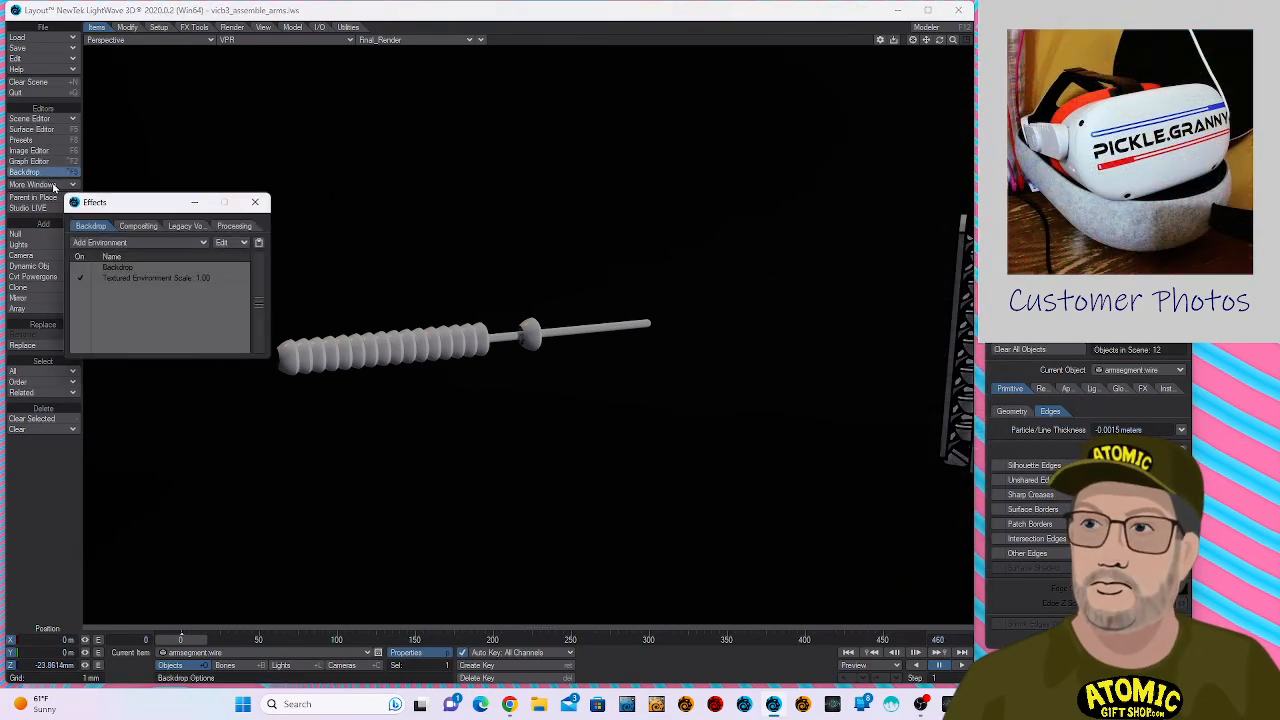
click(133, 268)
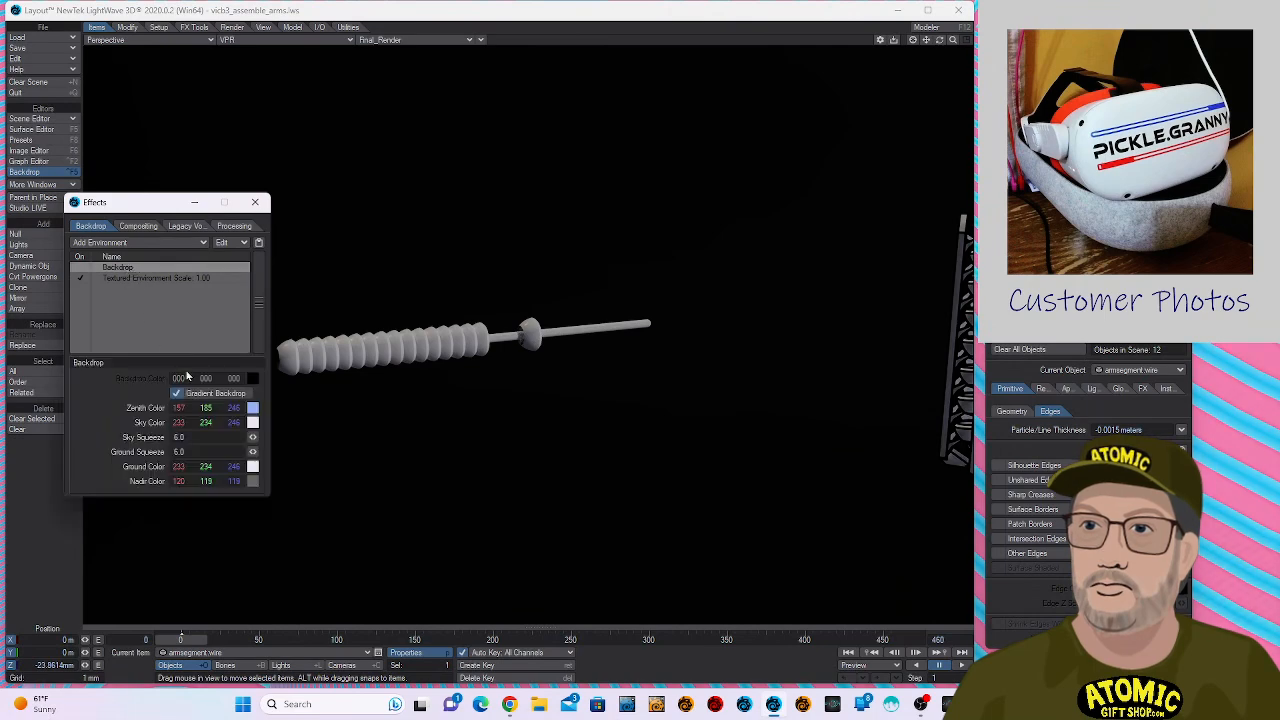
click(246, 394)
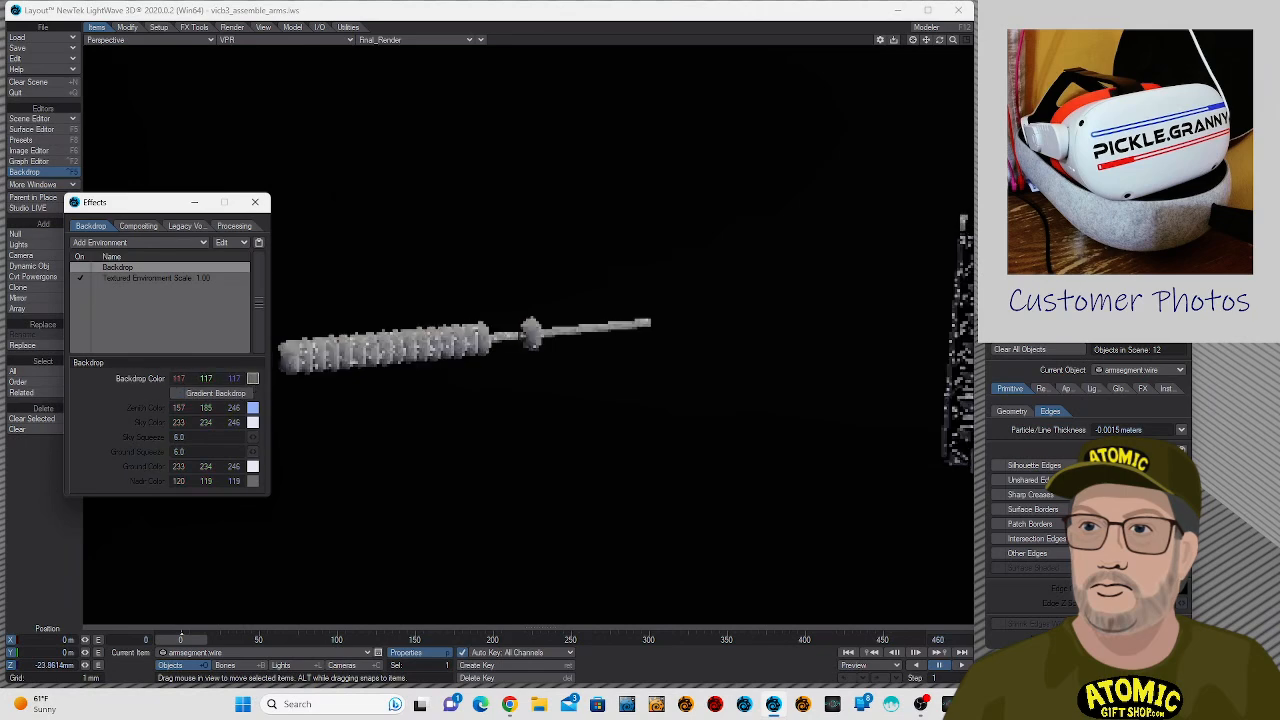
click(138, 226)
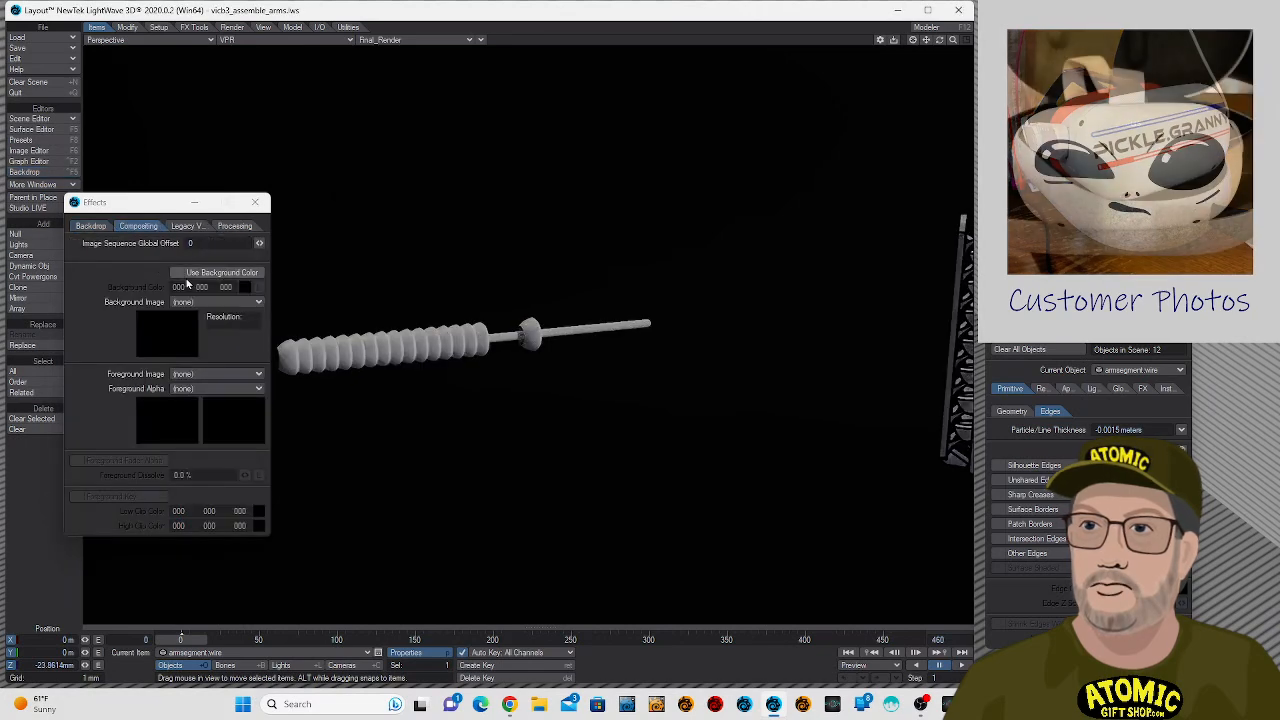
click(228, 273)
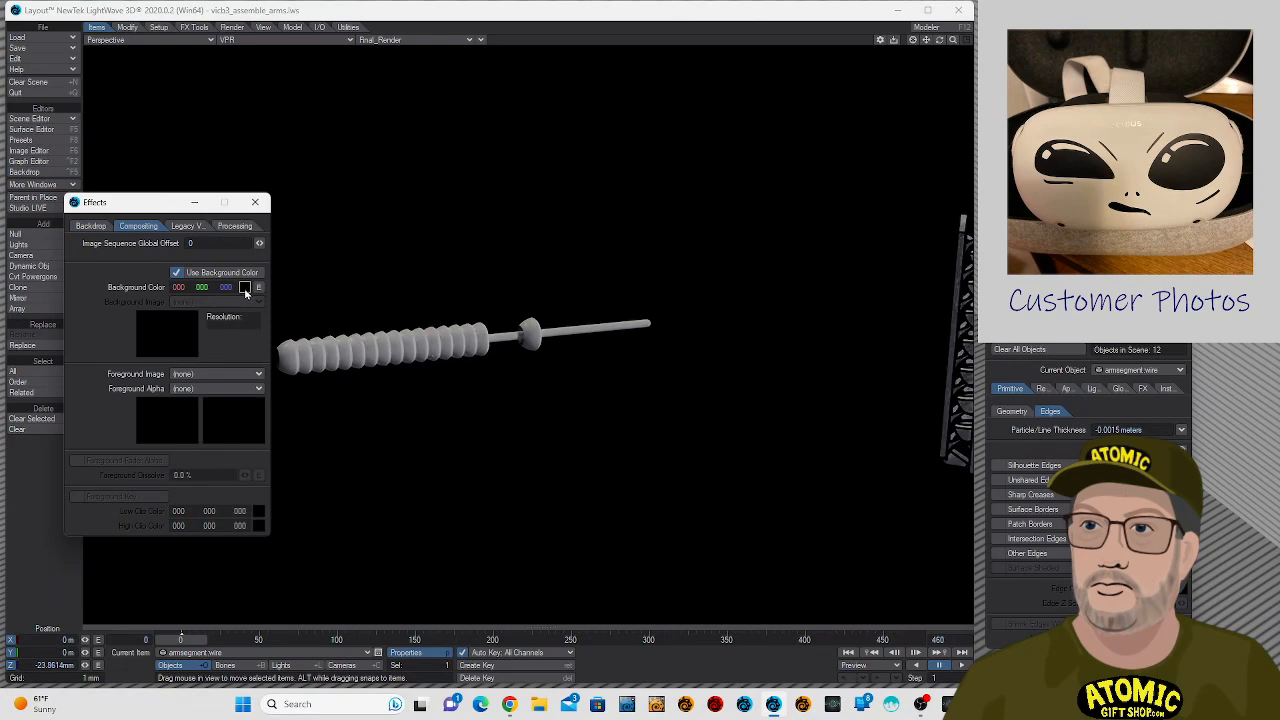
right_drag(246, 290, 338, 273)
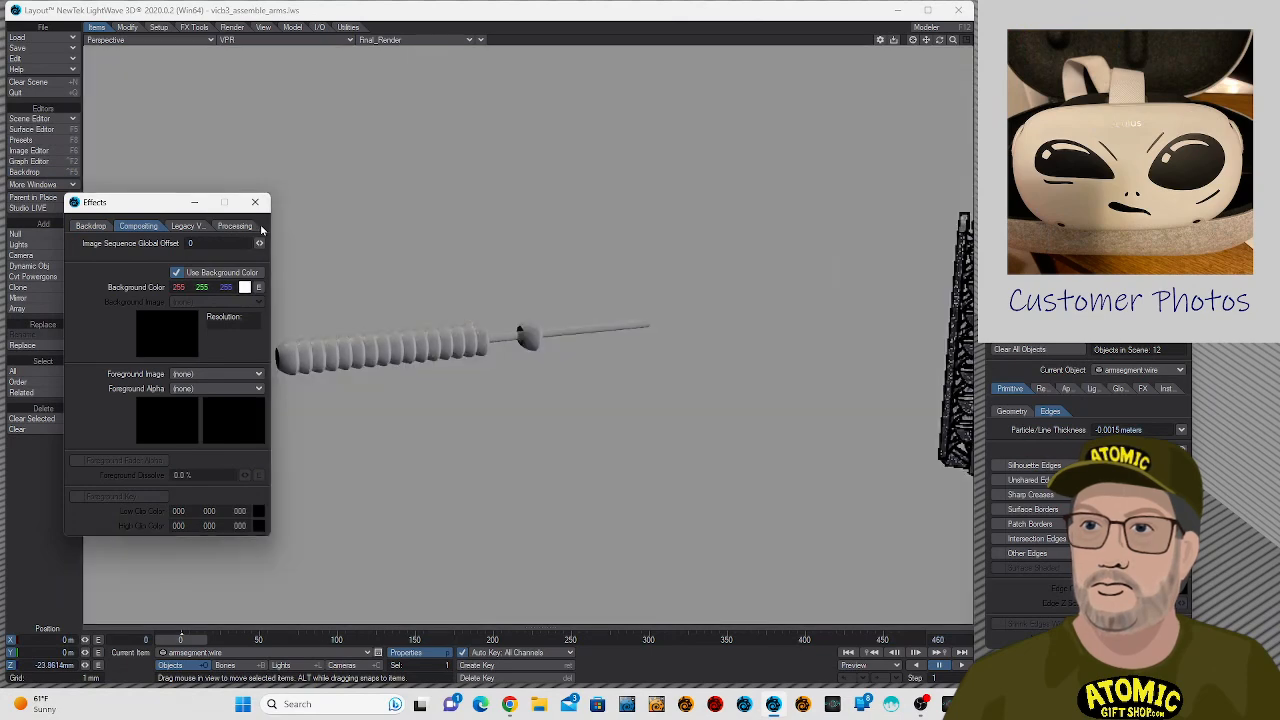
click(255, 202)
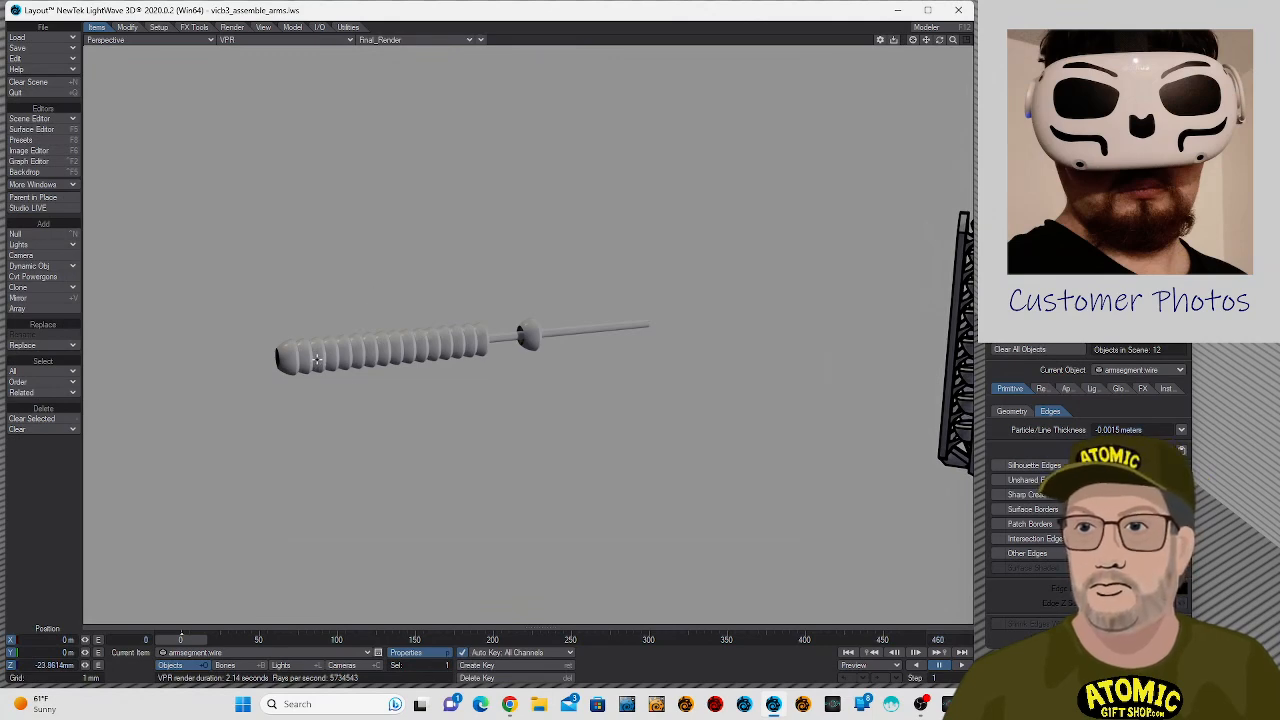
- Turn on silhouette edges for the armsegment:polystack and armsegment:segment objects
click(316, 360)
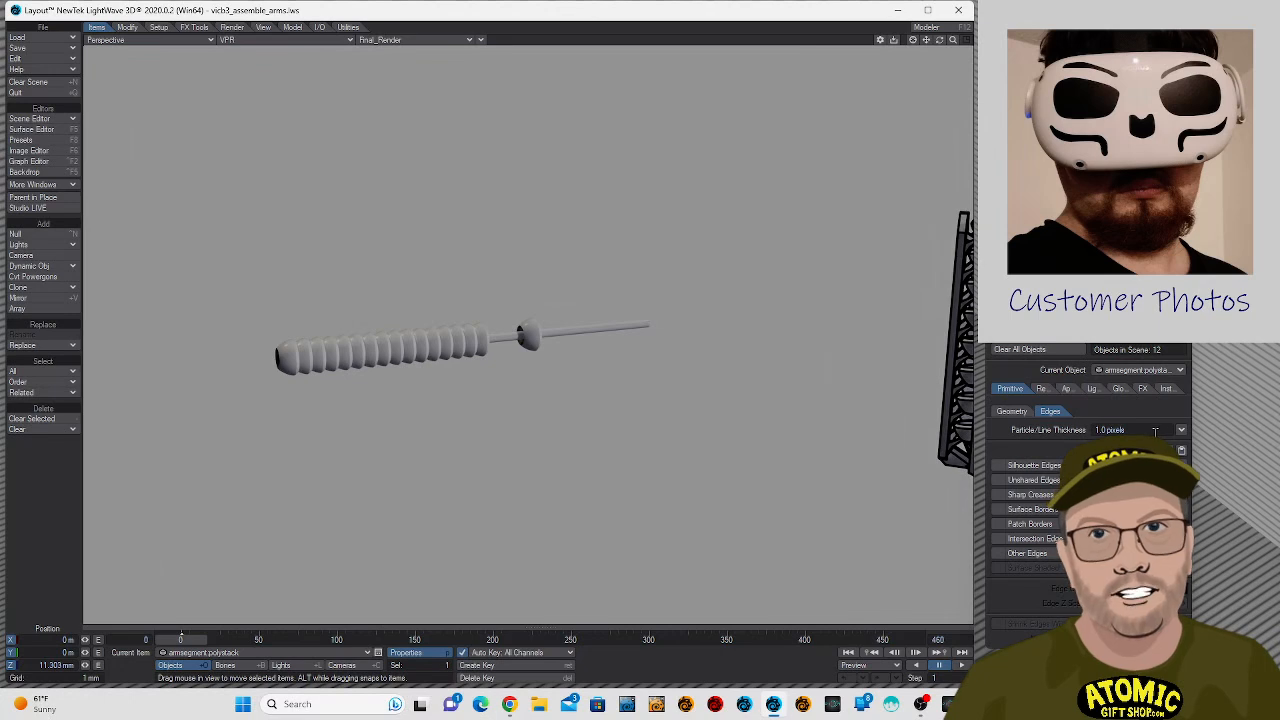
click(1045, 465)
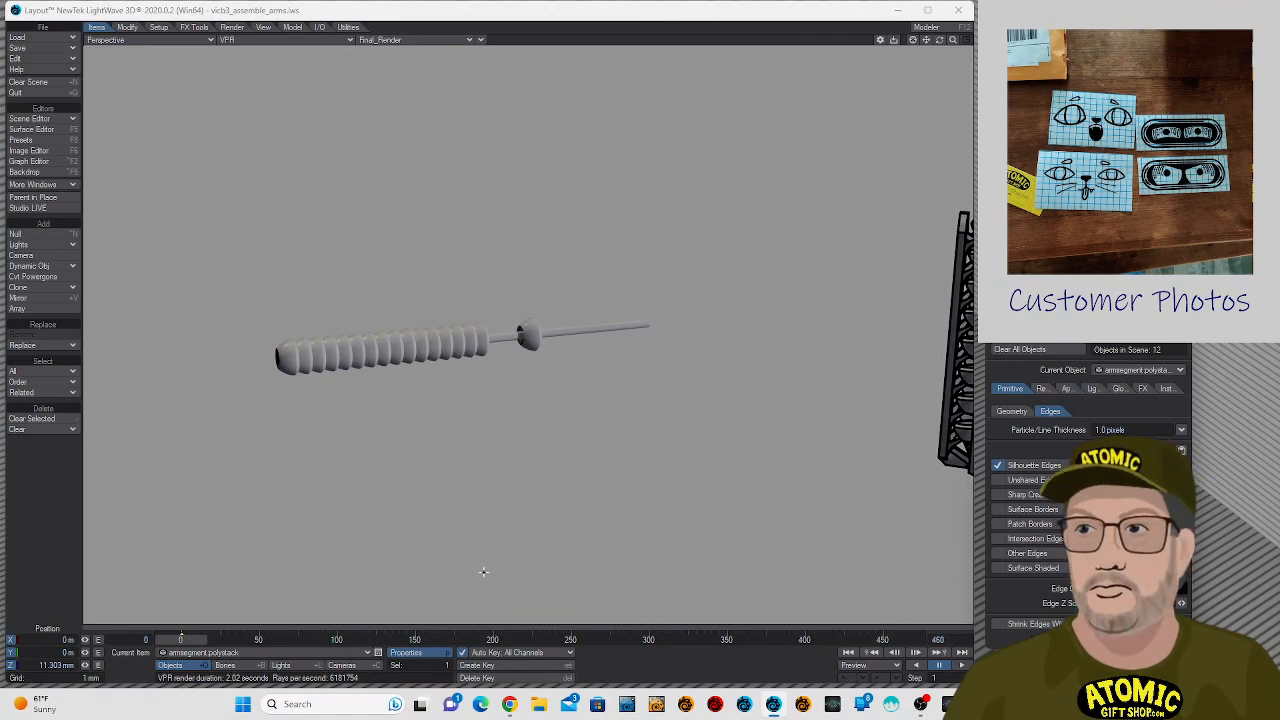
click(327, 656)
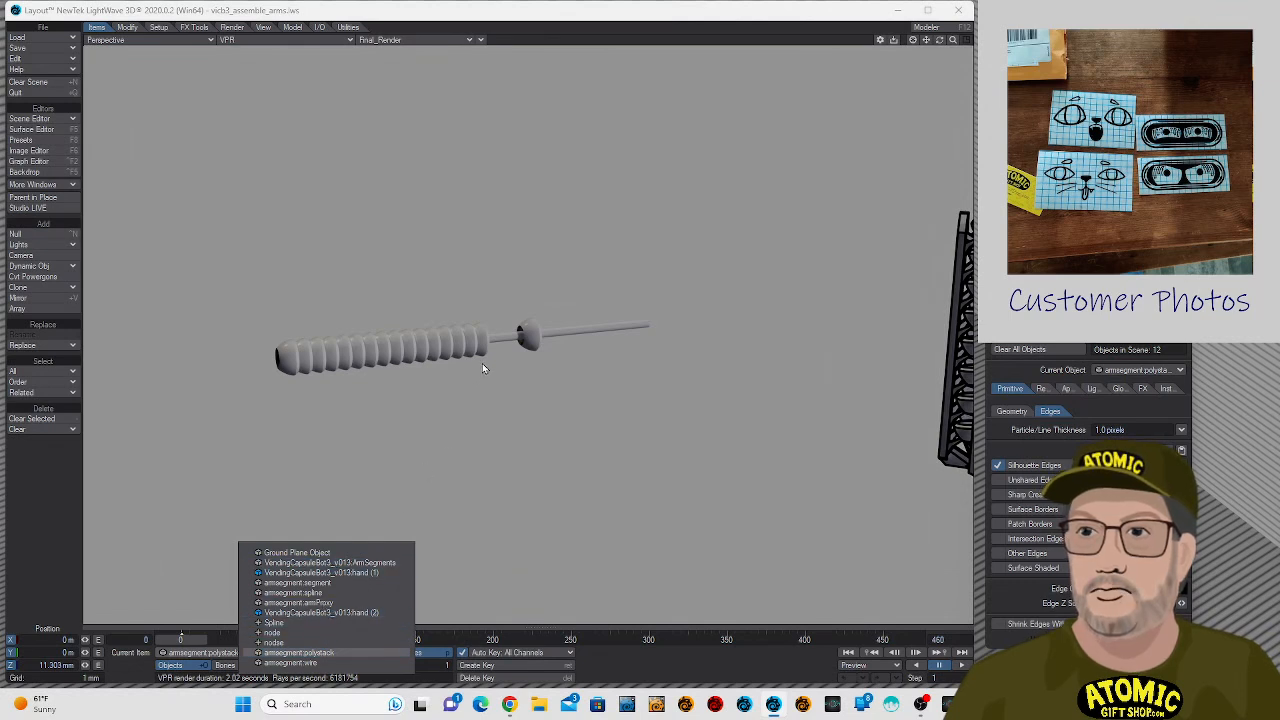
click(516, 342)
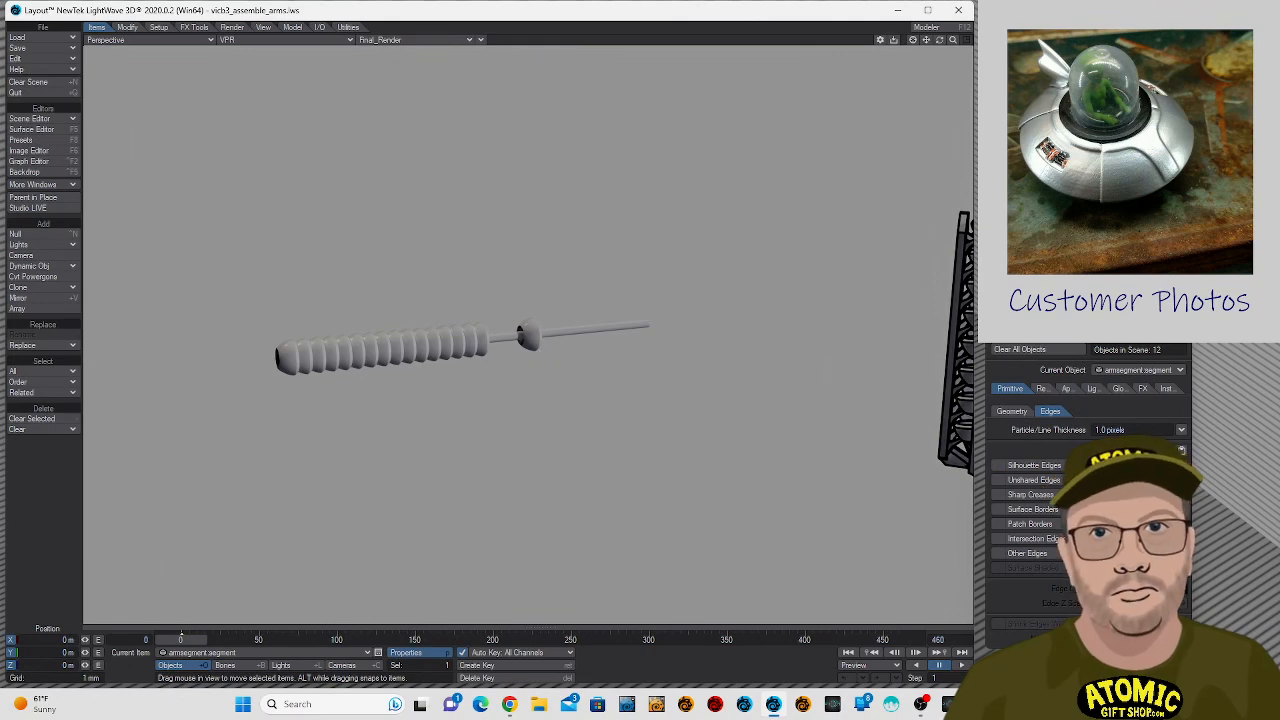
click(1050, 465)
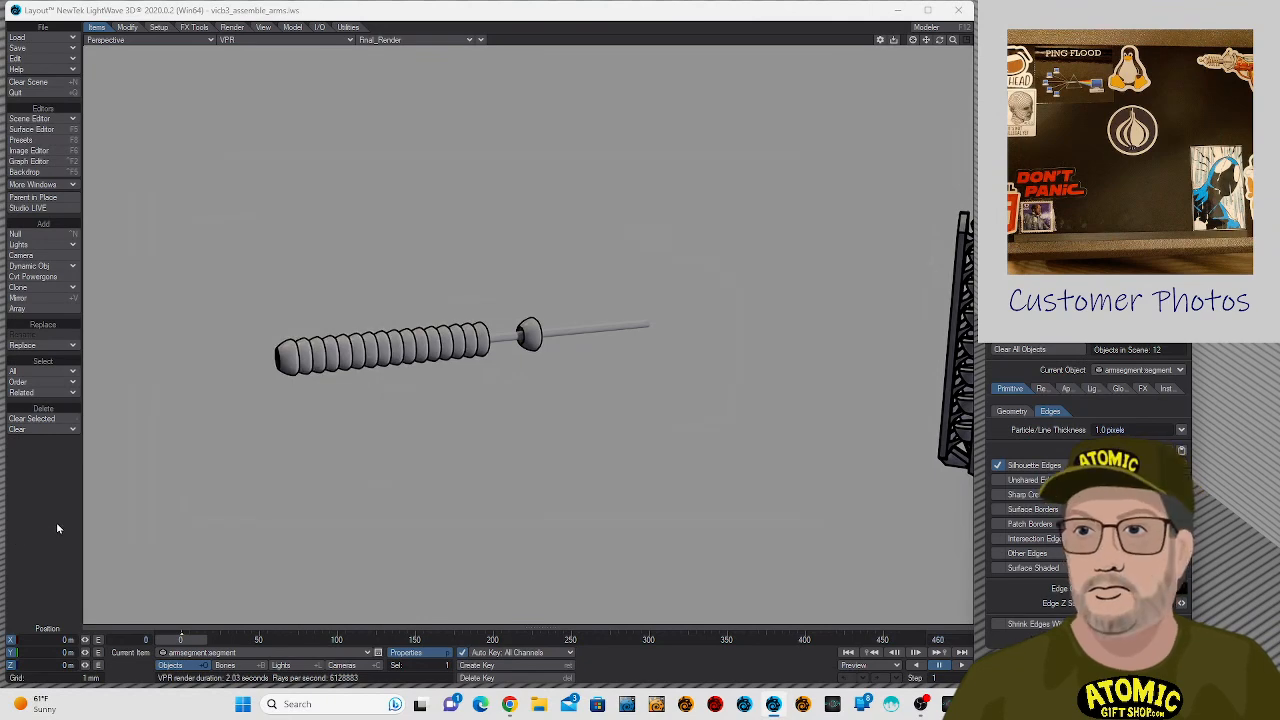
- Examine the wire object's geometry and edge properties and the armsegment surfaces in the Surface Editor
click(577, 328)
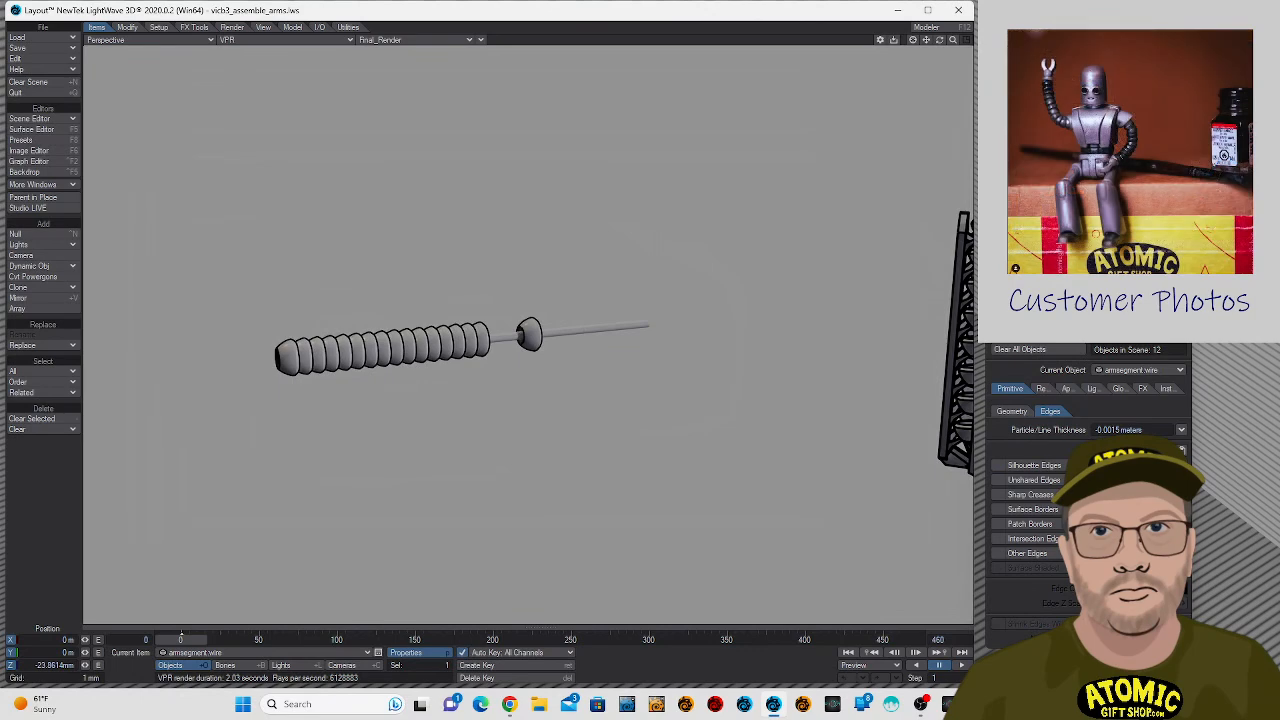
click(1026, 413)
click(1055, 413)
click(30, 130)
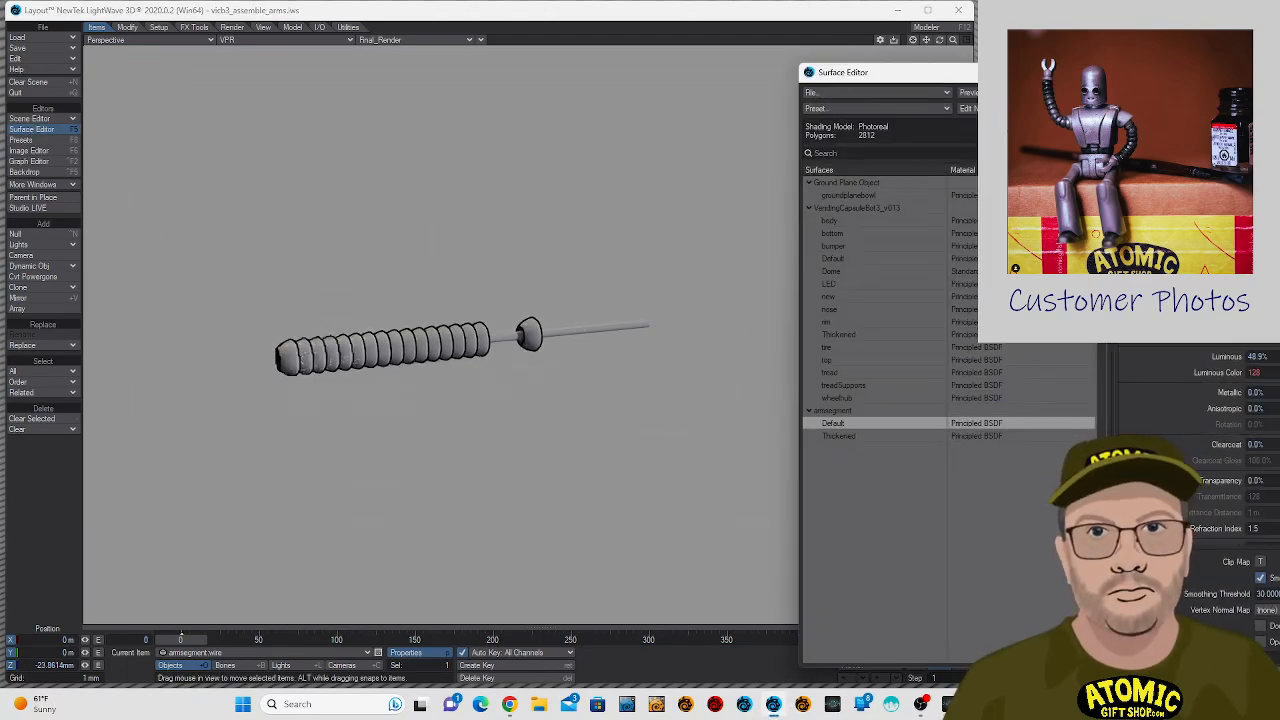
drag(900, 72, 710, 74)
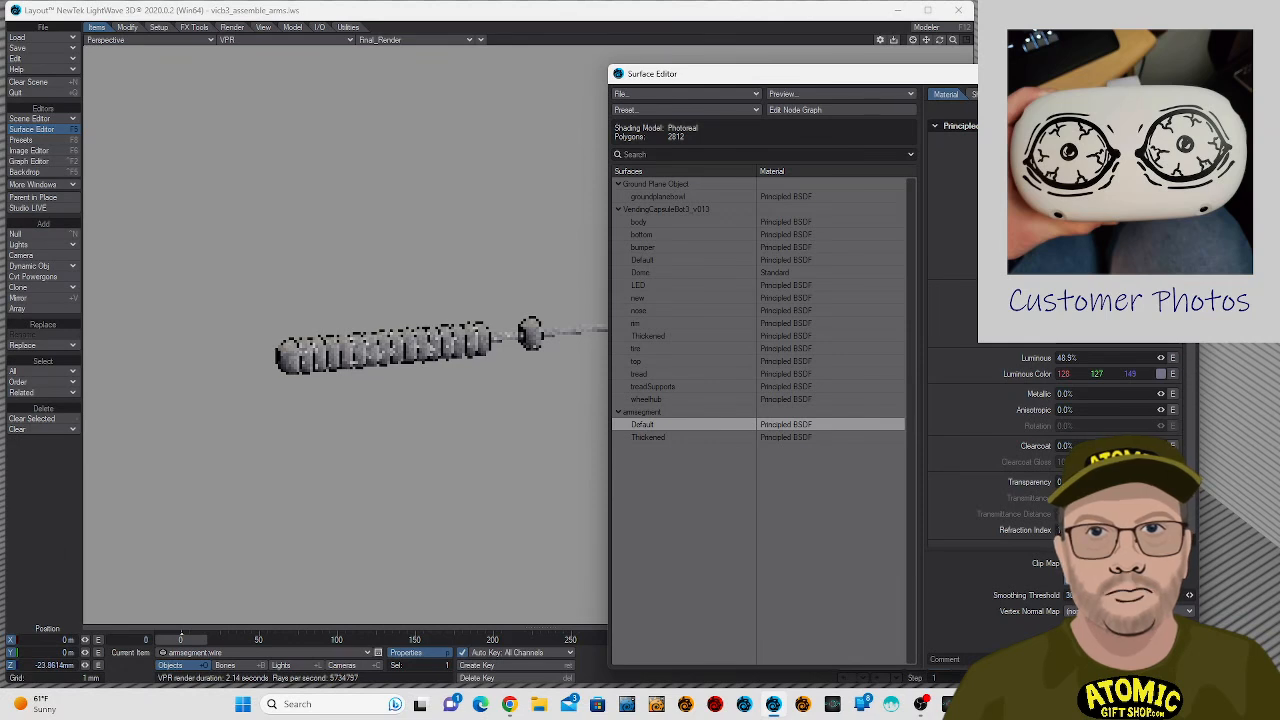
- Switch to Modeler and try to assign the wire layer a new surface named "wire" with a black color (0, 0, 0)
click(947, 33)
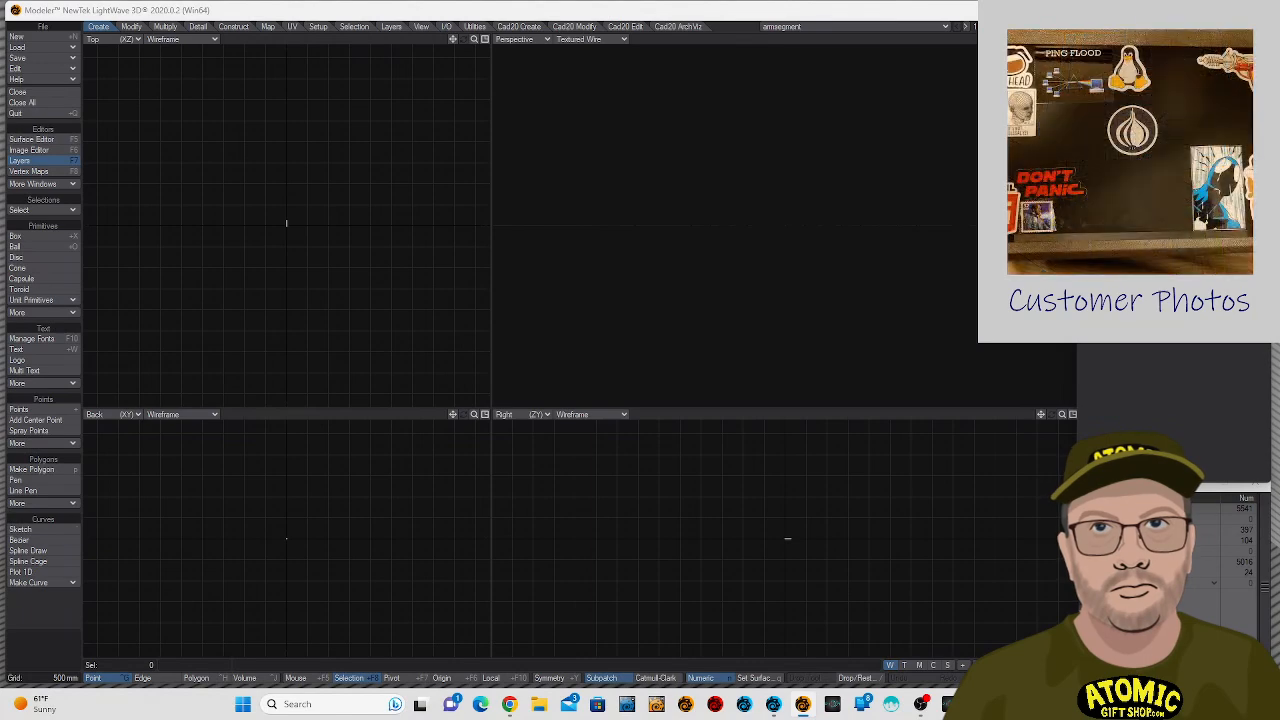
key(a)
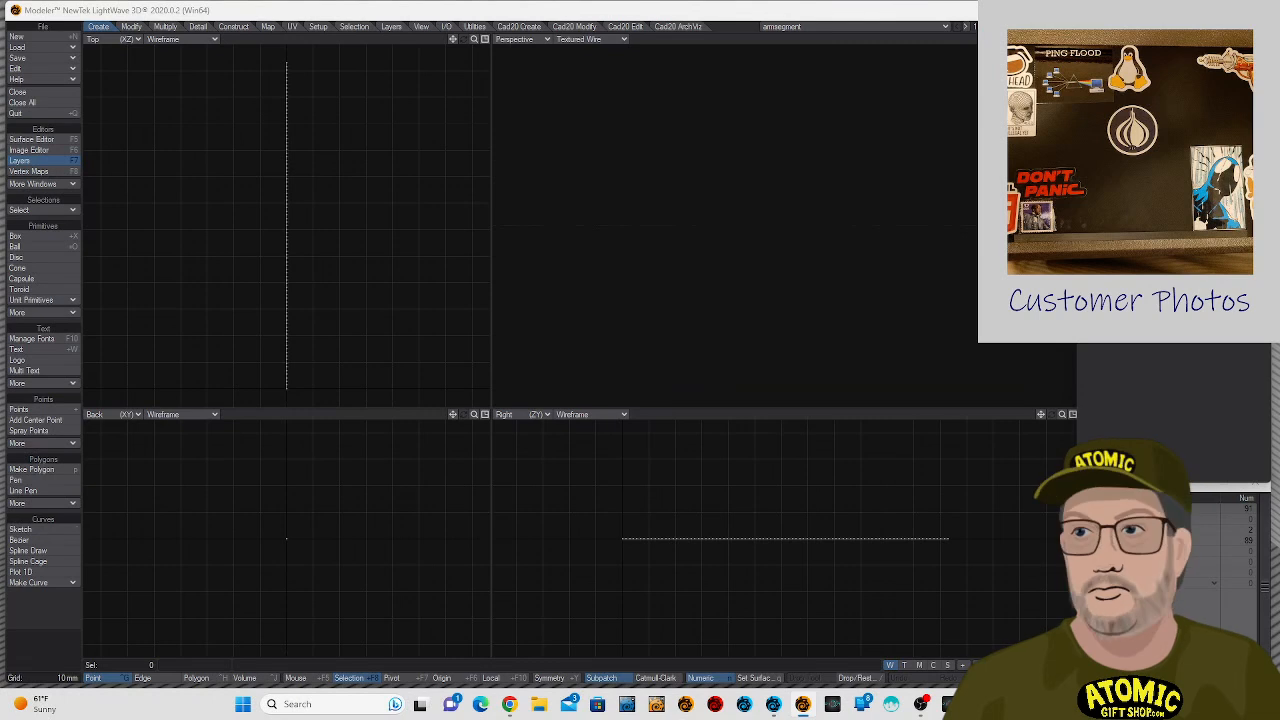
text(q)
text(e)
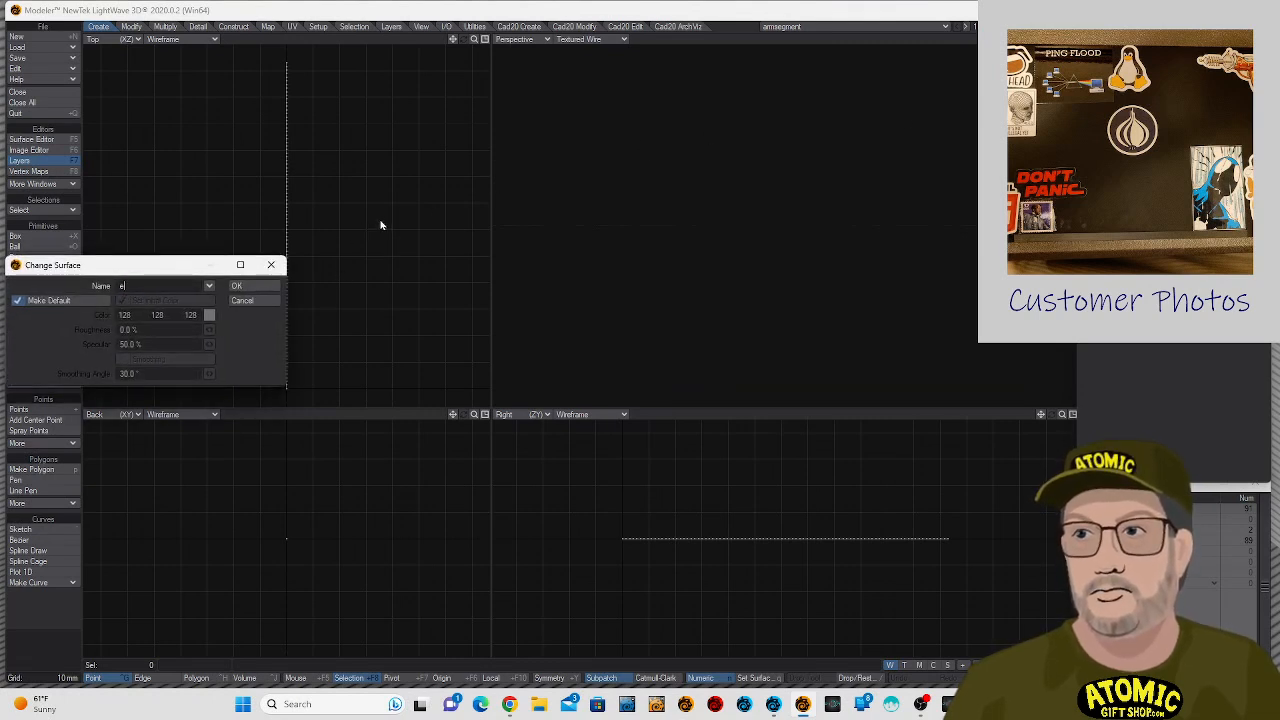
text(wire)
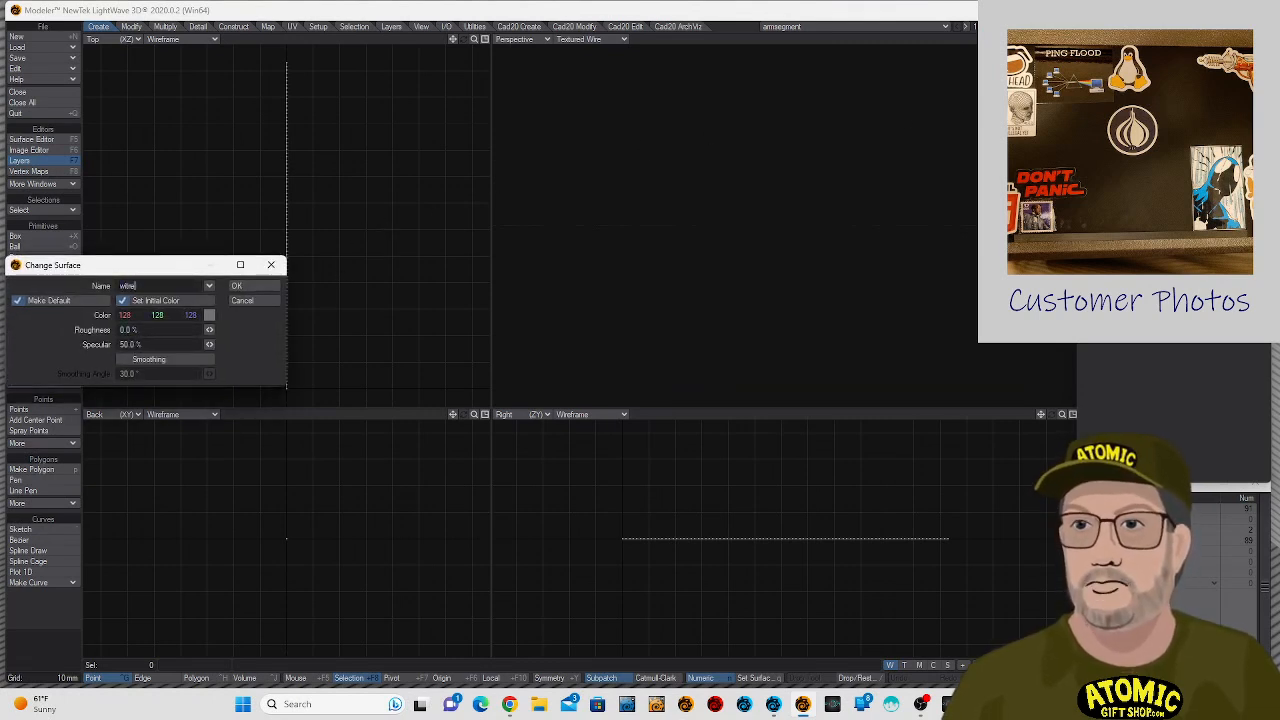
text(re)
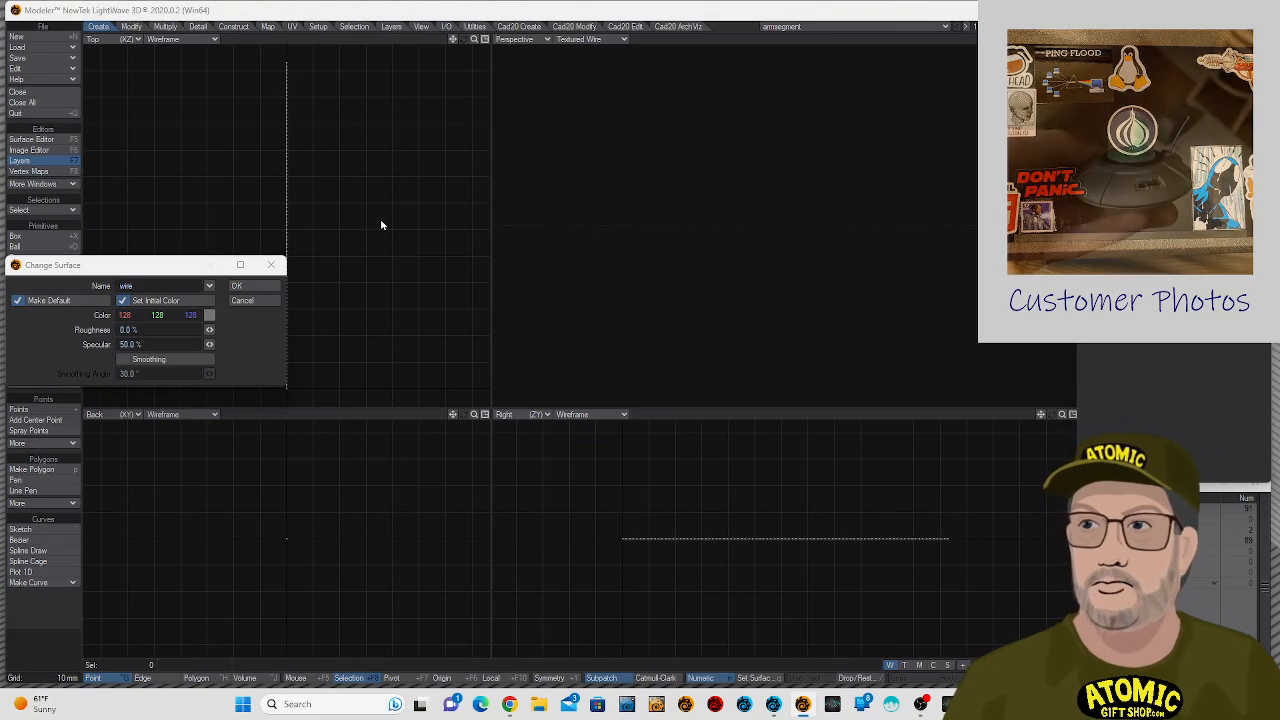
click(66, 328)
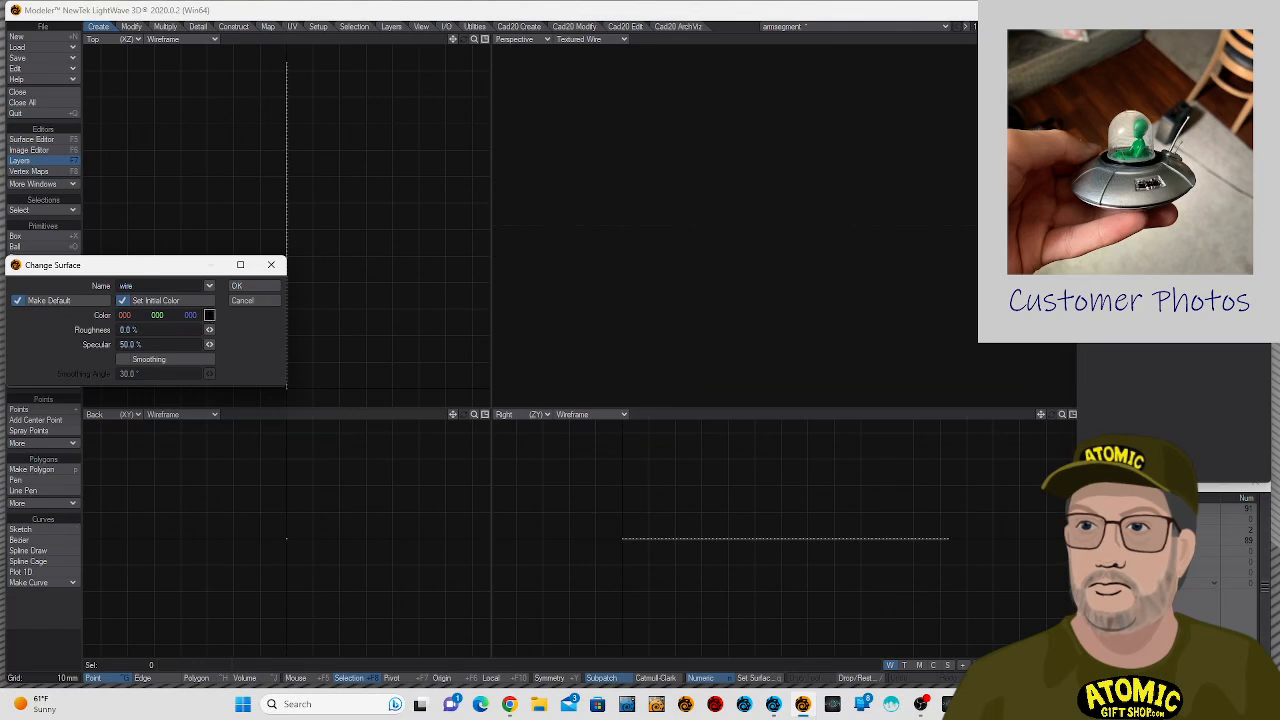
click(236, 286)
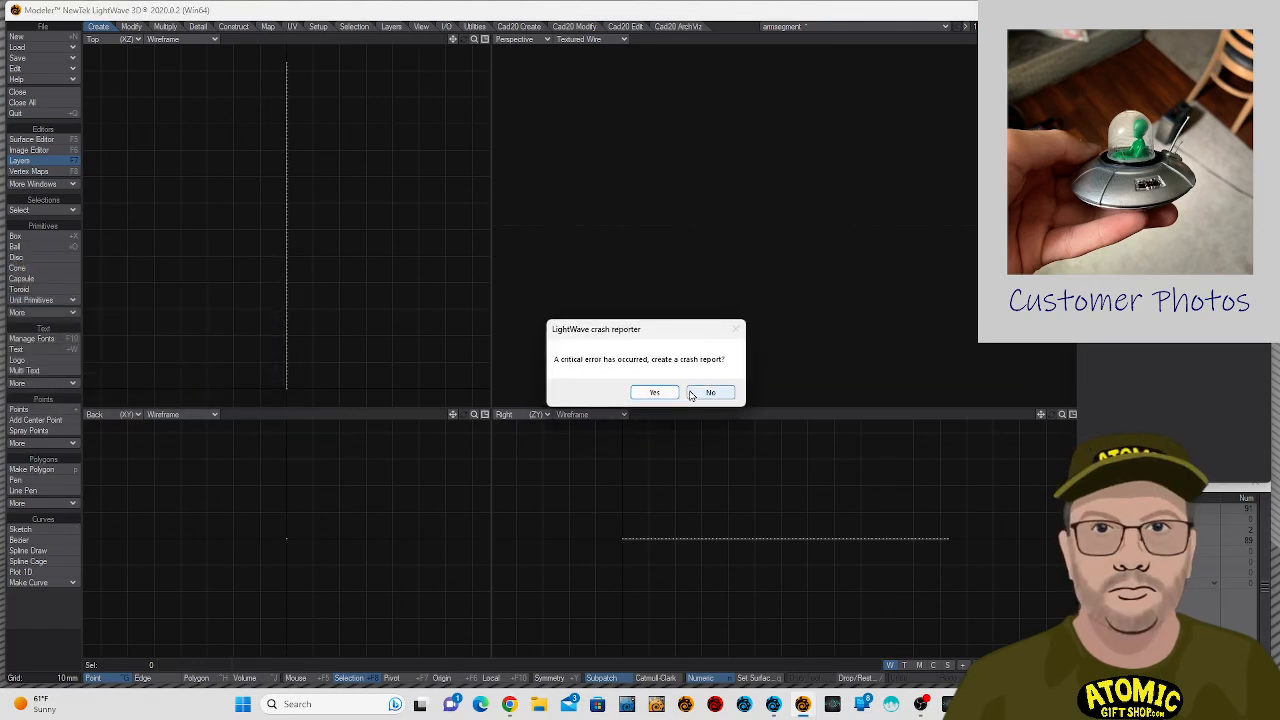
- Dismiss the crash reporter without creating a report, return to Layout and move the Surface Editor clear of the arm
click(659, 396)
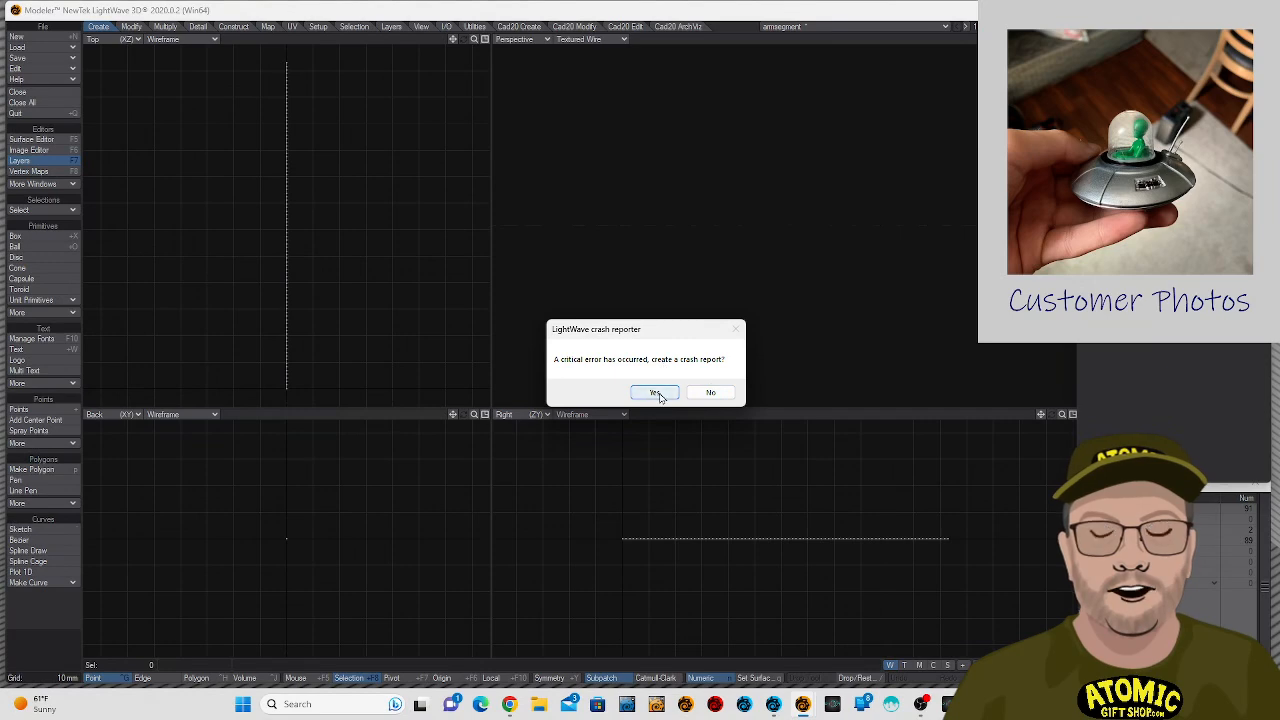
click(711, 395)
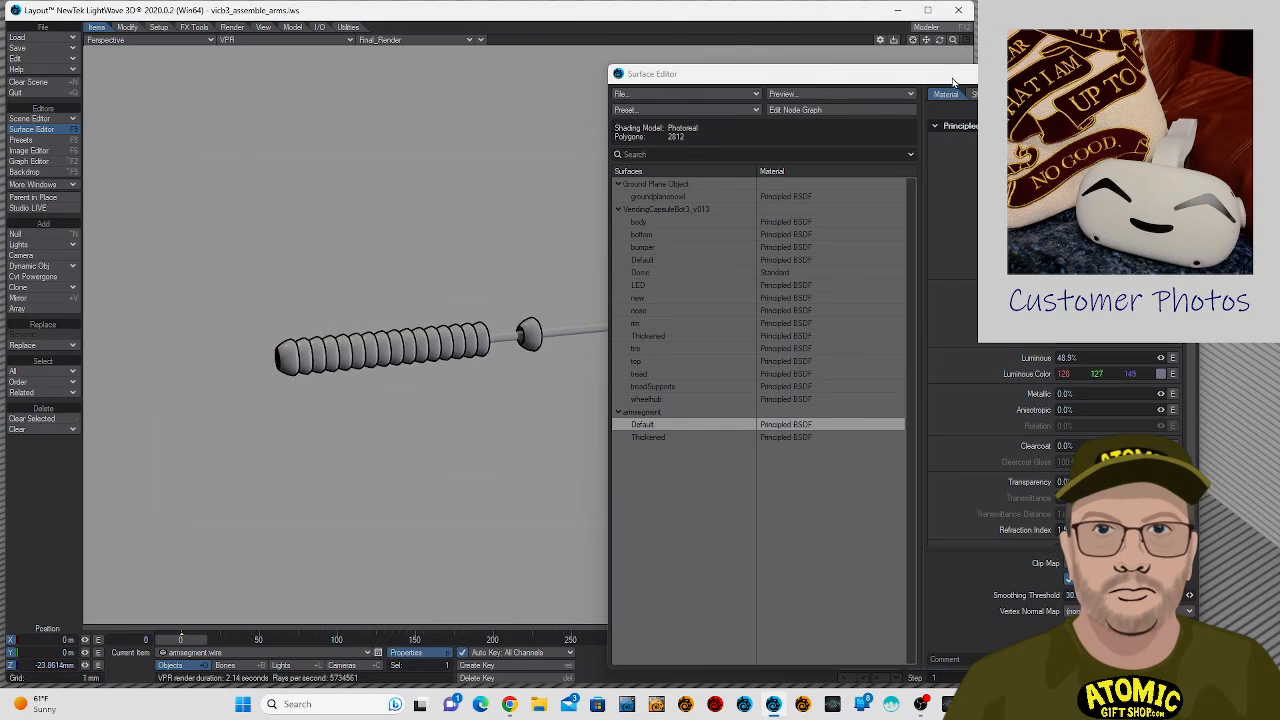
drag(953, 82, 1003, 49)
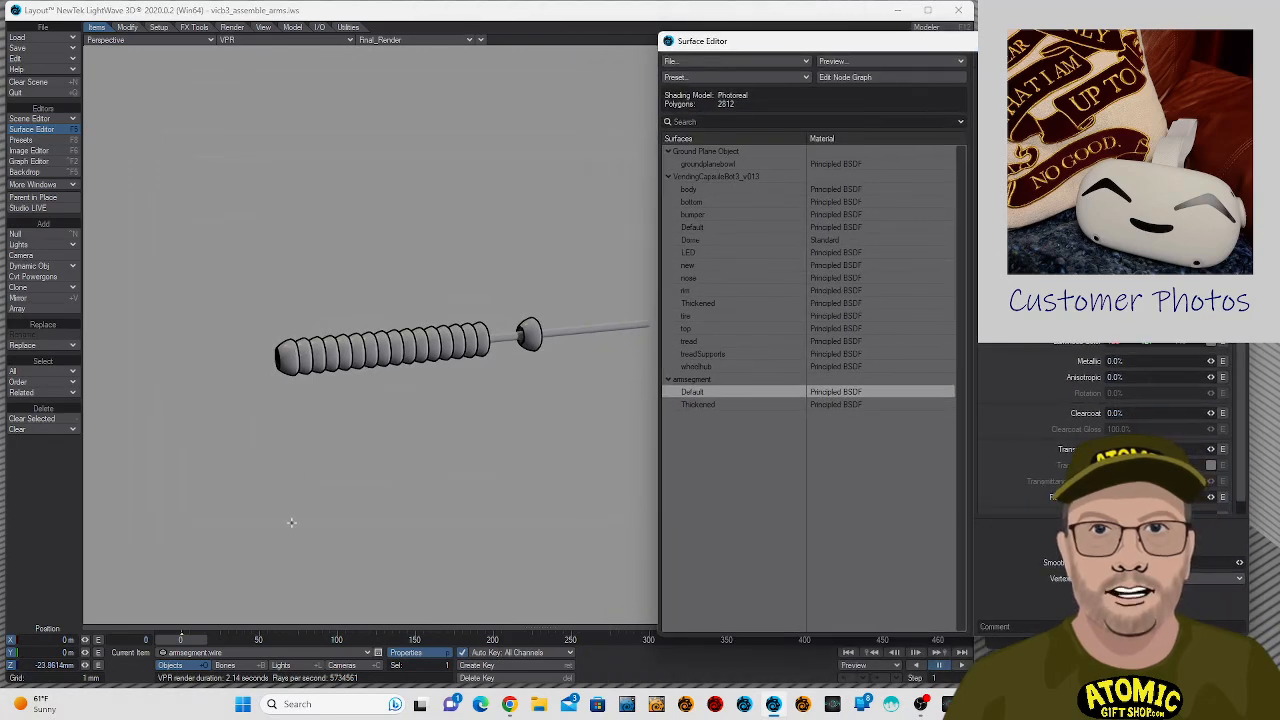
- Switch the Perspective view to Shaded Solid and stretch the armsegment:polystack object along Z to about 1.459
click(309, 652)
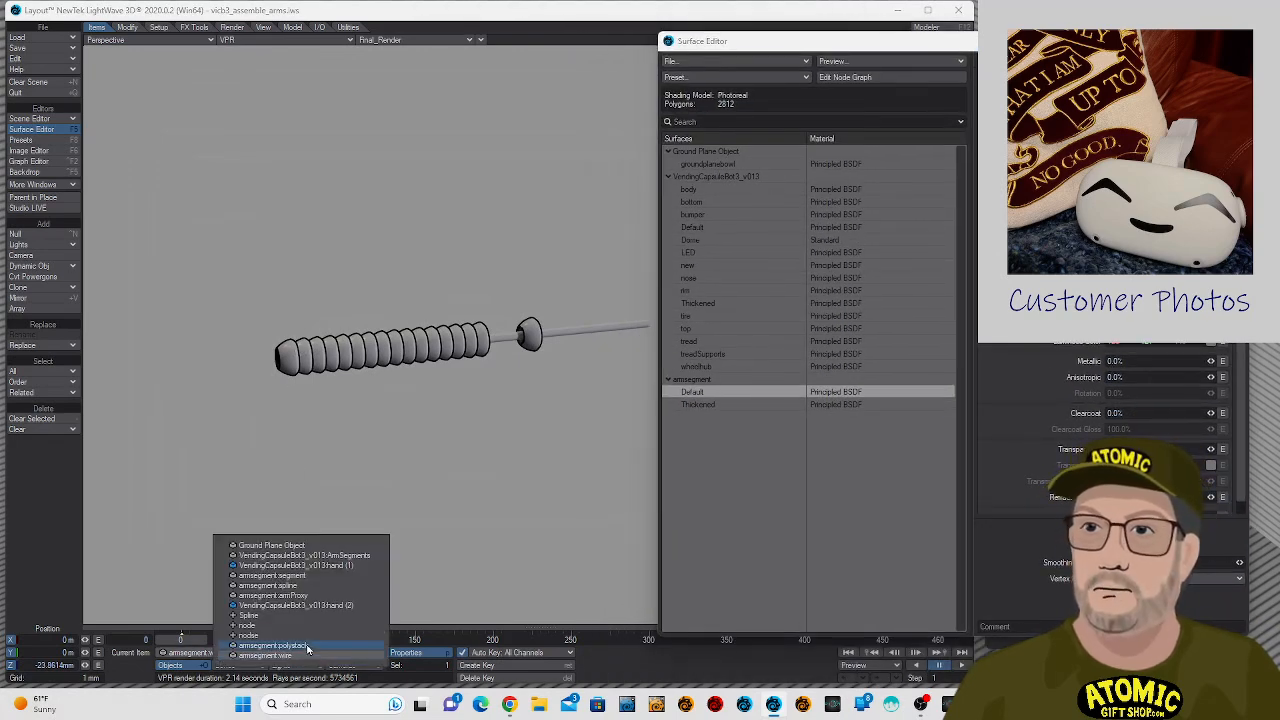
click(313, 650)
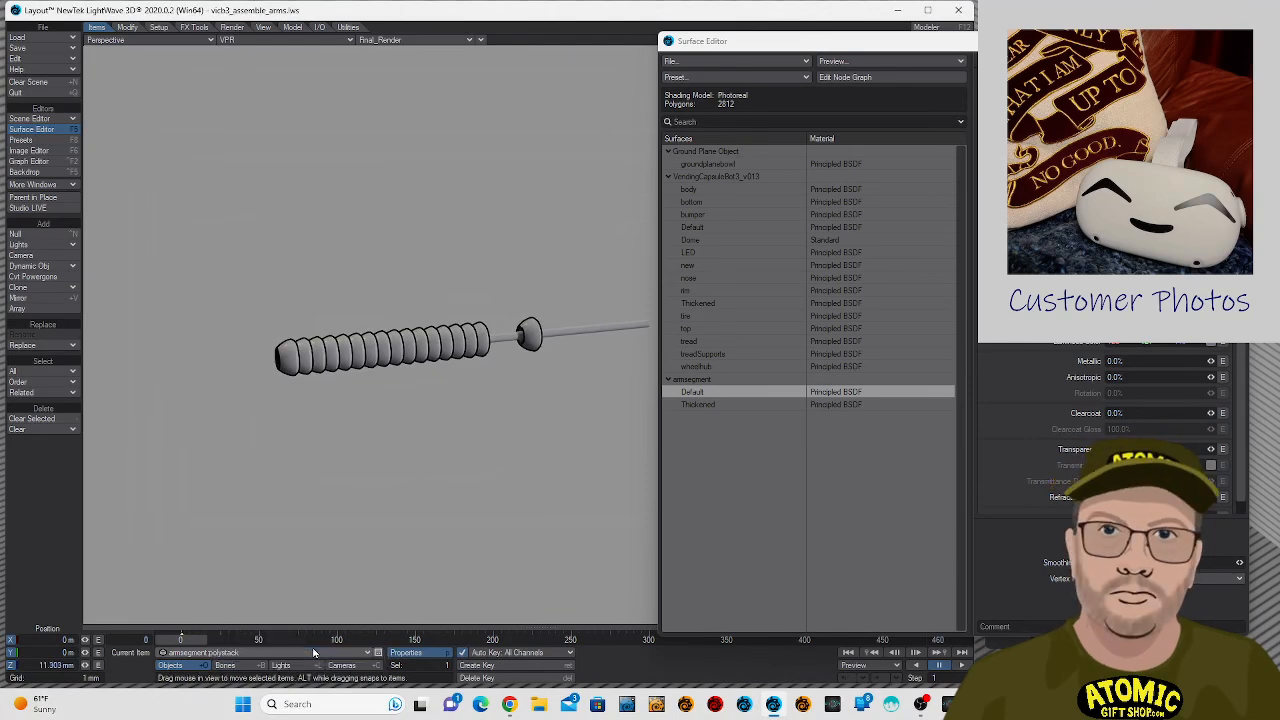
key(shift+h)
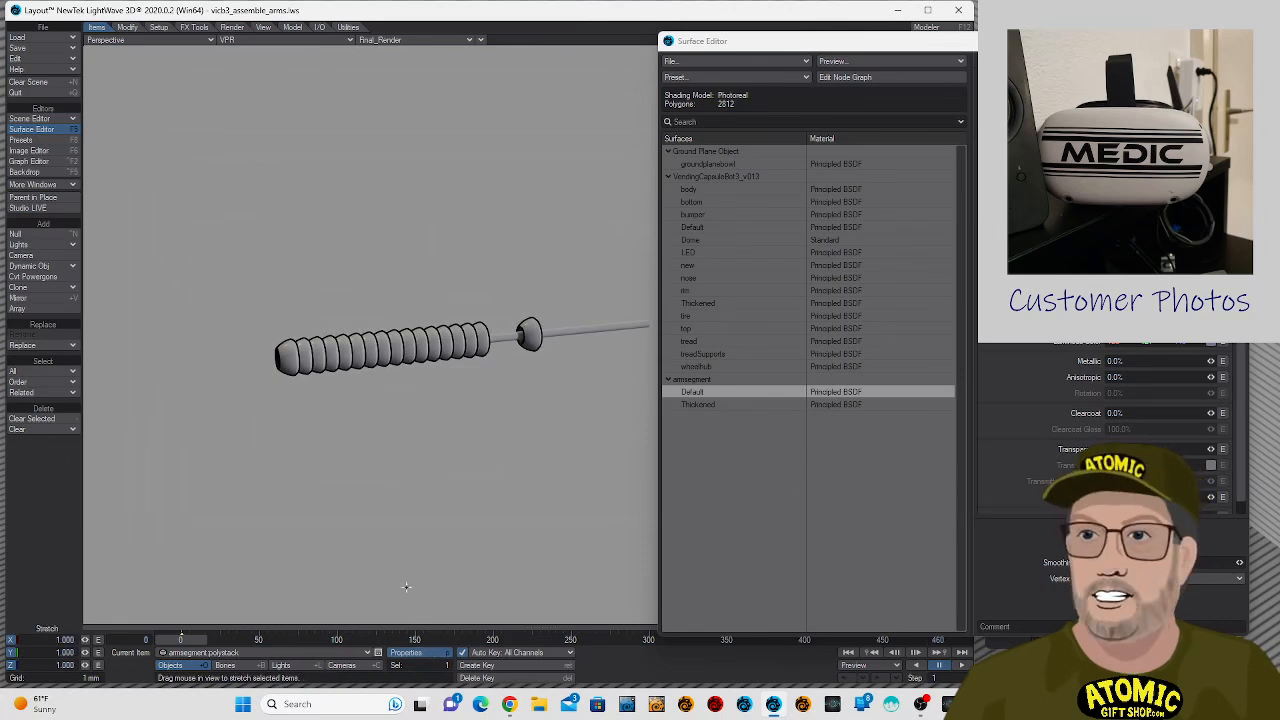
click(382, 41)
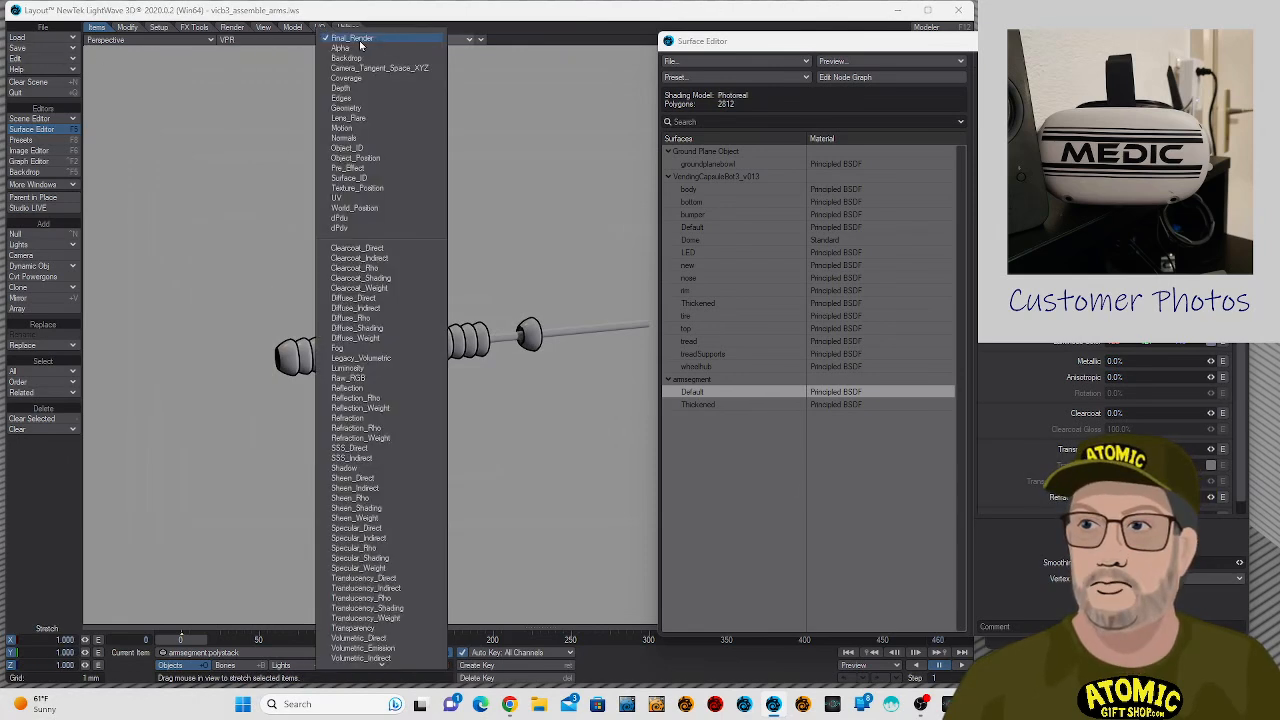
click(361, 42)
click(250, 39)
click(271, 57)
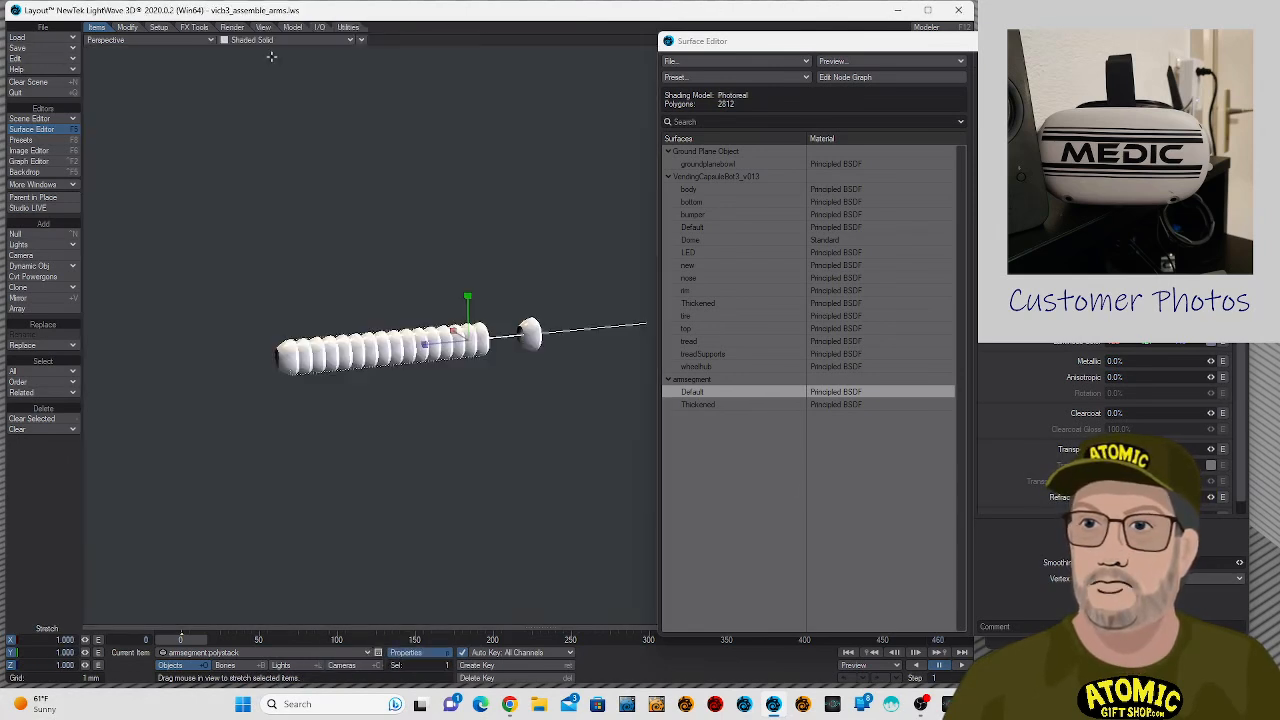
mouse_move(424, 343)
mouse_down()
mouse_move(190, 369)
mouse_move(466, 343)
mouse_move(300, 355)
mouse_move(424, 343)
mouse_up()
key(Right)
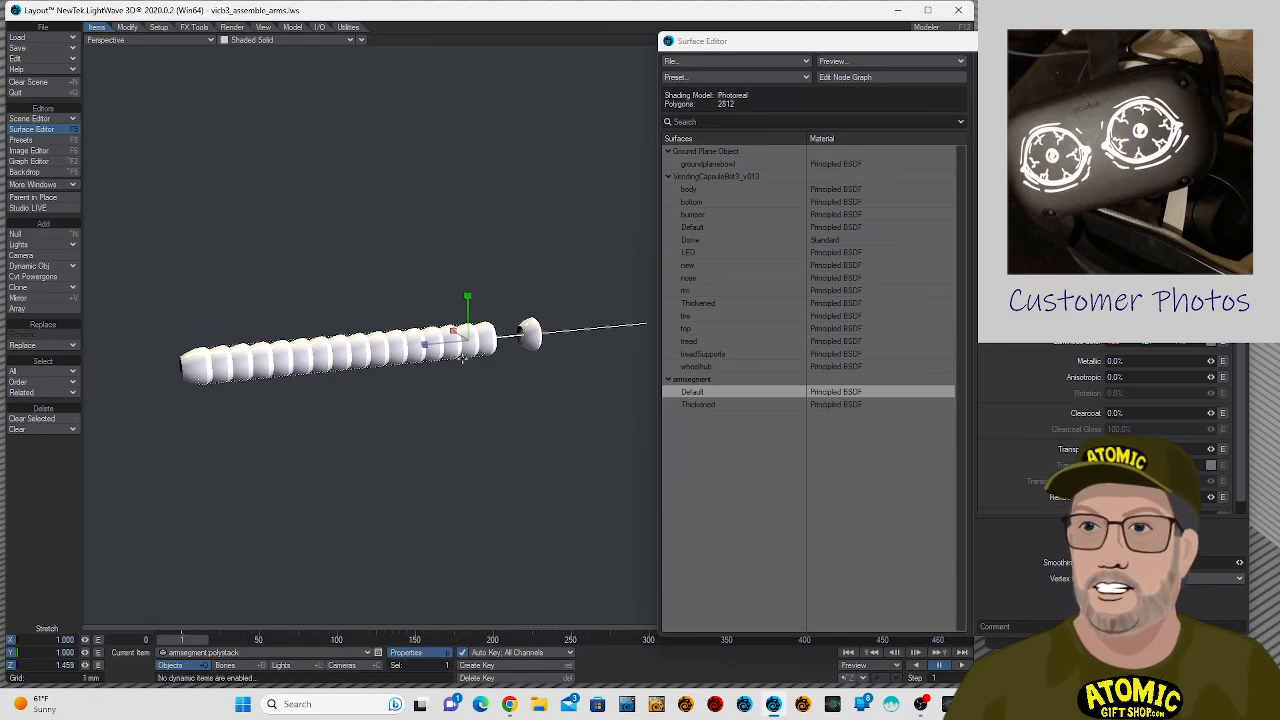
- Open the Instance Generator of armsegment:polystack and show the generation settings of its armsegment:segment entry
click(405, 652)
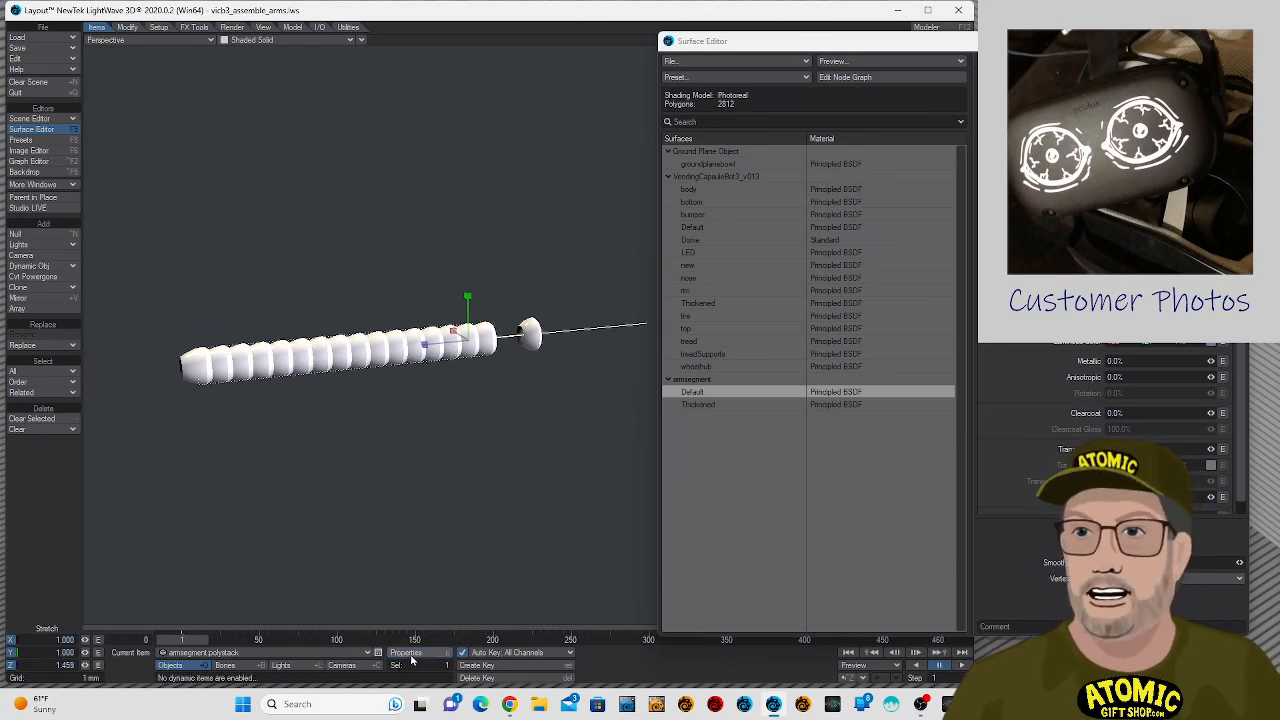
drag(1015, 330, 262, 198)
click(412, 268)
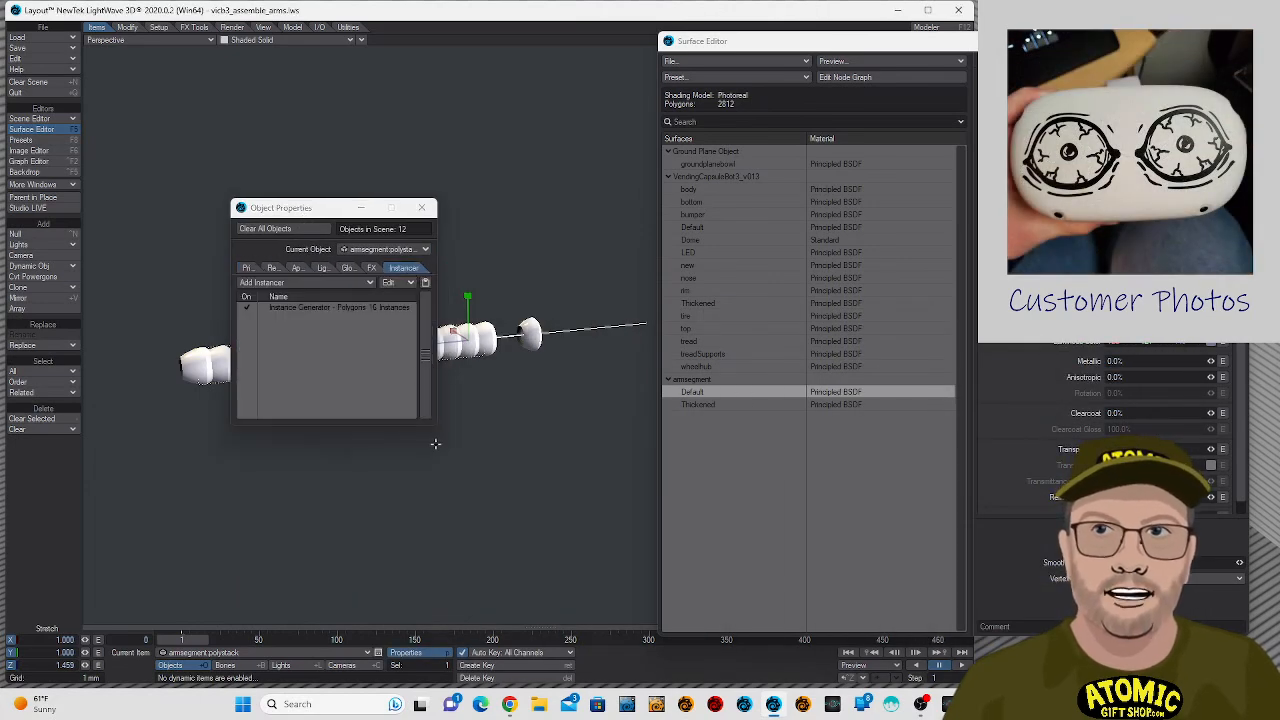
double_click(346, 309)
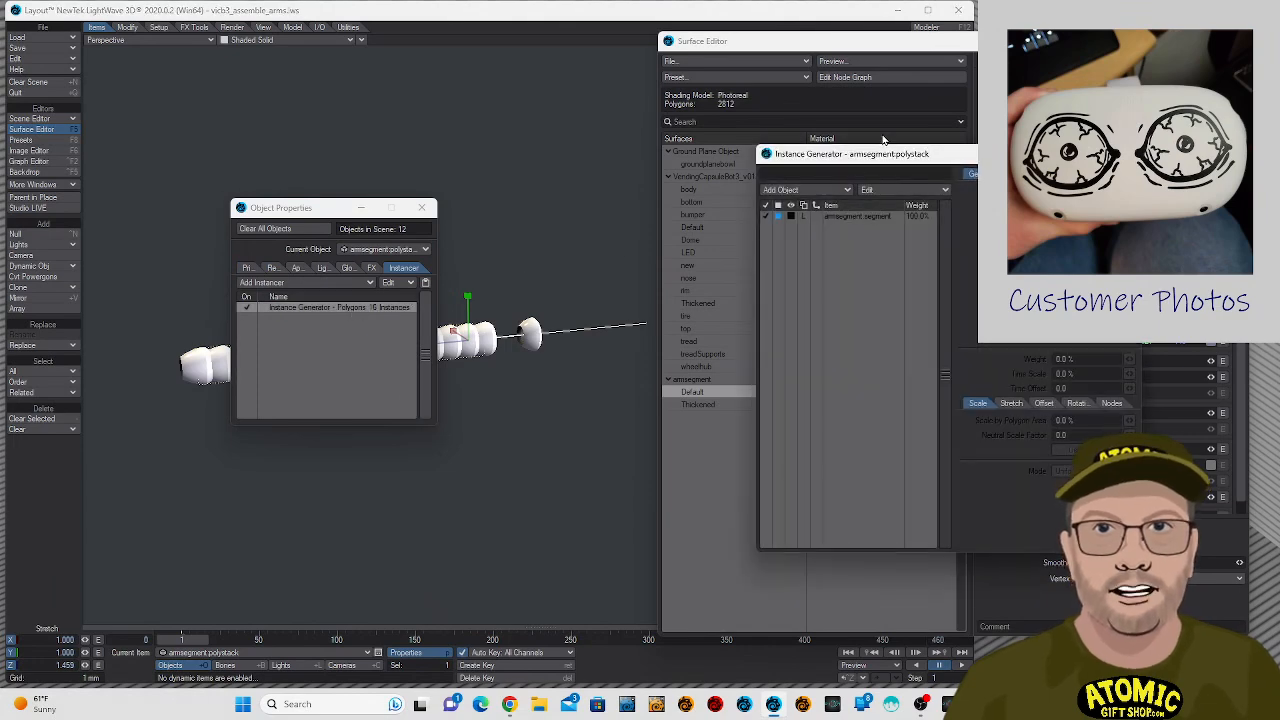
drag(880, 155, 638, 135)
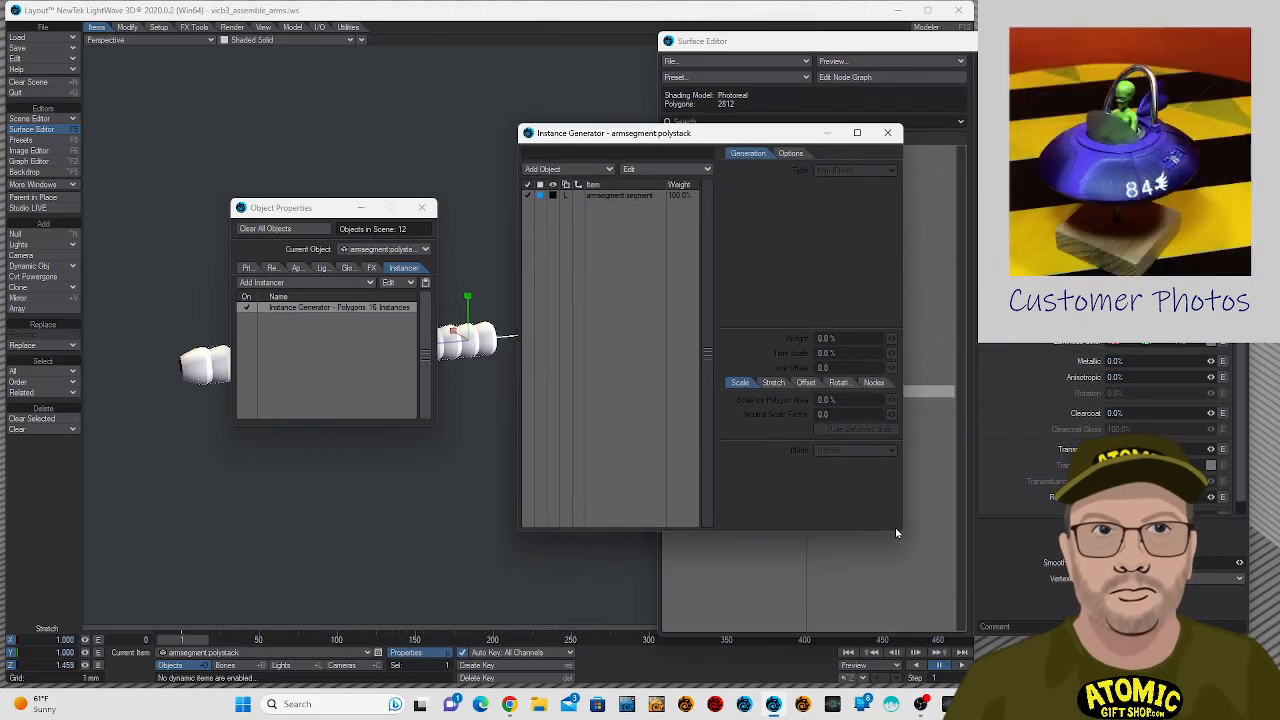
drag(899, 532, 1030, 628)
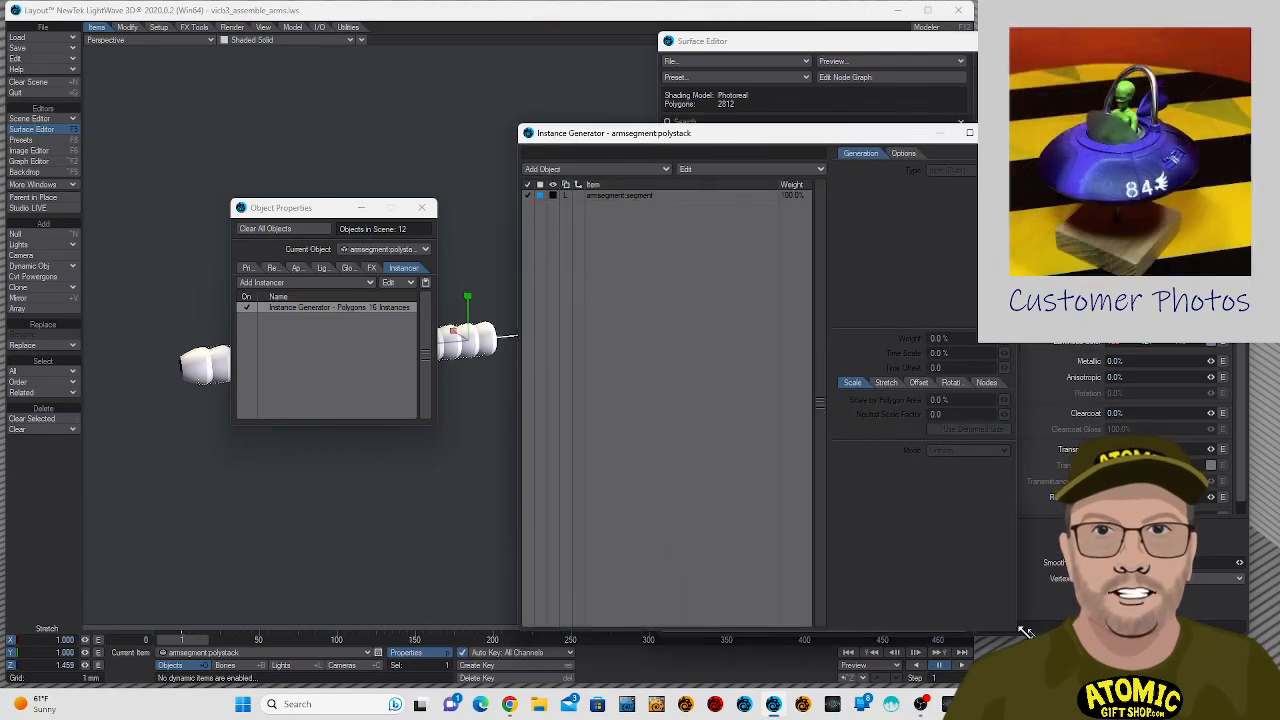
click(652, 198)
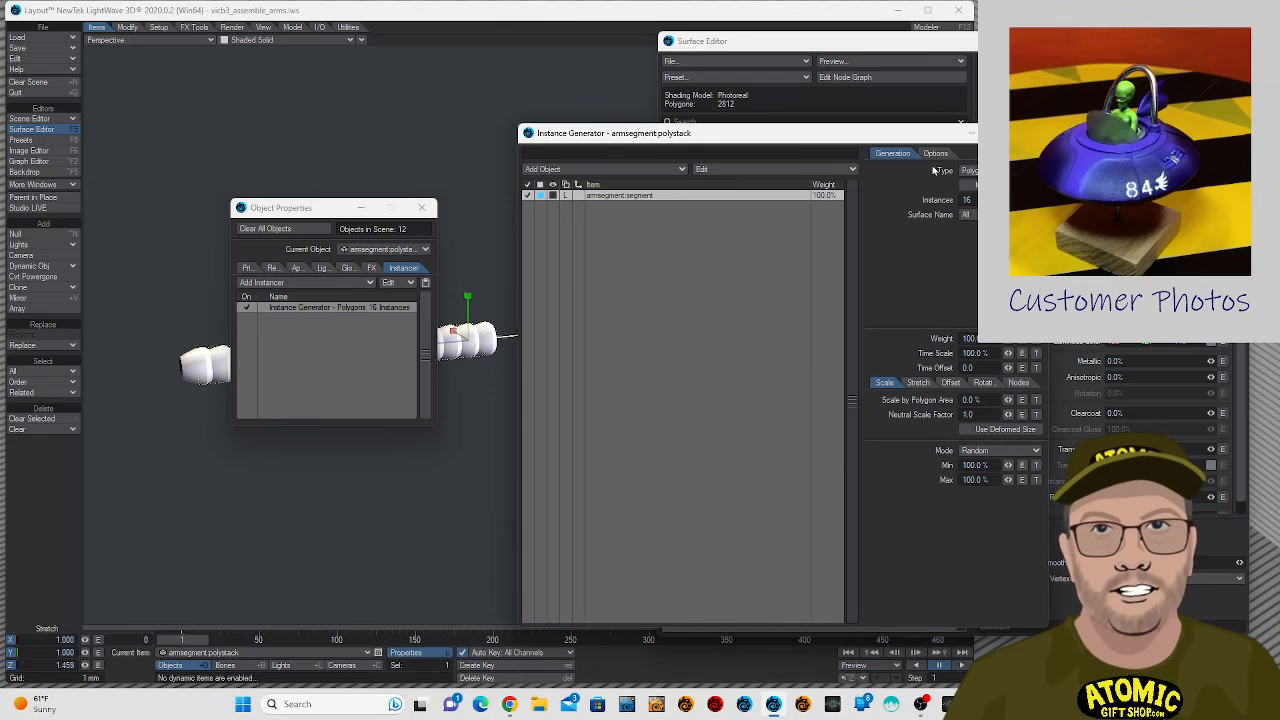
drag(884, 138, 601, 145)
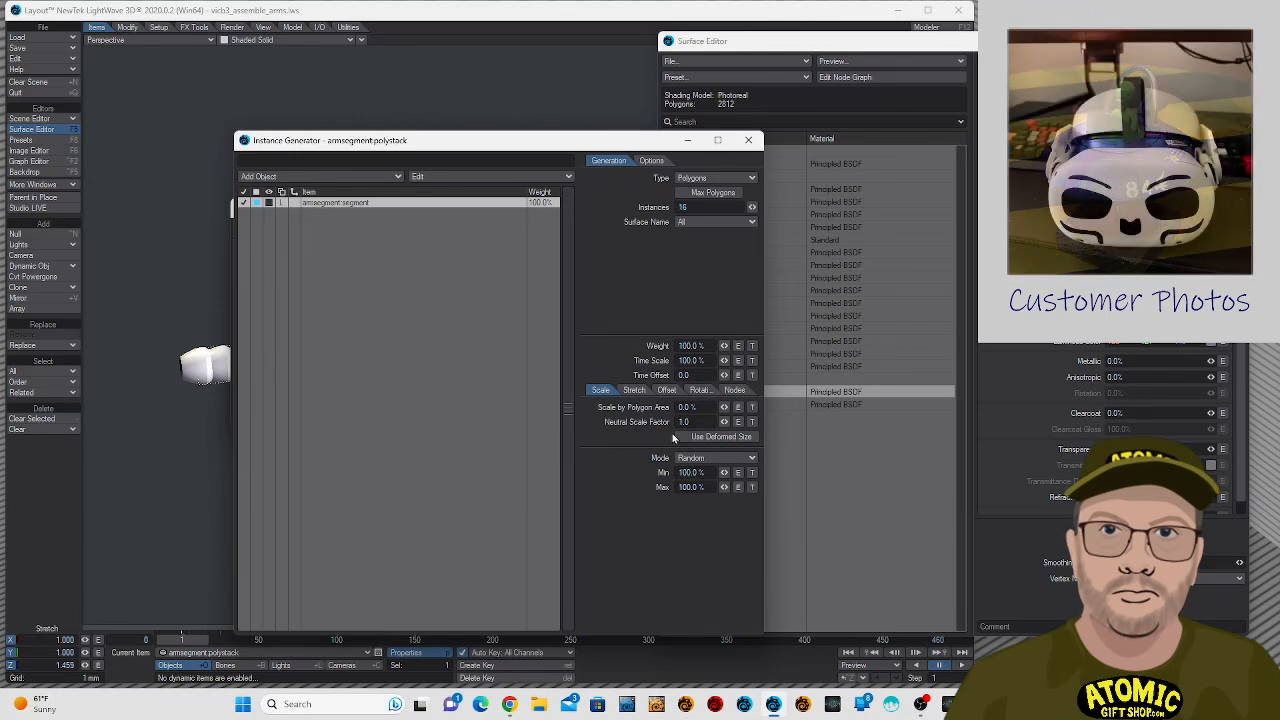
- Examine the segment instances' scale, stretch, offset, rotation, node, surface and general options for a way to control their stretching
click(634, 392)
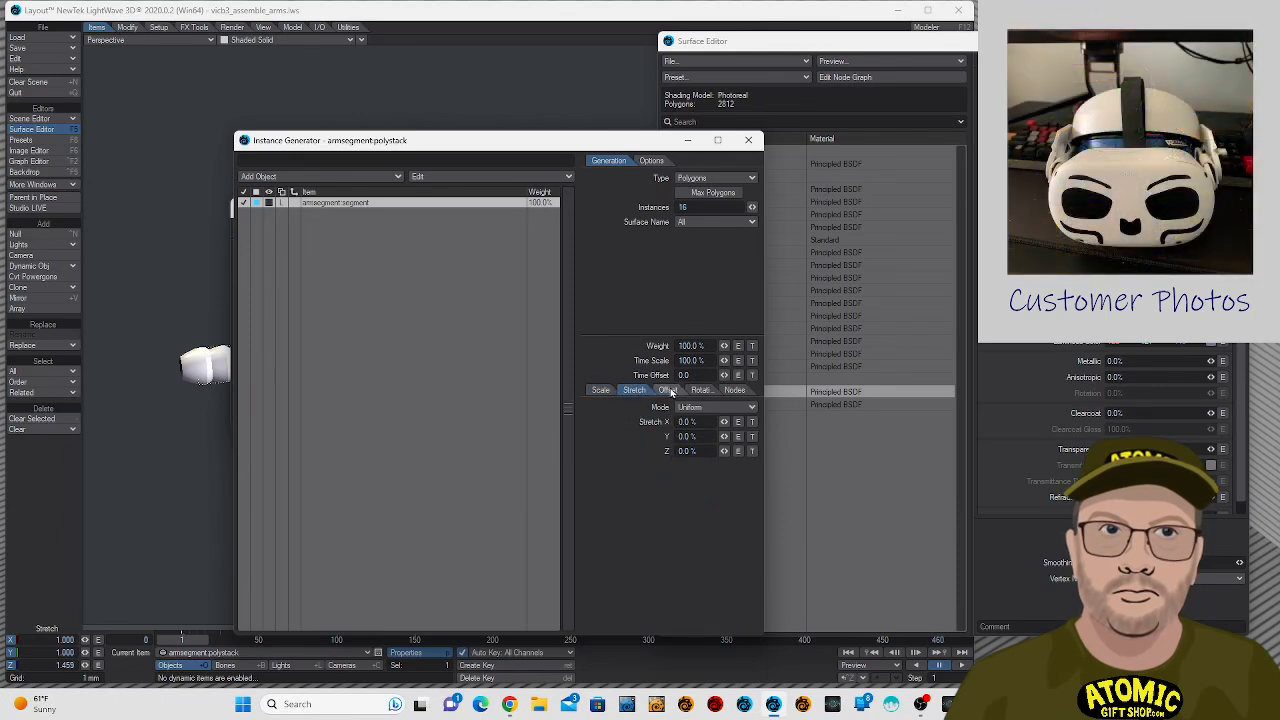
click(667, 391)
click(700, 391)
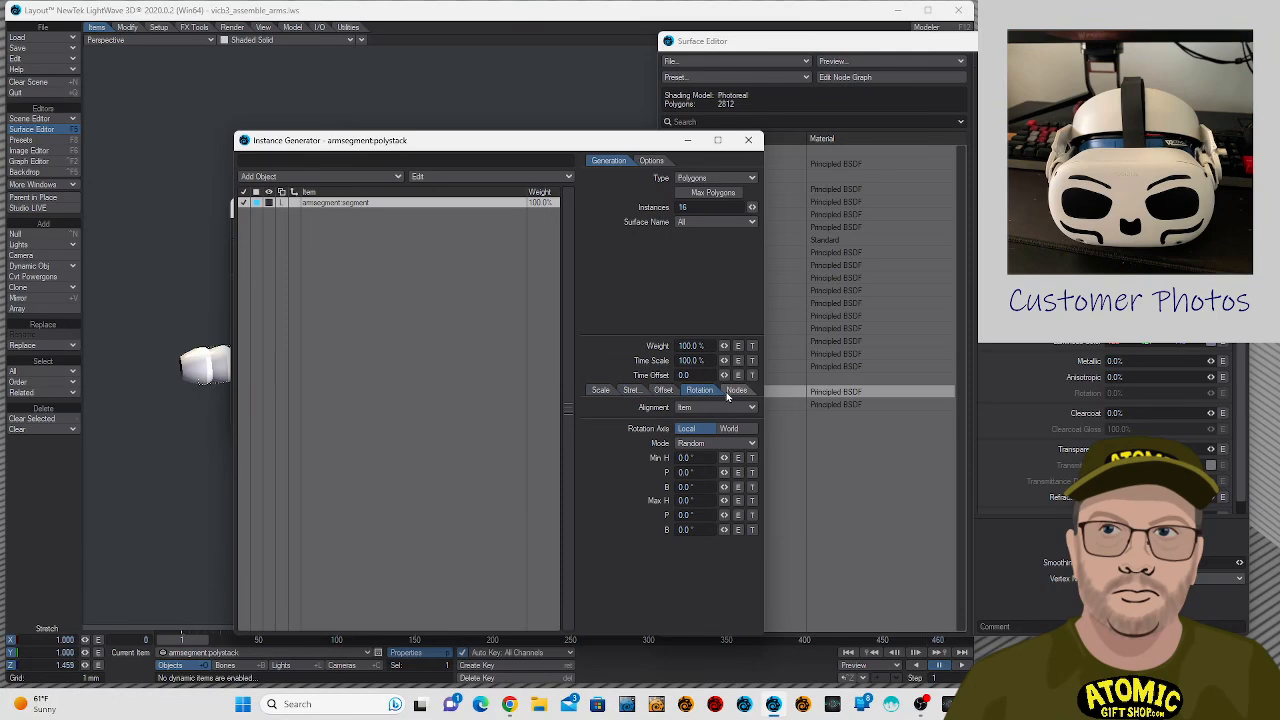
click(734, 391)
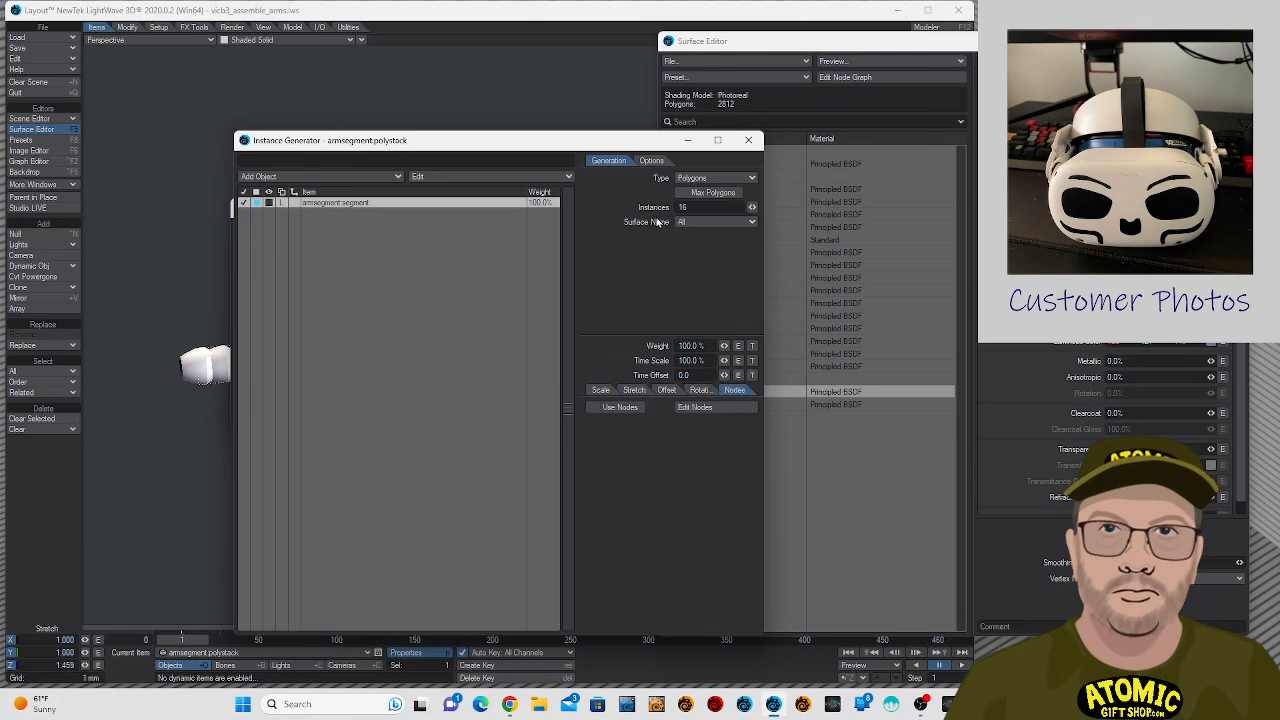
click(699, 391)
click(735, 390)
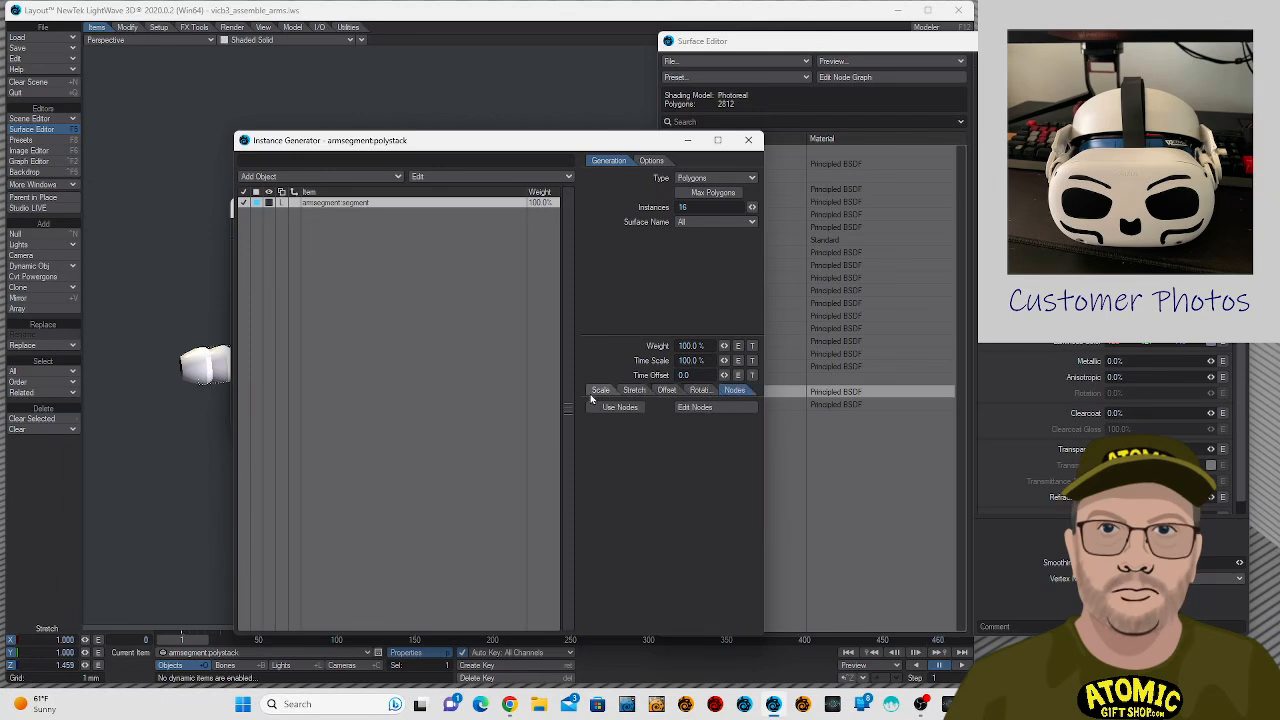
click(600, 390)
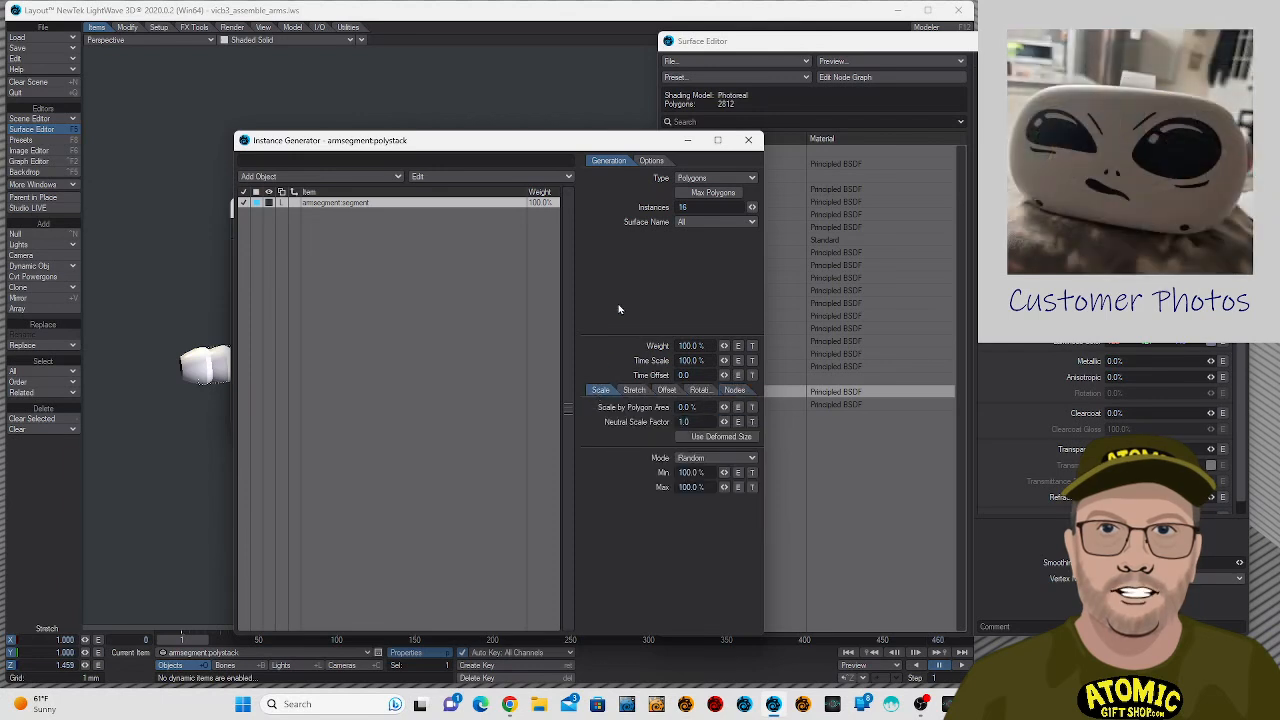
click(430, 204)
click(326, 205)
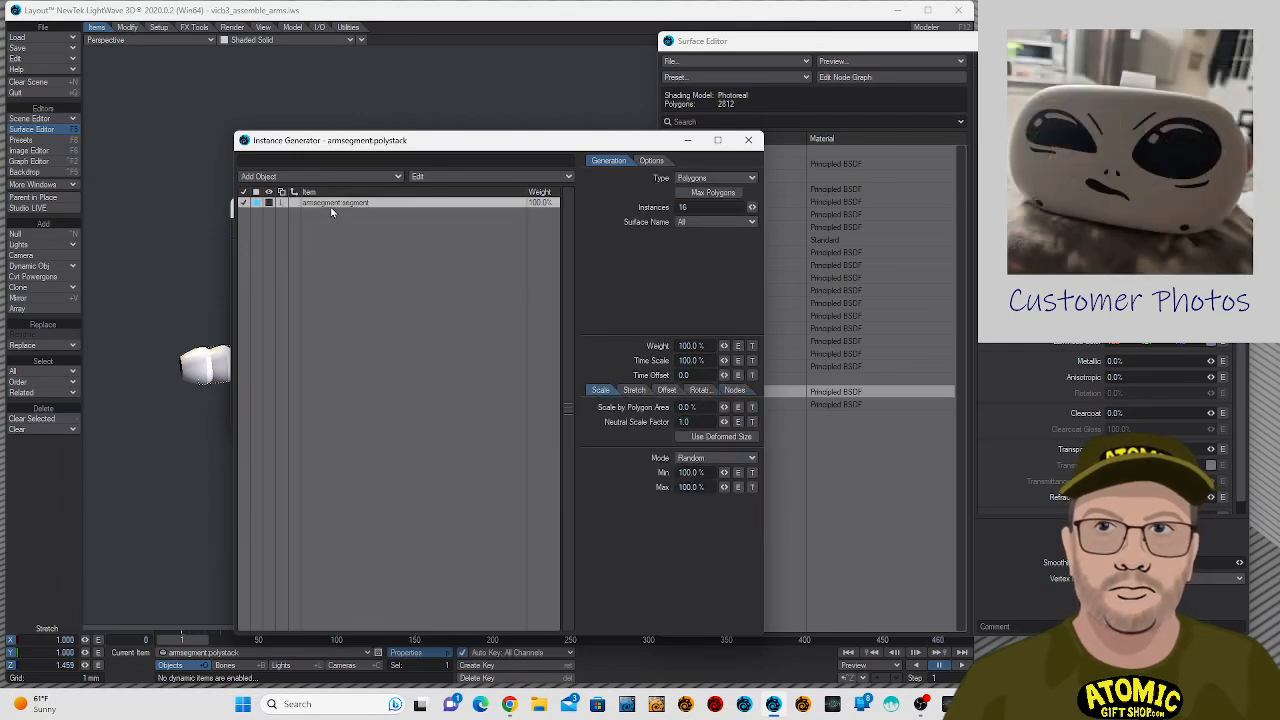
click(709, 222)
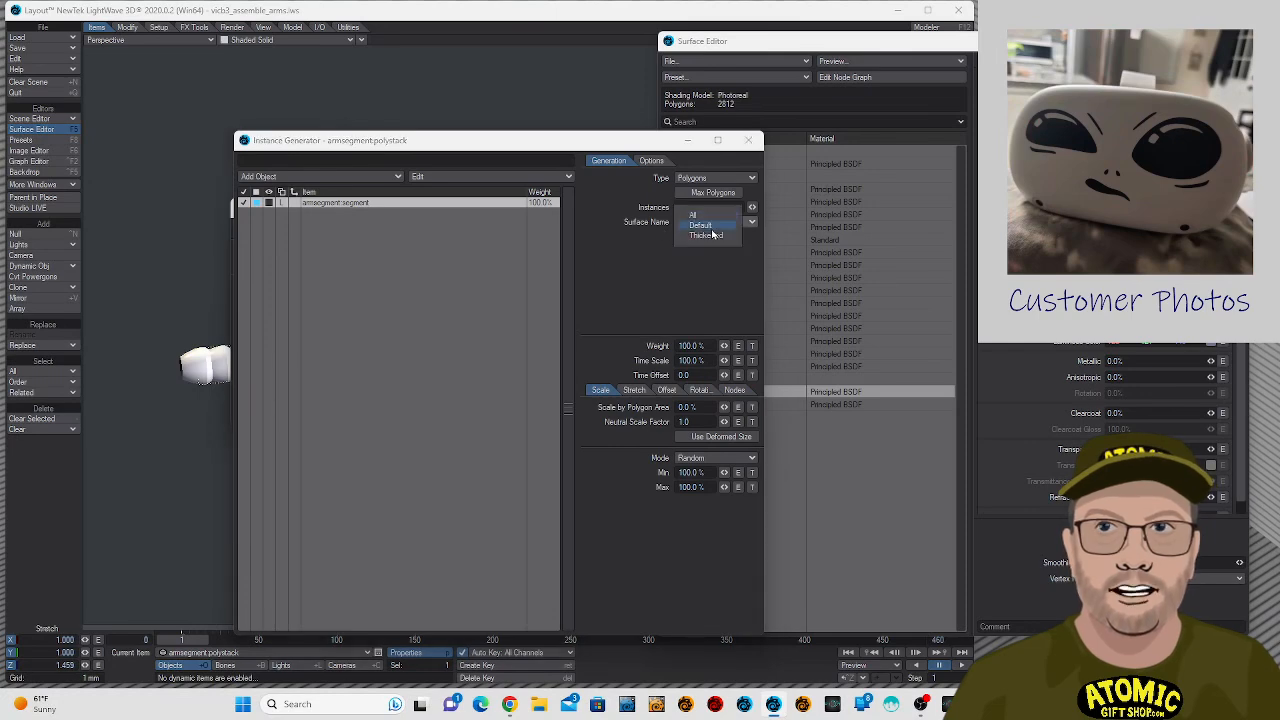
click(583, 240)
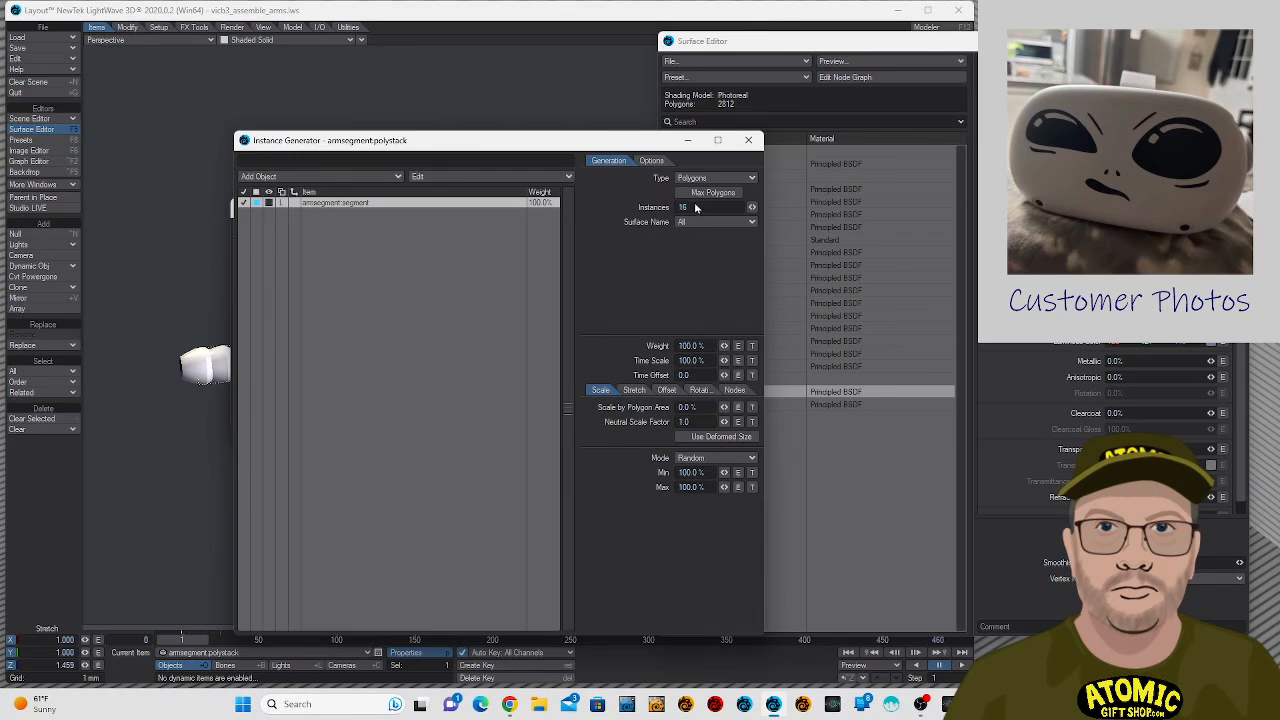
click(652, 161)
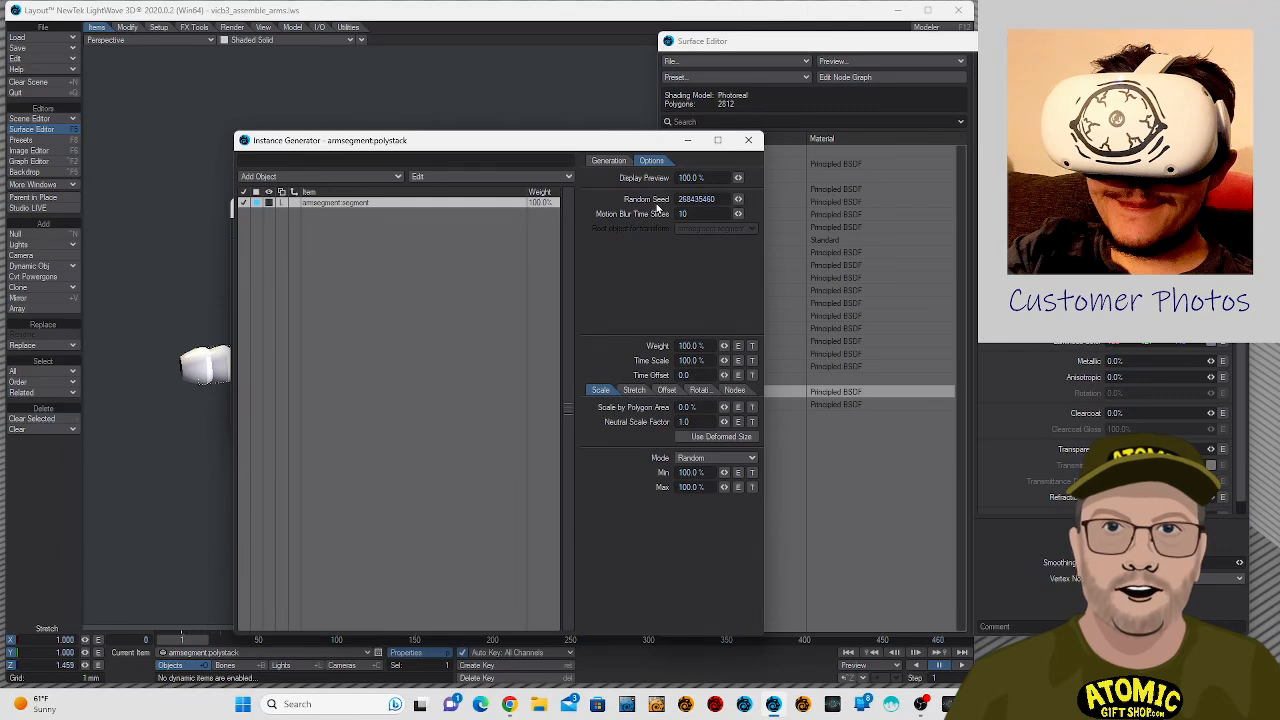
click(608, 161)
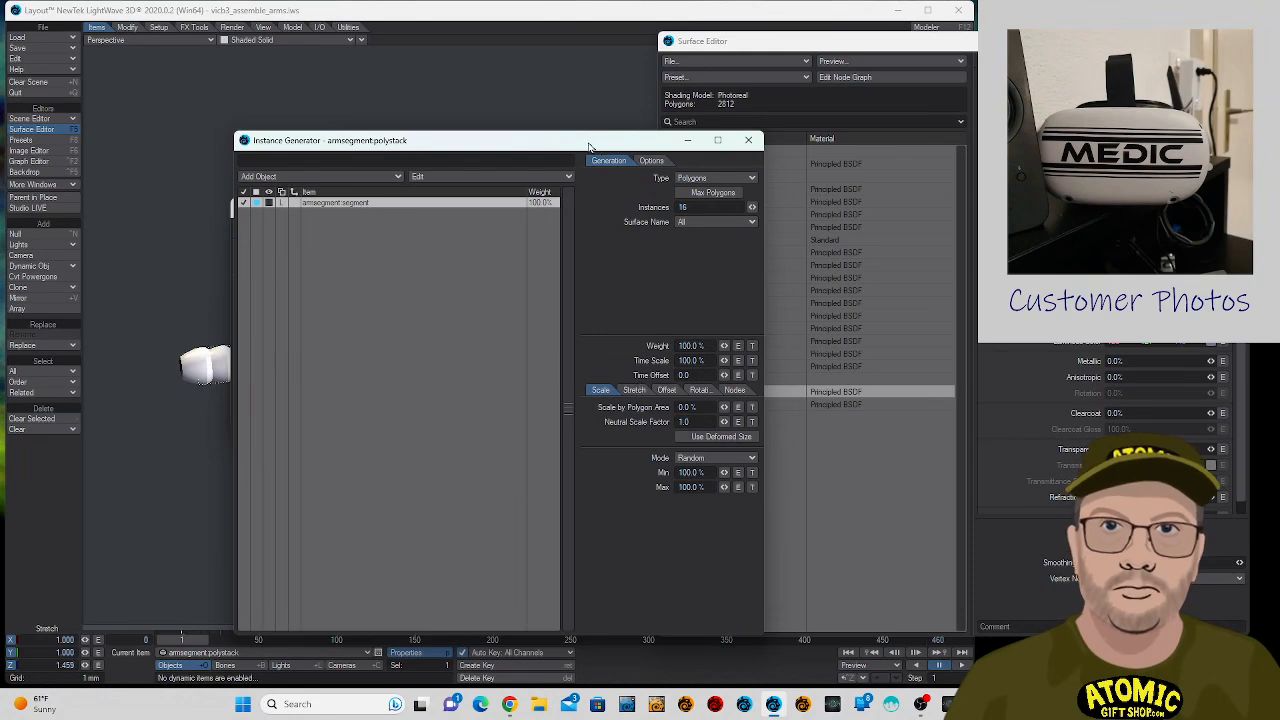
- Try the Use Deformed Size option on the segment instances and stretch armsegment:polystack further along Z to about 1.55
drag(591, 147, 886, 120)
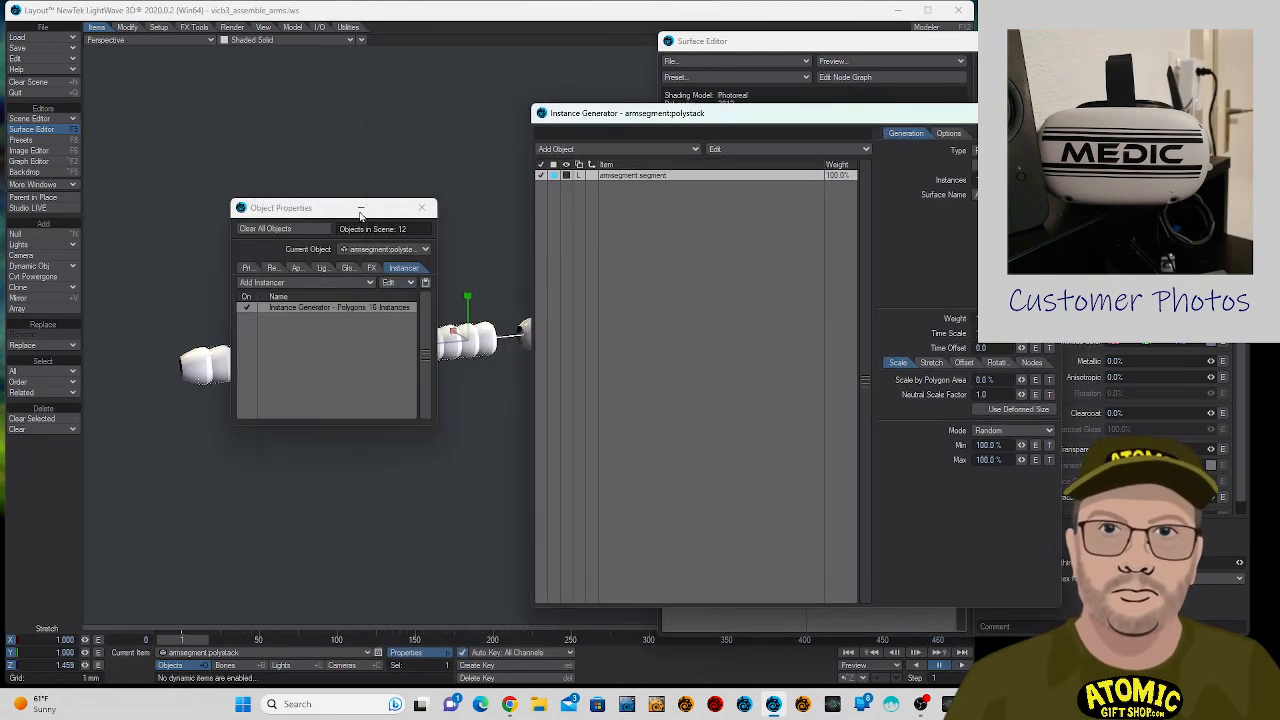
drag(312, 217, 318, 451)
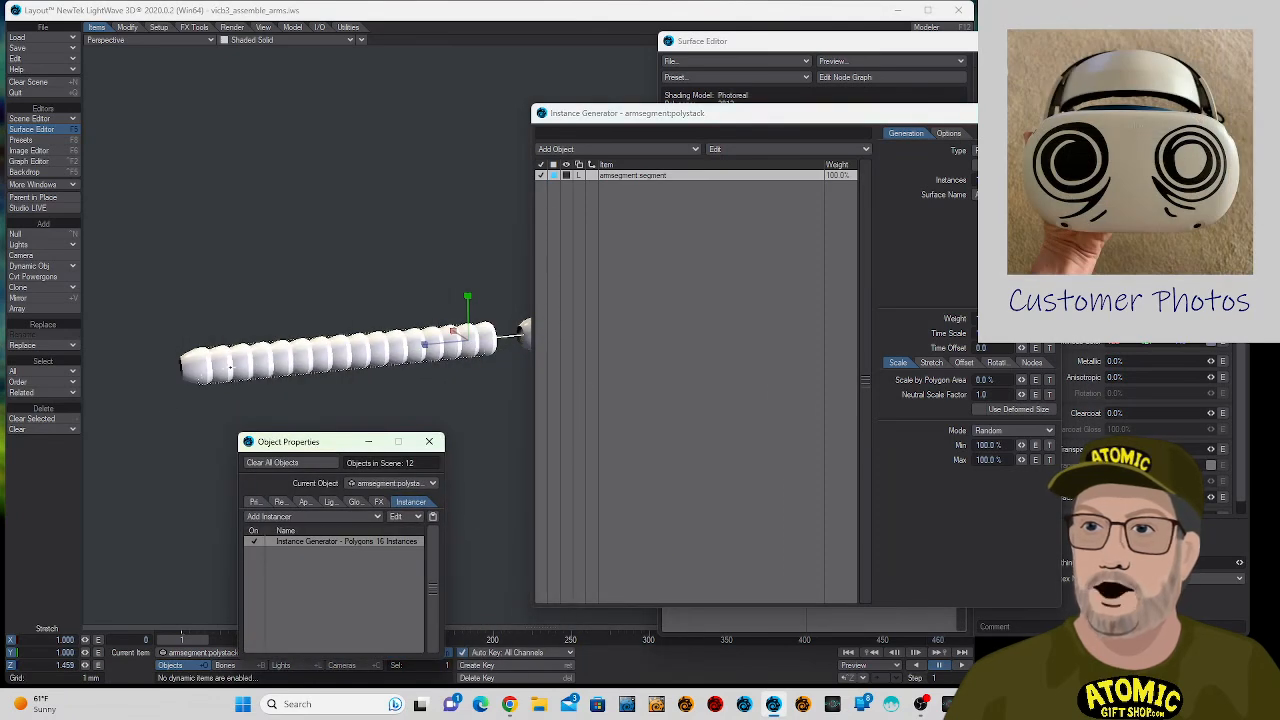
drag(826, 121, 769, 90)
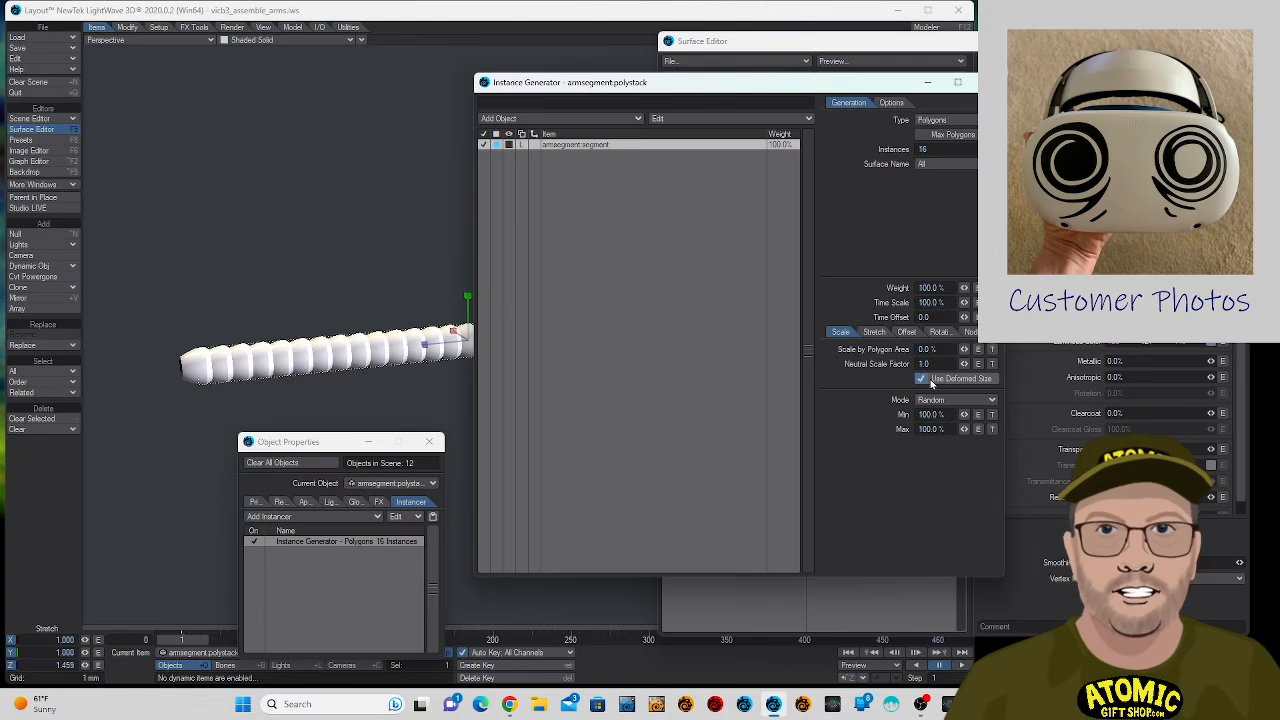
click(870, 333)
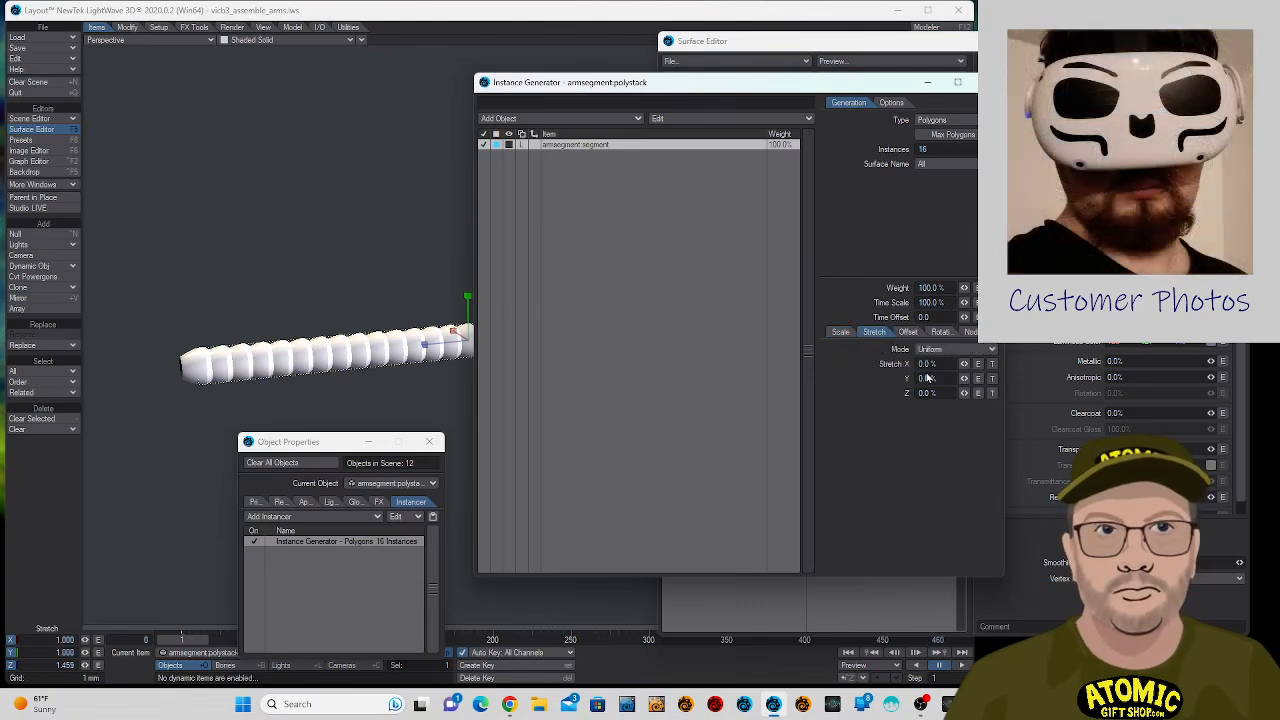
click(842, 332)
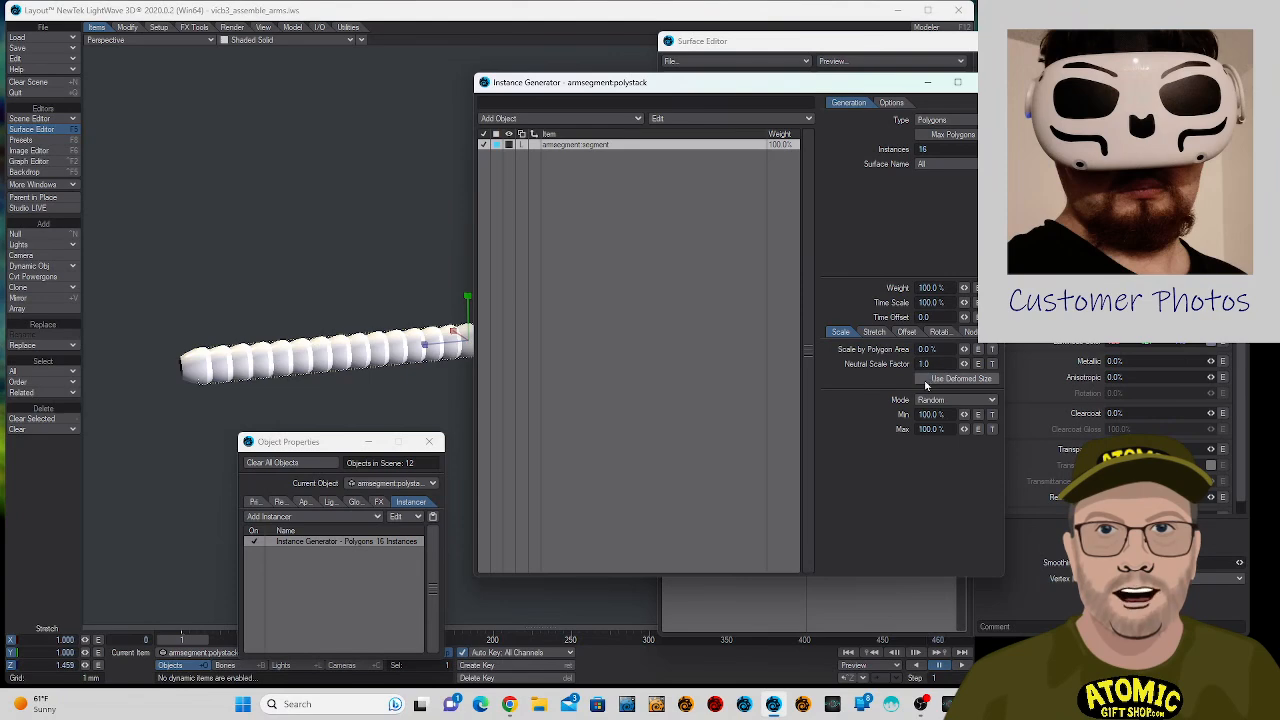
drag(425, 344, 416, 346)
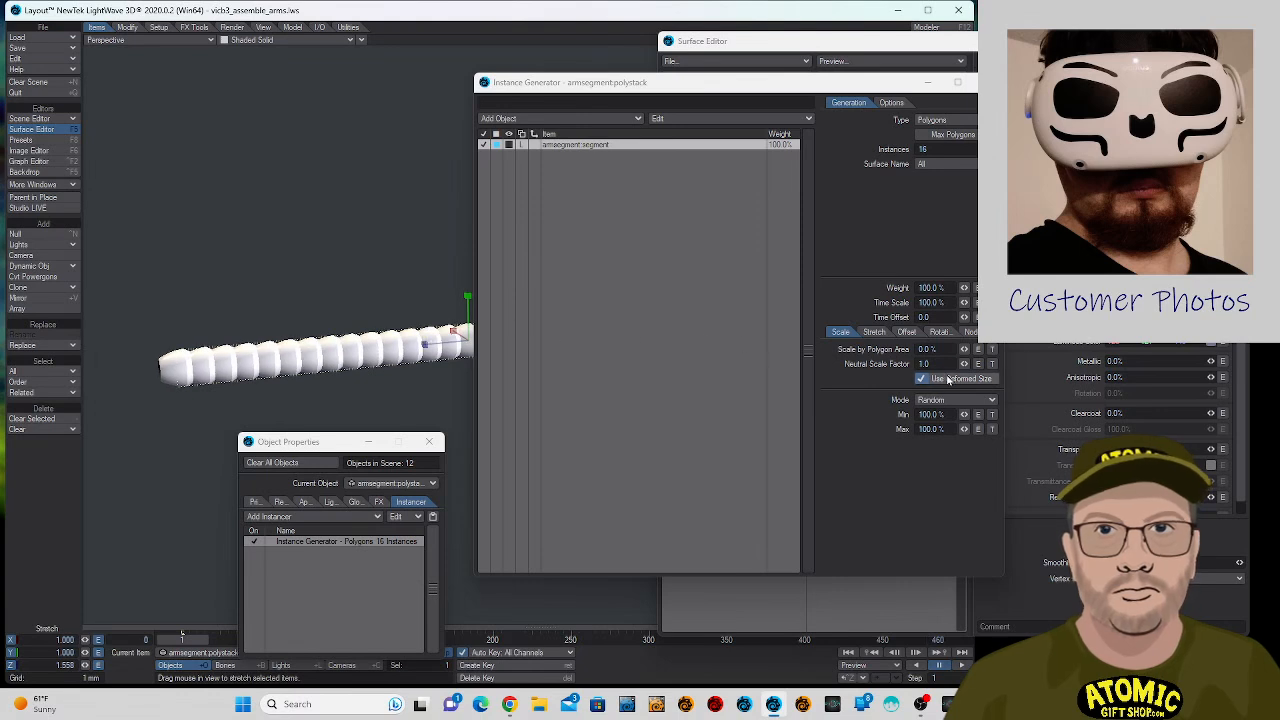
click(946, 381)
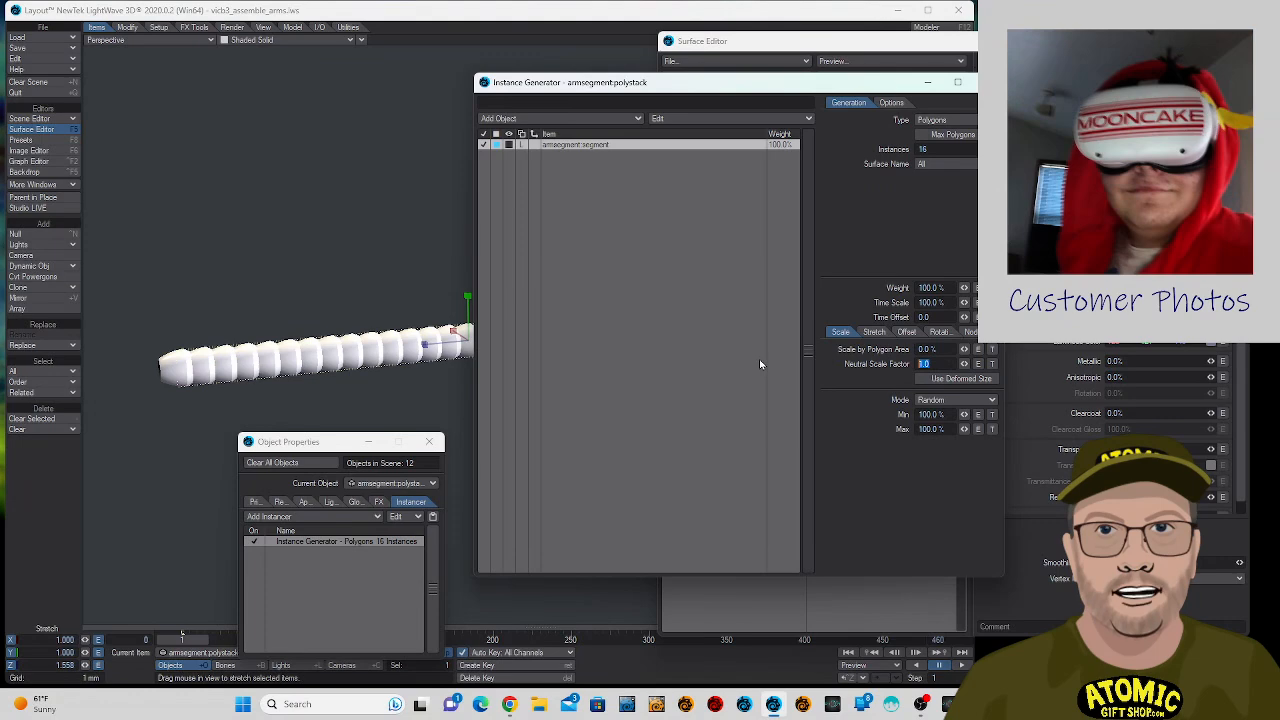
- Set the segment instances' Neutral Scale Factor to 0.0 and scrub the timeline to frame 18 to test it
text(0)
key(Tab)
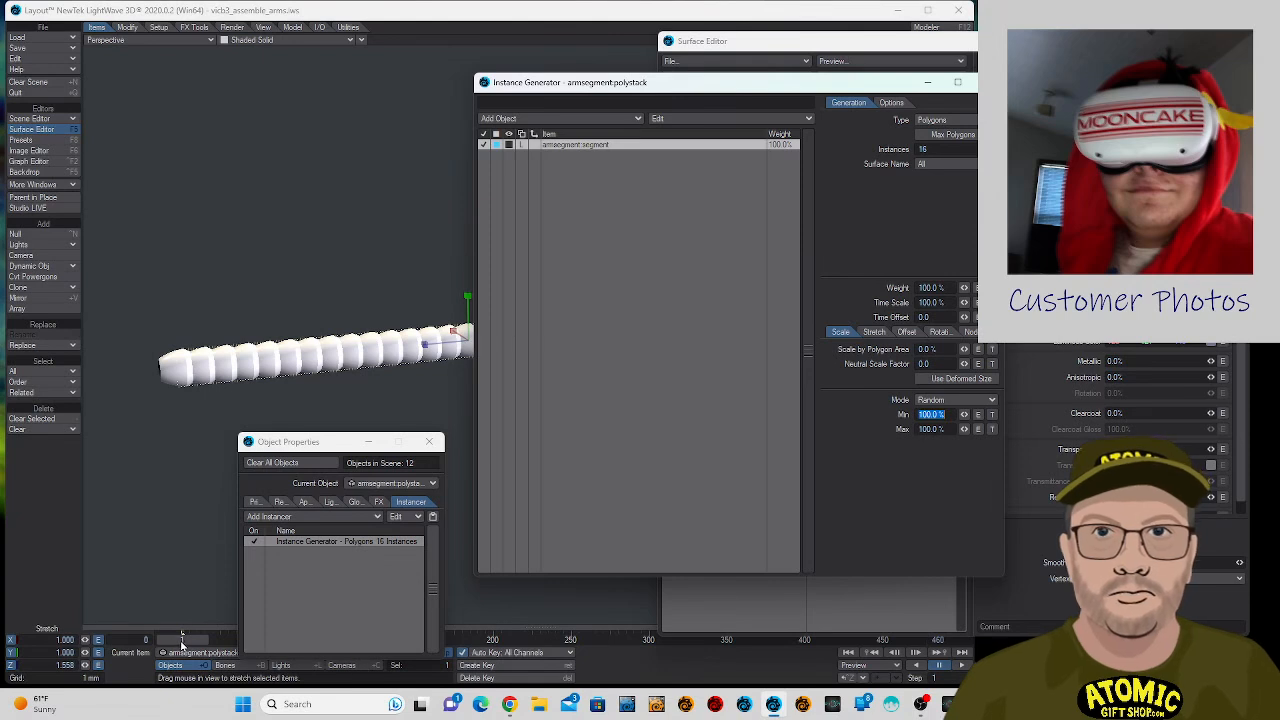
drag(181, 643, 208, 643)
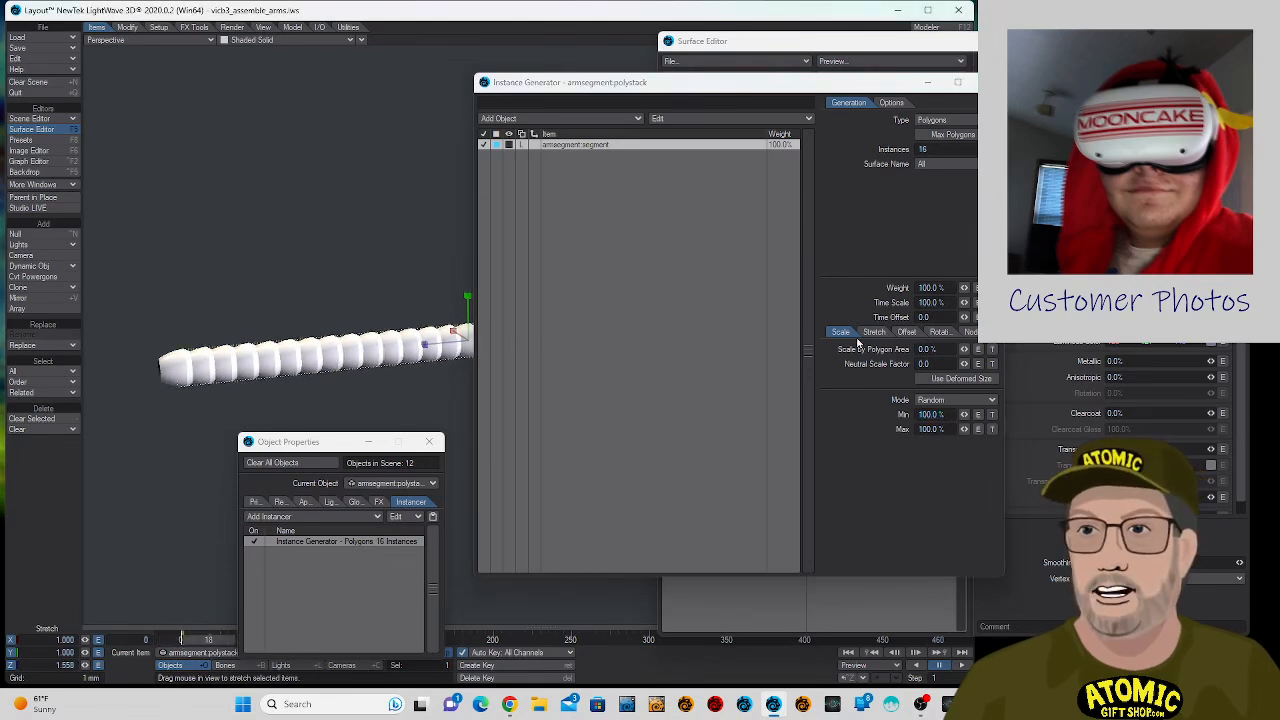
- Set the segment instances' Neutral Scale Factor to 1.0 and turn on Use Deformed Size
click(944, 317)
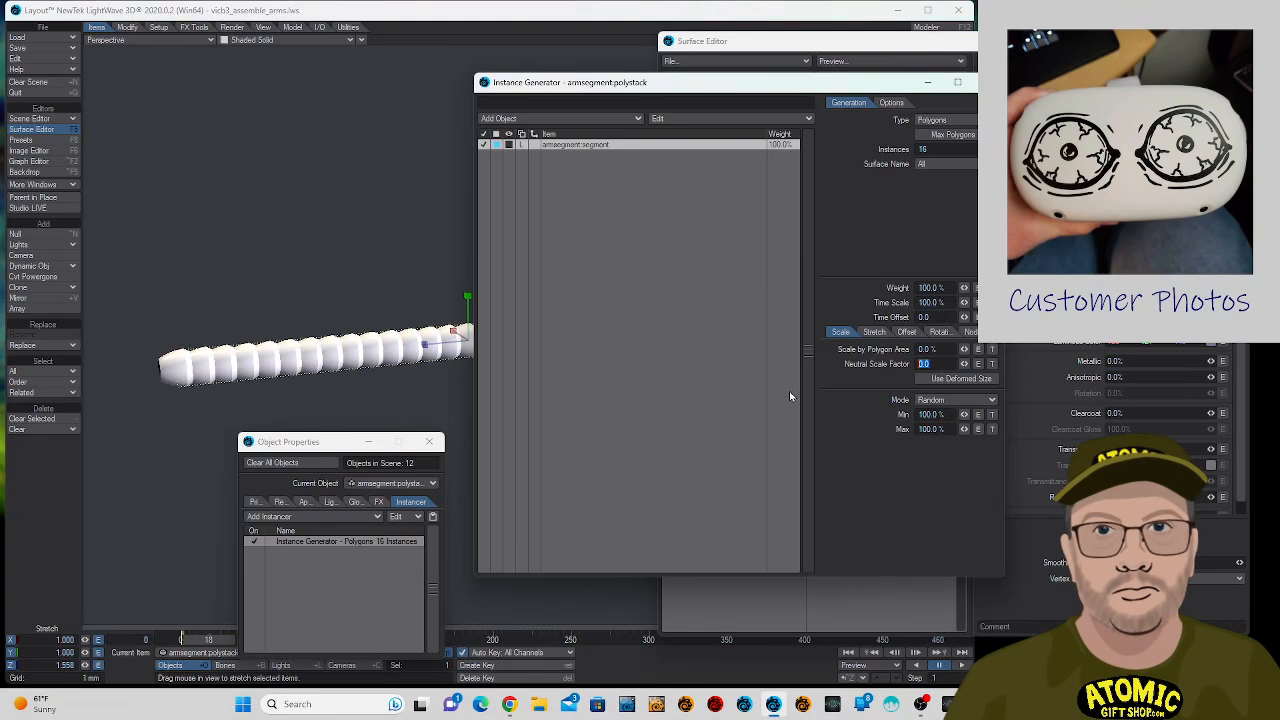
text(1)
key(Tab)
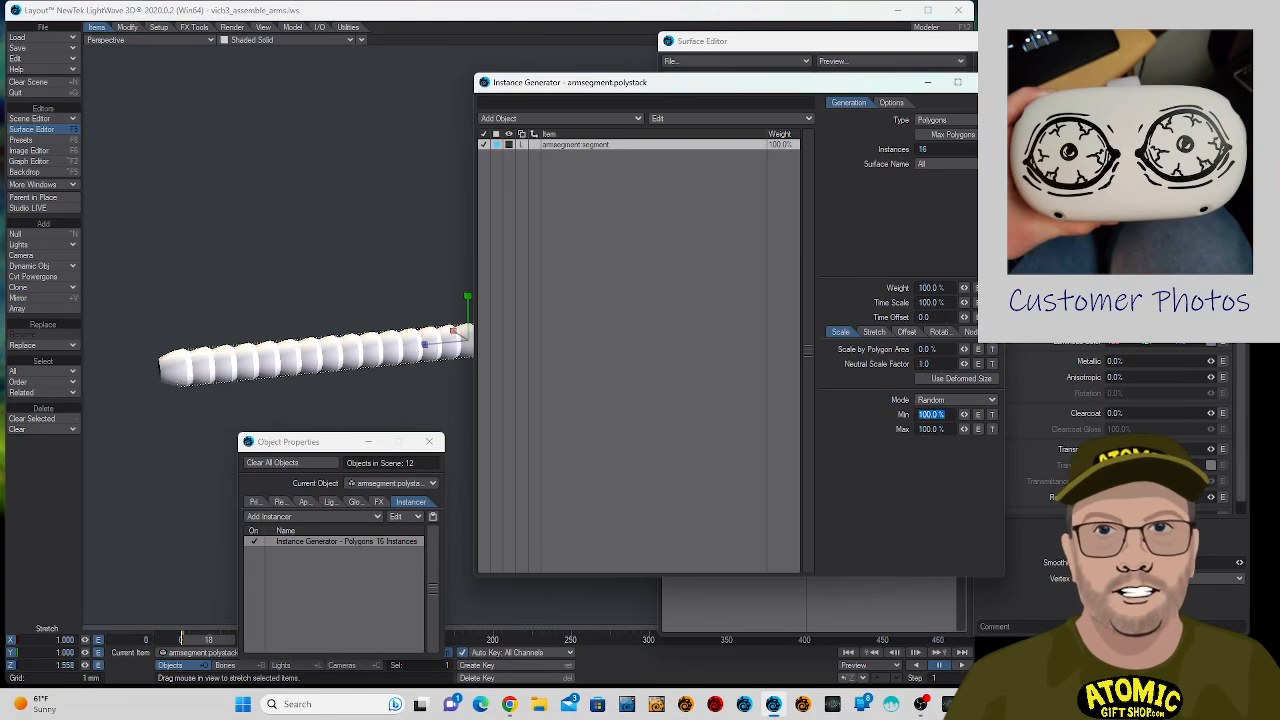
click(920, 379)
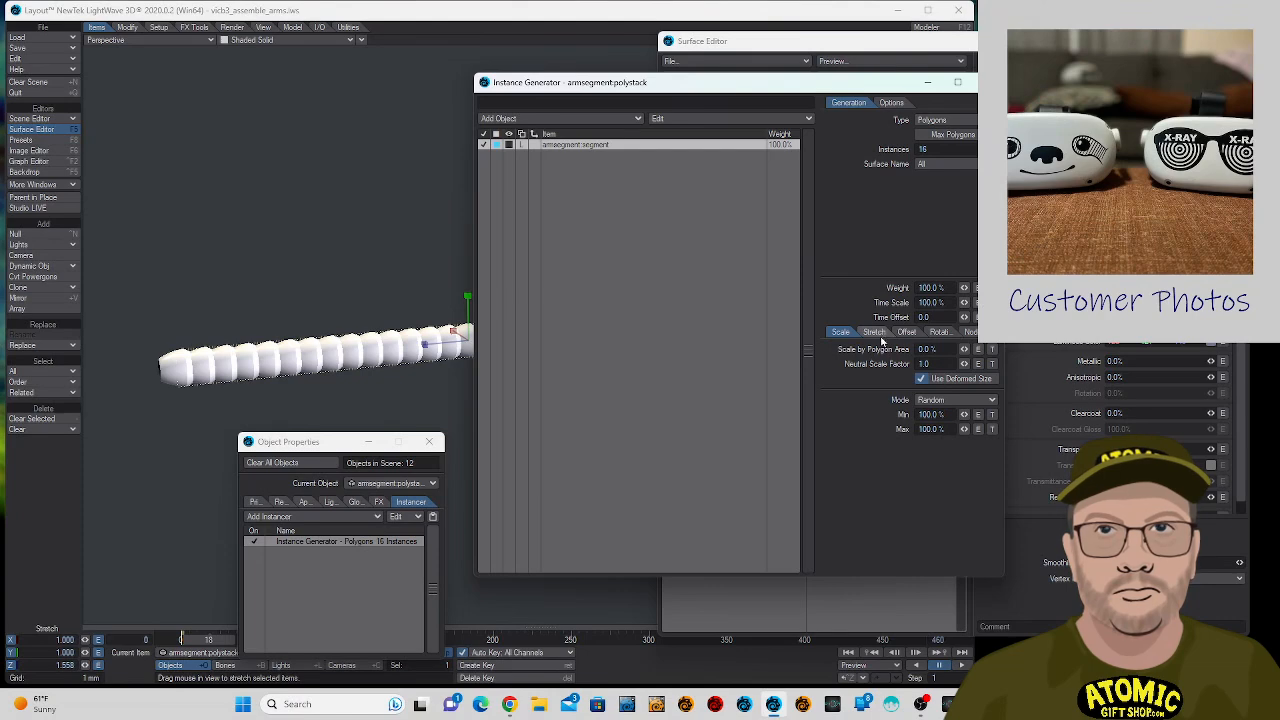
- Try the Surface generation type for the segment instances and return it to Polygons
click(948, 121)
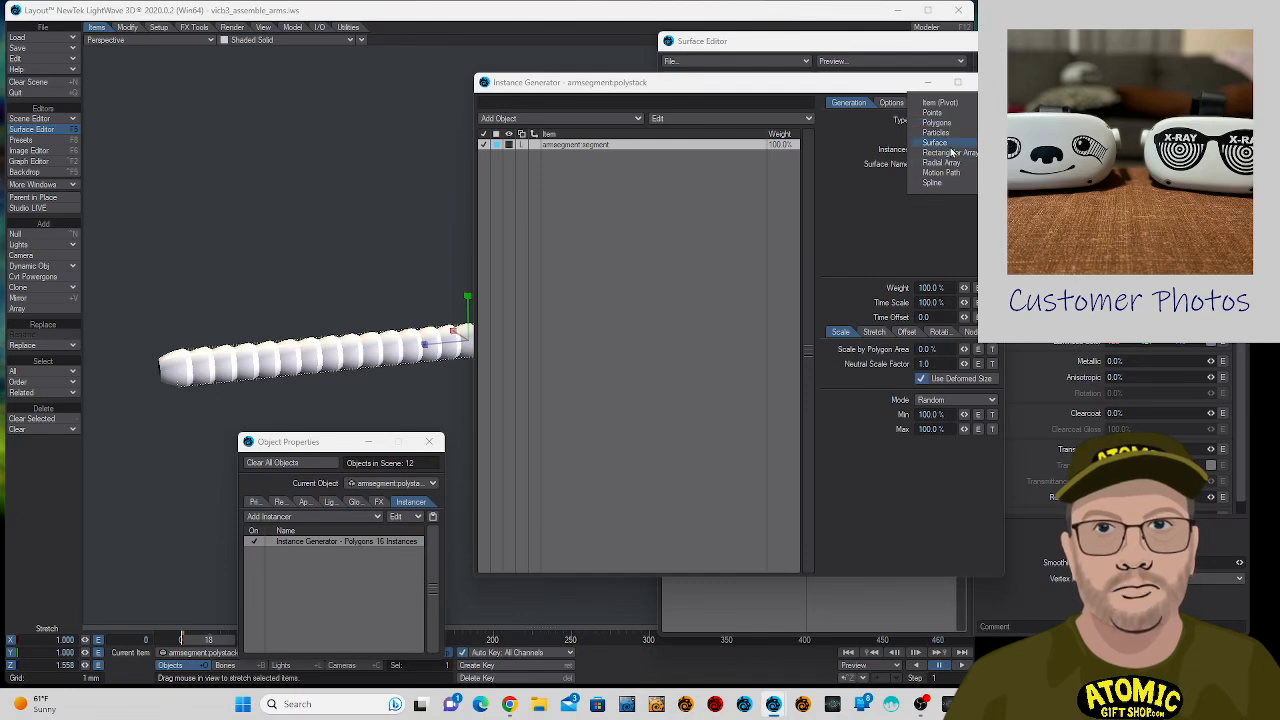
click(955, 147)
click(956, 122)
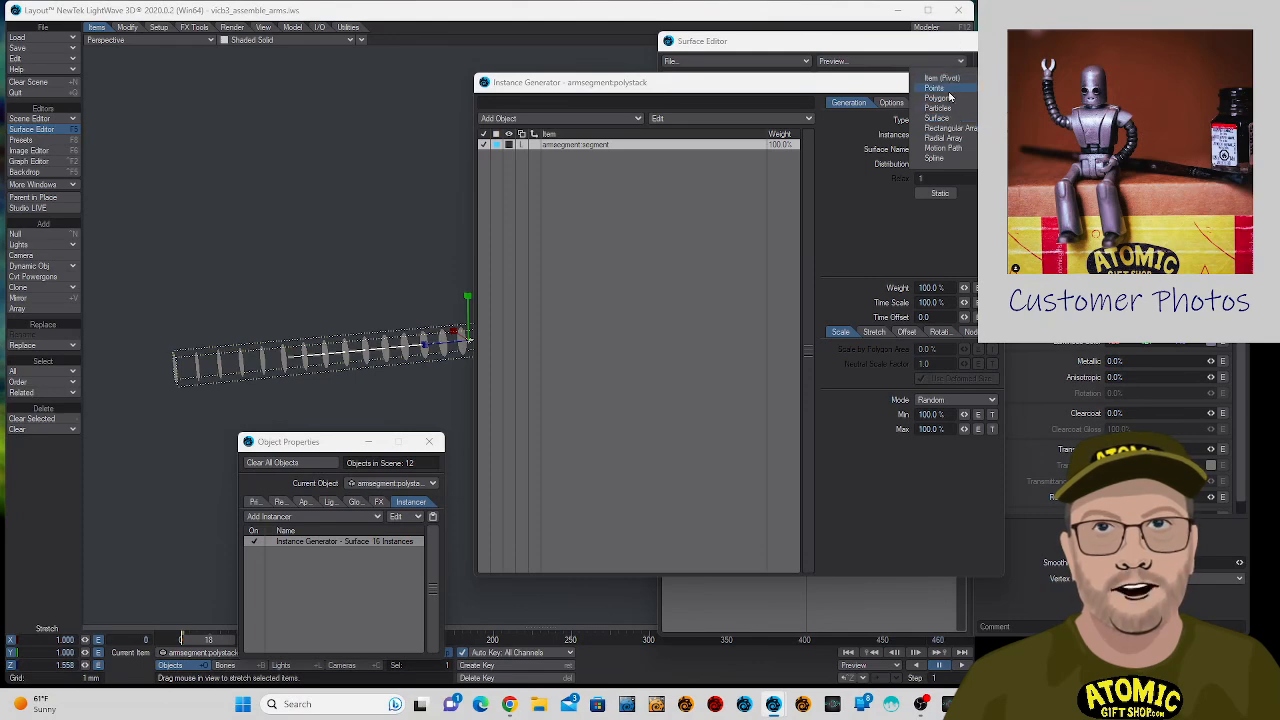
click(950, 97)
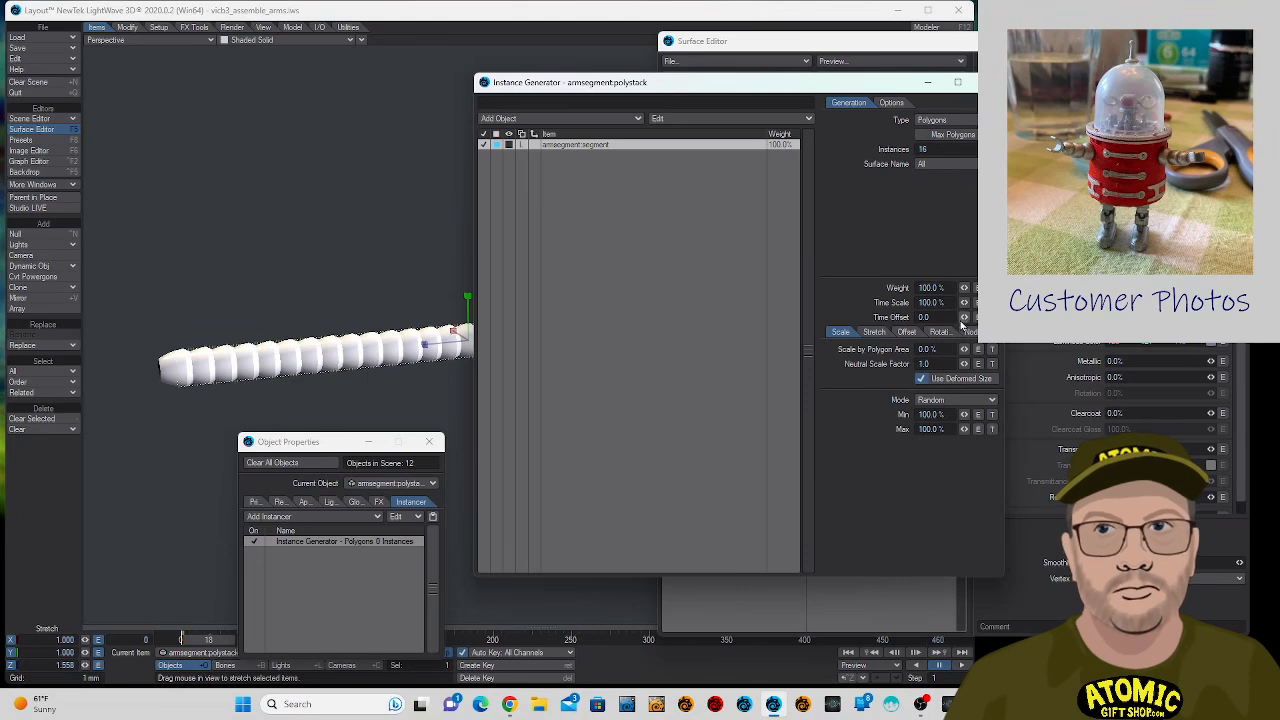
- Check the segment instances' stretch, scale and general options, and open their node graph for editing
click(874, 332)
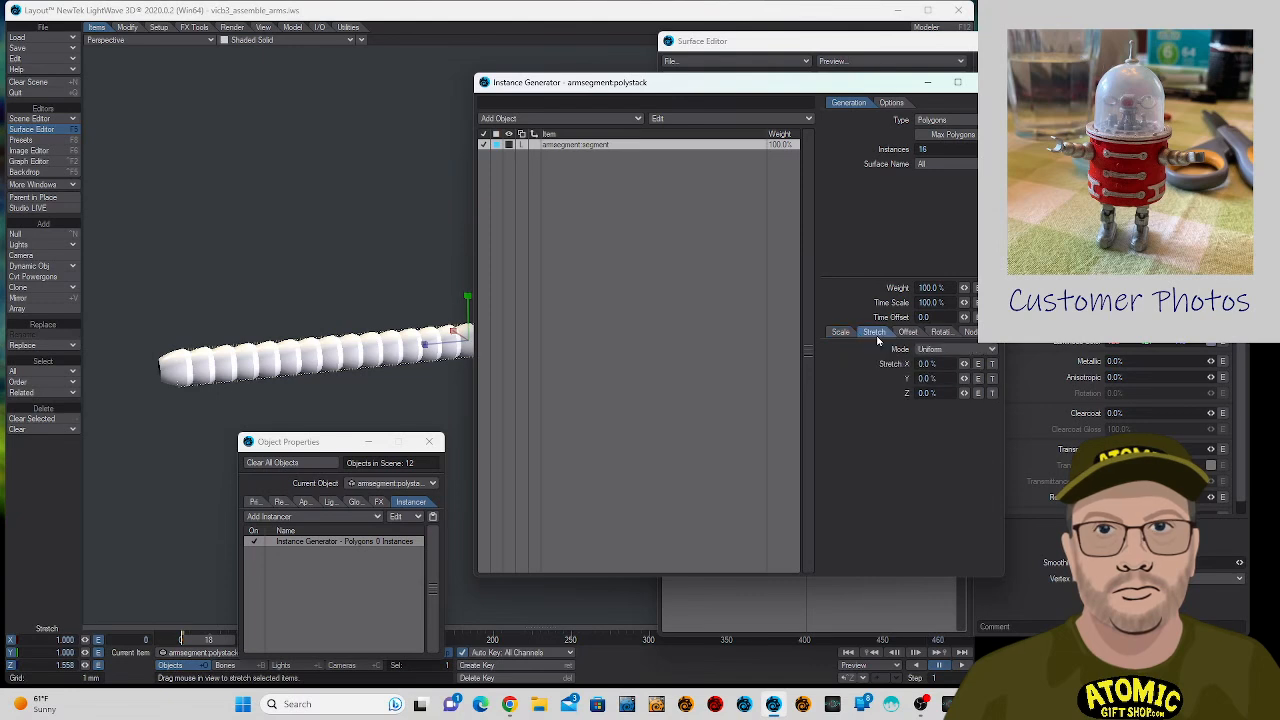
click(839, 332)
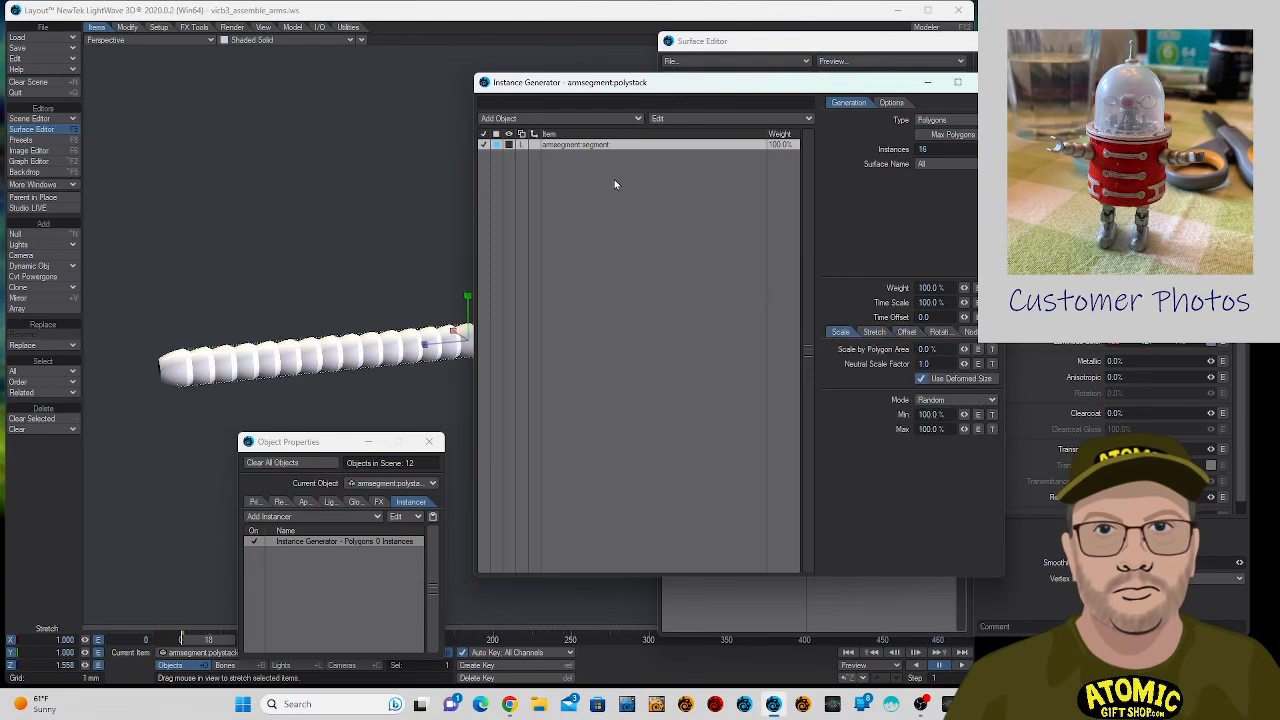
click(891, 102)
click(860, 103)
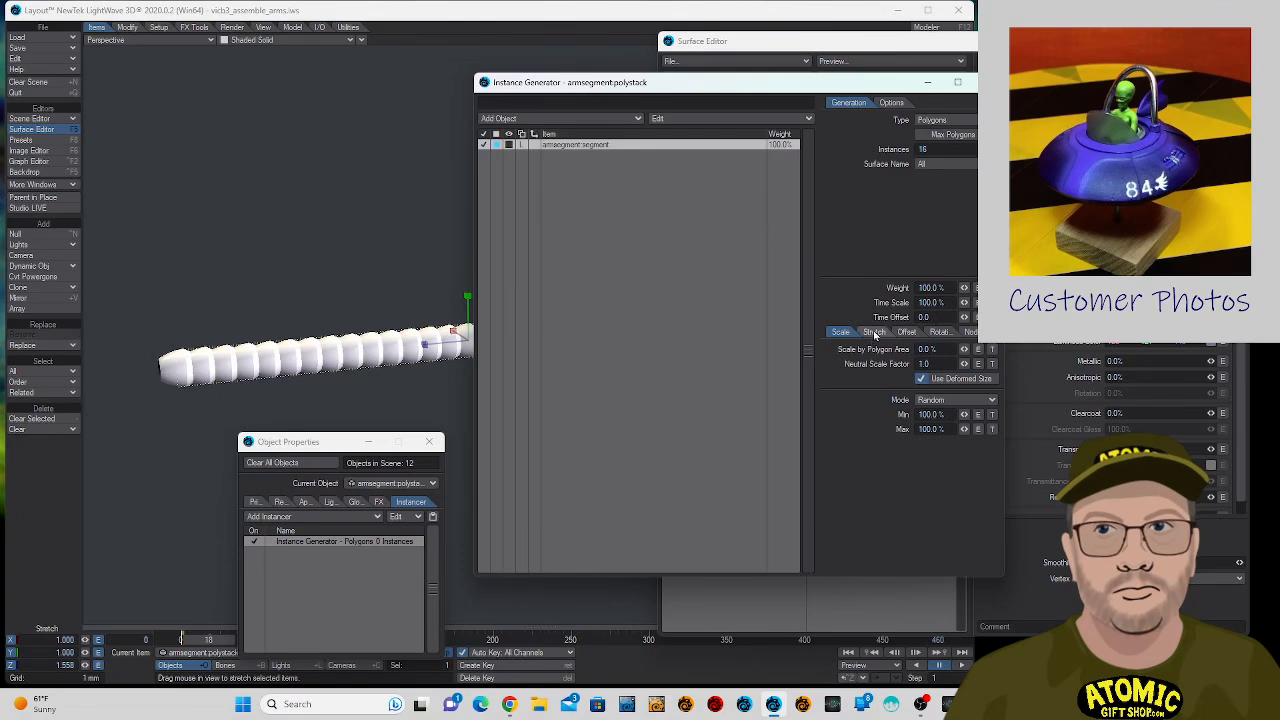
click(969, 331)
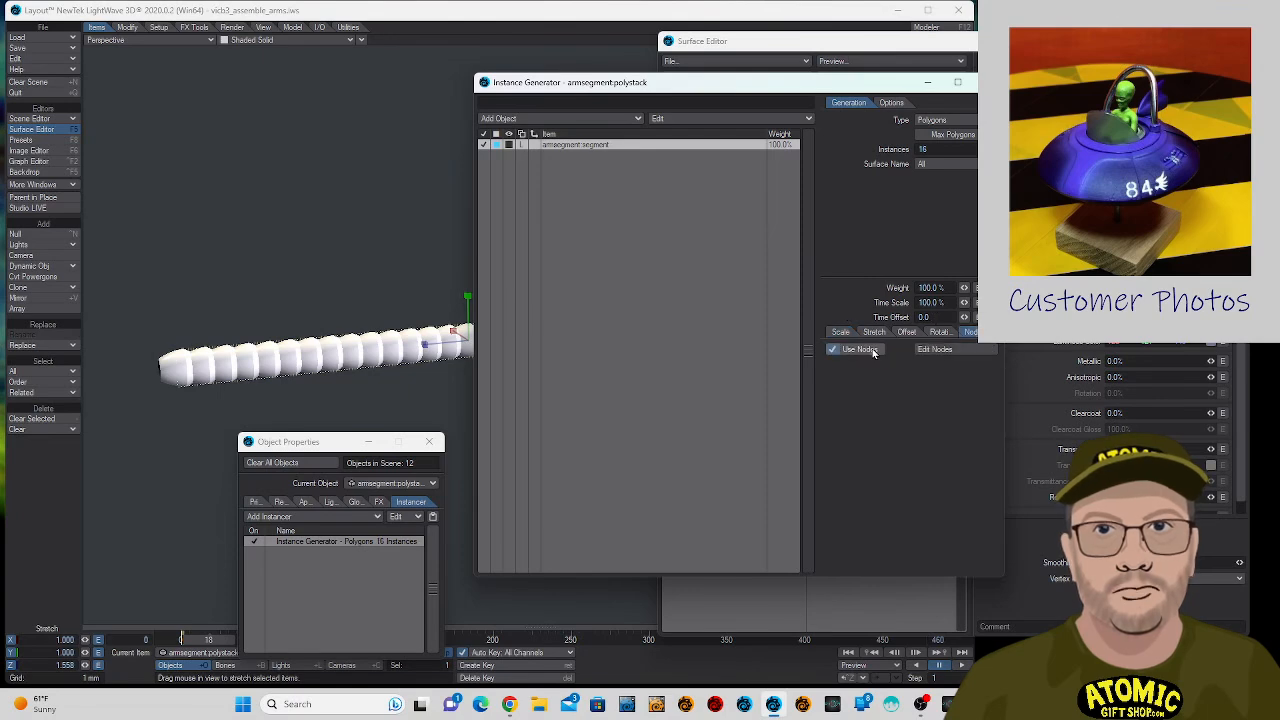
click(934, 349)
drag(524, 95, 786, 92)
- Try connecting the Input node's Base Position to the InstanceGenerator's Offset and stretch armsegment:polystack along Z to 1.670
drag(660, 346, 1125, 407)
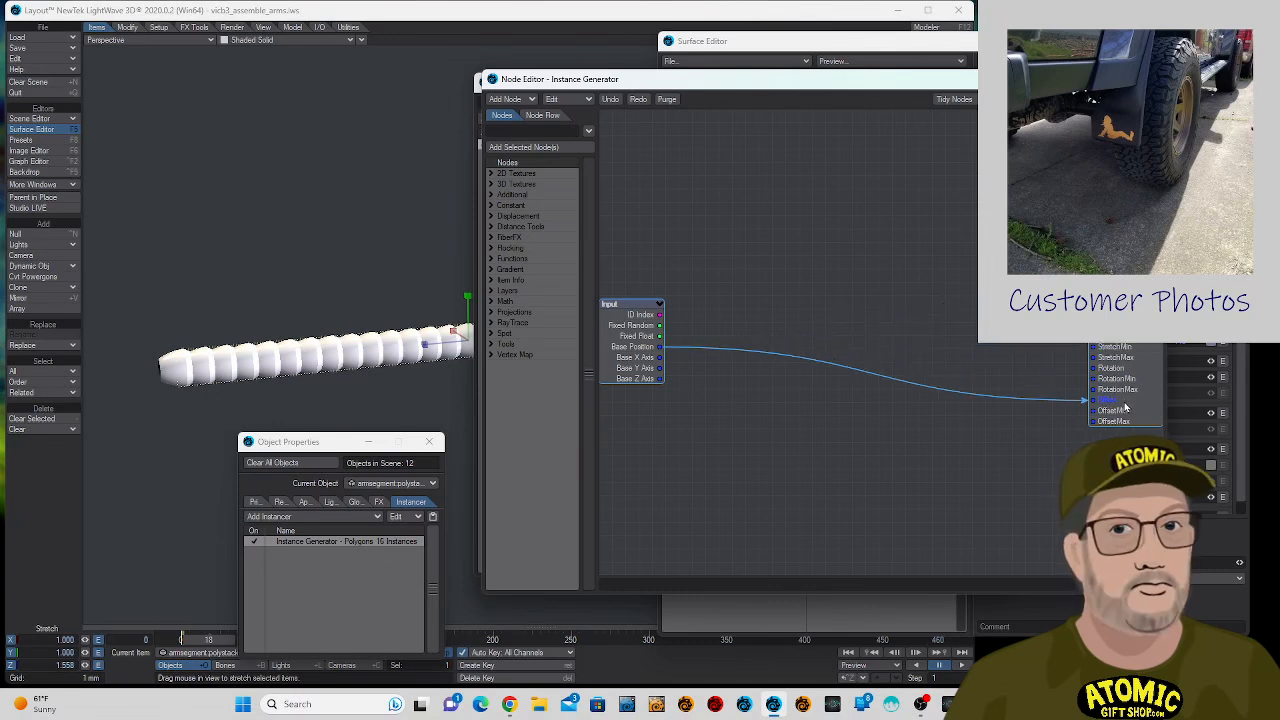
drag(1125, 407, 1125, 407)
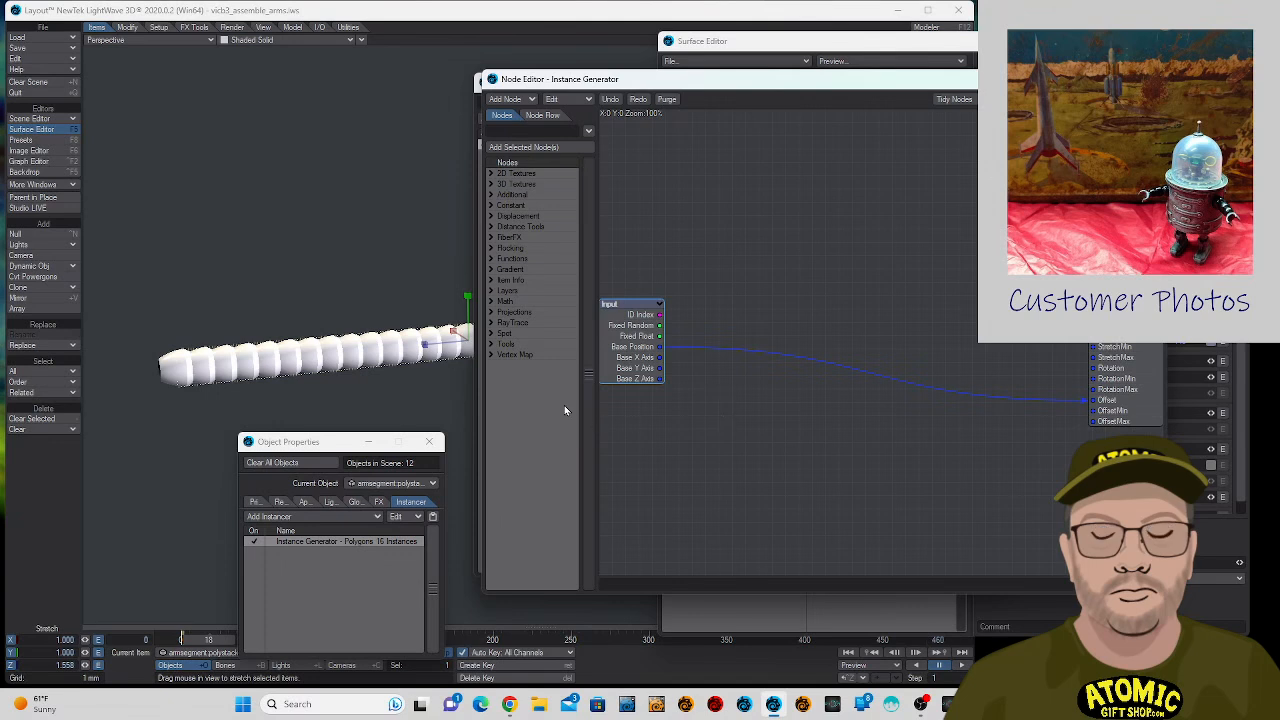
drag(424, 344, 410, 346)
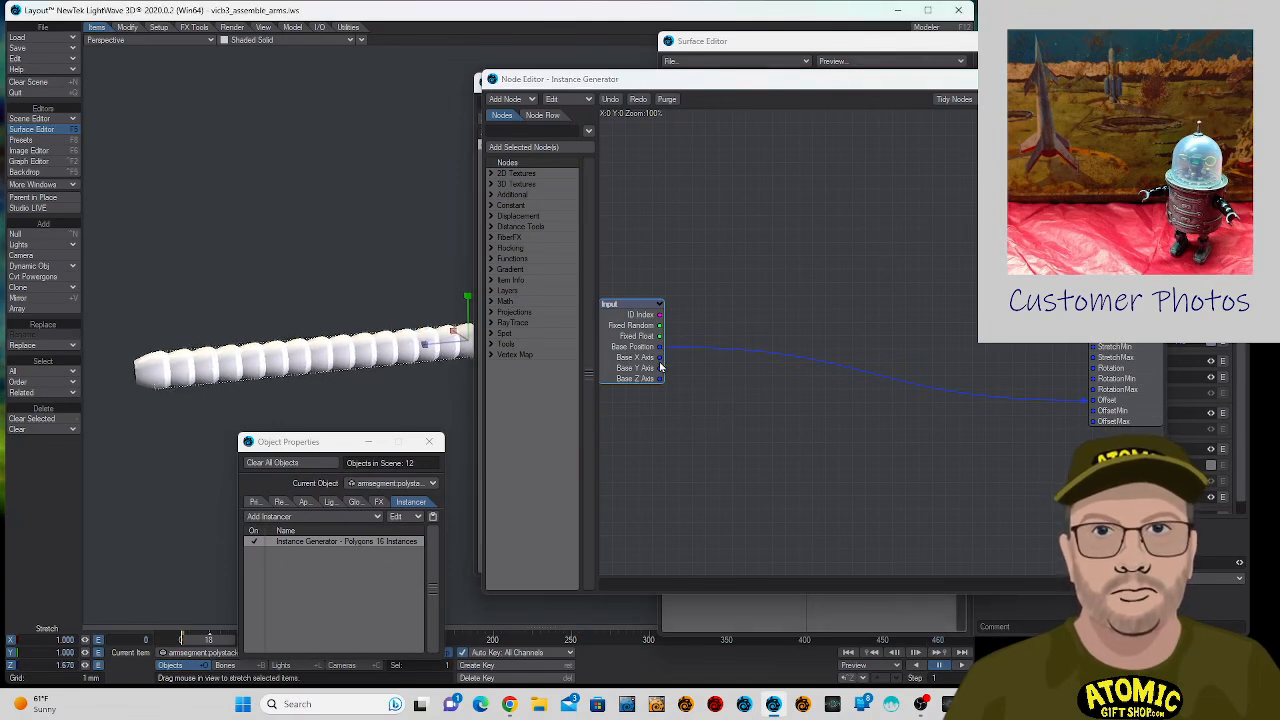
- Try feeding Base Z Axis into OffsetMin, close the Instance Generator settings, and remove the connection from the node graph
drag(662, 381, 1100, 418)
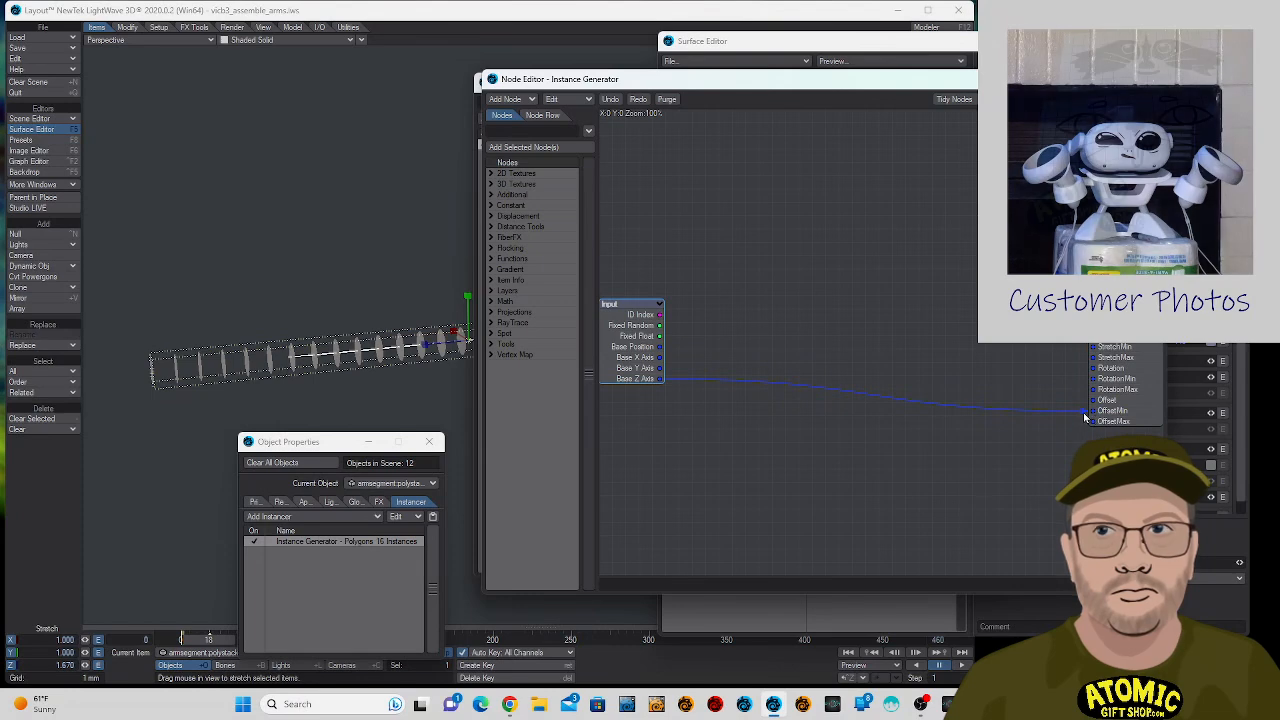
drag(811, 88, 944, 264)
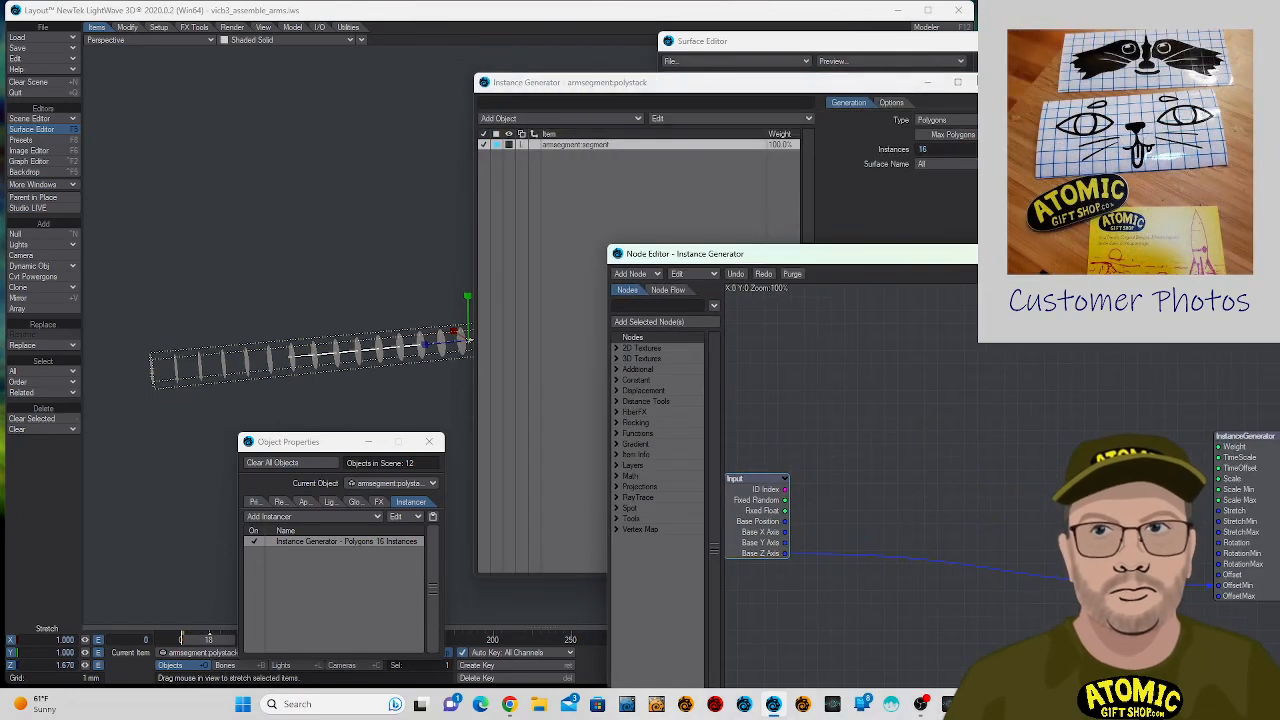
click(988, 83)
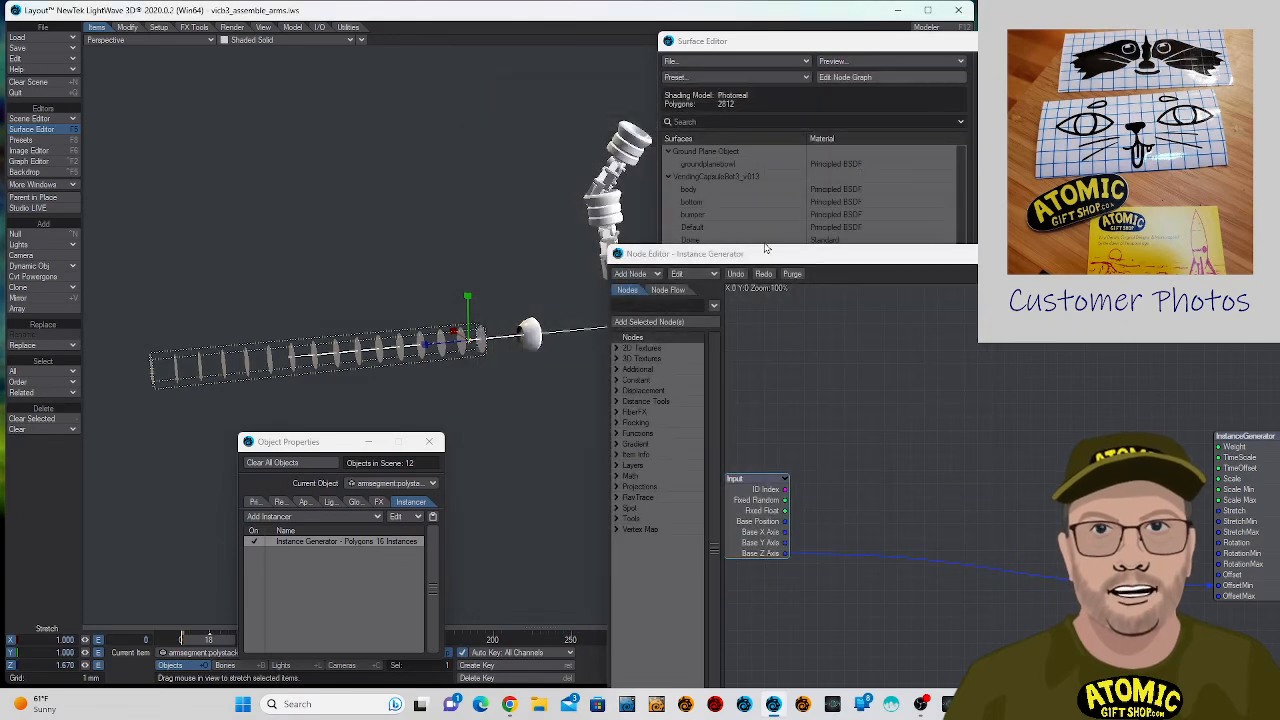
drag(772, 262, 687, 85)
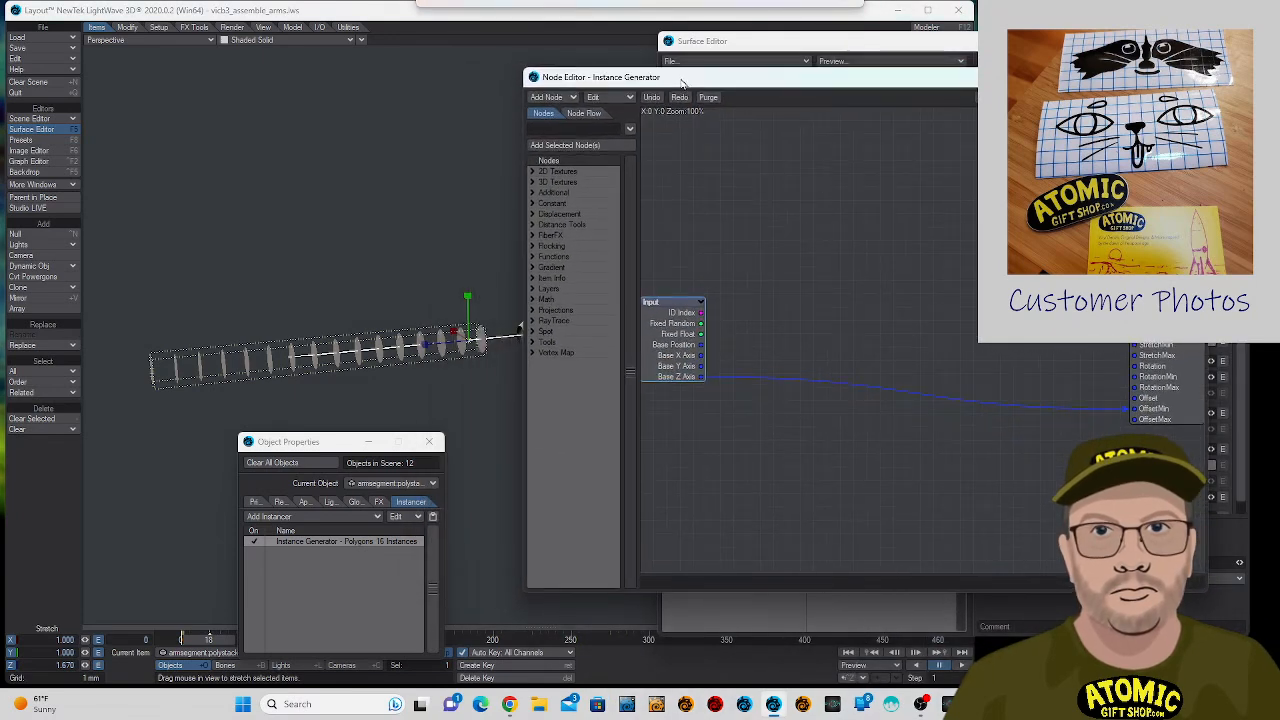
drag(1125, 415, 1132, 409)
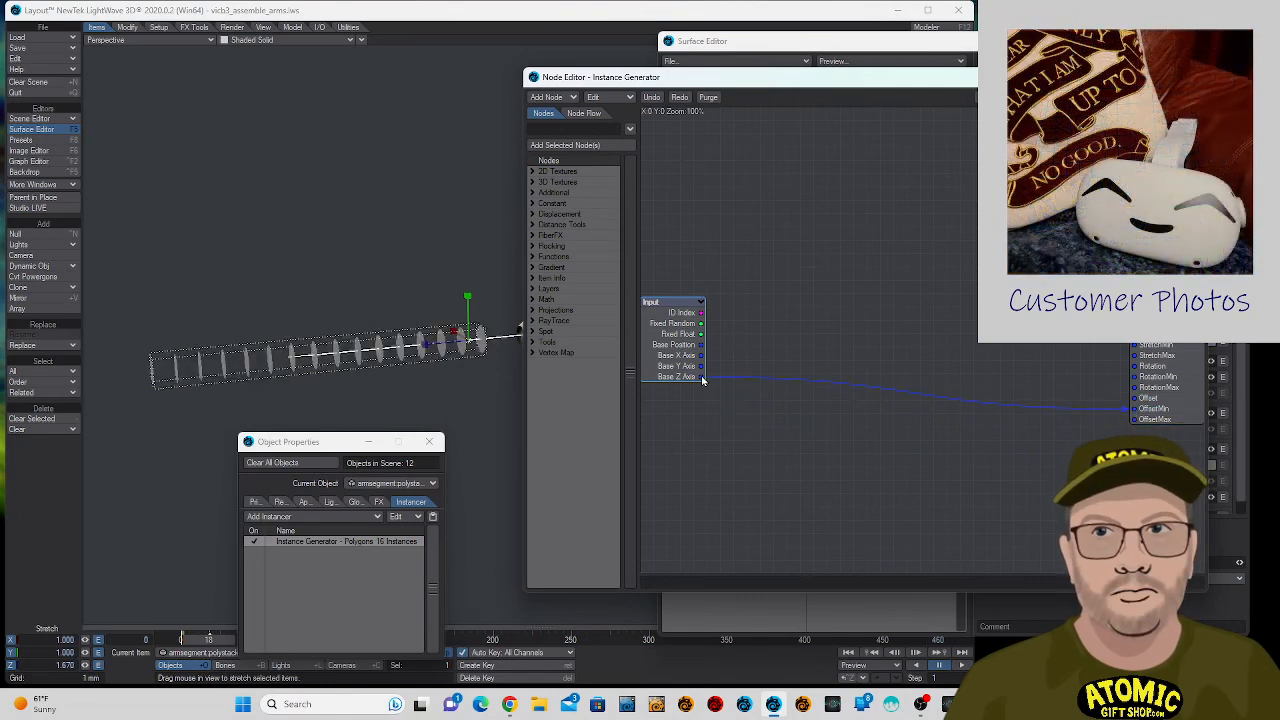
drag(702, 377, 774, 383)
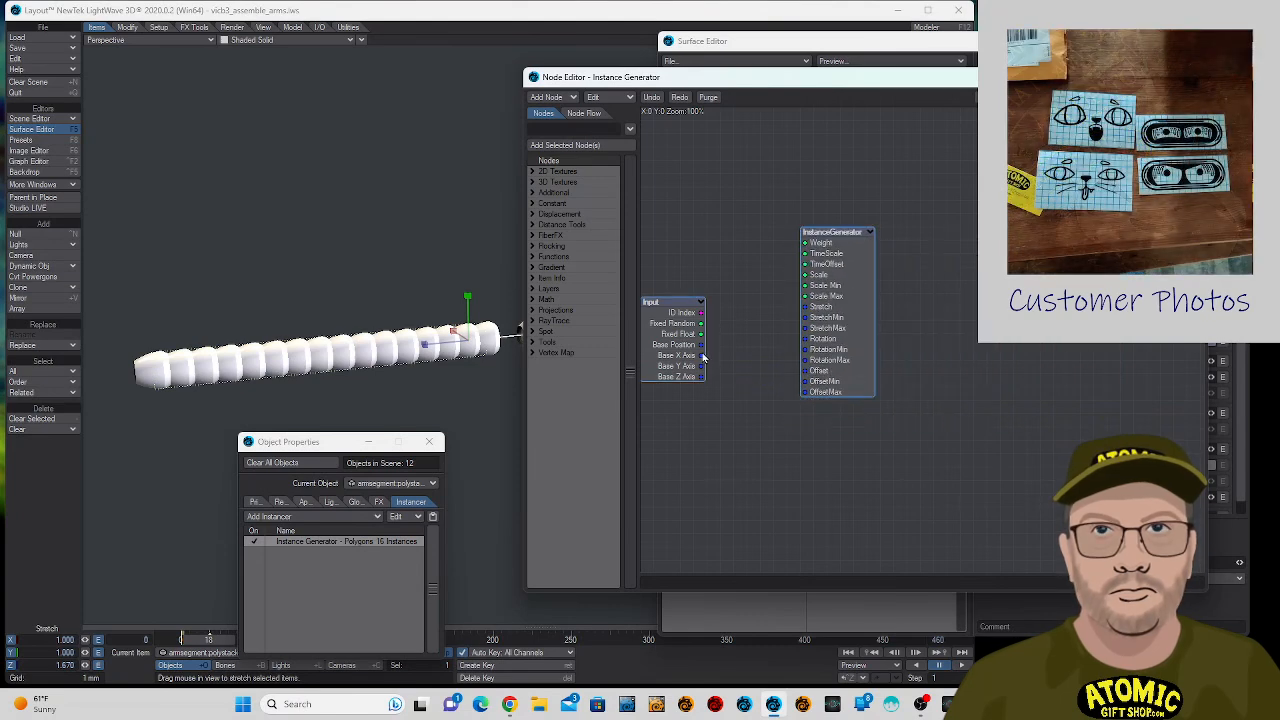
mouse_move(702, 345)
mouse_down()
mouse_move(766, 328)
mouse_move(806, 297)
mouse_move(818, 380)
mouse_move(672, 310)
mouse_move(706, 338)
mouse_up()
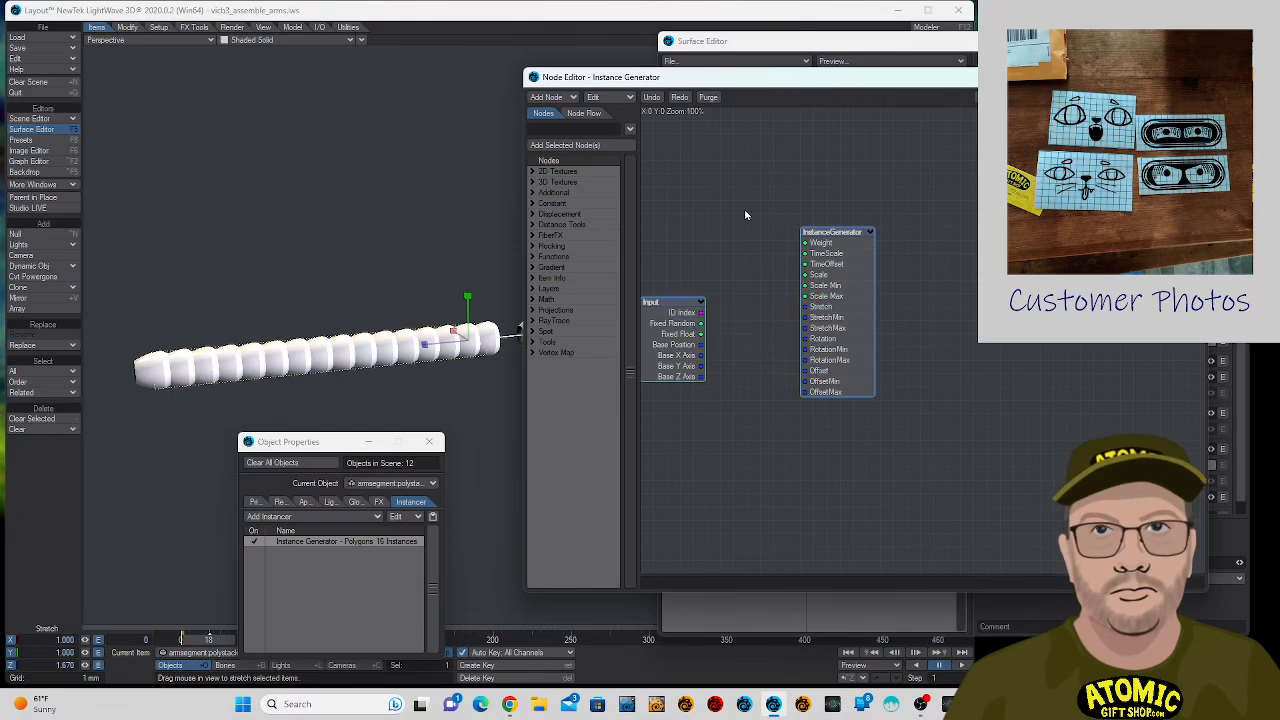
- Close the node editor and set the Z stretch of armsegment:polystack to 1.000
click(1193, 77)
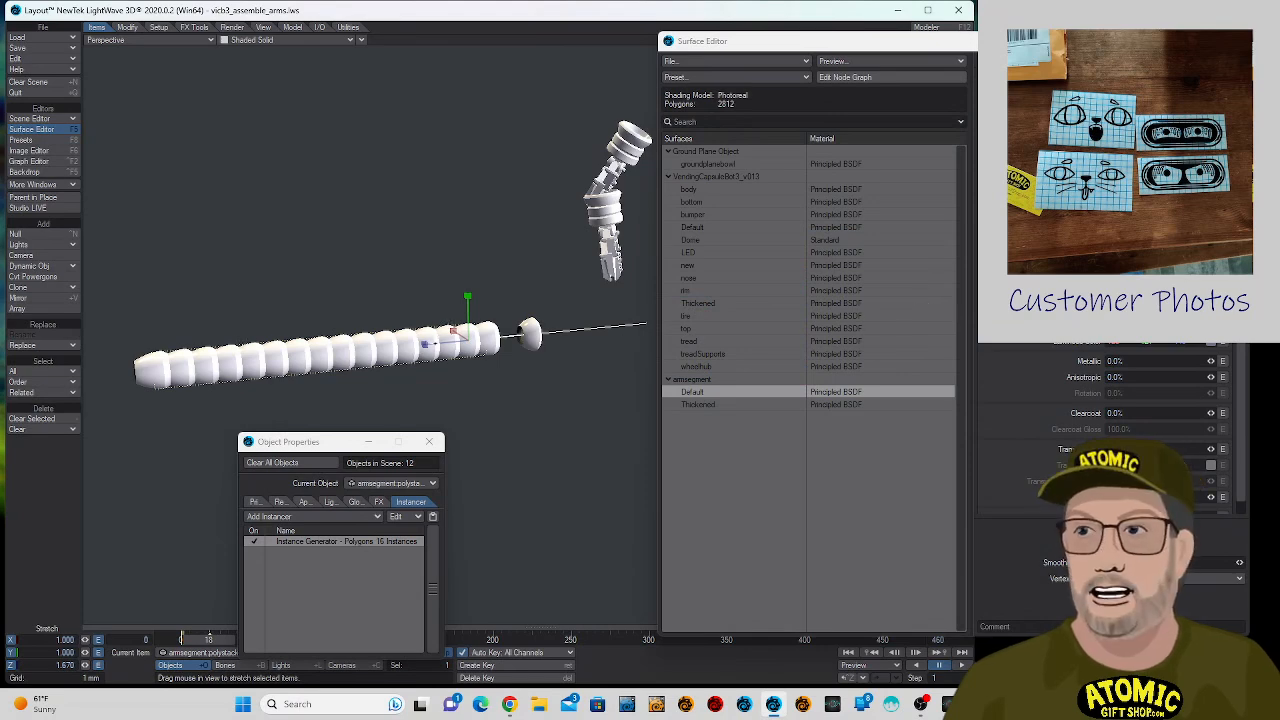
drag(425, 344, 347, 396)
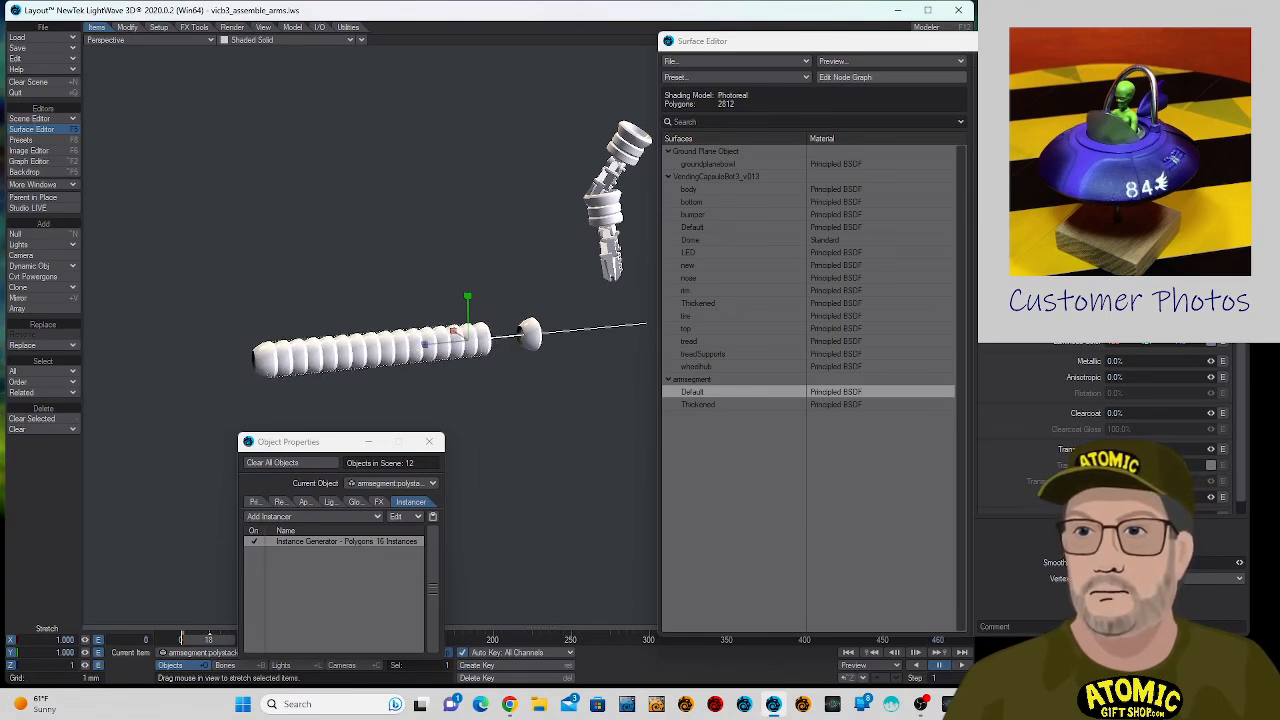
key(Return)
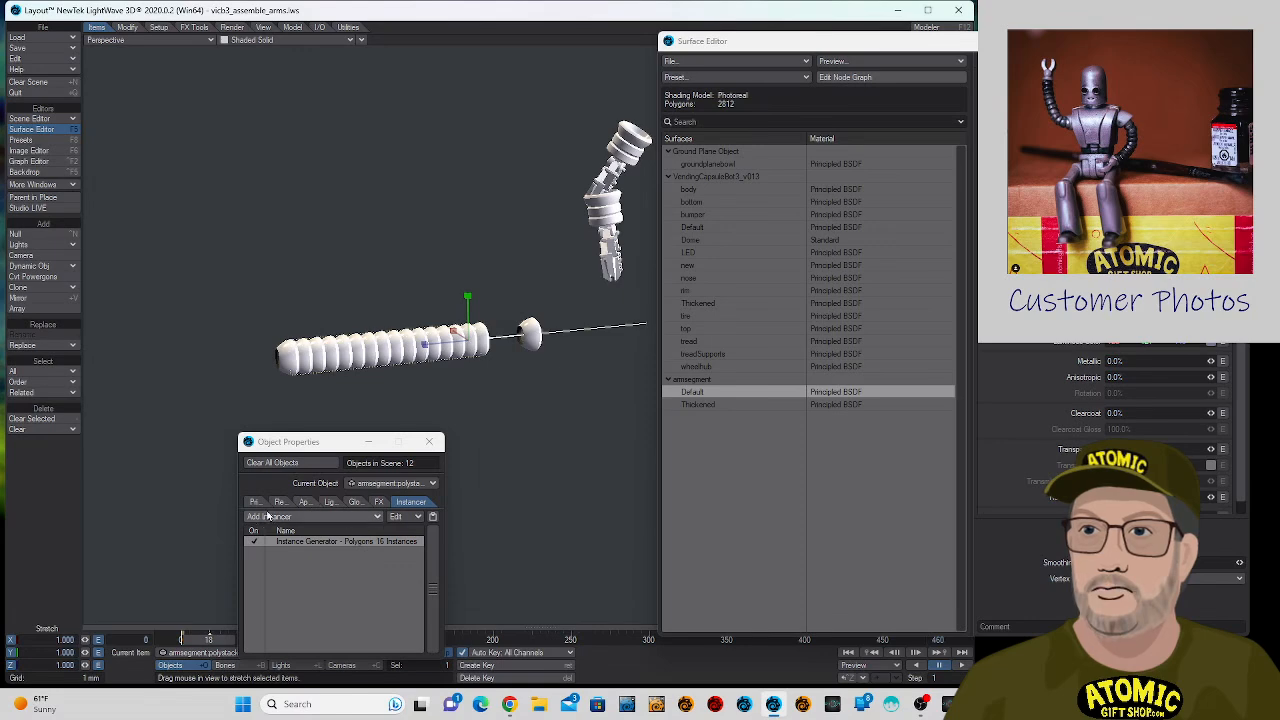
- Show the geometry modifiers of armsegment:polystack in its object properties
click(281, 501)
drag(335, 442, 750, 201)
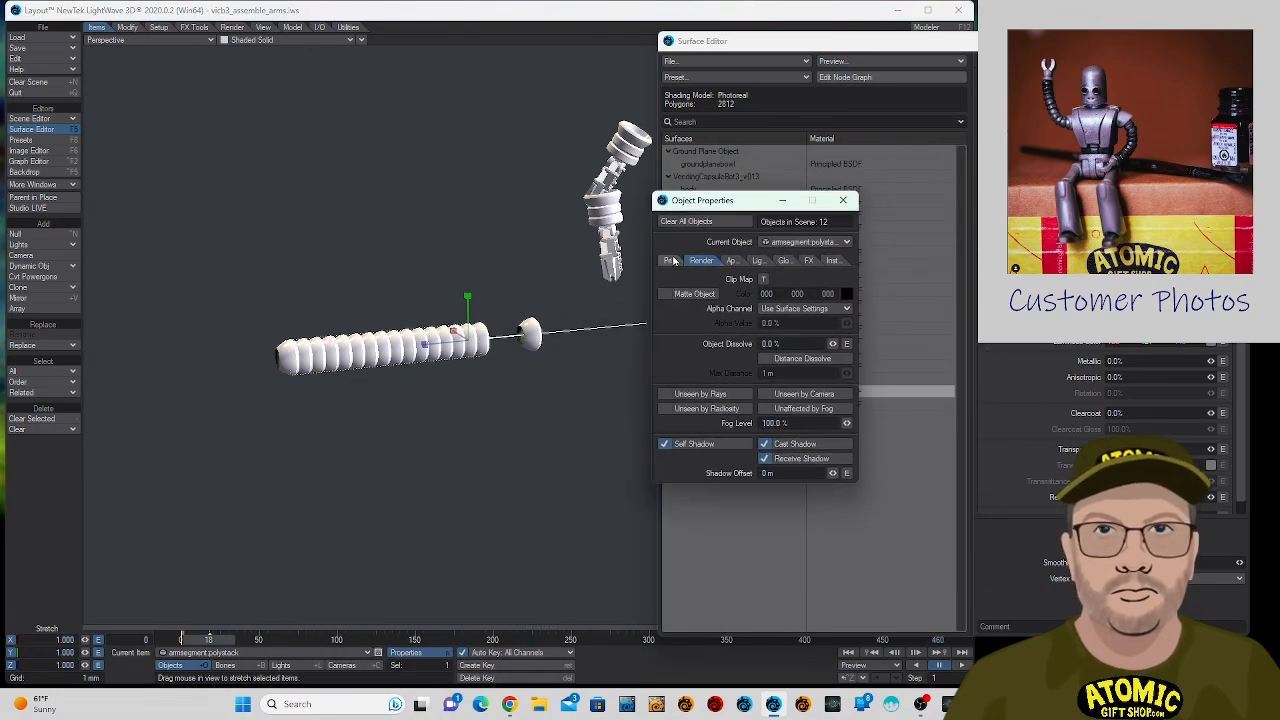
click(674, 261)
click(678, 283)
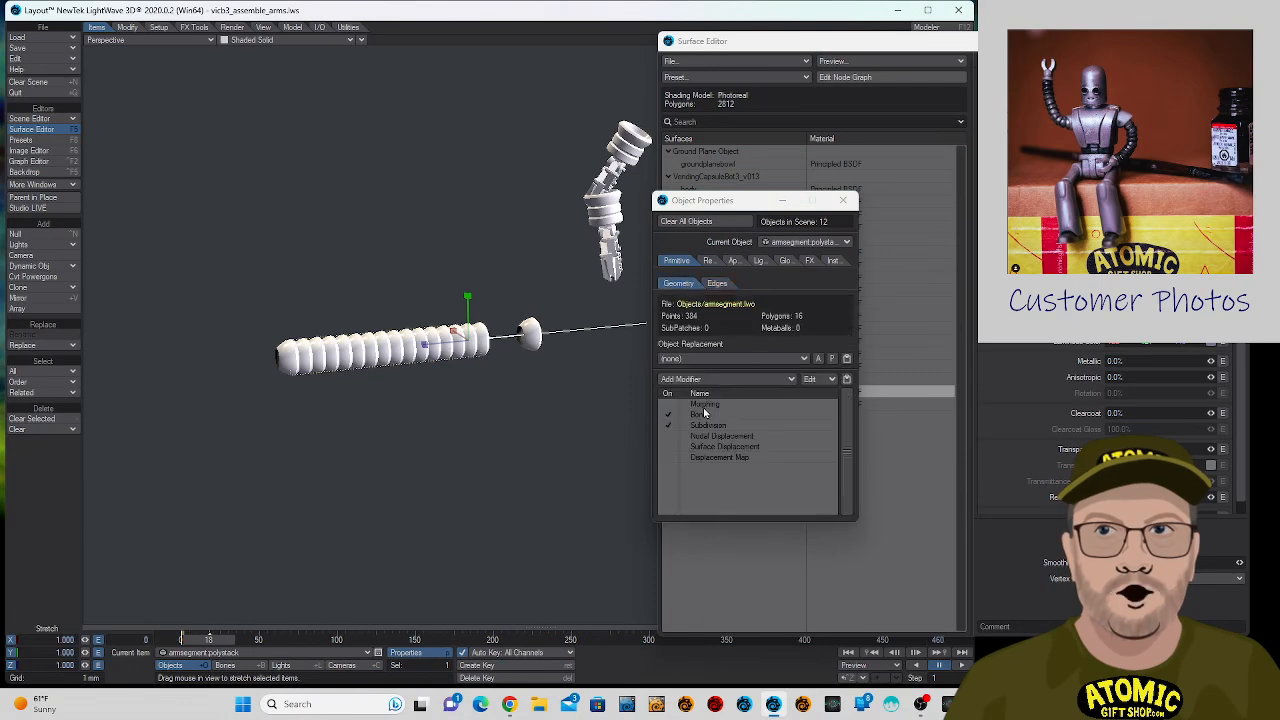
- Try the Morphing modifier on armsegment:polystack, look through its available morph targets, and switch it off again
click(704, 405)
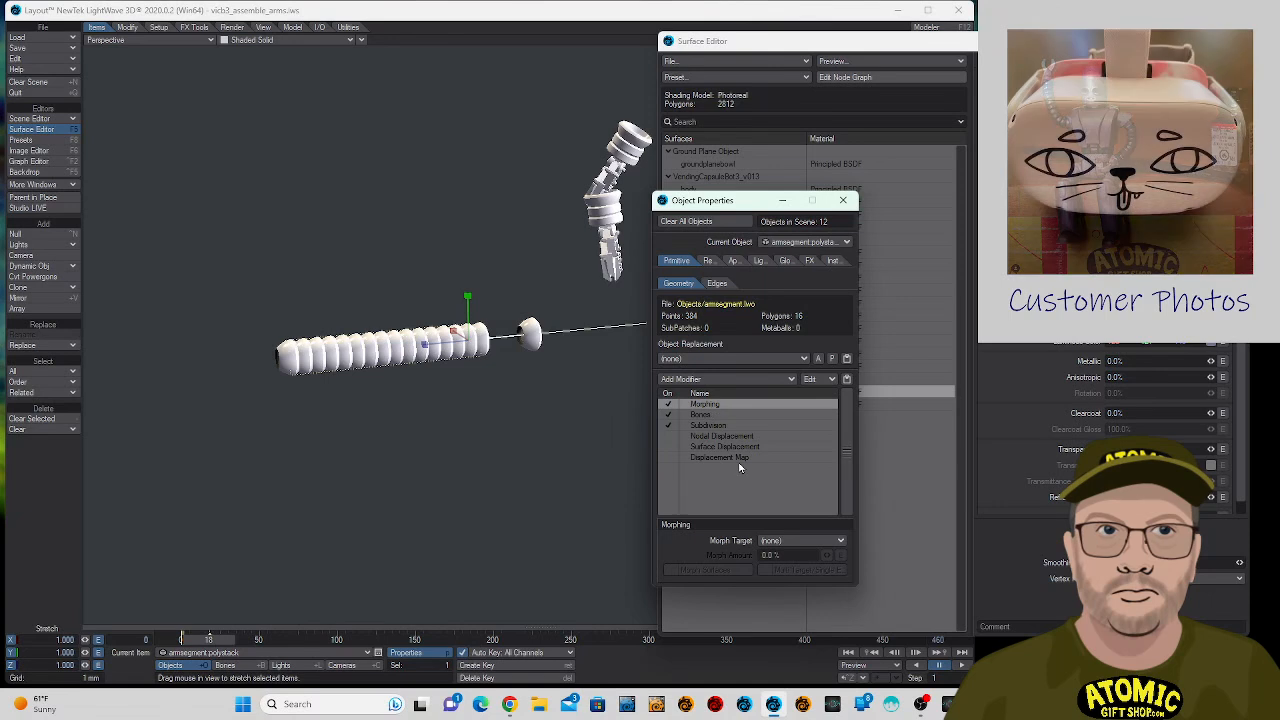
click(772, 541)
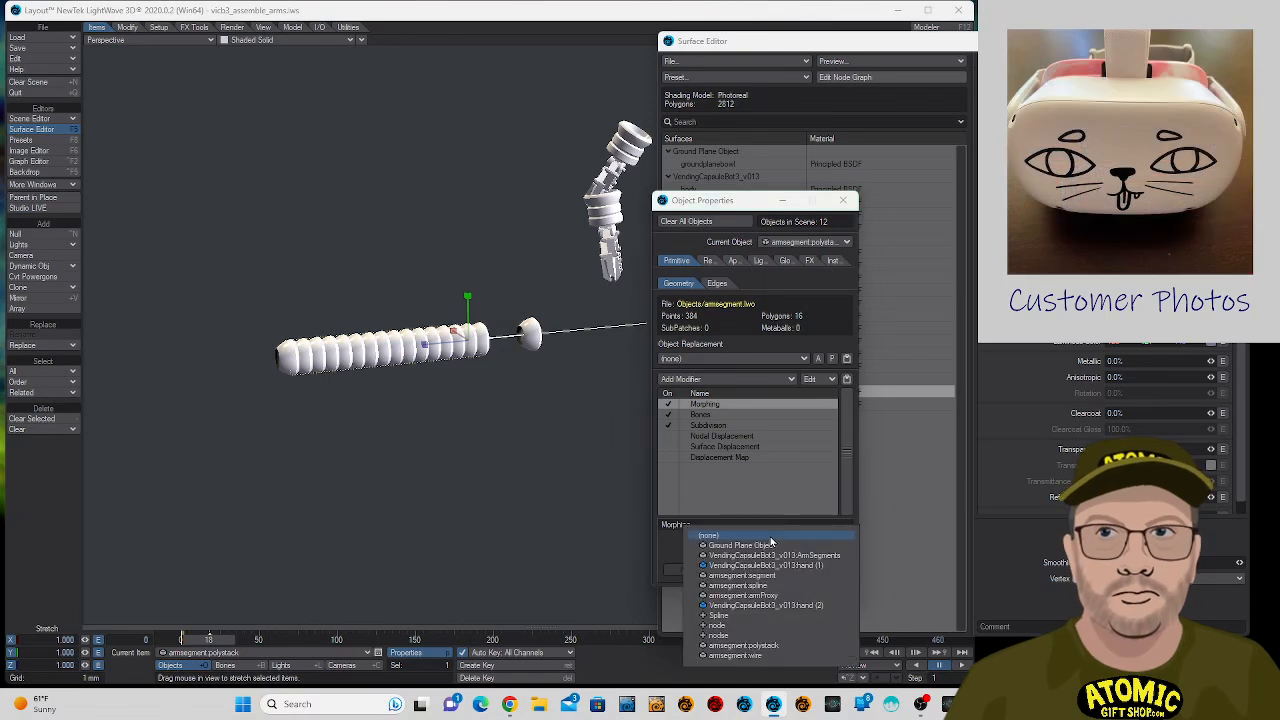
click(698, 413)
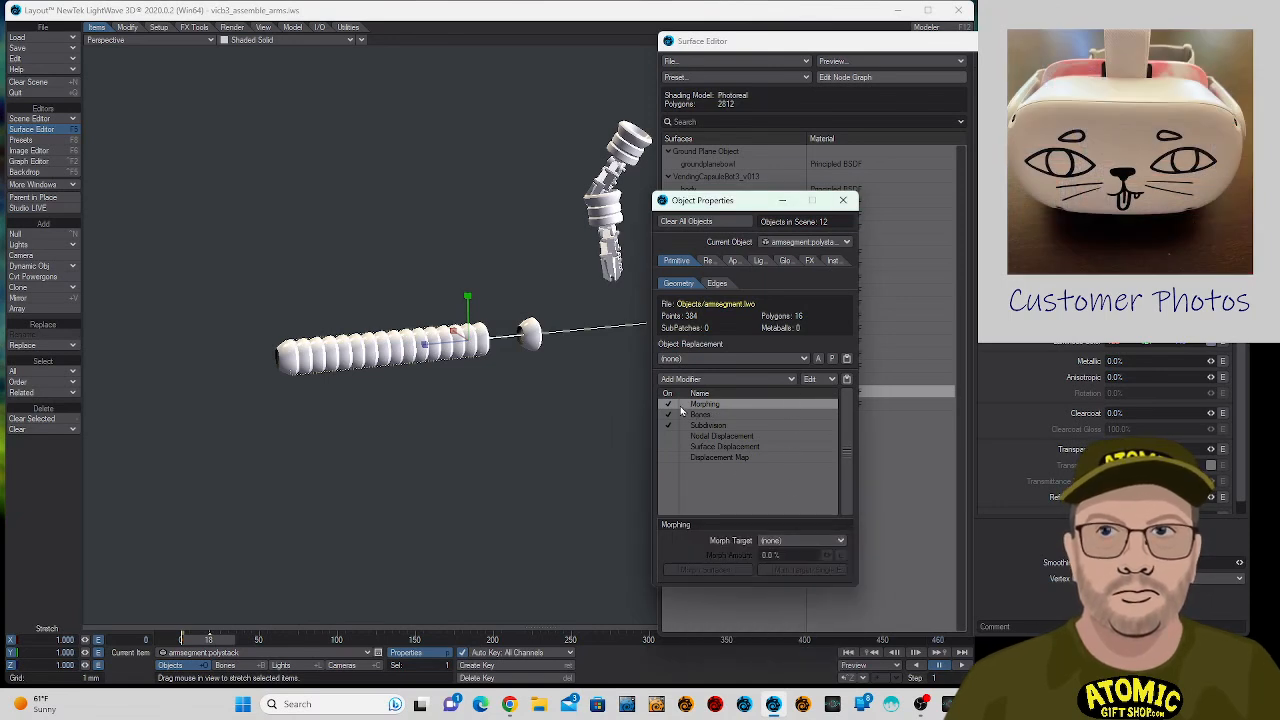
click(698, 403)
click(700, 408)
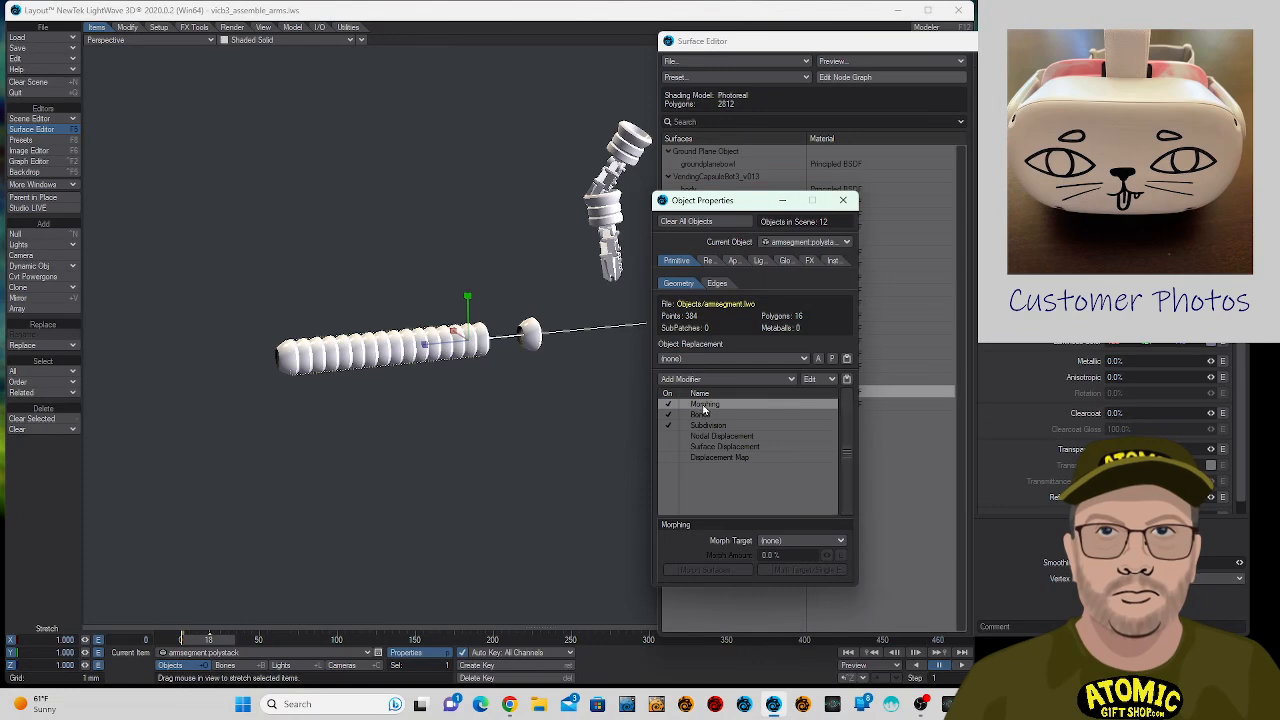
right_click(705, 408)
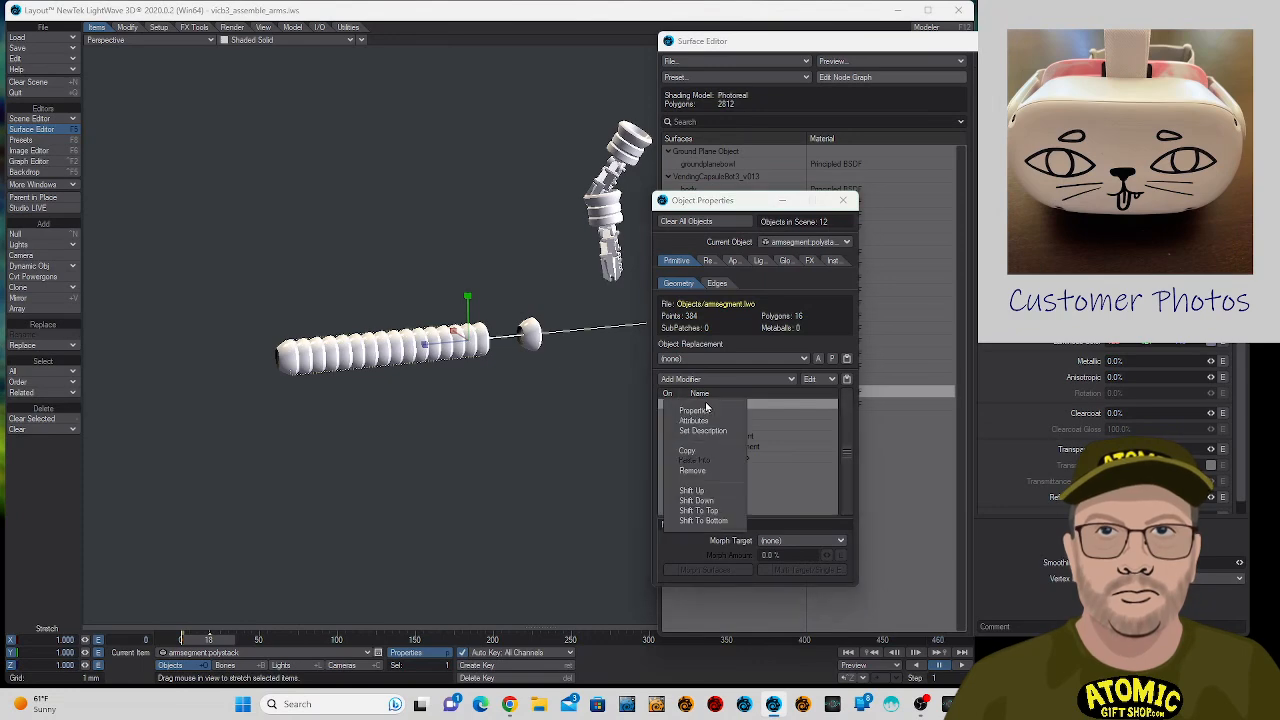
click(790, 414)
click(776, 541)
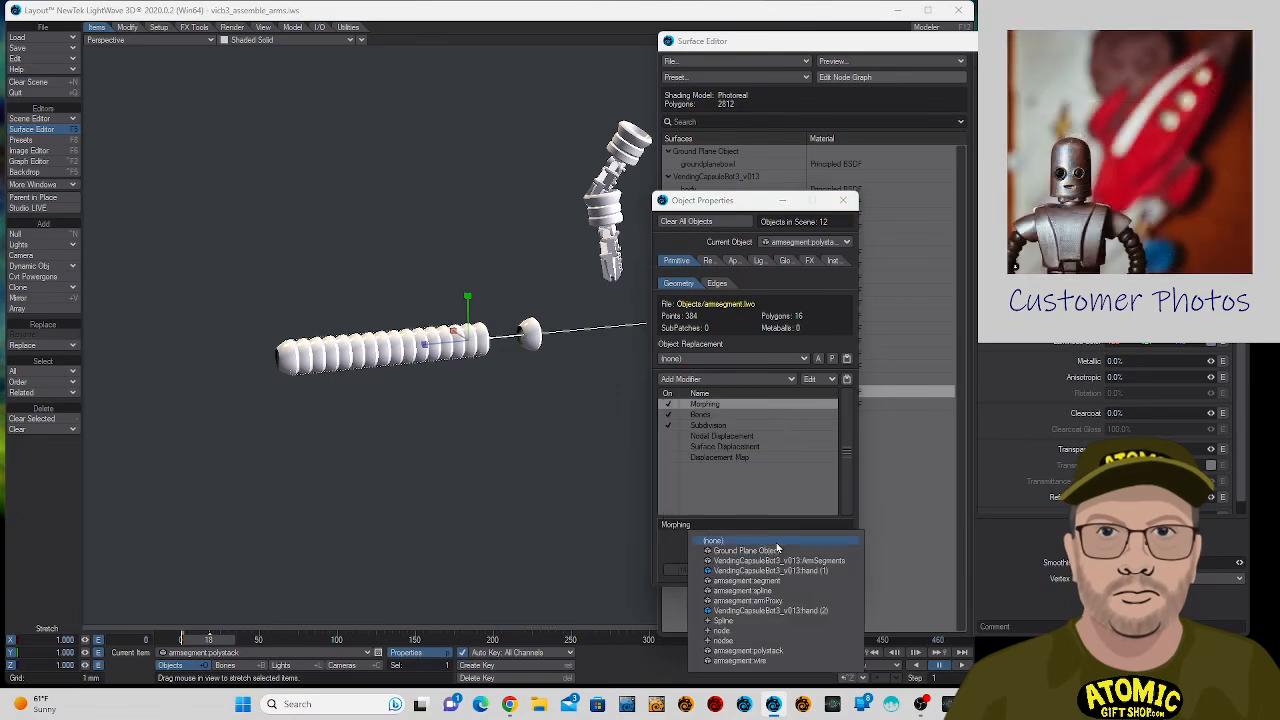
click(776, 542)
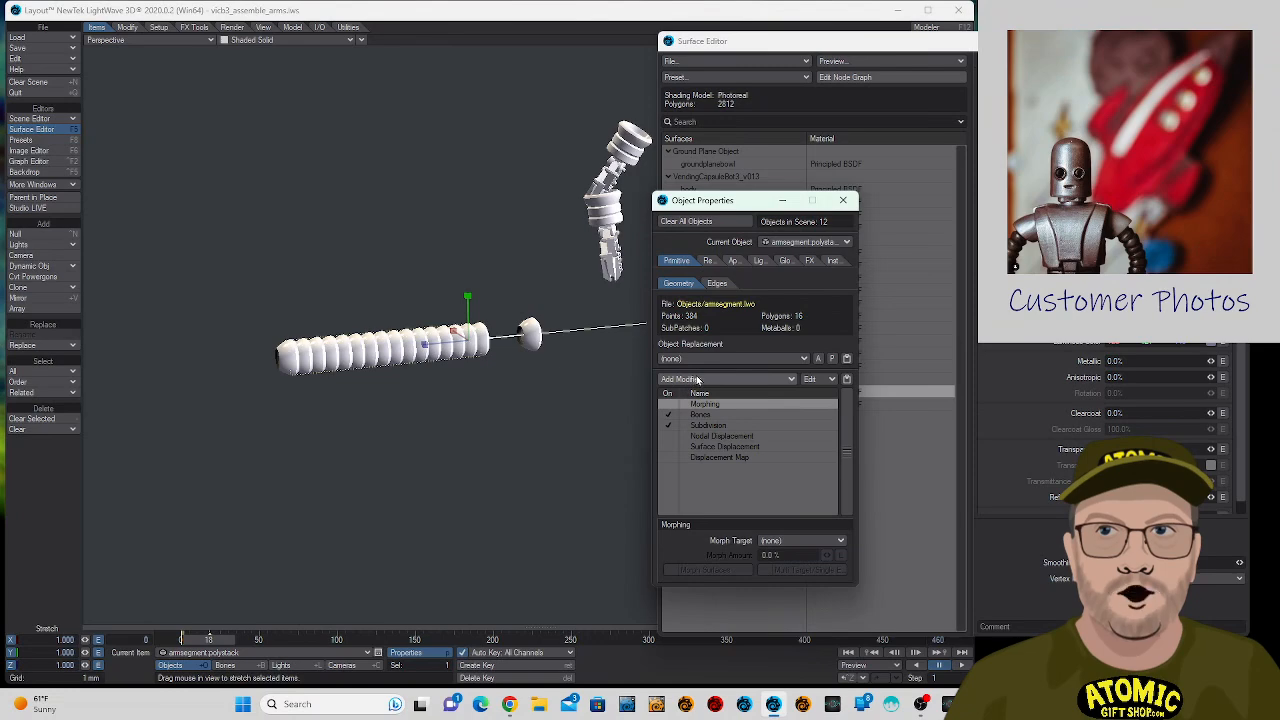
- Add a Morph Mixer modifier to armsegment:polystack and open its morph controls
click(697, 379)
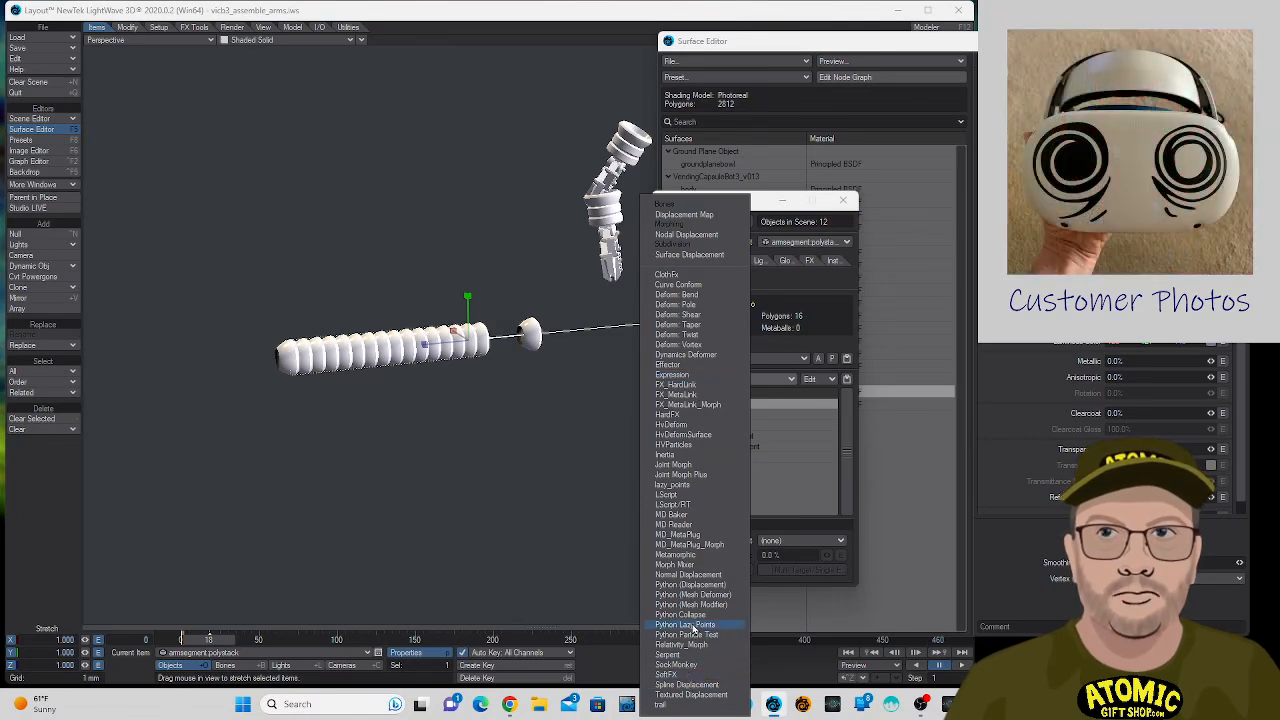
click(697, 566)
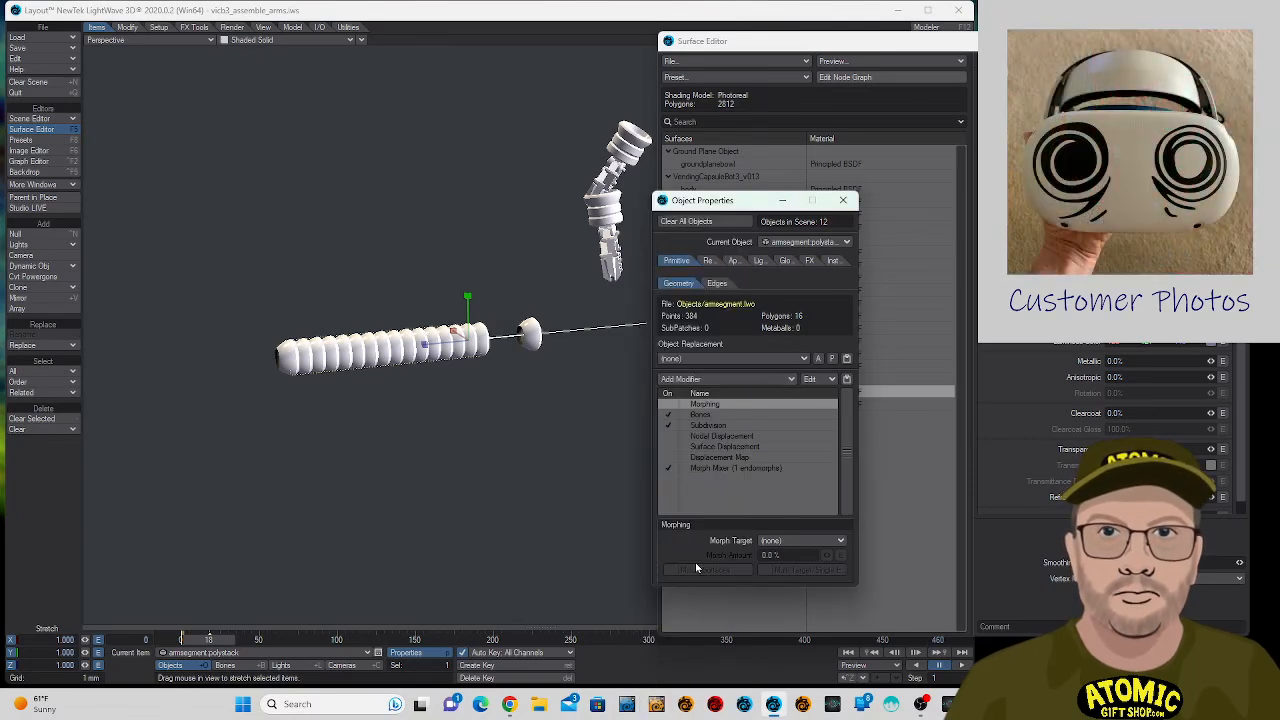
double_click(736, 466)
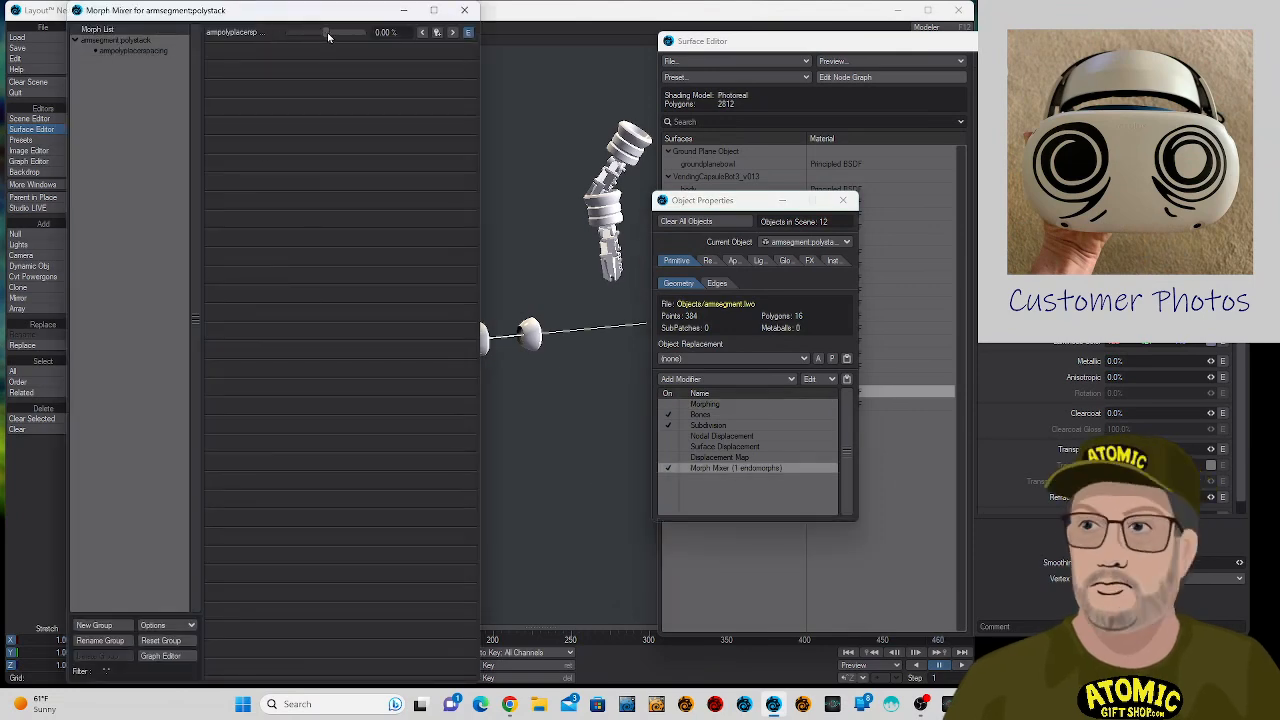
- Hide armsegment:segment in the viewport through the Scene Editor and move the open windows clear of the arm
drag(330, 12, 1279, 175)
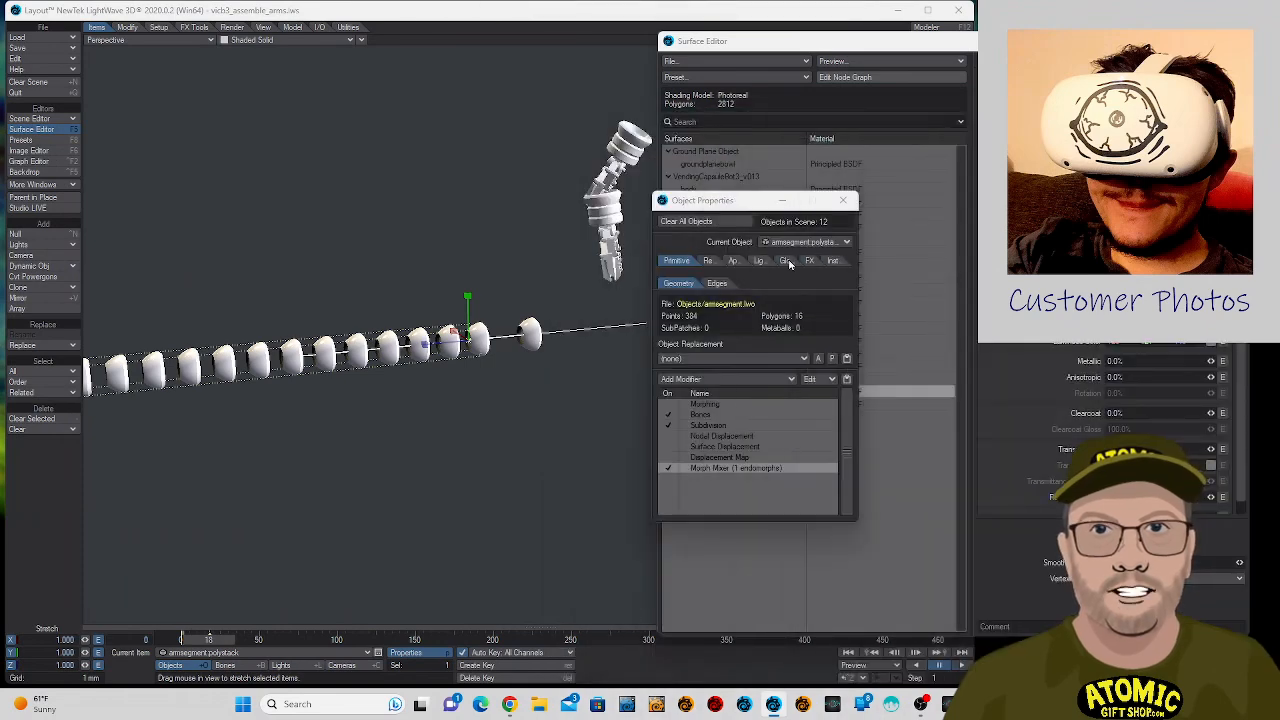
click(530, 333)
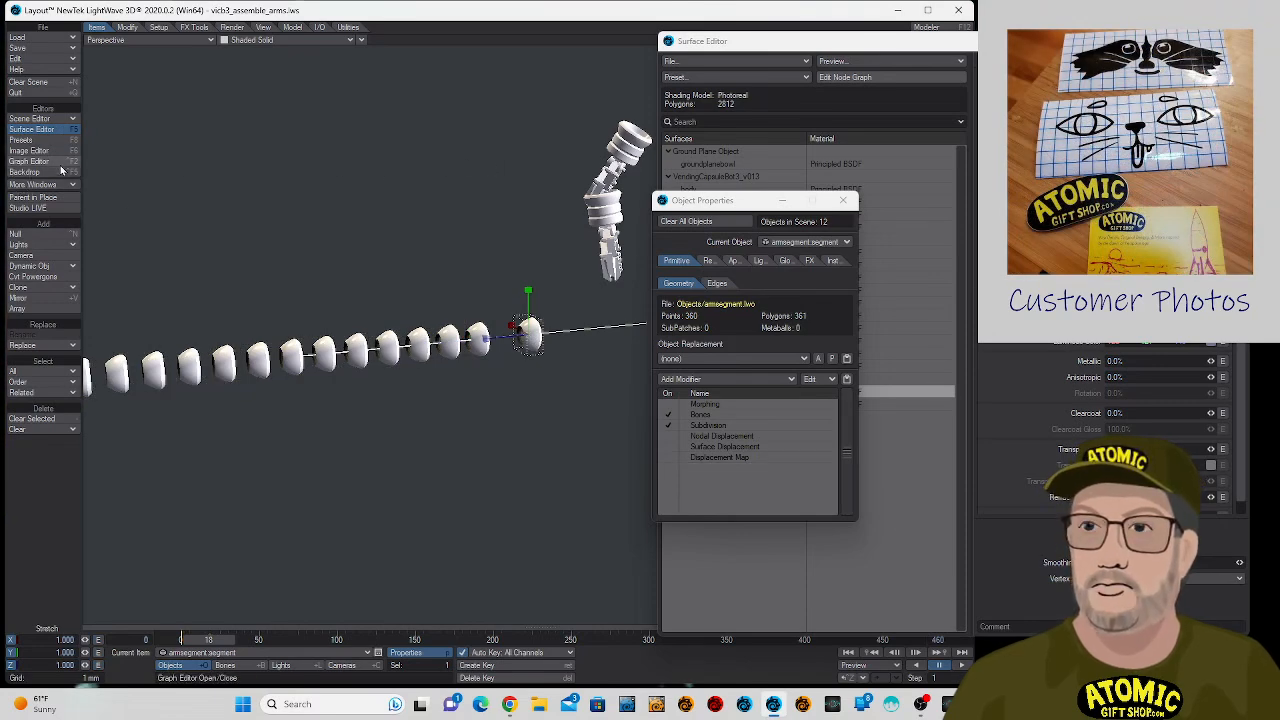
click(38, 122)
click(38, 123)
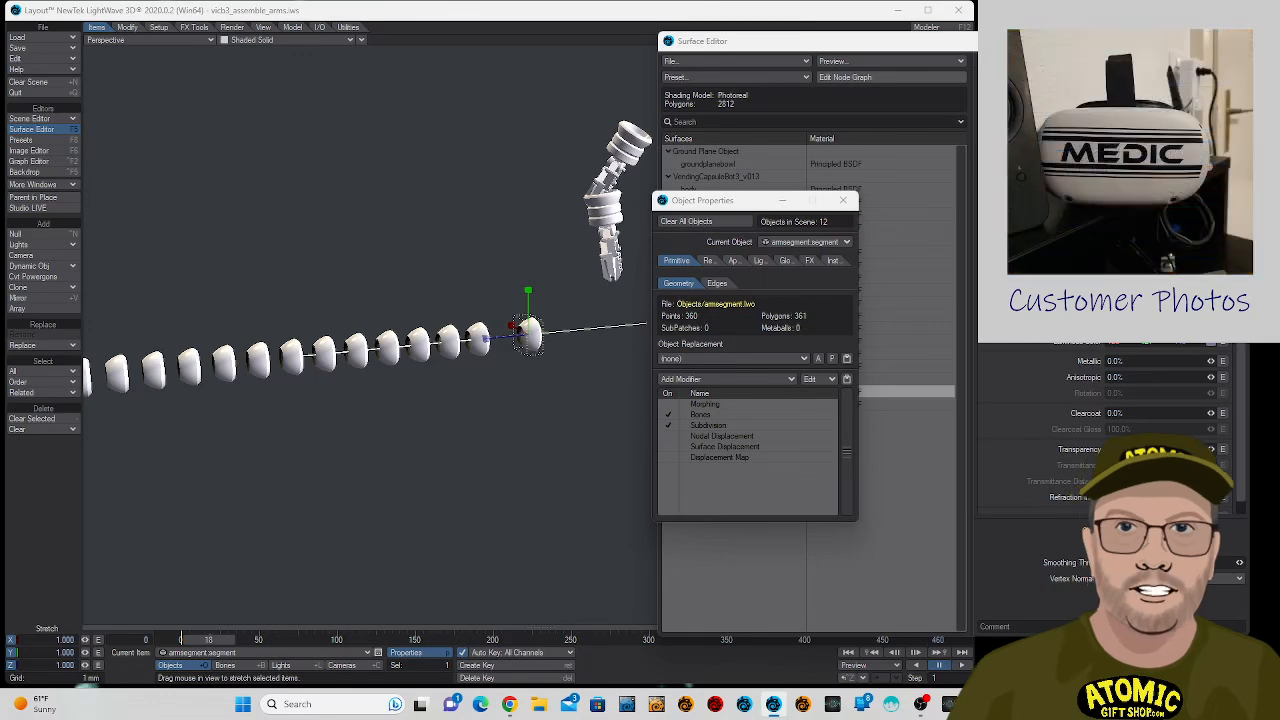
drag(1279, 208, 478, 143)
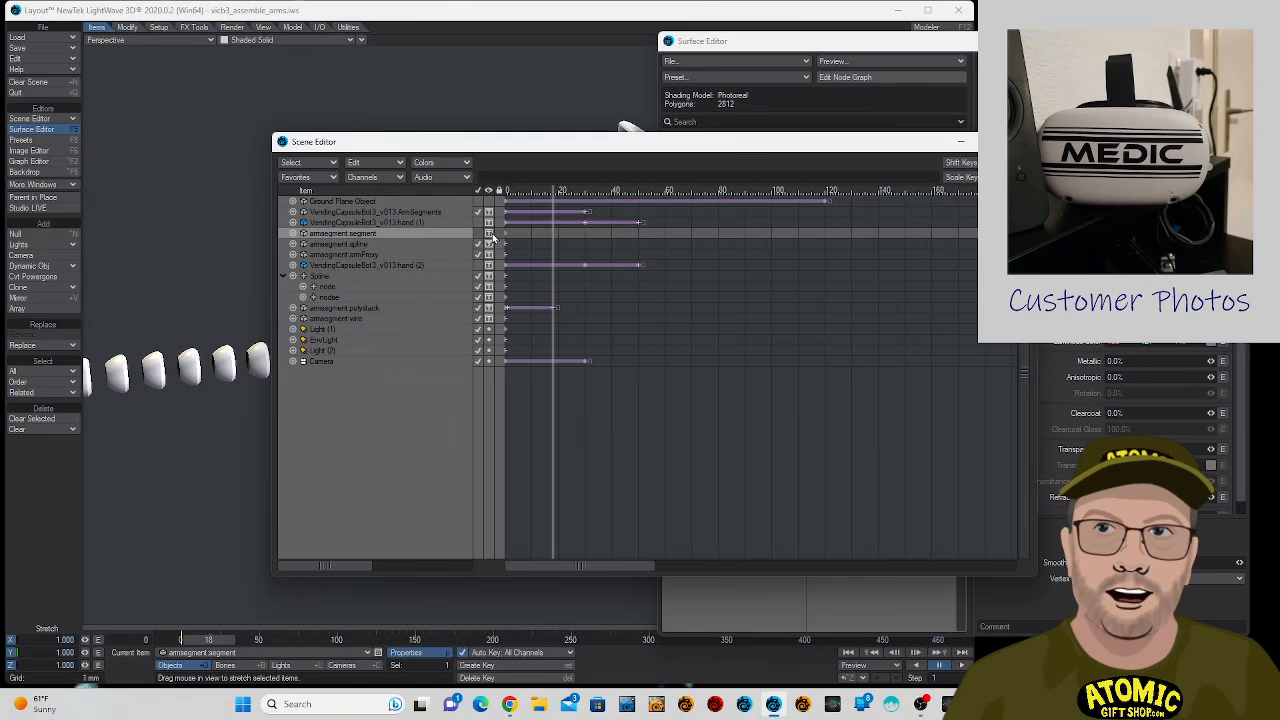
click(492, 237)
click(490, 172)
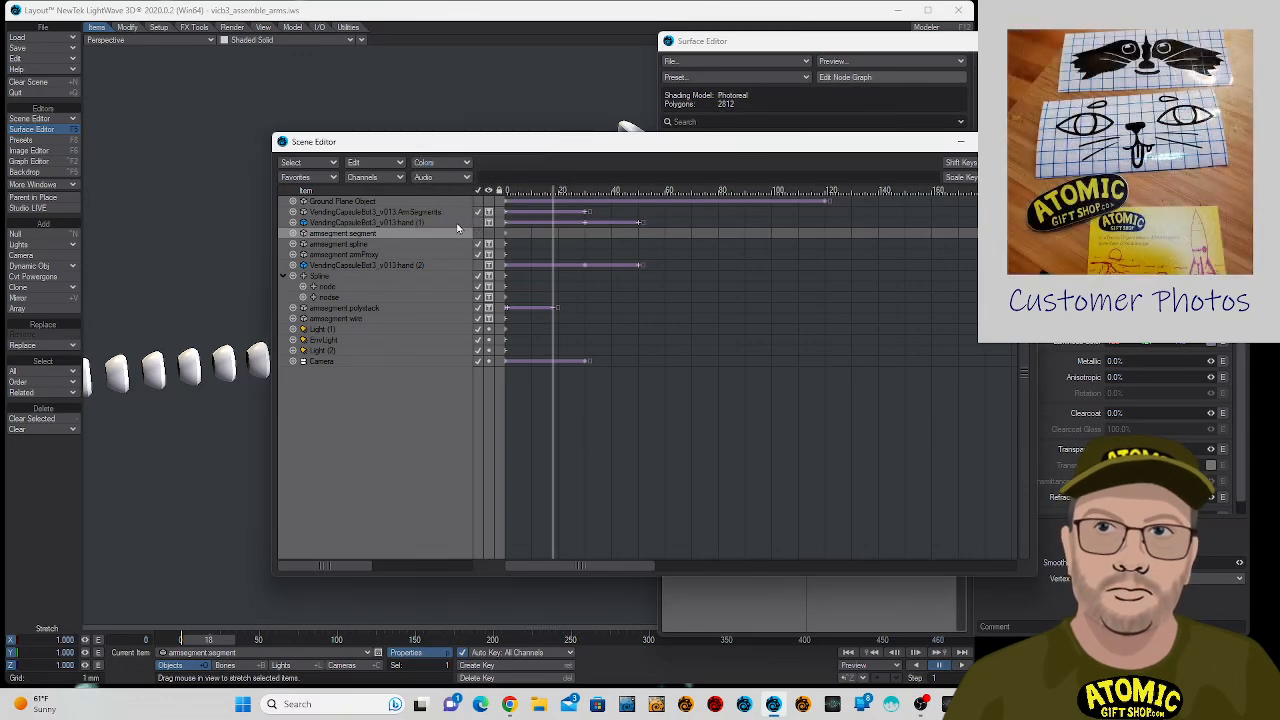
click(476, 223)
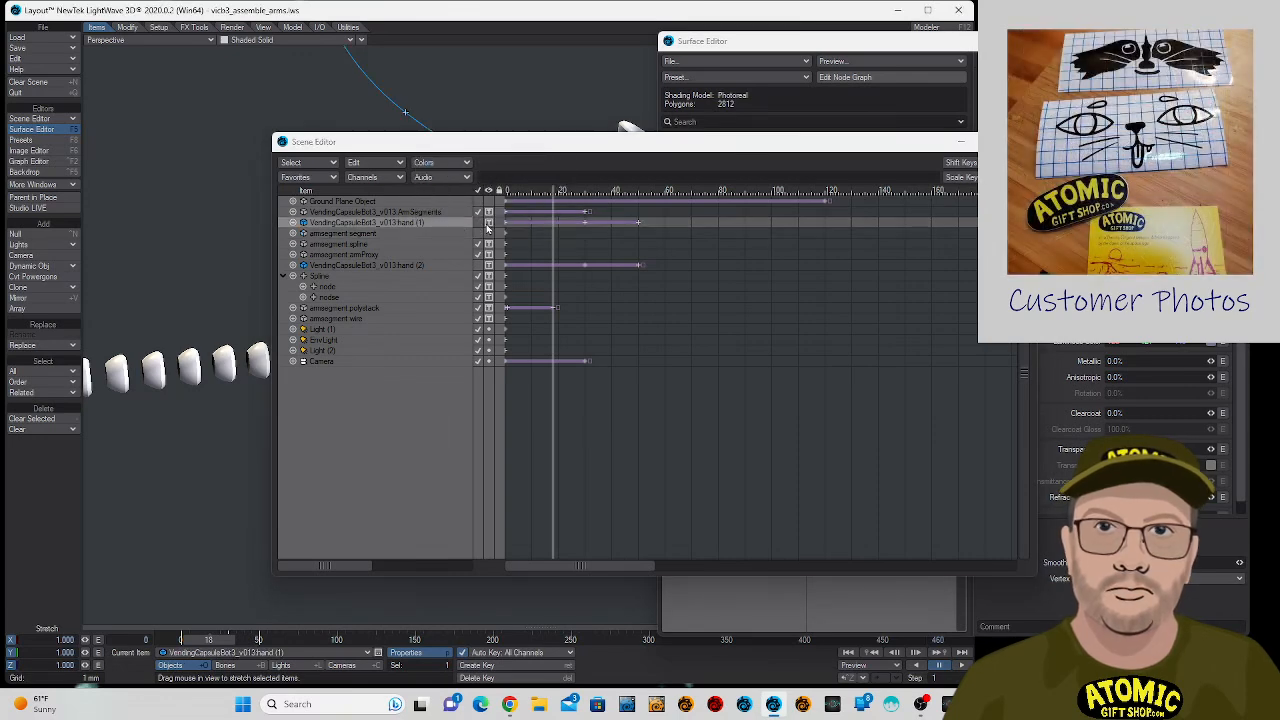
drag(466, 143, 851, 195)
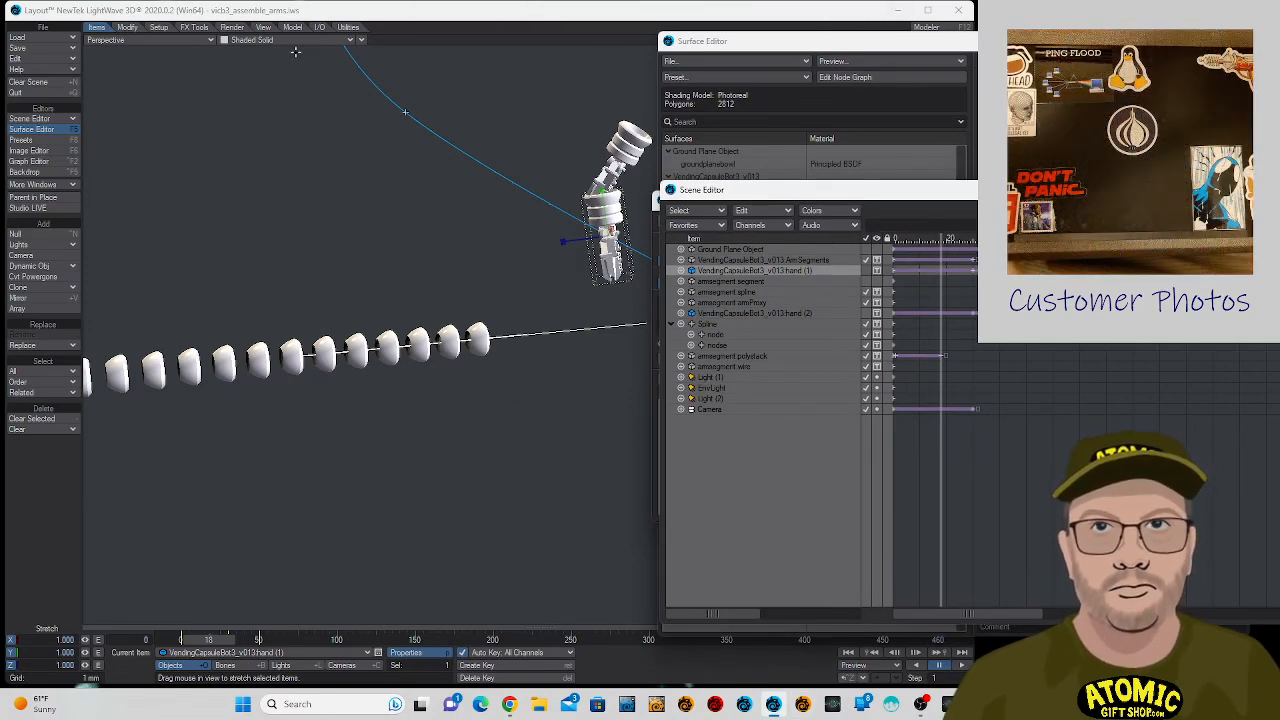
- Save the scene and all objects, overwriting the existing scene file
click(40, 48)
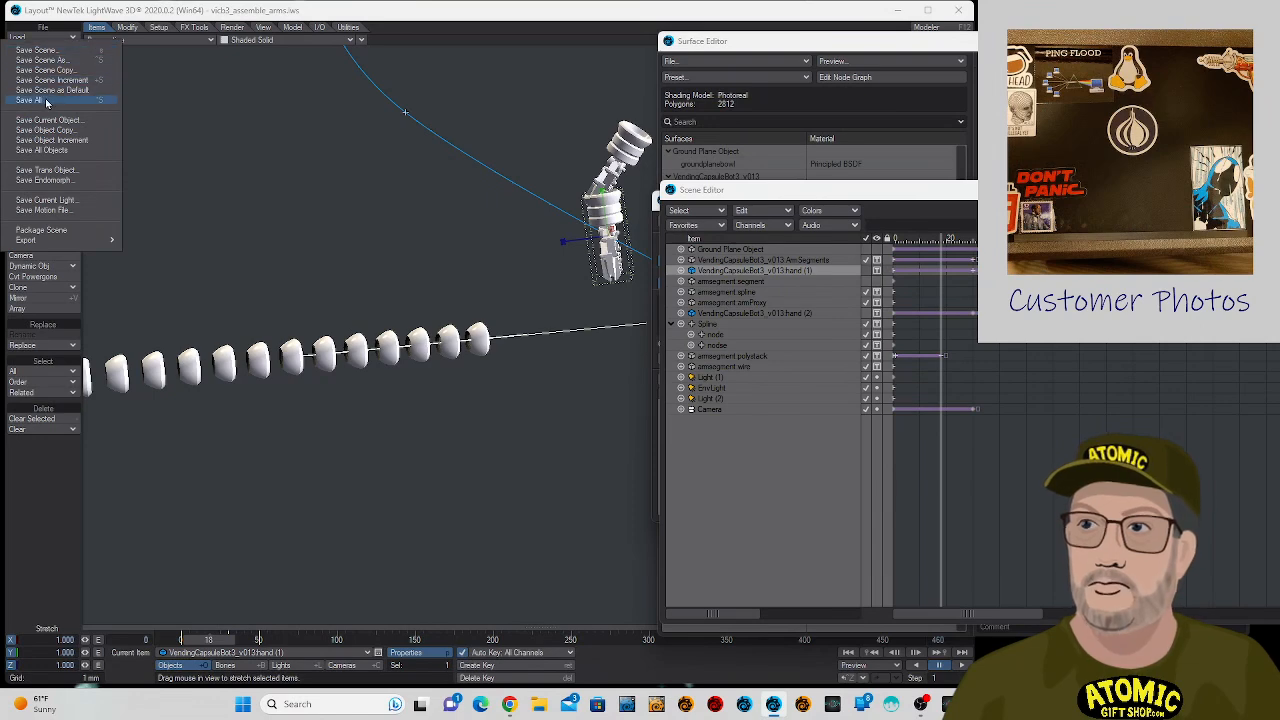
click(47, 100)
click(183, 33)
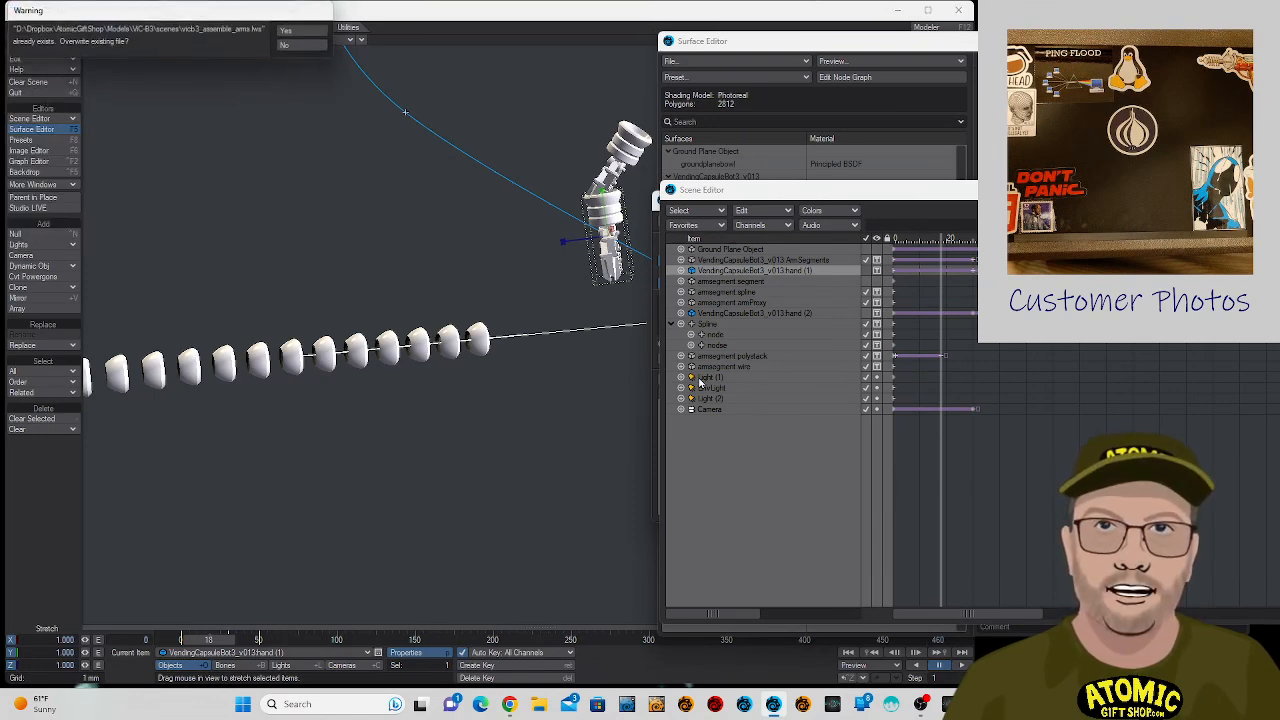
click(290, 33)
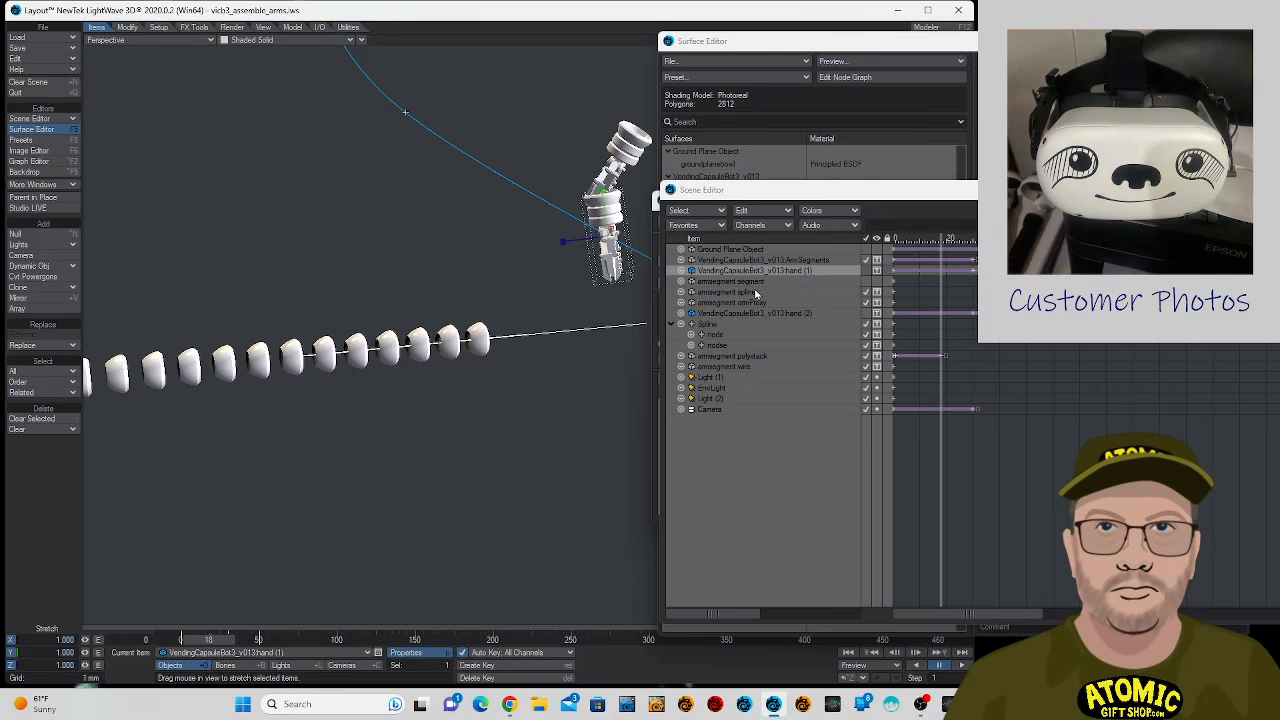
- Deactivate armsegment:polystack in the Scene Editor and set its viewport display to Shaded Solid after trying Bounding Box
click(757, 293)
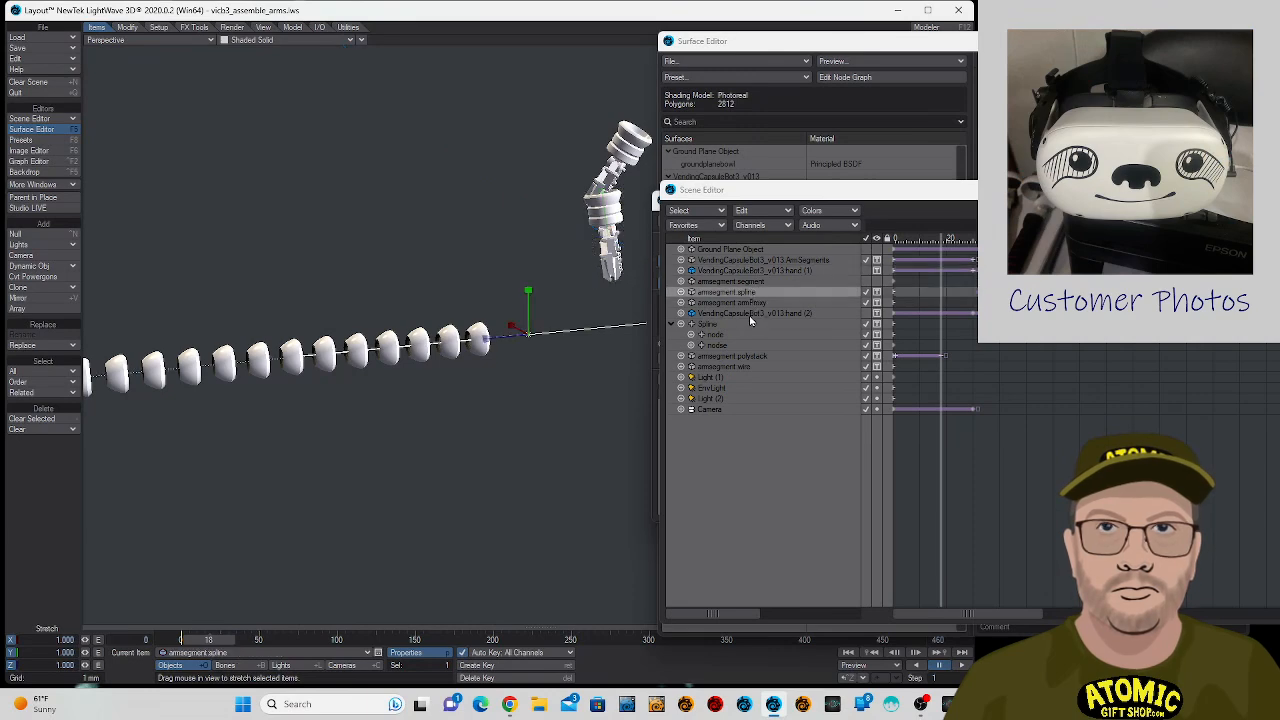
click(751, 314)
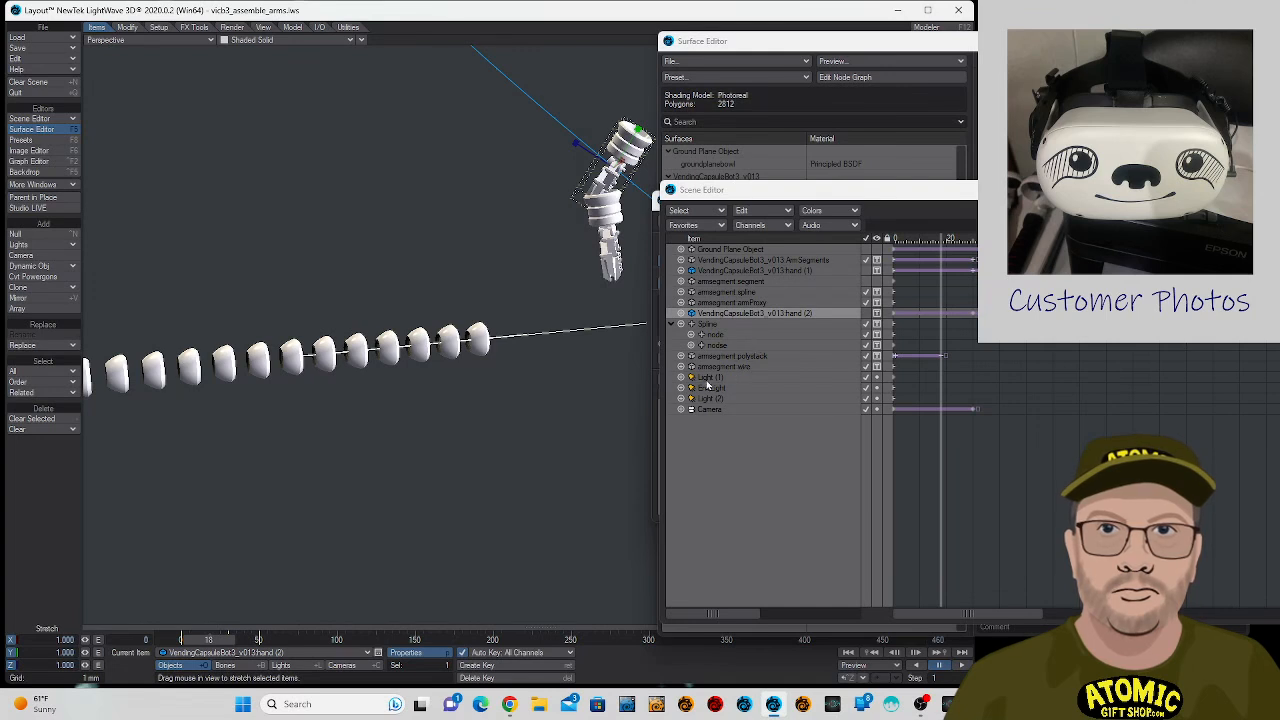
click(735, 304)
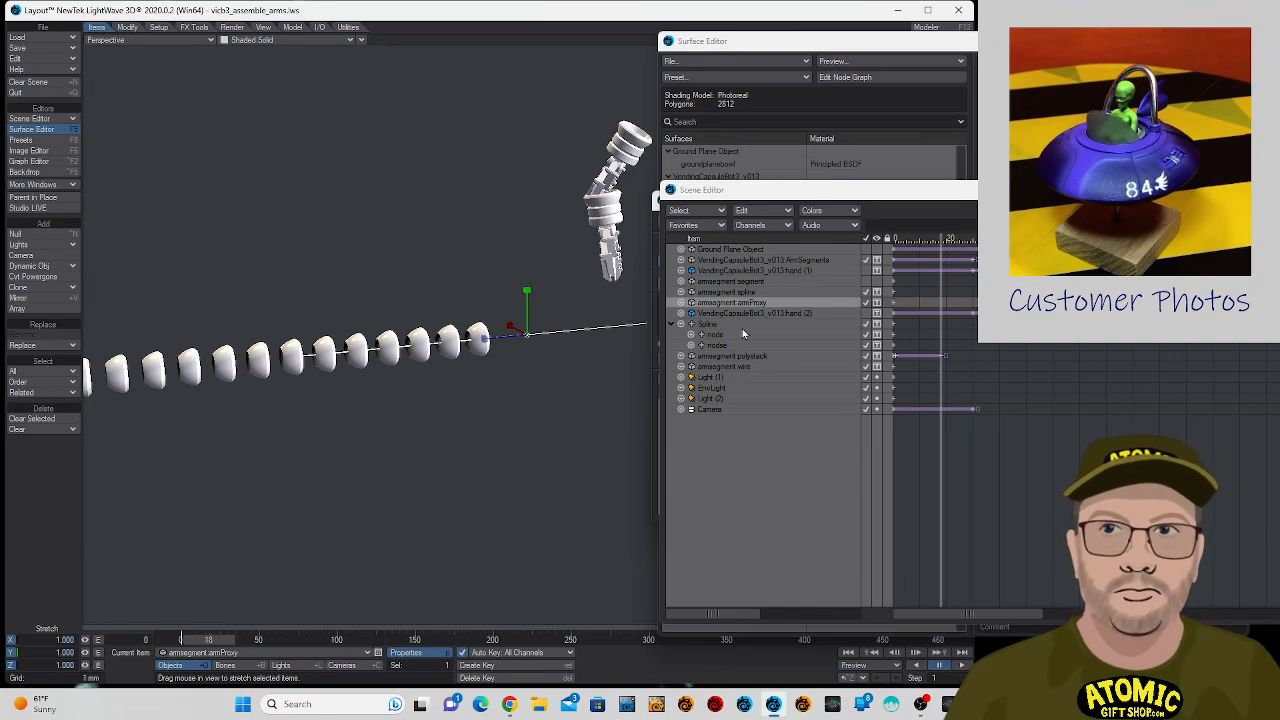
click(743, 356)
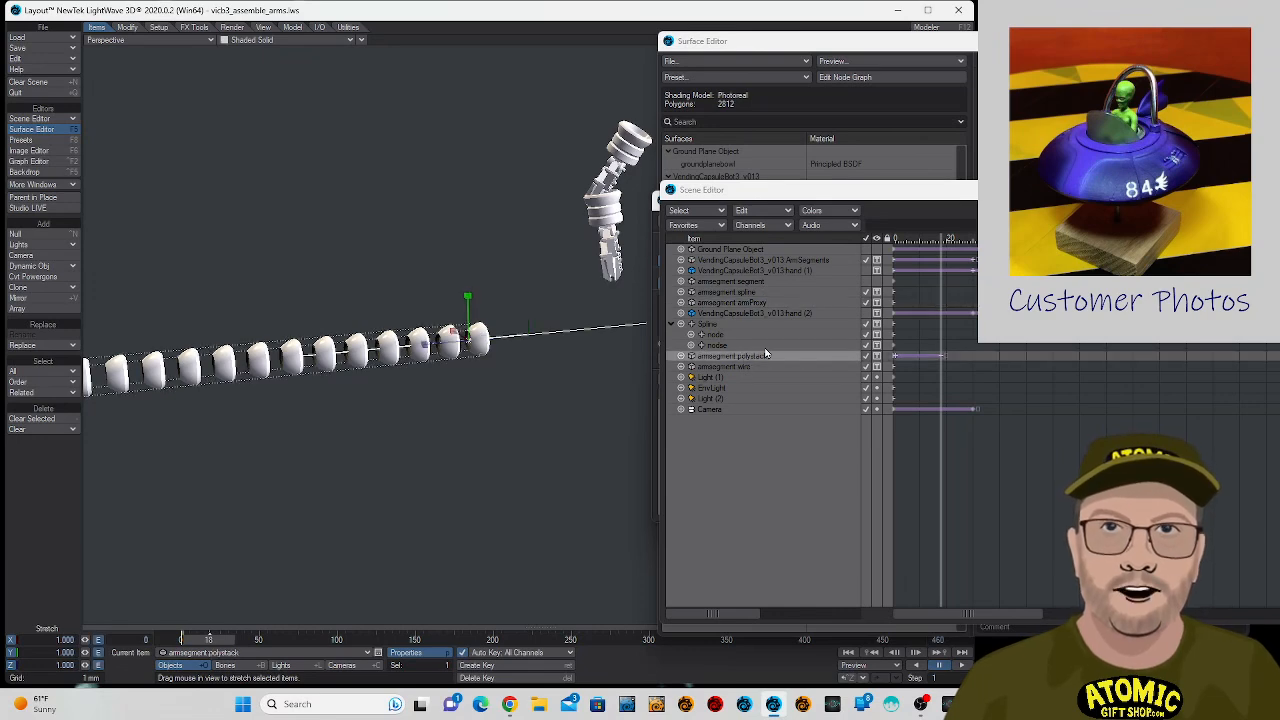
click(872, 362)
click(868, 326)
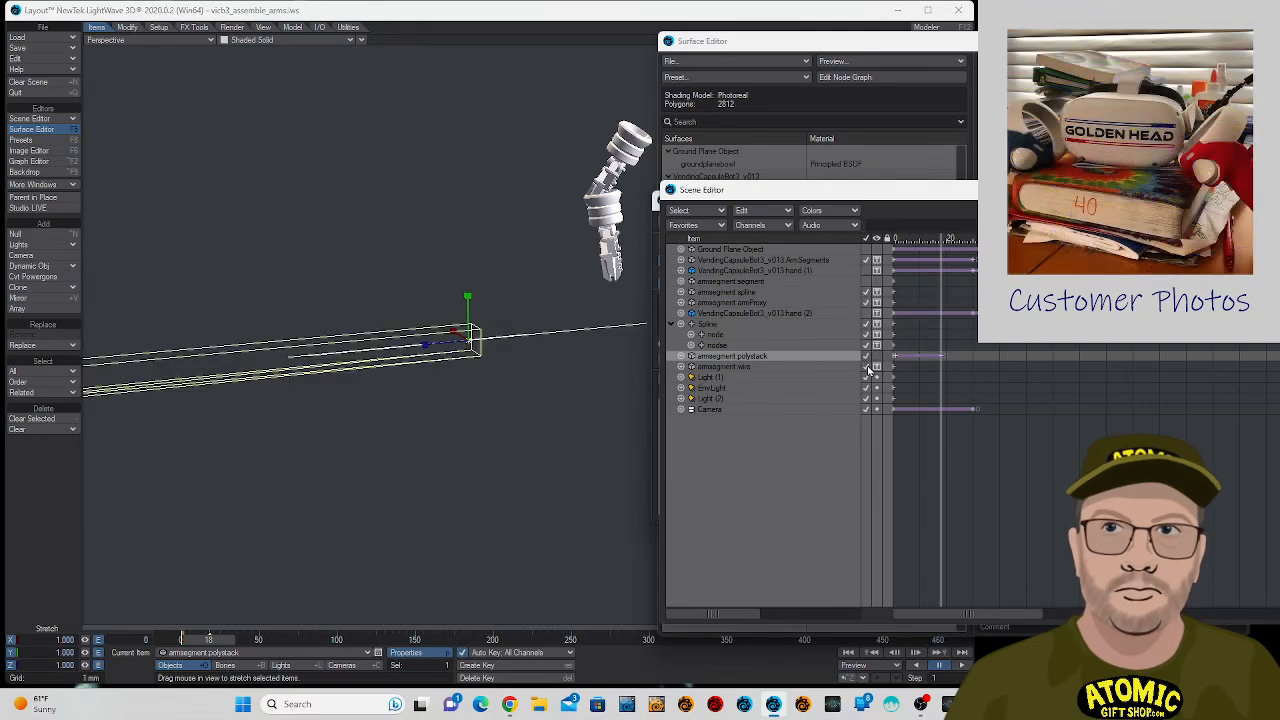
click(876, 364)
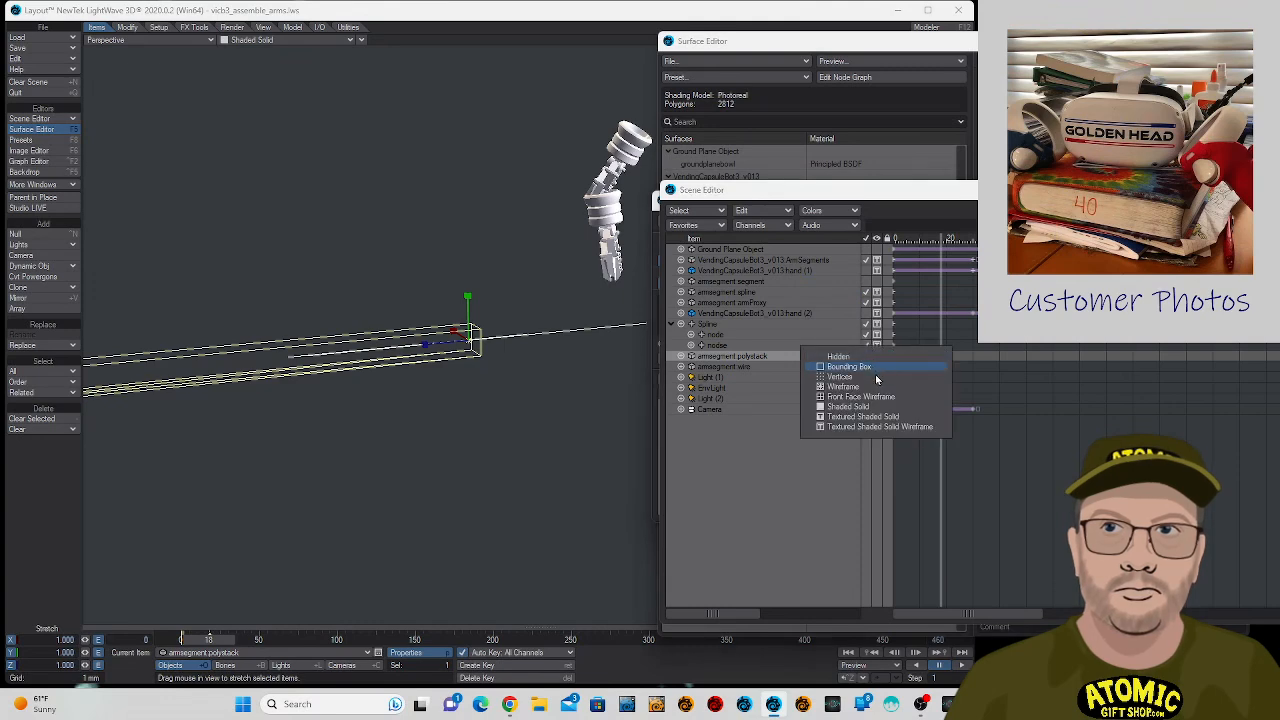
click(871, 410)
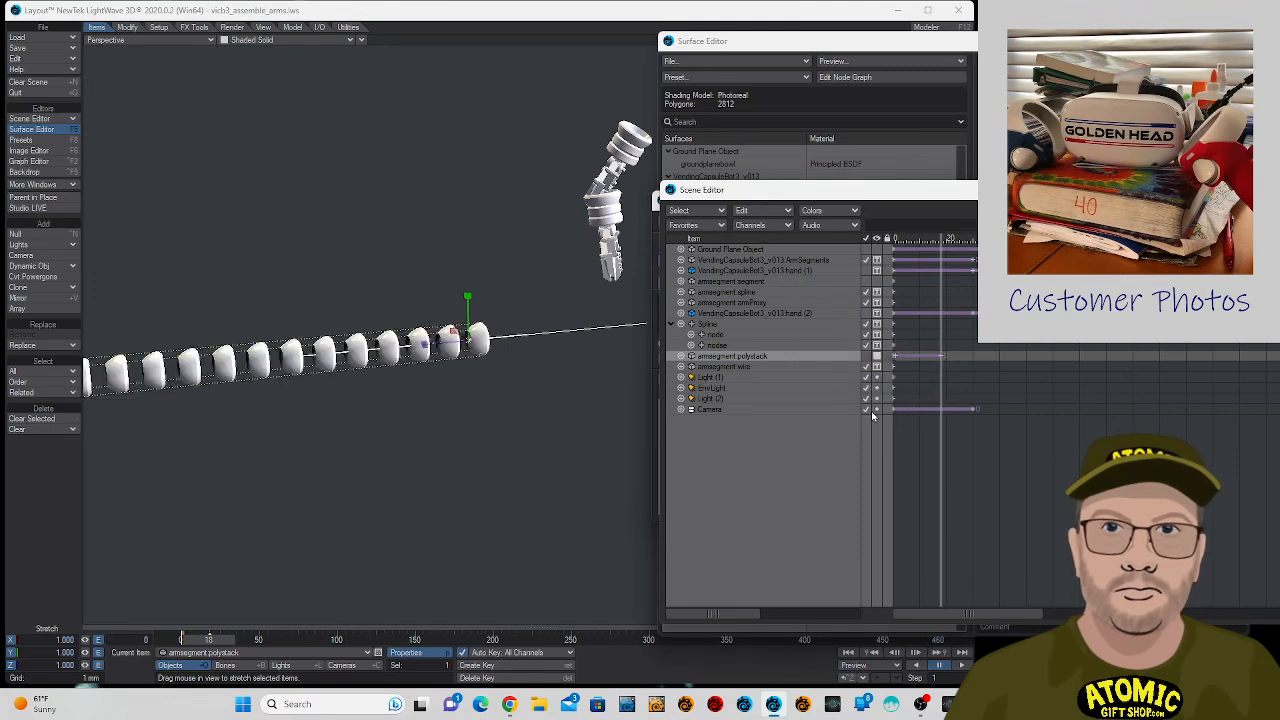
click(877, 359)
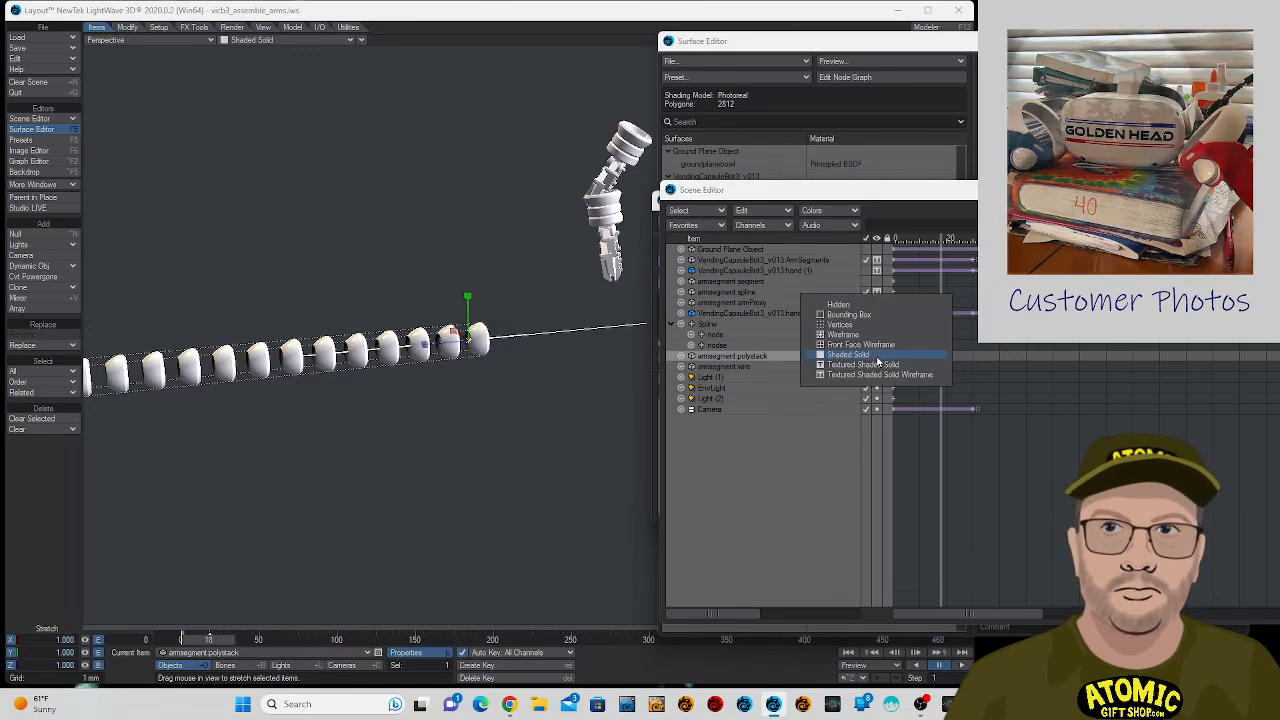
click(877, 348)
click(880, 358)
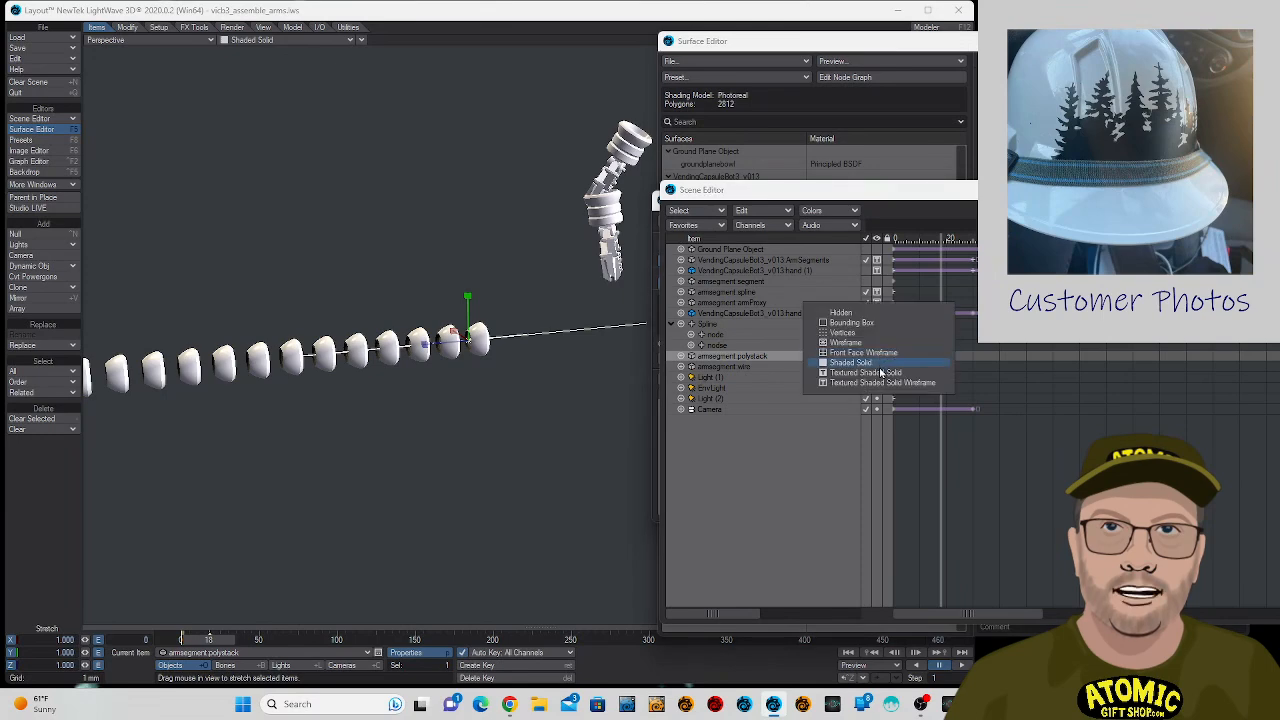
click(879, 363)
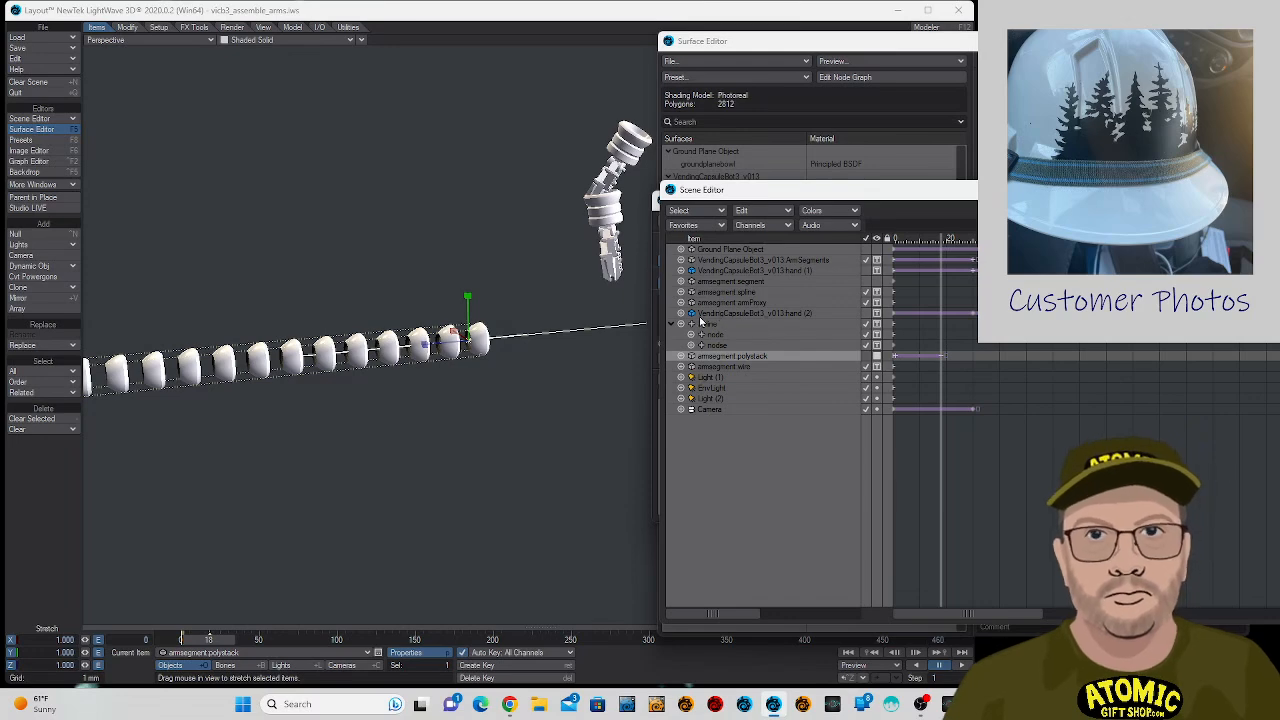
- Start a test render of frame 18 and abort it
key(F9)
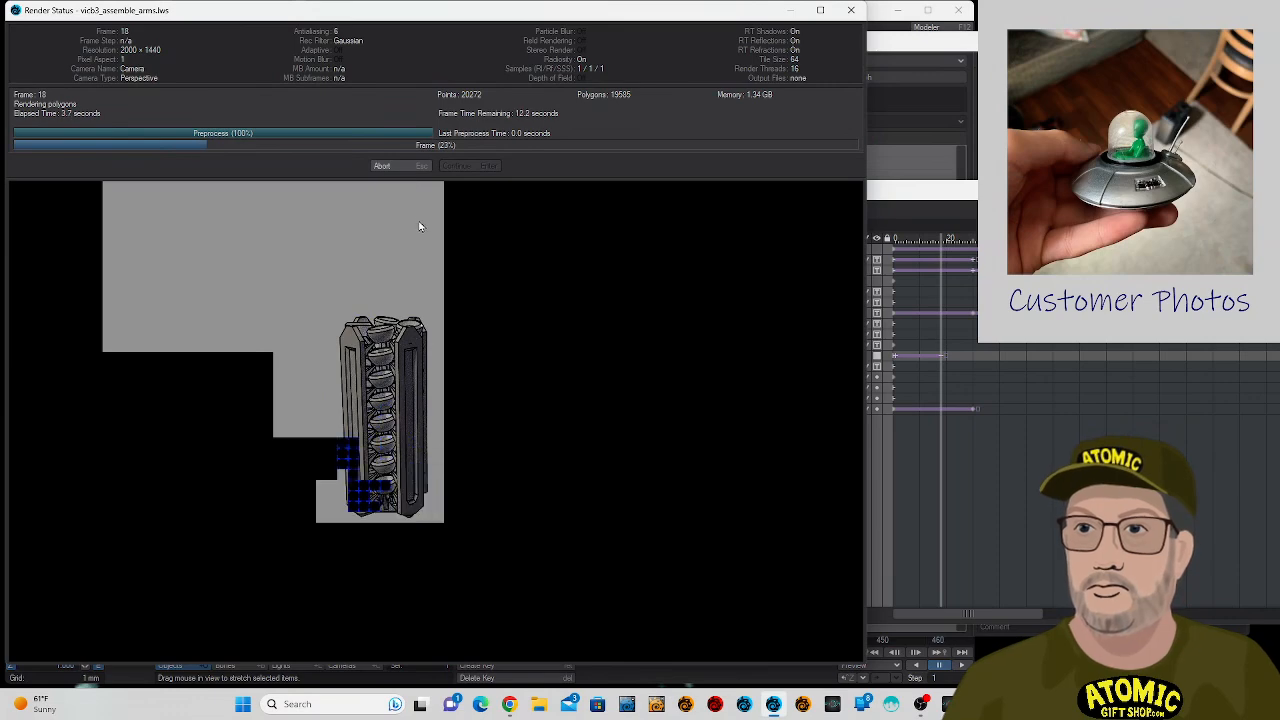
click(403, 168)
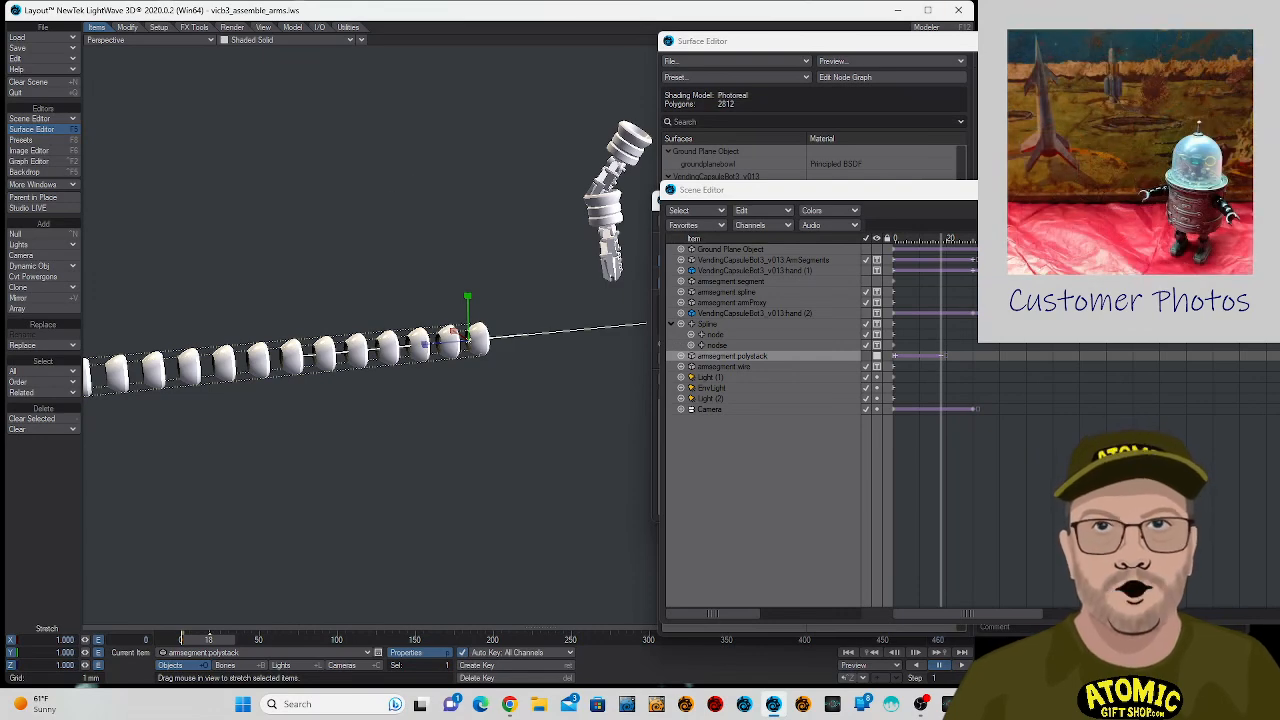
- Close the Surface Editor, Scene Editor and Object Properties windows
key(F5)
click(1264, 189)
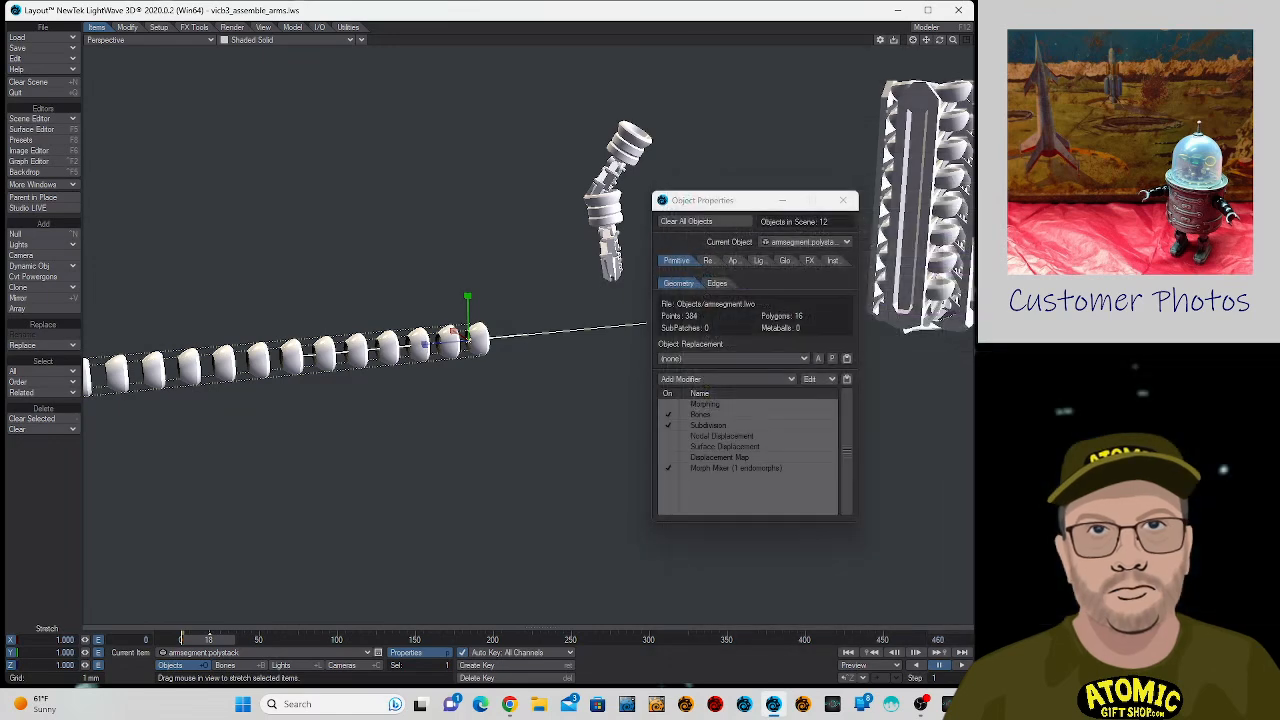
click(836, 207)
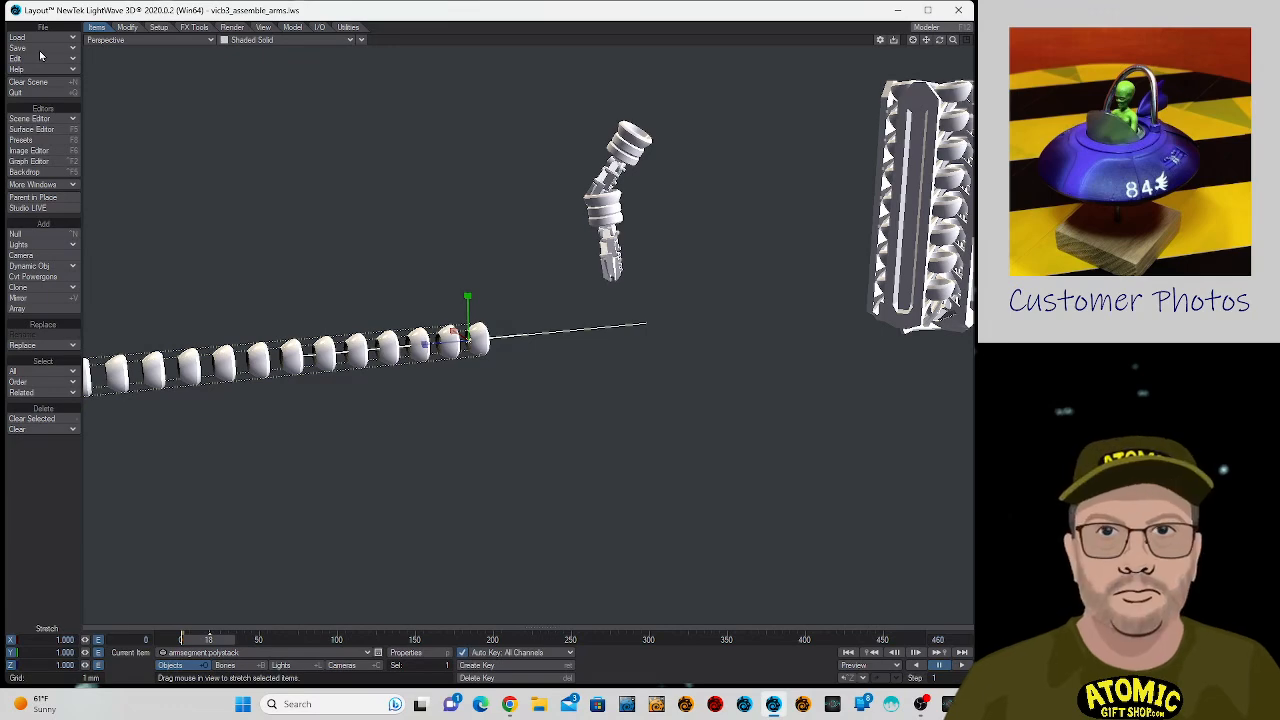
- Switch to LightWave Modeler, load armsegment.lwo and fit the object in all viewports
click(803, 704)
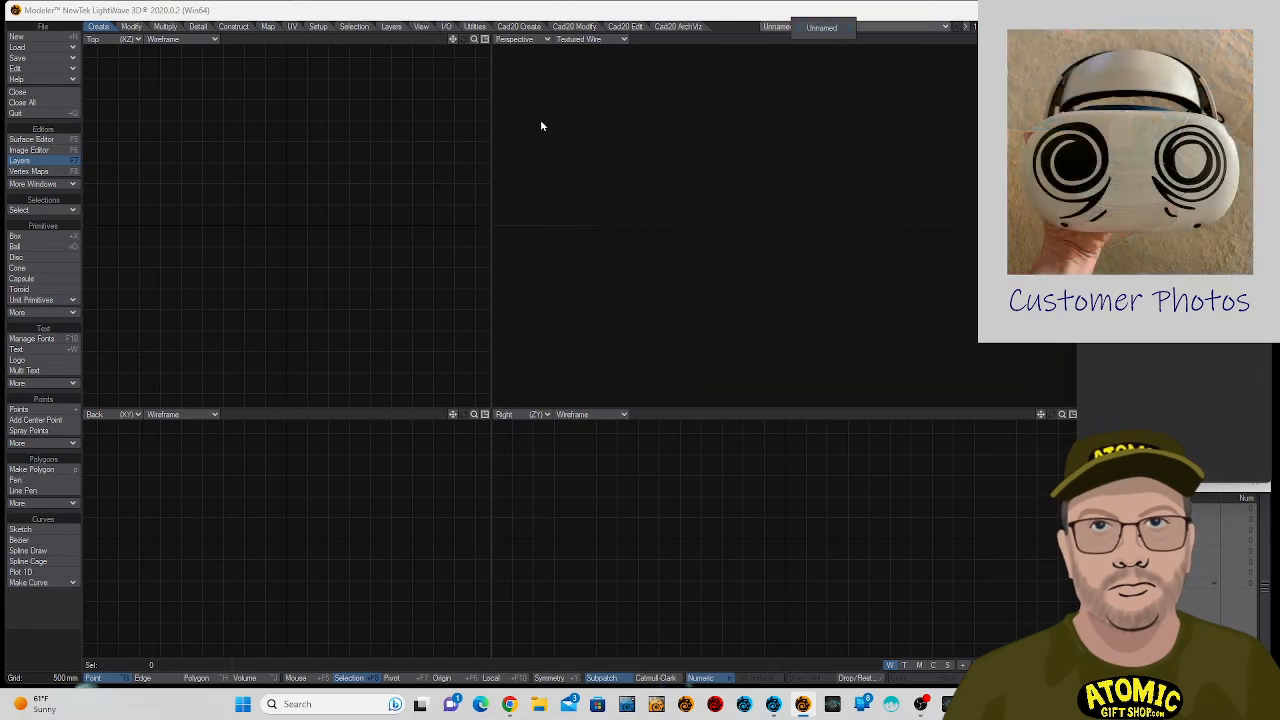
click(64, 50)
click(64, 56)
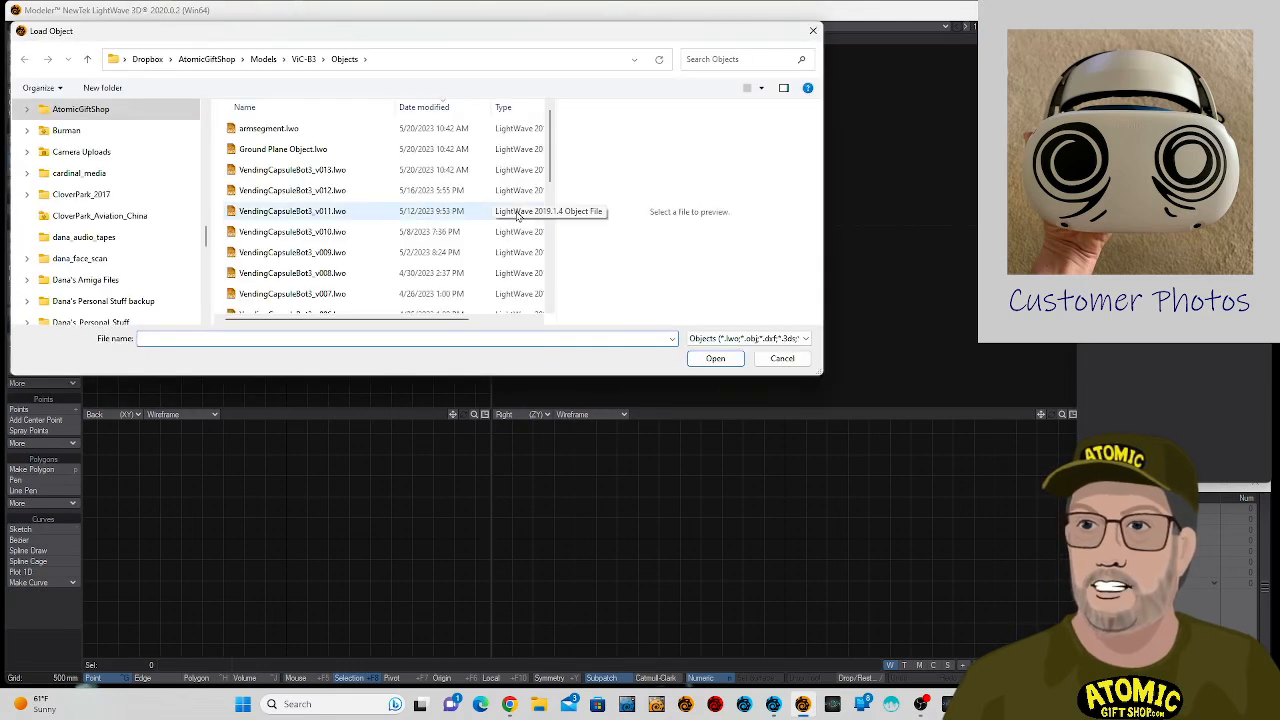
click(318, 130)
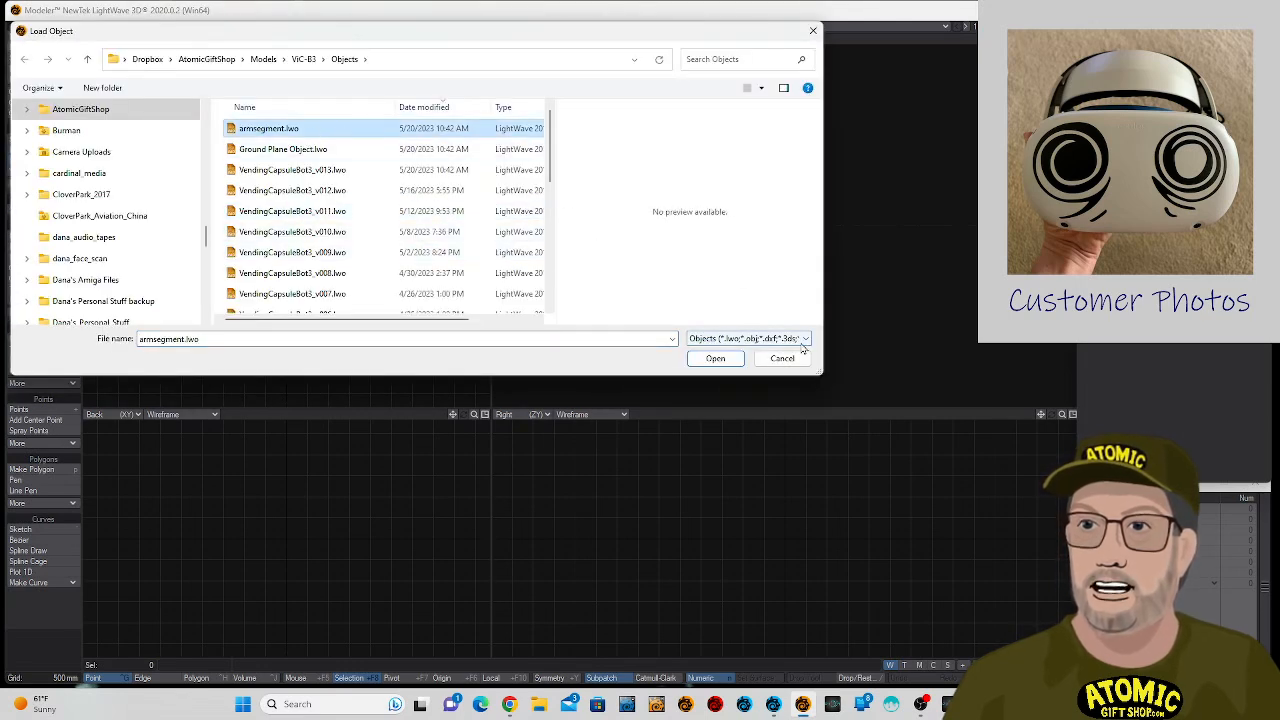
click(726, 358)
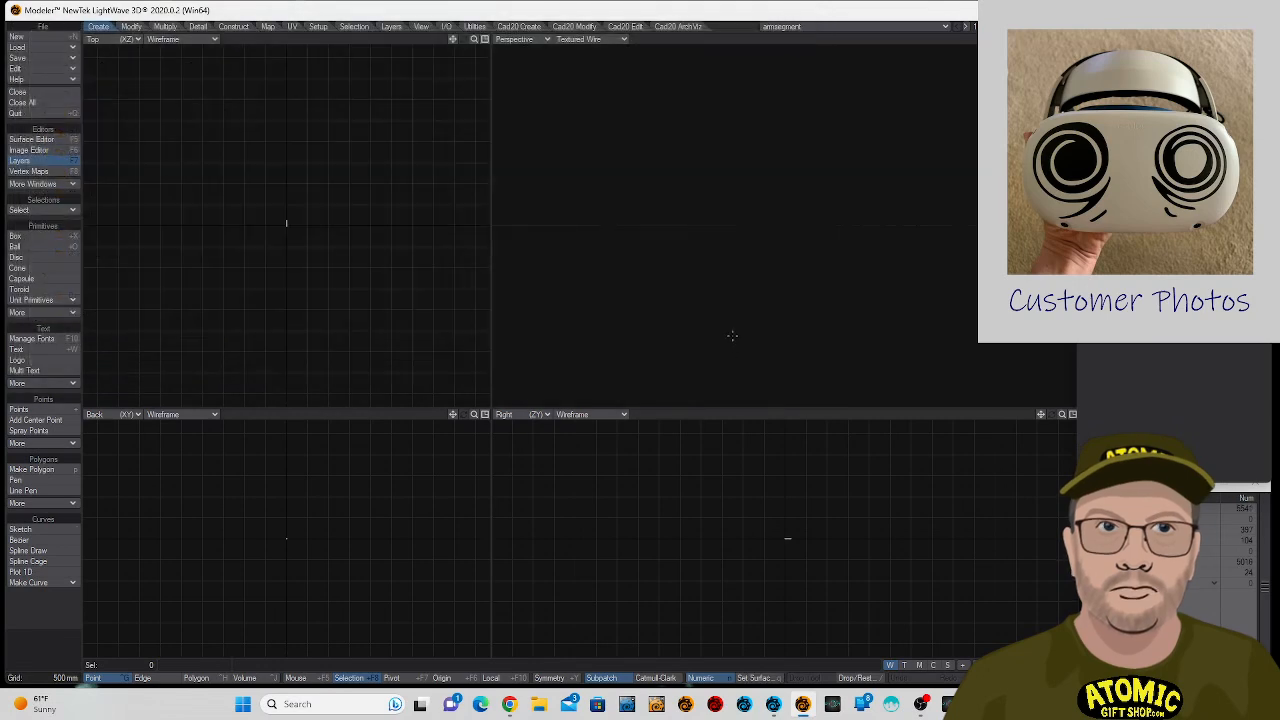
key(a)
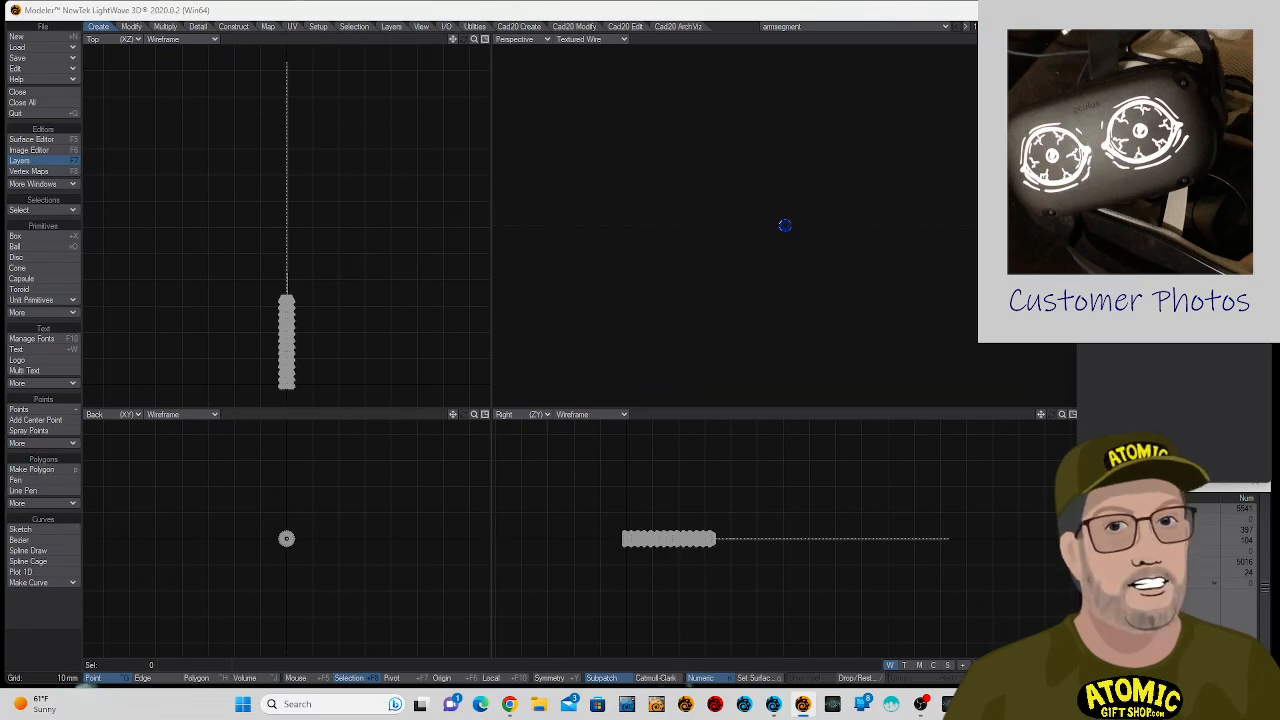
- Assign the wire in layer 2 a new surface named wire with a dark grey color of 30, 30, 30
key(2)
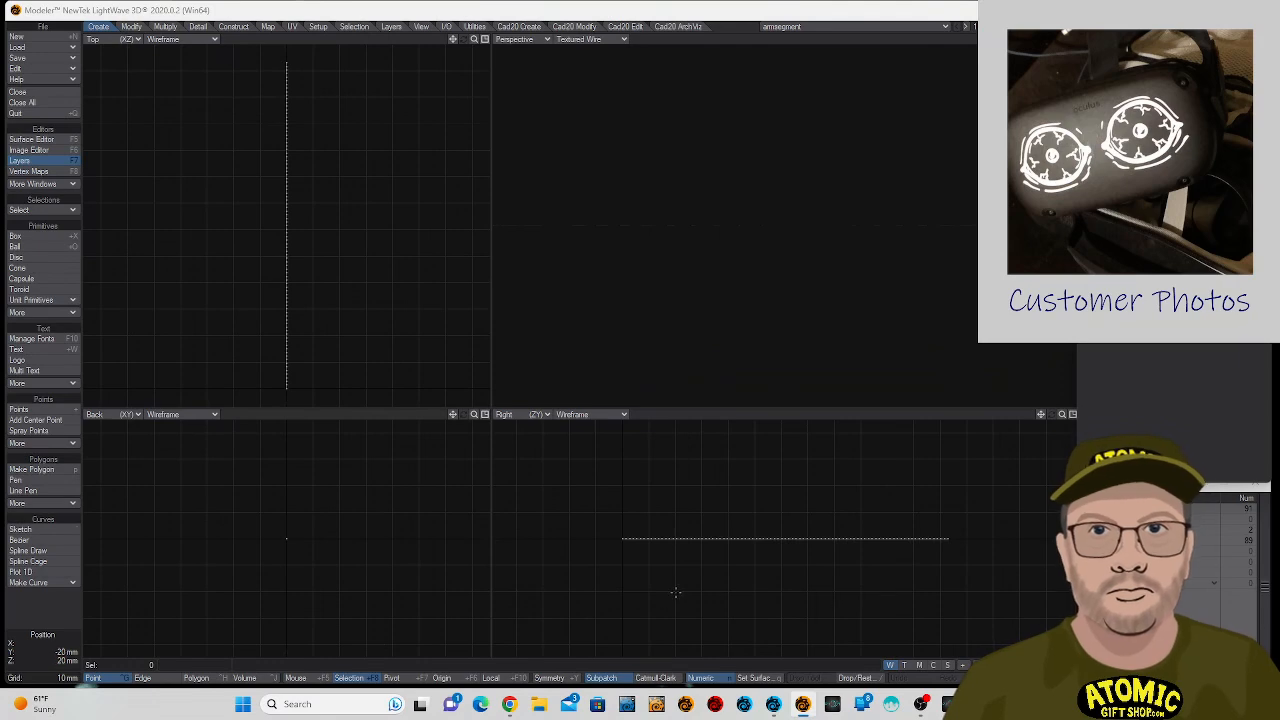
text(q)
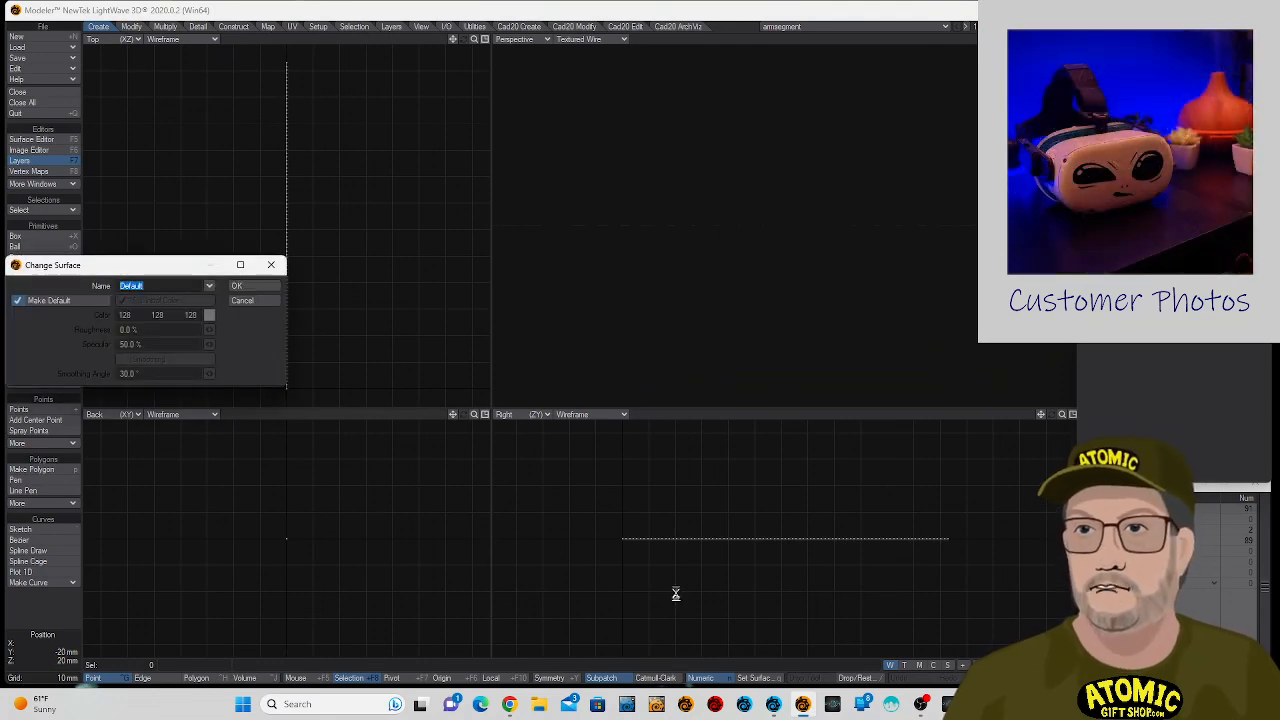
text(wire)
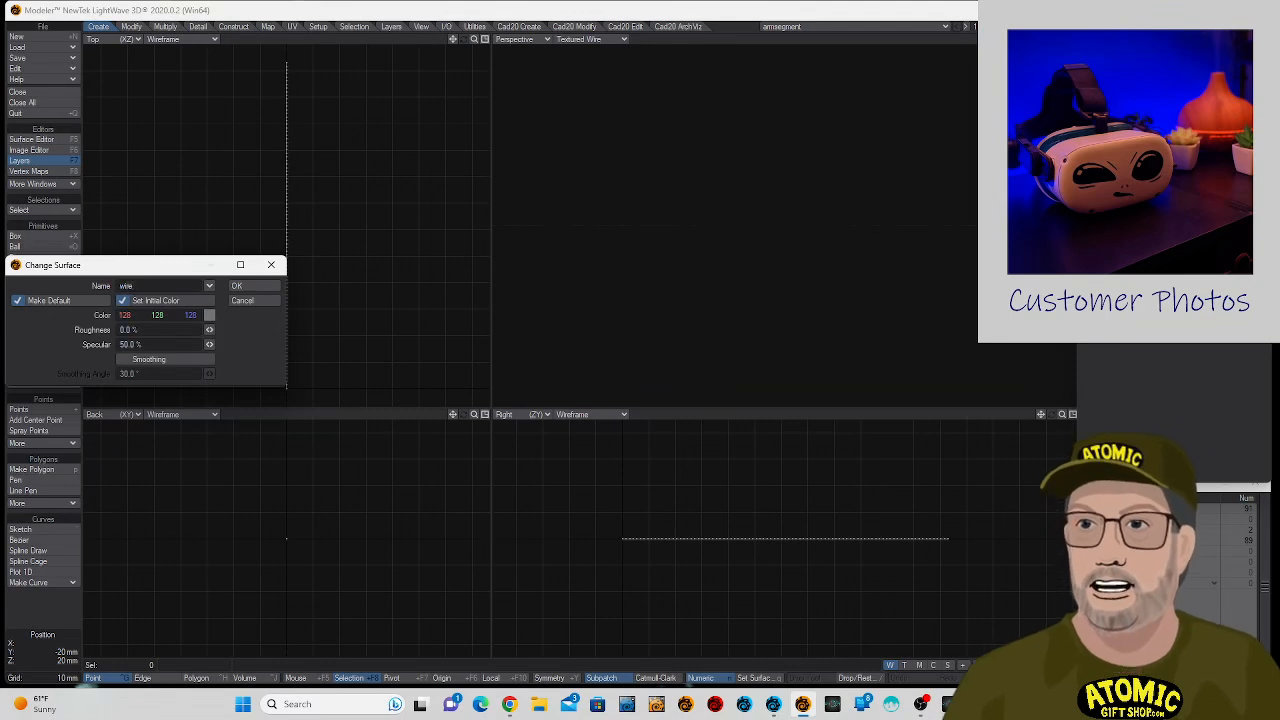
click(210, 316)
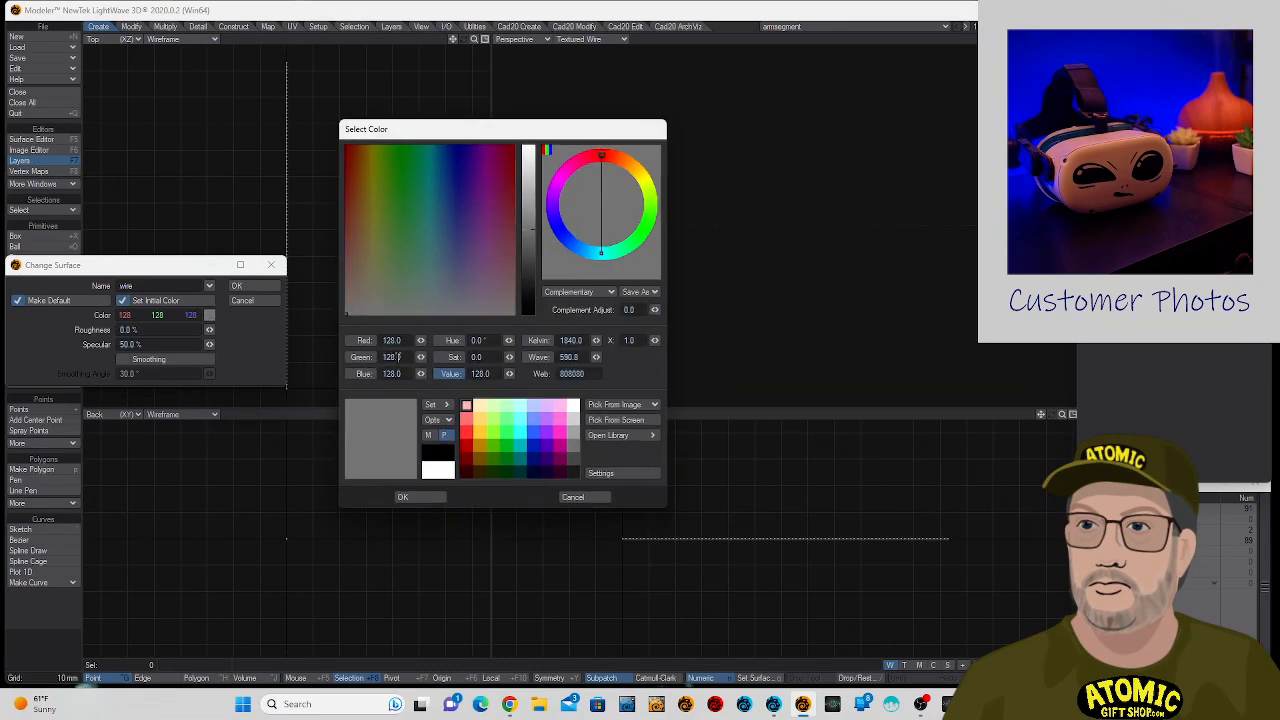
drag(526, 267, 526, 295)
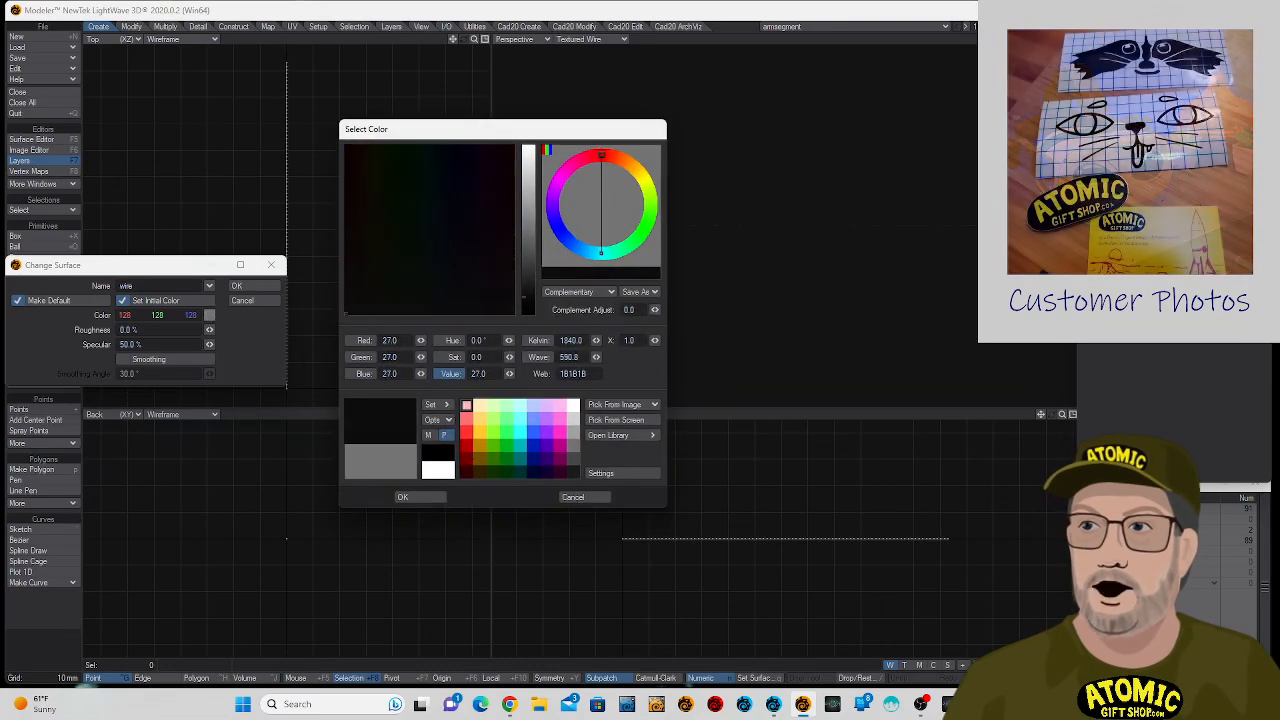
click(420, 497)
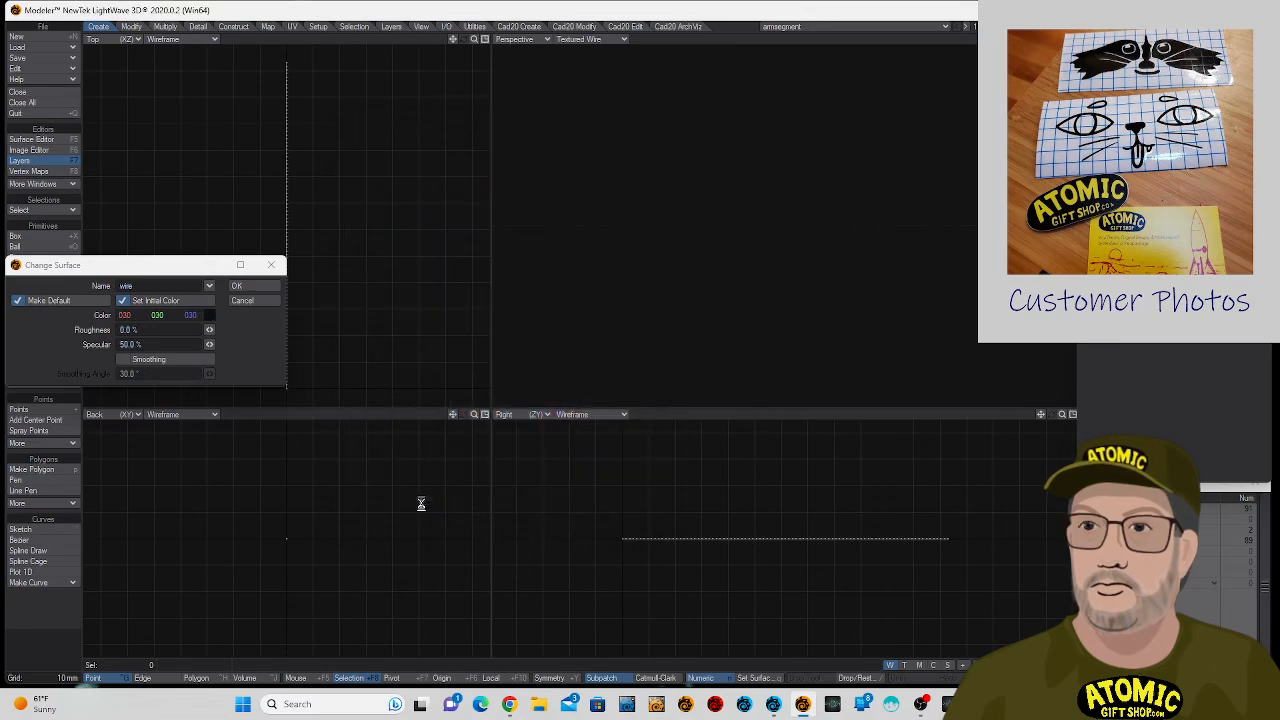
click(262, 288)
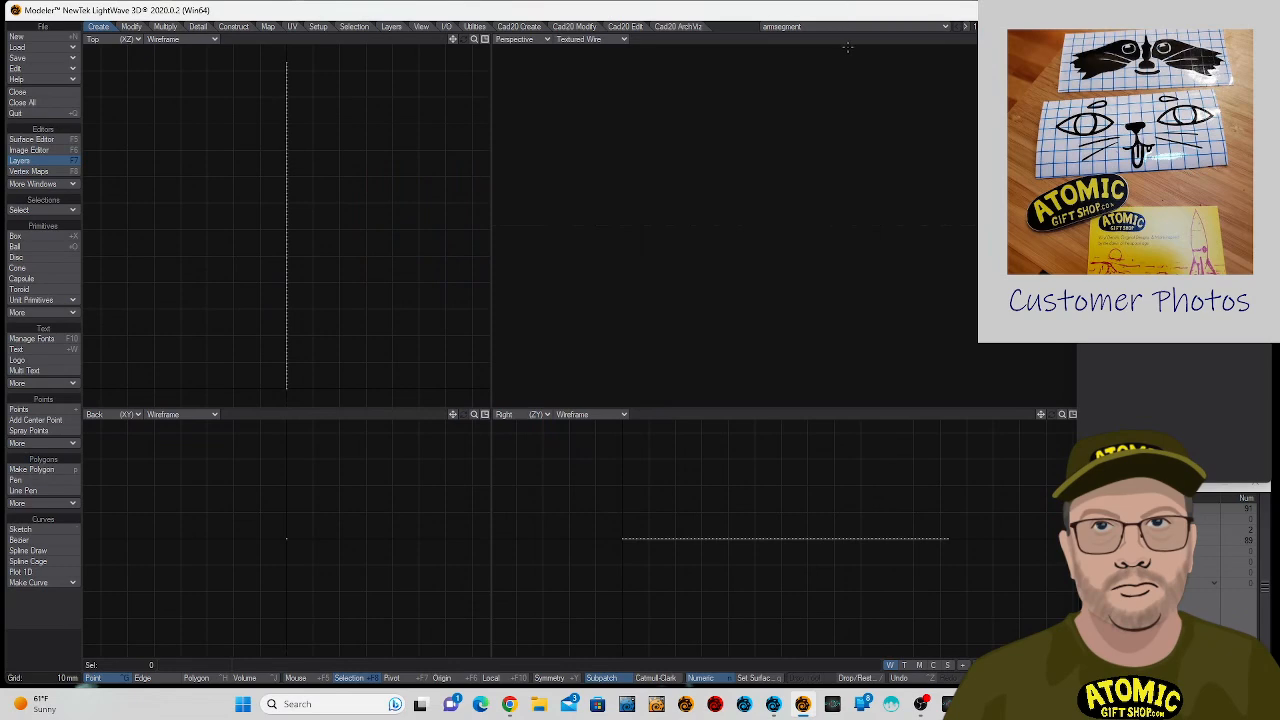
- Switch to LightWave Layout and preview the arm and wire with VPR in the perspective viewport
key(F12)
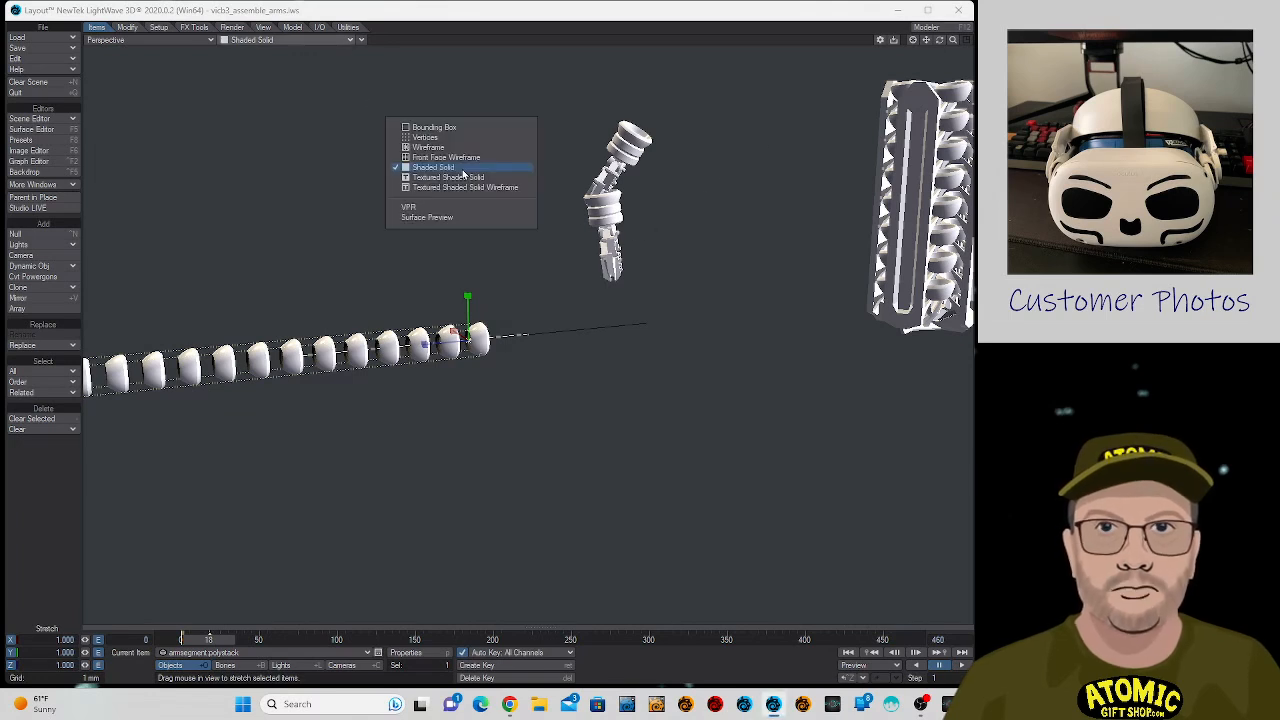
click(670, 76)
click(314, 41)
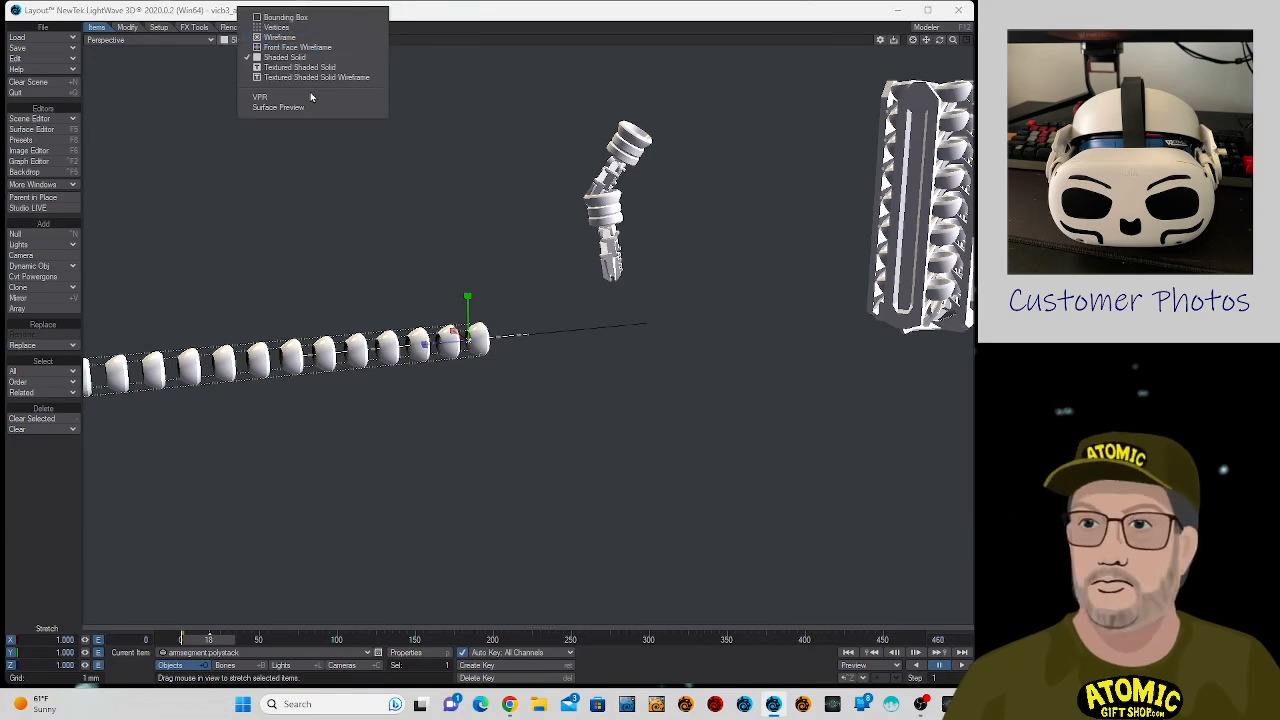
click(309, 96)
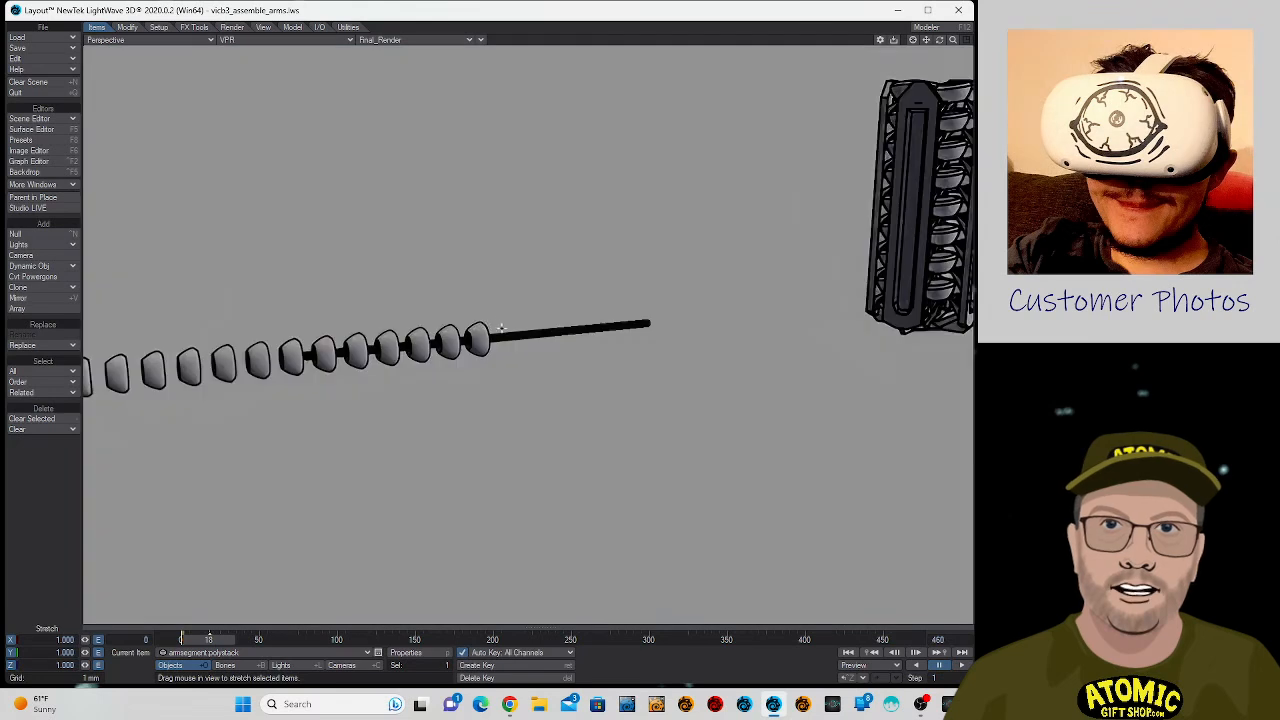
- Select armsegment:wire and set its Z stretch to 1
click(617, 326)
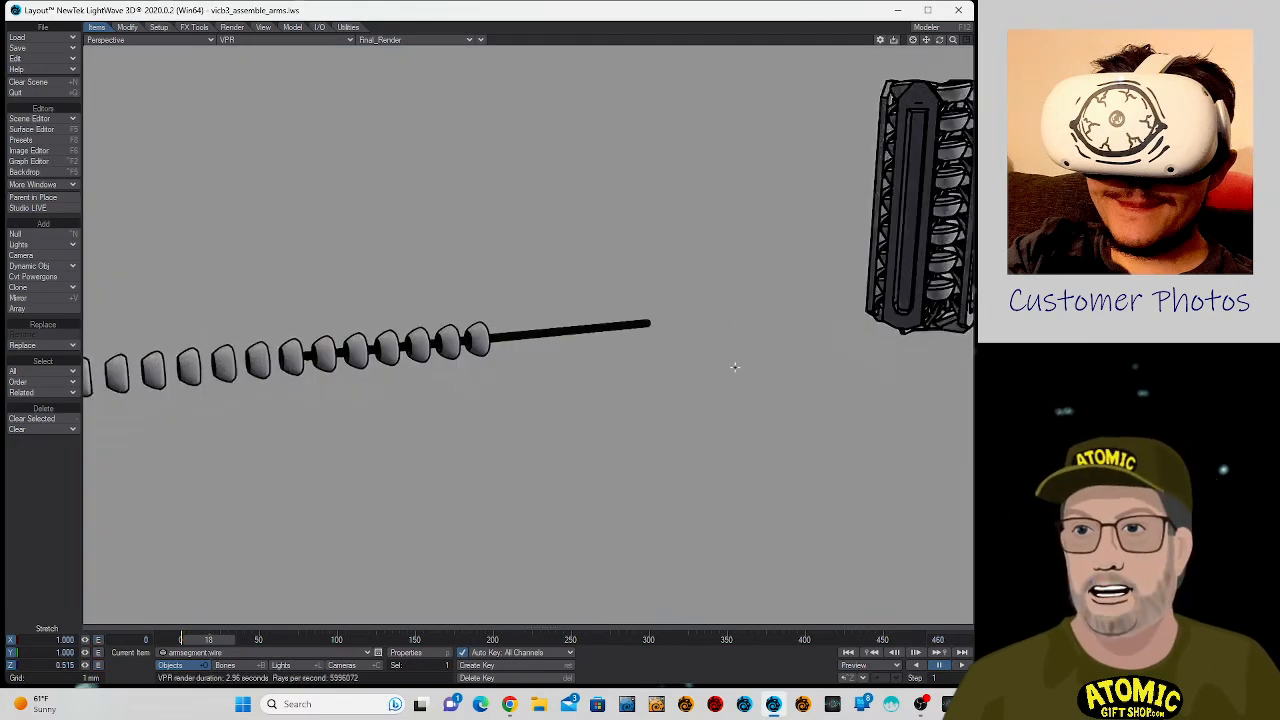
mouse_move(953, 40)
mouse_down()
mouse_move(930, 40)
mouse_move(968, 40)
mouse_up()
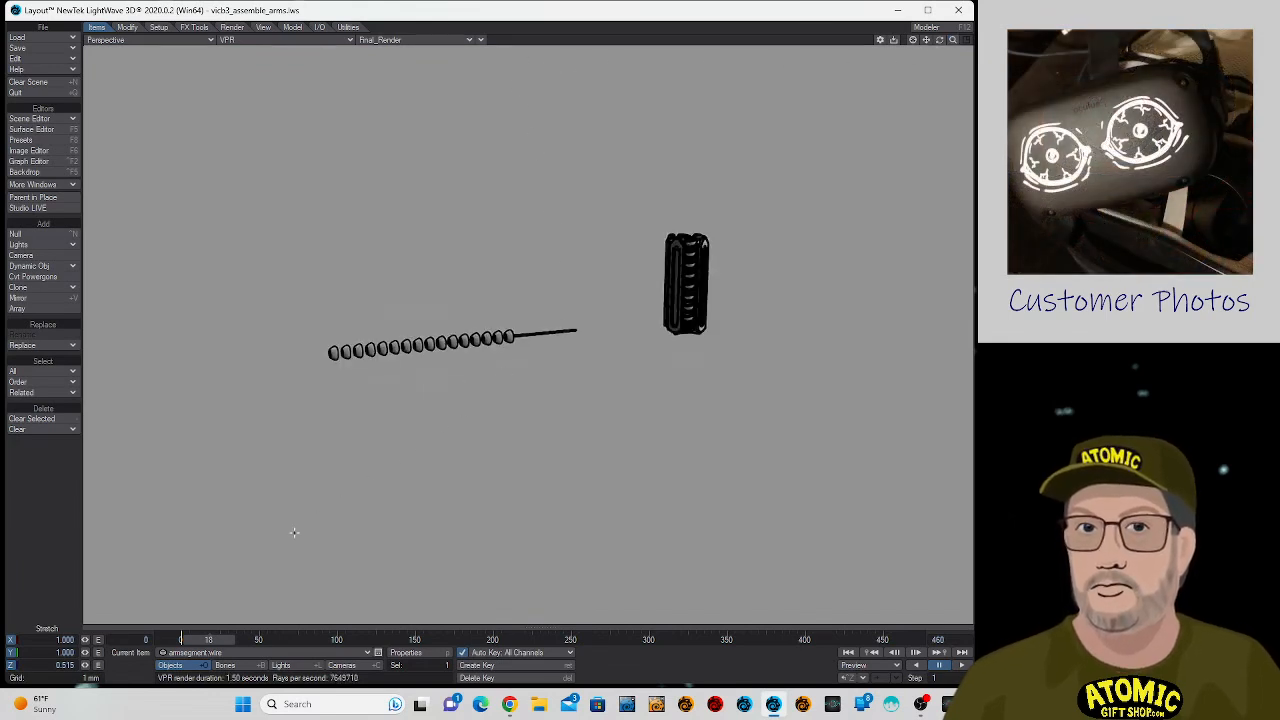
click(58, 667)
text(1)
key(Return)
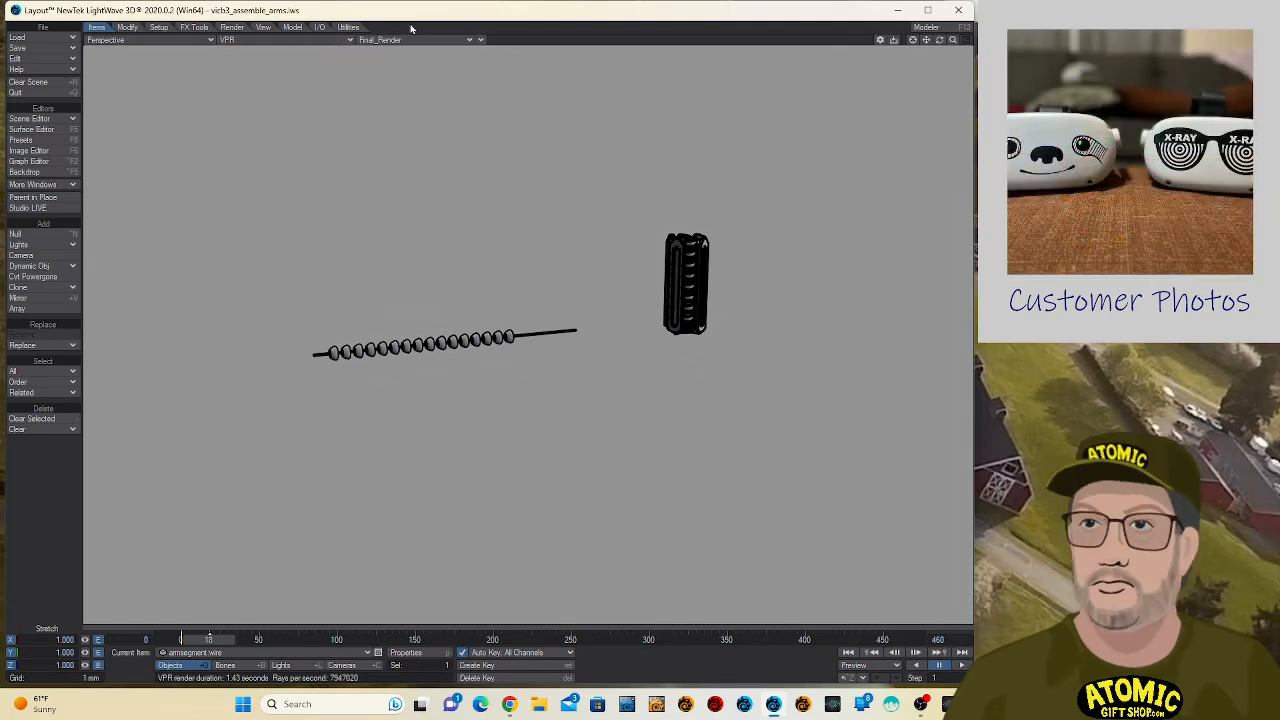
- Return the viewport to Shaded Solid and move the wire along Z to about -11.9 mm
click(310, 40)
click(315, 60)
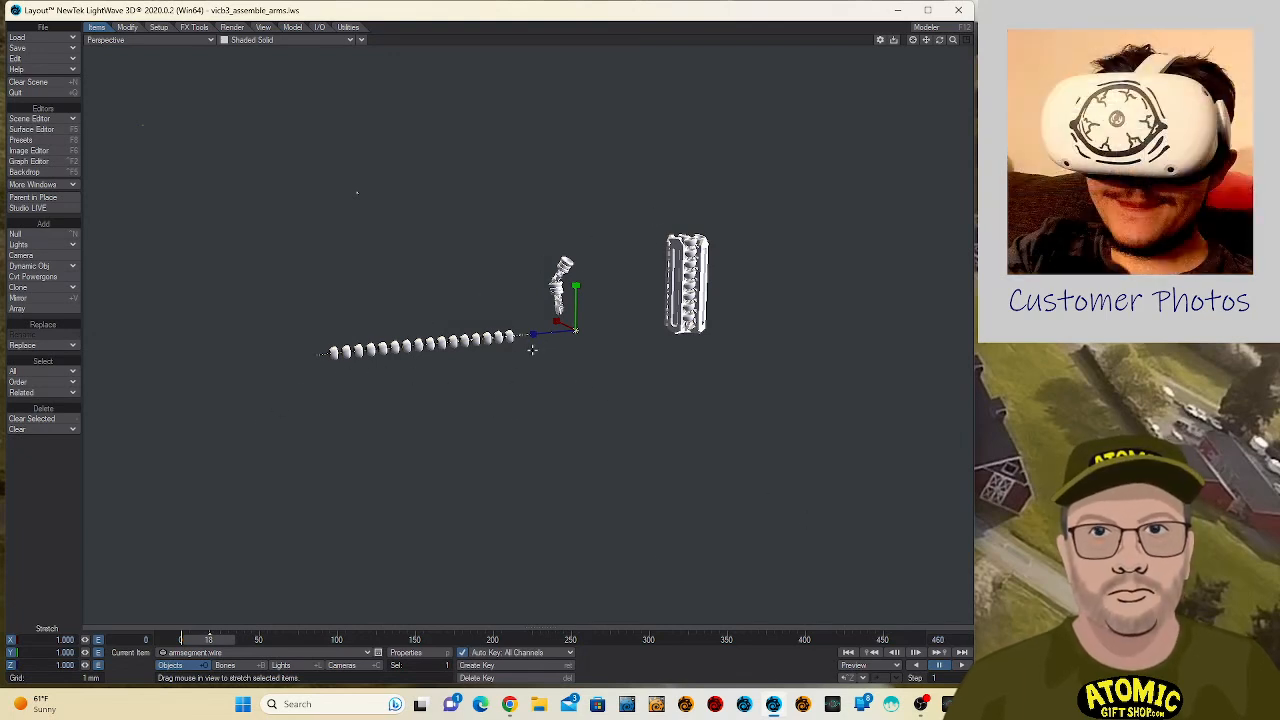
key(t)
drag(540, 336, 573, 330)
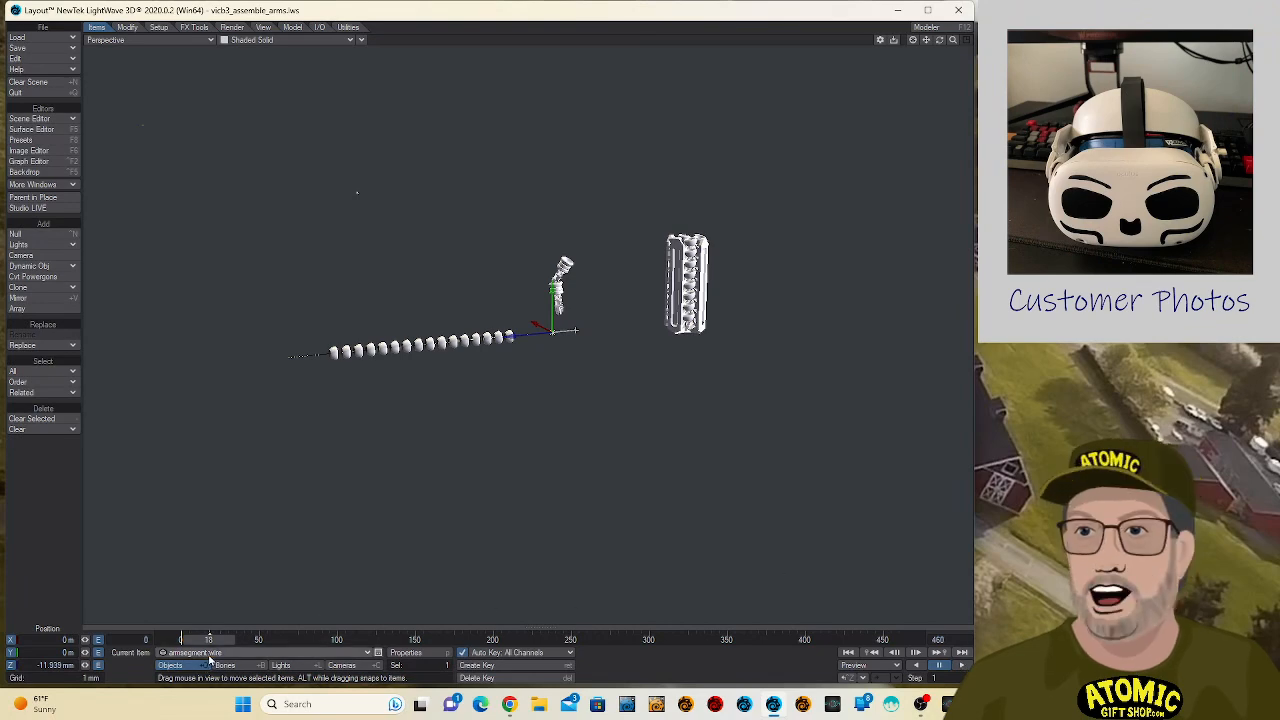
- Move VendingCapsuleBot3_v013:hand (2) below the arm's far end, to about X -2.7, Y -17.0, Z 112.9 mm
click(209, 656)
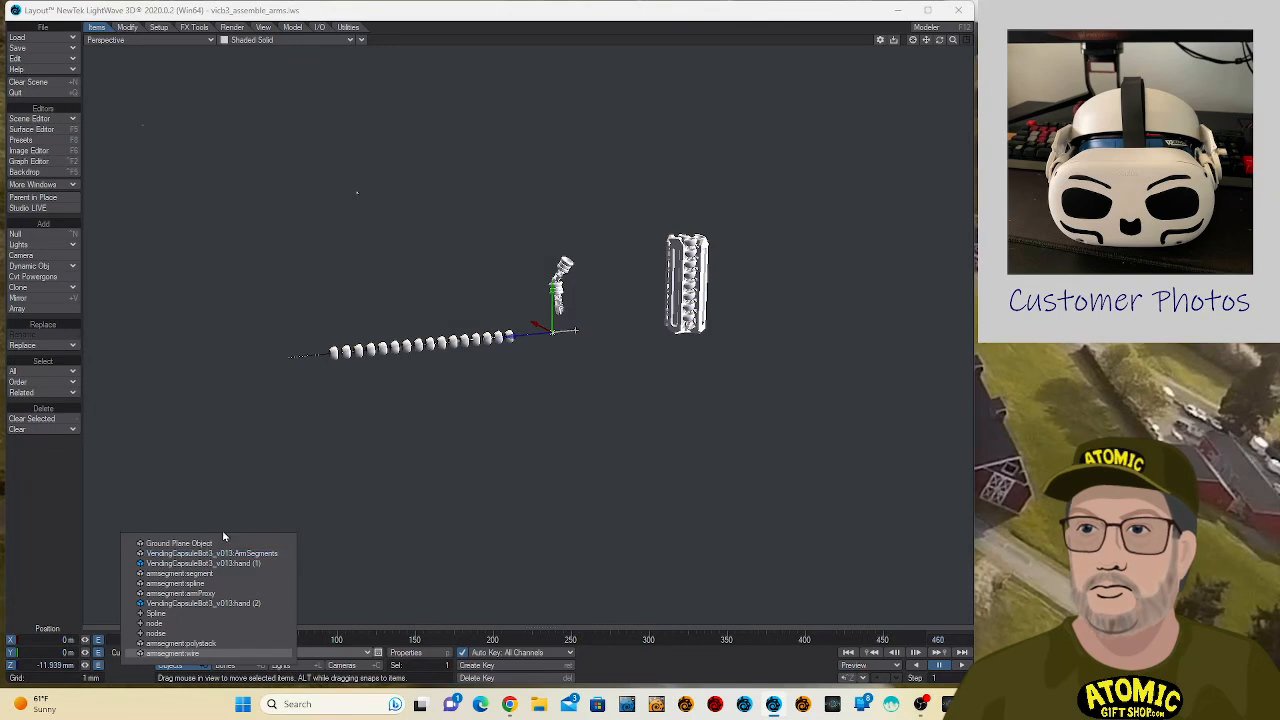
click(247, 605)
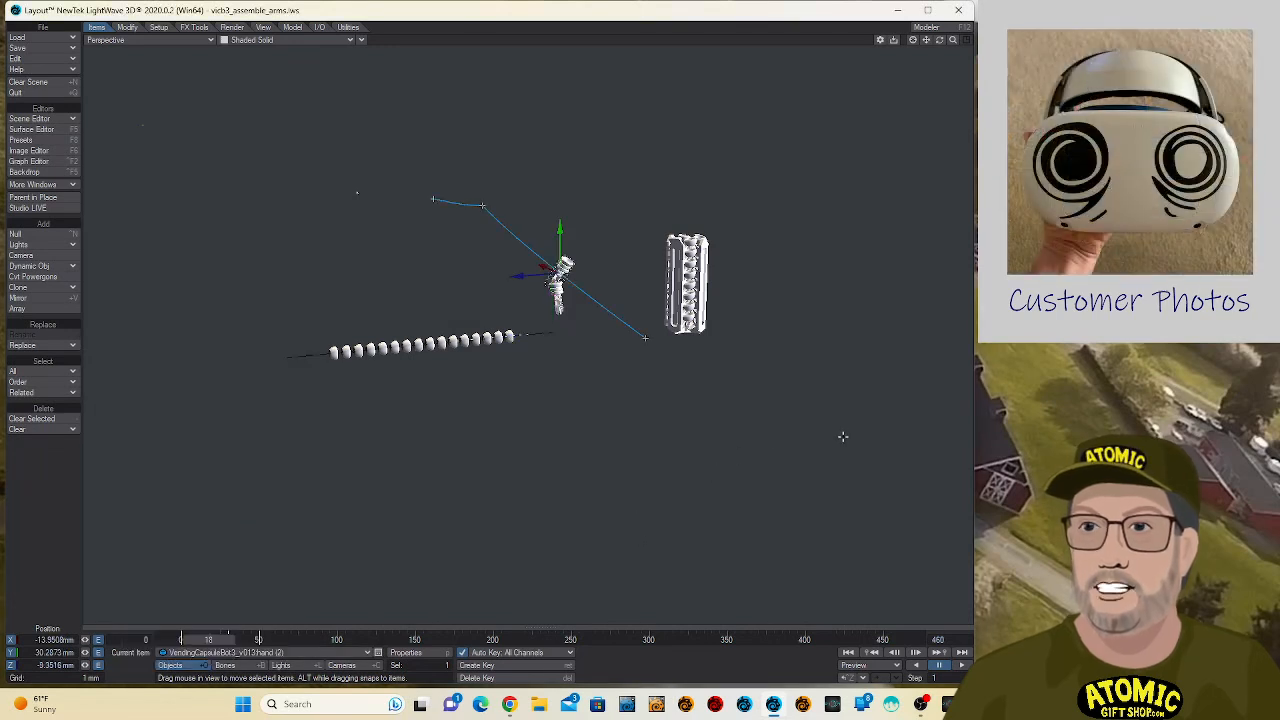
mouse_move(834, 424)
mouse_down()
mouse_move(822, 424)
mouse_move(829, 414)
mouse_up()
scroll(790, 403, down, 10)
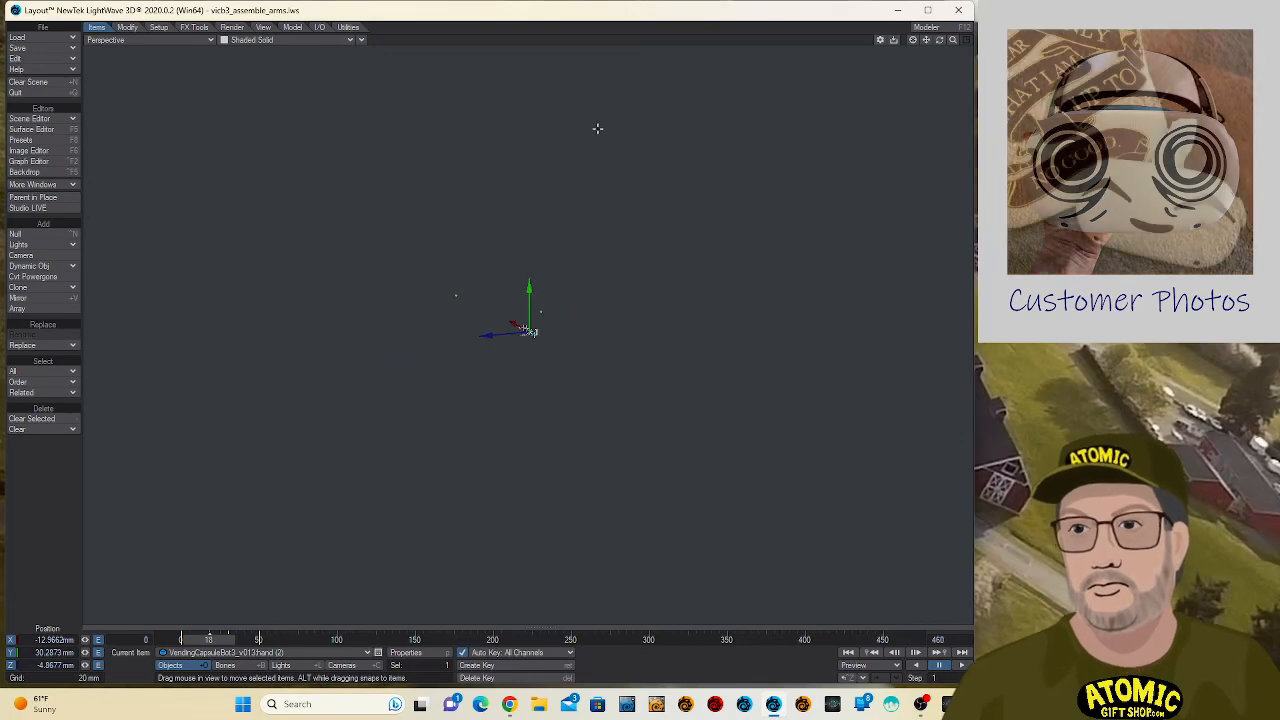
drag(953, 40, 923, 65)
drag(741, 339, 377, 356)
right_drag(524, 150, 524, 278)
- Rotate the second hand to about H -14.6°, P -88.4°, B 4.4° and create its motion key at frame 0
key(y)
drag(591, 409, 502, 488)
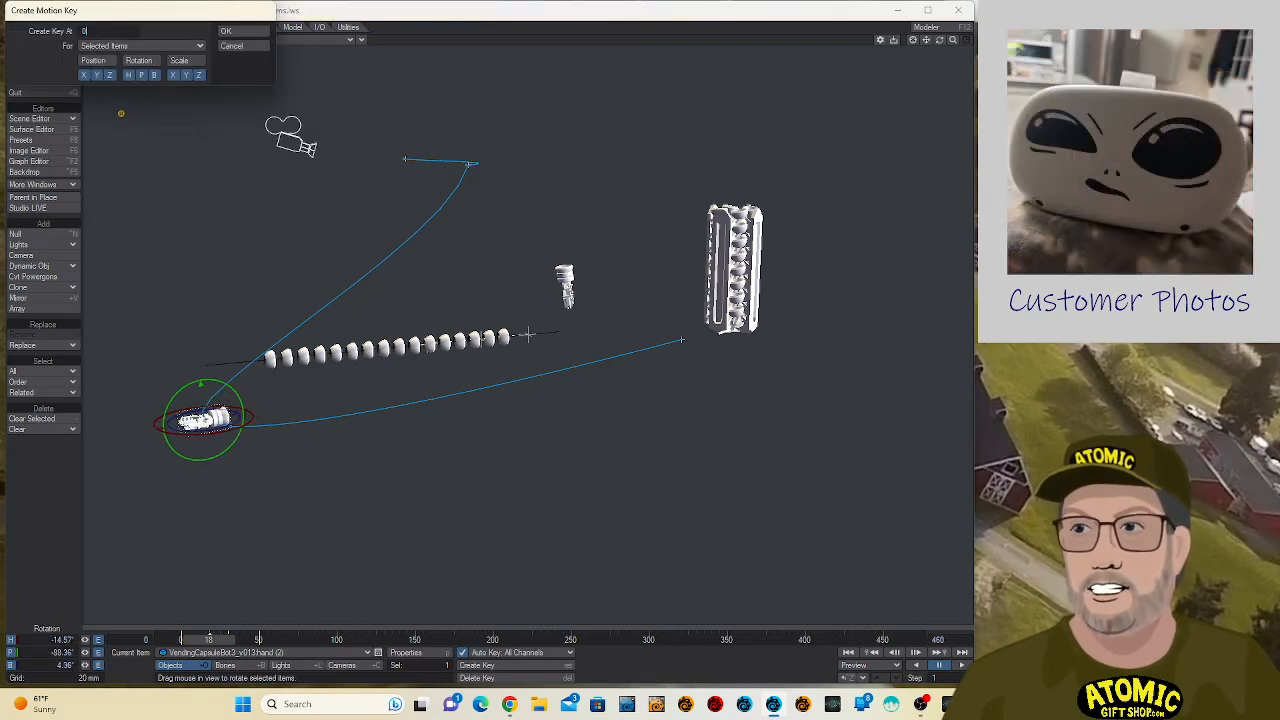
key(Return)
- Delete the second hand's motion keys at frames 18 and 30 and its final key, and return to frame 0
key(Delete)
key(Return)
key(shift+Right)
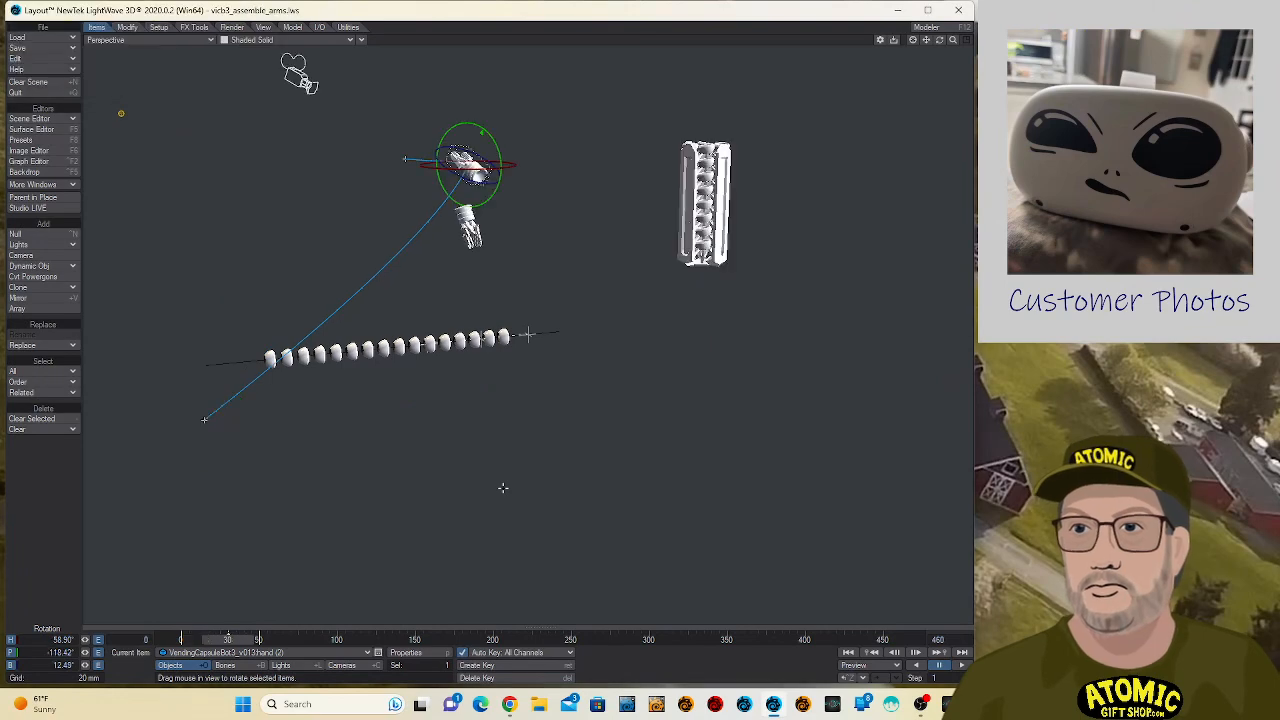
key(Delete)
key(Return)
key(shift+Right)
key(Delete)
key(Return)
key(shift+Left)
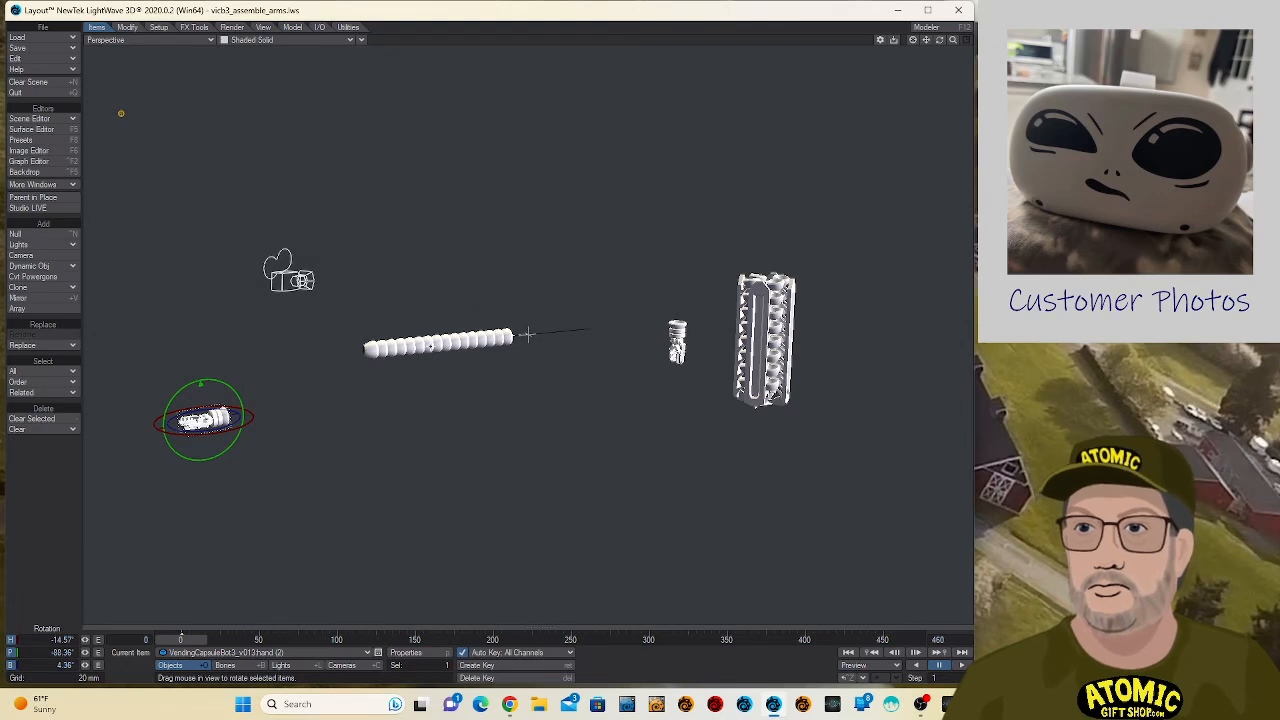
- Copy armsegment:polystack's motion key from frame 18 to frame 0 and check both frames from the side
click(510, 338)
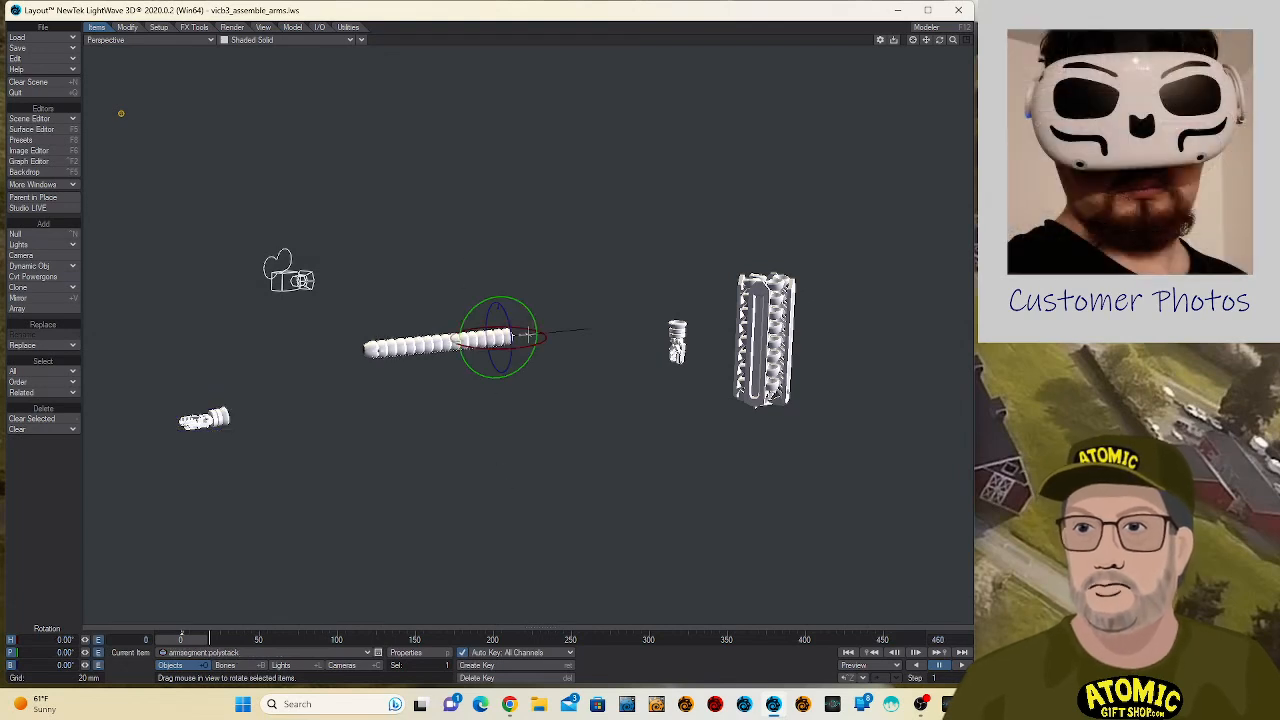
key(shift+Right)
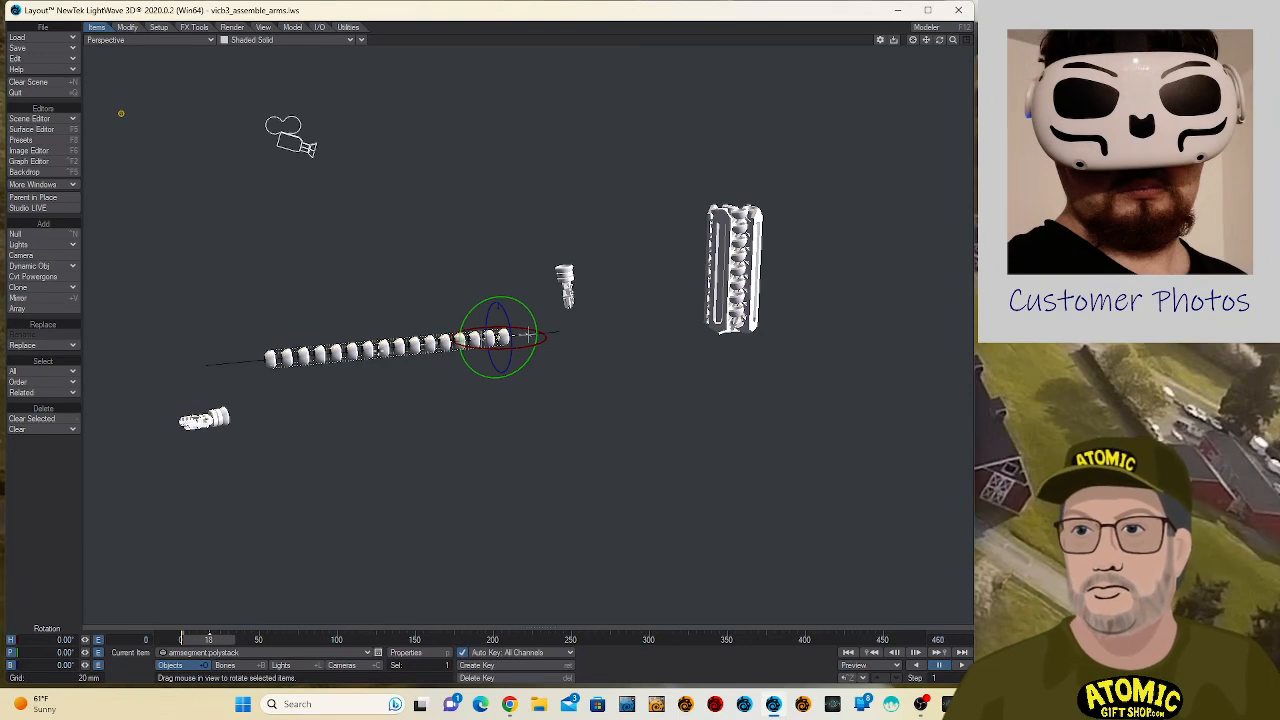
key(Return)
key(Return)
key(3)
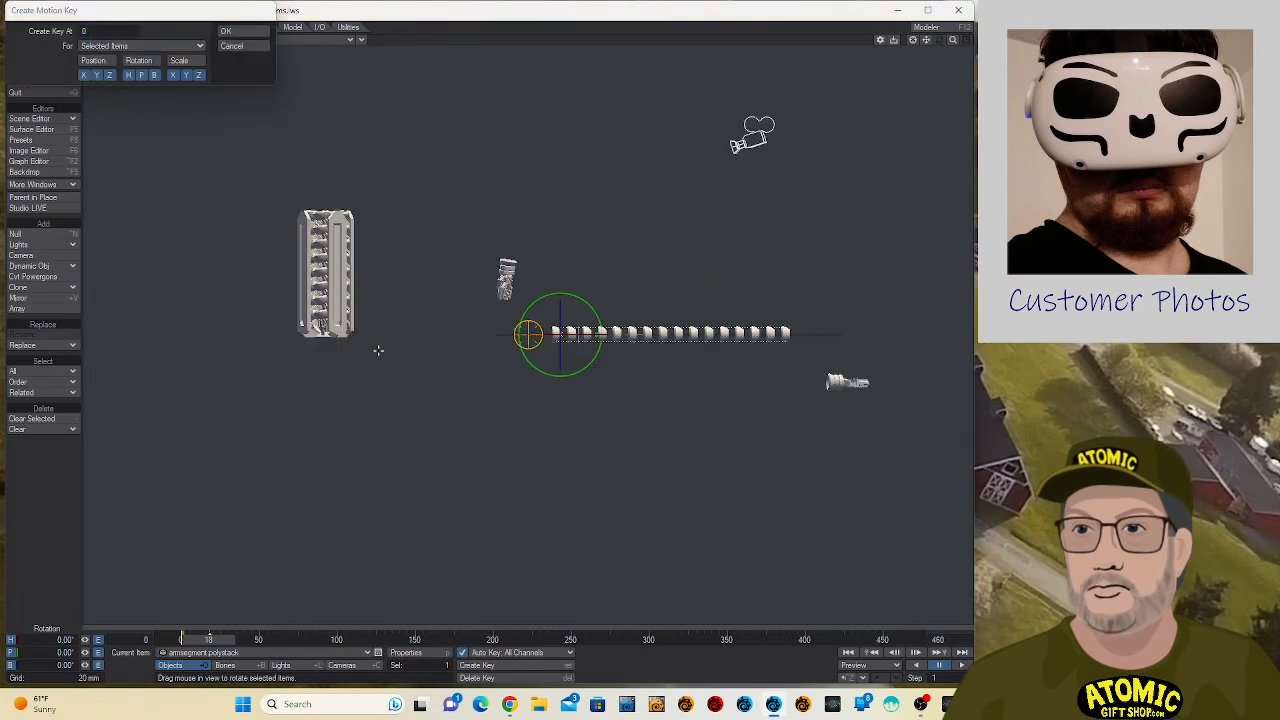
key(shift+Left)
key(Return)
key(Return)
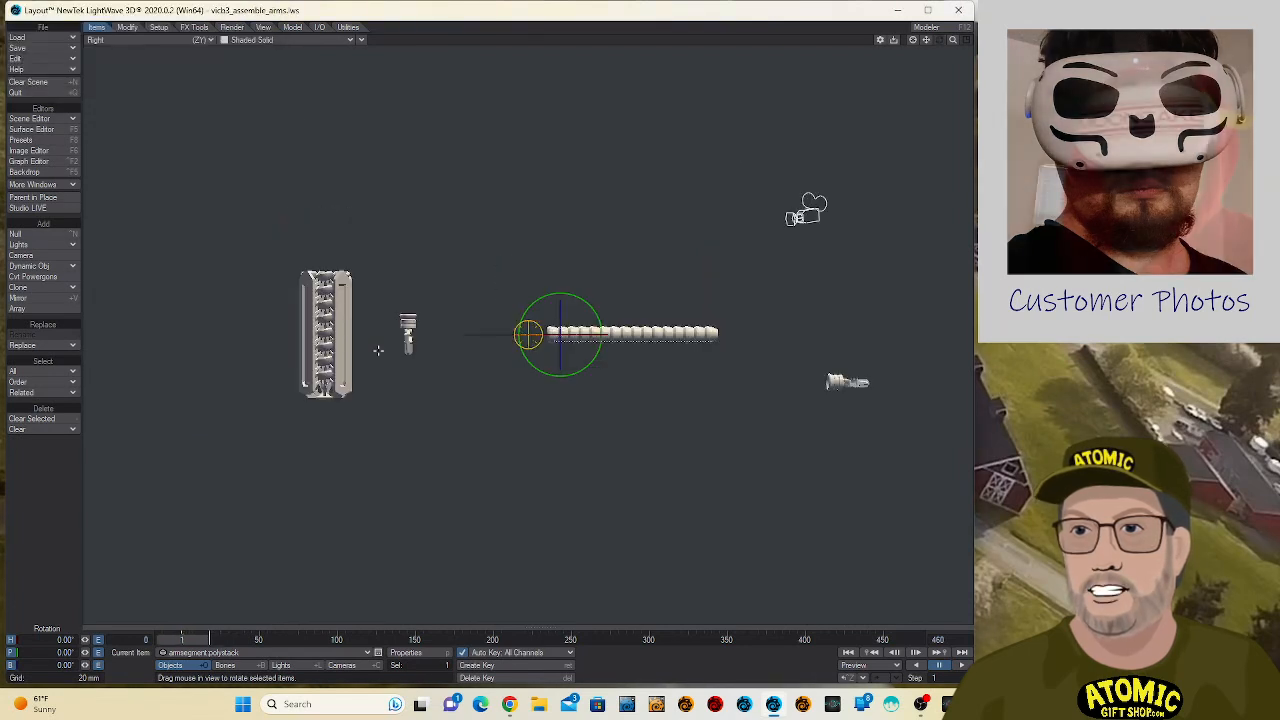
key(Left)
key(shift+Right)
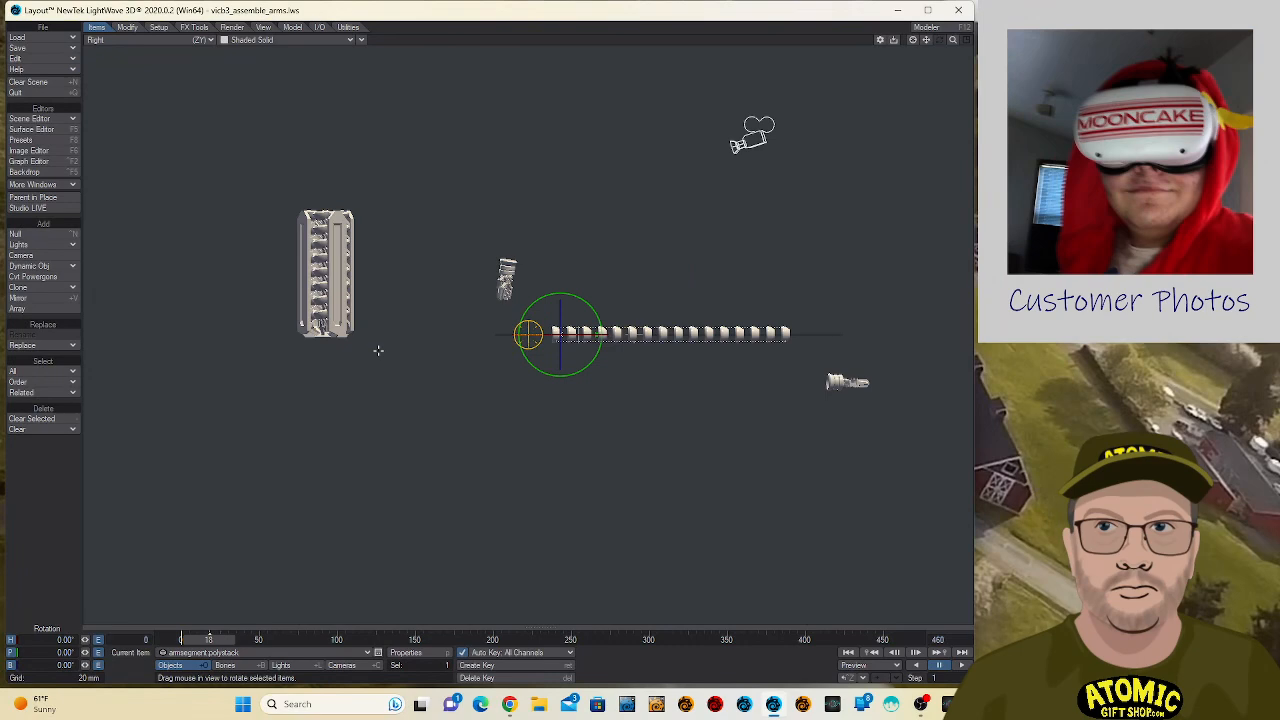
key(4)
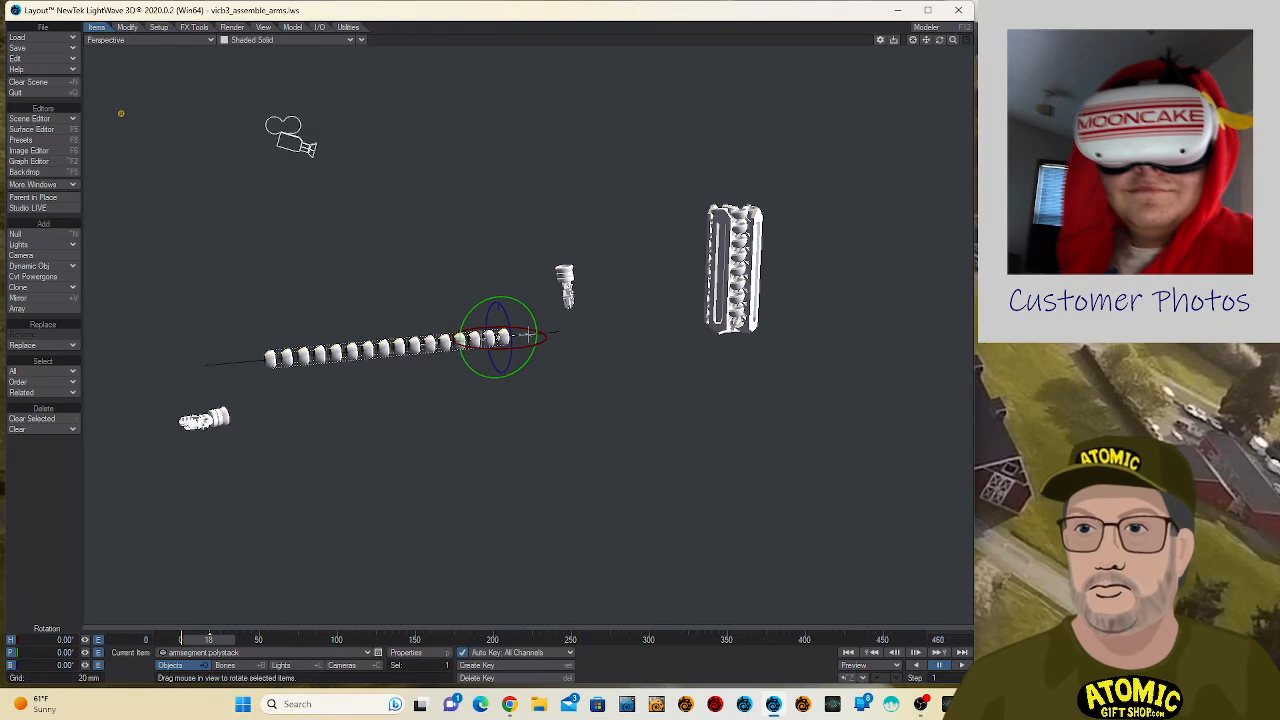
- Try to move the second hand outward along Z to about 125.5 mm
key(Down)
key(t)
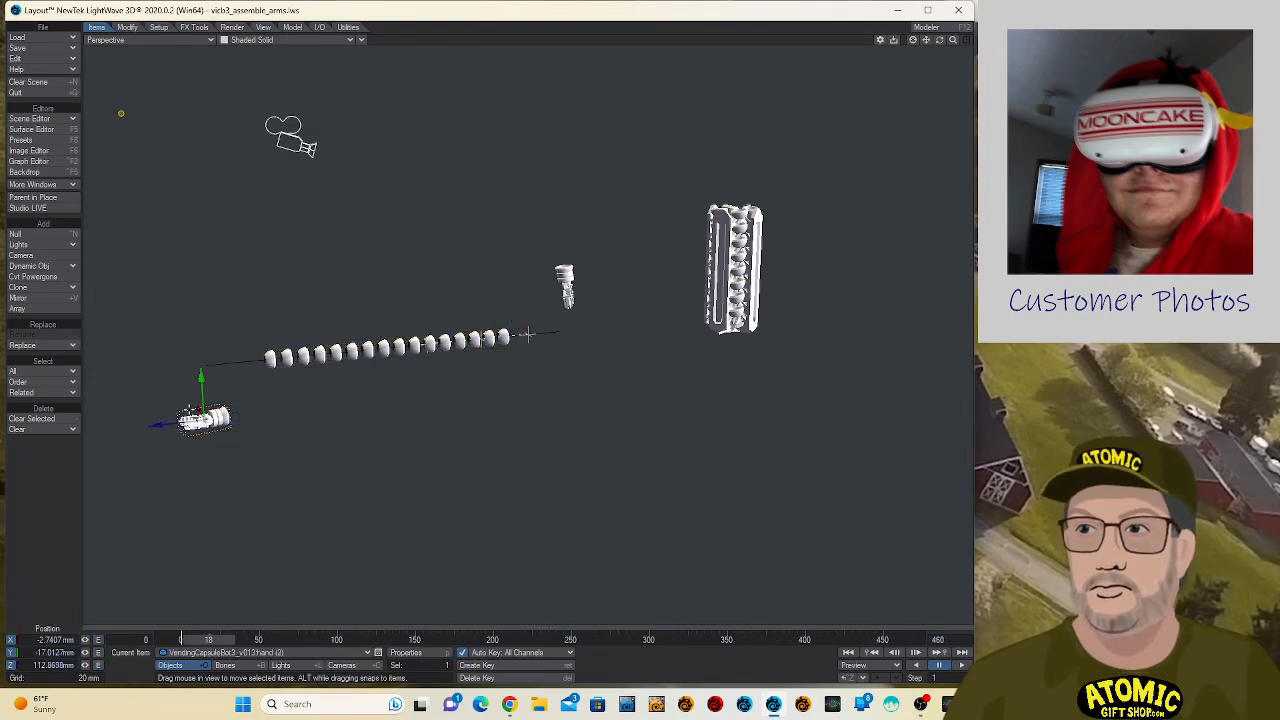
drag(158, 425, 115, 430)
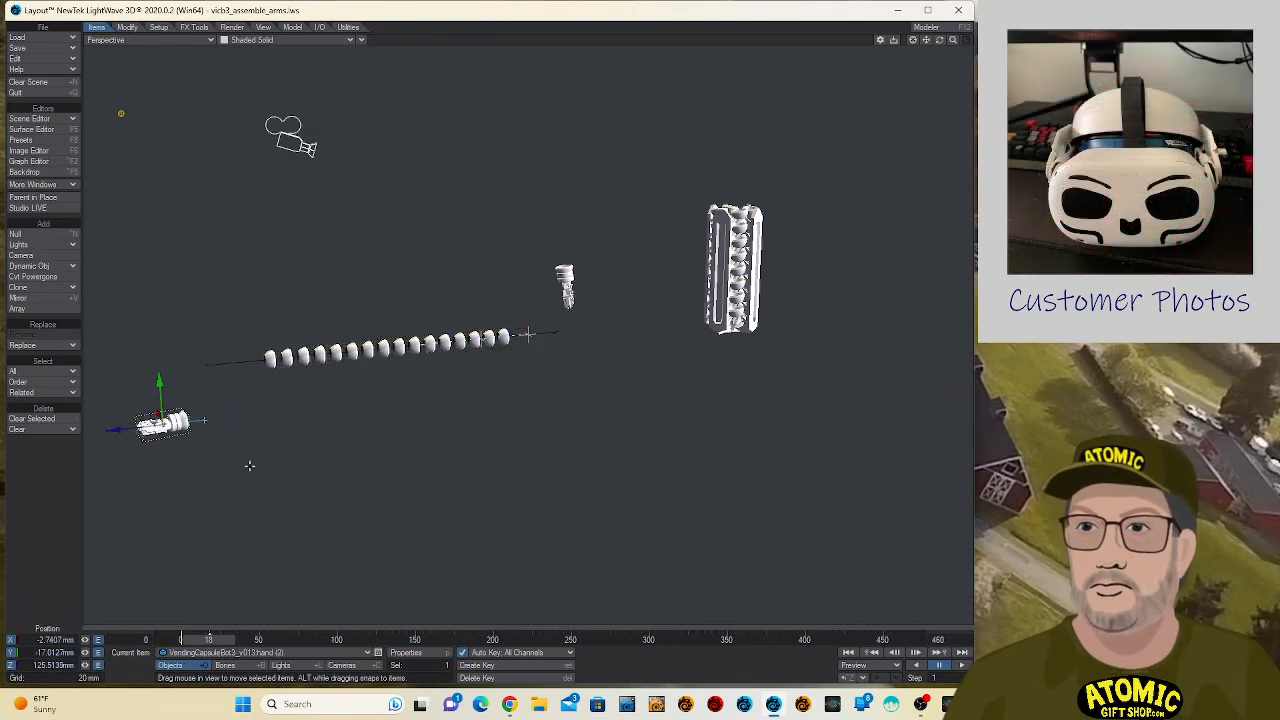
key(ctrl+z)
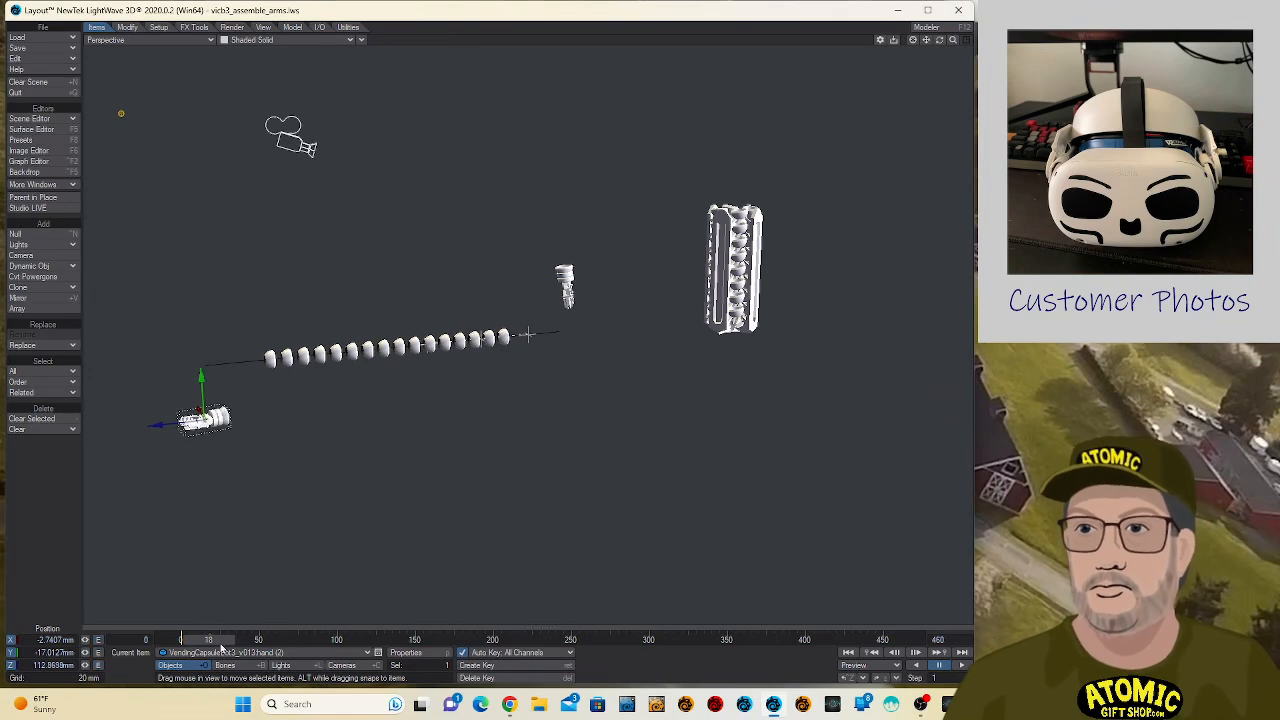
- Copy armsegment:wire's motion key from frame 18 to frame 0
drag(202, 642, 175, 642)
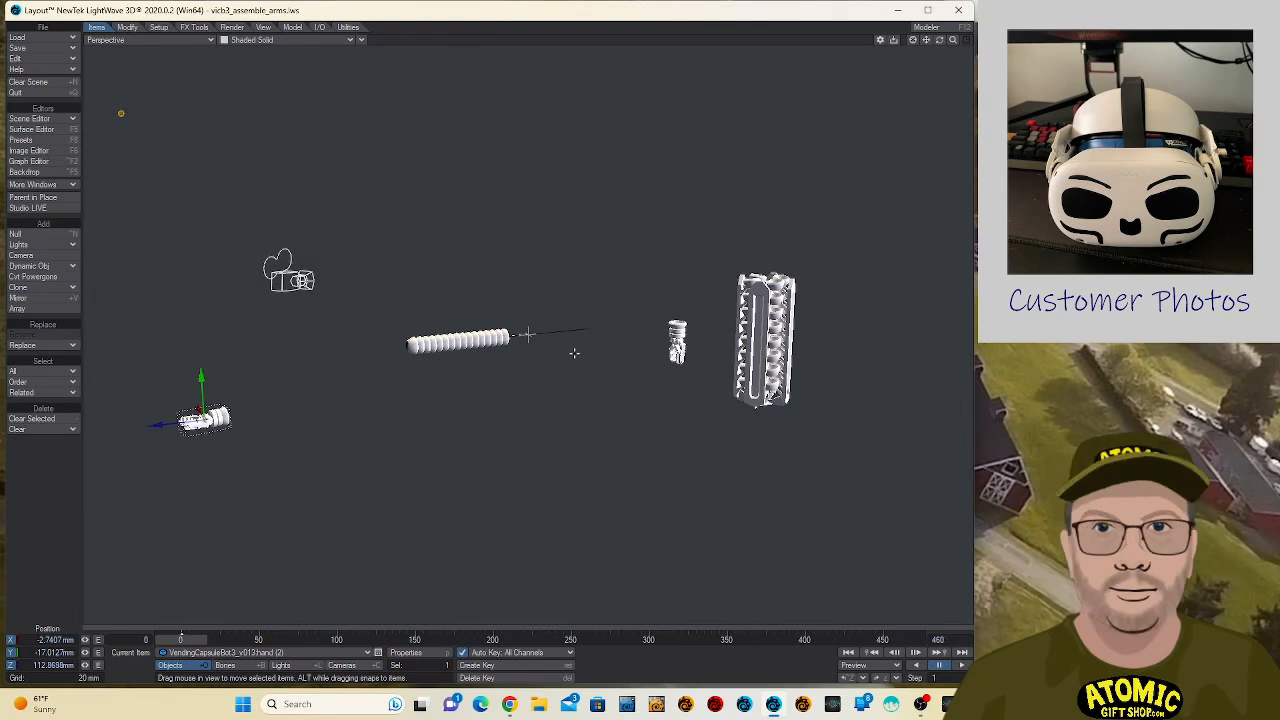
click(575, 329)
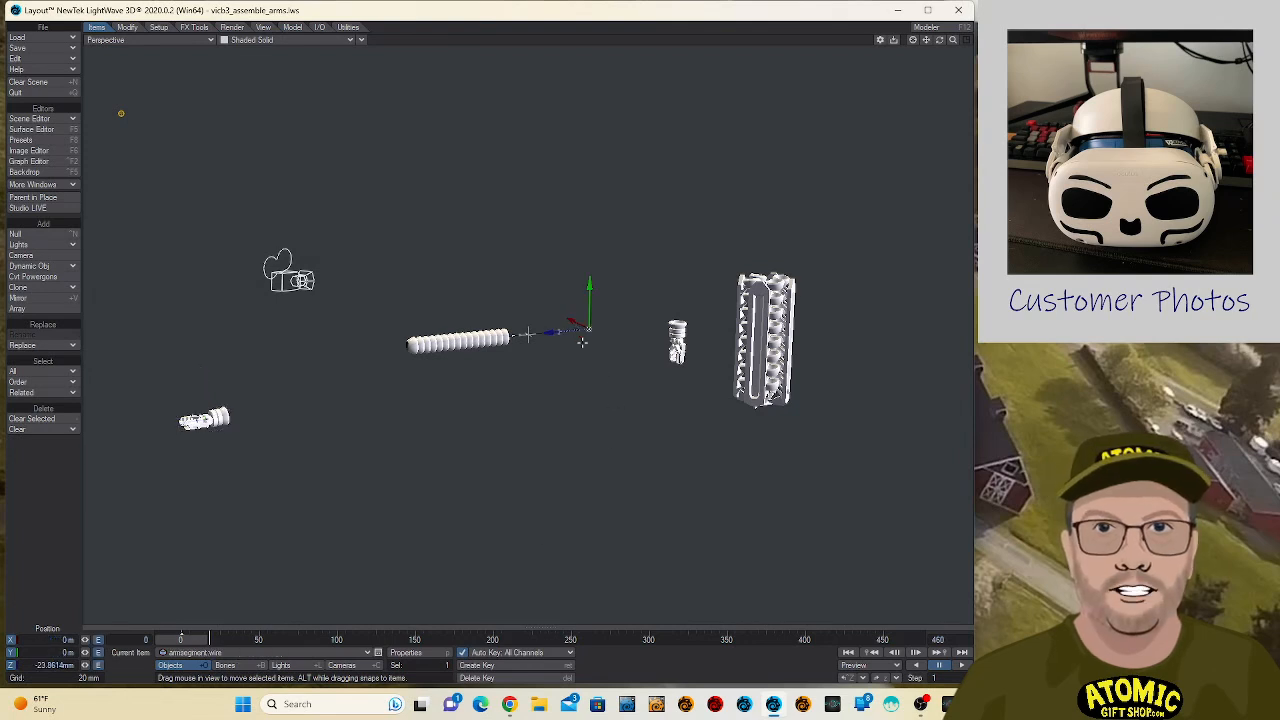
key(shift+Right)
key(Return)
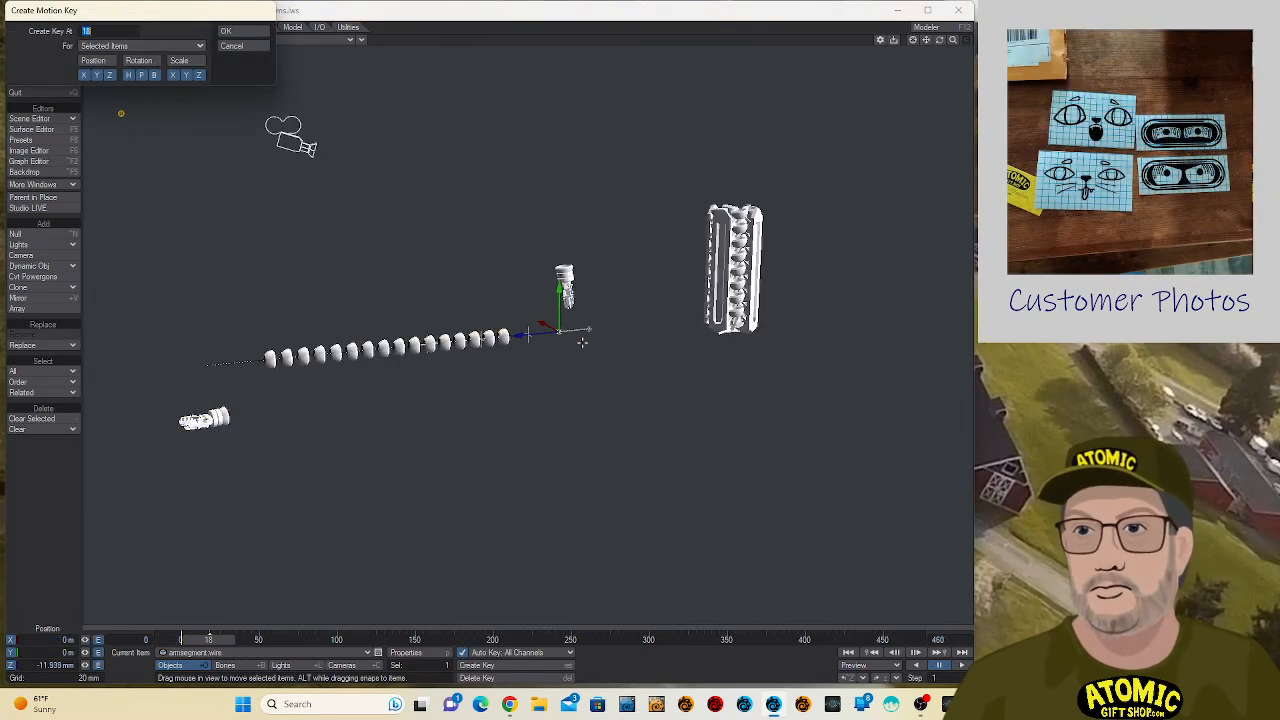
key(Return)
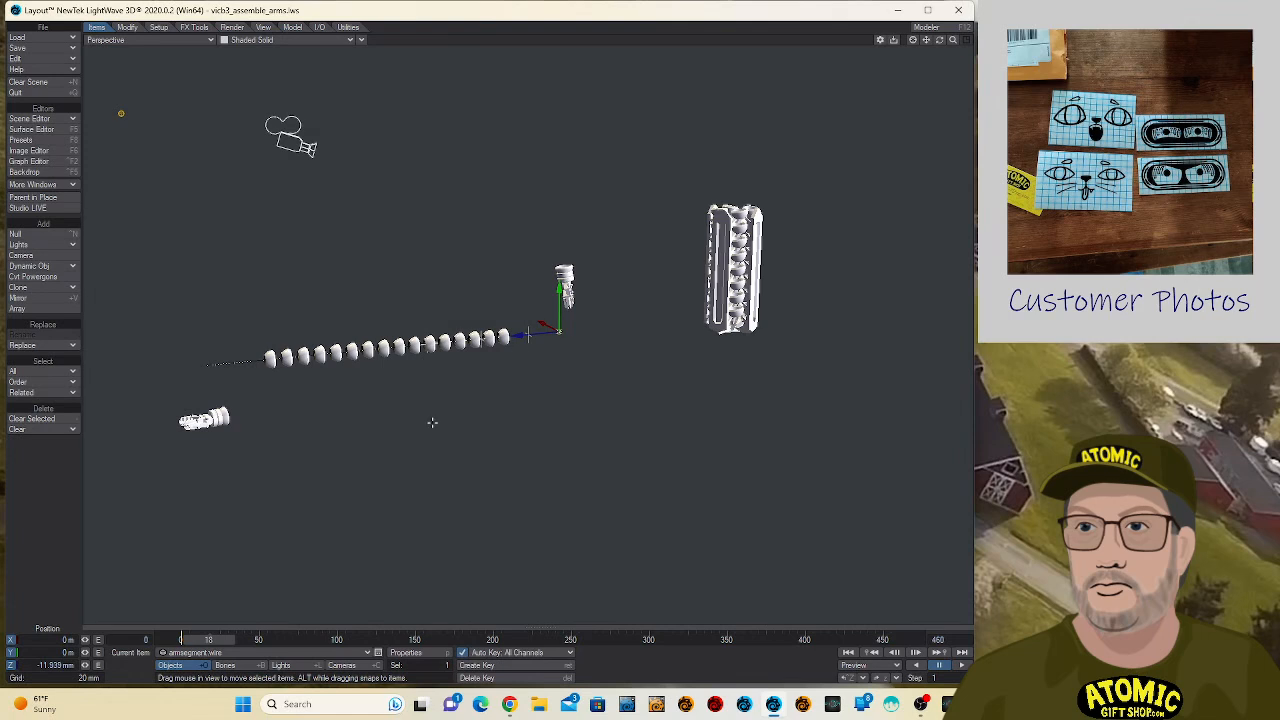
- At frame 0, reposition the second hand to about 66.4 mm on X and 117.2 mm on Z
click(218, 414)
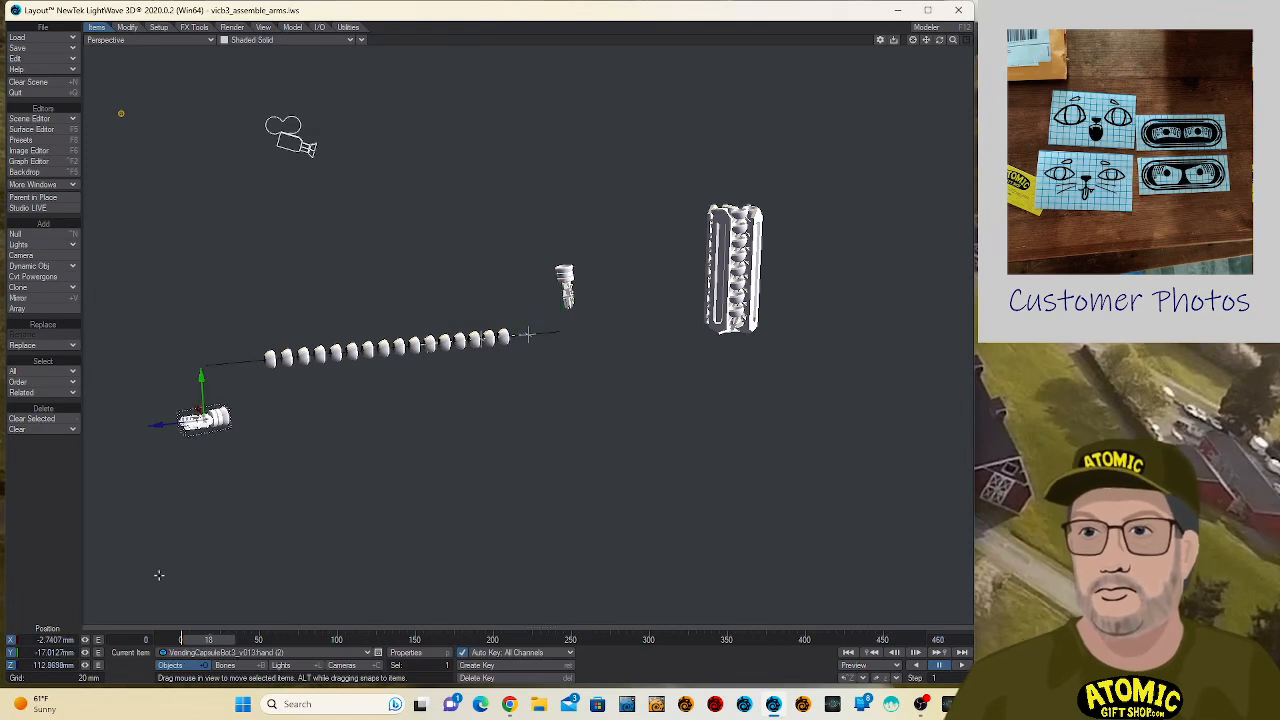
click(177, 641)
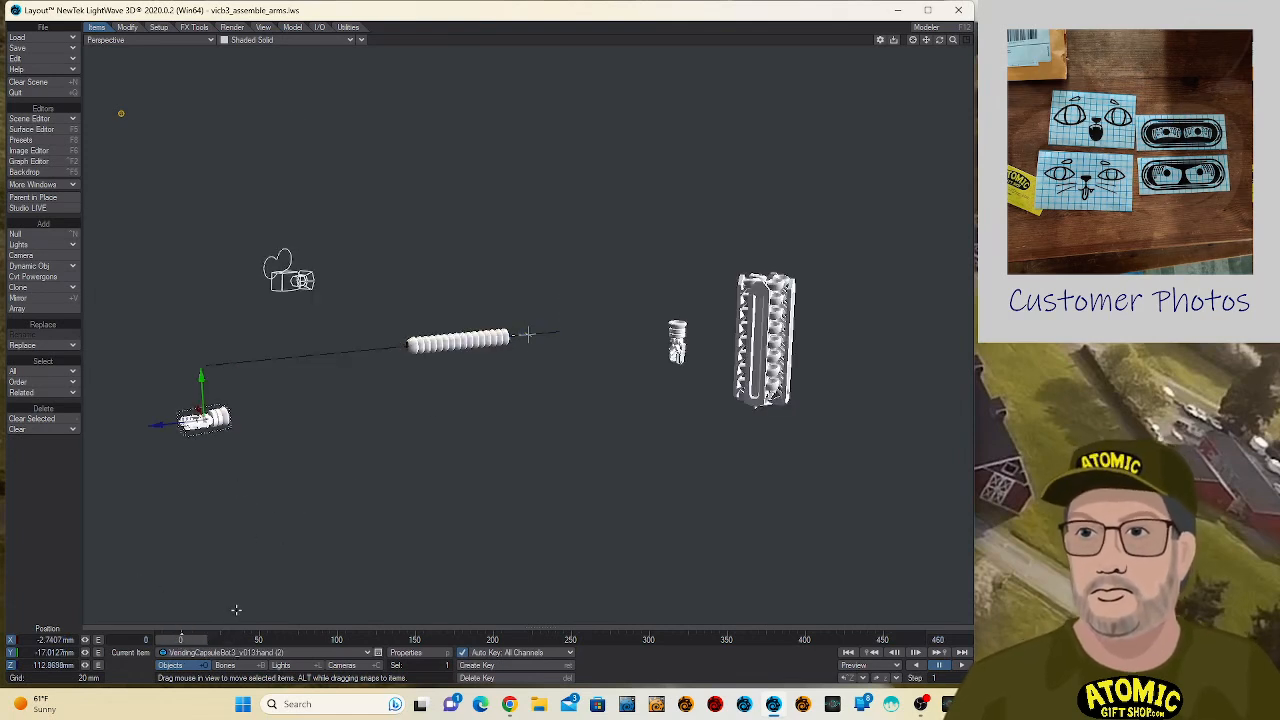
drag(320, 528, 317, 514)
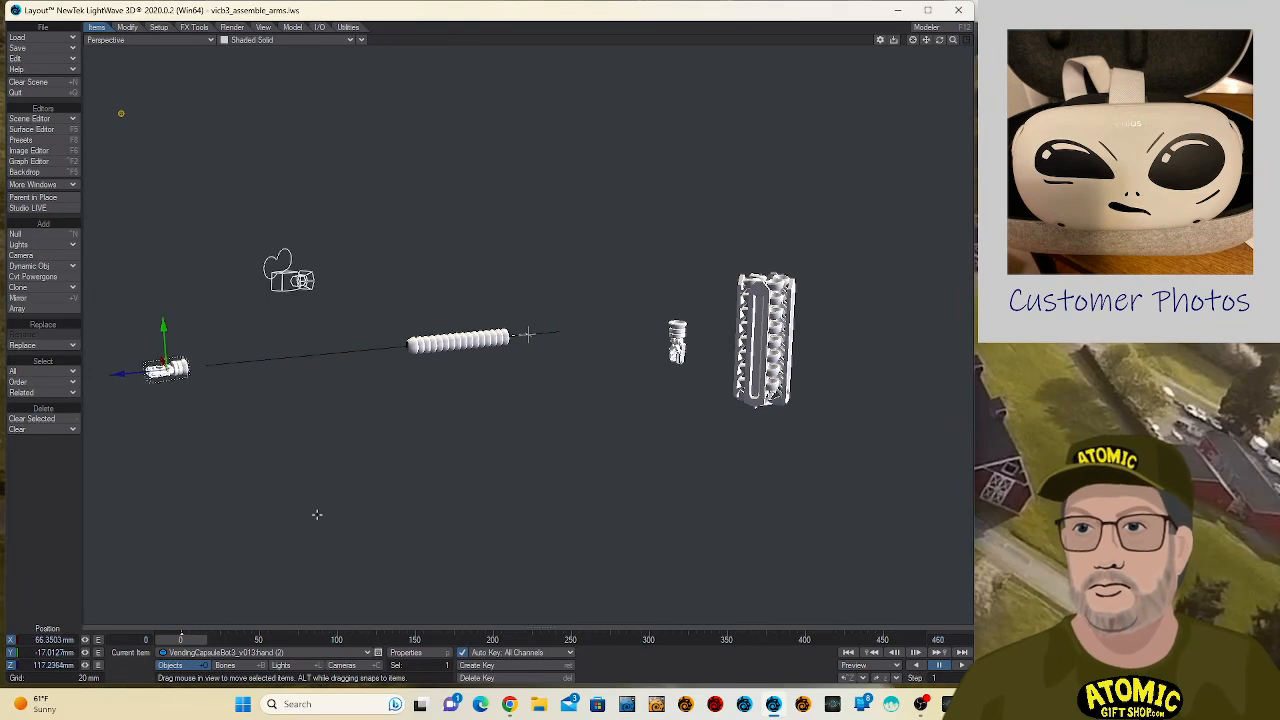
- Record the second hand's pivot rotation and rotate the hand to about -48.5° heading and -6.3° pitch
key(y)
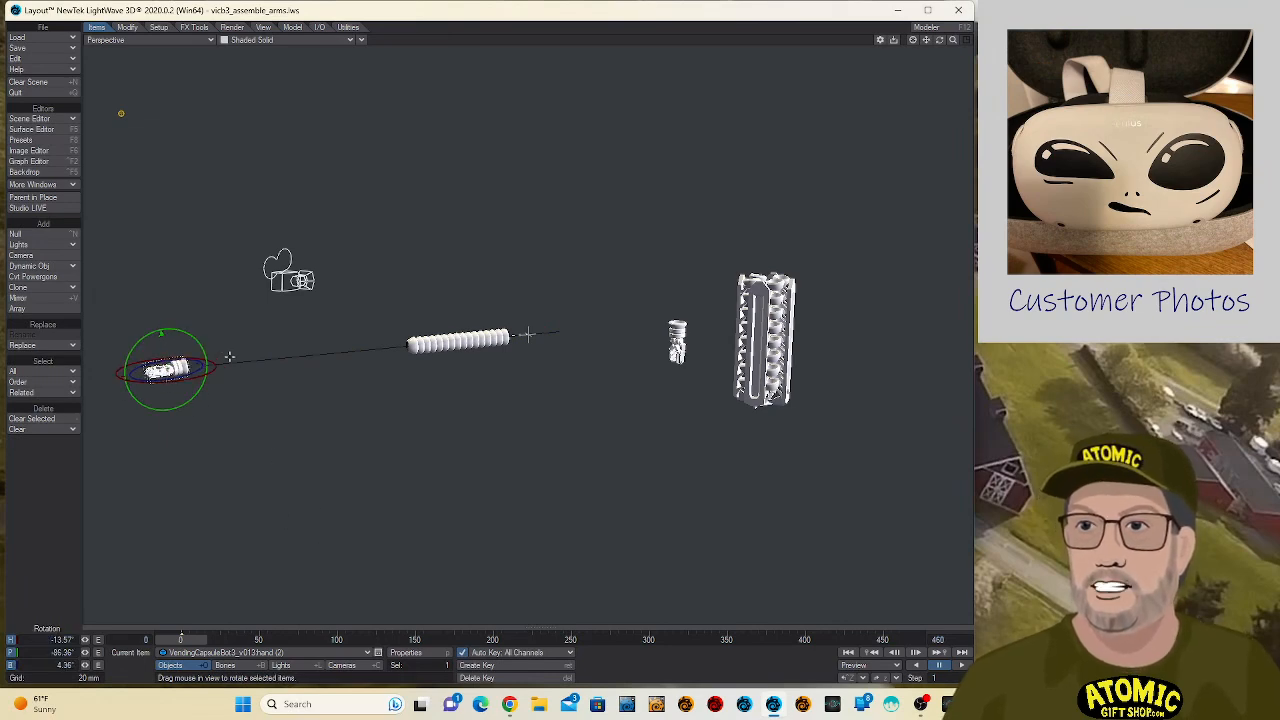
drag(229, 357, 202, 377)
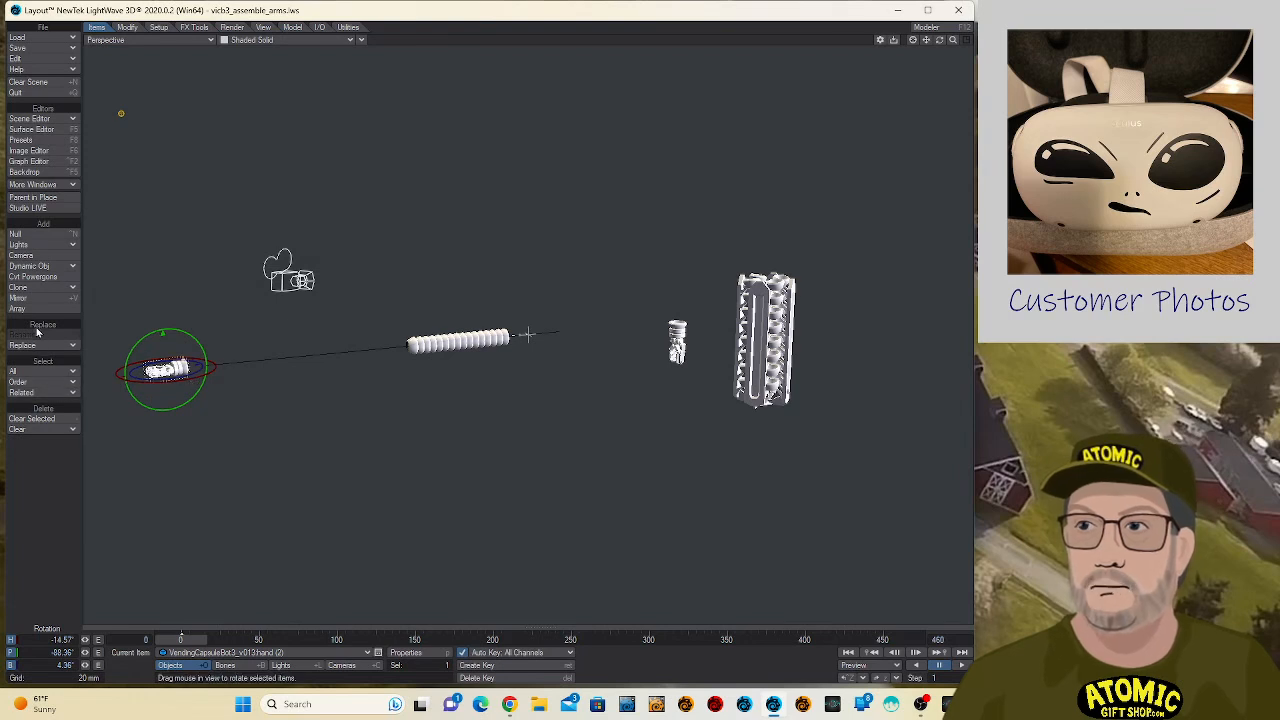
key(shift+p)
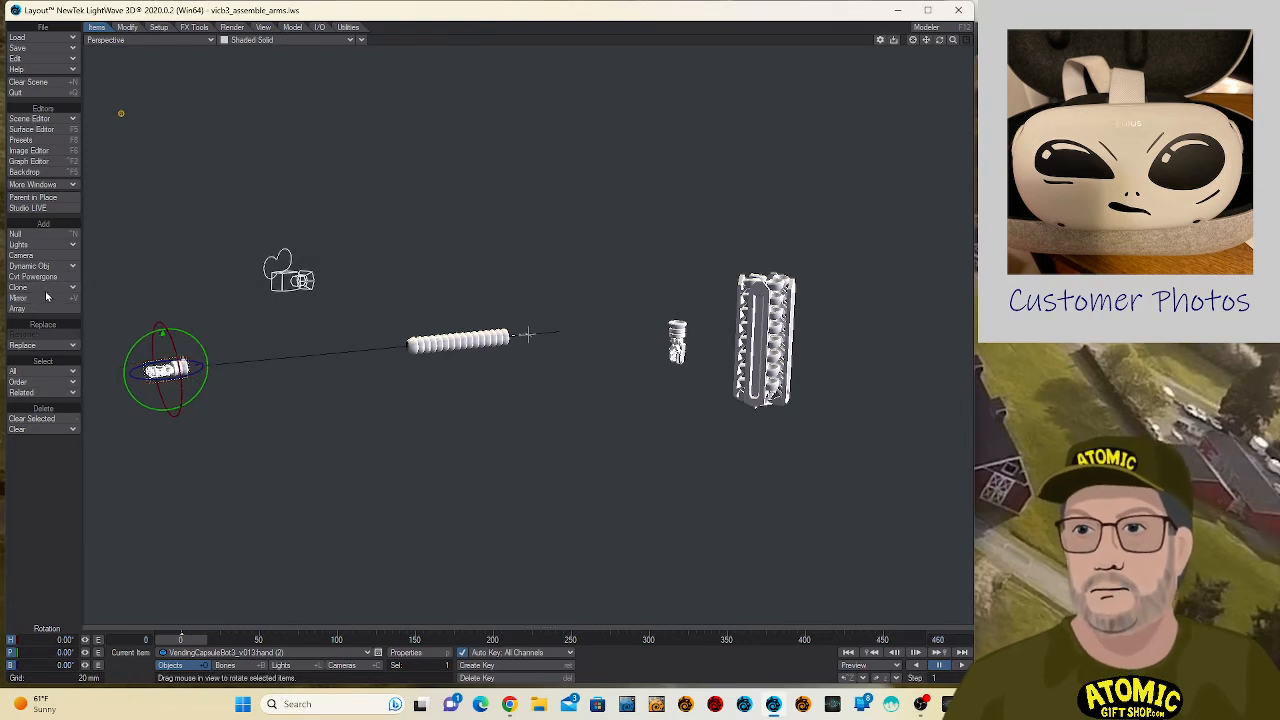
drag(360, 400, 363, 394)
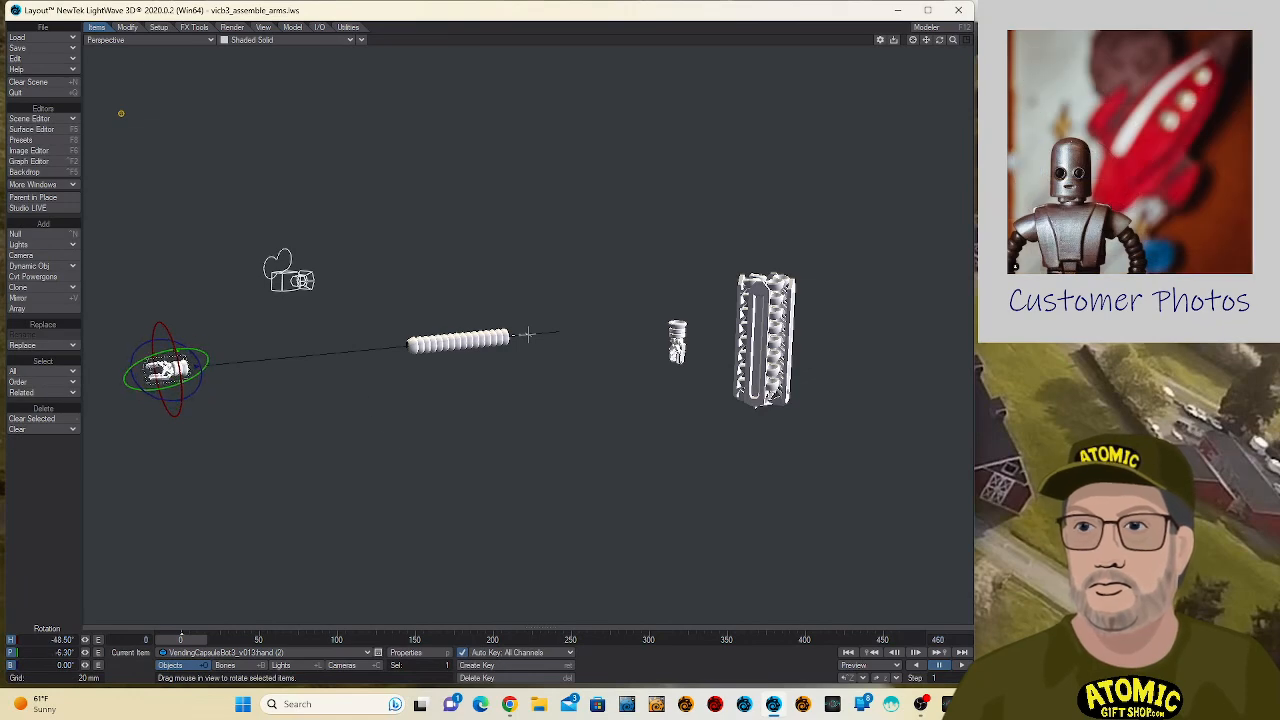
- Match the selected camera to the perspective viewport's close view of the second hand
key(shift+c)
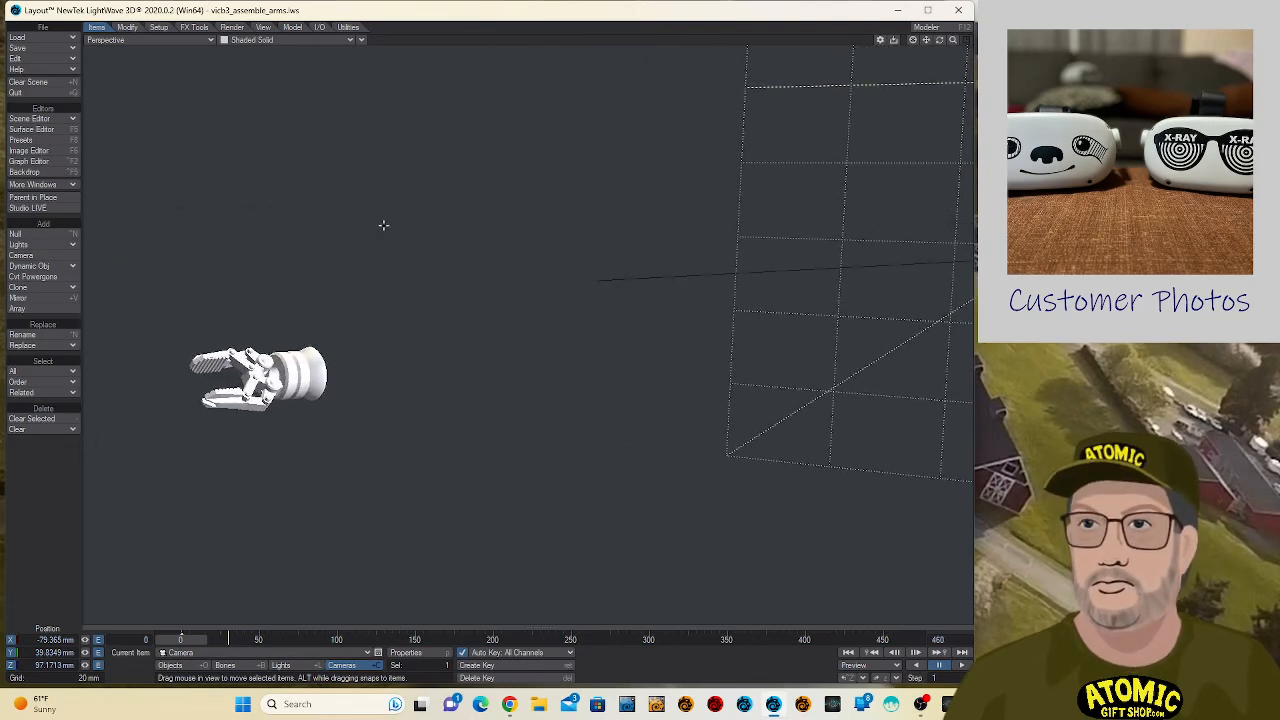
click(361, 40)
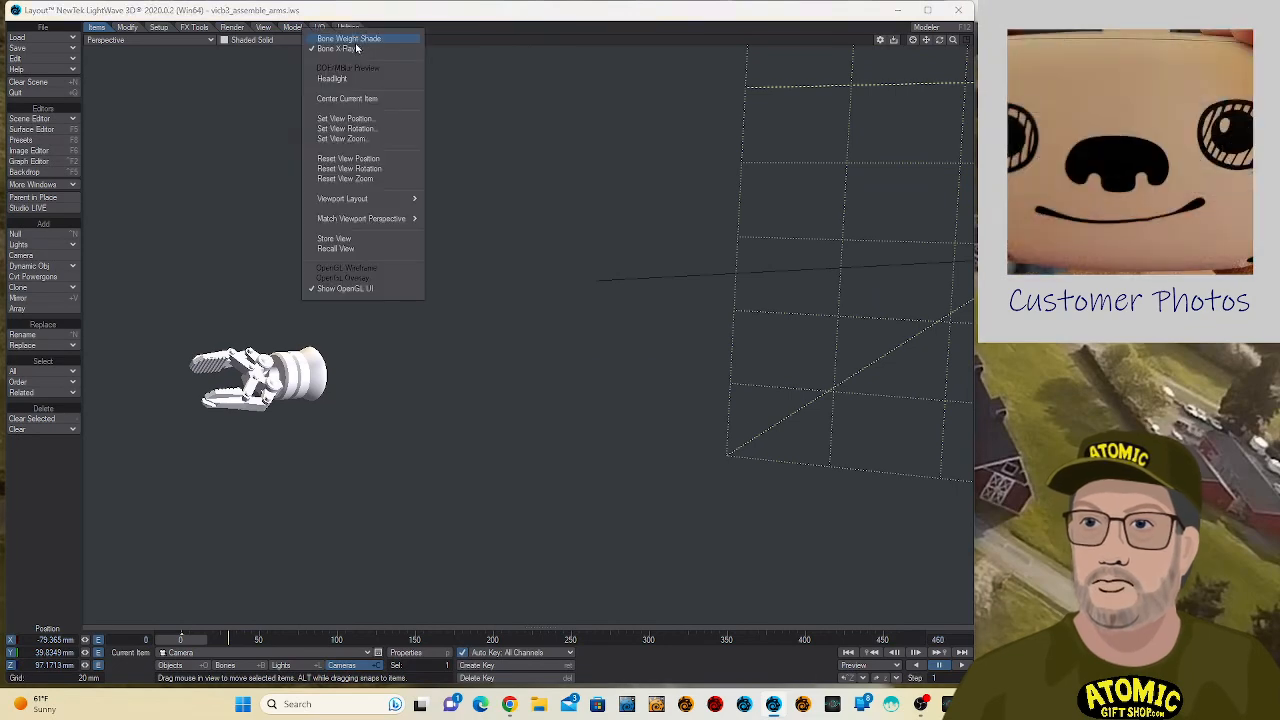
mouse_move(412, 220)
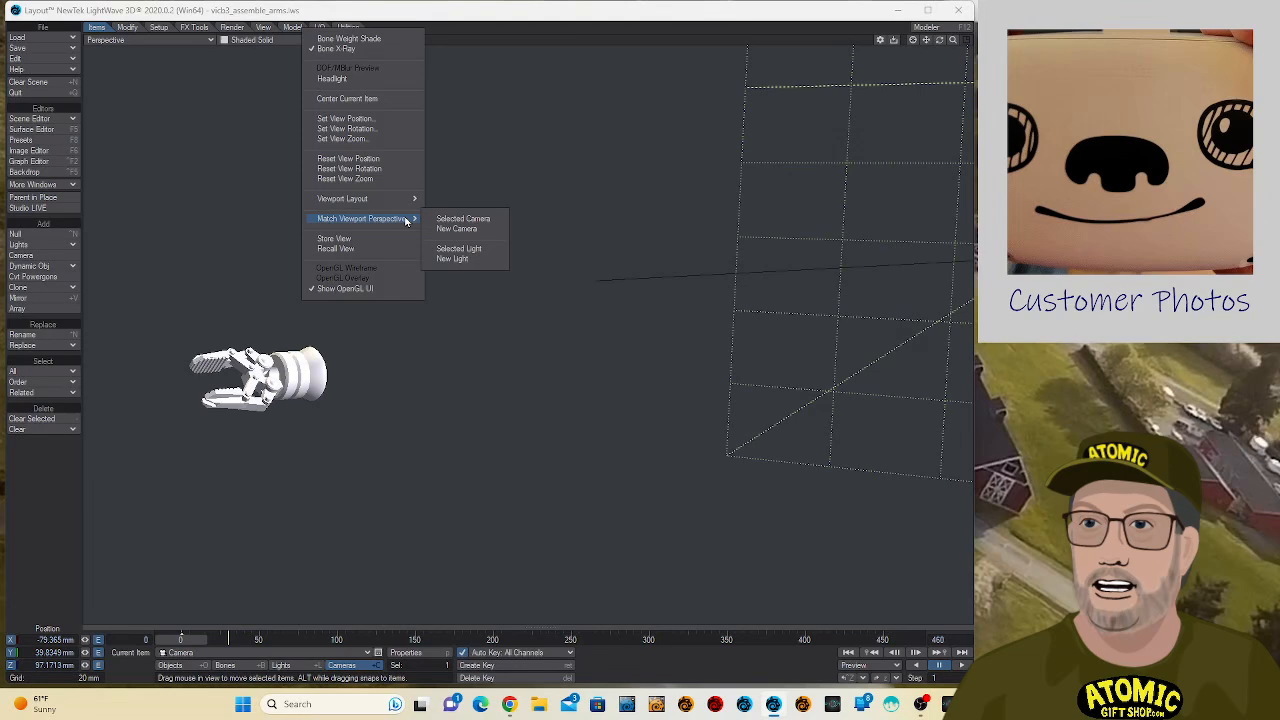
click(478, 218)
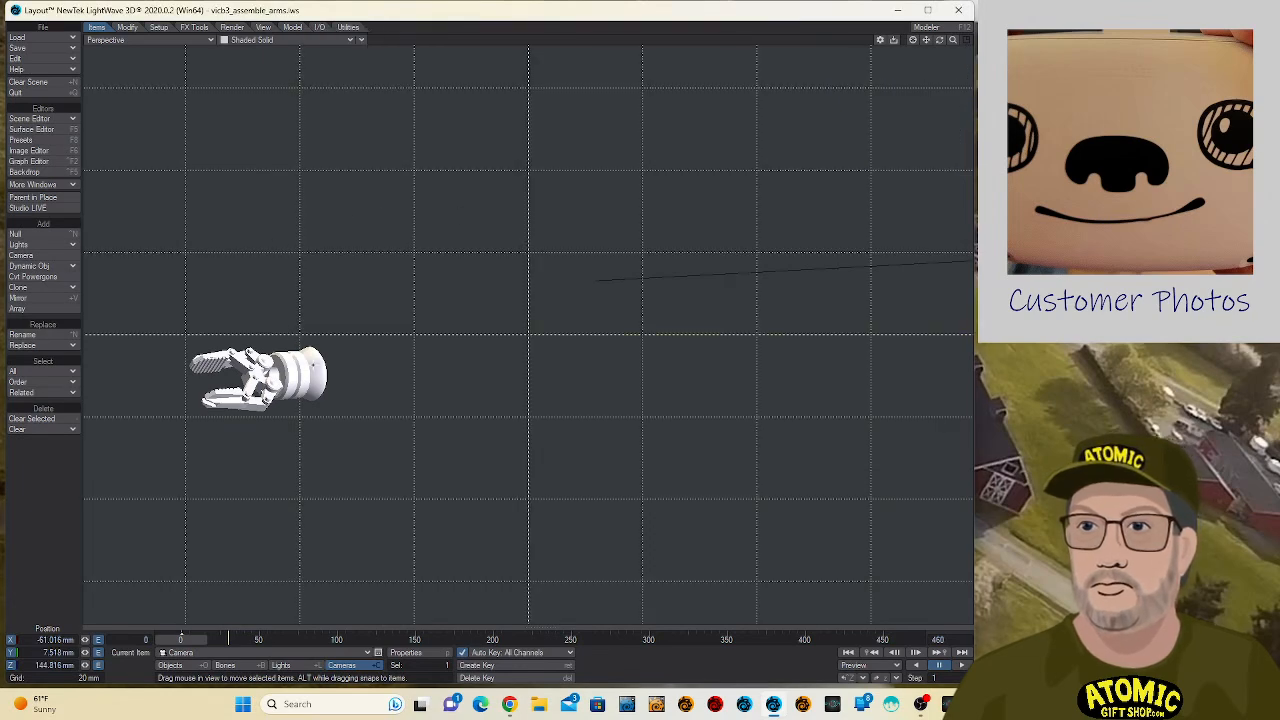
- Set the second hand's X and Y positions to 0 at frame 0
click(258, 378)
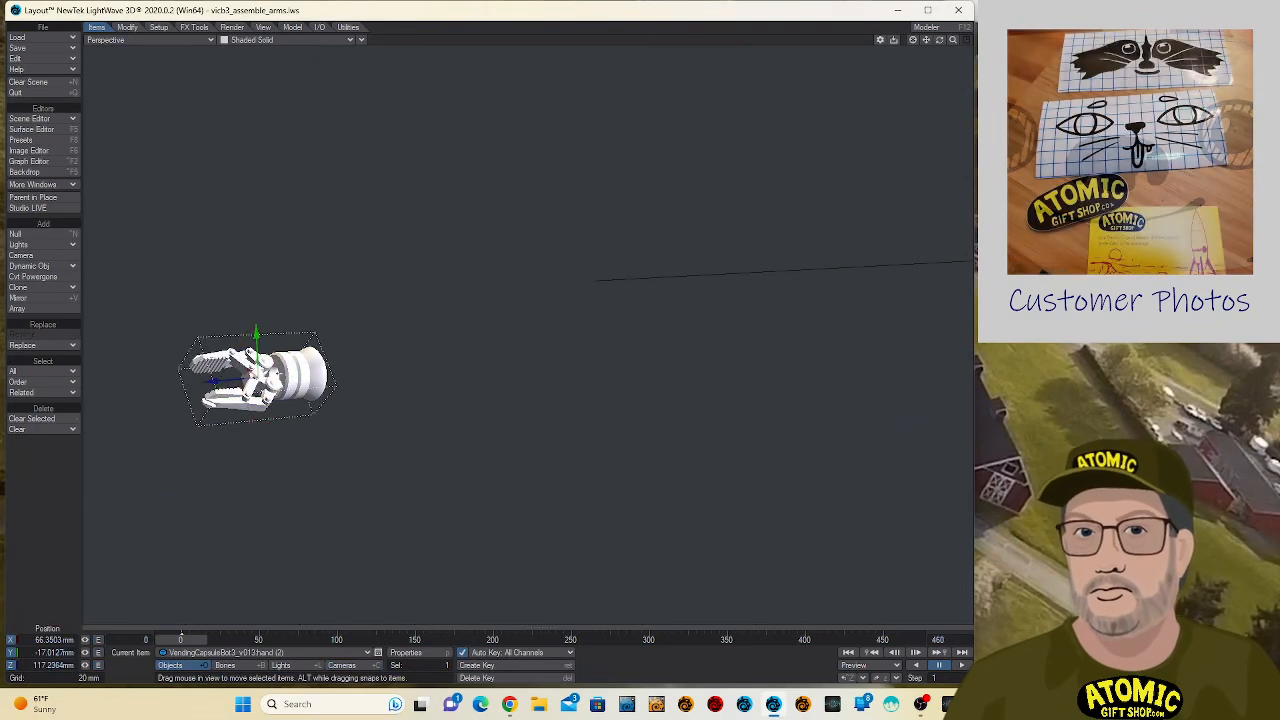
click(33, 640)
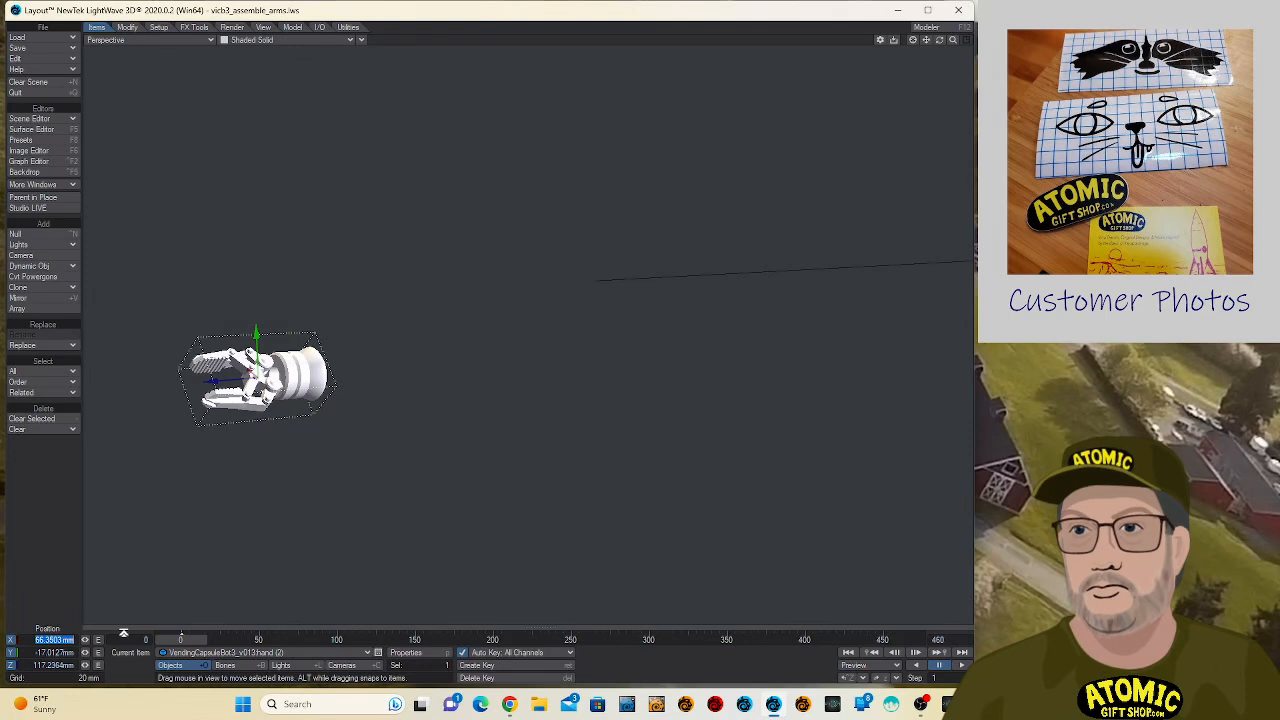
text(0)
key(Tab)
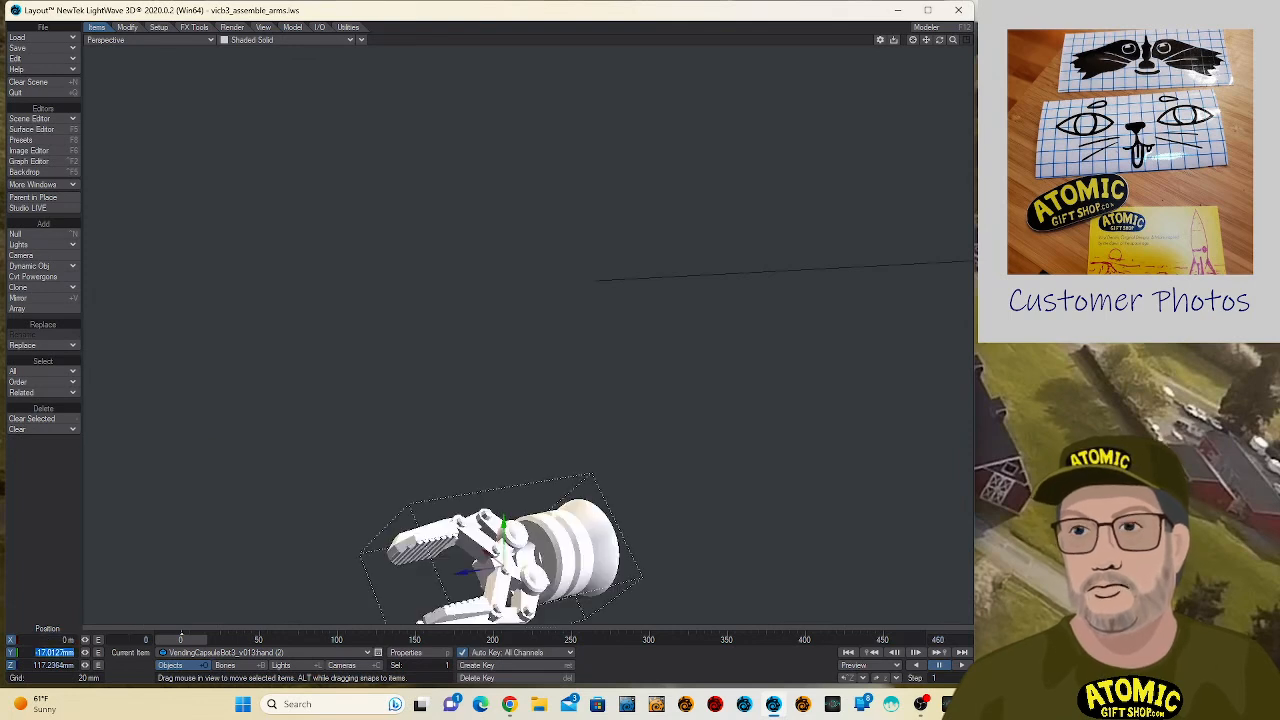
key(Tab)
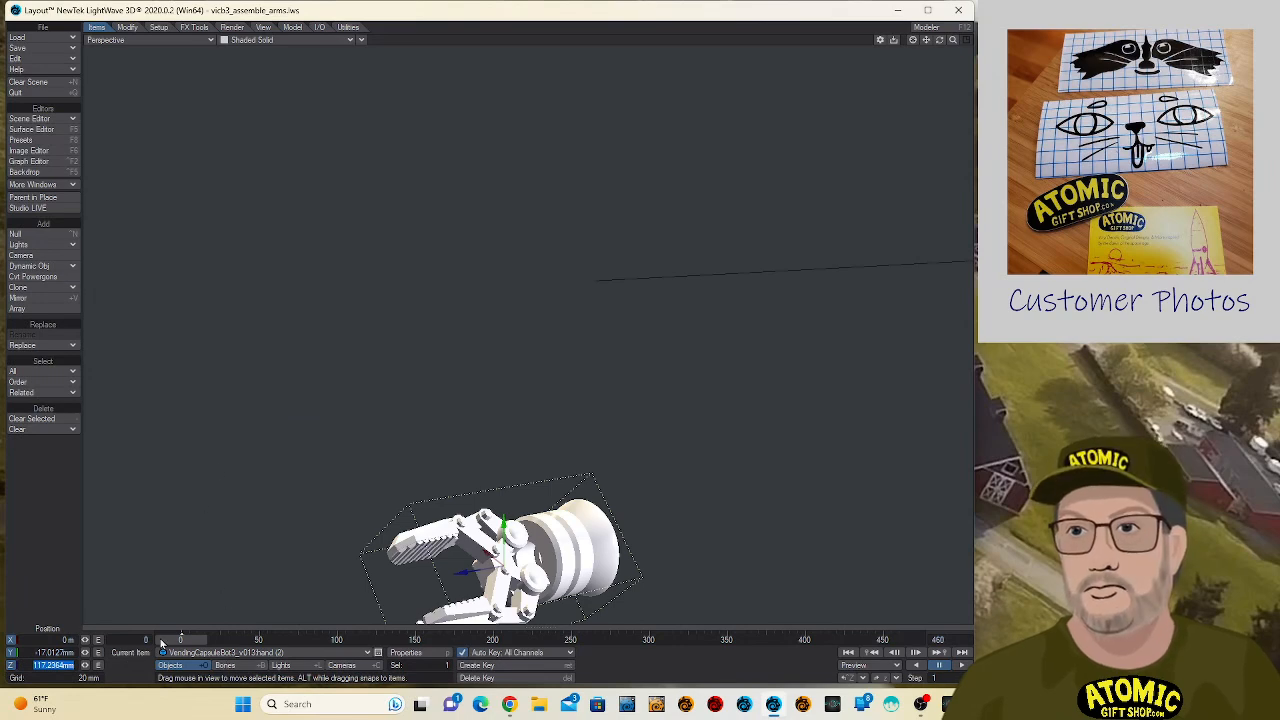
key(shift+Tab)
text(0)
key(Tab)
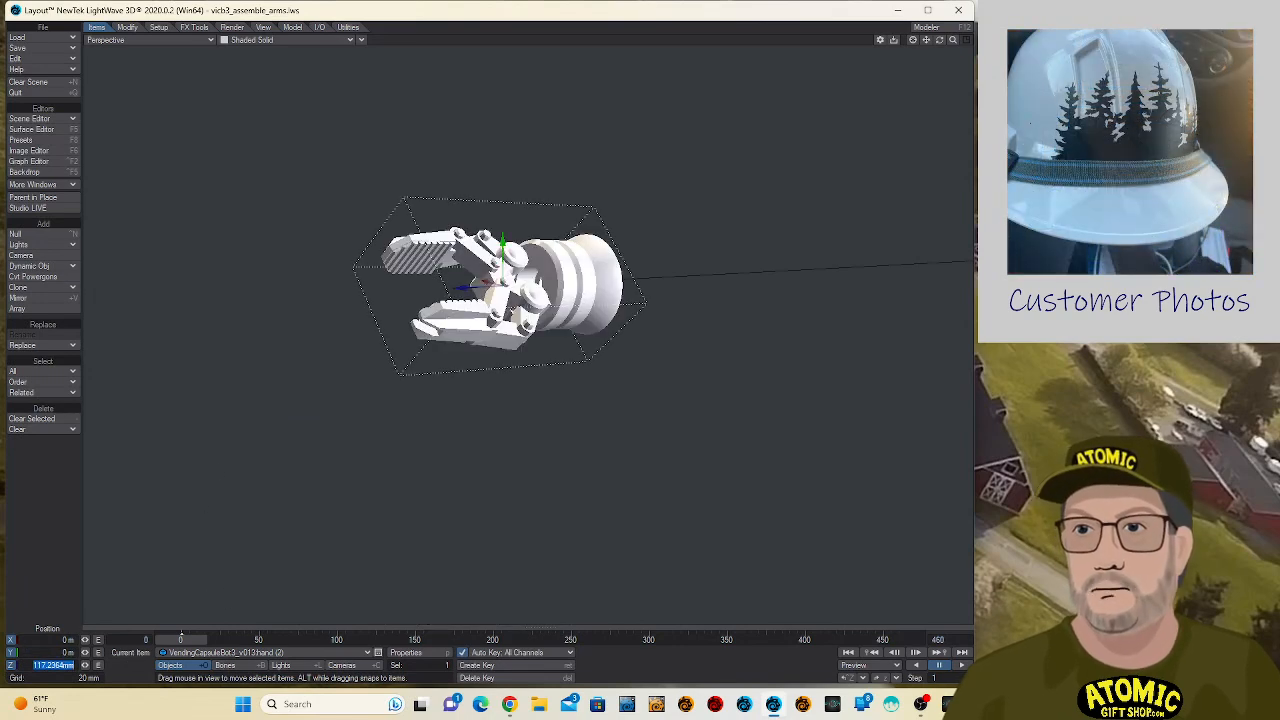
- Shift the second hand to about 7.3 mm on X, and at frame 462 to about 123.5 mm on Z
drag(485, 281, 439, 270)
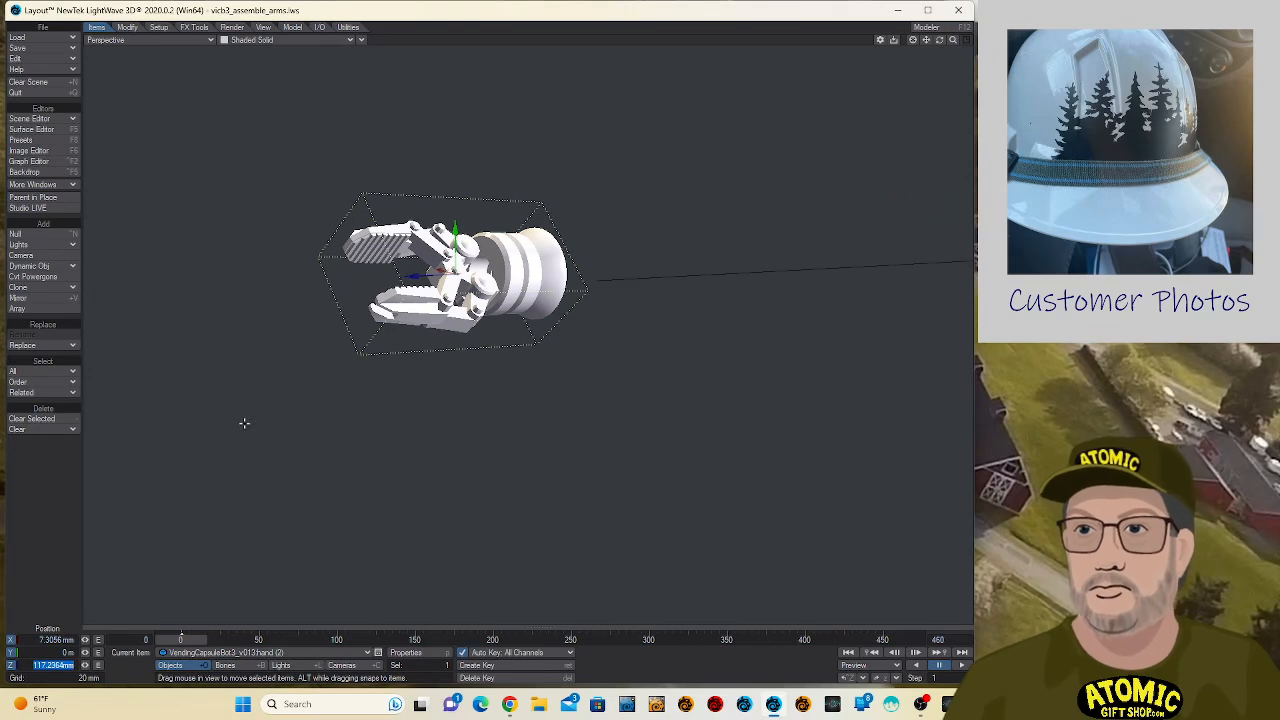
key(Return)
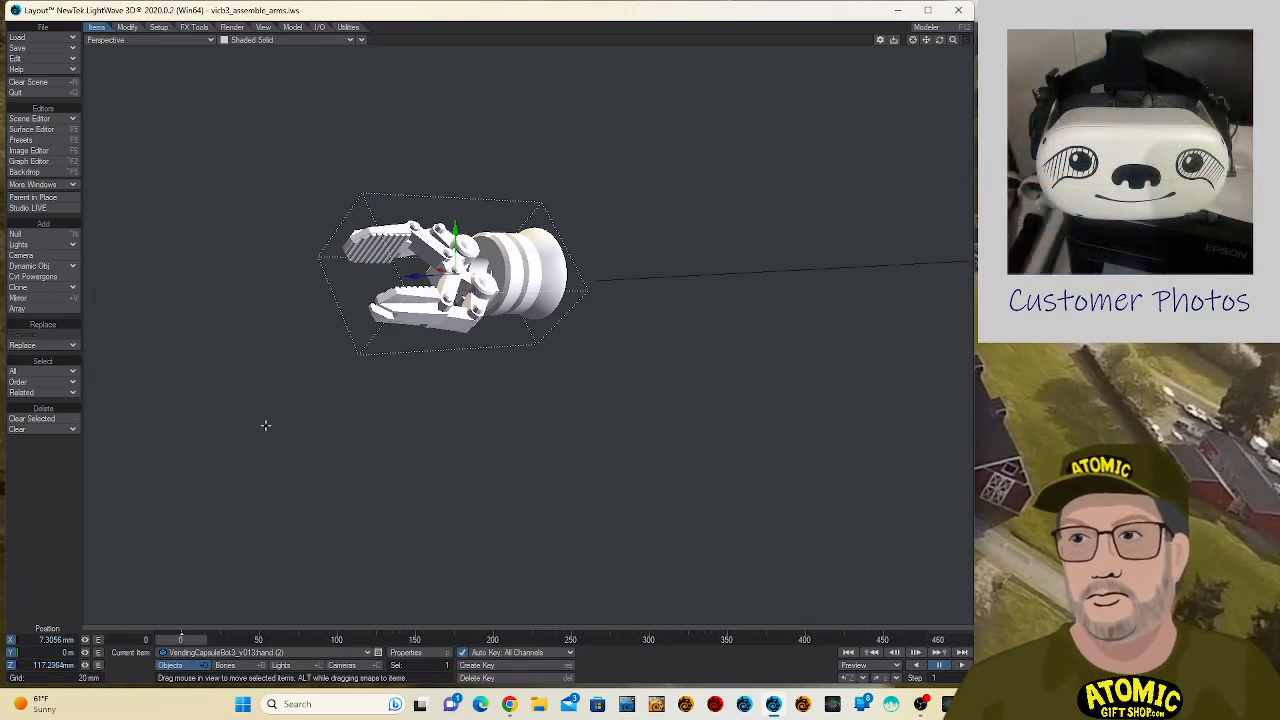
key(shift+Right)
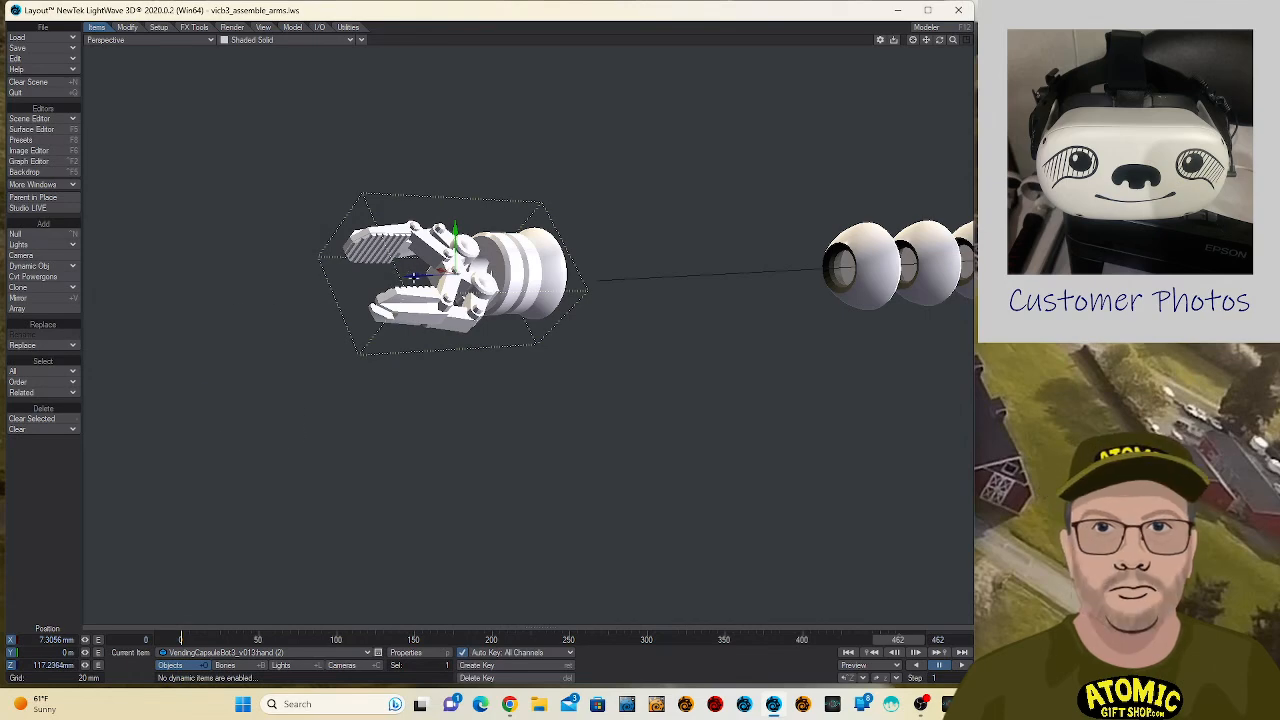
key(ctrl+z)
key(z)
drag(411, 280, 640, 268)
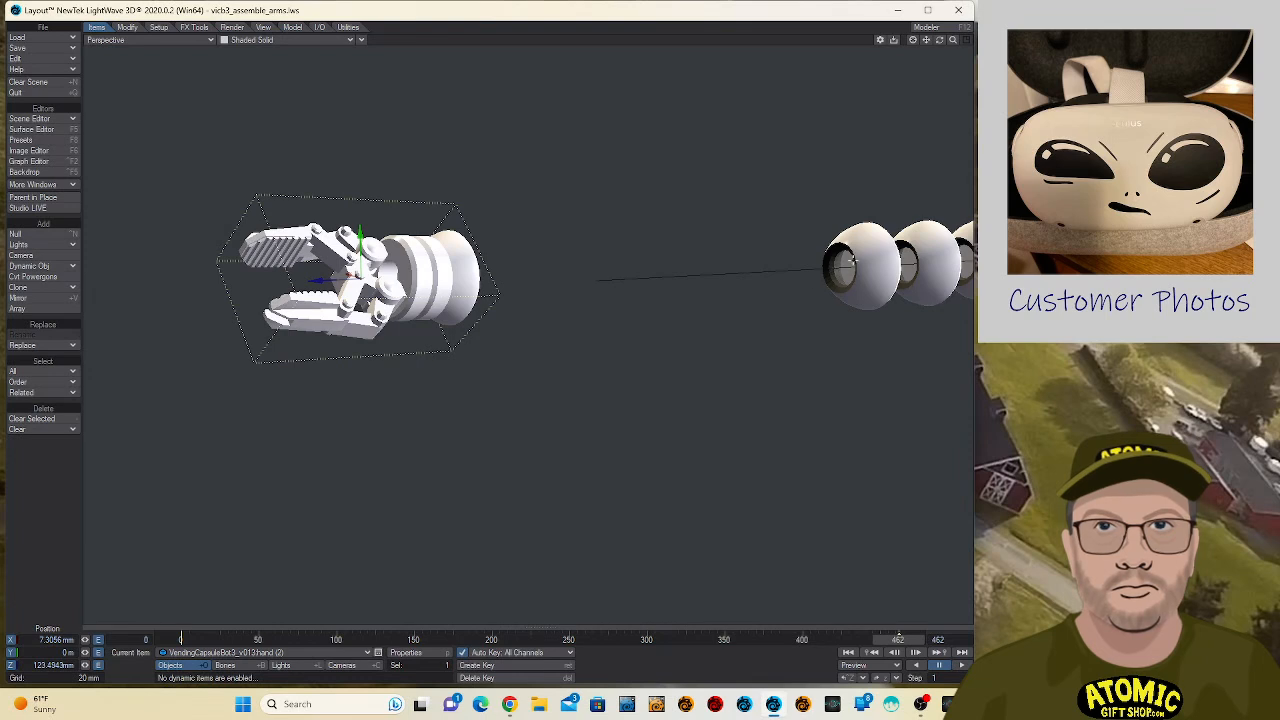
- Add a Morph Mixer modifier to armsegment:wire and open its morph controls
click(680, 277)
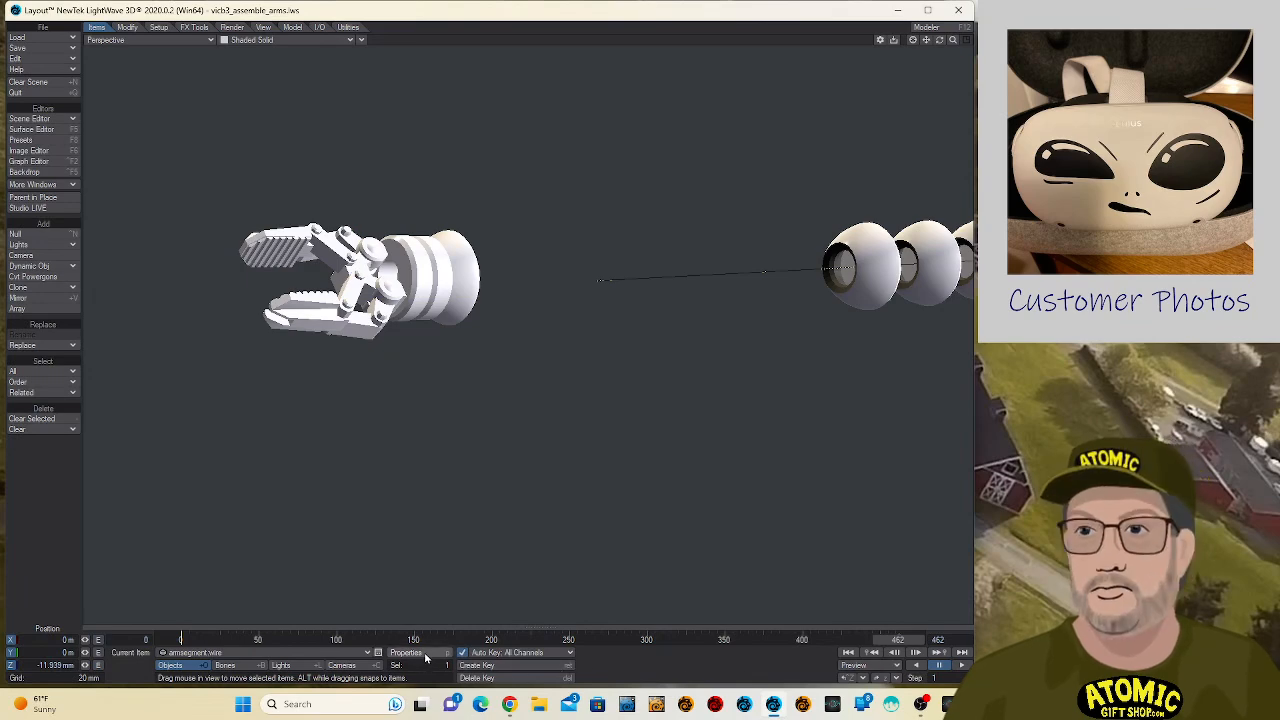
click(426, 656)
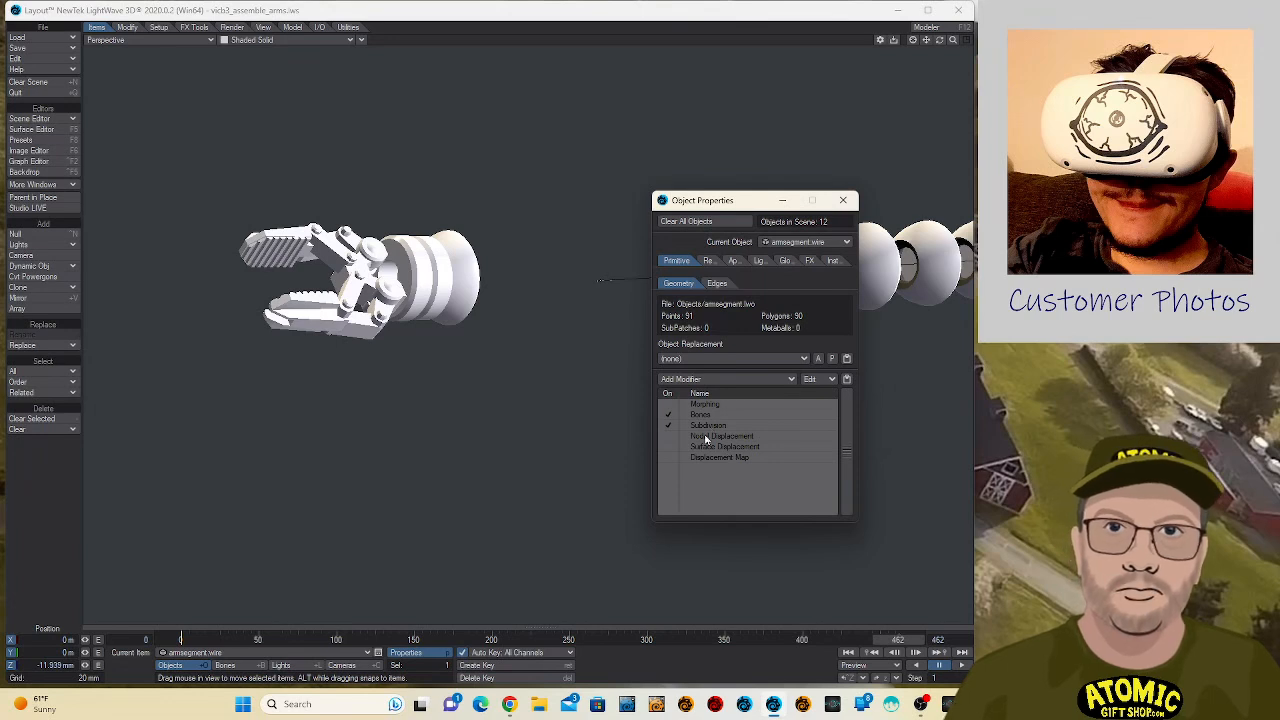
click(735, 381)
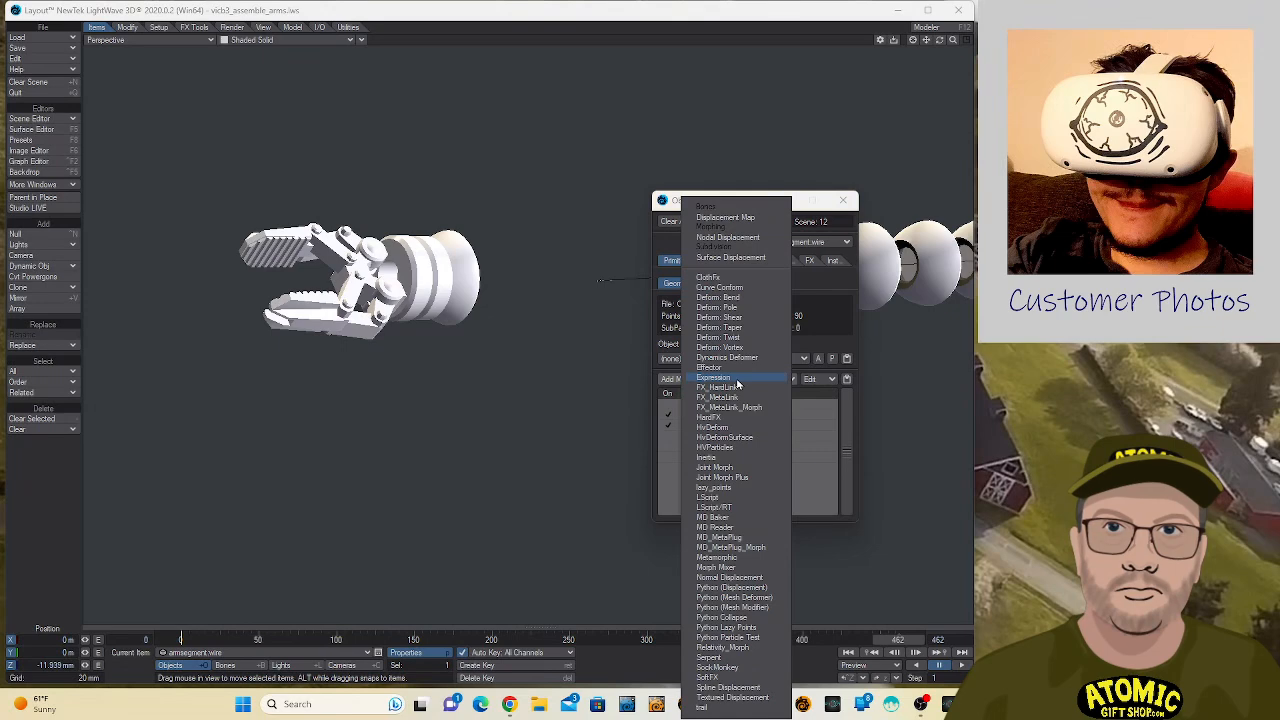
click(760, 567)
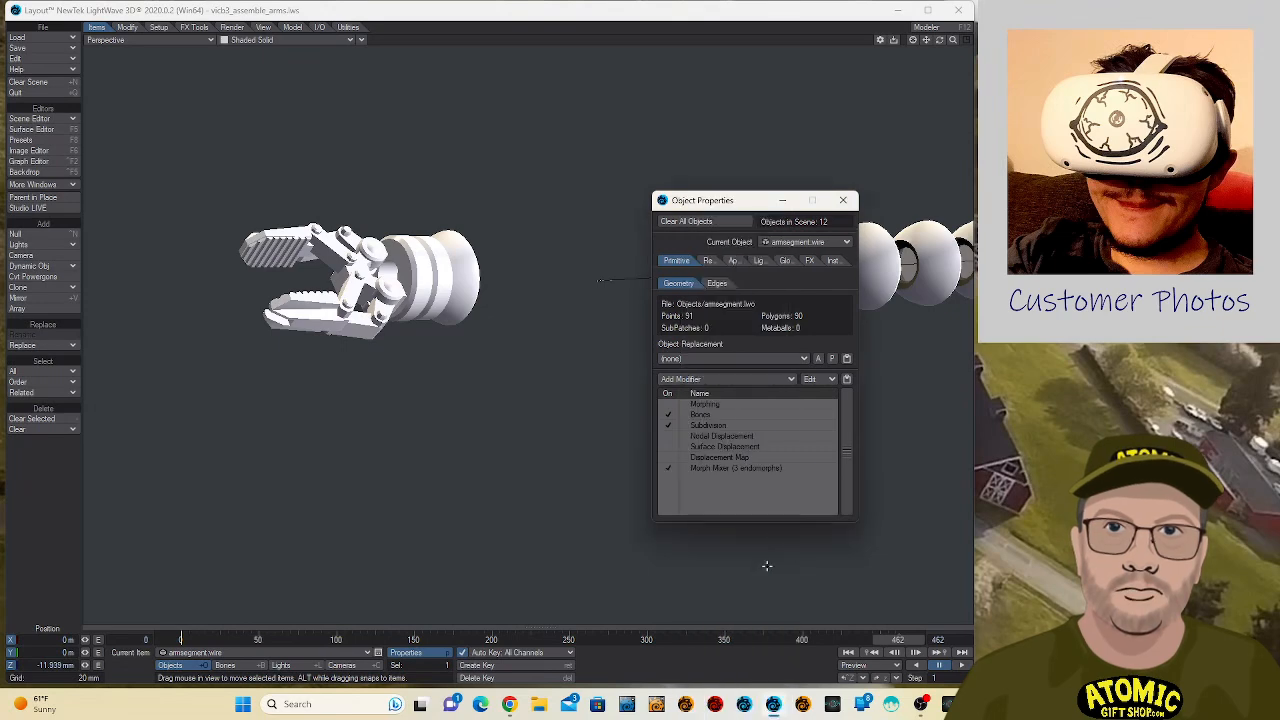
double_click(736, 467)
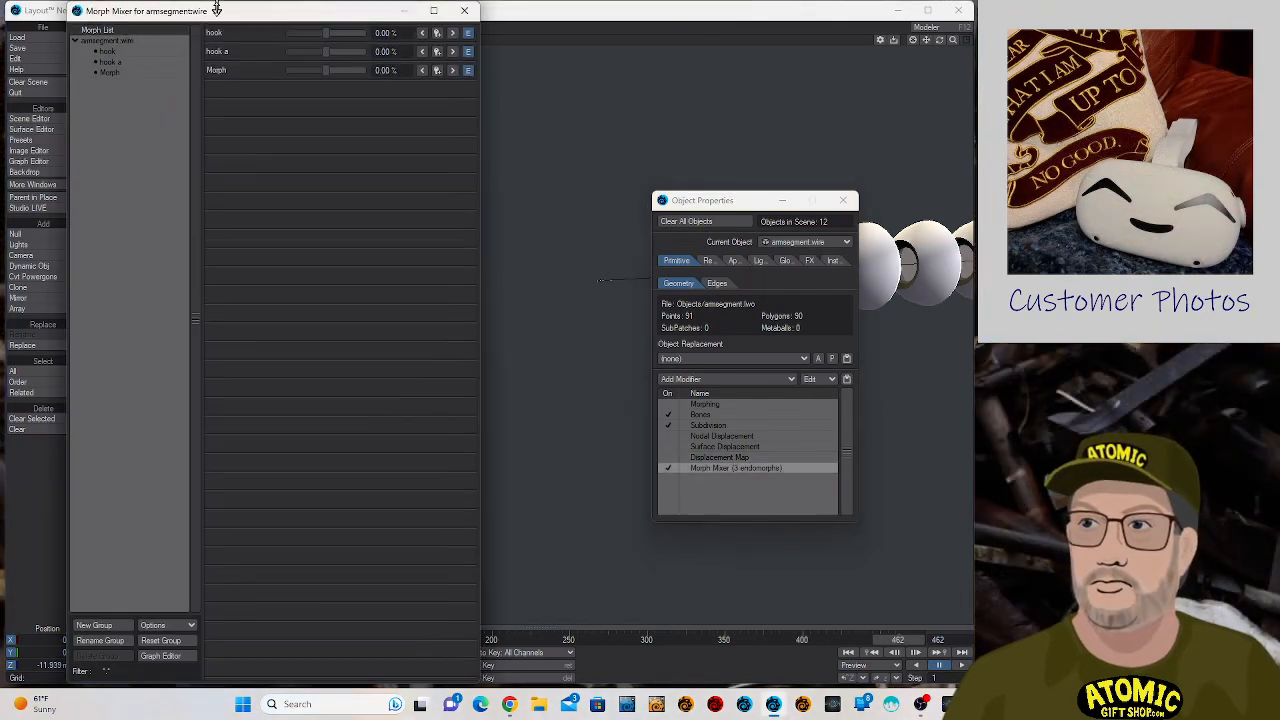
- Set the wire's hook a morph to 100% and switch the viewport to VPR rendering with both dialogs moved aside
drag(220, 12, 220, 450)
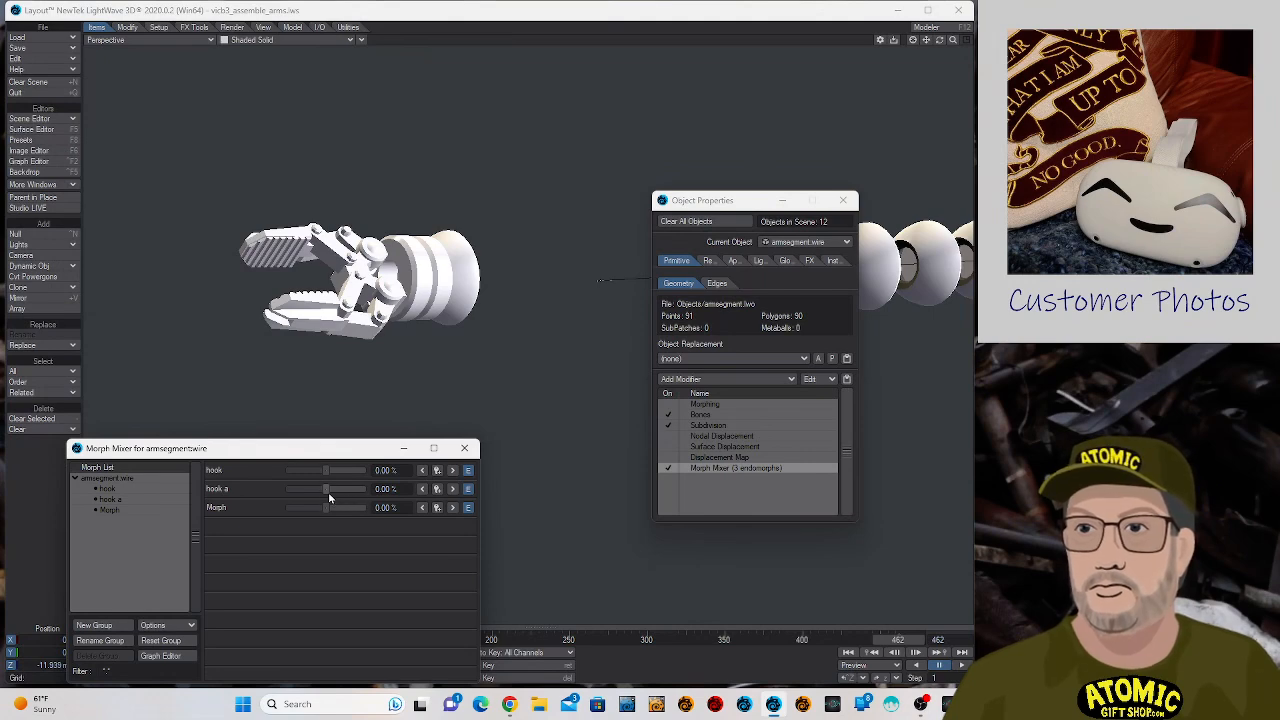
drag(327, 491, 364, 490)
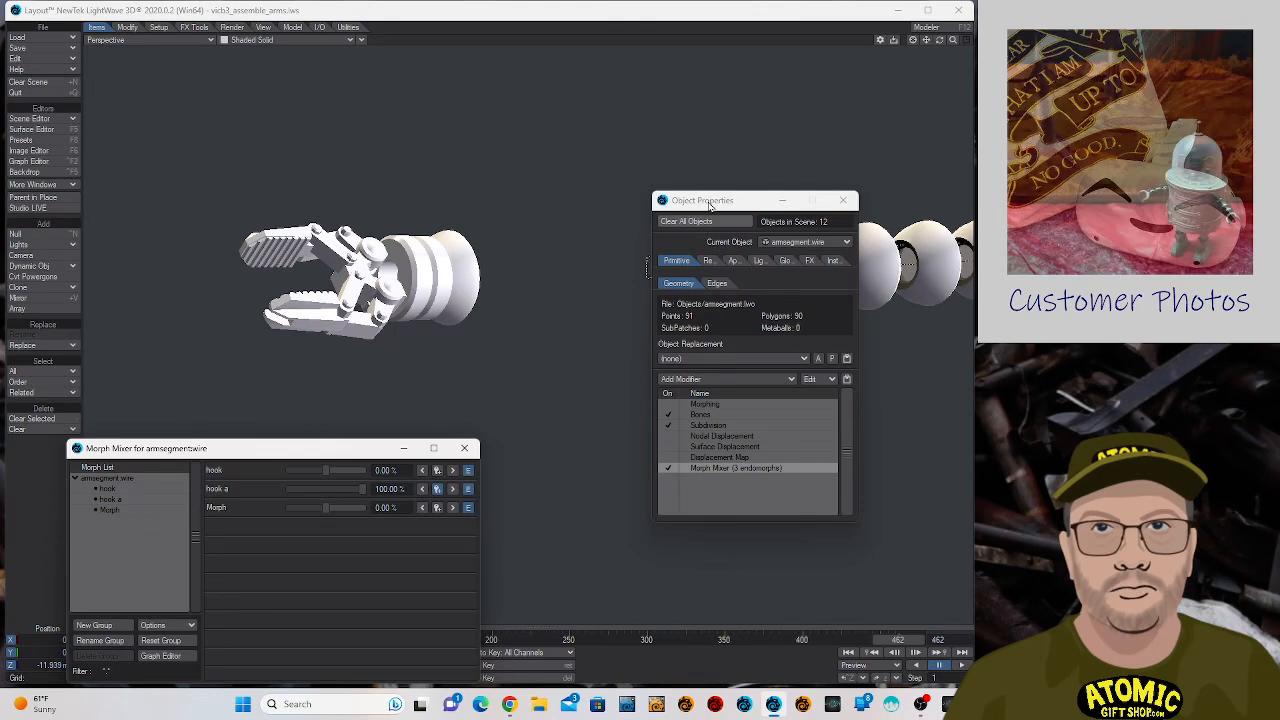
drag(710, 205, 969, 200)
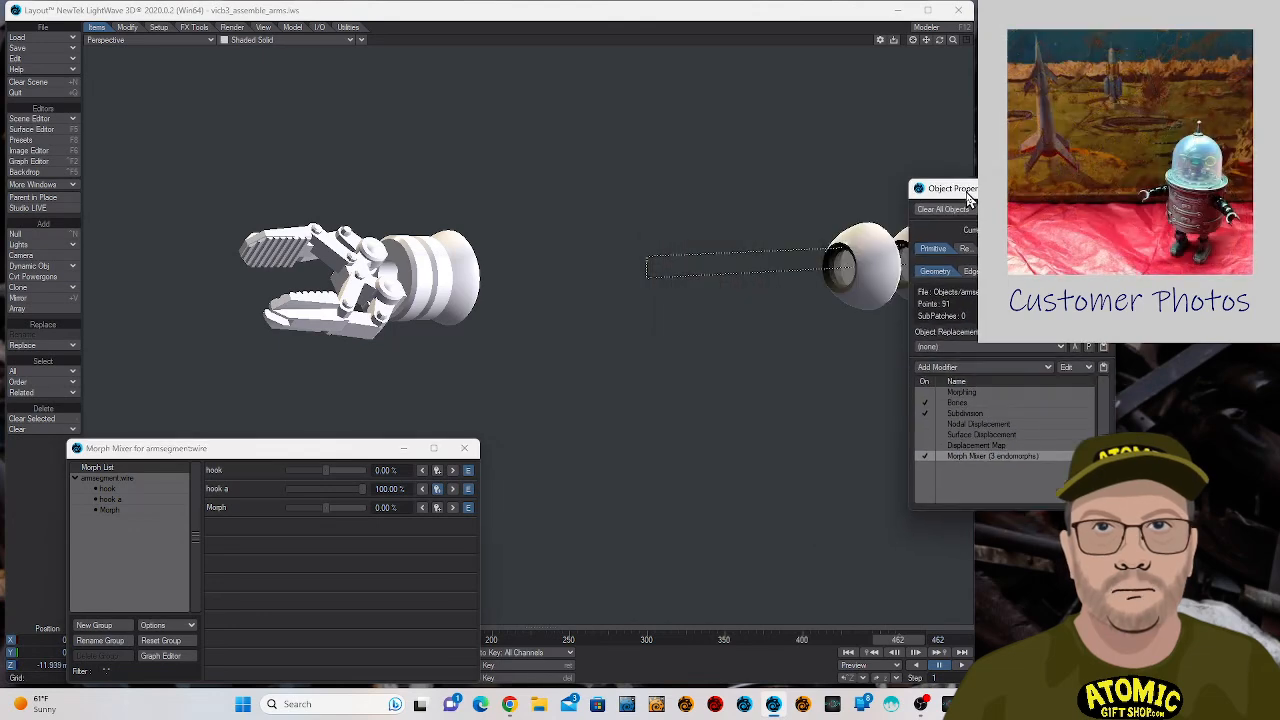
click(251, 41)
click(245, 97)
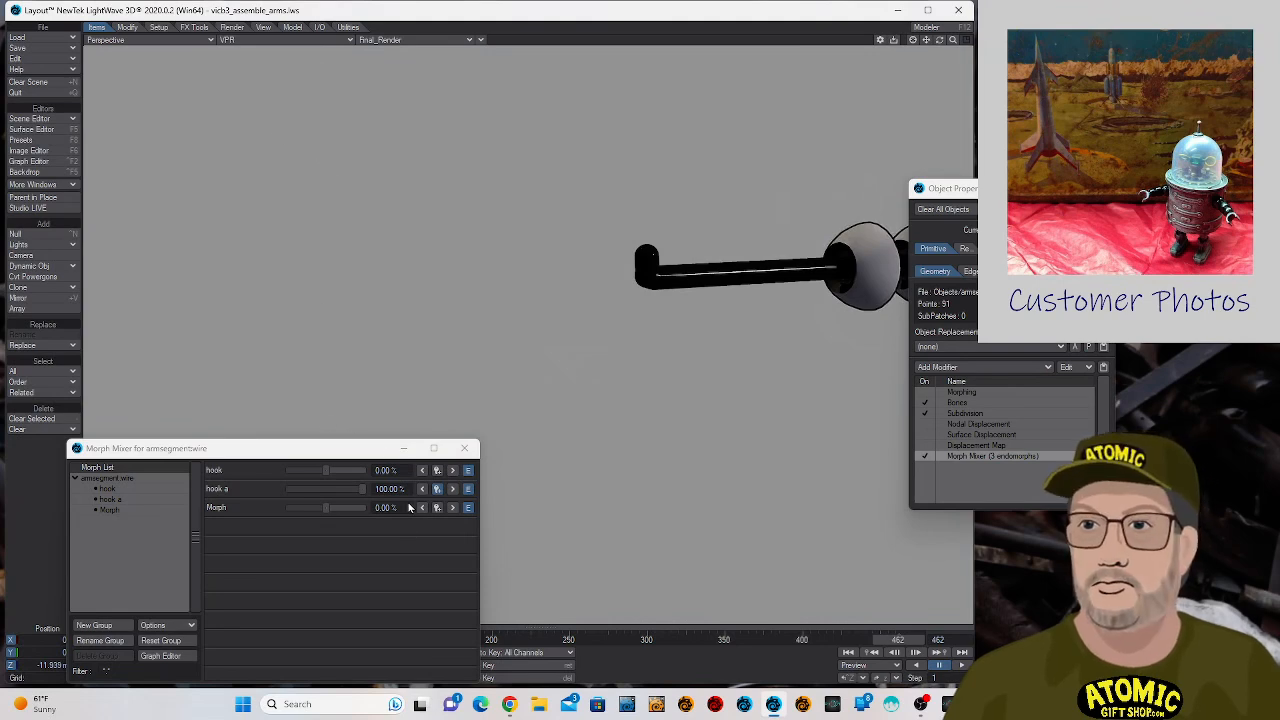
- Test the wire's Morph endomorph at 100%, finishing with hook at 1%, hook a at 5% and Morph at 3%
drag(362, 489, 417, 511)
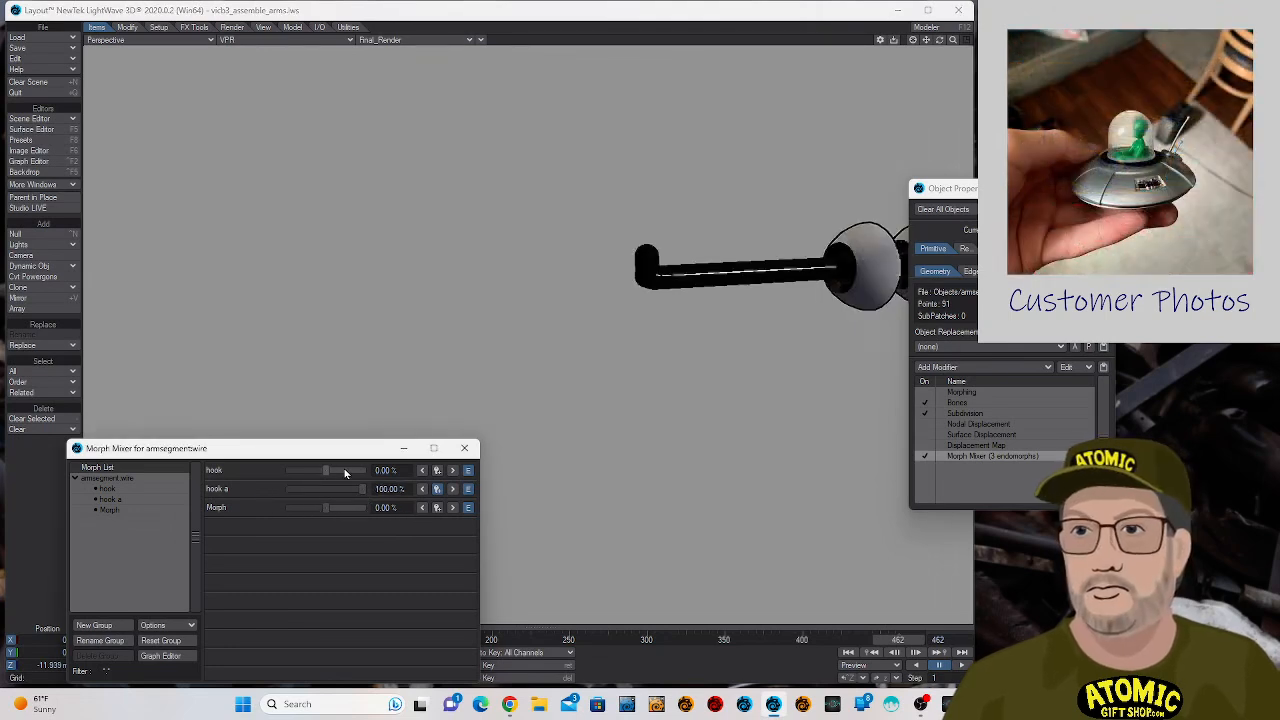
mouse_move(331, 474)
mouse_down()
mouse_move(400, 487)
mouse_move(330, 497)
mouse_move(363, 509)
mouse_move(391, 492)
mouse_move(329, 481)
mouse_move(334, 492)
mouse_up()
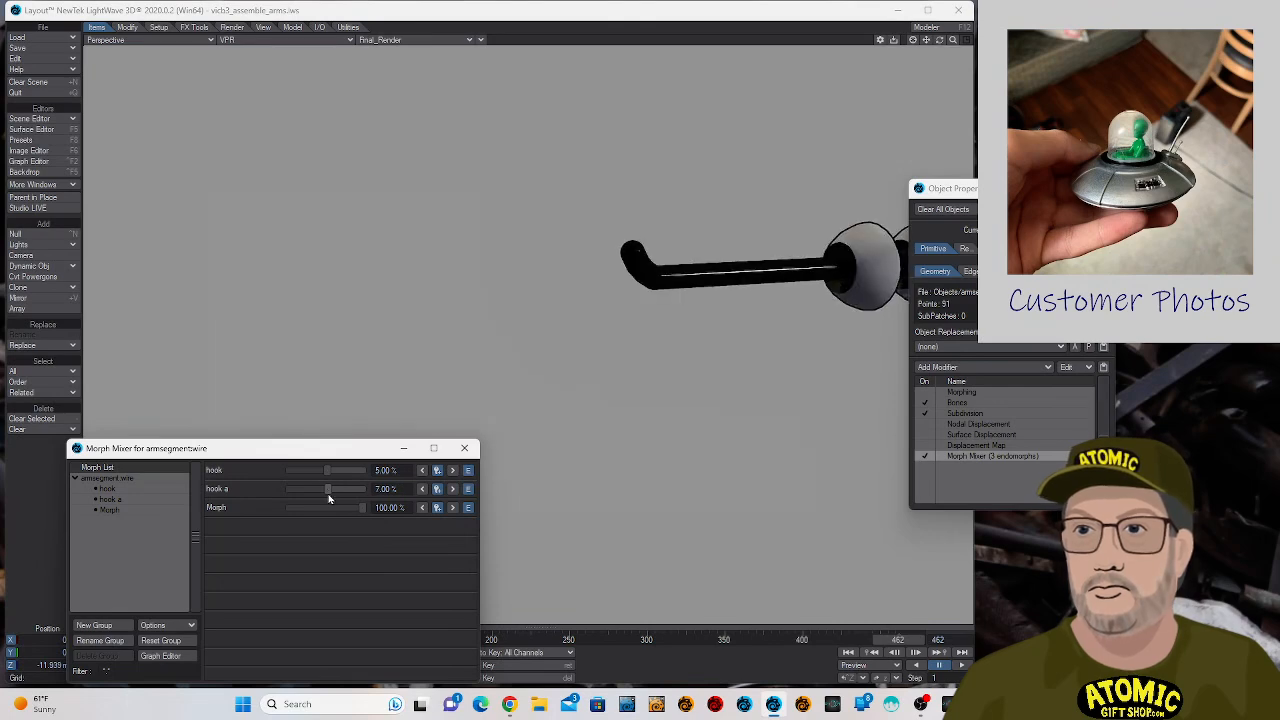
mouse_move(329, 489)
mouse_down()
mouse_move(307, 472)
mouse_move(326, 471)
mouse_up()
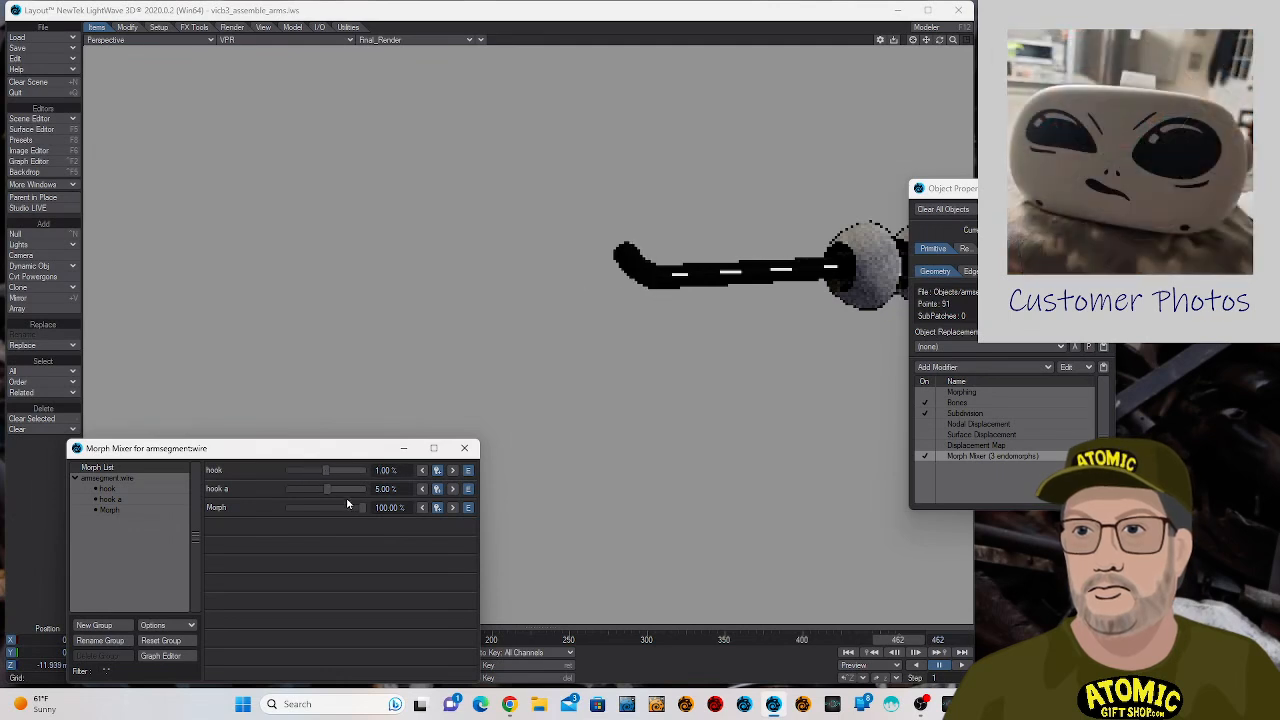
drag(364, 509, 325, 509)
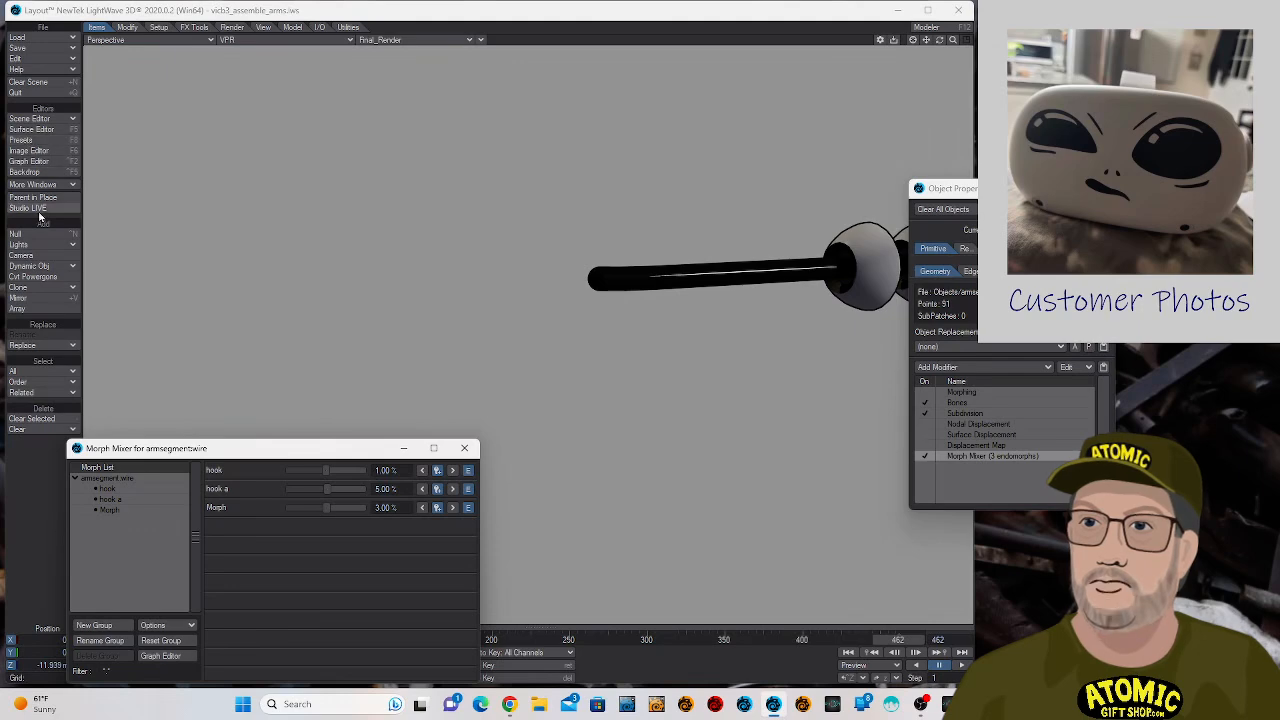
click(126, 27)
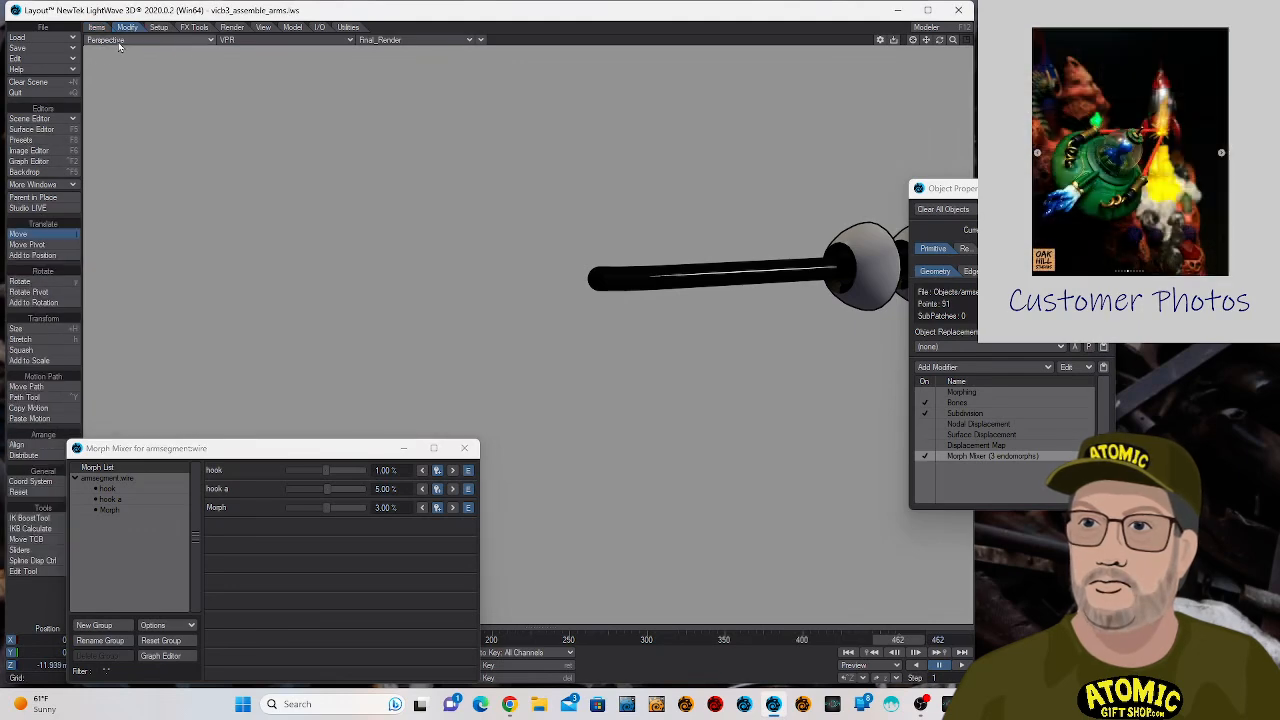
click(37, 119)
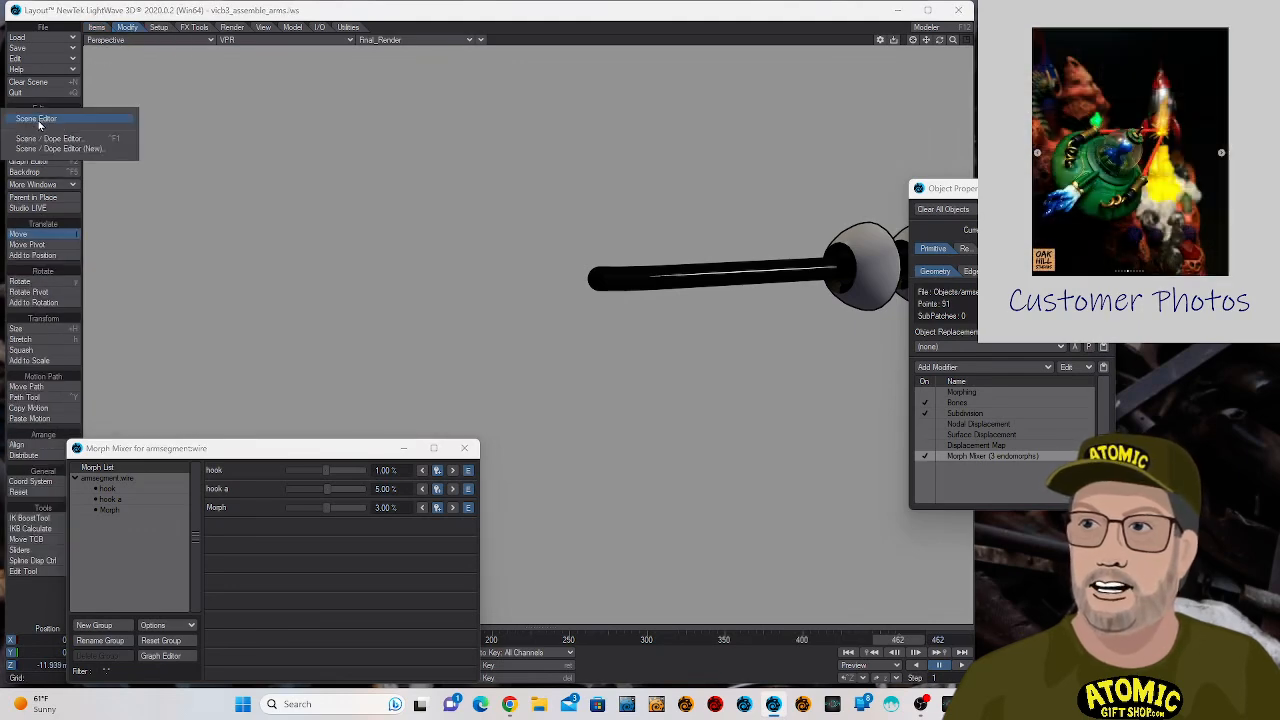
click(35, 126)
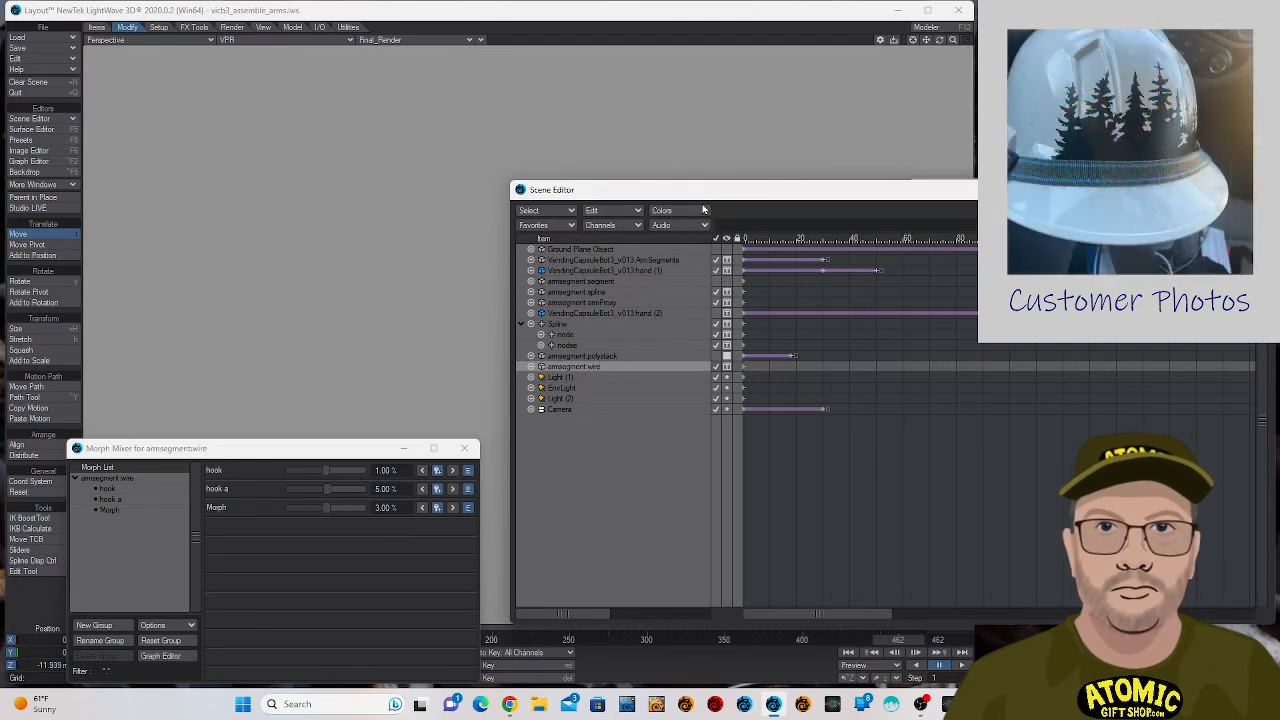
drag(710, 197, 713, 201)
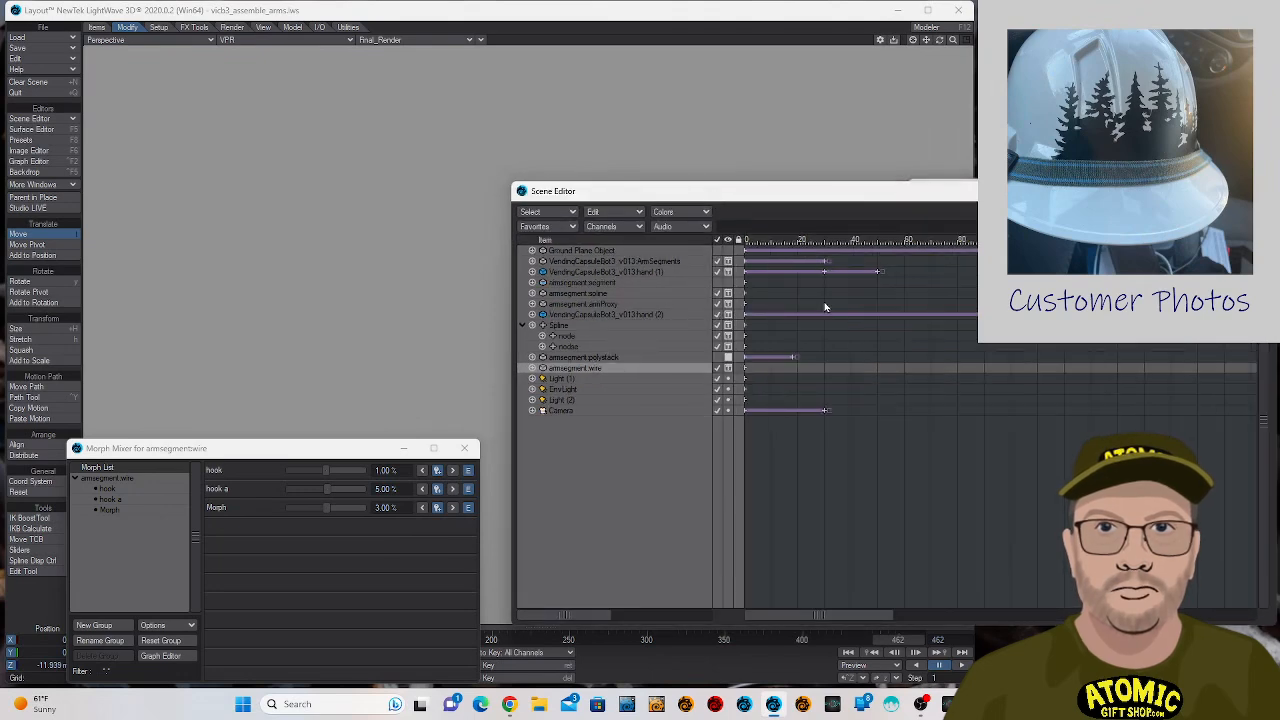
click(1257, 191)
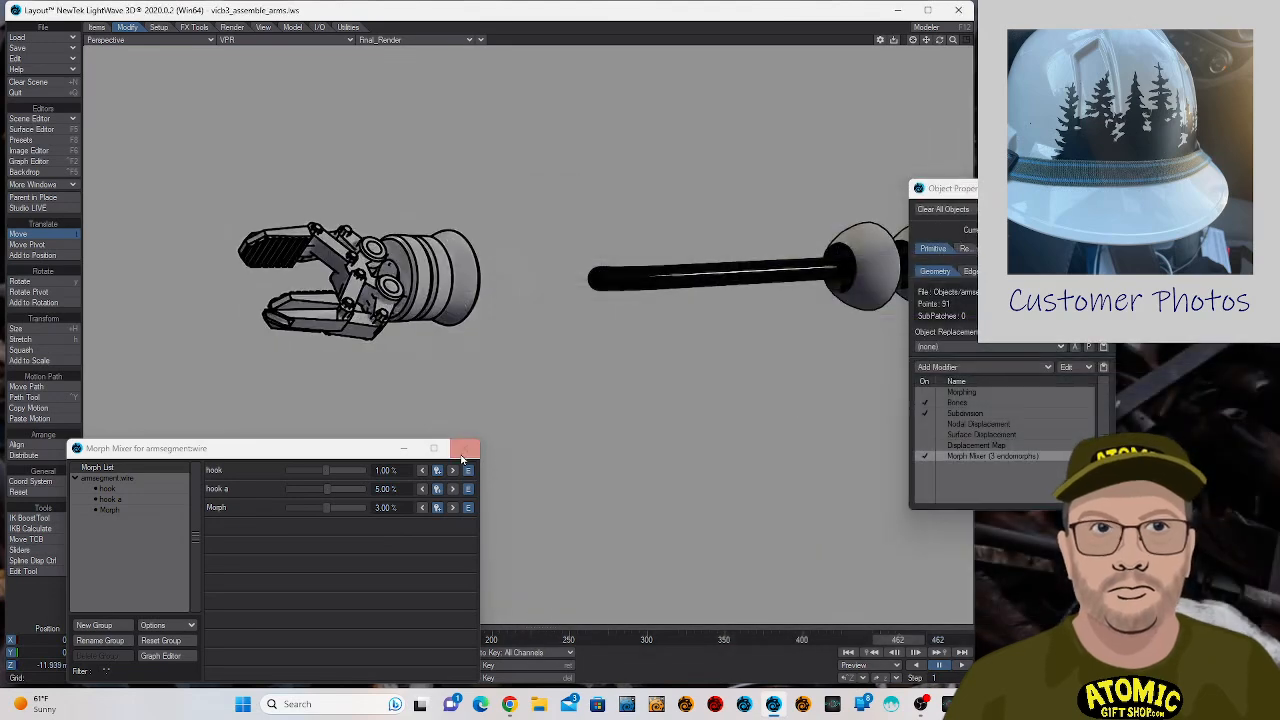
- Close the Morph Mixer and disable all edge outlines in armsegment:wire's object properties
click(1100, 188)
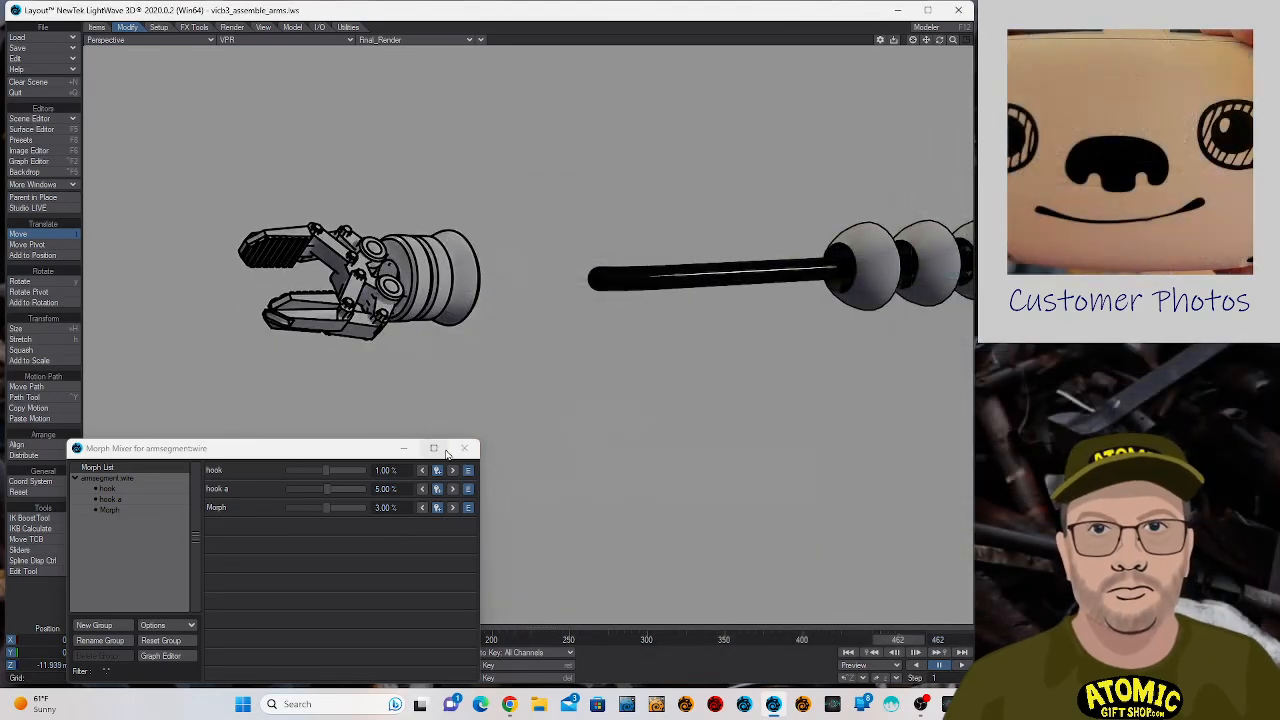
click(465, 448)
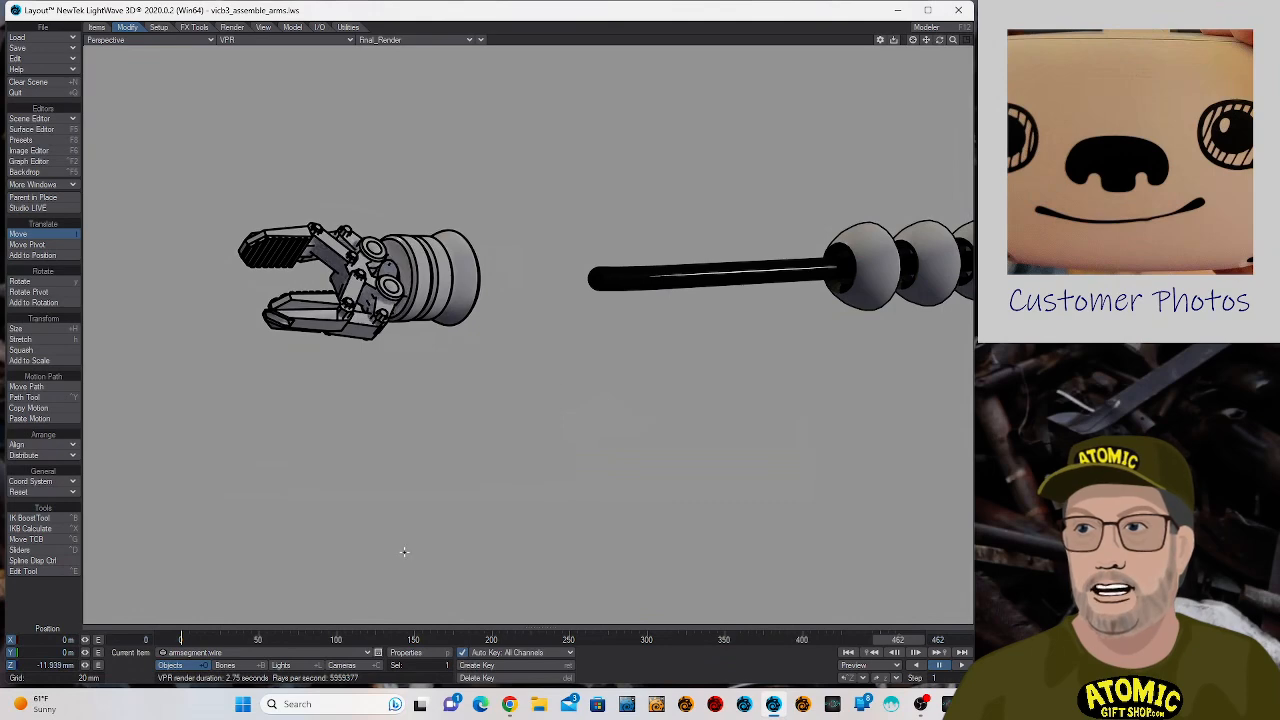
click(405, 652)
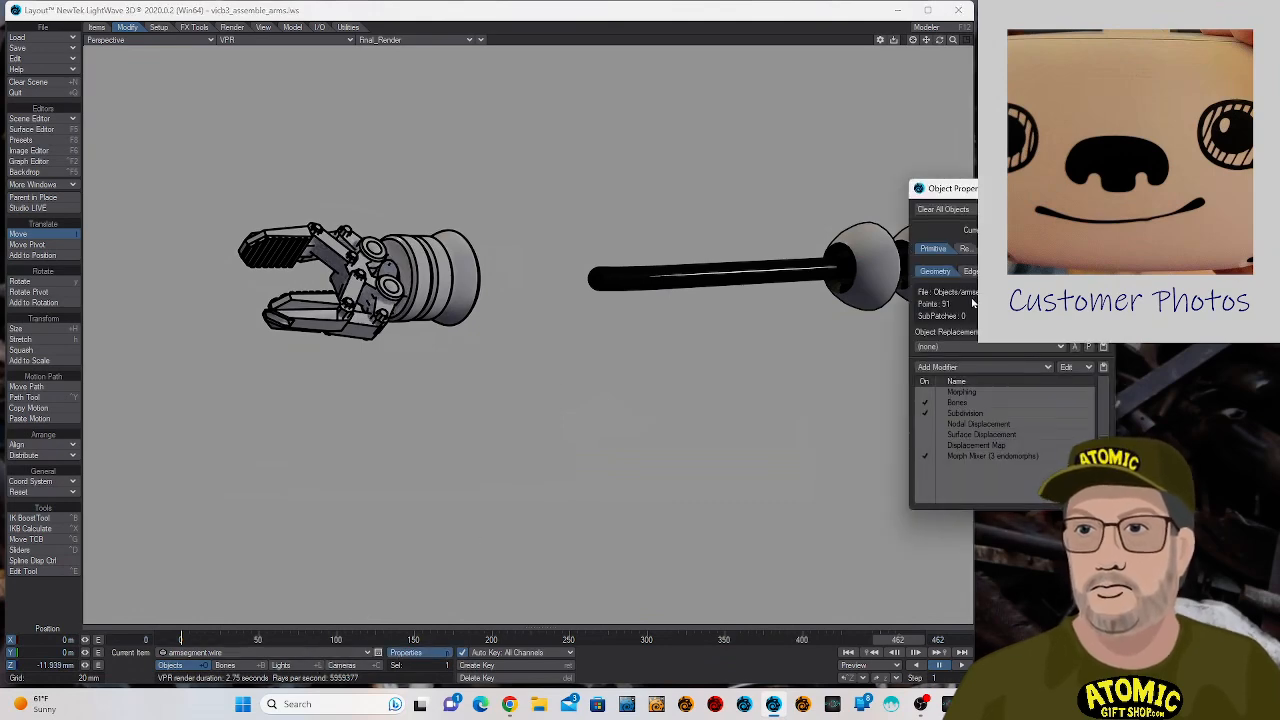
click(968, 271)
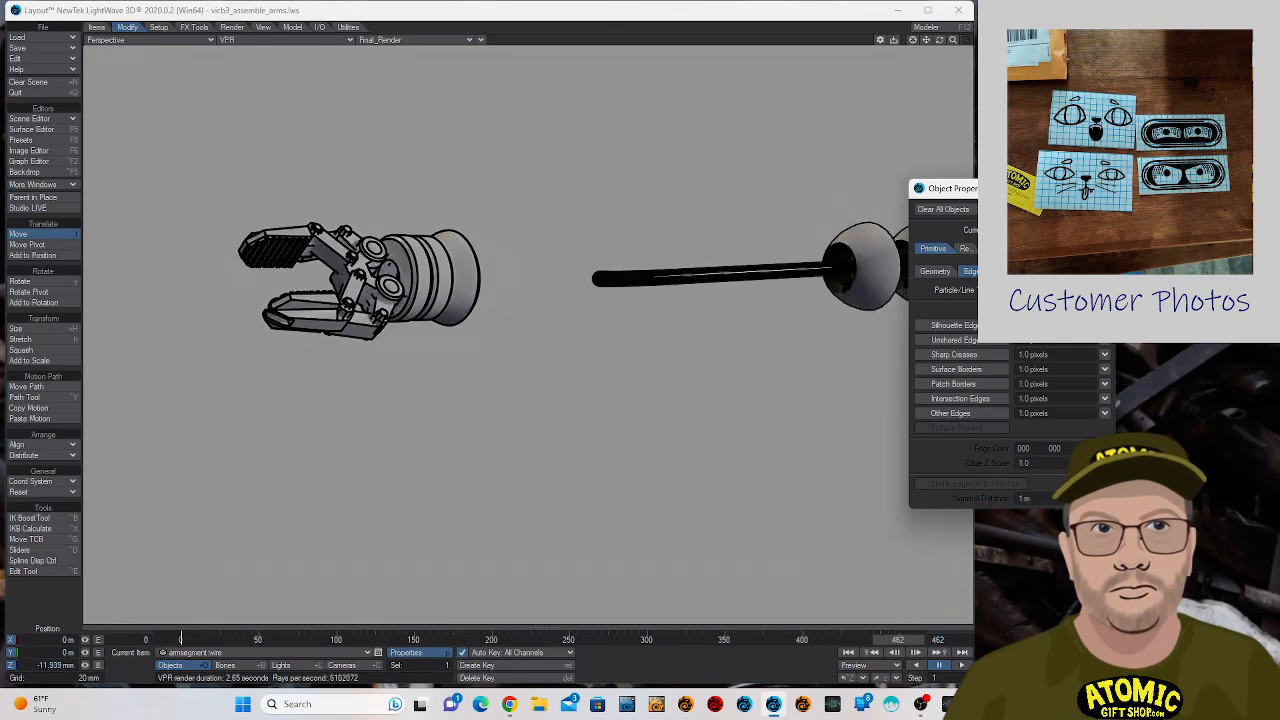
key(p)
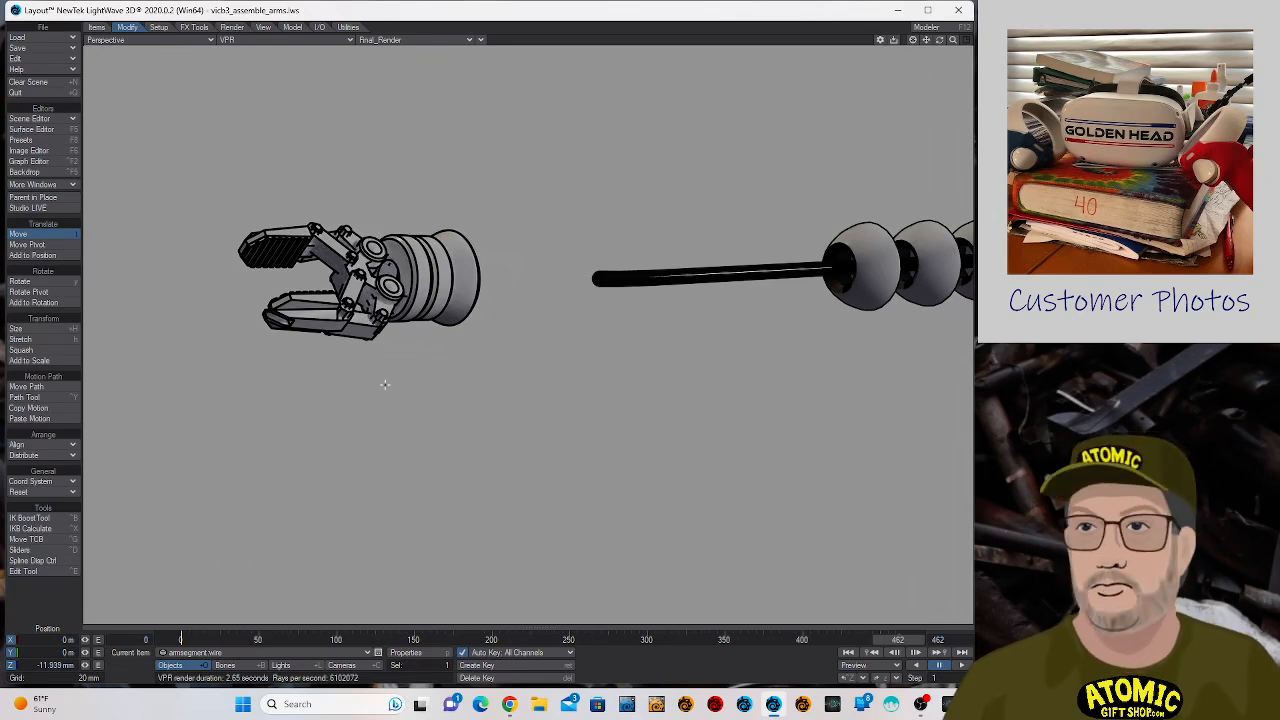
- Show the current camera view and keyframe the camera at frame 0 at about X 58.5, Y 6.2, Z 119.8 mm, framing the wire and hand
key(shift+c)
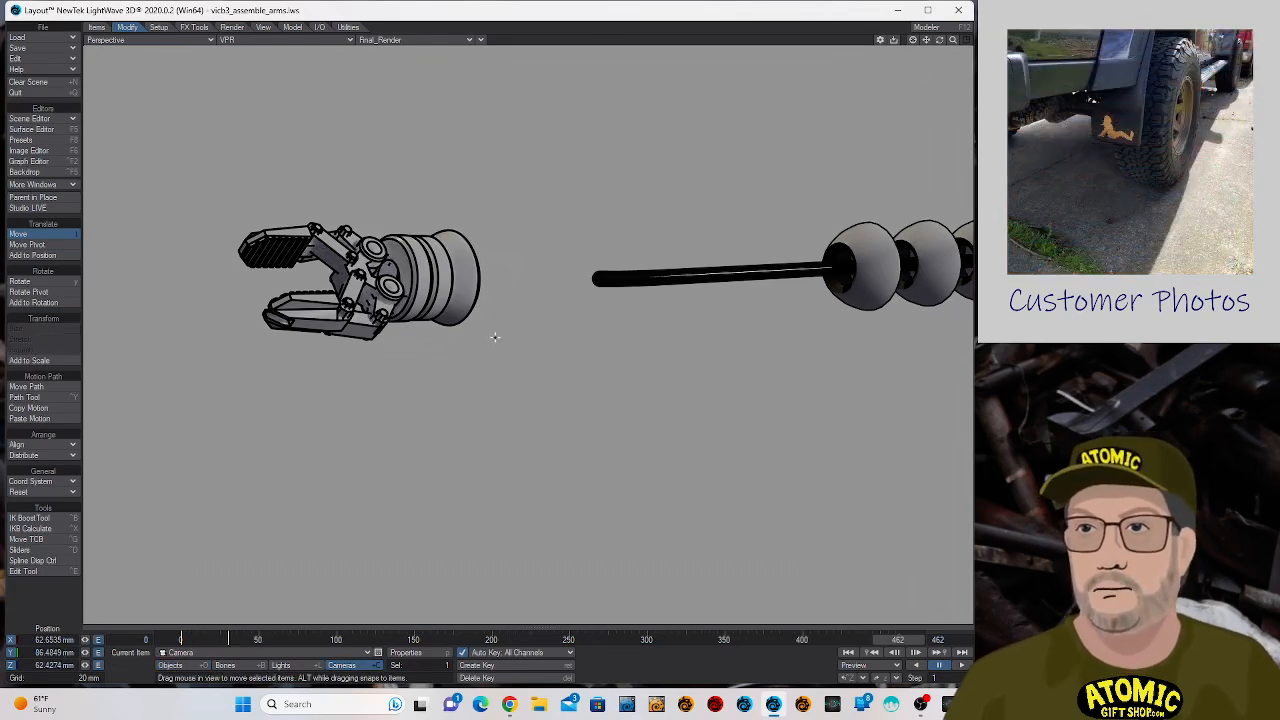
click(190, 40)
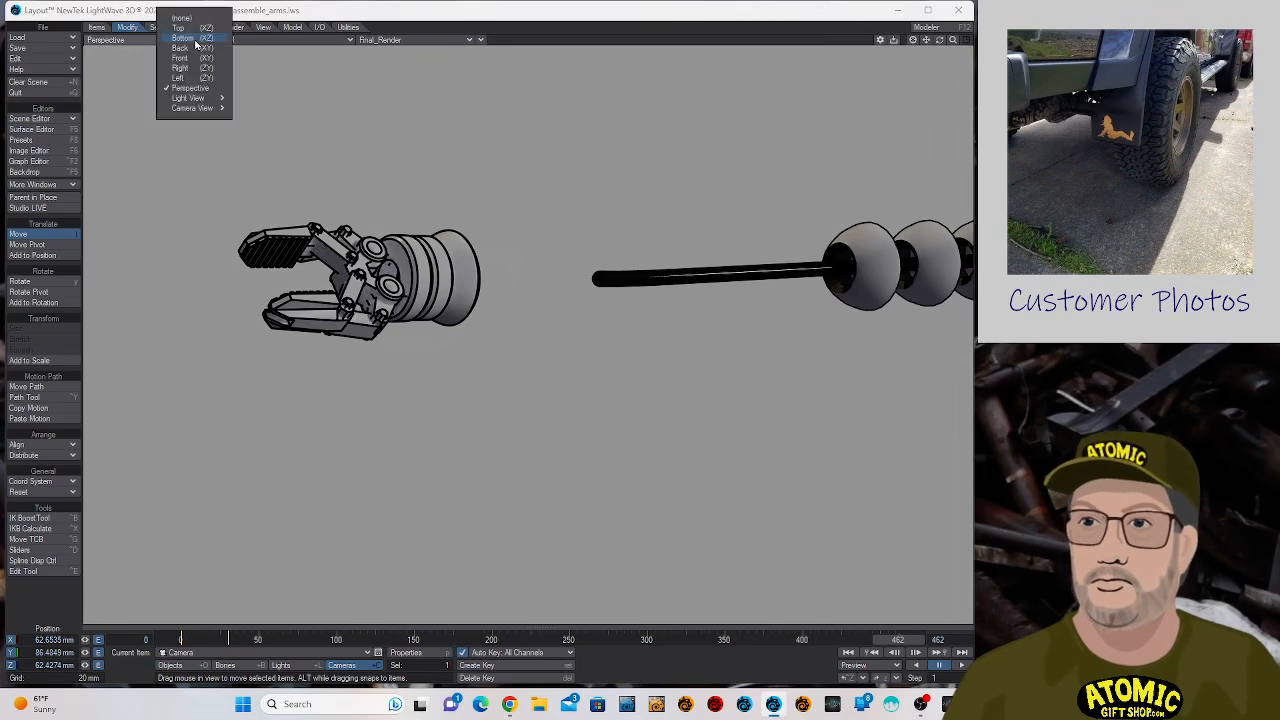
click(207, 109)
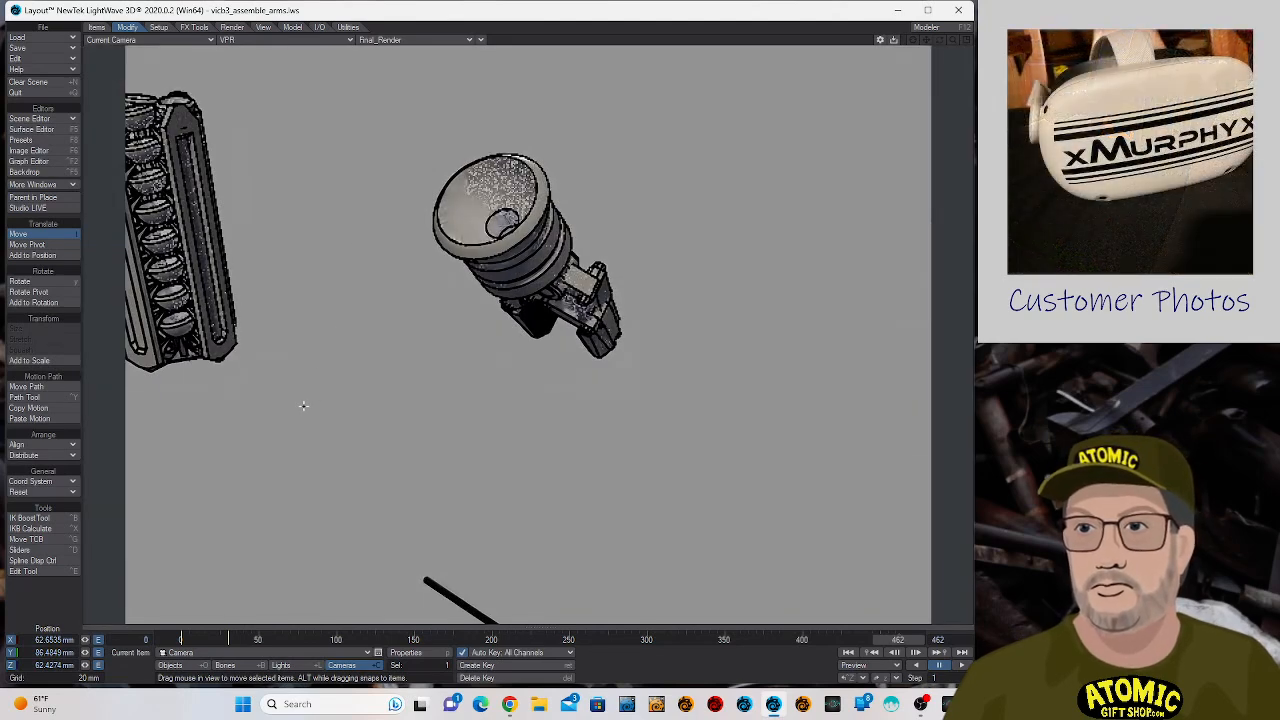
click(181, 638)
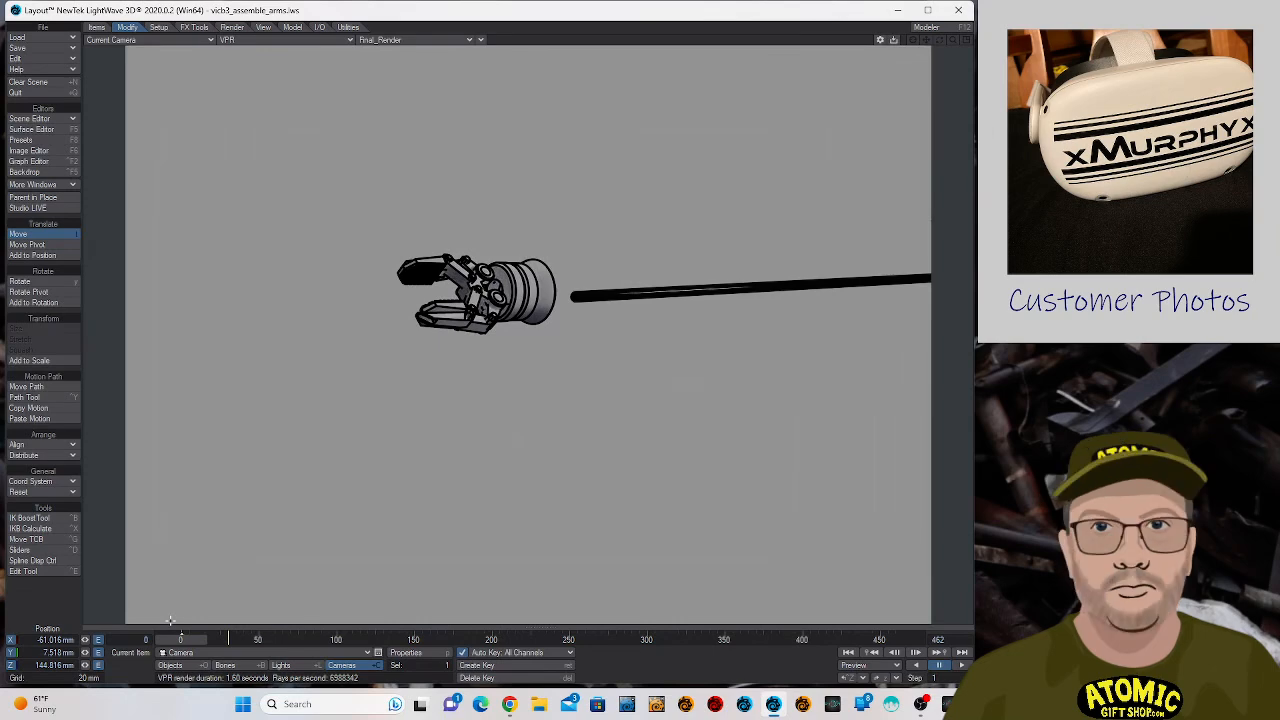
drag(528, 335, 714, 316)
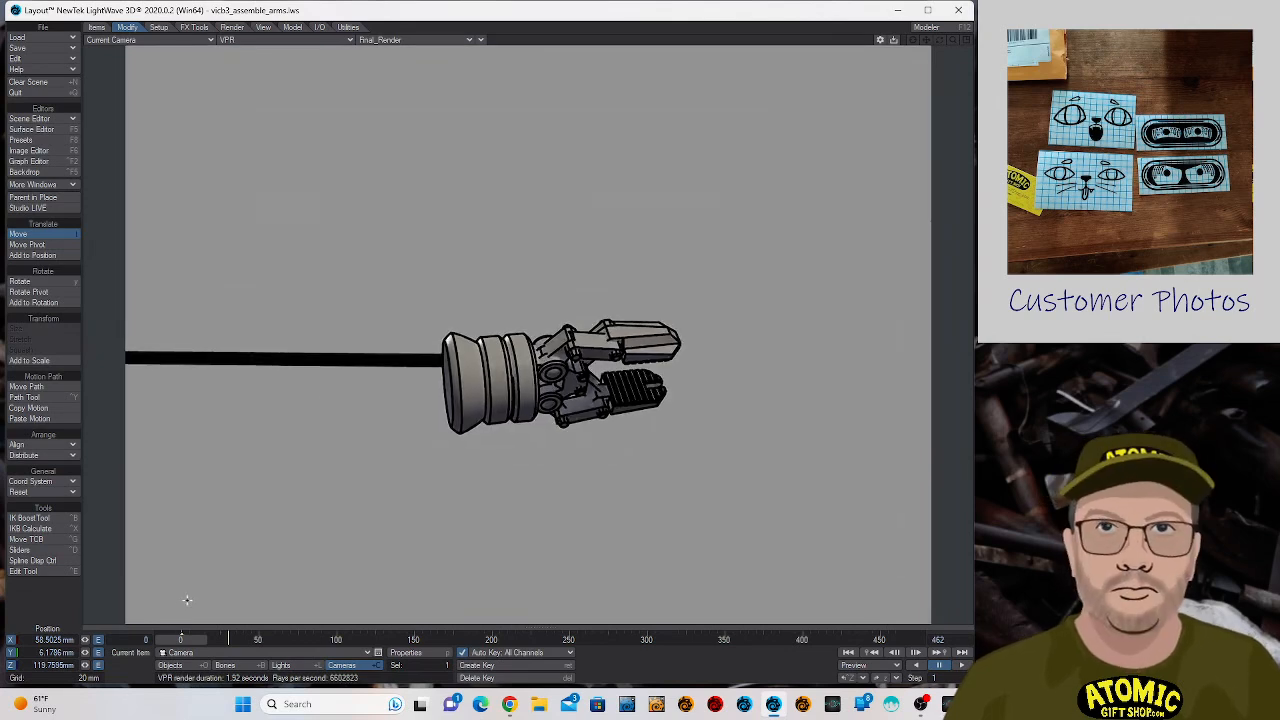
key(Return)
key(Return)
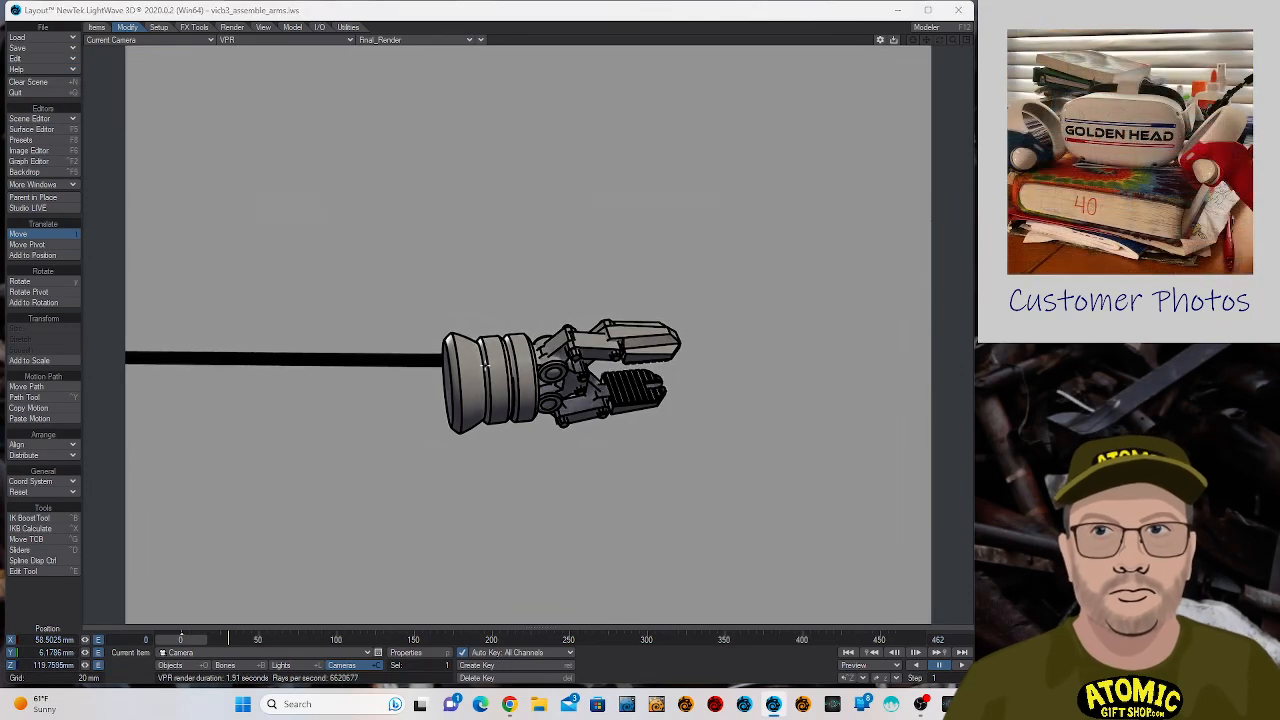
key(F5)
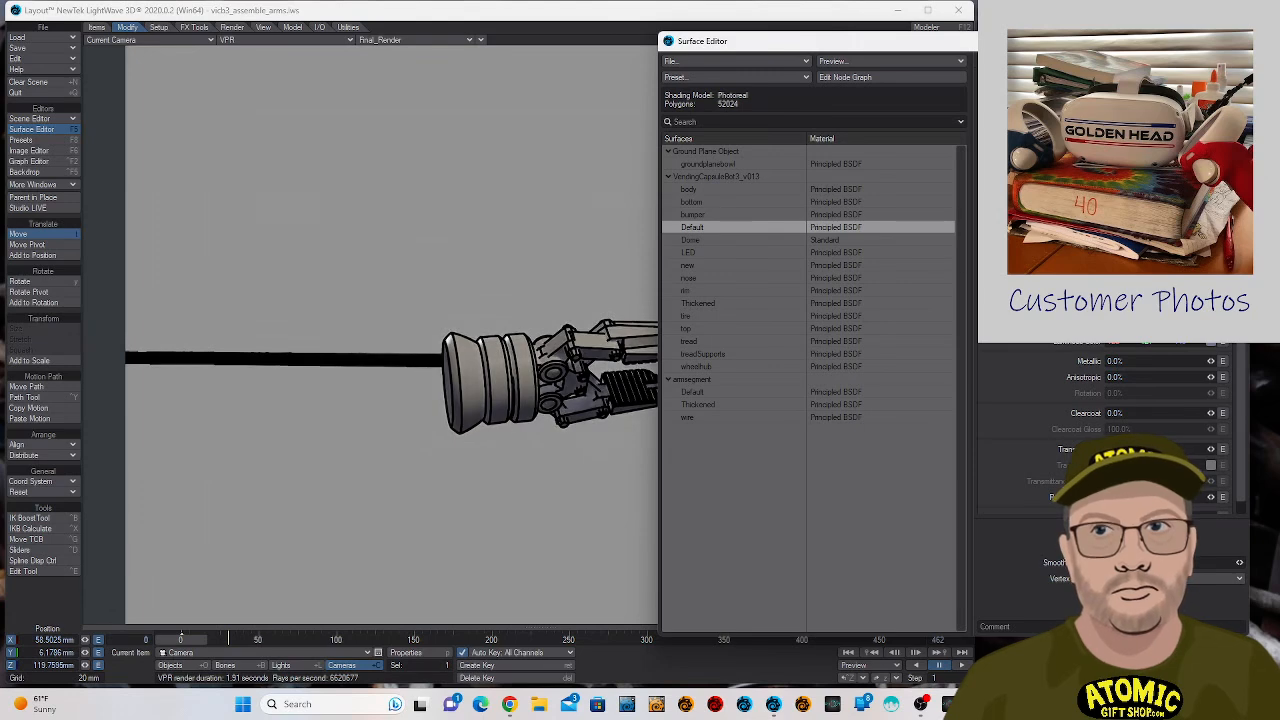
key(F5)
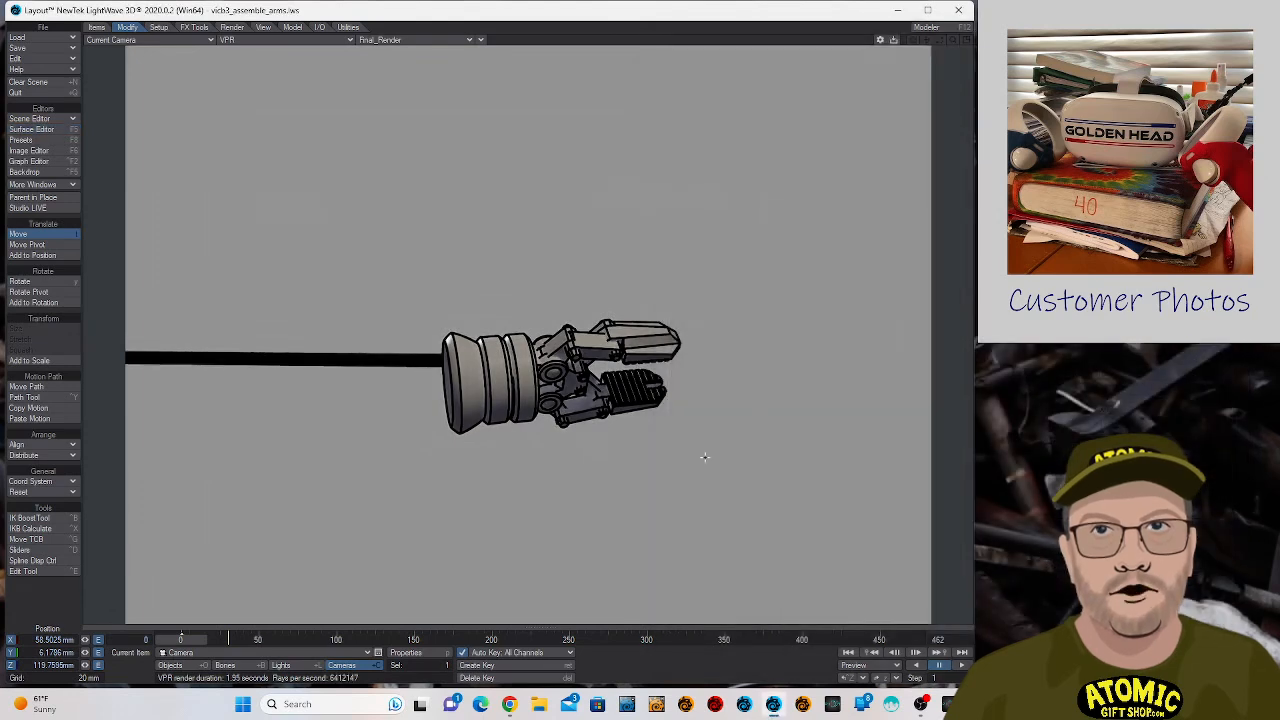
click(406, 652)
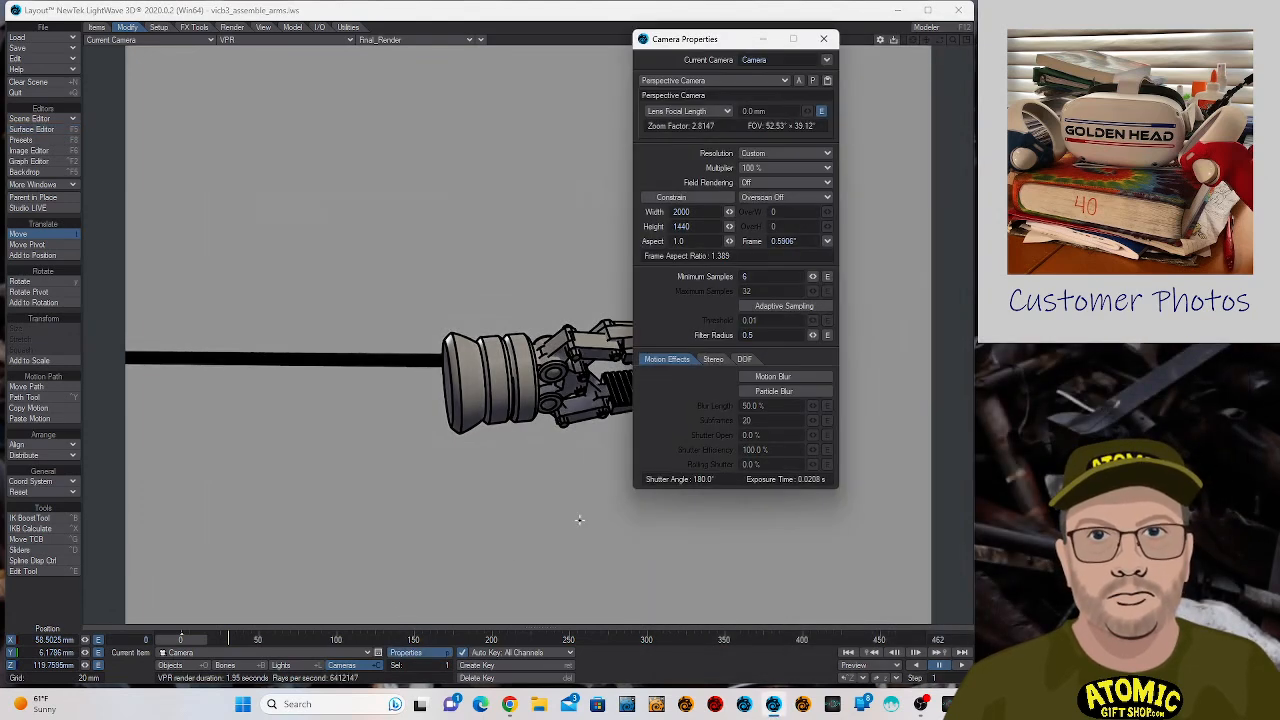
click(822, 38)
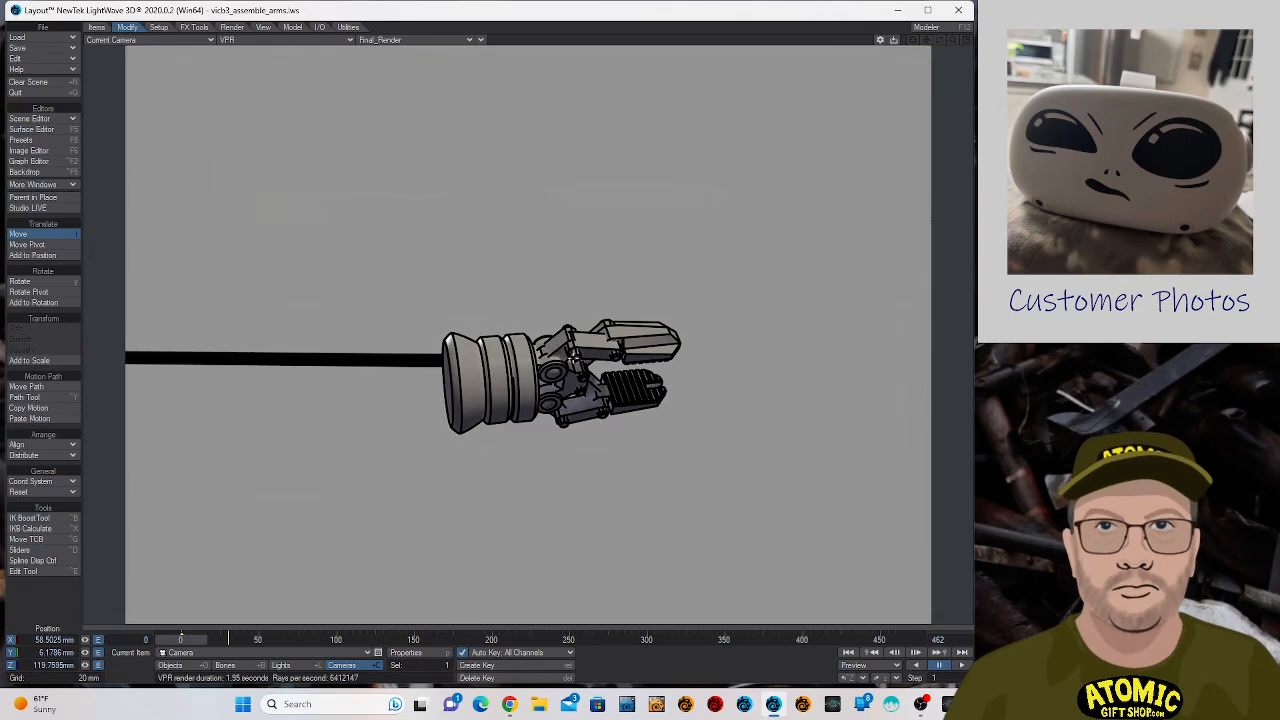
- Set the second hand's Sharp Creases and Intersection Edges to 1.0 pixels
click(574, 360)
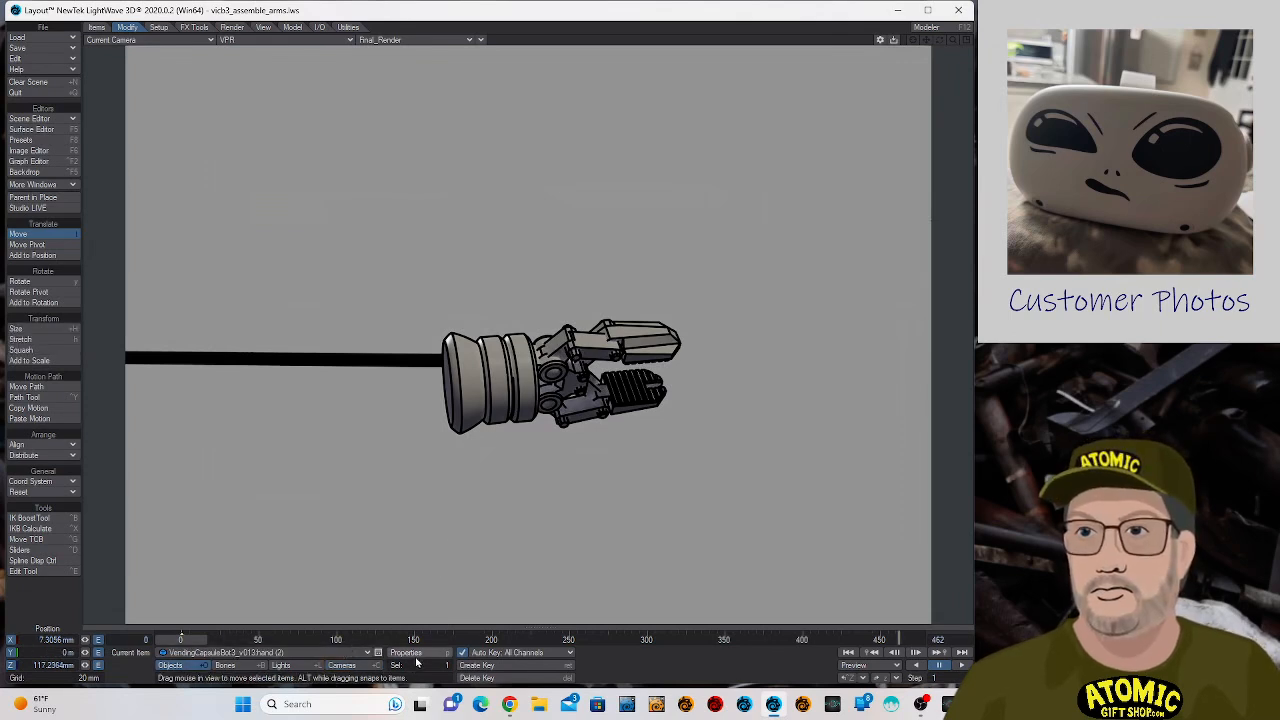
click(412, 654)
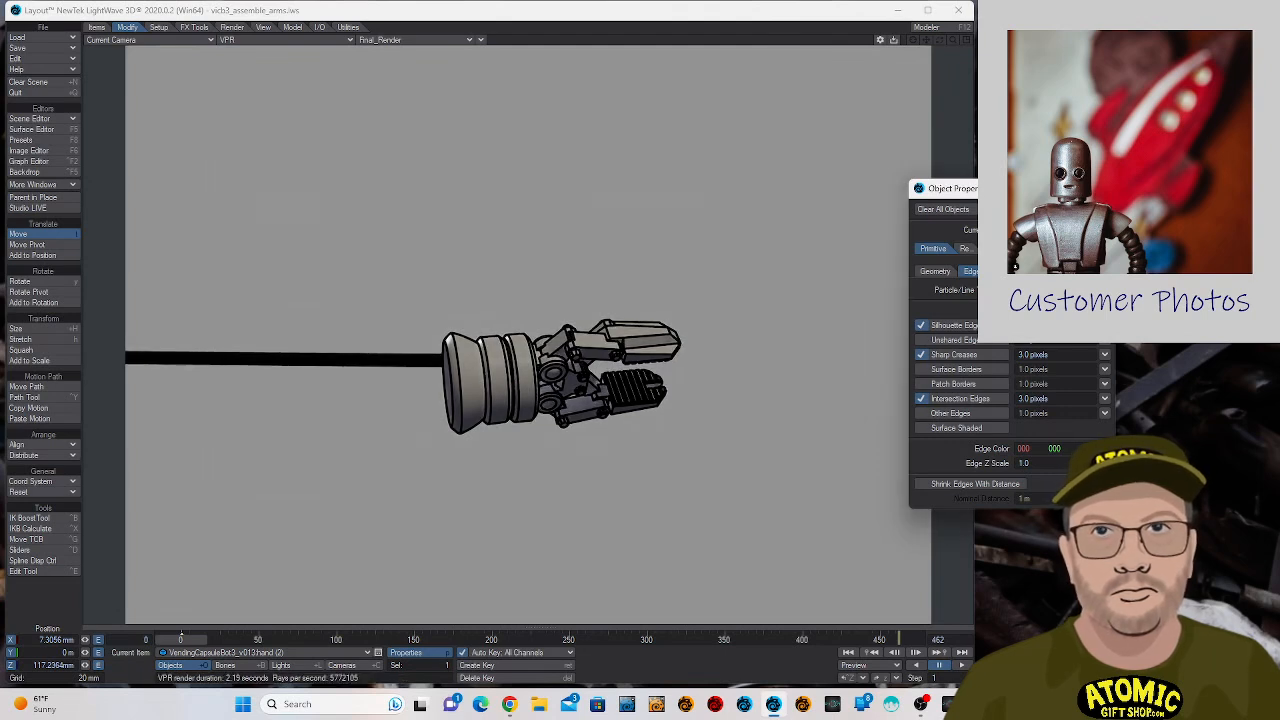
click(1105, 355)
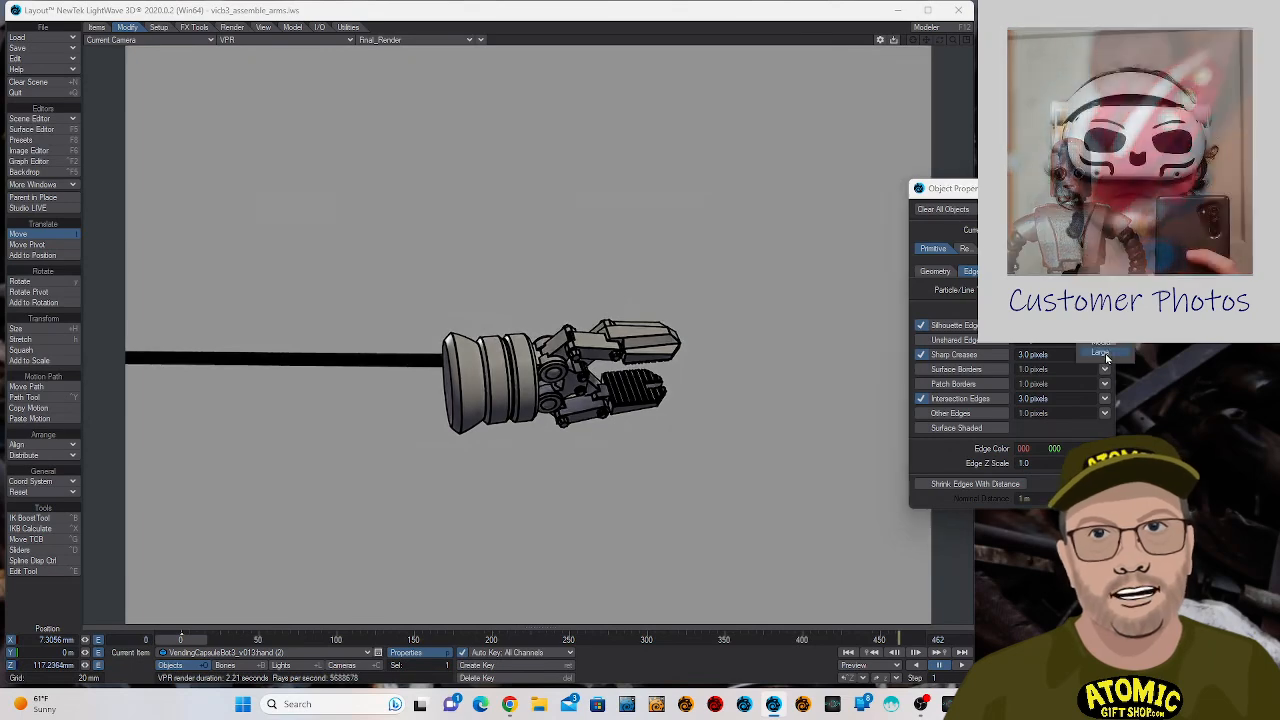
click(1106, 354)
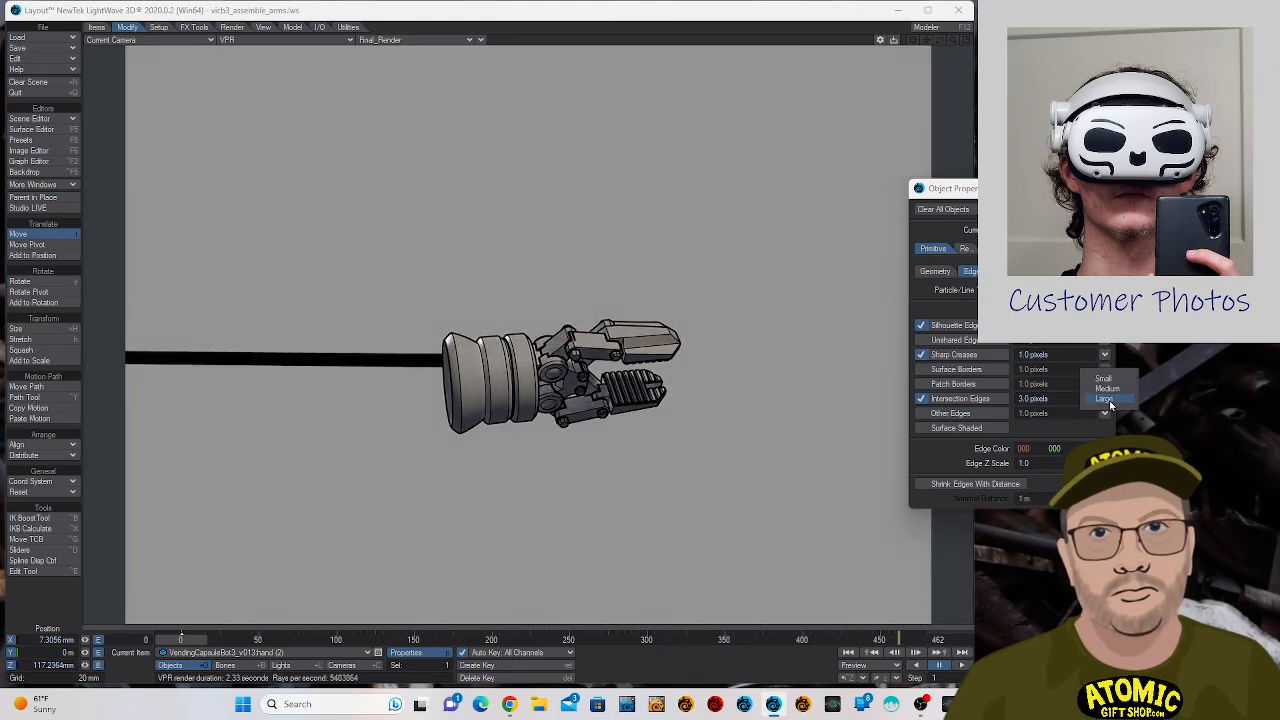
click(1108, 399)
click(1106, 380)
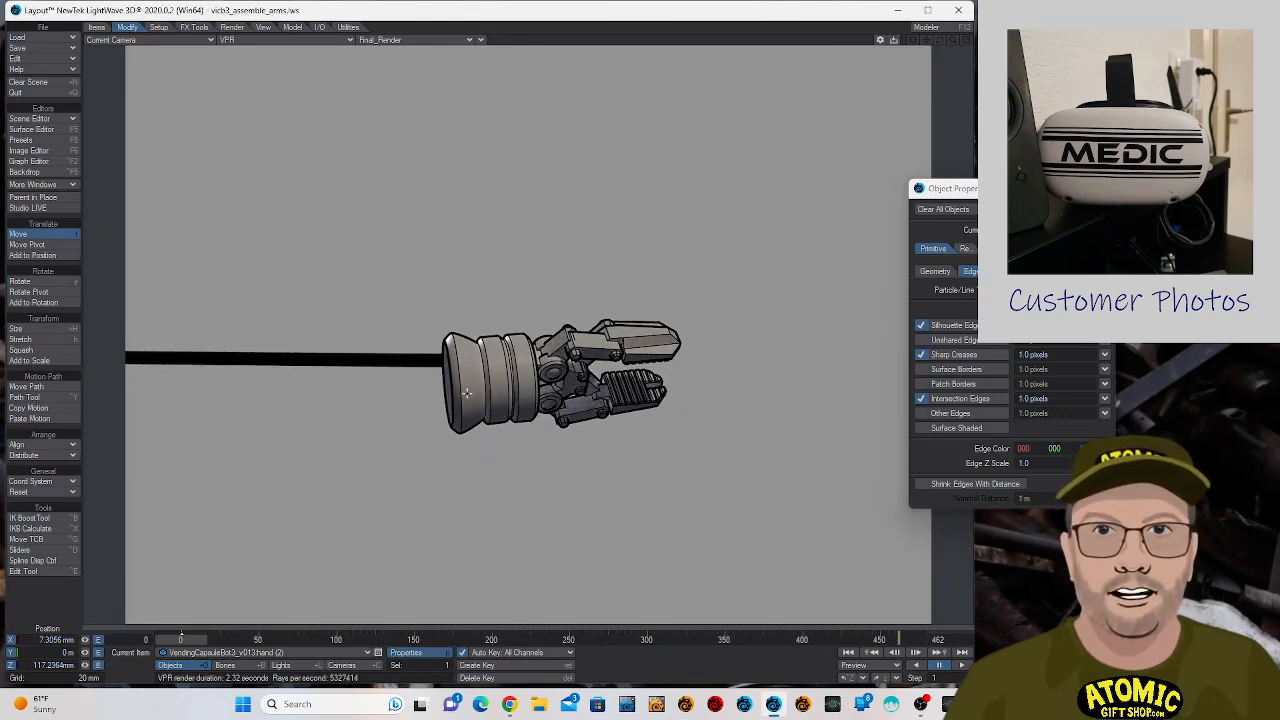
- Move the second hand off the wire's end to about X -5.0 mm and Z 121.5 mm
drag(466, 495, 243, 377)
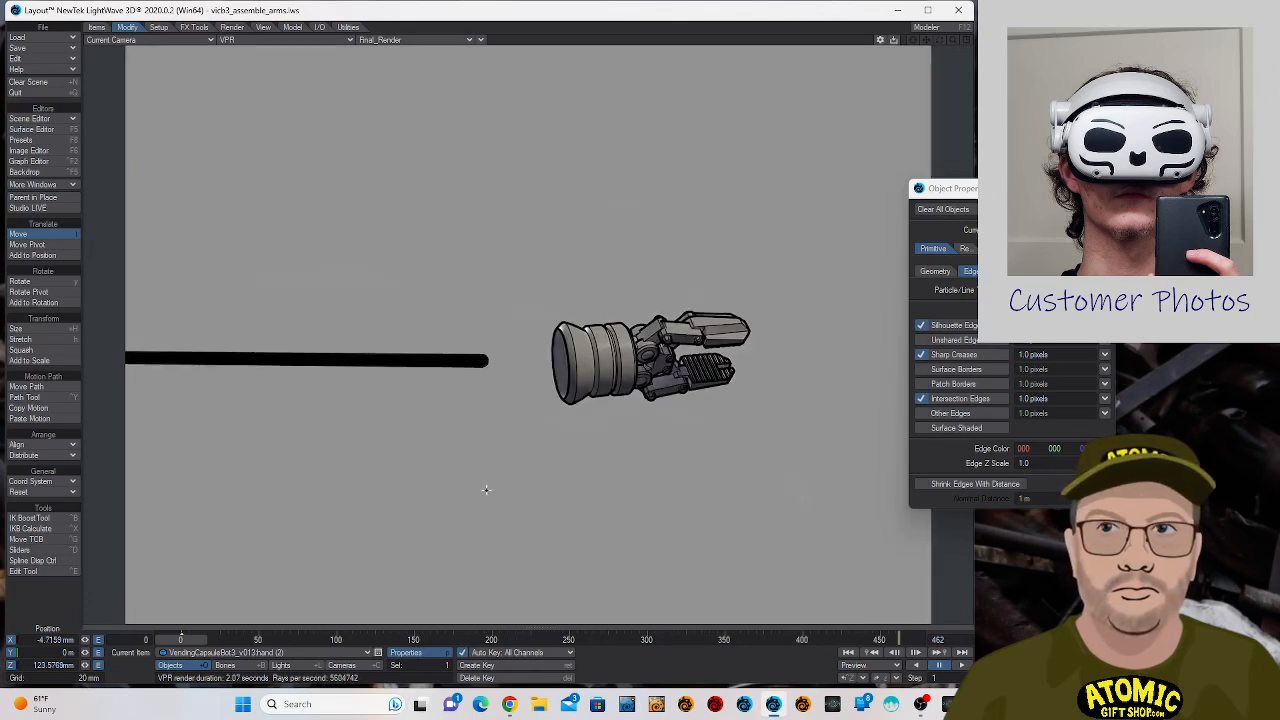
drag(800, 490, 771, 522)
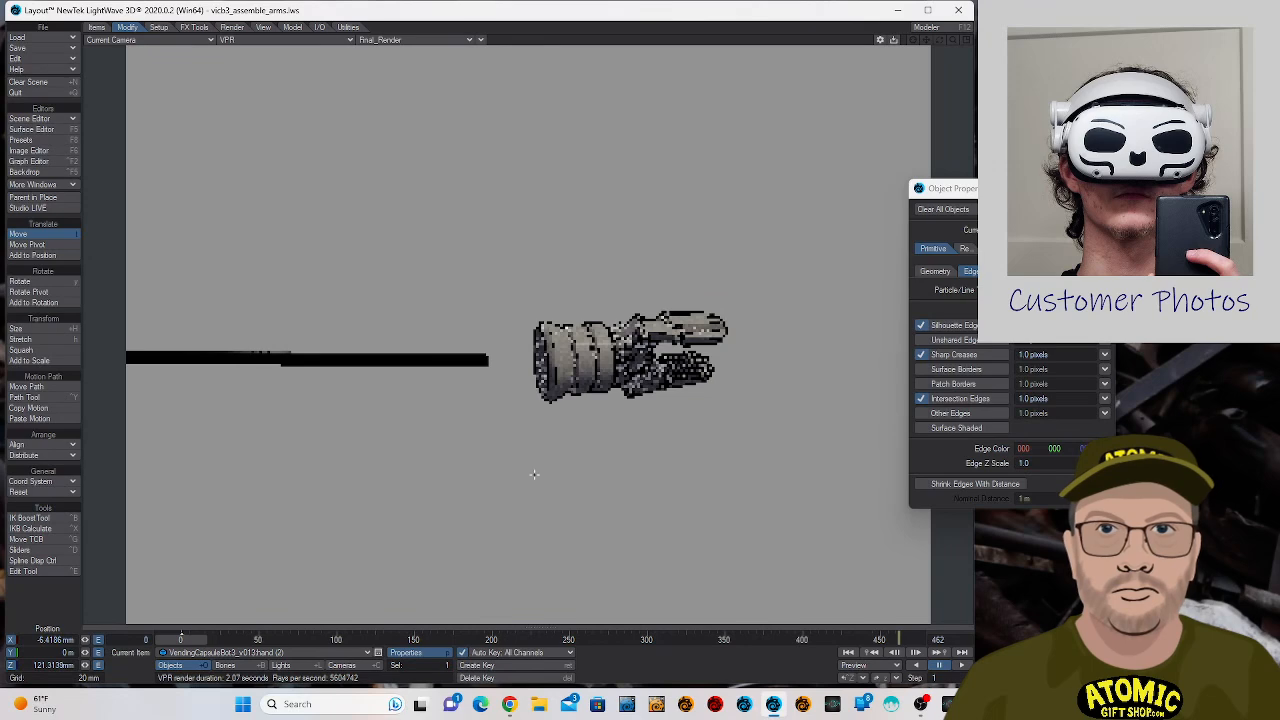
drag(534, 475, 611, 455)
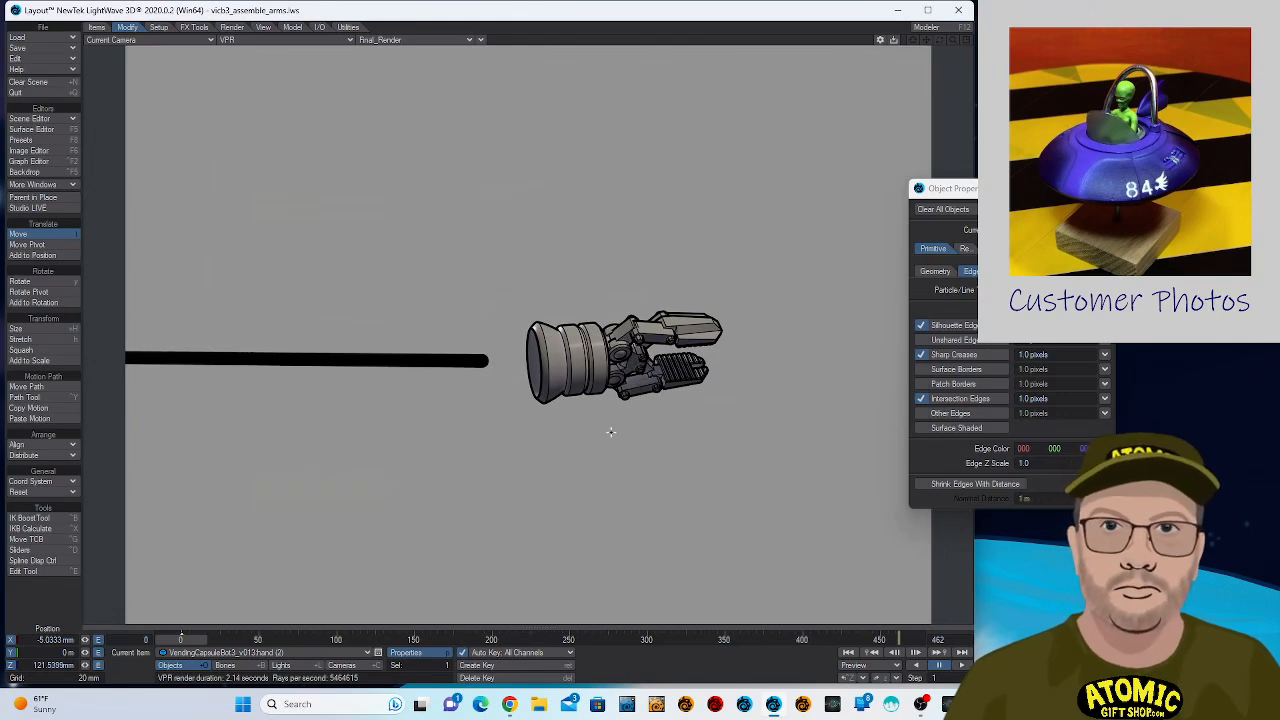
- Reset the second hand's heading and pitch to 0°, and turn its heading to about 59.7°
key(y)
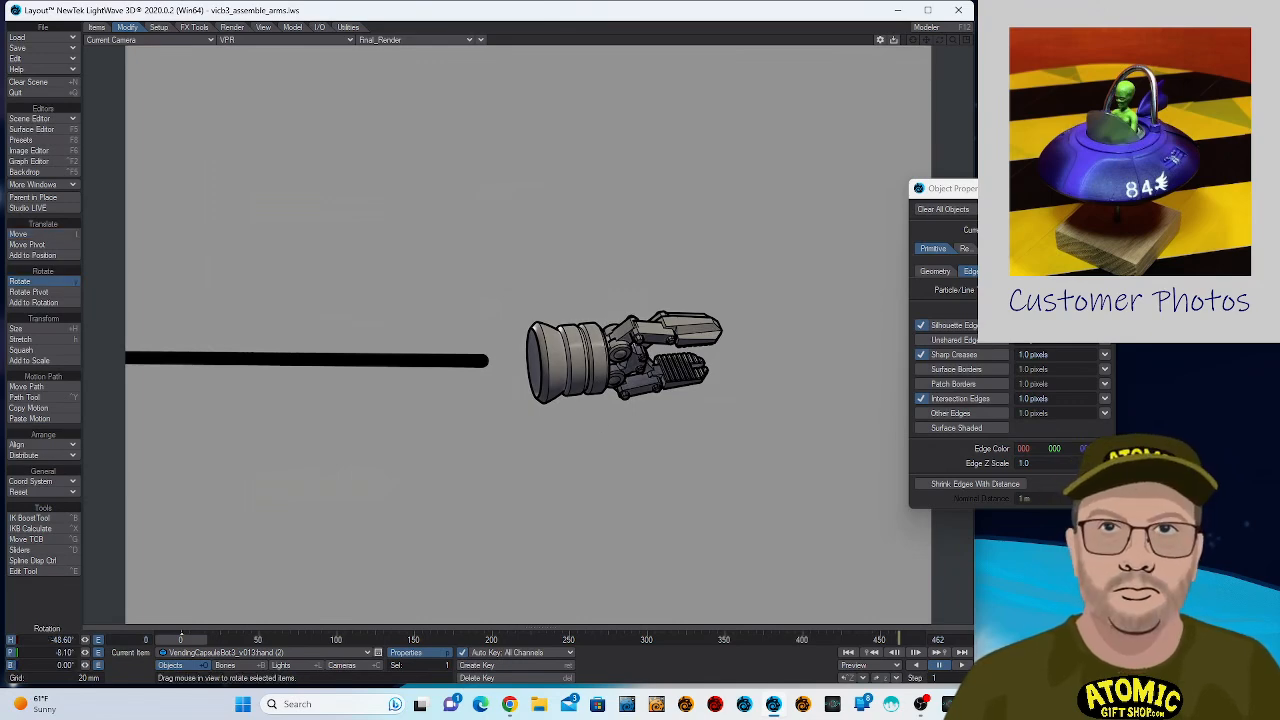
drag(557, 301, 560, 298)
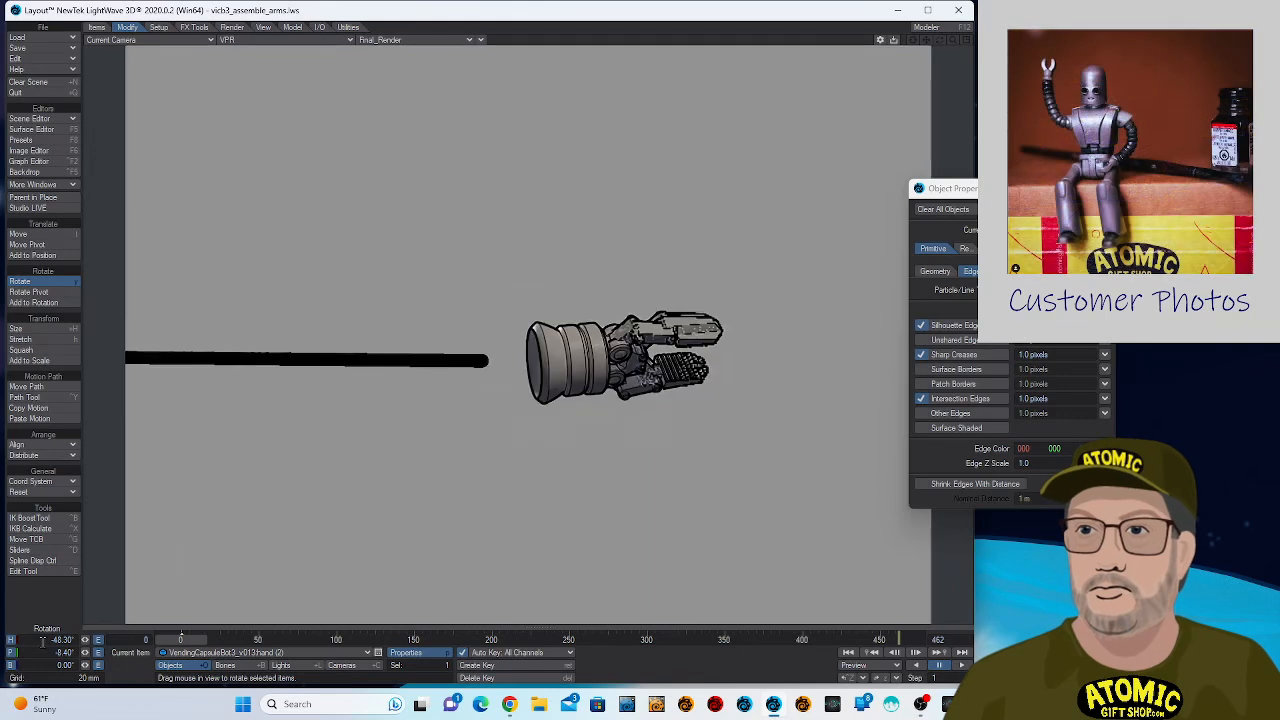
drag(46, 640, 87, 638)
text(0)
key(Tab)
text(0)
key(Tab)
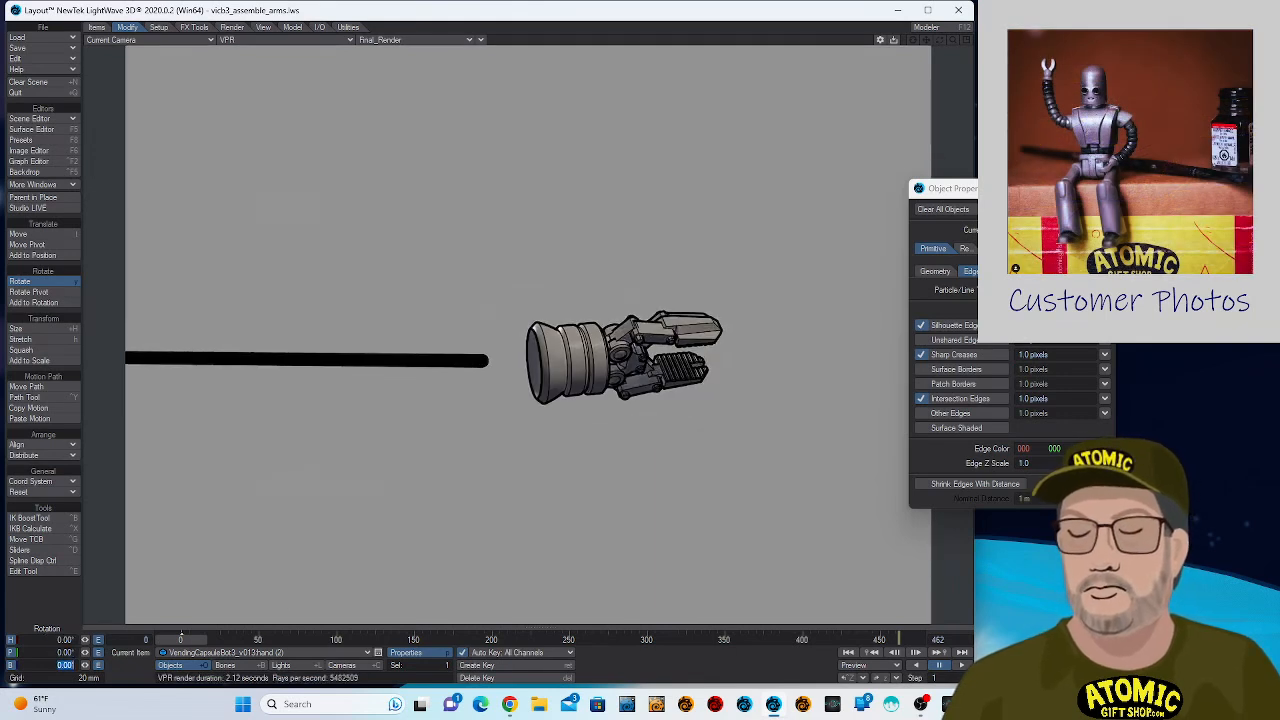
key(Return)
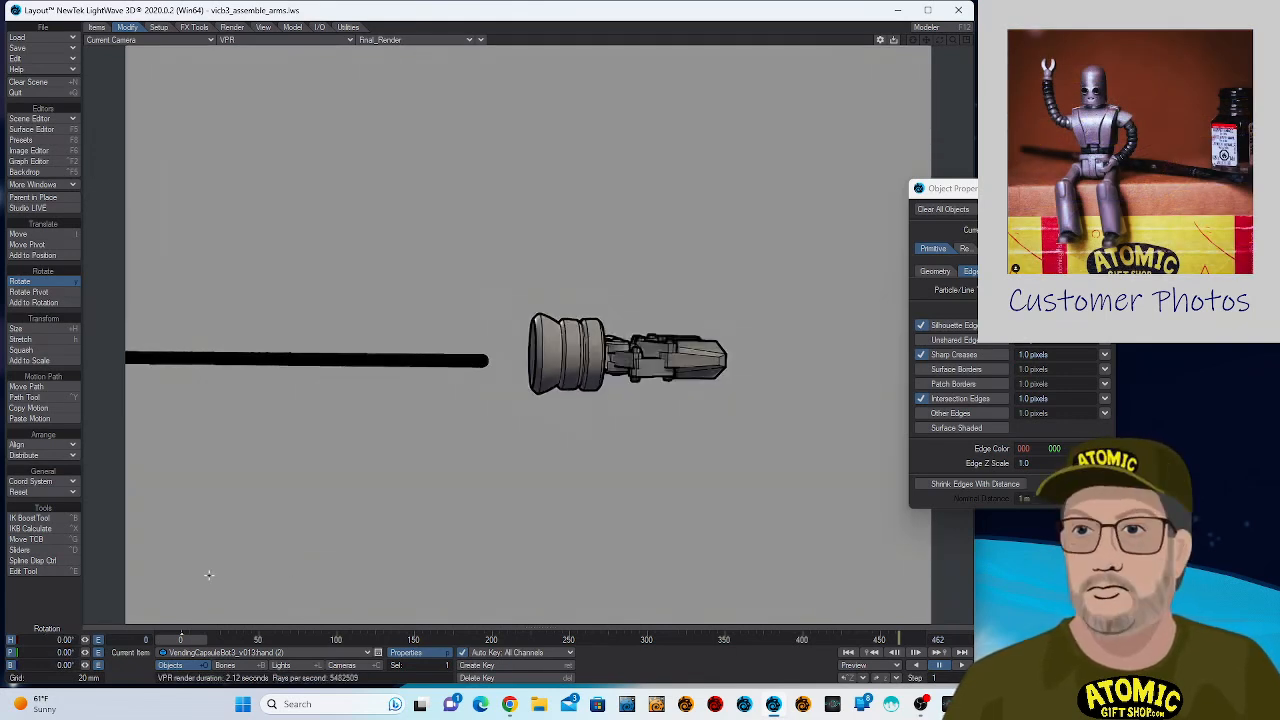
drag(86, 639, 145, 639)
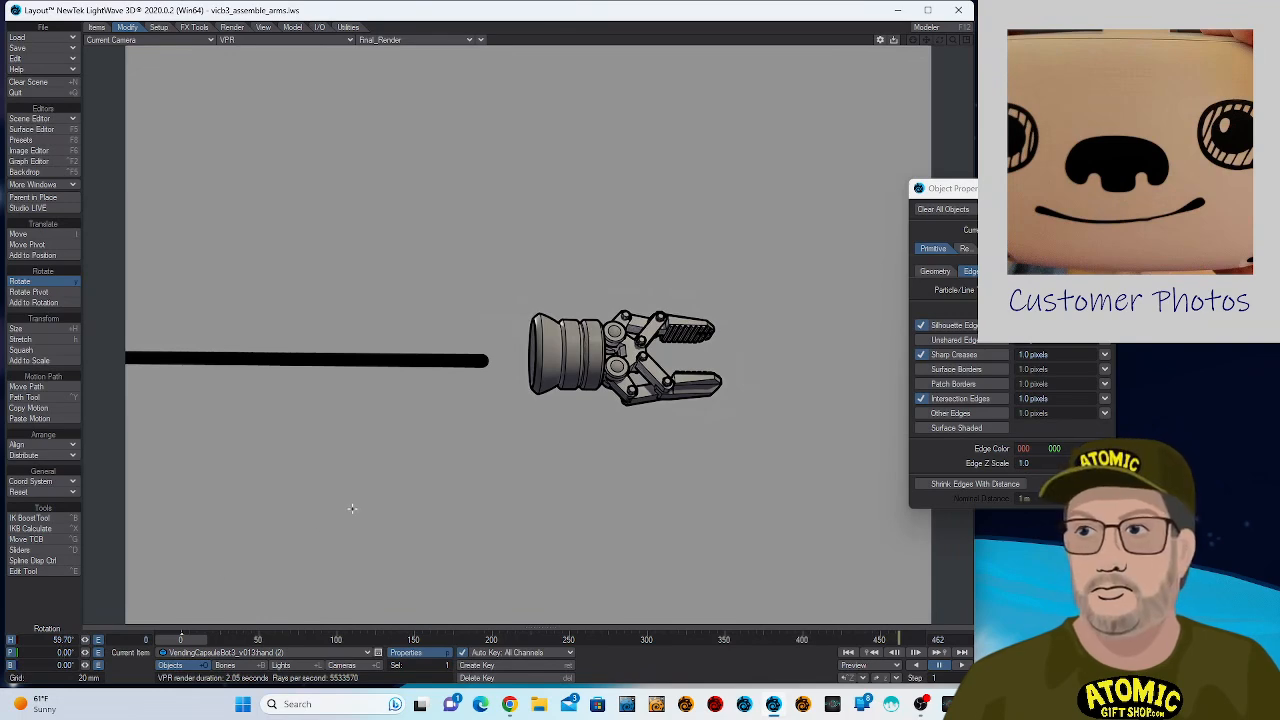
- Render frame 0 from the camera and continue to the finished image
key(F9)
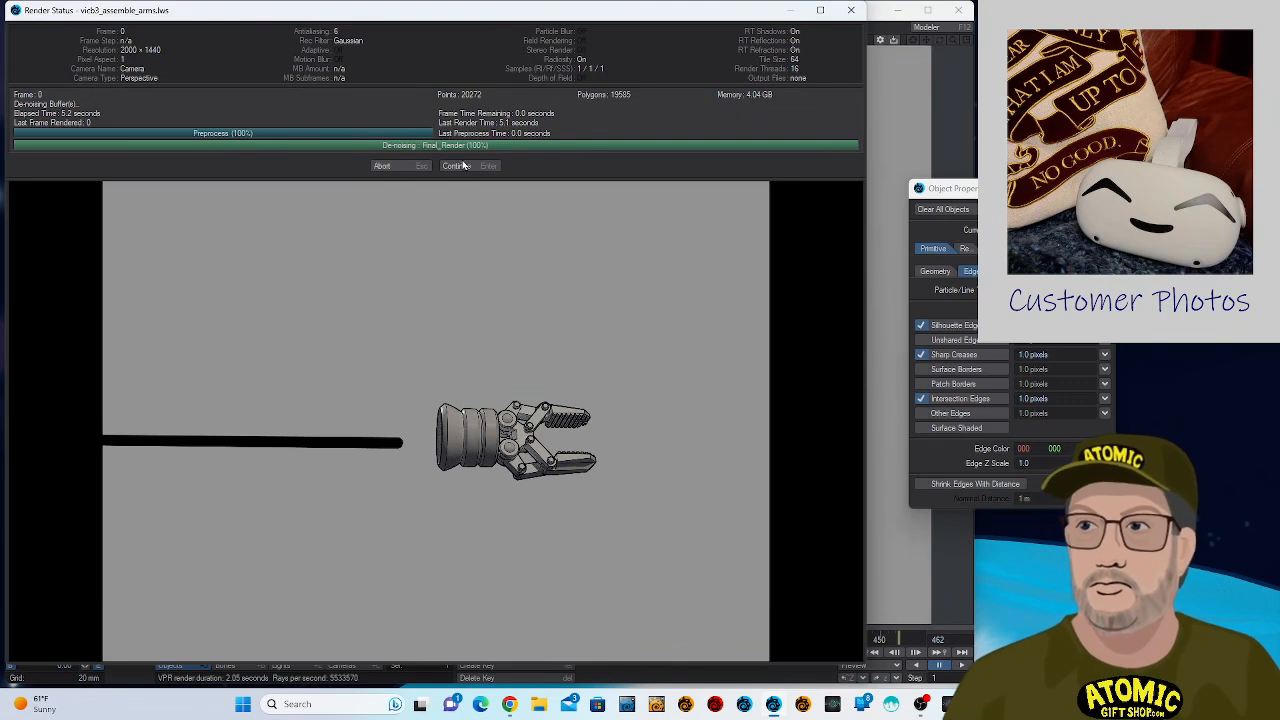
click(455, 165)
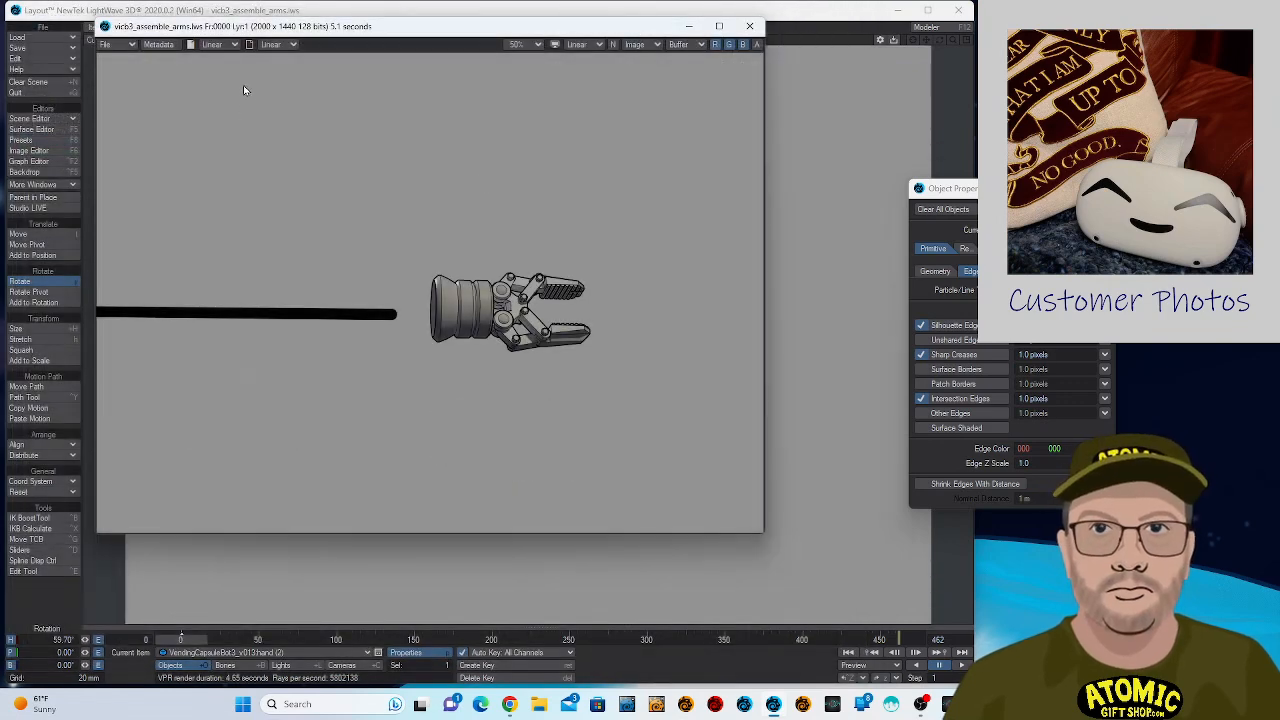
- Save the rendered image's RGBA as a 32-bit PNG named arm1 in the Images folder, and move the image window clear of the viewport
click(115, 44)
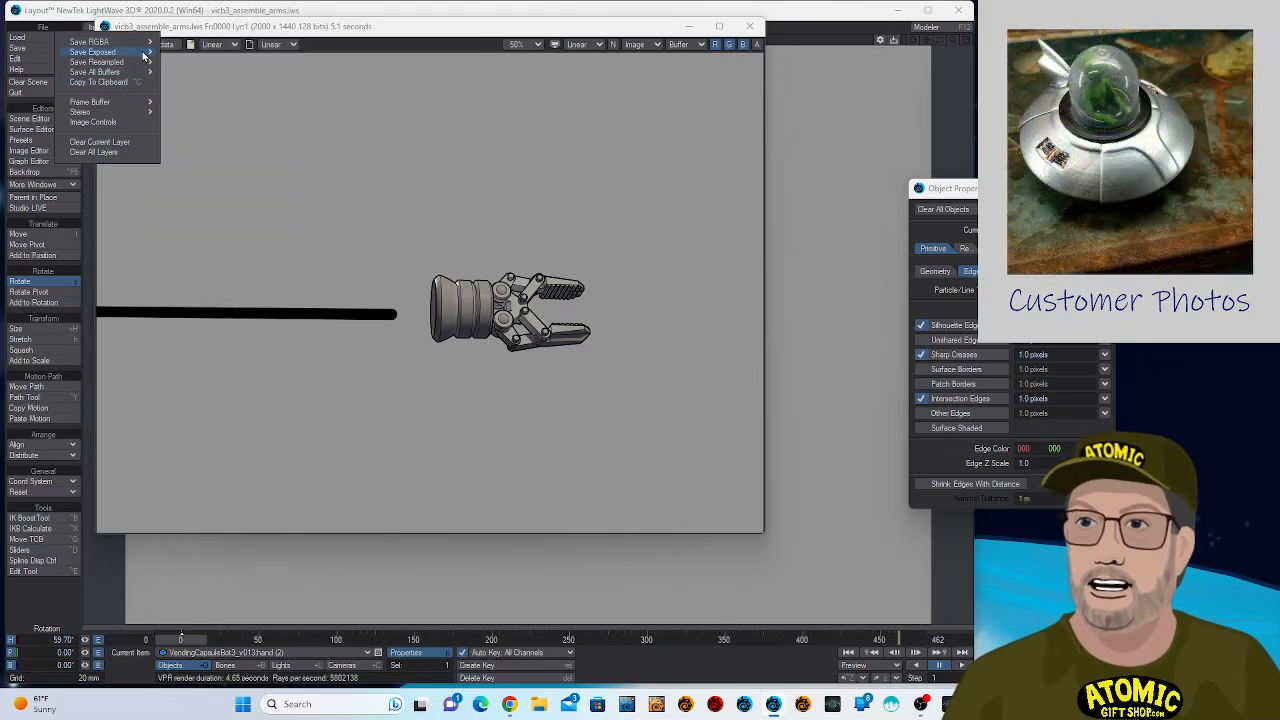
mouse_move(148, 44)
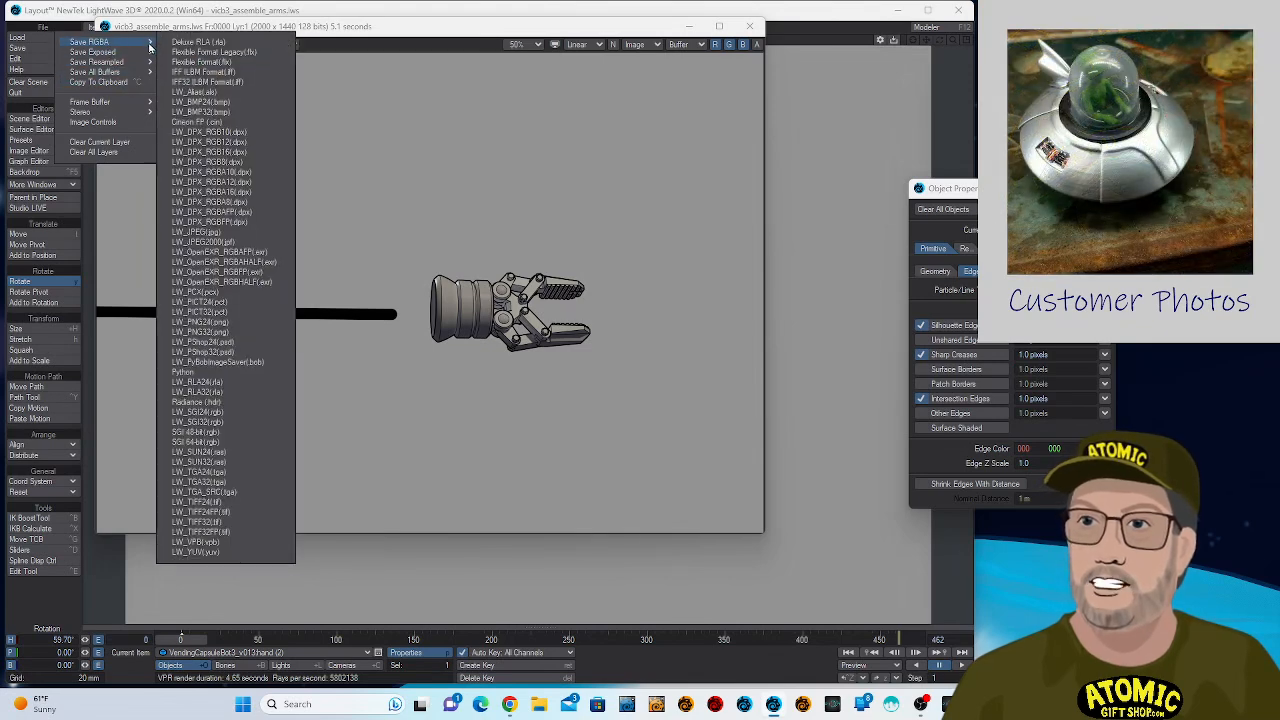
click(250, 332)
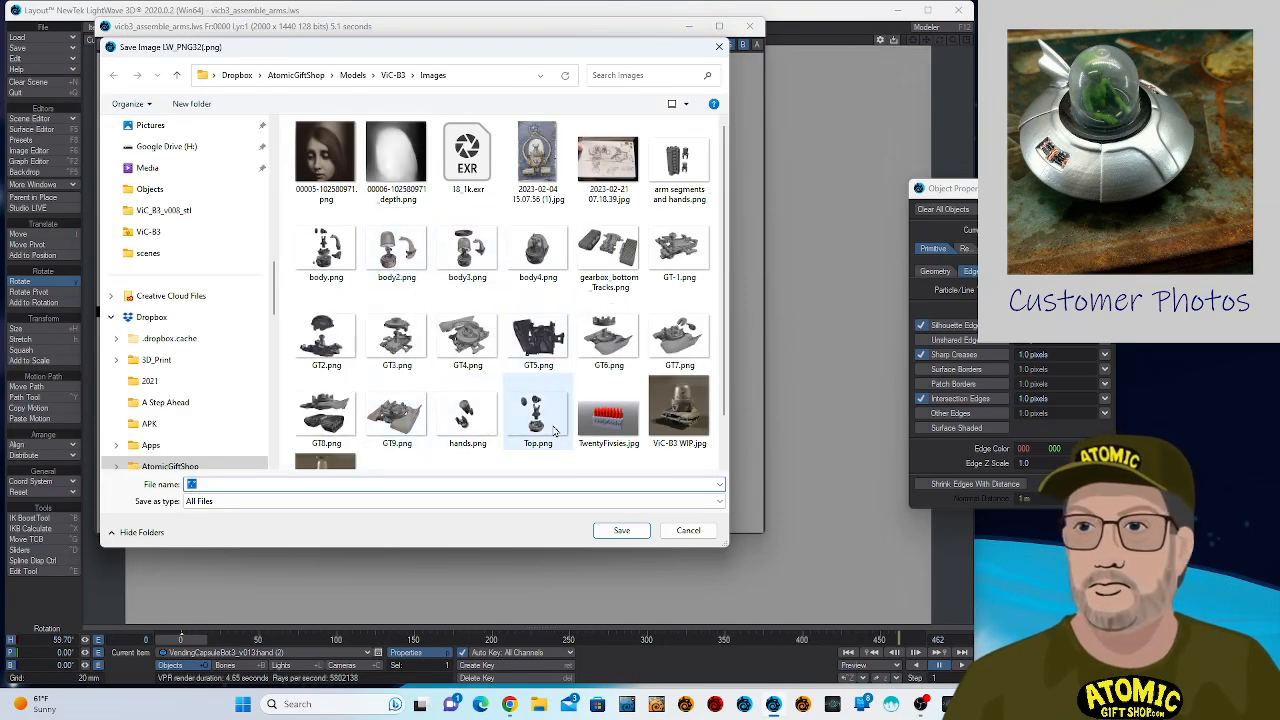
scroll(500, 390, down, 1)
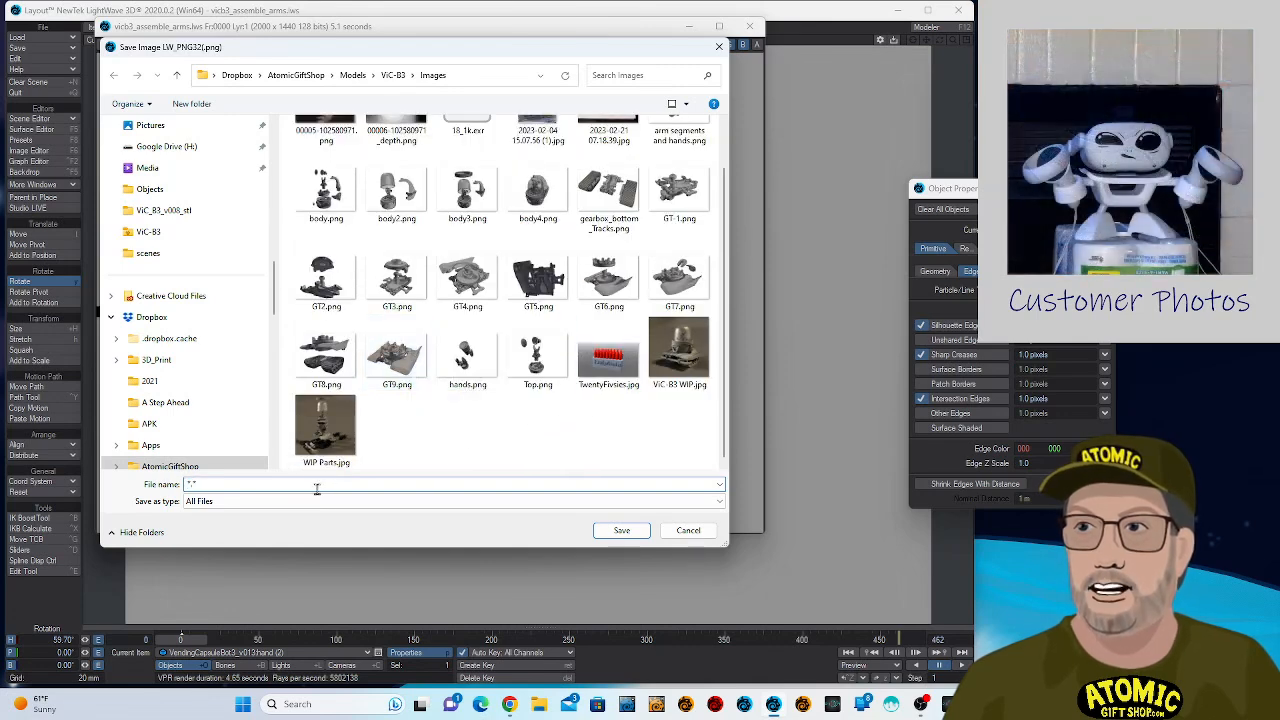
text(arm)
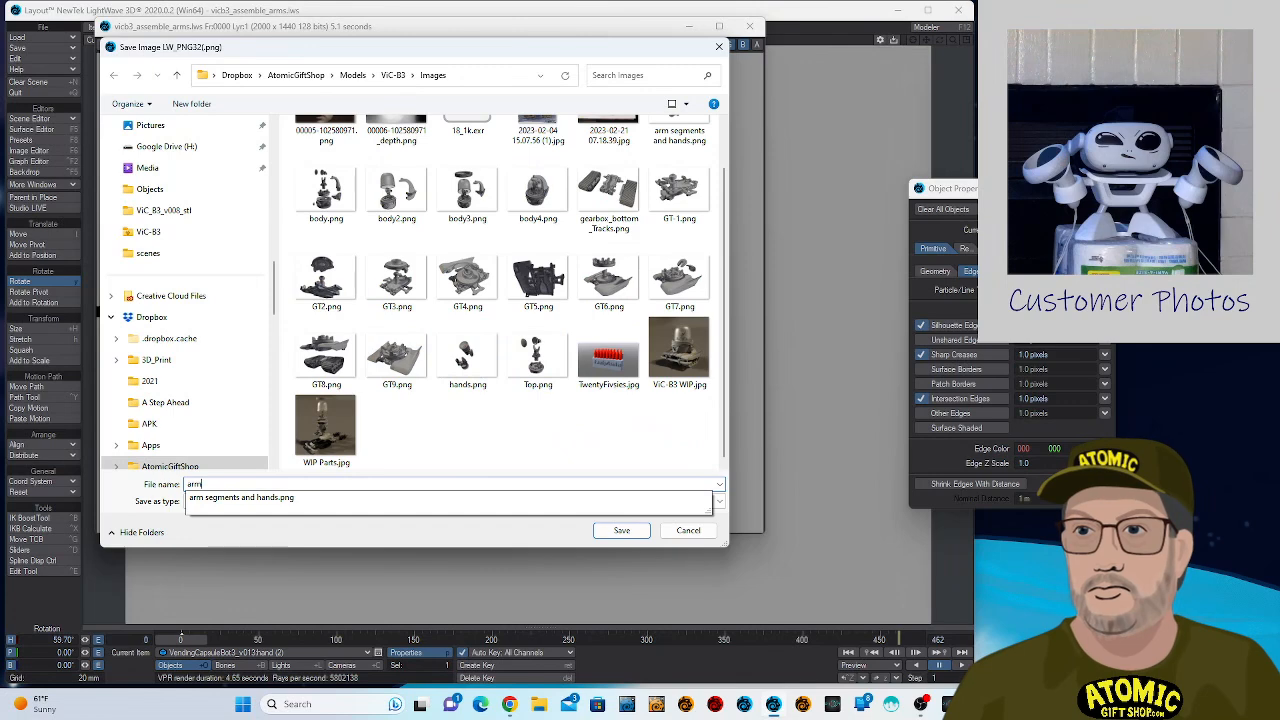
text(1)
key(Return)
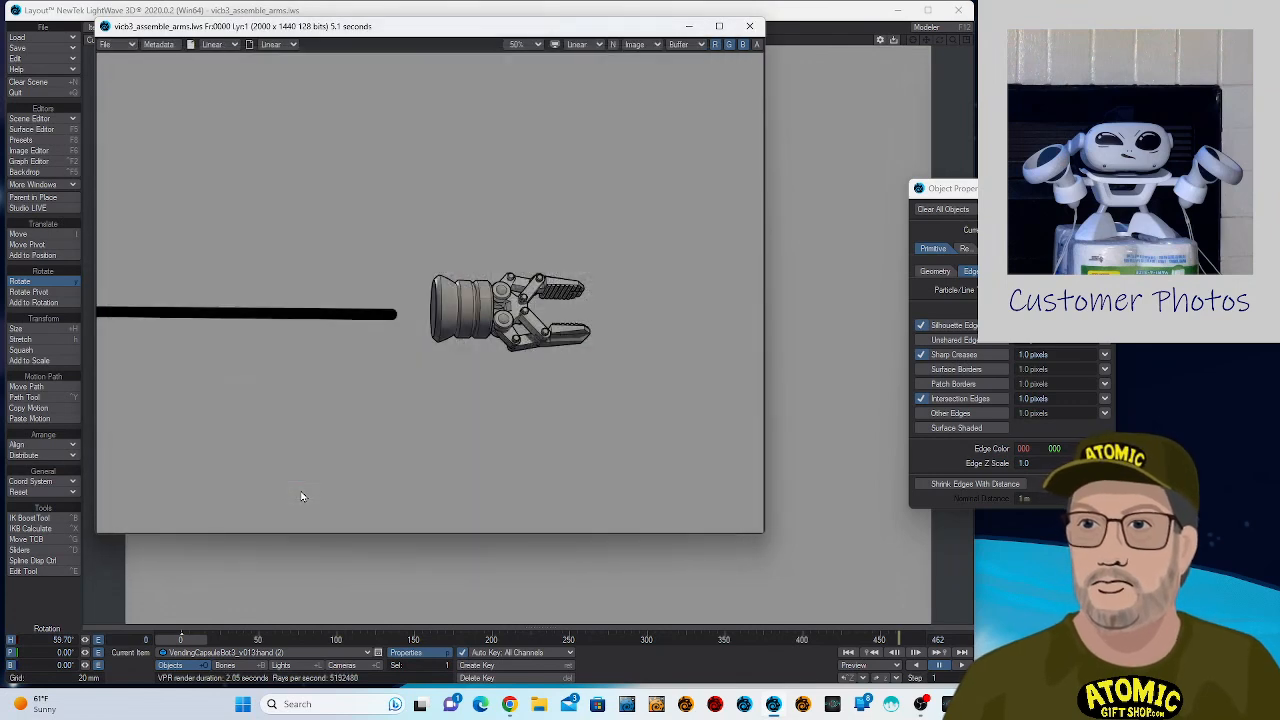
drag(585, 26, 1279, 9)
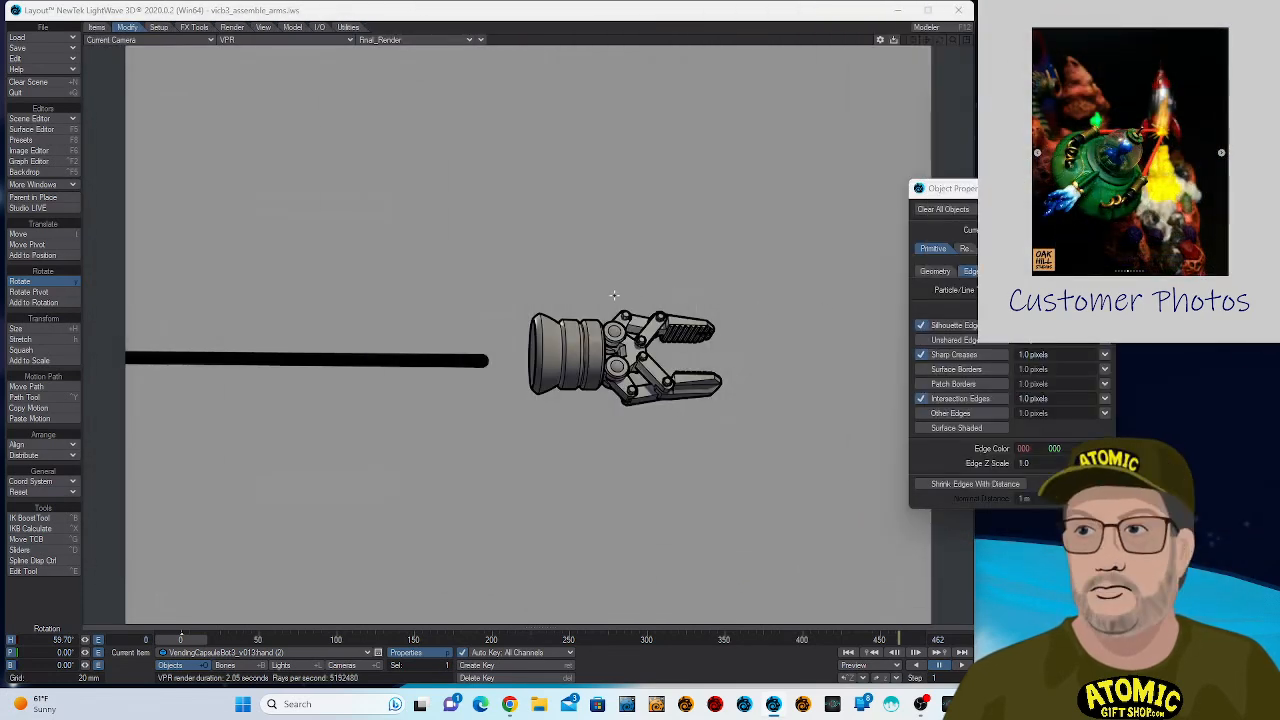
- Bend the wire's end by setting its Morph endomorph to 100% in Morph Mixer, and render frame 0
click(319, 361)
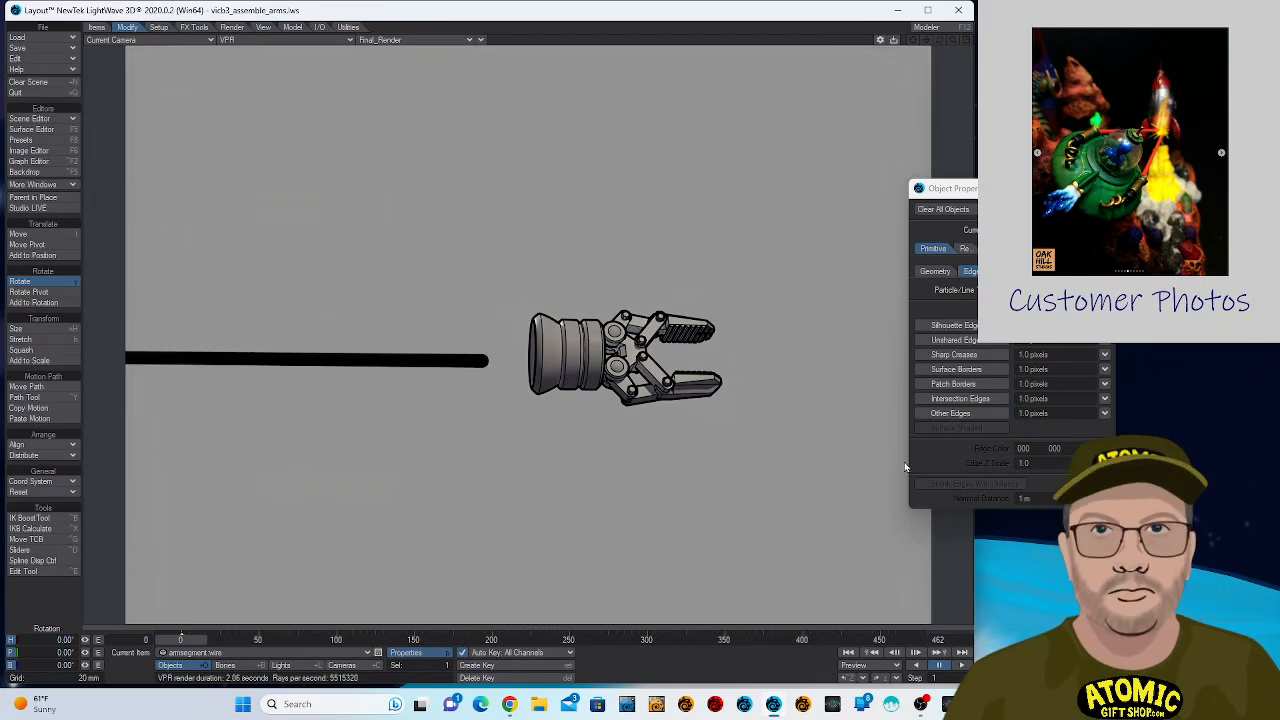
key(p)
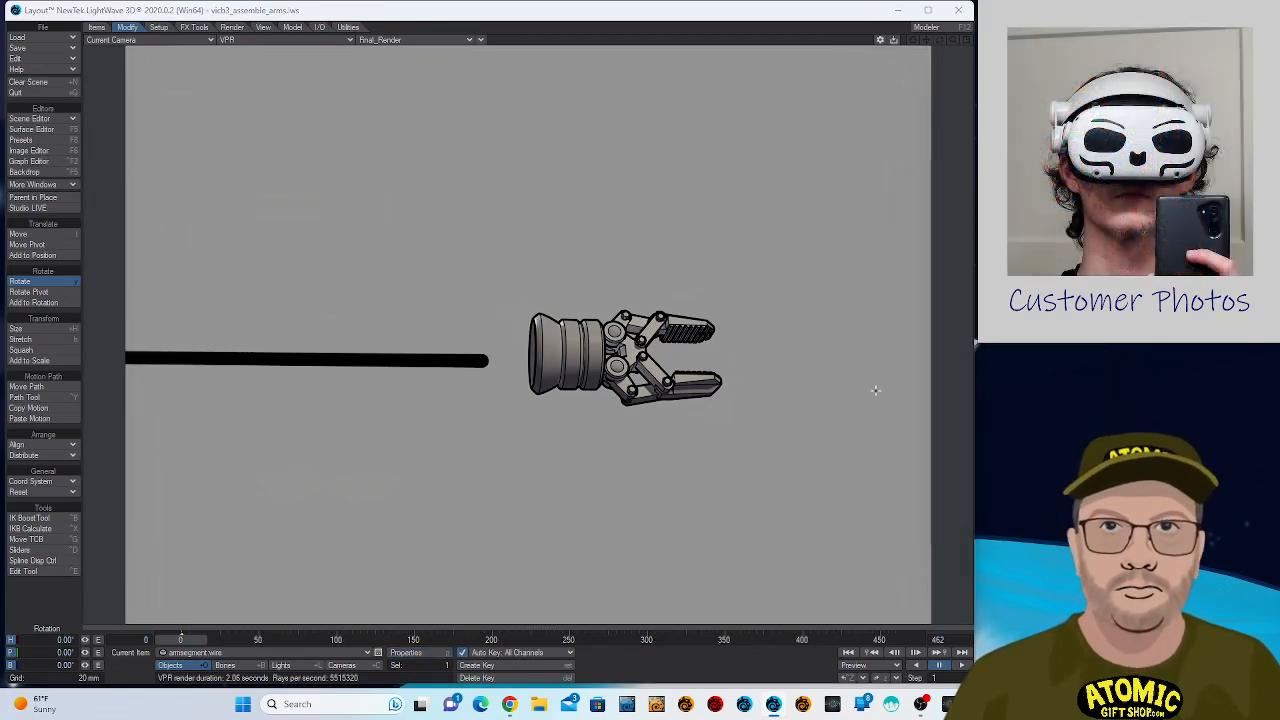
key(p)
click(935, 271)
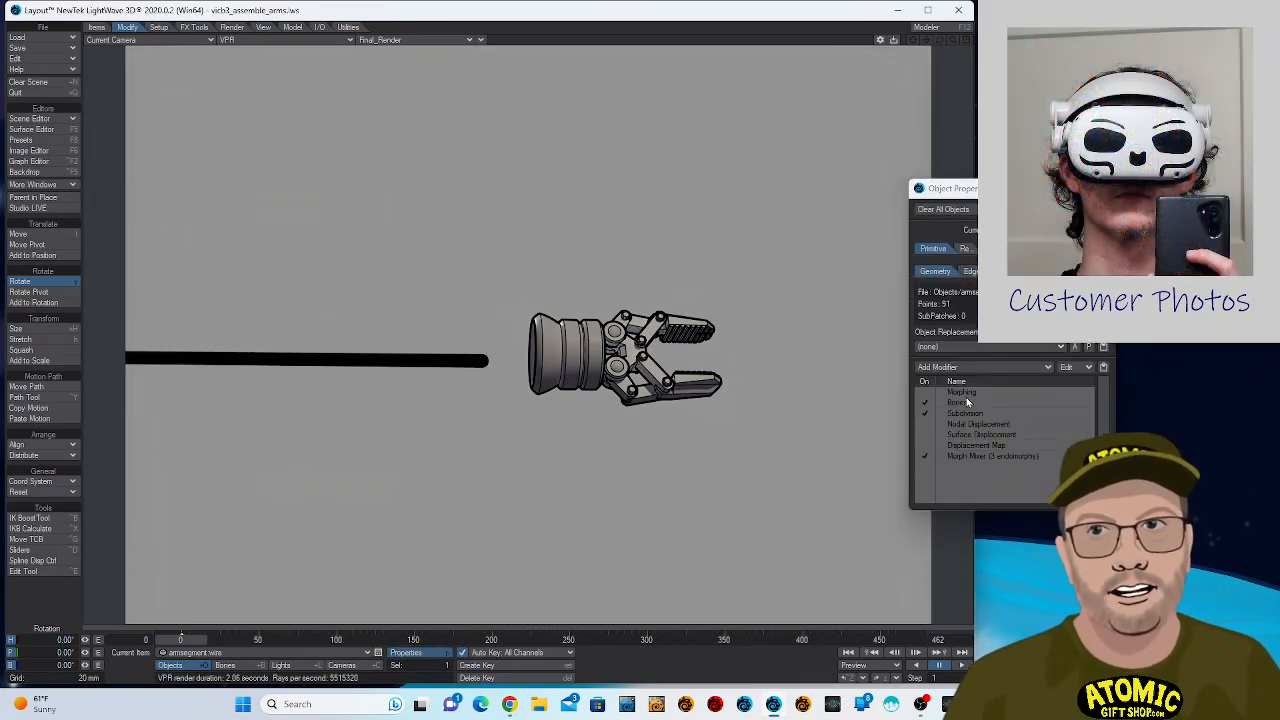
double_click(977, 457)
drag(310, 508, 469, 525)
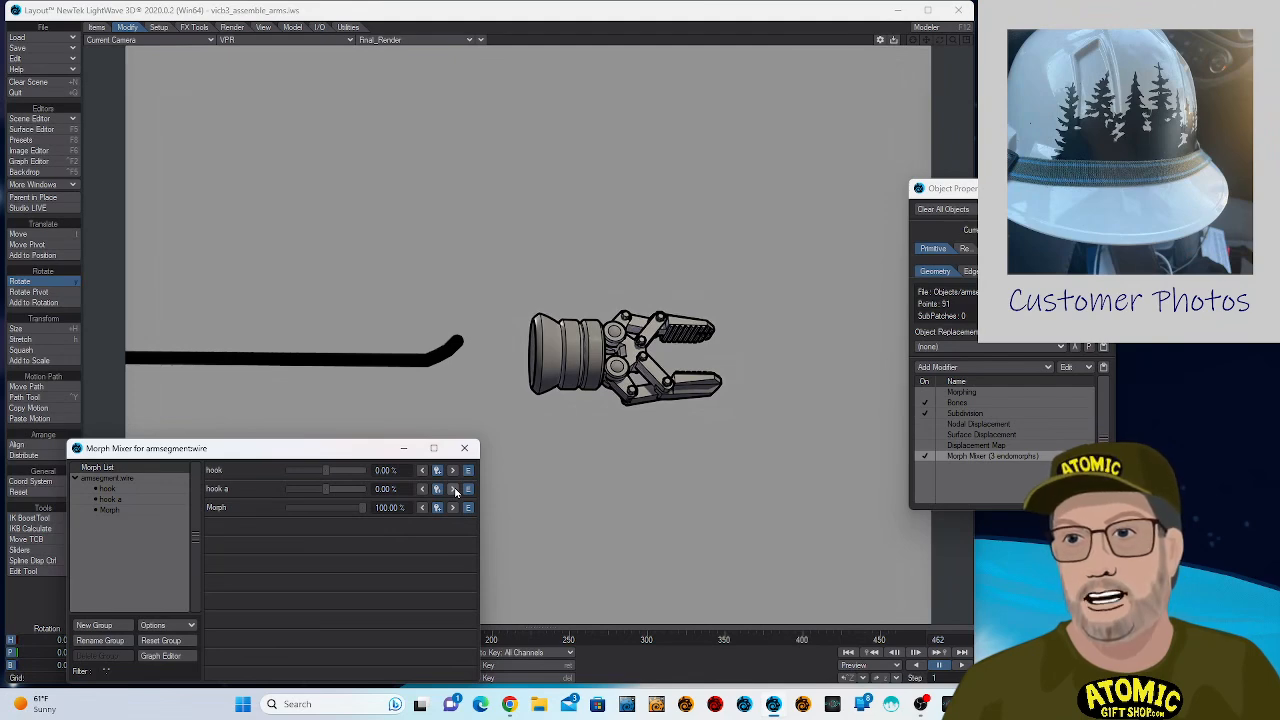
key(F9)
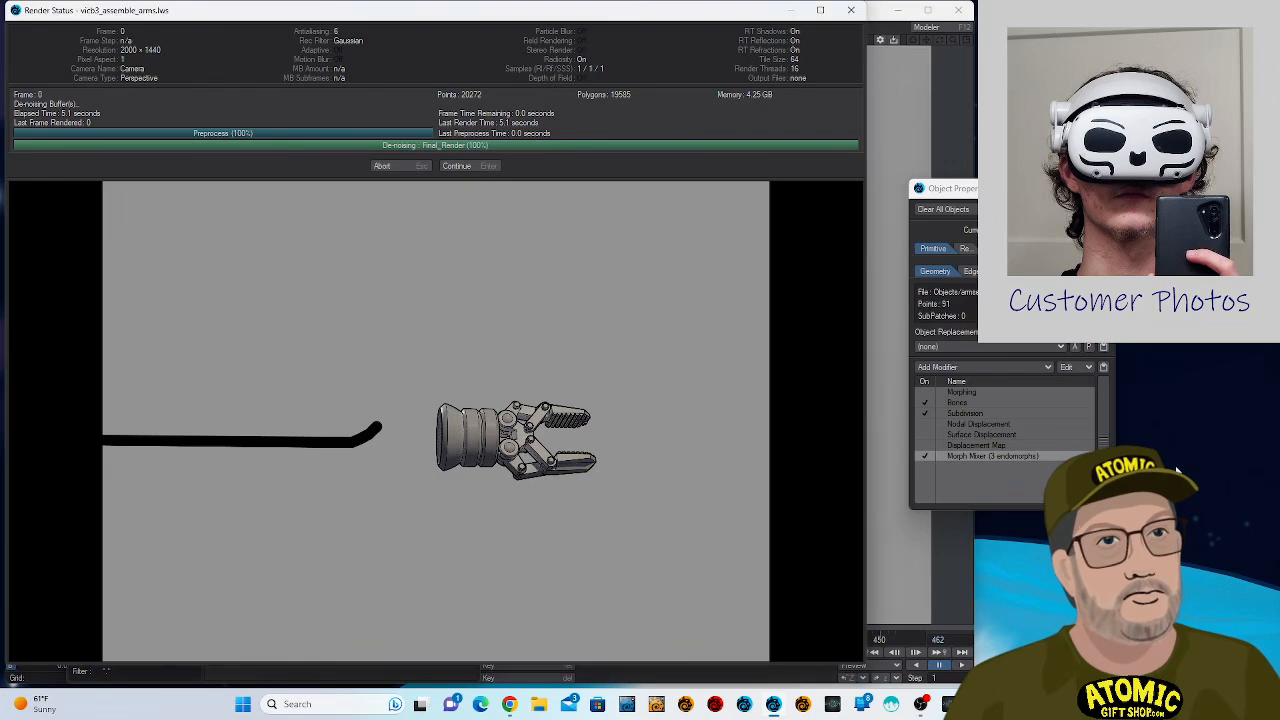
click(467, 166)
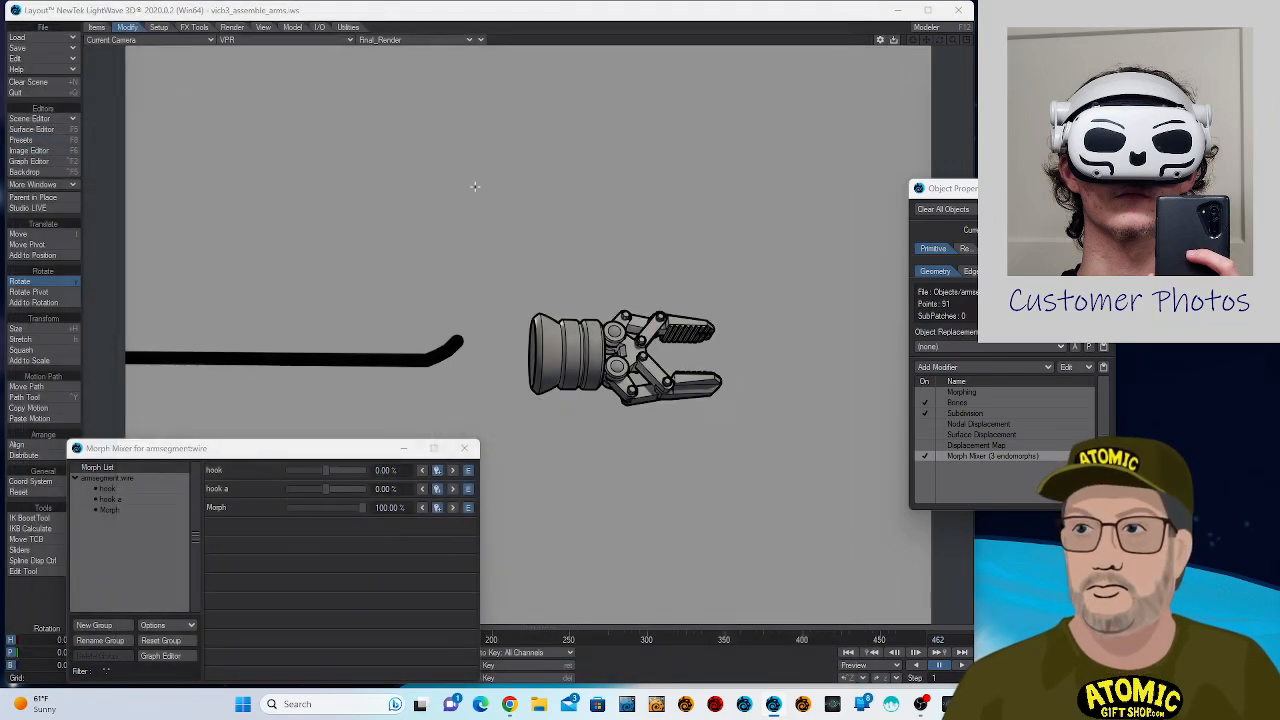
- Fold the wire's end into a hook with endomorphs hook at 66%, hook a at 64% and Morph at -6%
drag(329, 491, 323, 521)
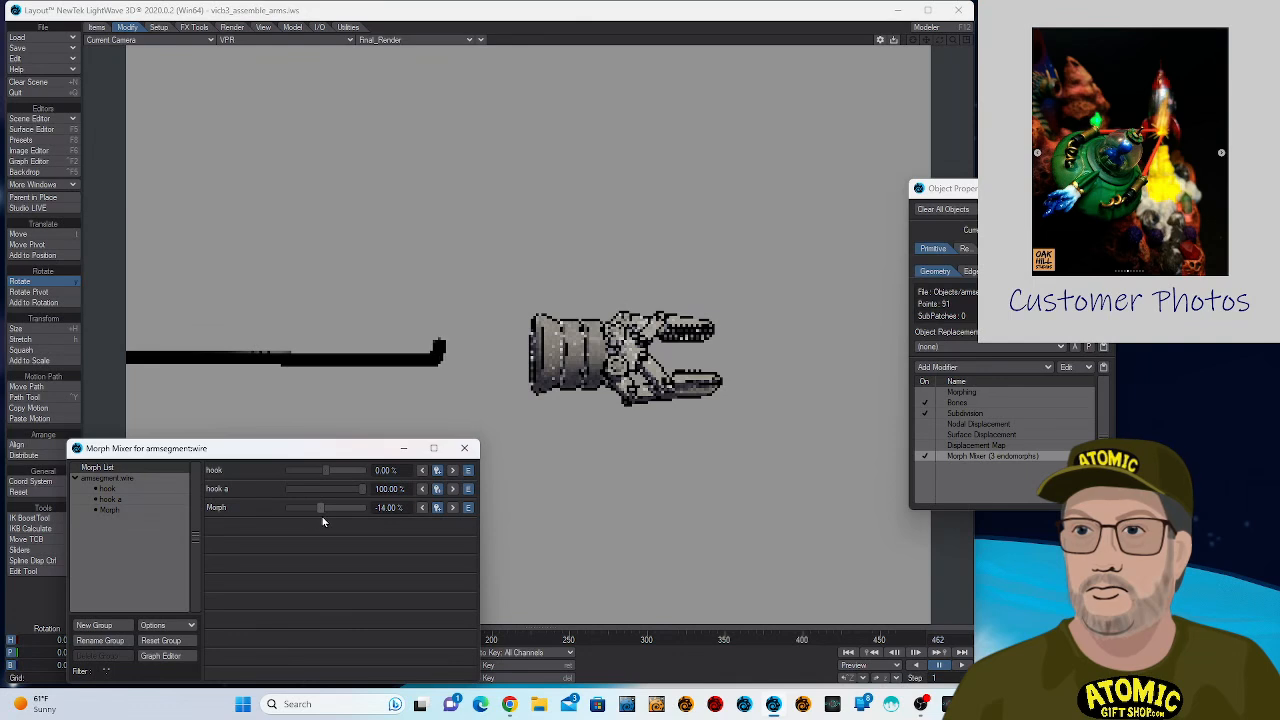
drag(331, 475, 357, 475)
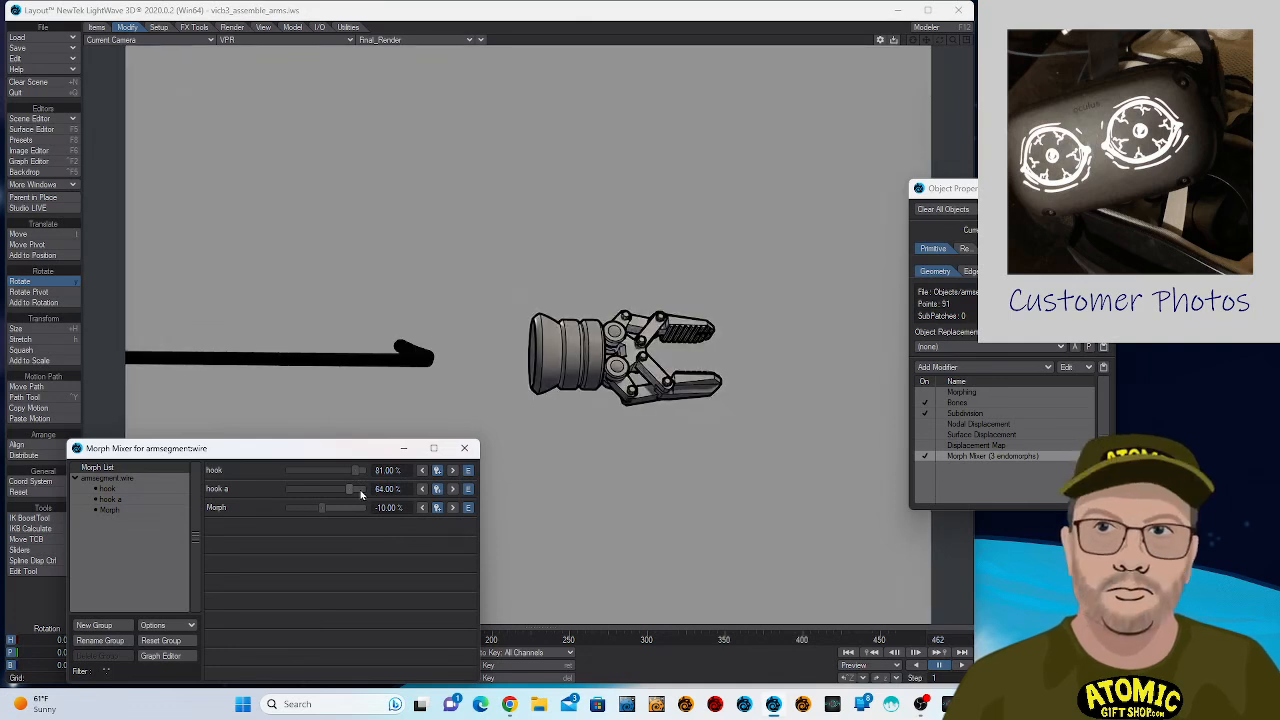
drag(357, 471, 324, 519)
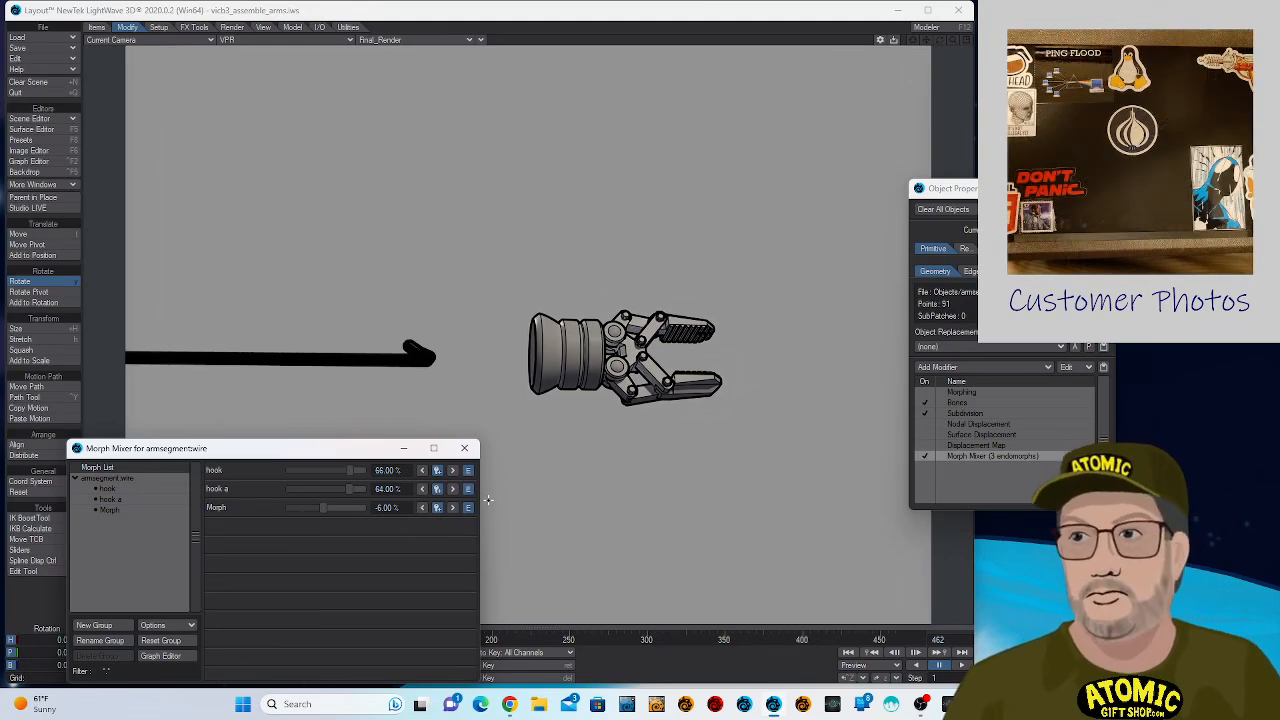
- Render frame 0 with the hooked wire and move the finished image window clear of the viewport
key(F9)
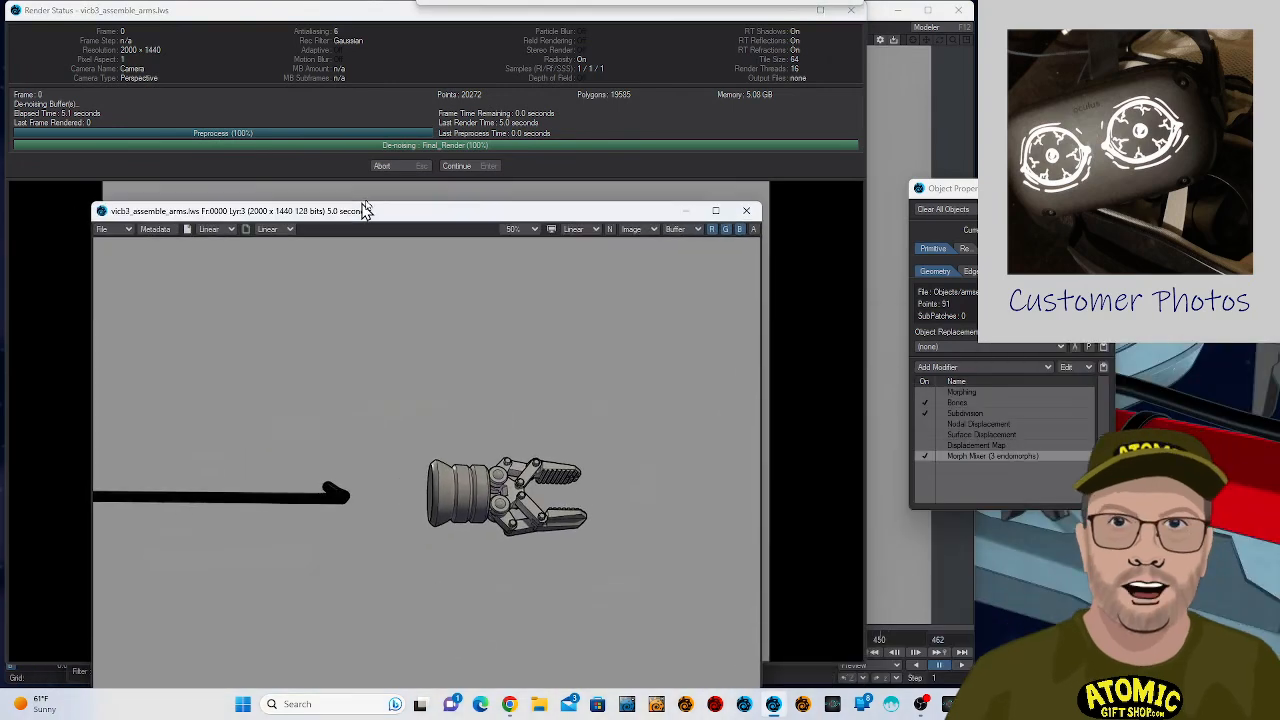
drag(363, 209, 0, 100)
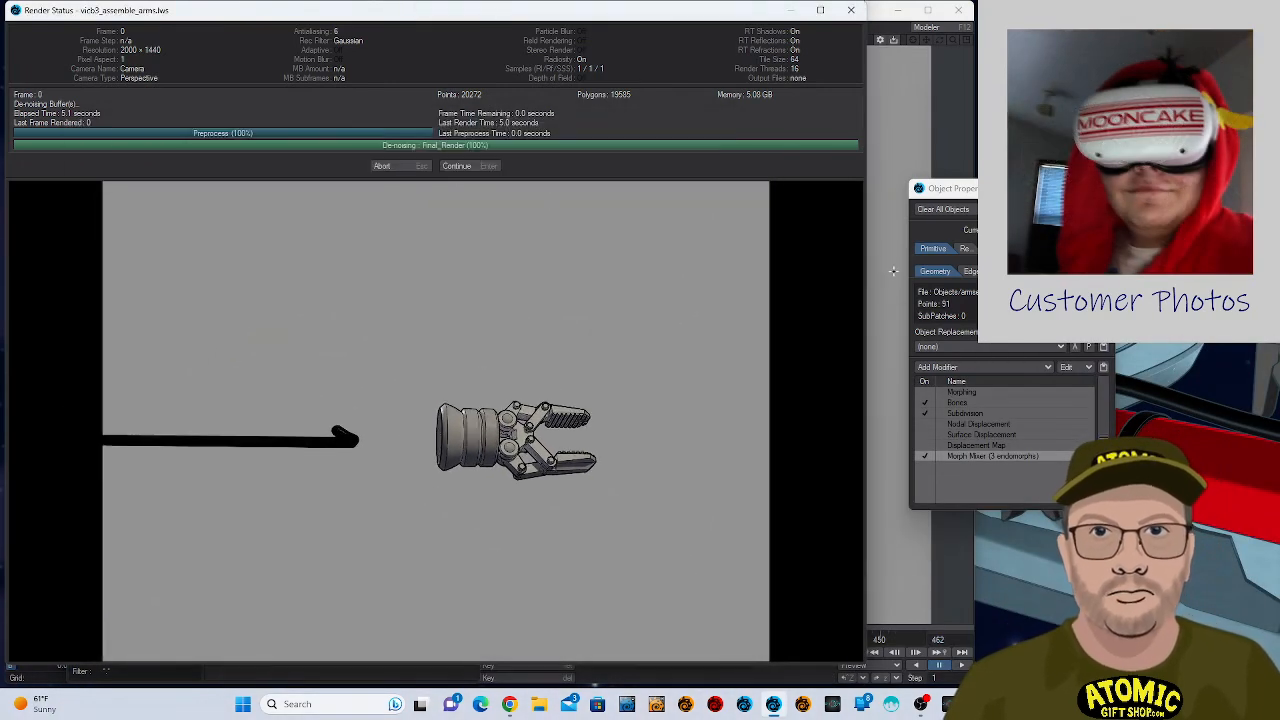
click(486, 166)
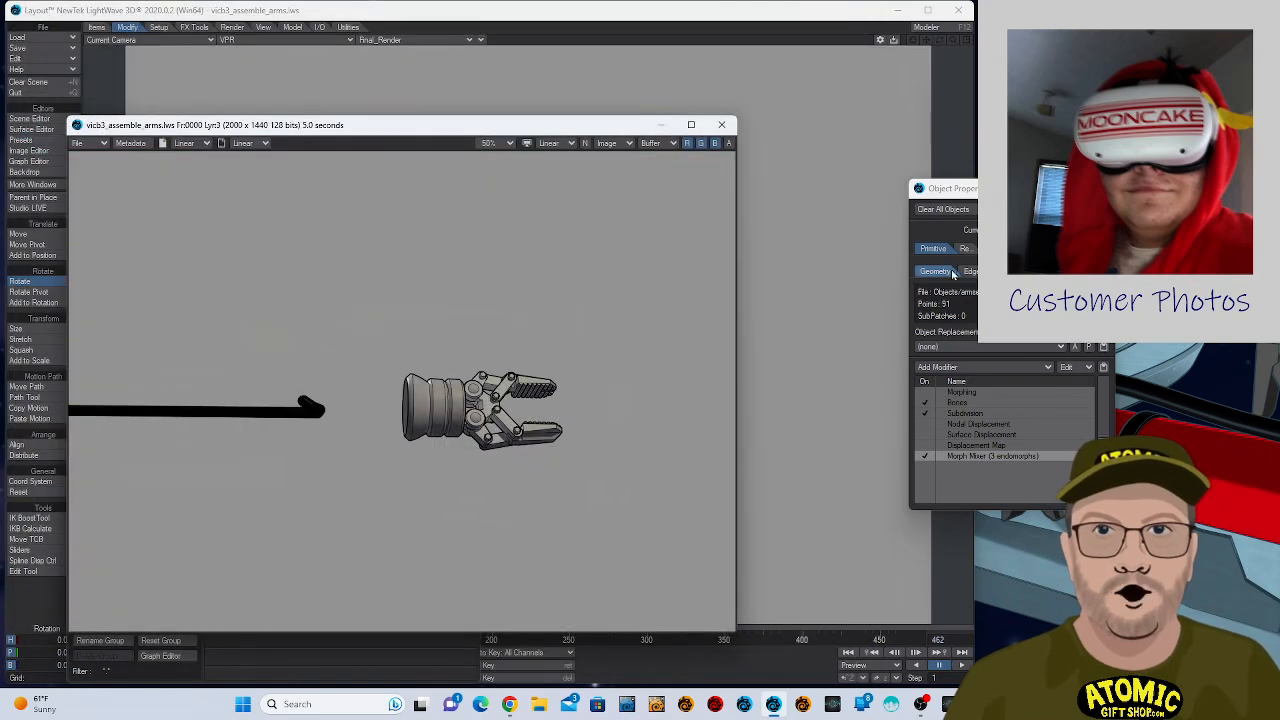
drag(135, 126, 1050, 74)
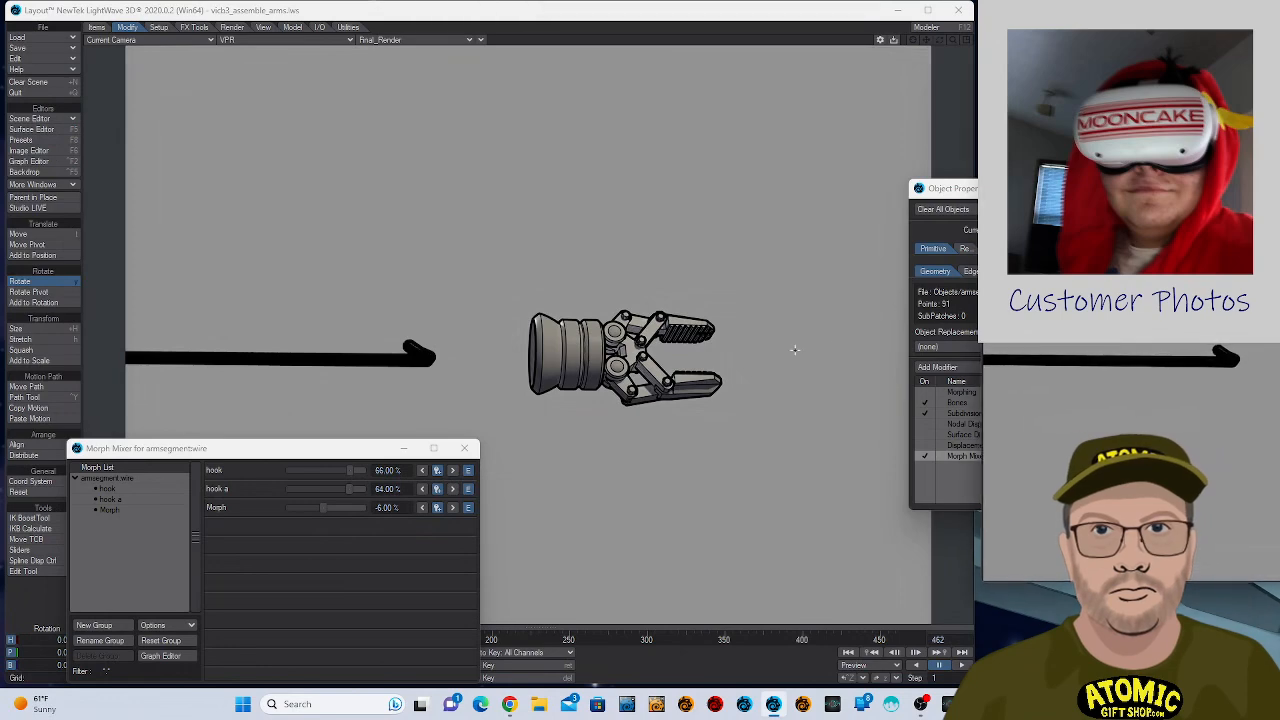
- Move the second hand over the wire's hooked end to about X -1.6 mm, Y -200 µm and Z 108.8 mm
click(557, 355)
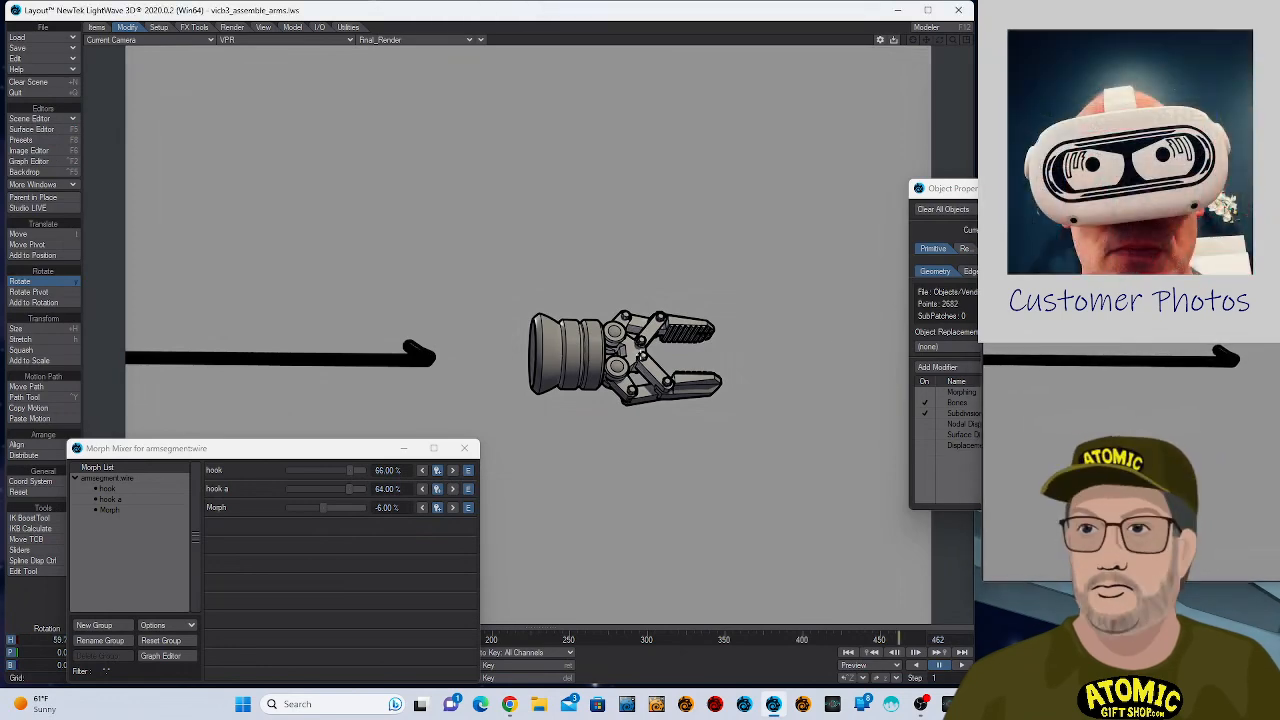
key(t)
drag(670, 355, 464, 355)
mouse_move(669, 423)
right_down()
mouse_move(669, 467)
mouse_move(669, 413)
right_up()
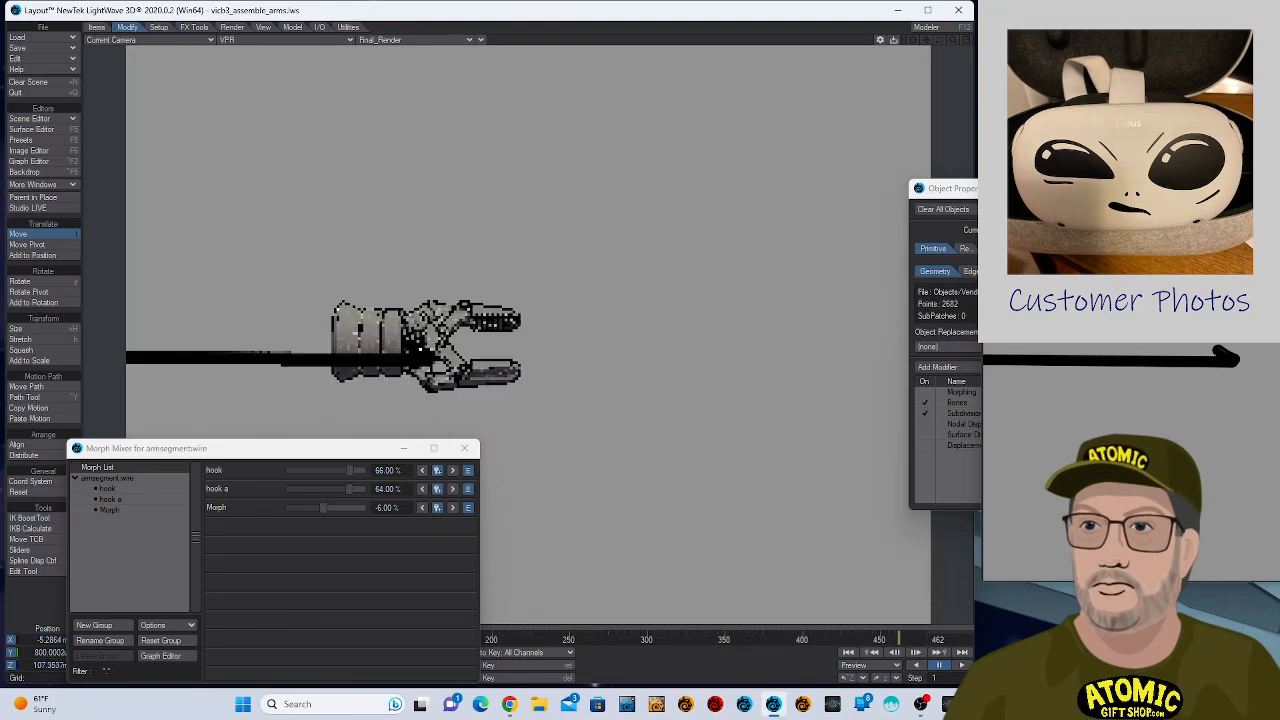
drag(669, 413, 642, 473)
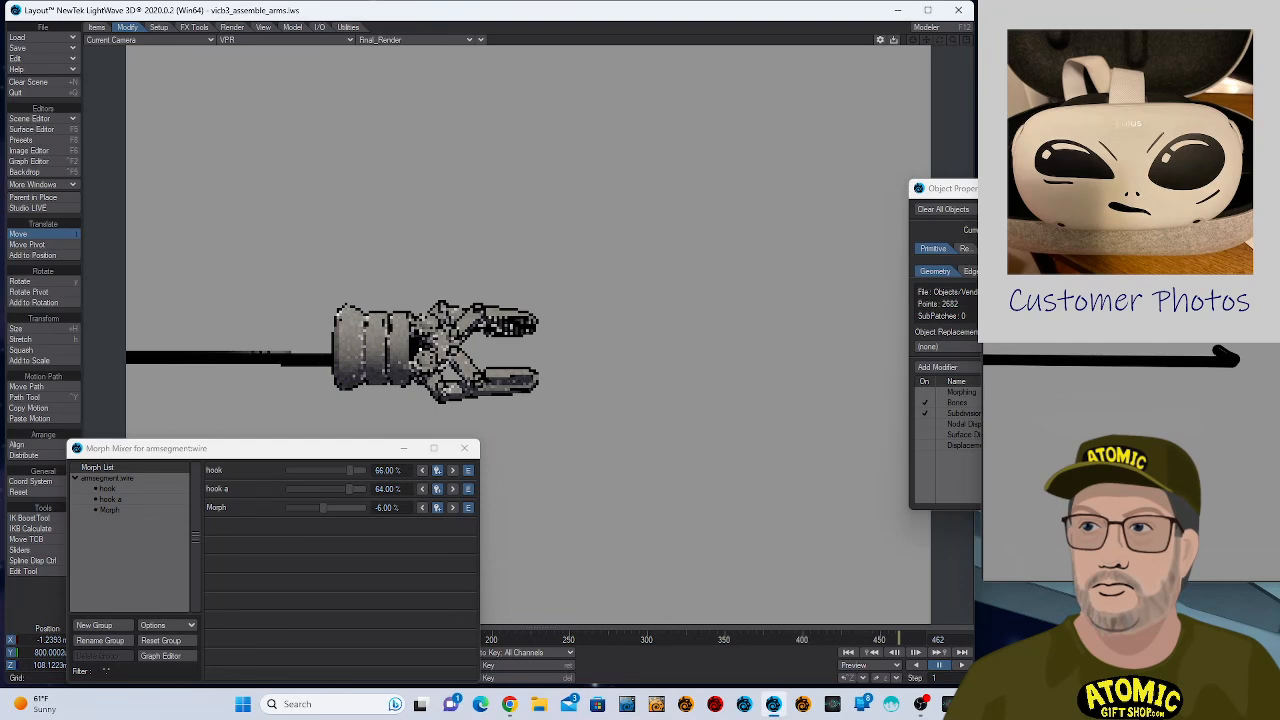
mouse_move(666, 423)
right_down()
mouse_move(666, 448)
mouse_move(666, 414)
right_up()
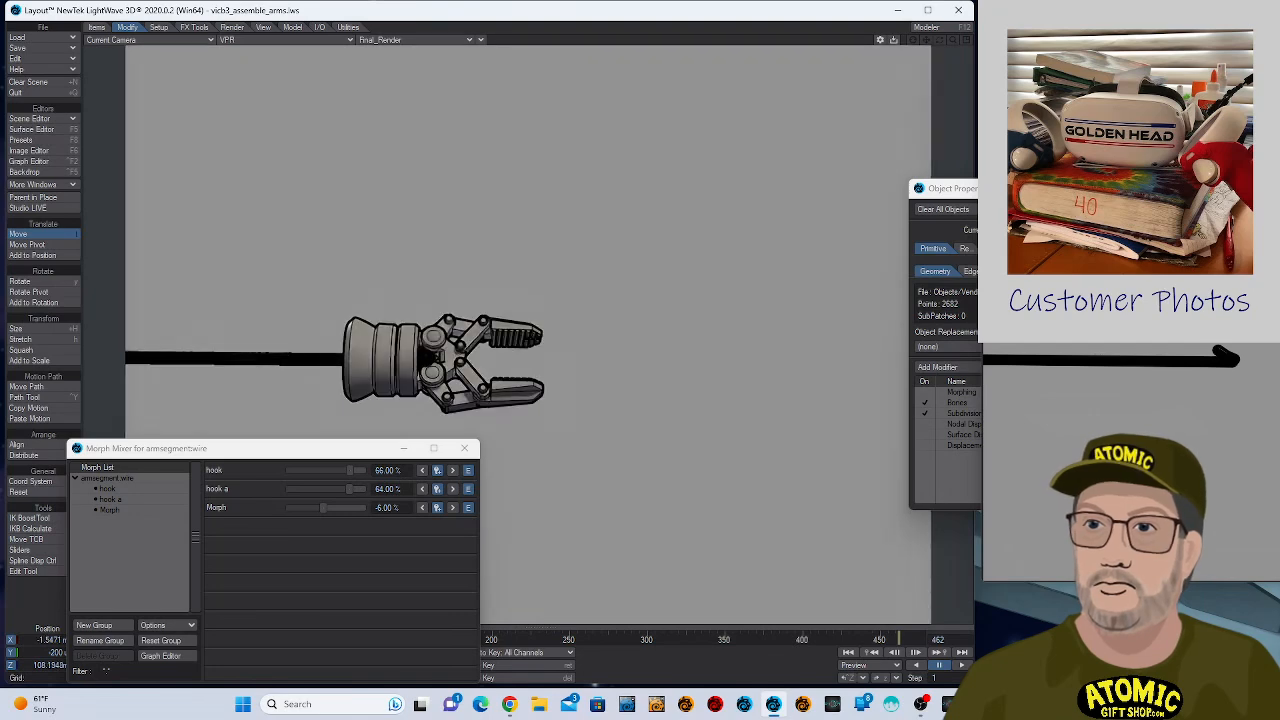
drag(666, 414, 674, 407)
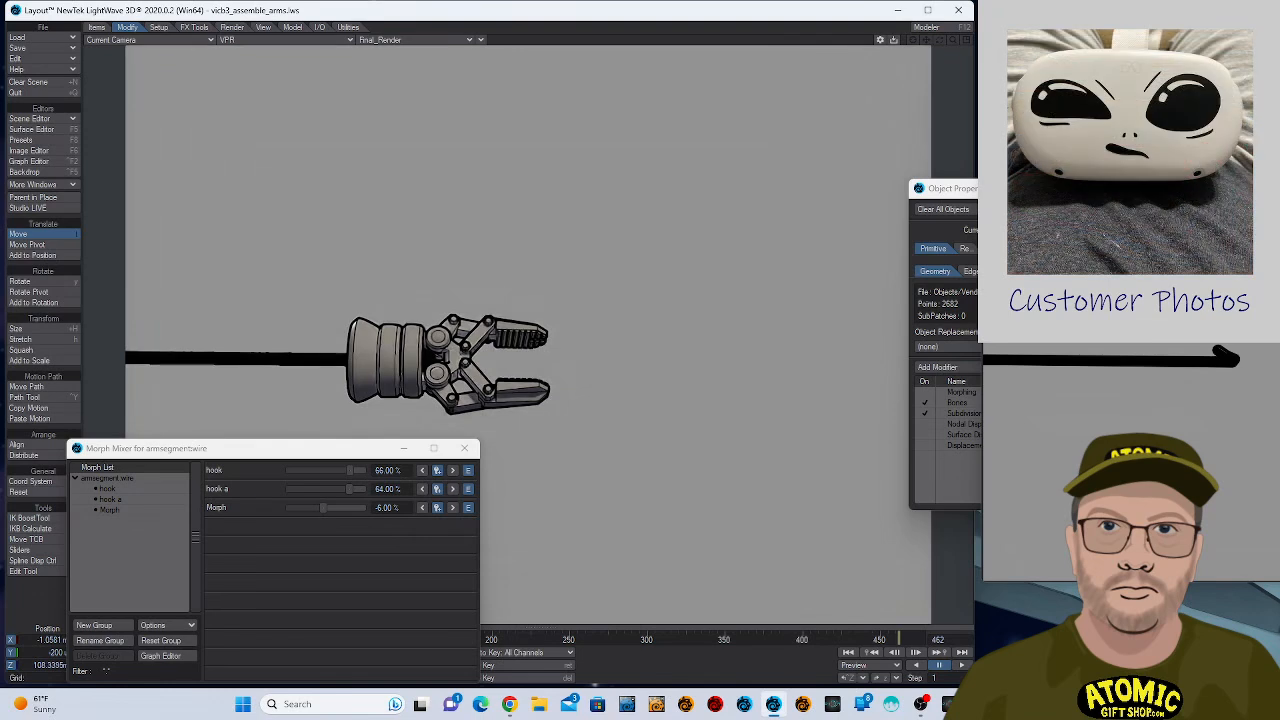
mouse_move(450, 362)
mouse_down()
mouse_move(436, 362)
mouse_move(455, 362)
mouse_move(449, 400)
mouse_move(445, 363)
mouse_up()
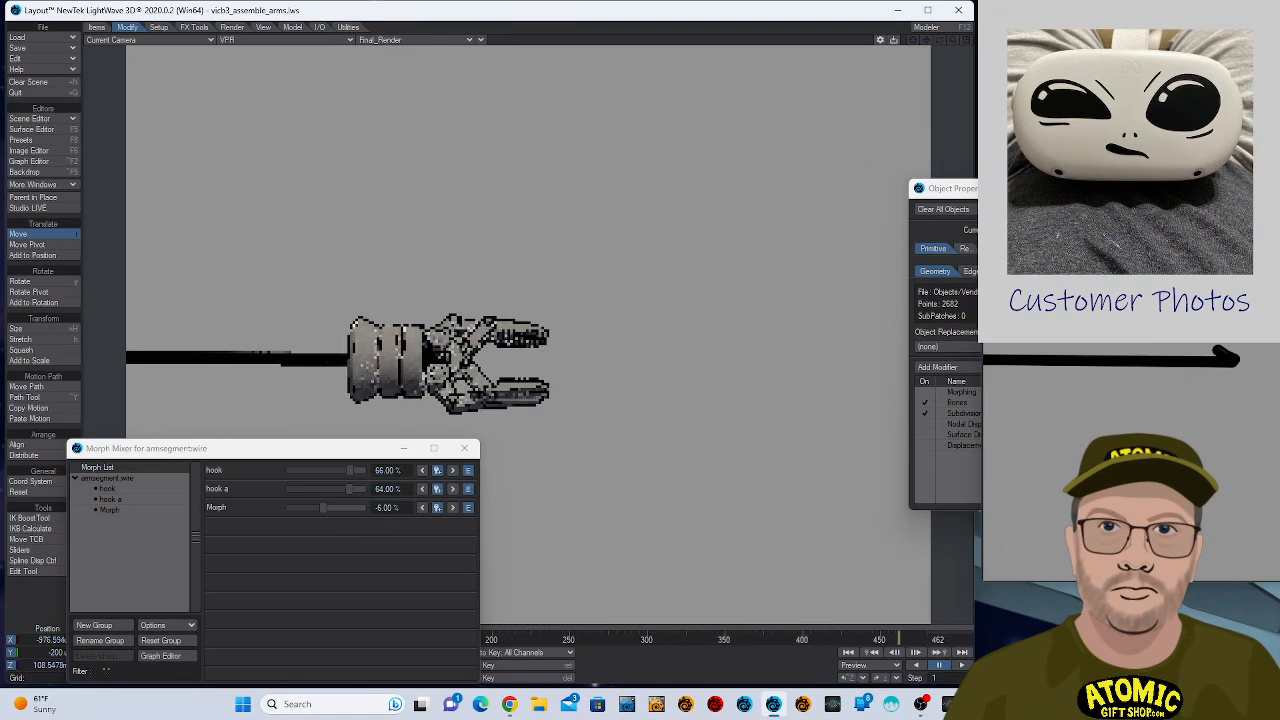
drag(680, 426, 686, 409)
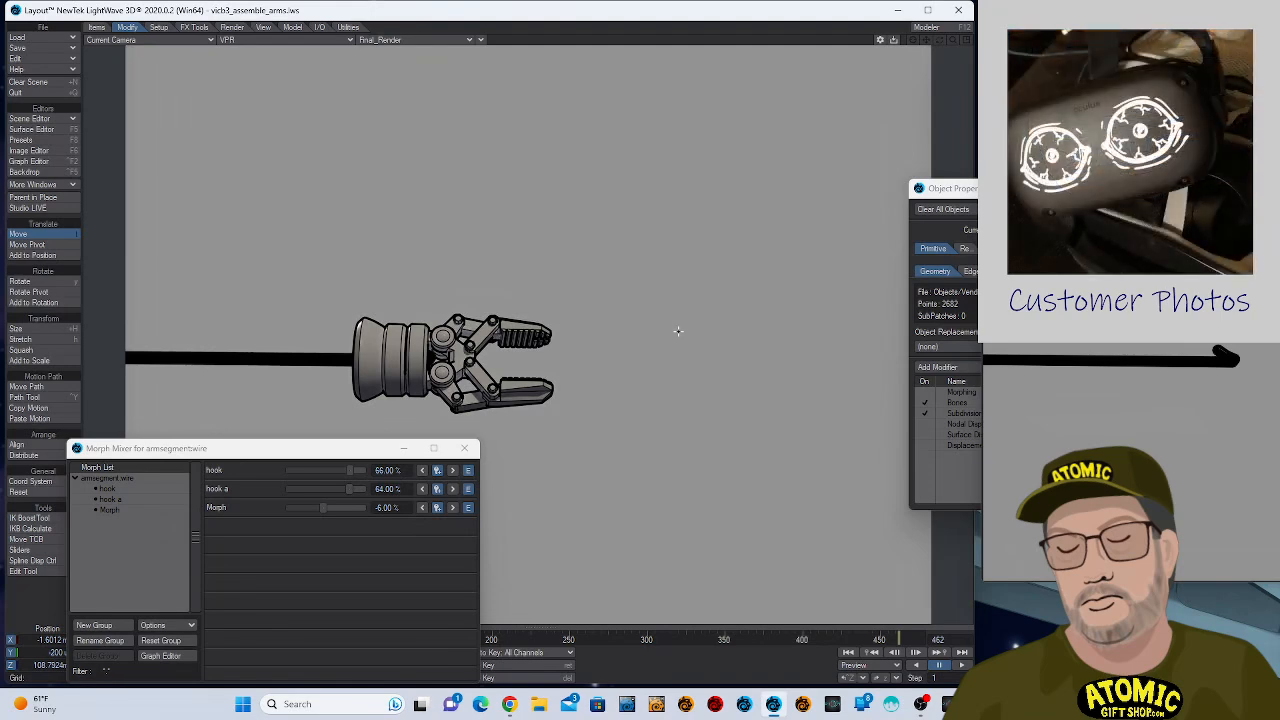
- Render frame 0 with the hand on the wire and save its RGBA as the 32-bit PNG arm4.png
key(F9)
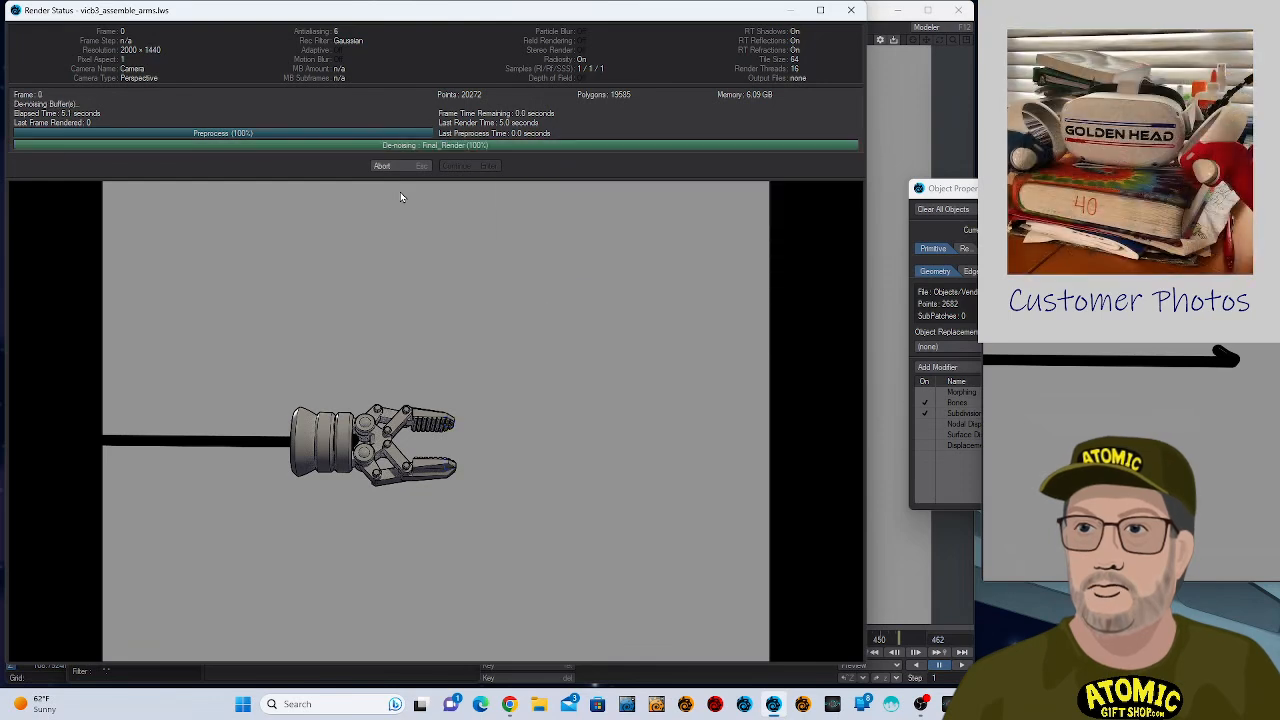
click(998, 86)
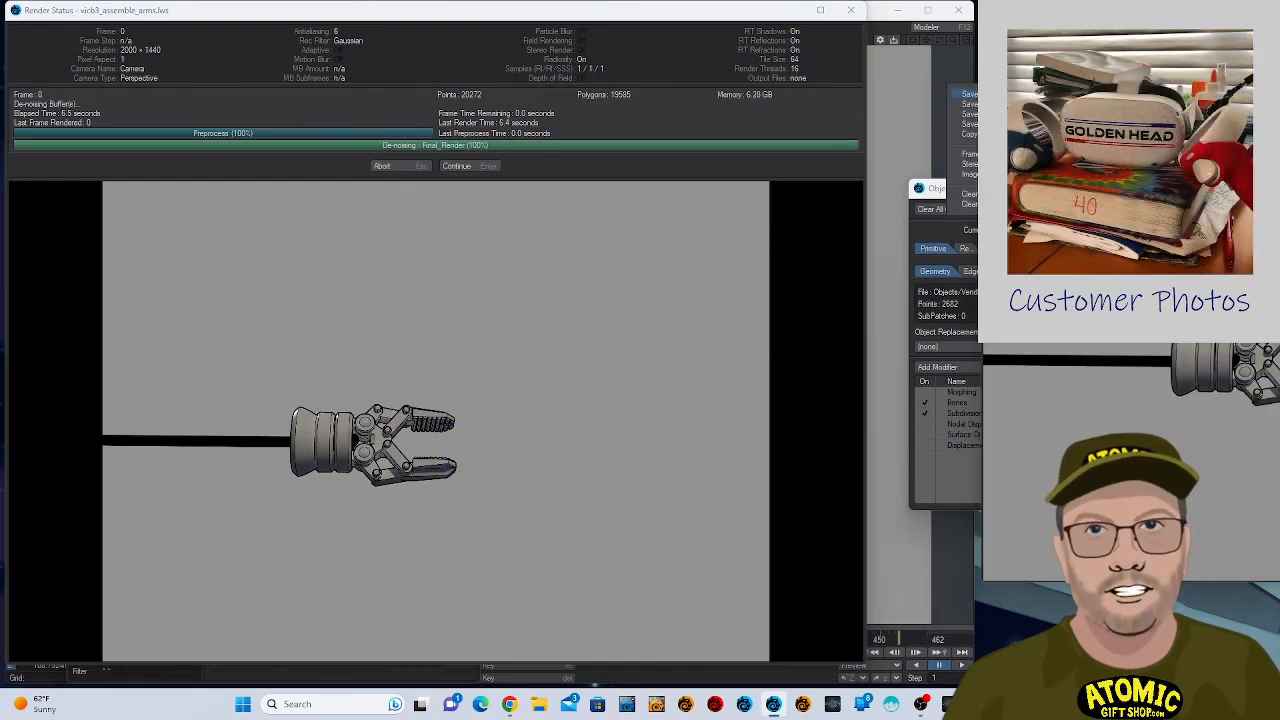
mouse_move(1000, 94)
click(1165, 386)
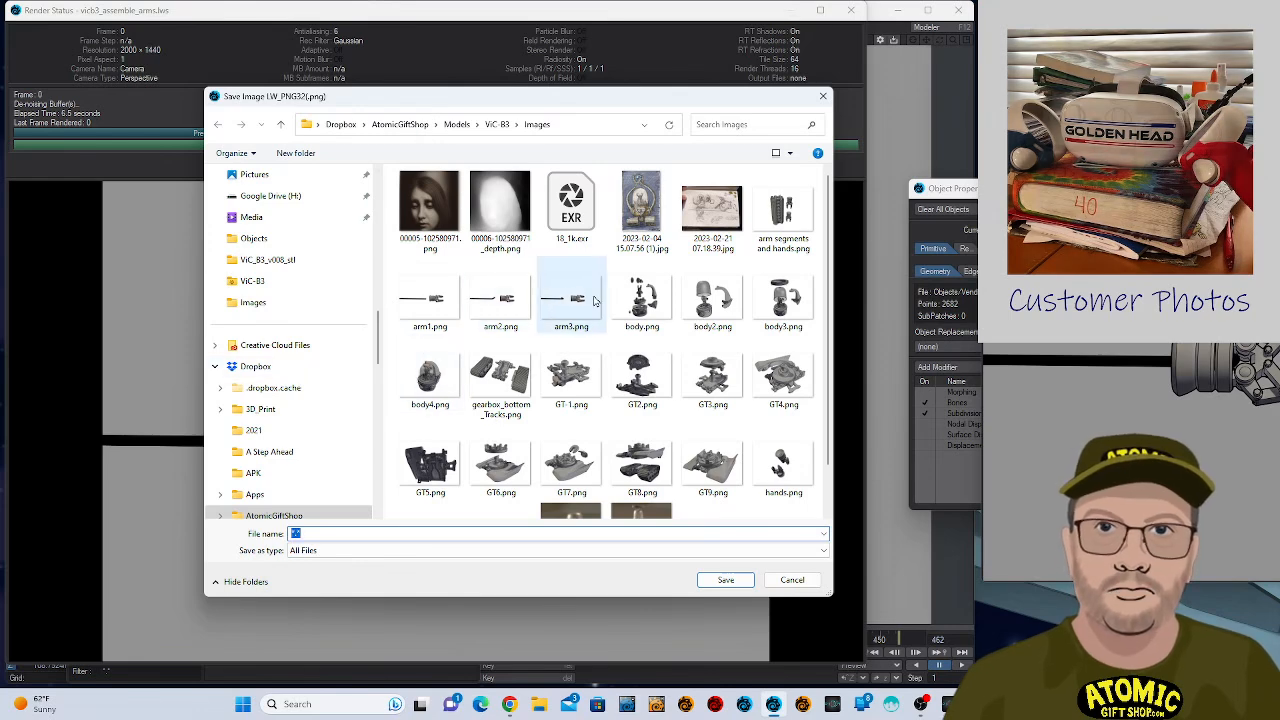
click(577, 320)
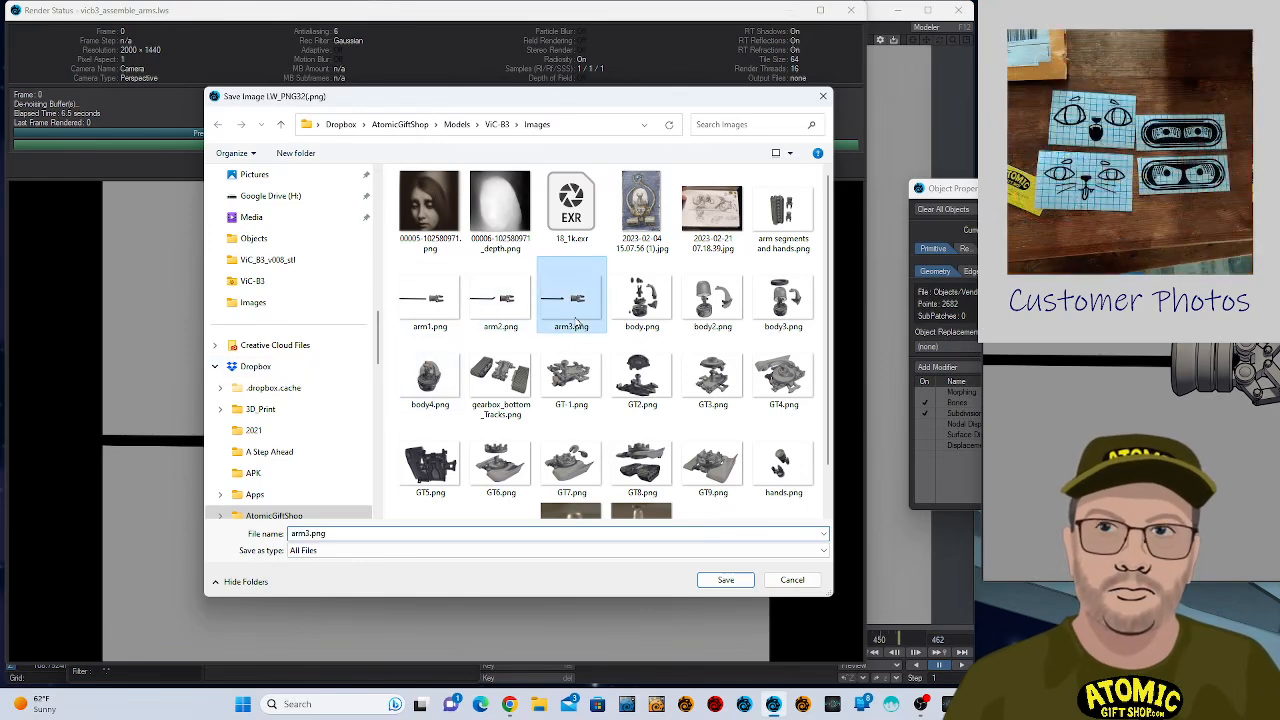
double_click(308, 534)
click(308, 534)
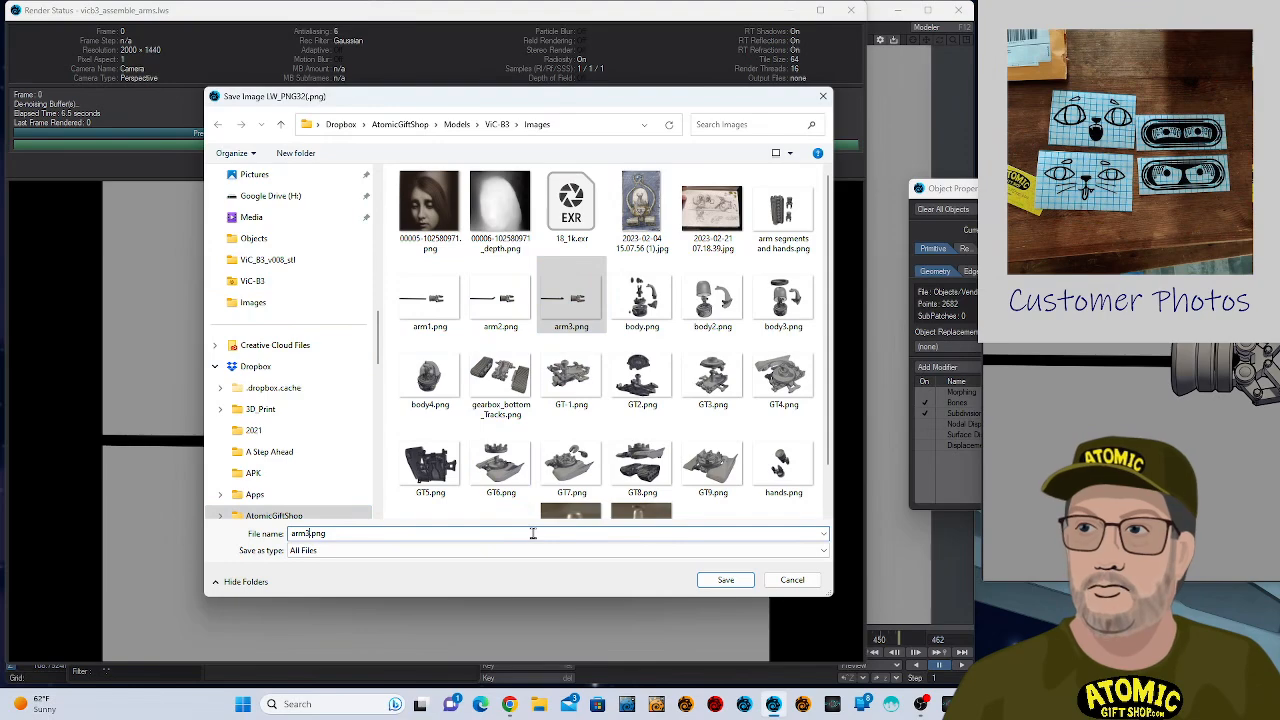
key(BackSpace)
text(4)
key(Return)
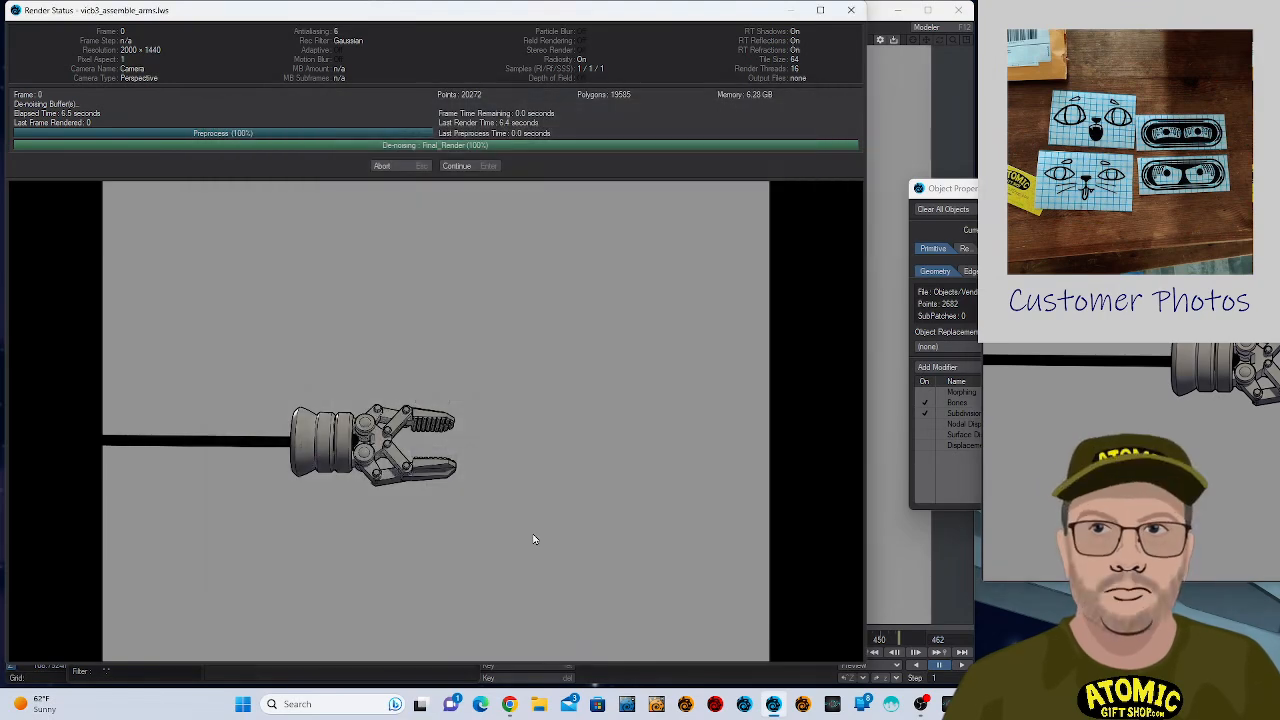
- Dismiss the finished render's status and the wire's Morph Mixer, and move Object Properties clear of the viewport
click(483, 170)
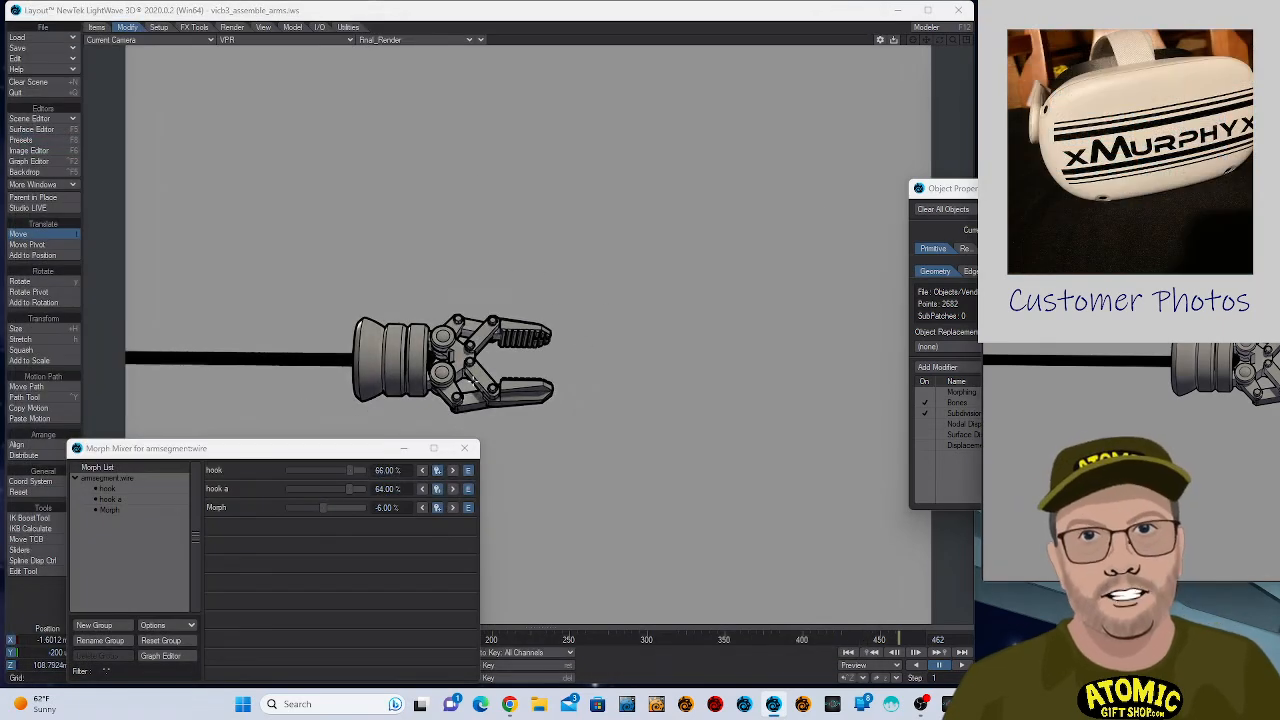
click(465, 448)
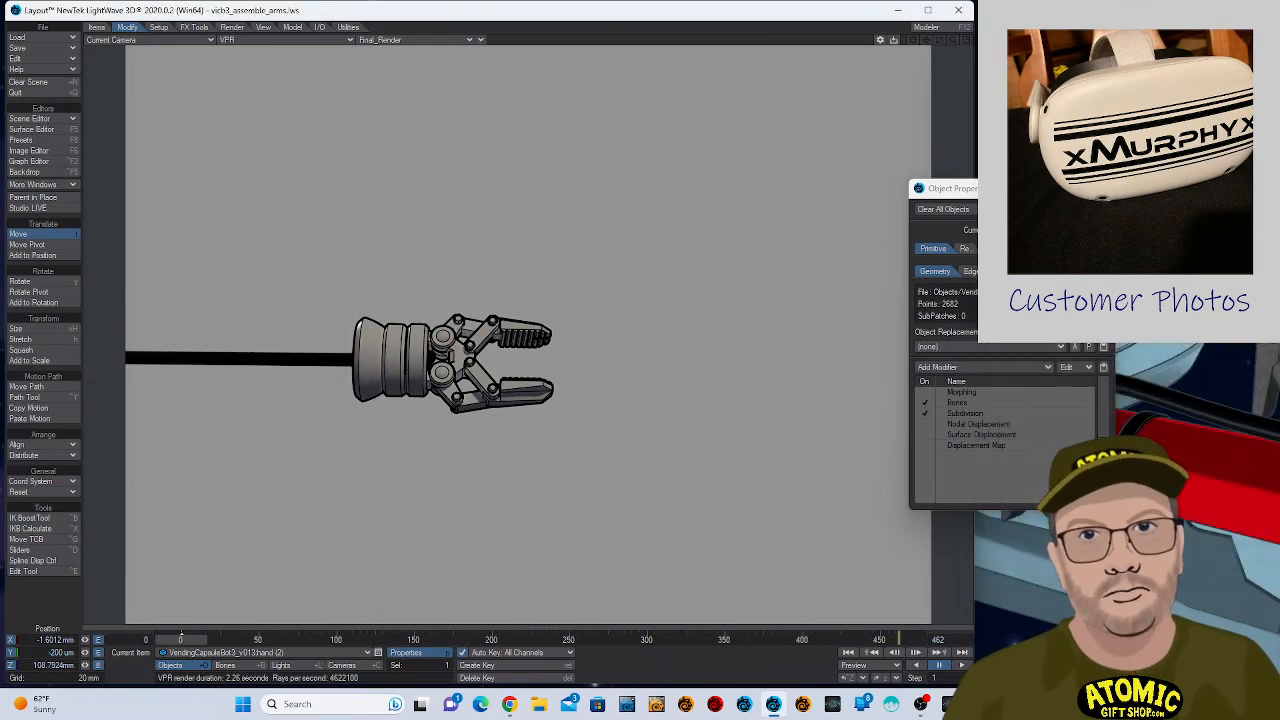
drag(1010, 188, 1153, 196)
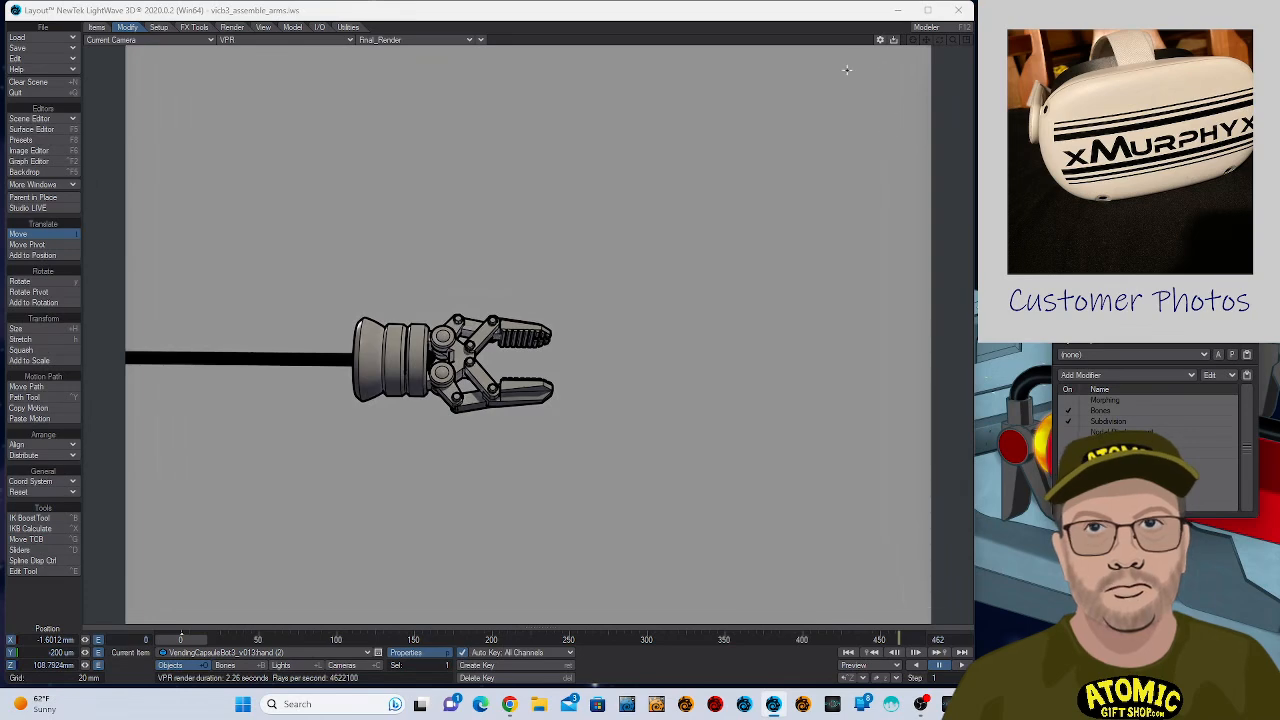
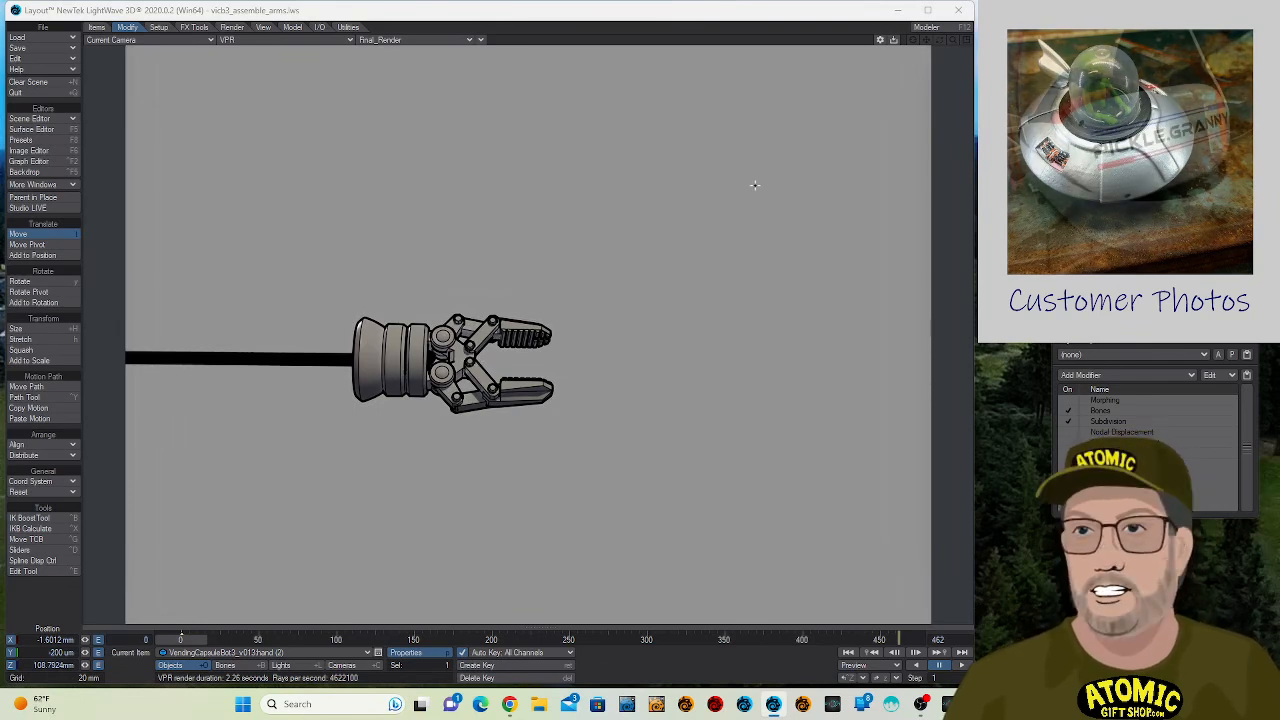
- Switch the camera viewport from VPR to the Textured Shaded Solid display
click(404, 42)
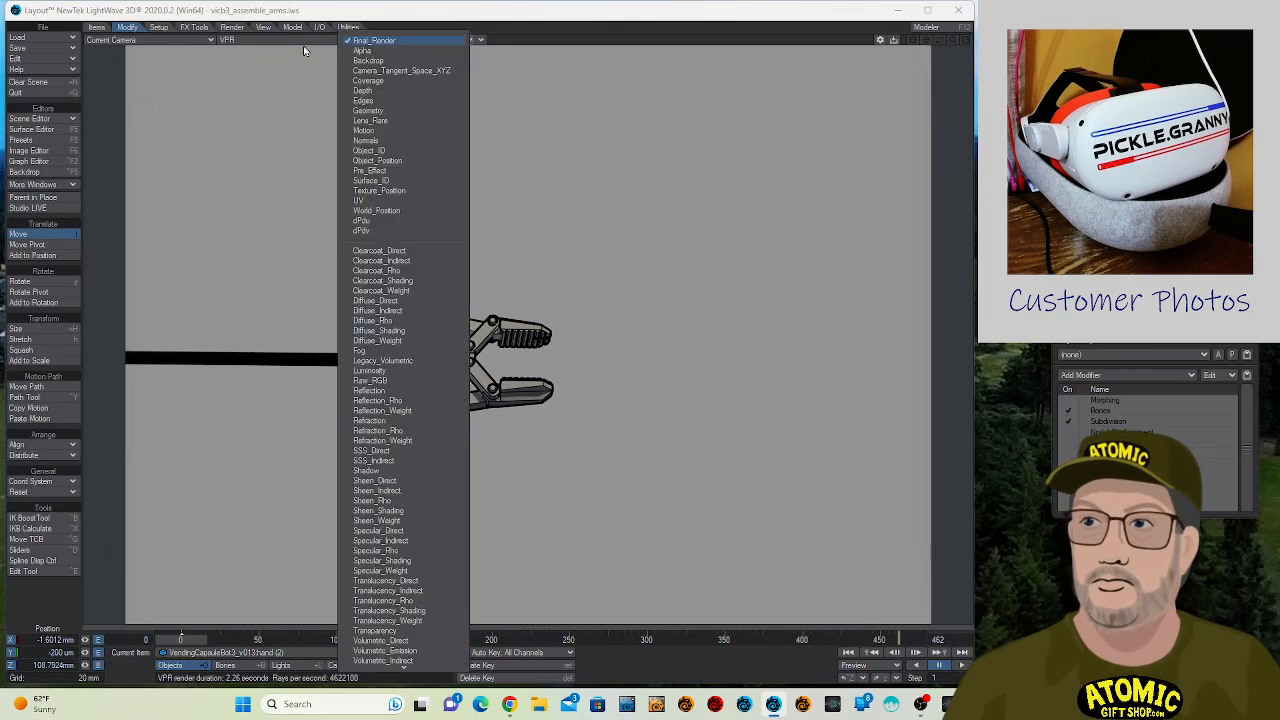
click(253, 46)
click(255, 42)
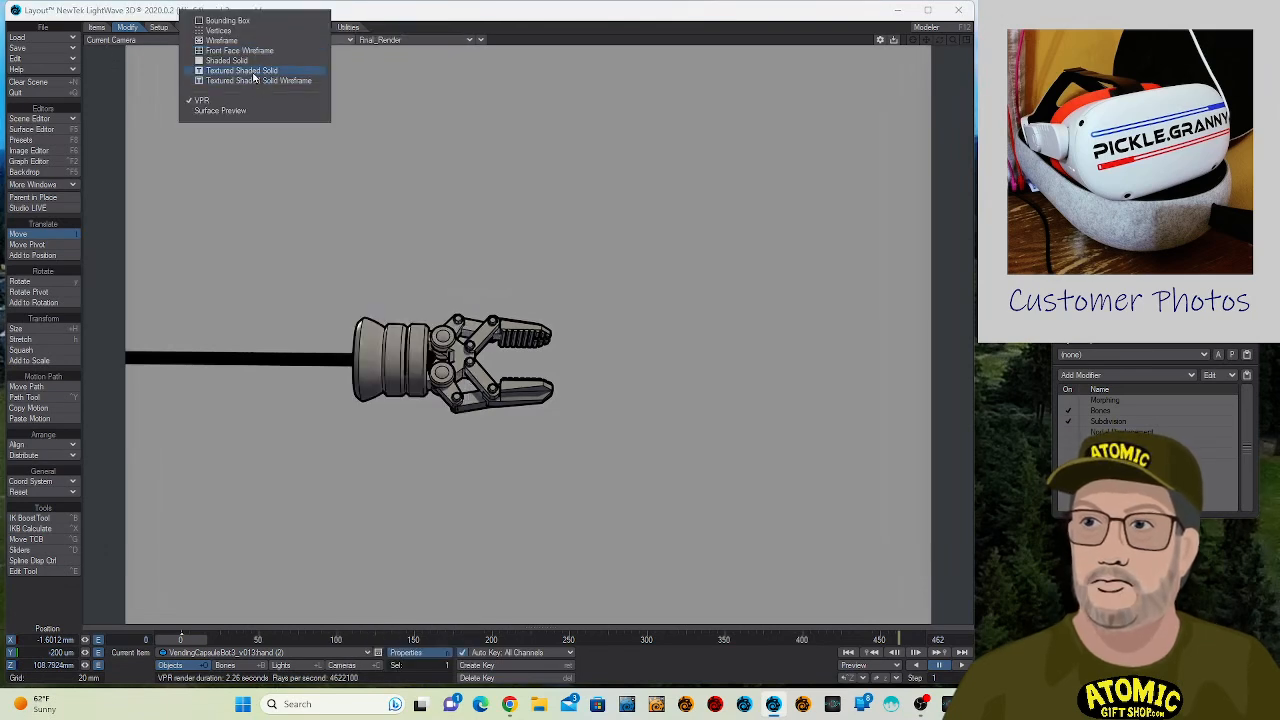
click(253, 77)
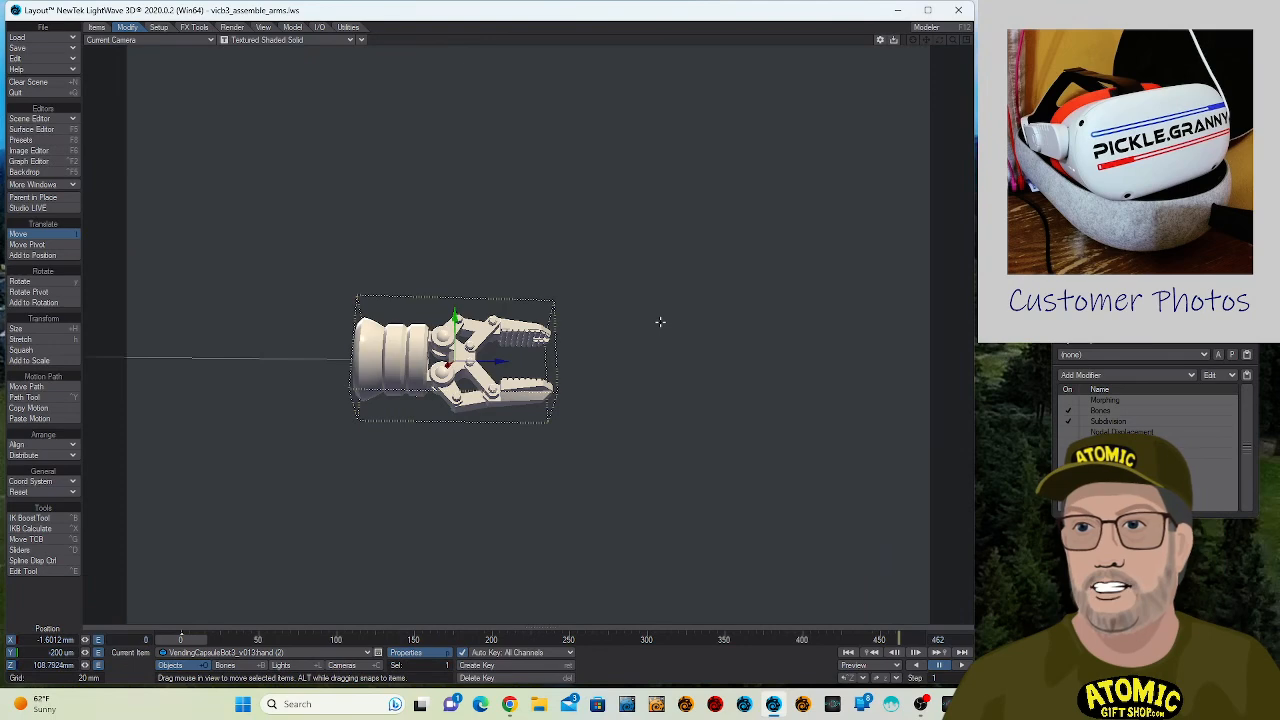
- At frame 30, reposition and turn the camera to about X 65.2 mm, Y 43 mm, Z 66.4 mm, facing the last arm segments and the hand
key(shift+c)
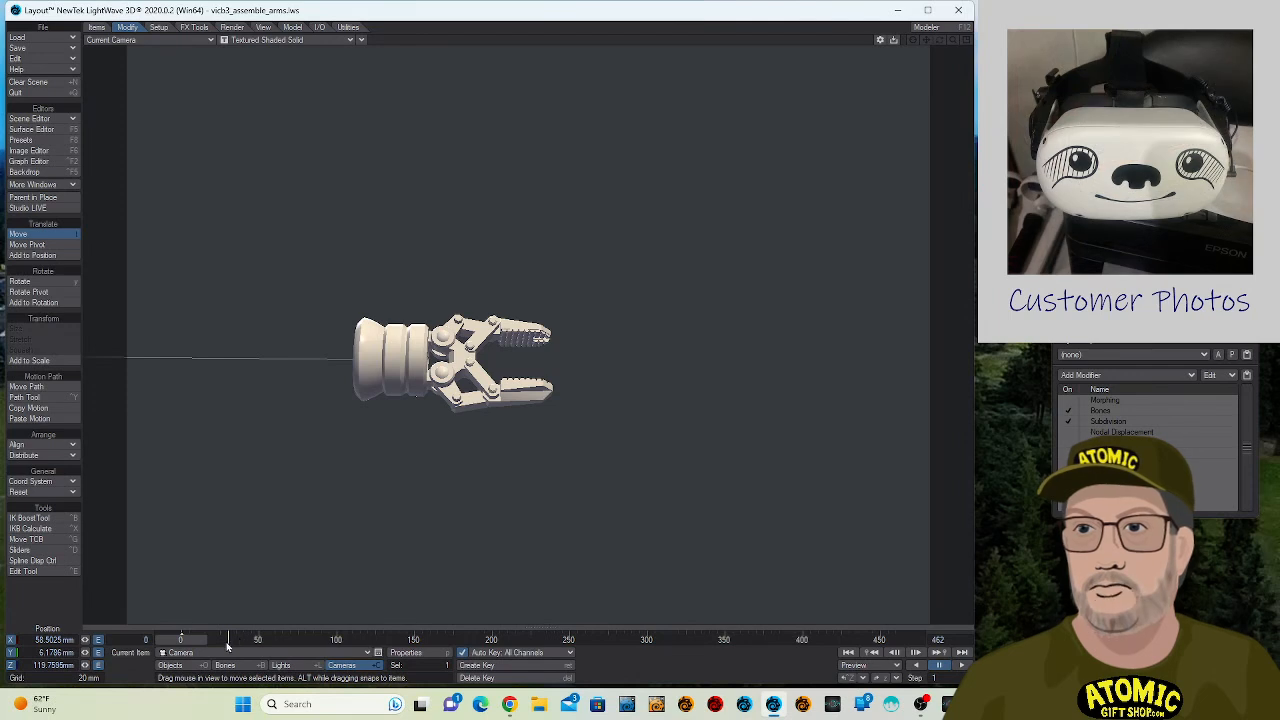
key(shift+Right)
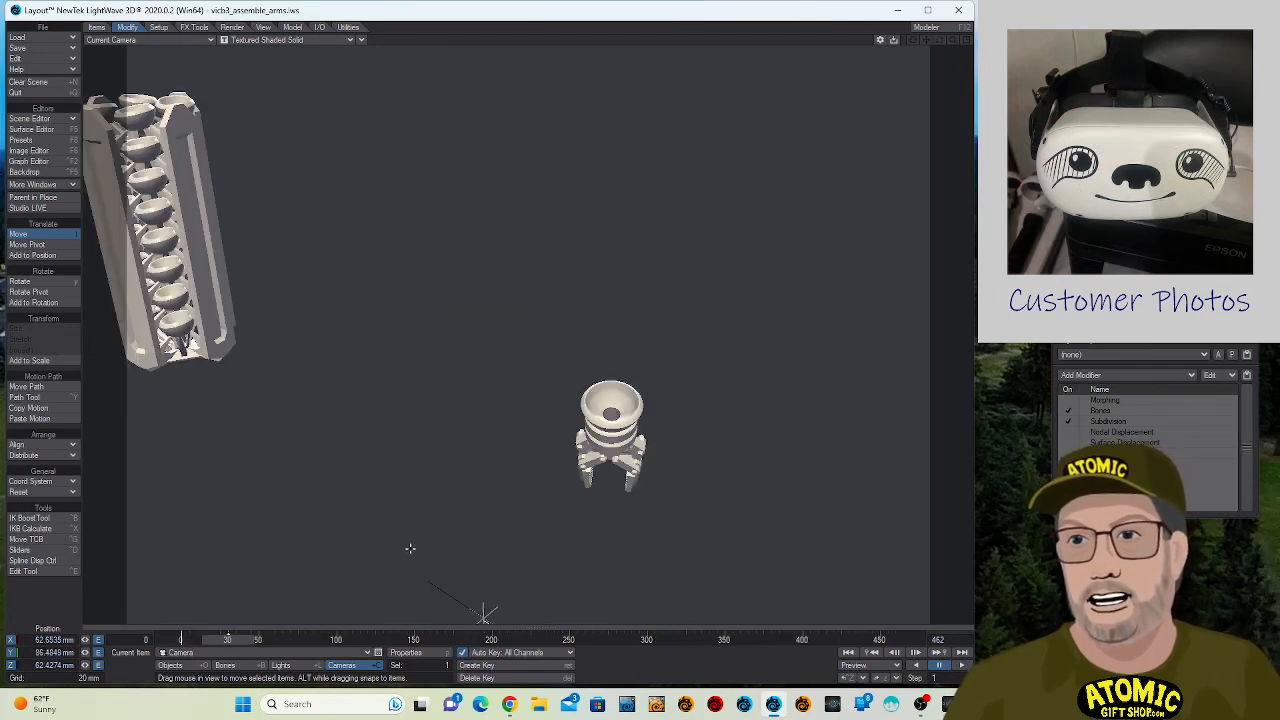
middle_drag(412, 548, 320, 401)
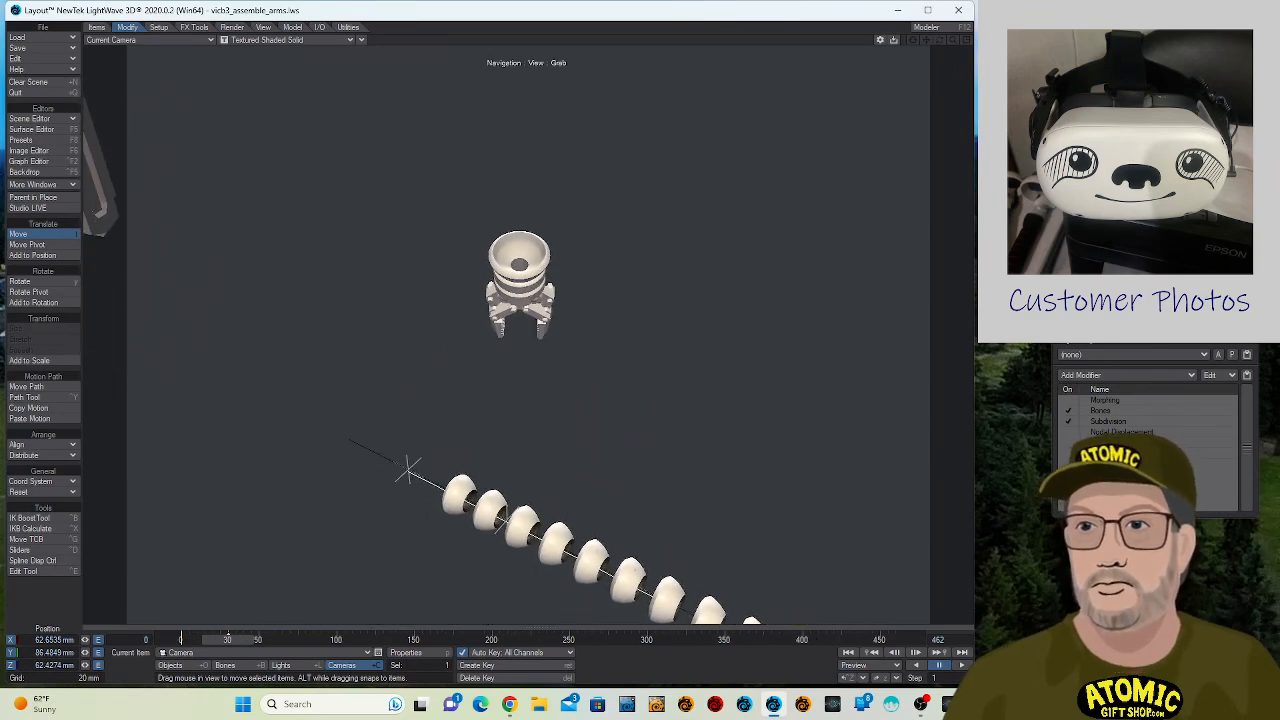
middle_drag(650, 512, 395, 505)
key(s)
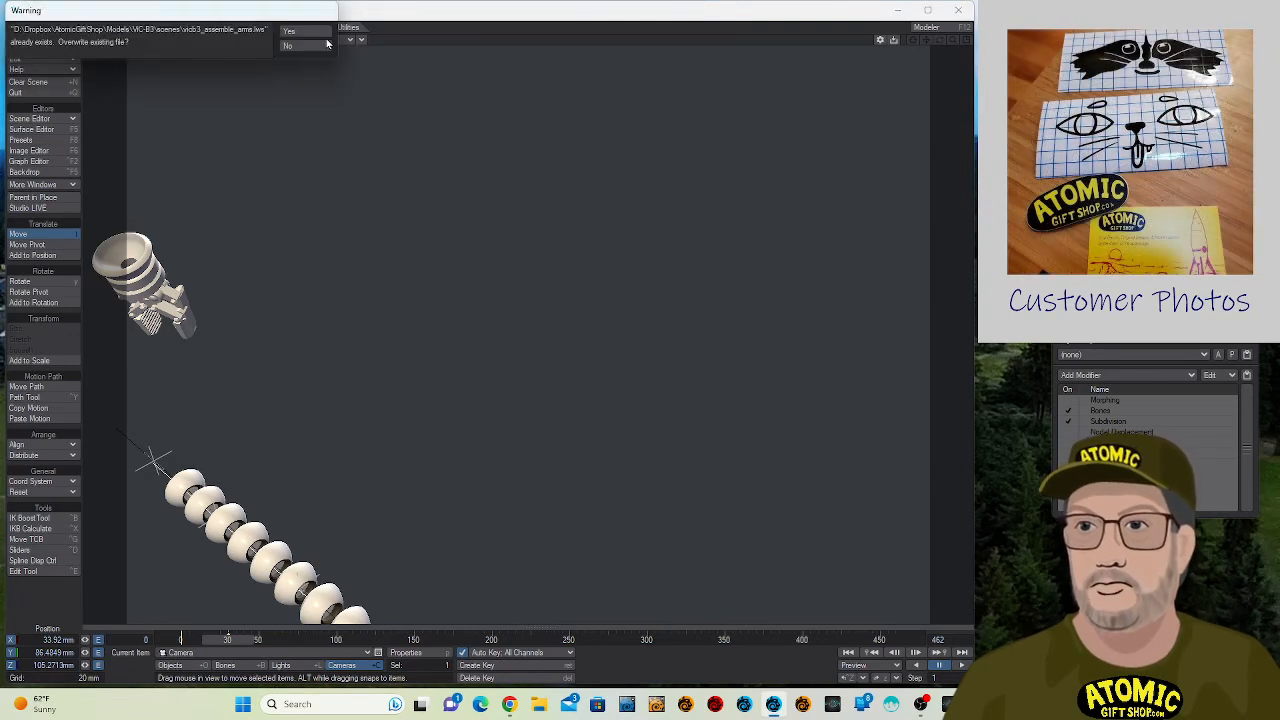
click(319, 46)
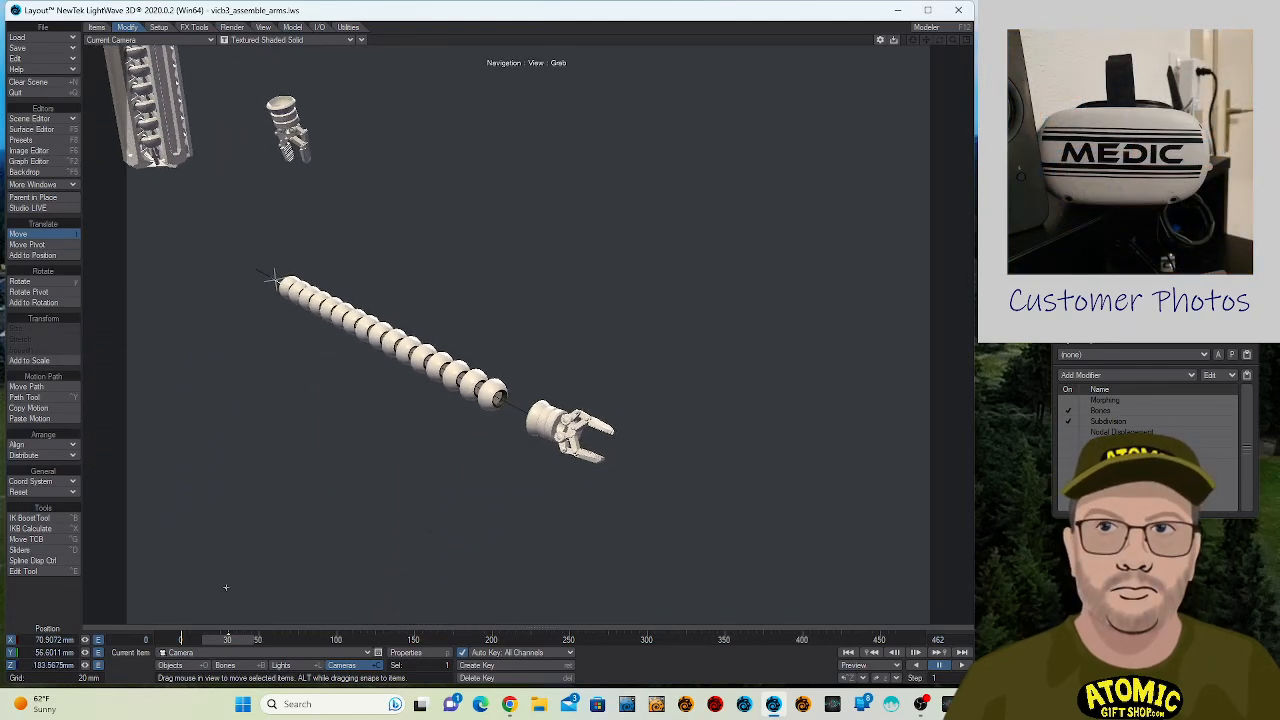
alt+drag(226, 587, 900, 545)
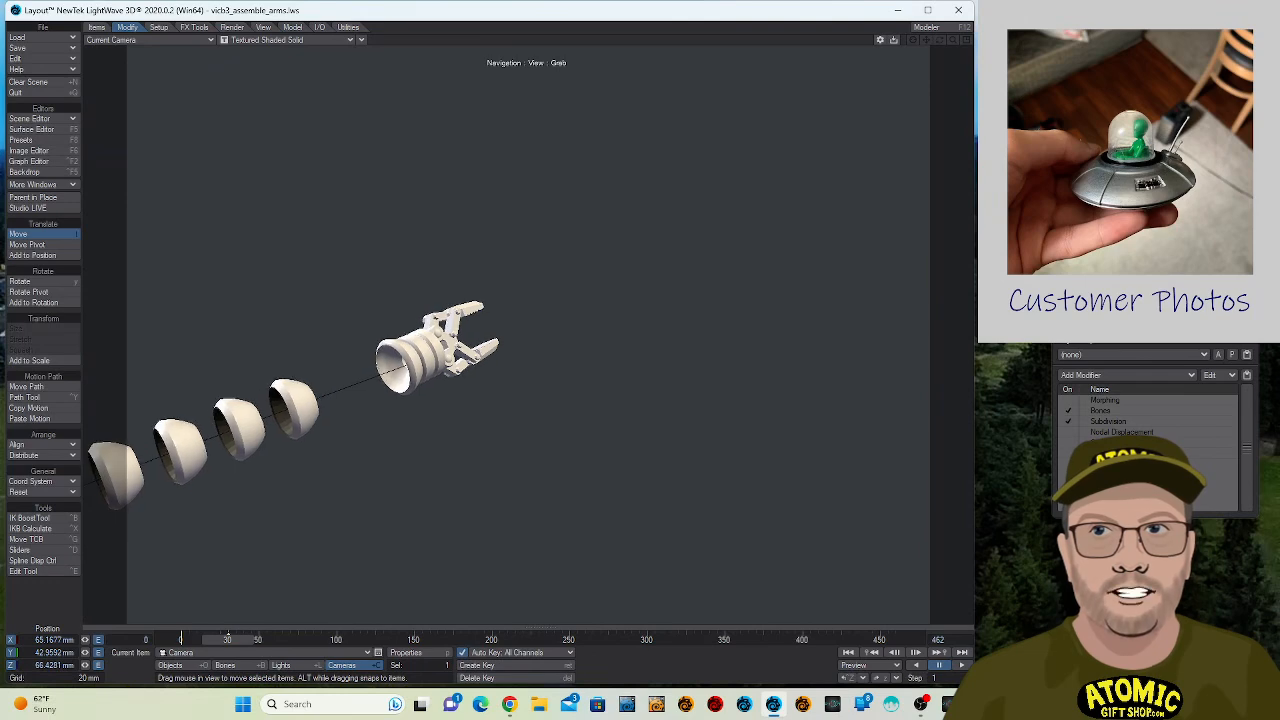
alt+drag(304, 44, 319, 48)
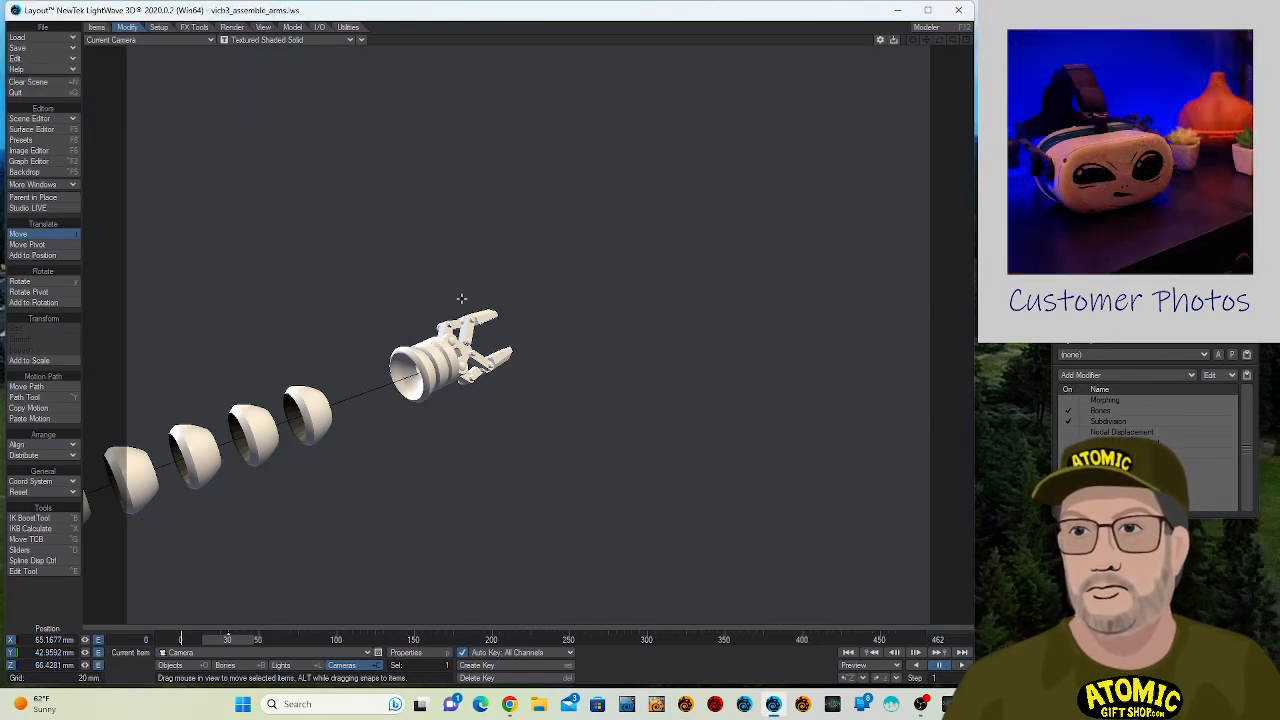
- Parent the second hand to armsegment.wire in its Motion Options
click(462, 330)
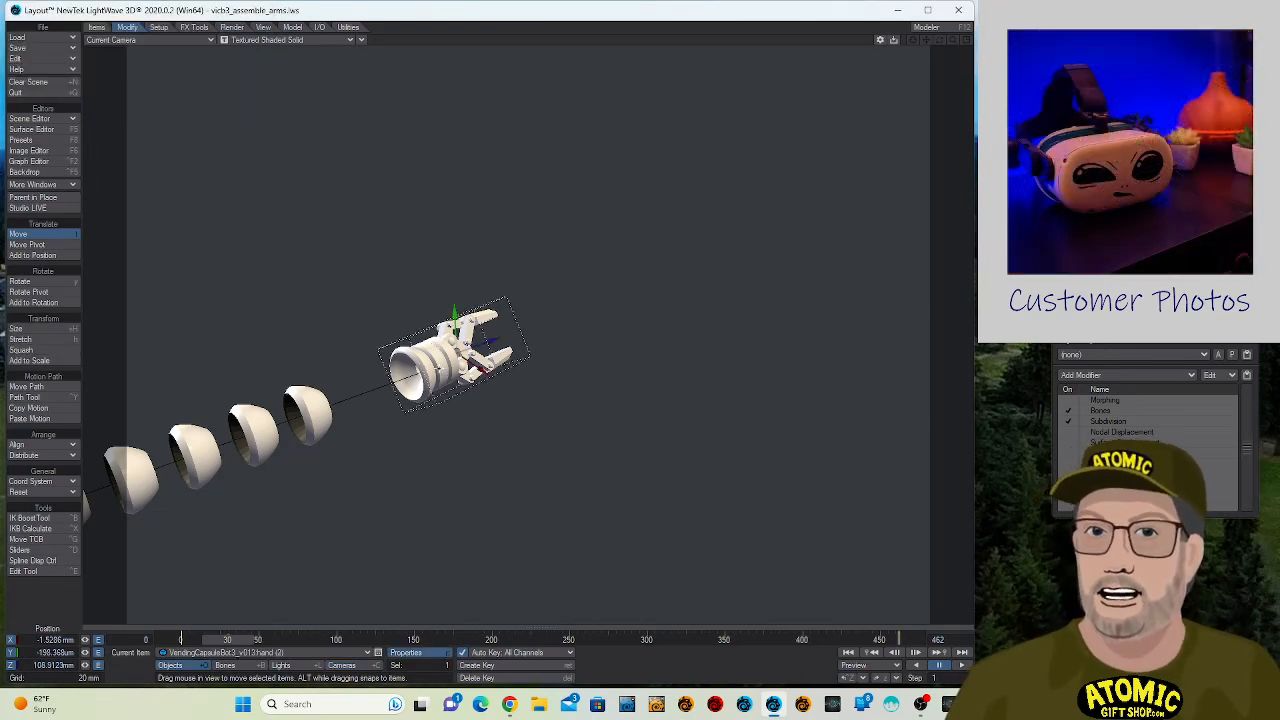
key(m)
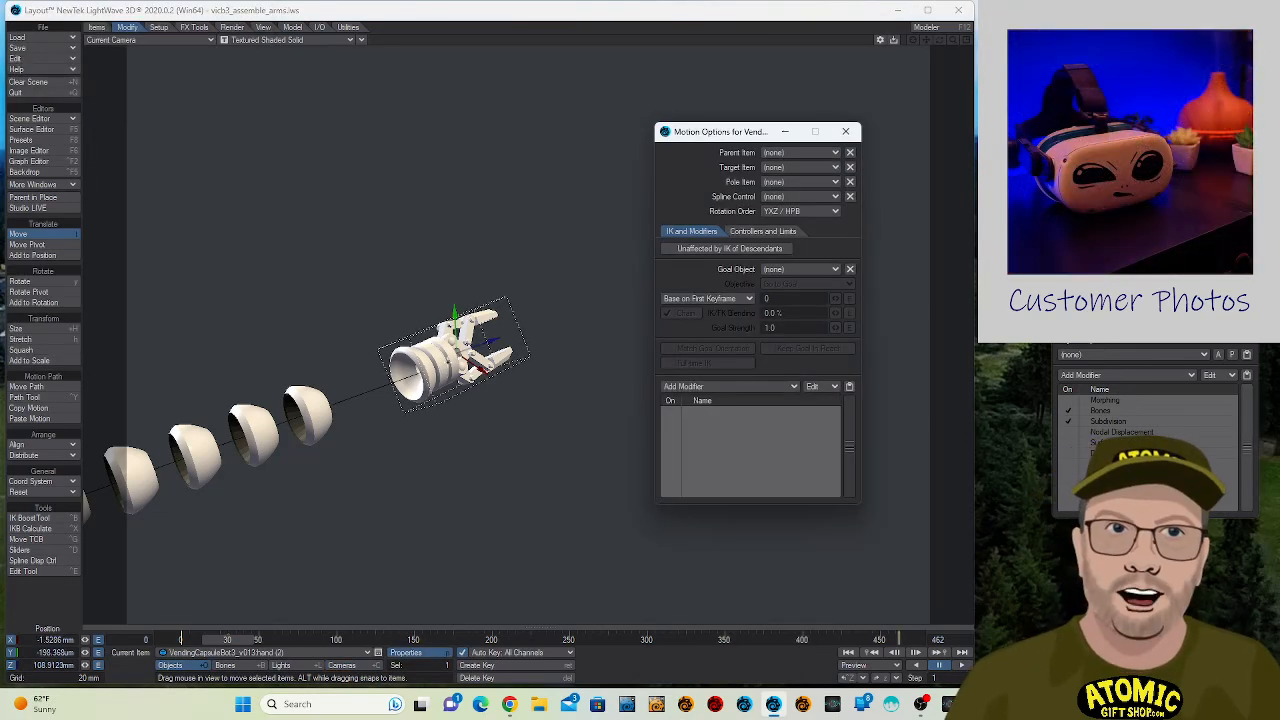
click(799, 155)
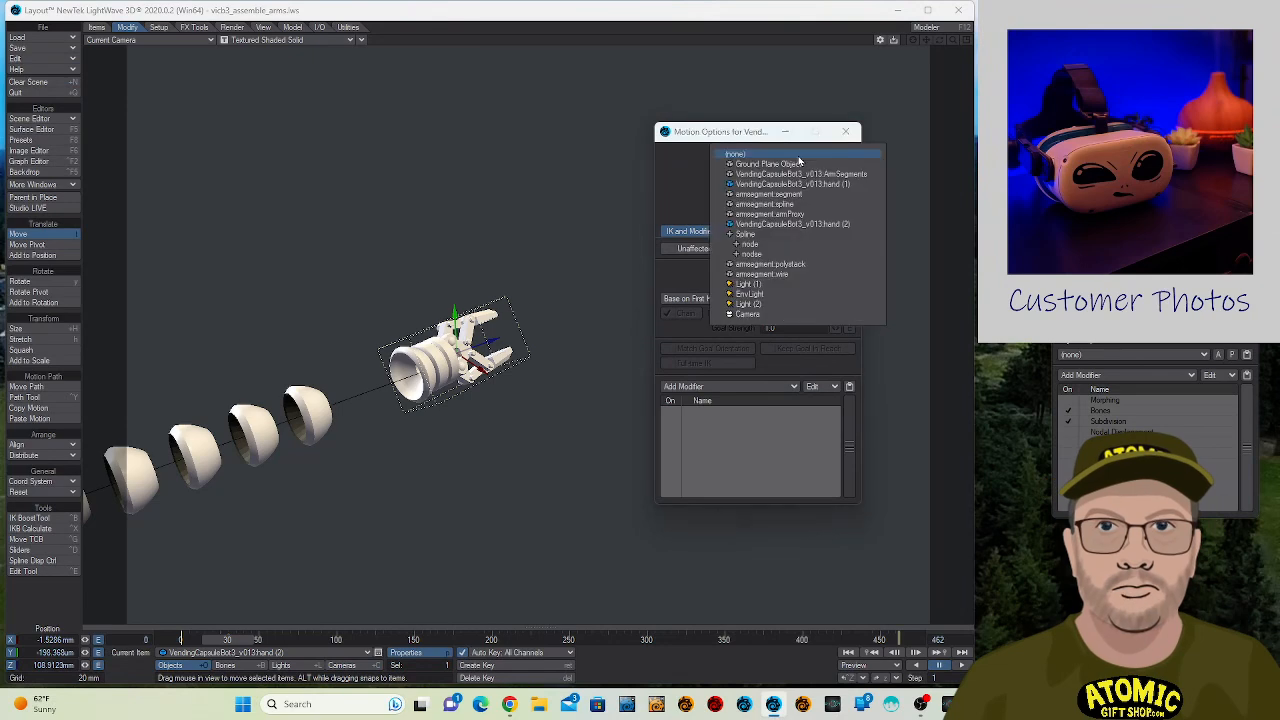
click(811, 277)
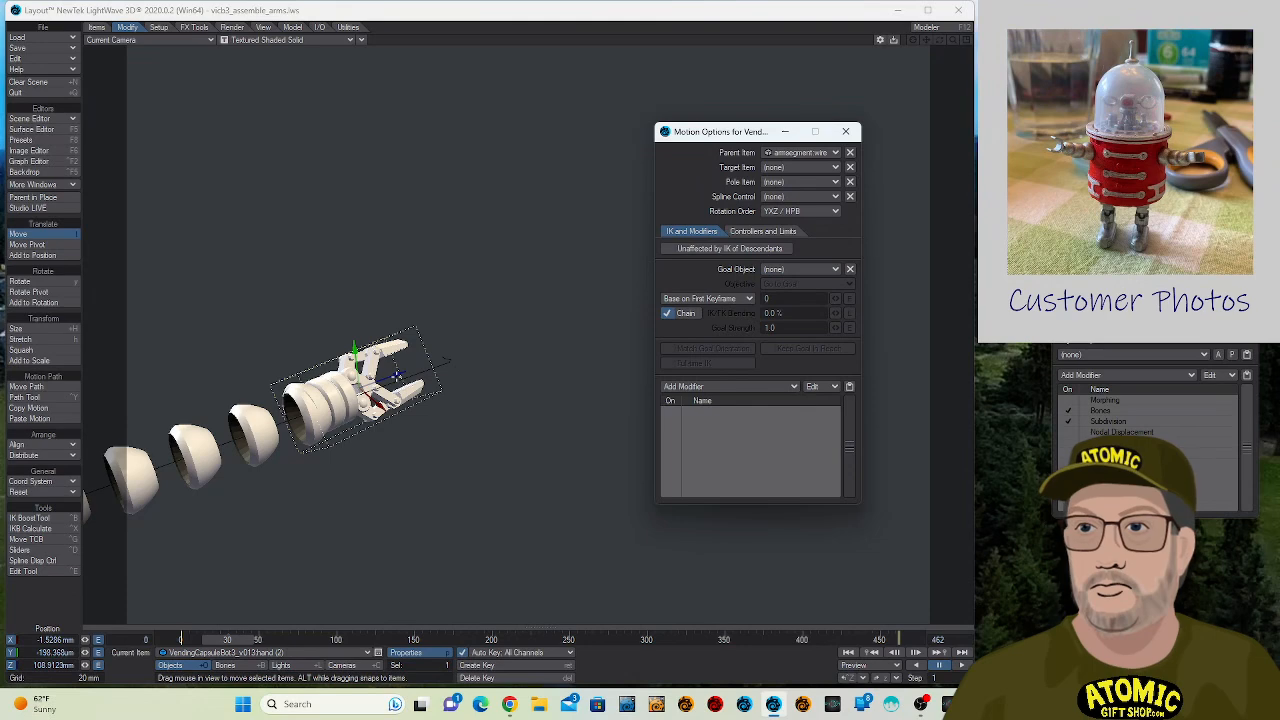
- Move the parented hand along the wire to about Z 120.7 mm and set its X and Y positions to 0
drag(398, 376, 485, 341)
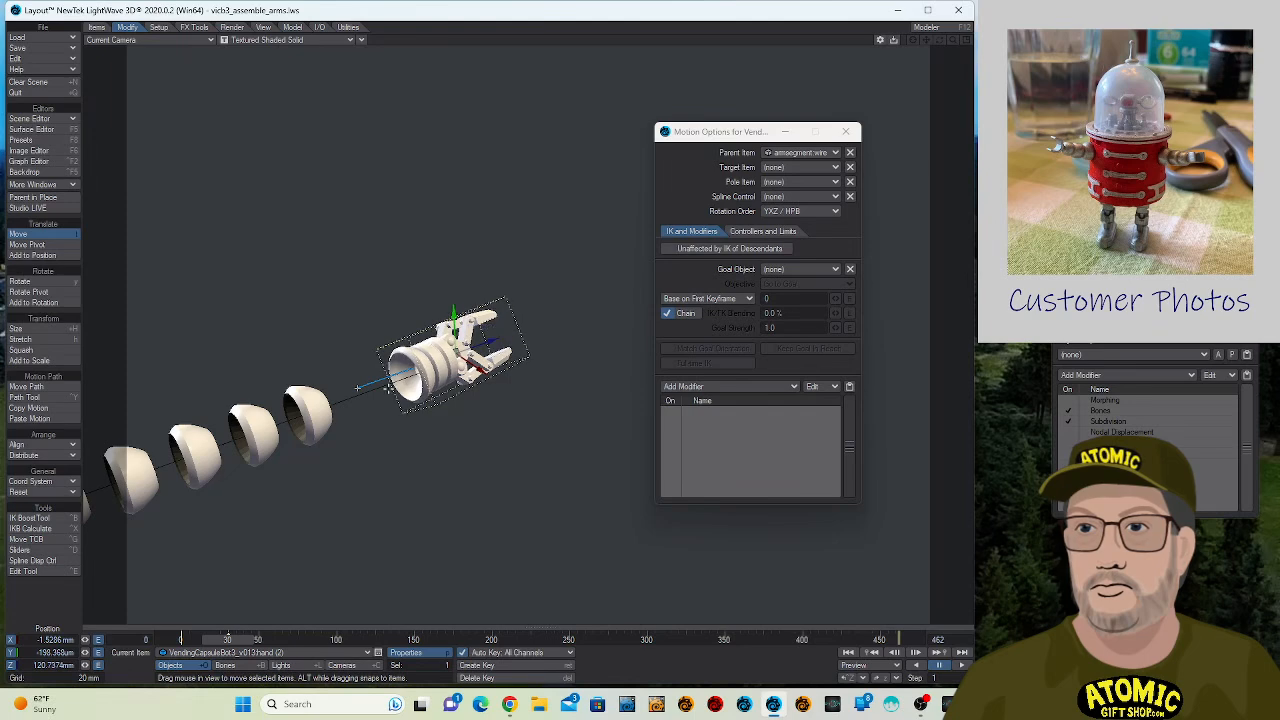
drag(36, 639, 105, 630)
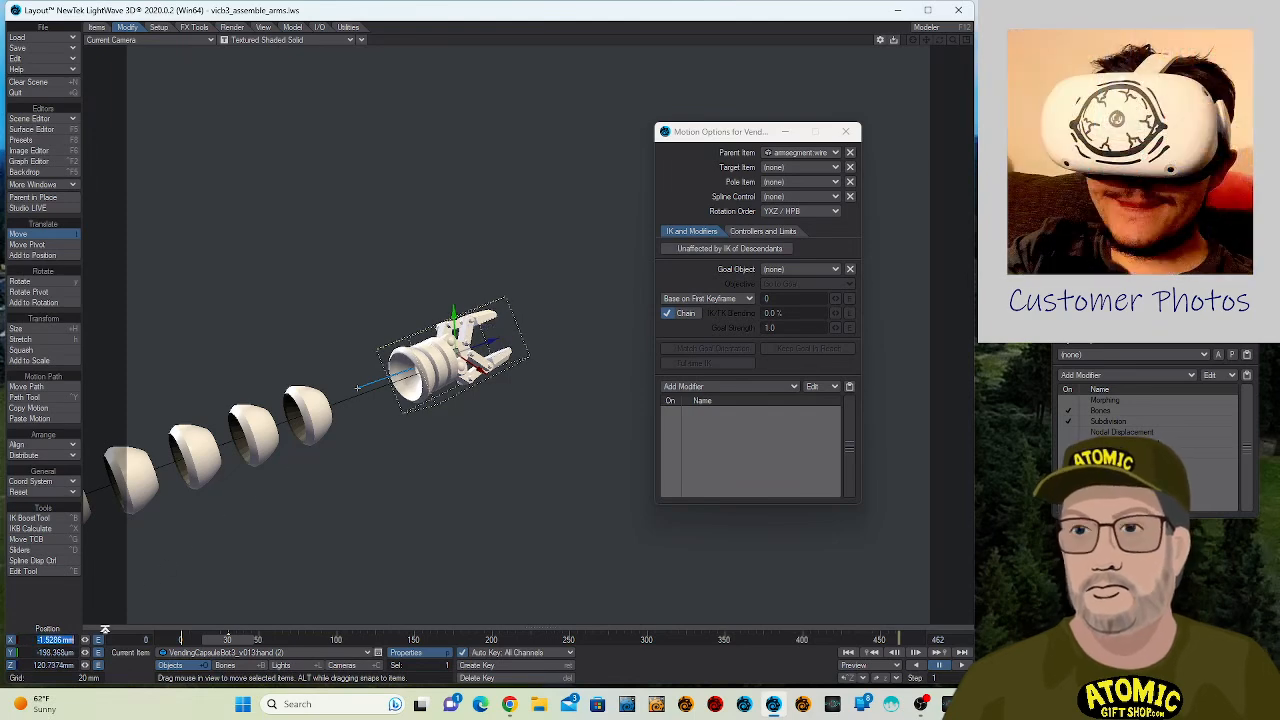
text(0)
key(Tab)
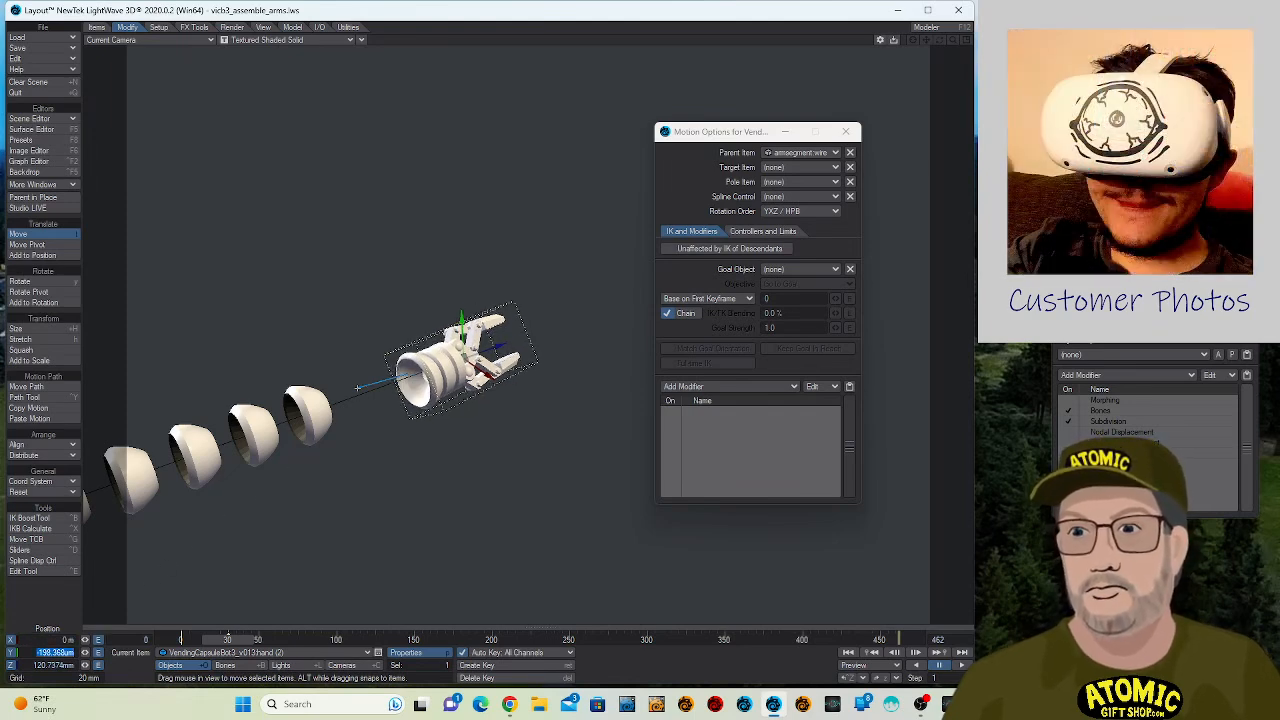
text(0)
key(Tab)
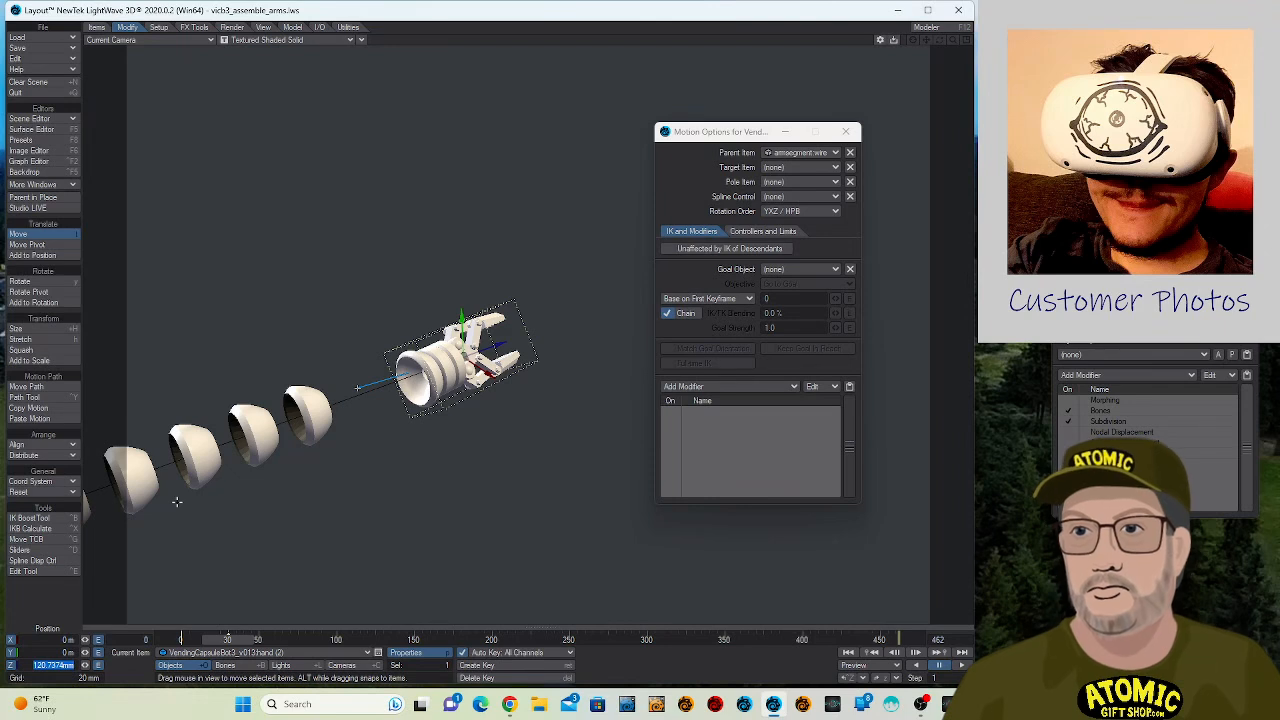
- Move armsegment.wire with its hand out past the last segment to about X 1.2 mm and Z 55.3 mm, and close Motion Options
click(350, 397)
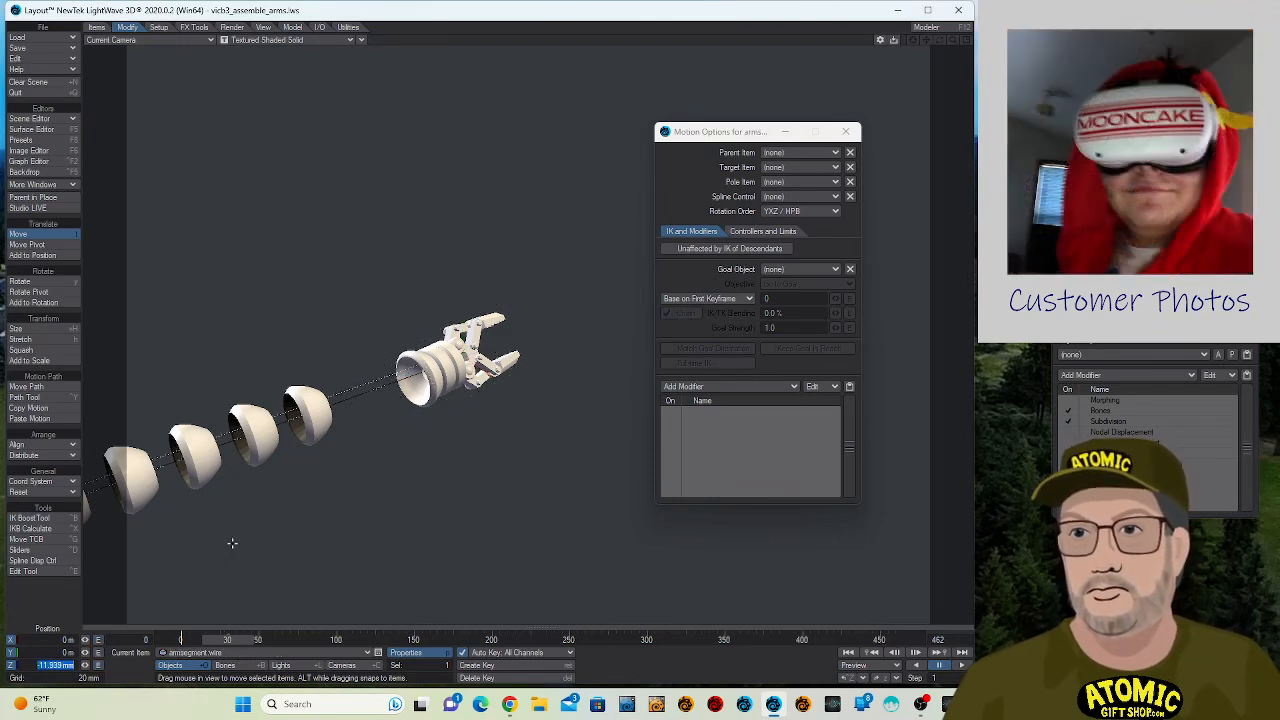
drag(232, 543, 235, 436)
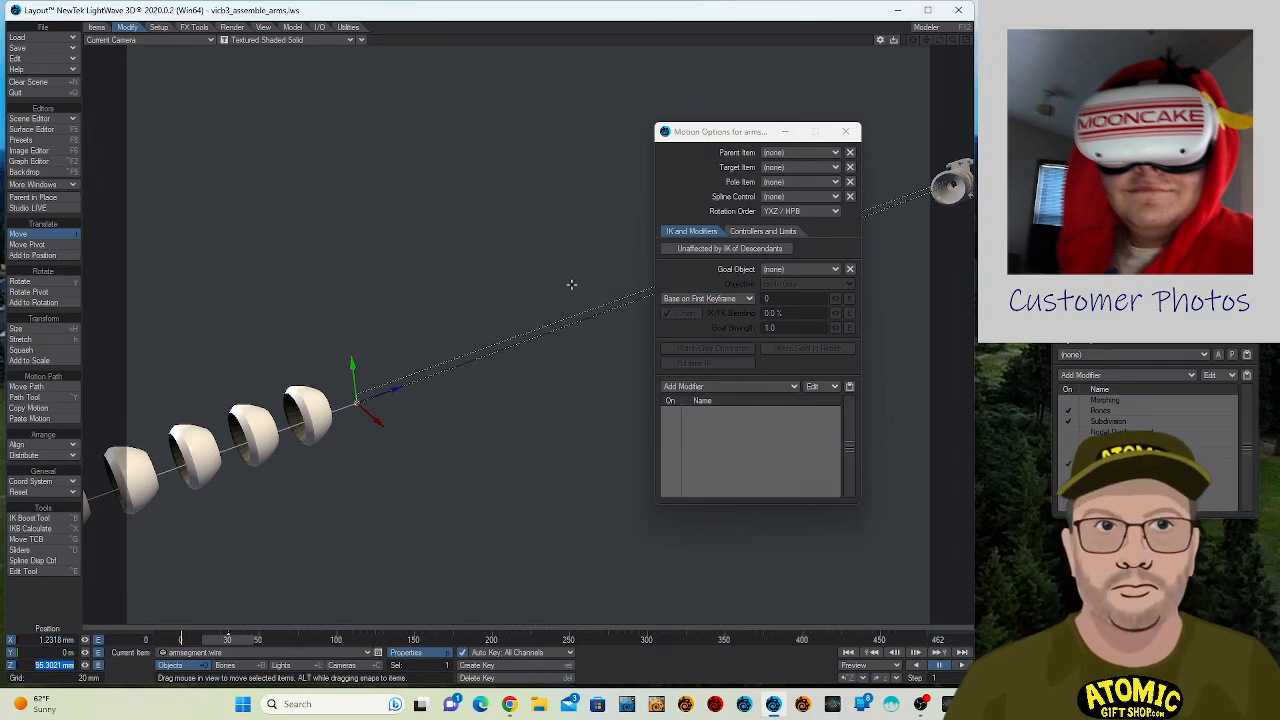
click(845, 131)
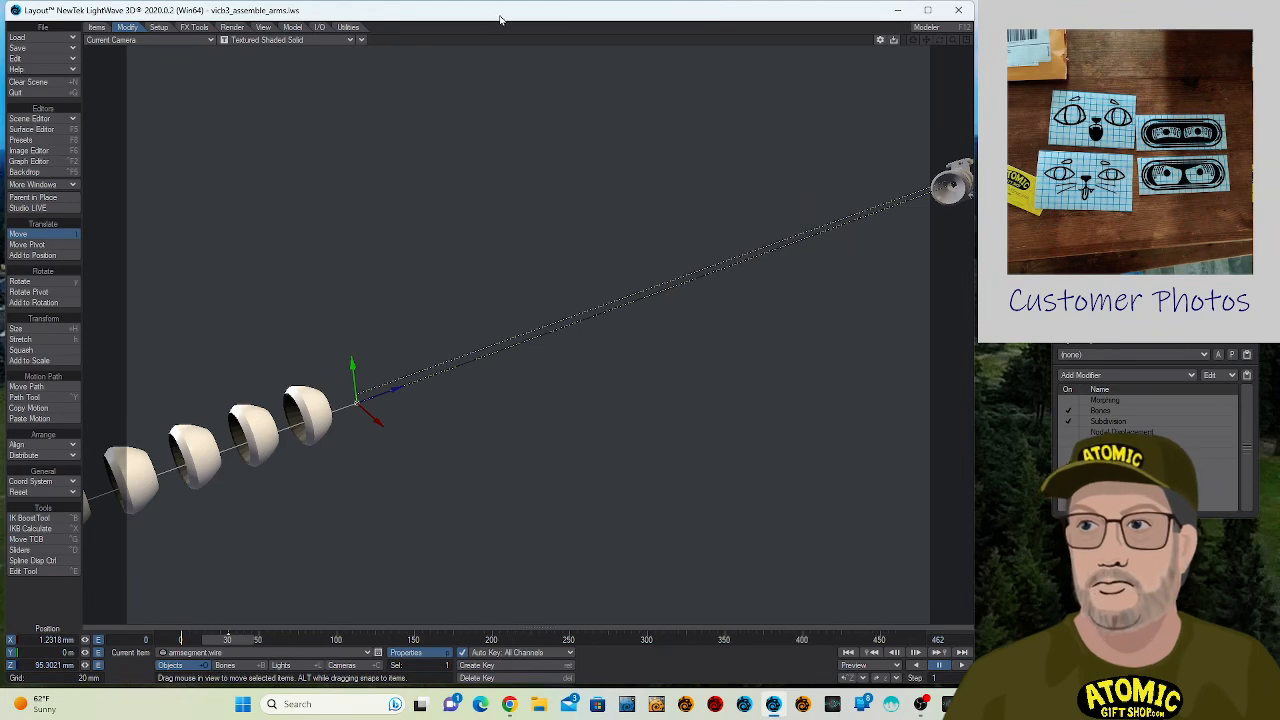
- Rotate armsegment.wire to a bank angle of 0°
mouse_move(471, 349)
right_down()
mouse_move(471, 336)
mouse_move(472, 347)
right_up()
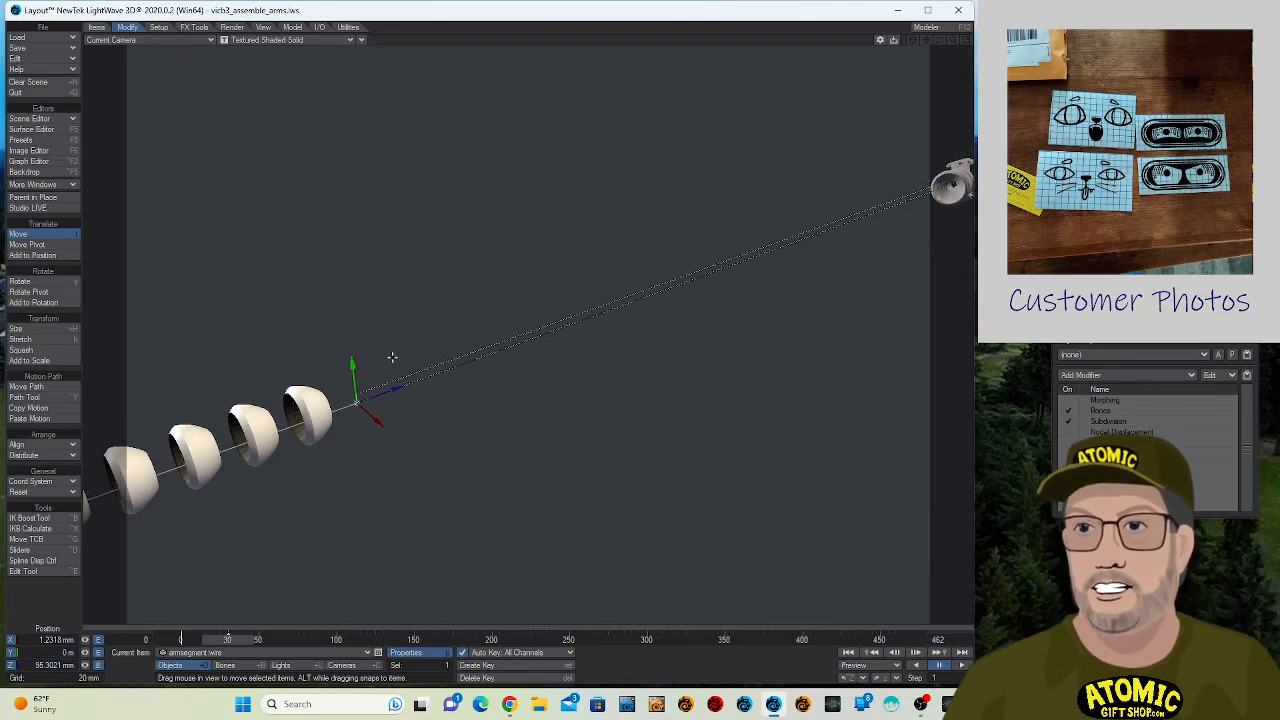
key(y)
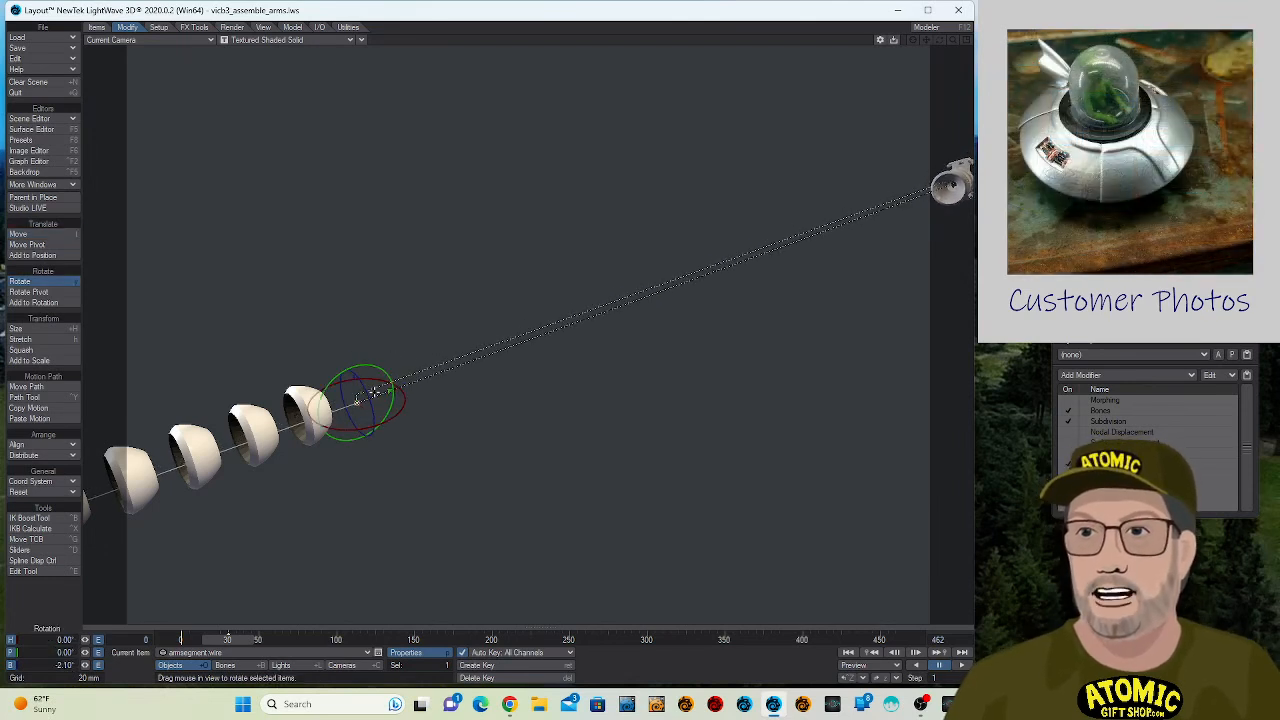
right_drag(375, 391, 379, 391)
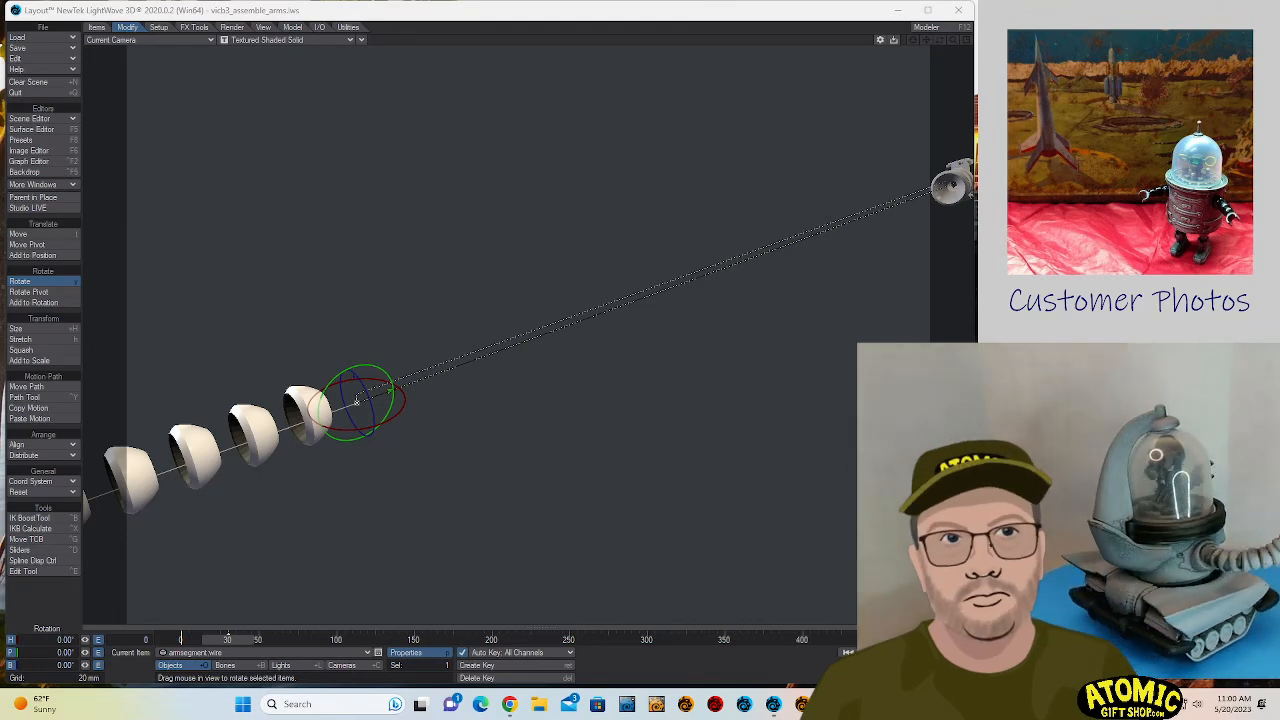
click(968, 192)
drag(1030, 128, 612, 56)
click(963, 47)
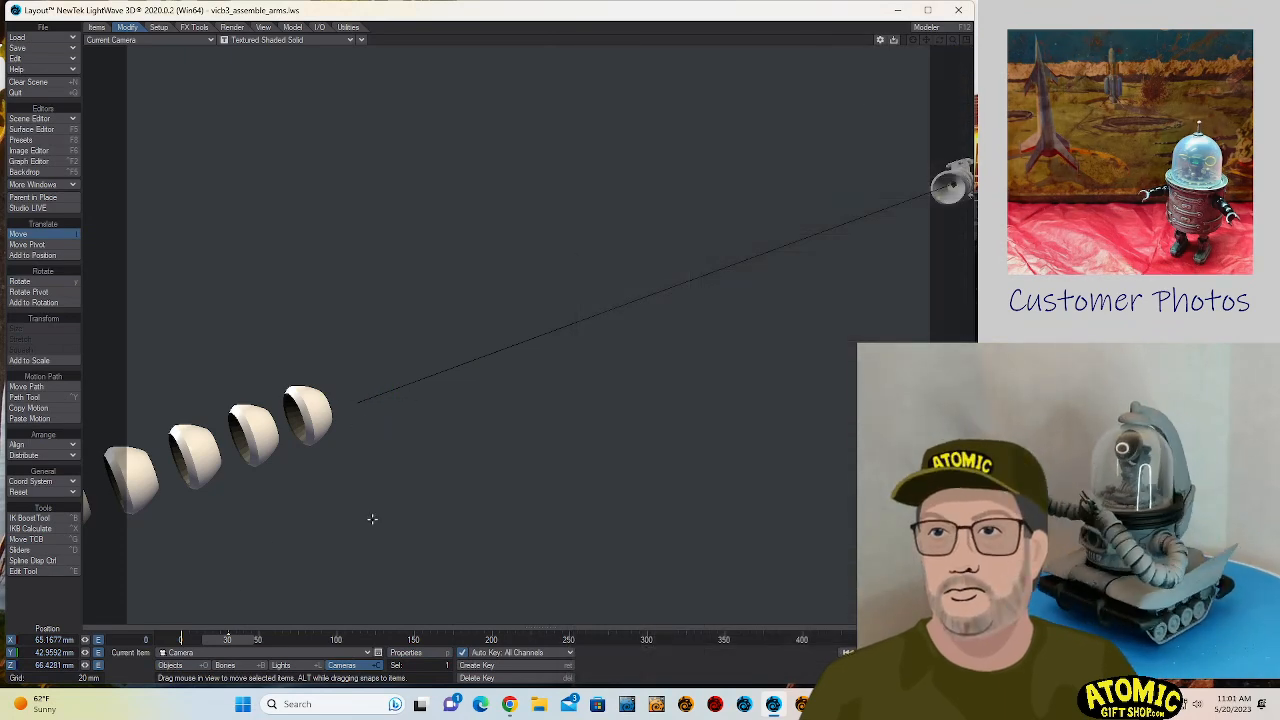
key(d)
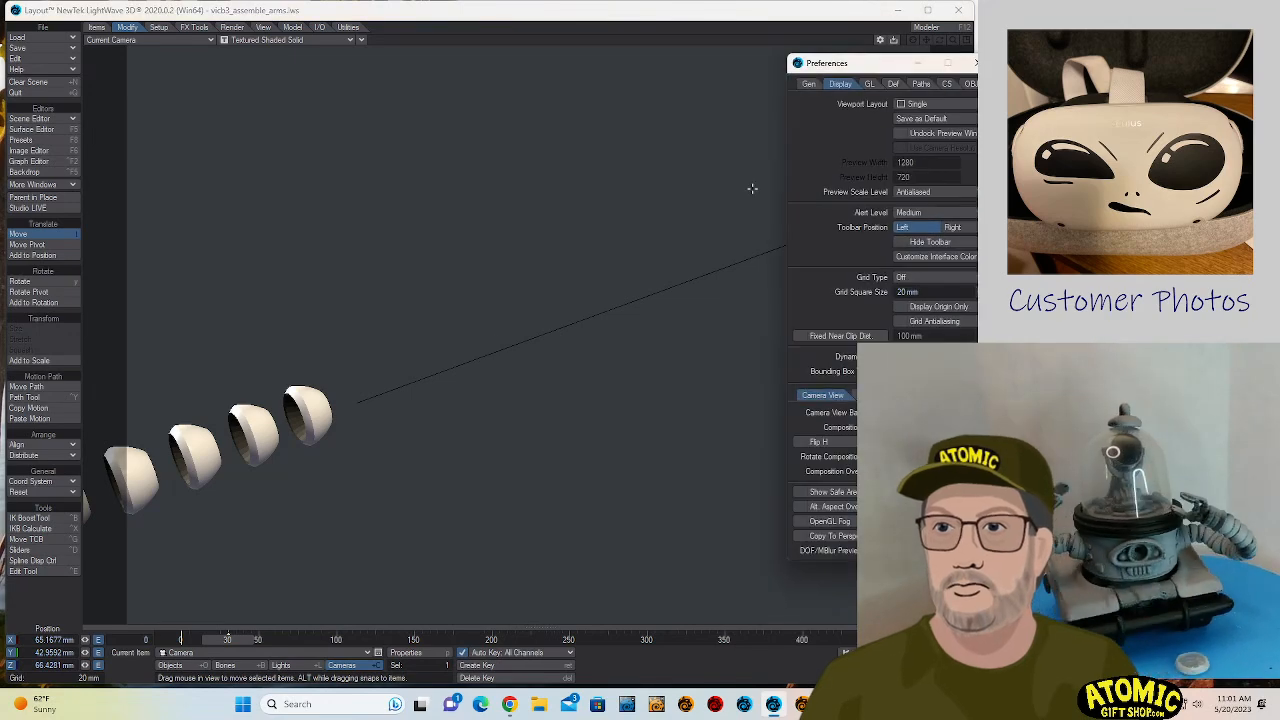
click(975, 65)
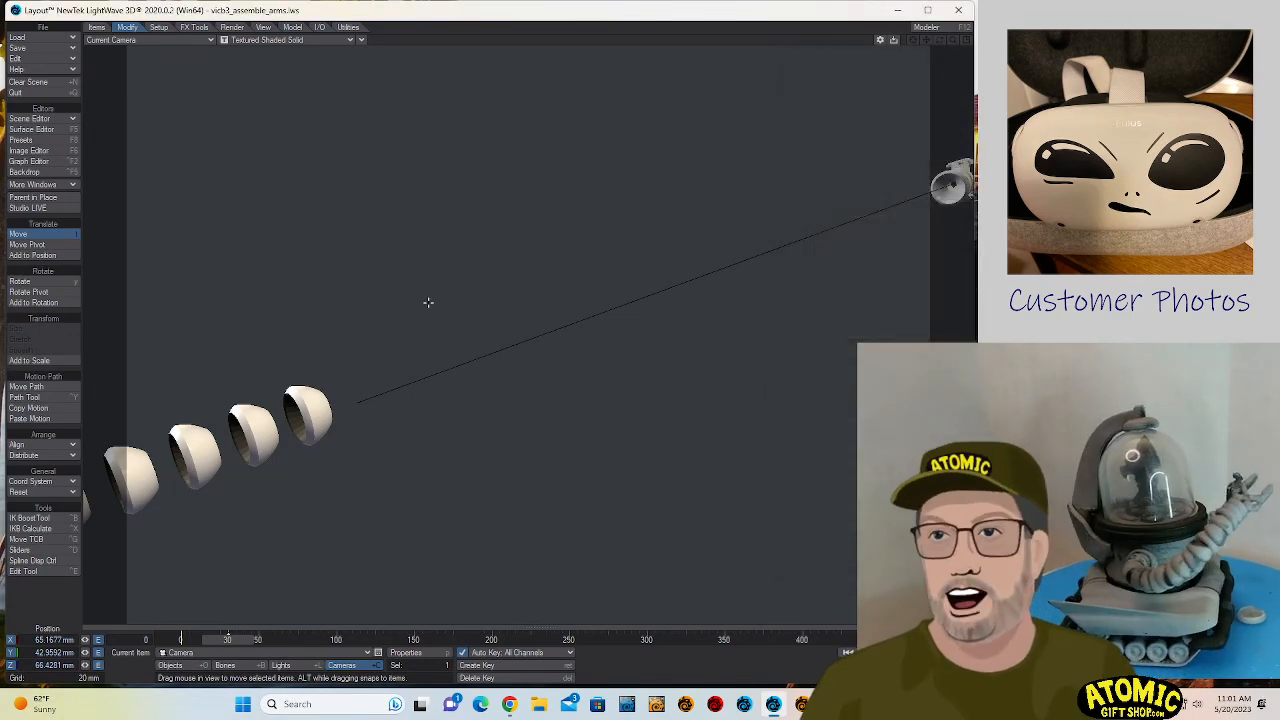
key(d)
click(975, 64)
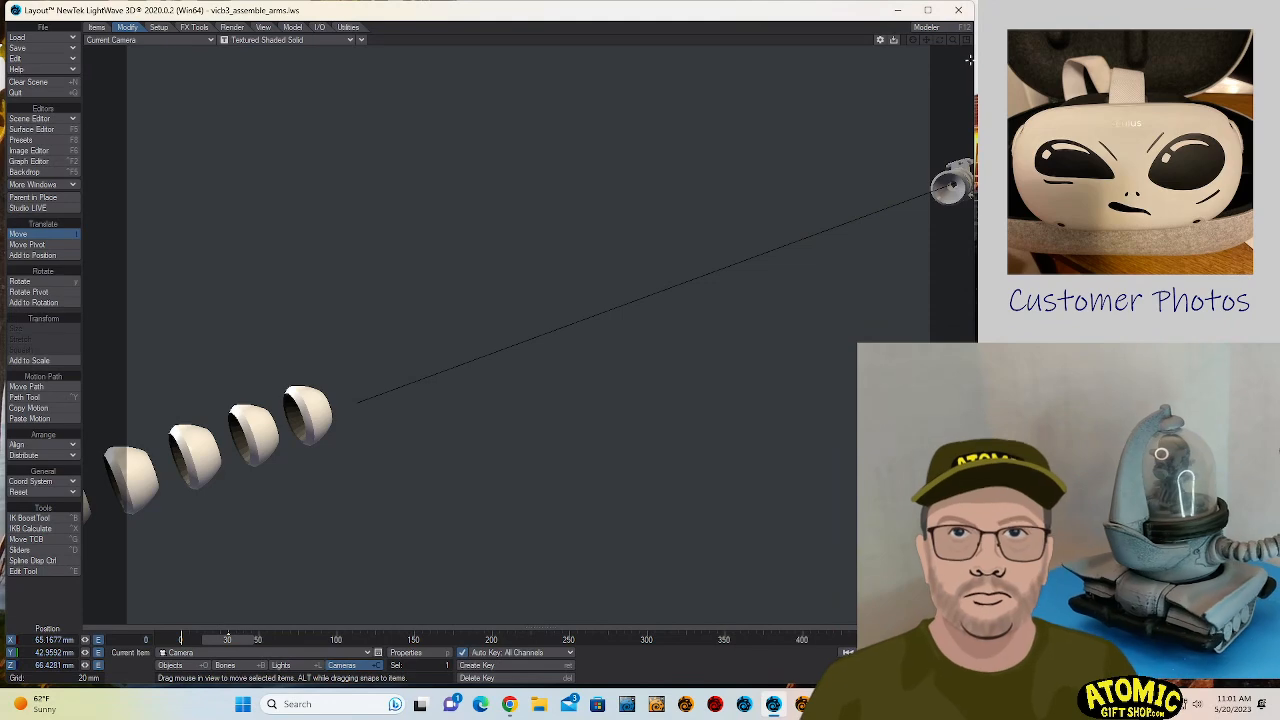
- Move the camera to about X 47.3 mm, Y 24.5 mm, Z 71.7 mm for a close view of the segments and wire, and render frame 30
alt+drag(560, 345, 517, 338)
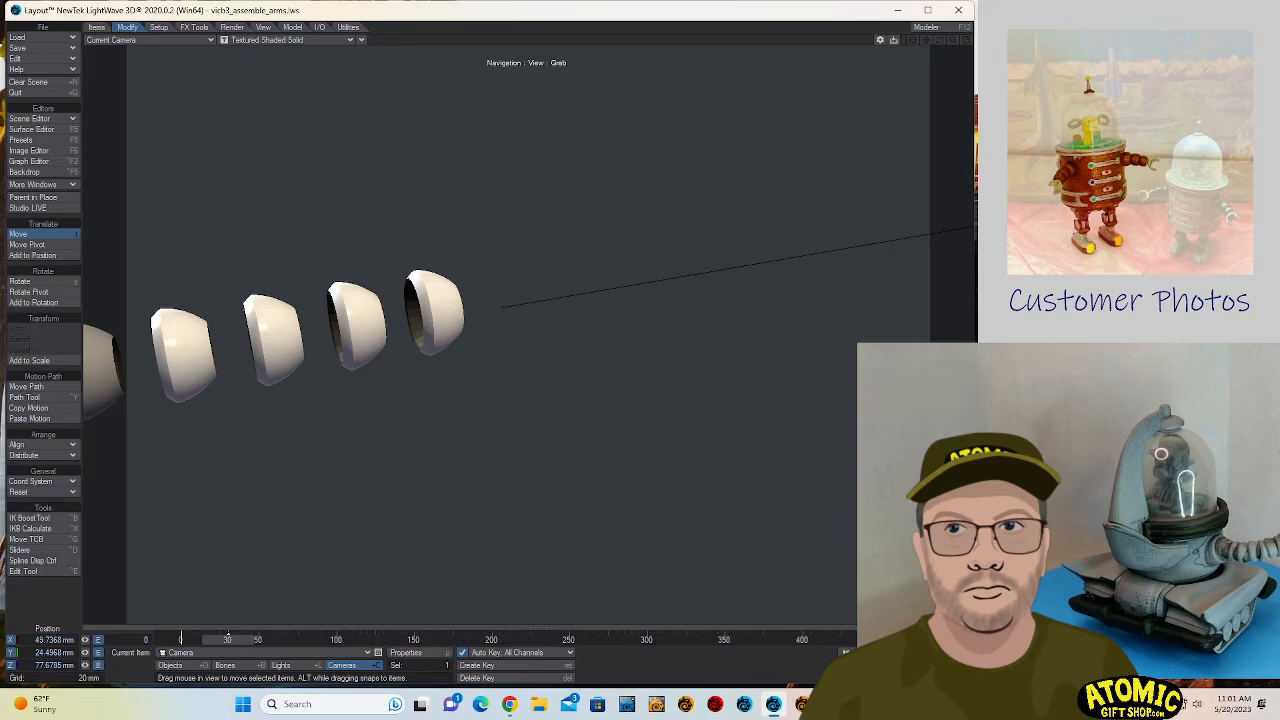
drag(500, 335, 540, 360)
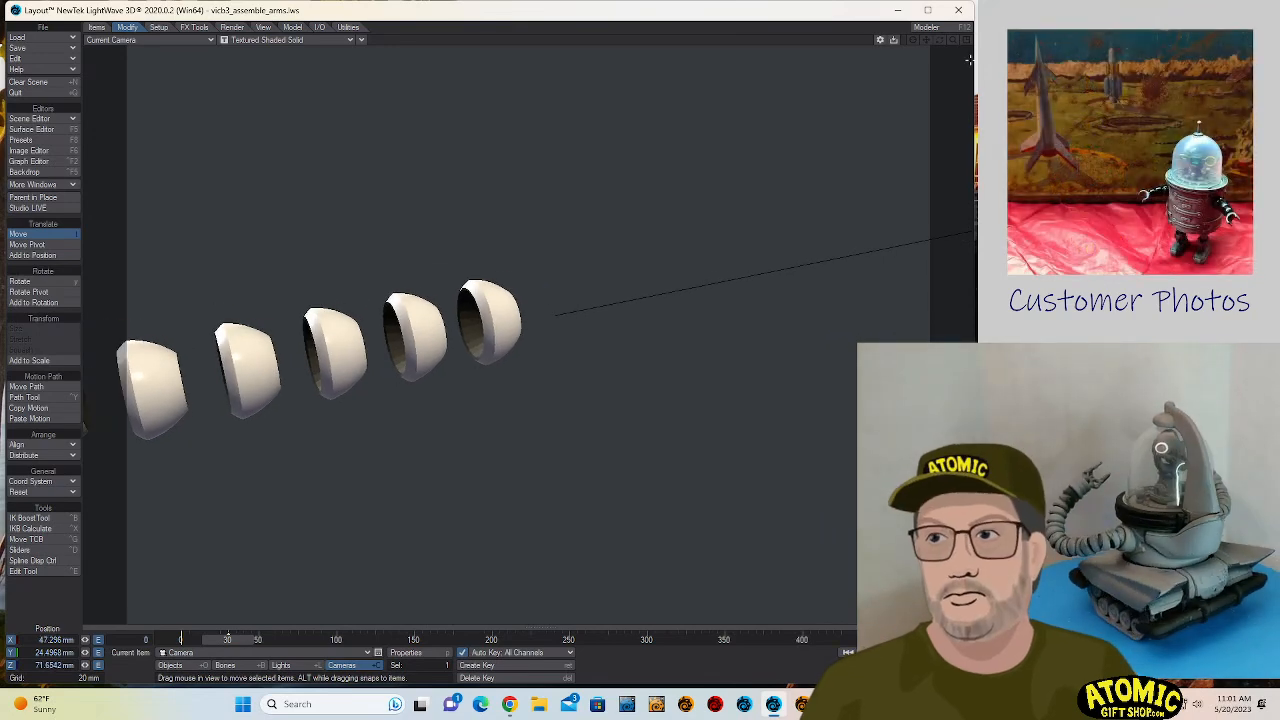
key(F9)
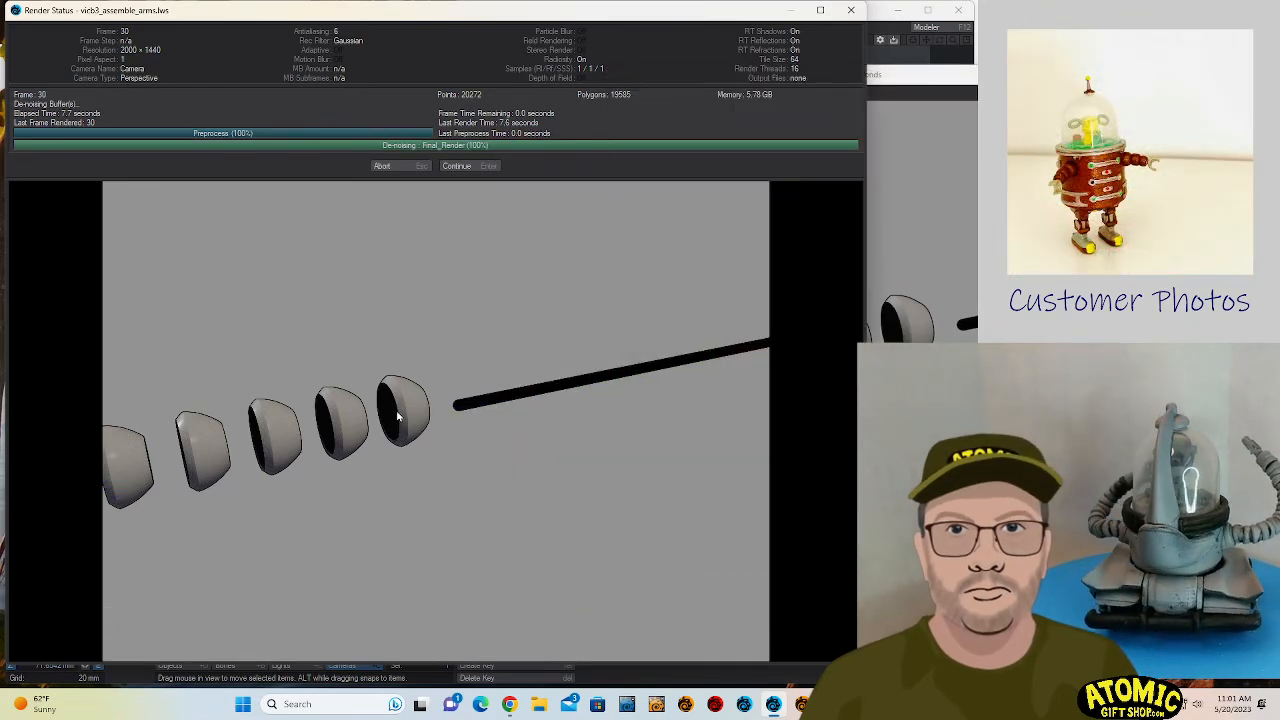
click(462, 167)
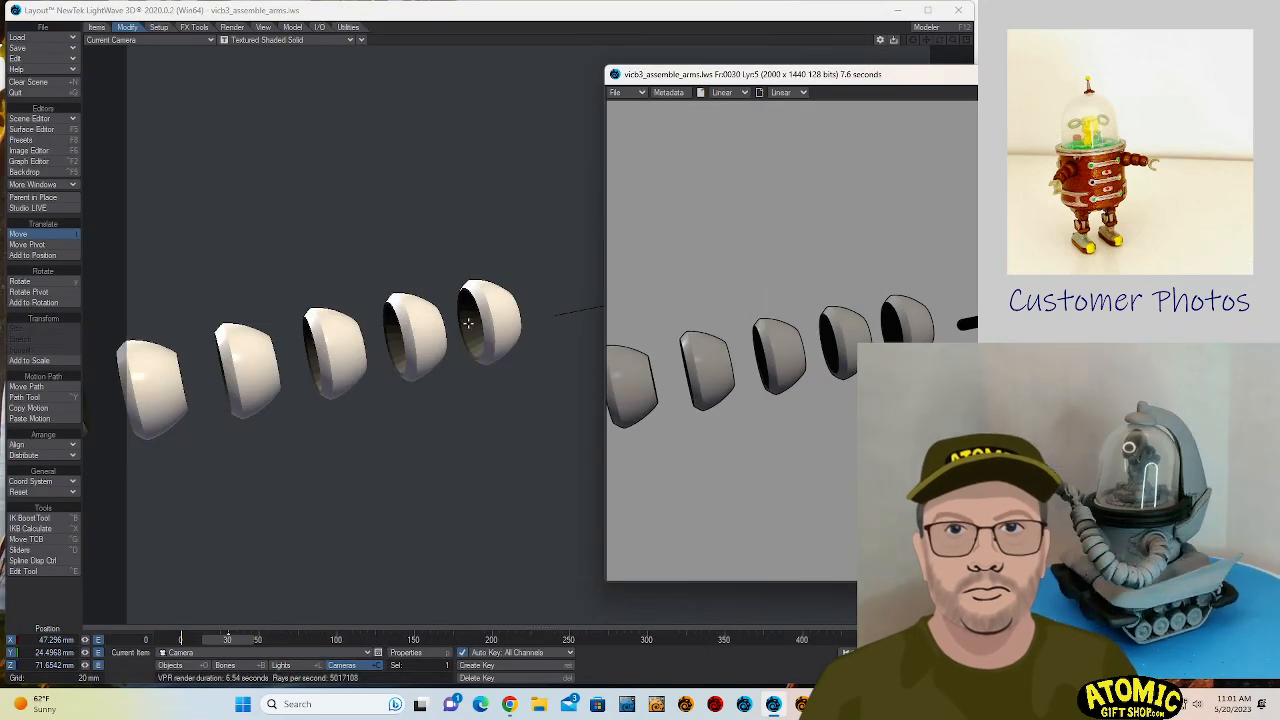
- Save the frame 30 render as a 32-bit PNG named arm5.png in the ViC-B3 Images folder
click(500, 301)
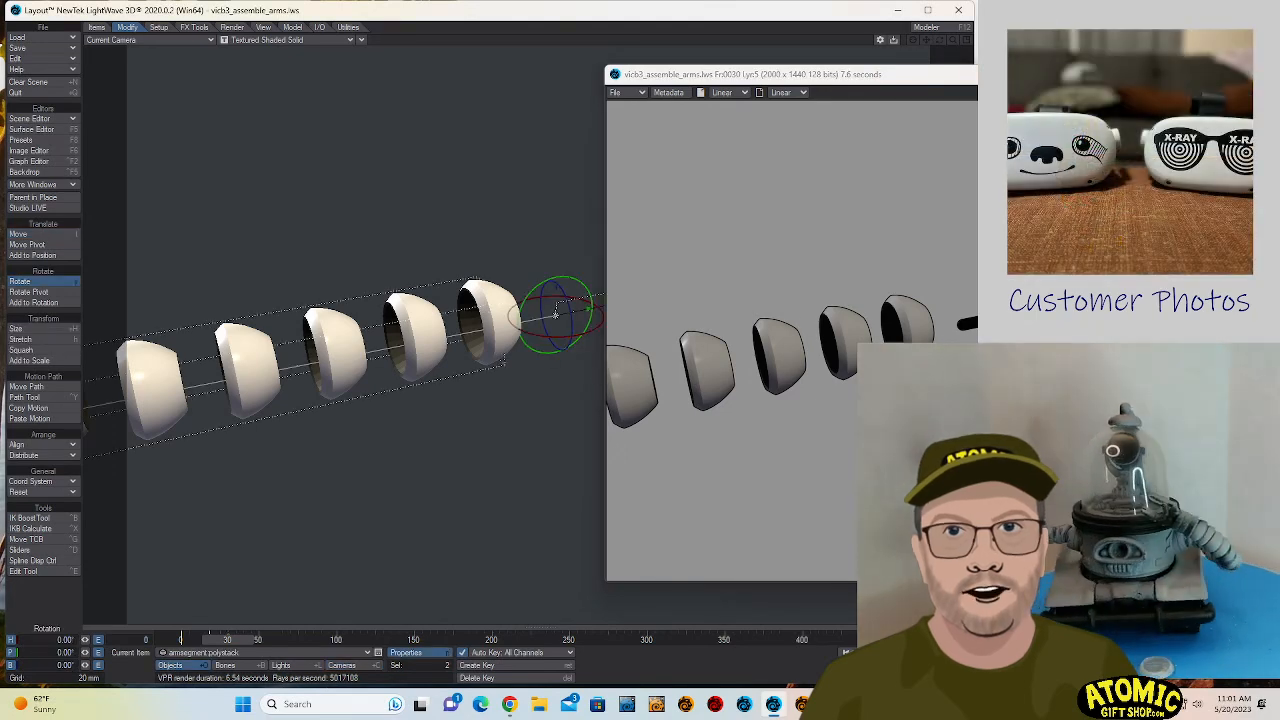
click(622, 92)
mouse_move(634, 92)
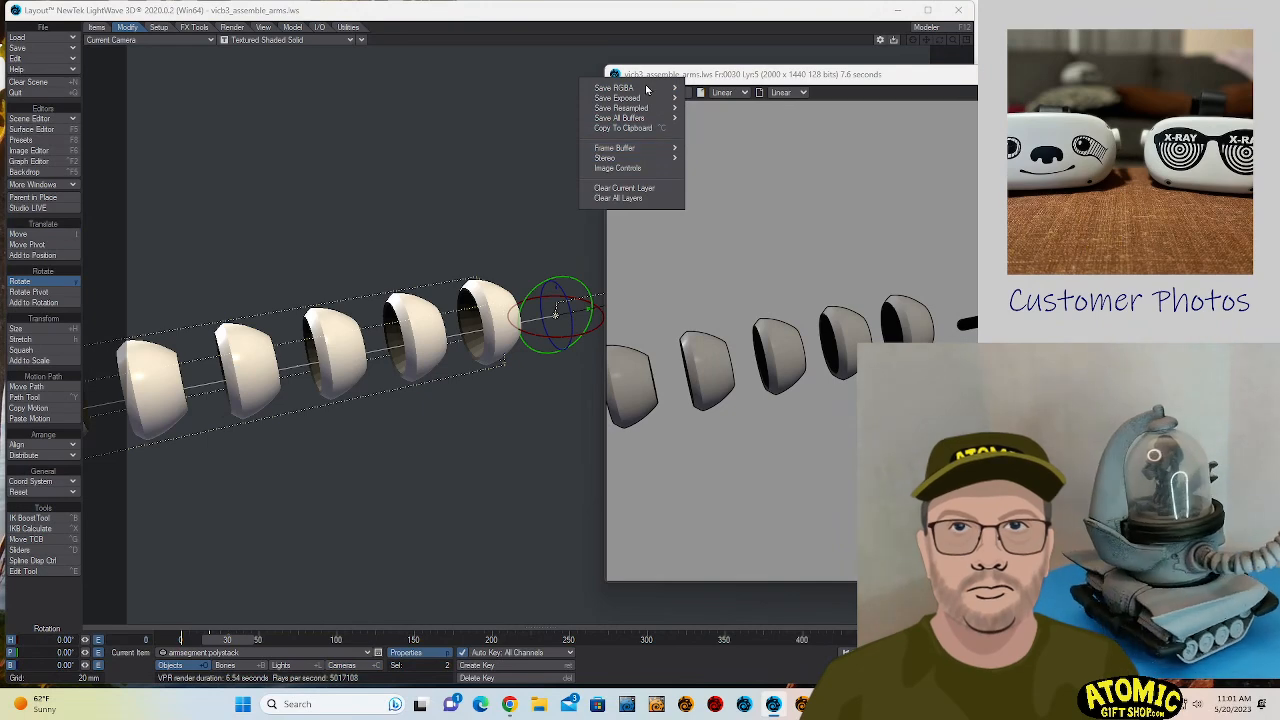
click(646, 89)
click(637, 93)
mouse_move(638, 92)
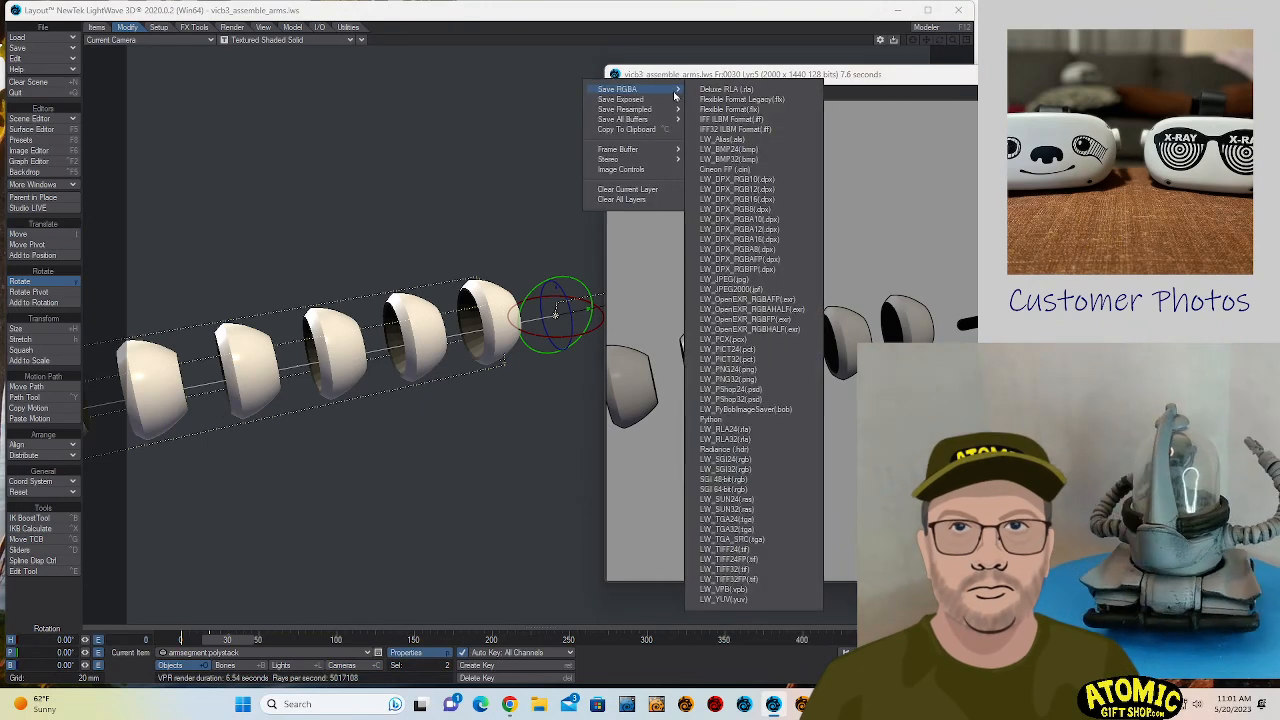
click(770, 380)
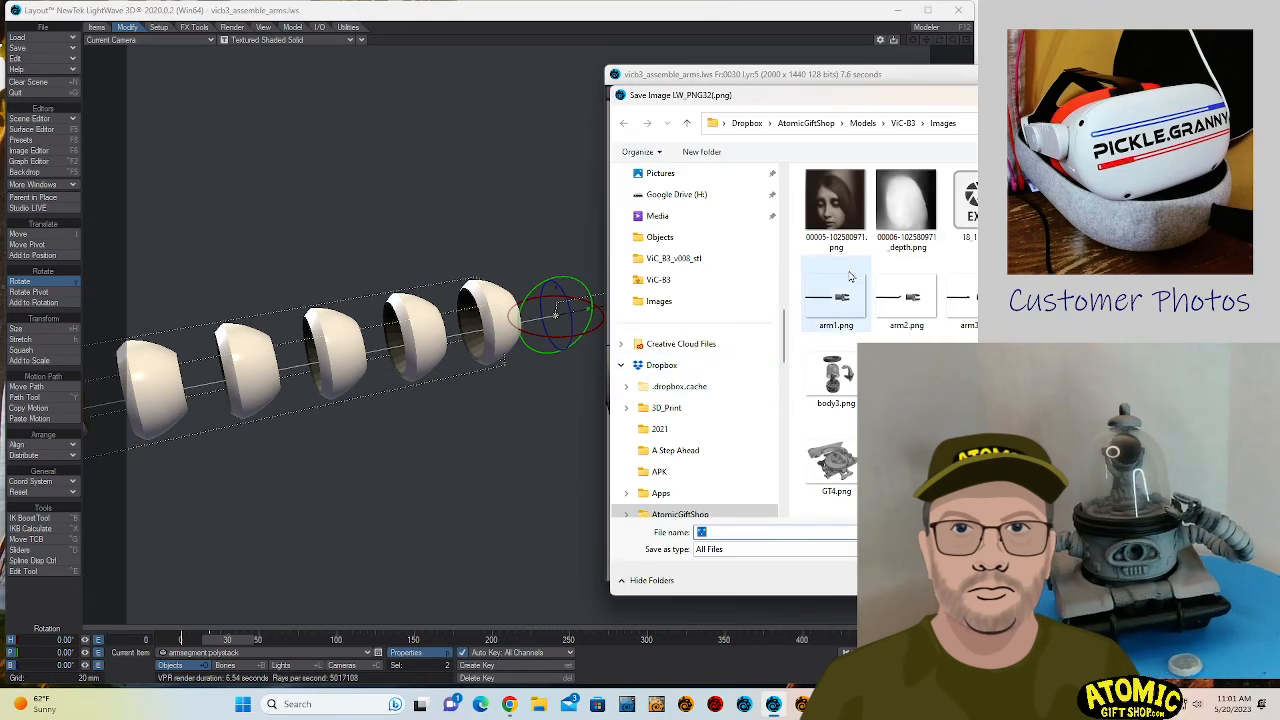
text(arm4.png)
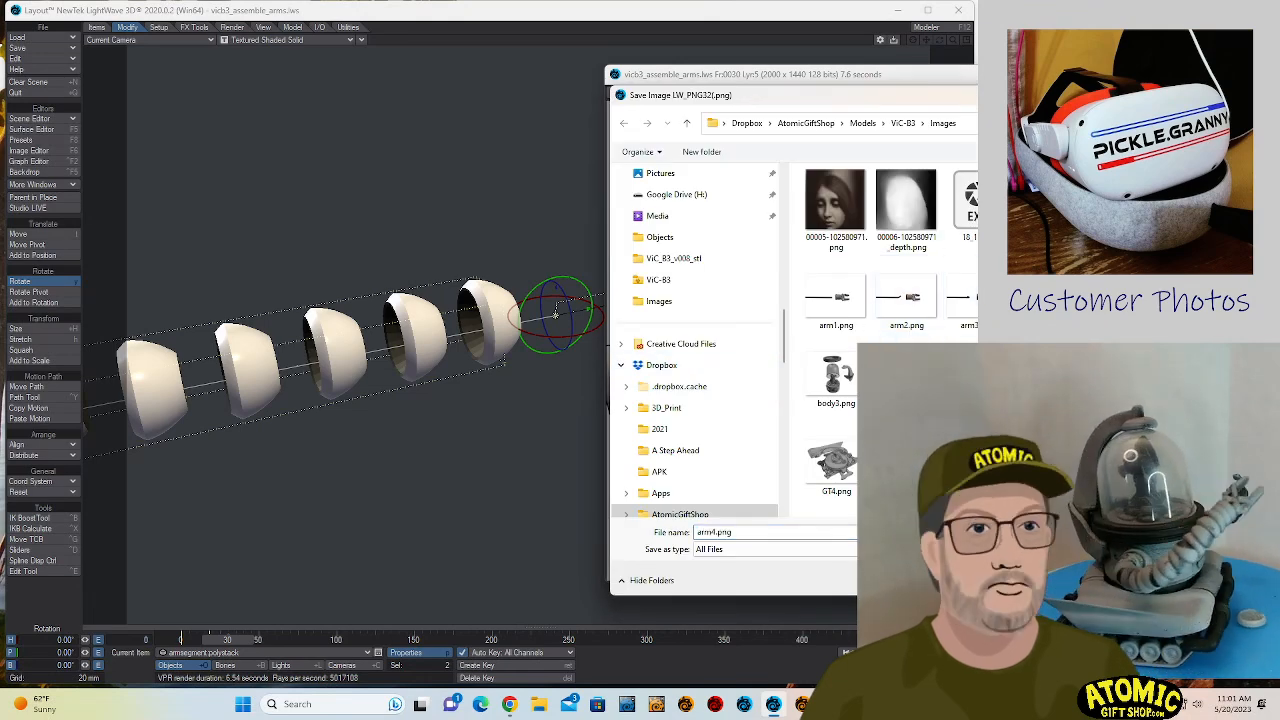
double_click(714, 533)
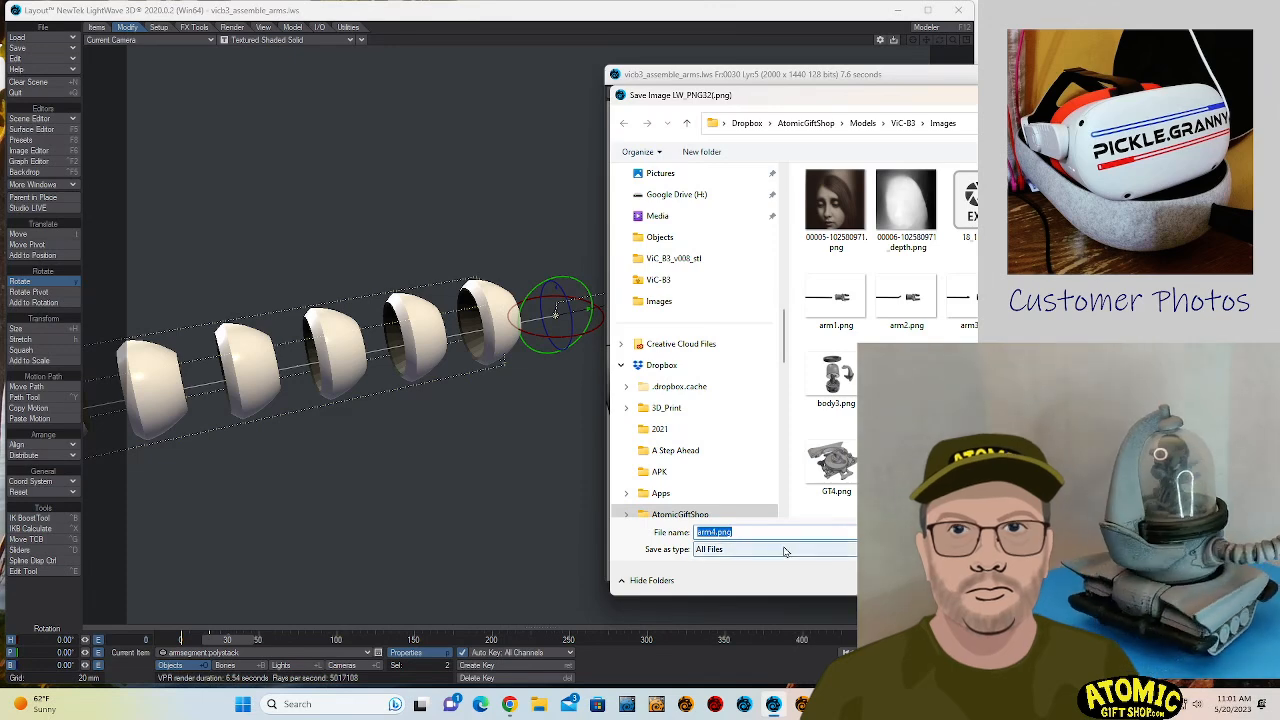
key(Left)
key(Left)
key(Left)
key(Left)
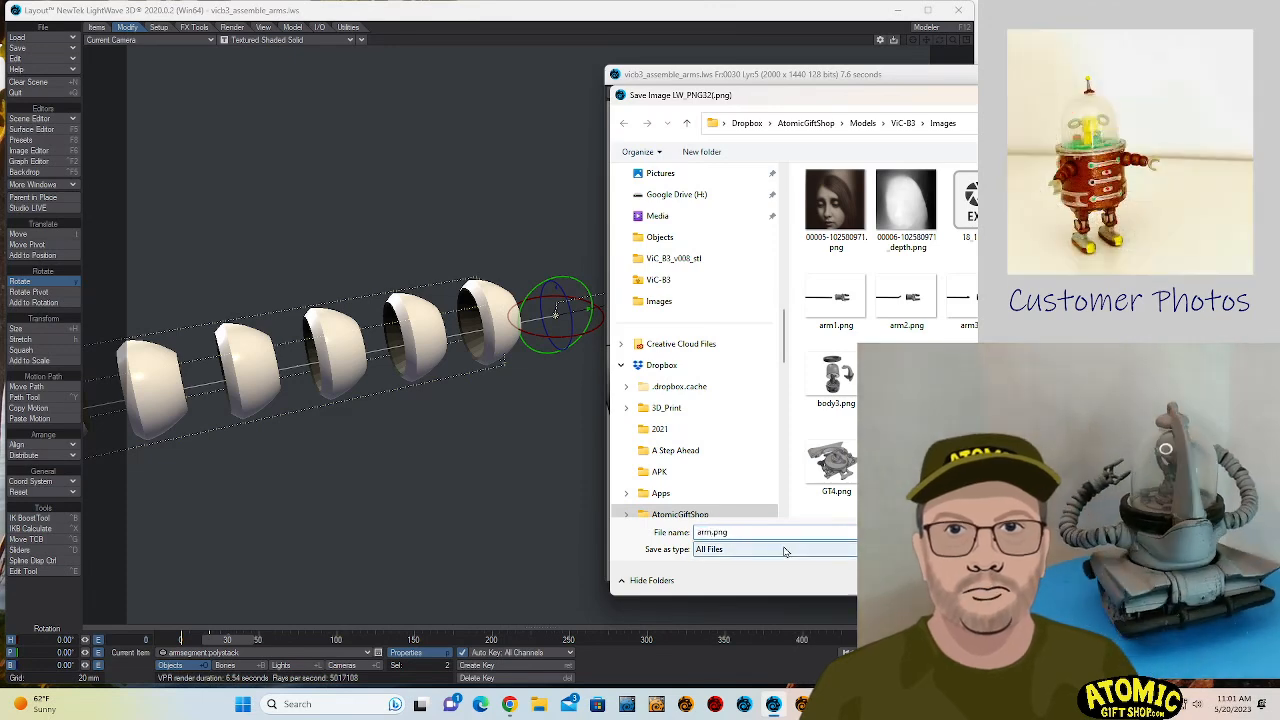
key(Return)
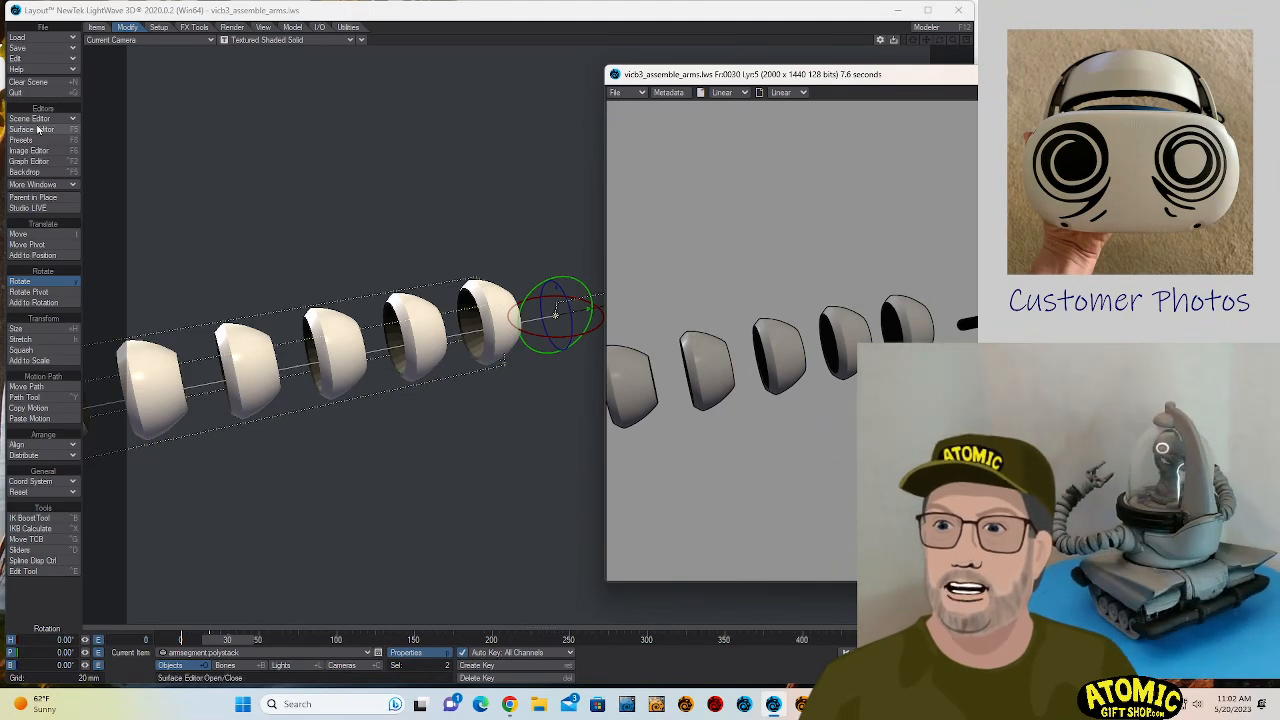
- Copy the armsegment Default surface's settings onto its Thickened surface and close the Surface Editor
click(44, 130)
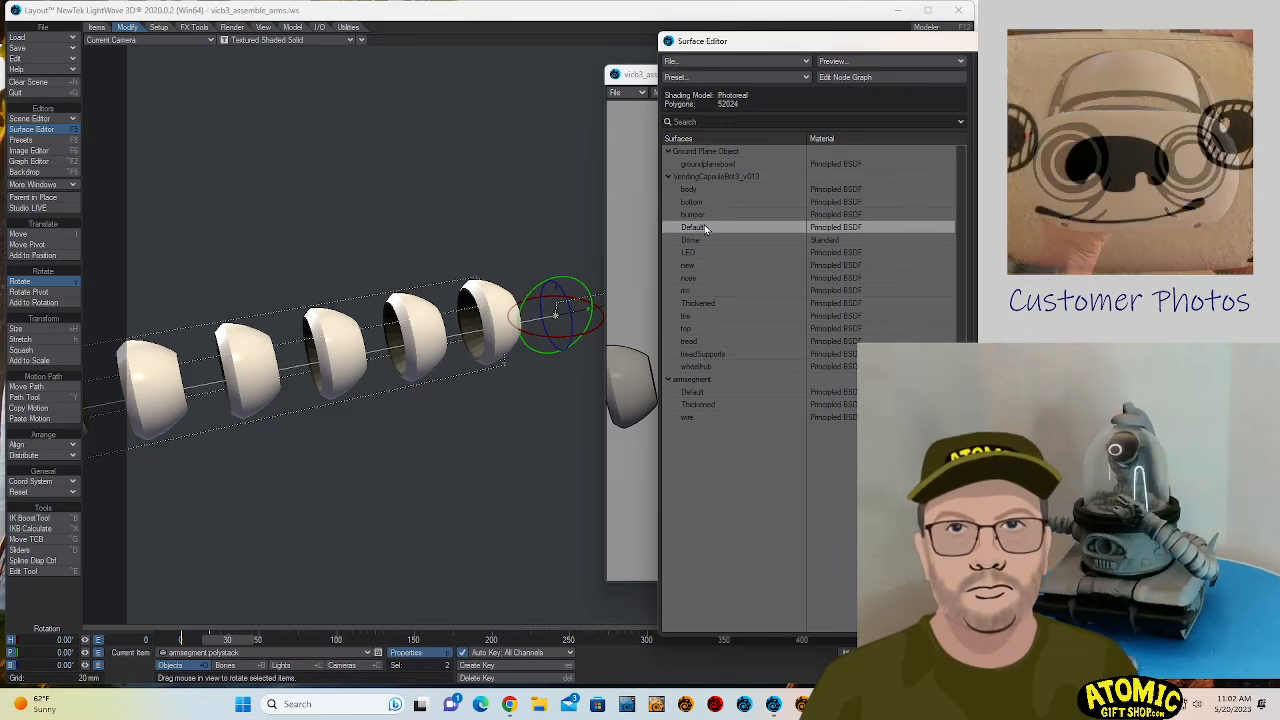
click(696, 393)
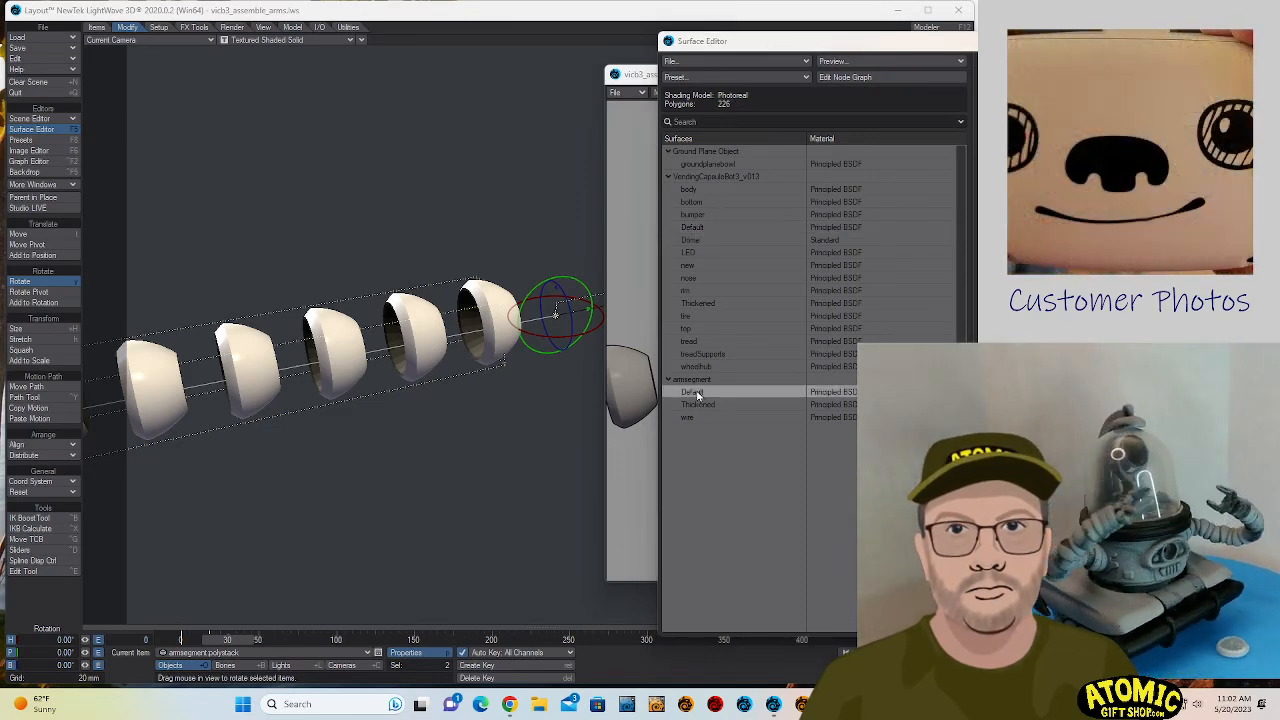
right_click(697, 395)
click(697, 382)
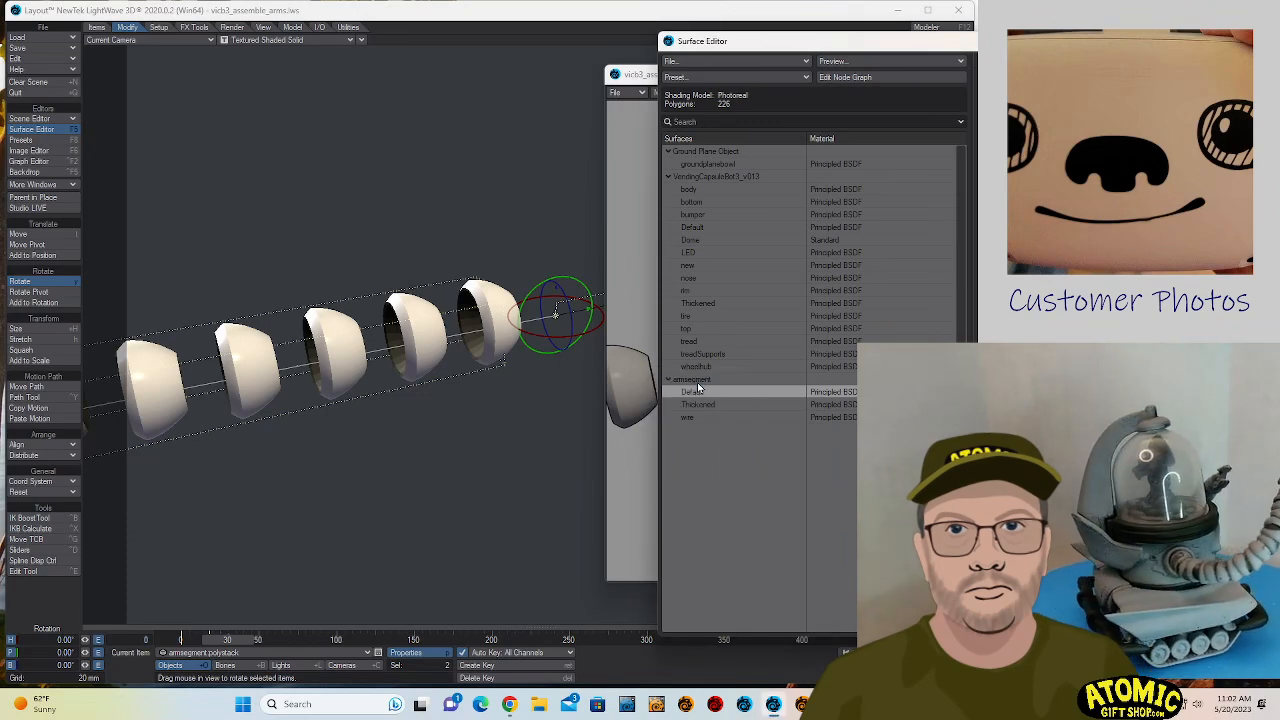
click(705, 404)
right_click(705, 402)
click(711, 411)
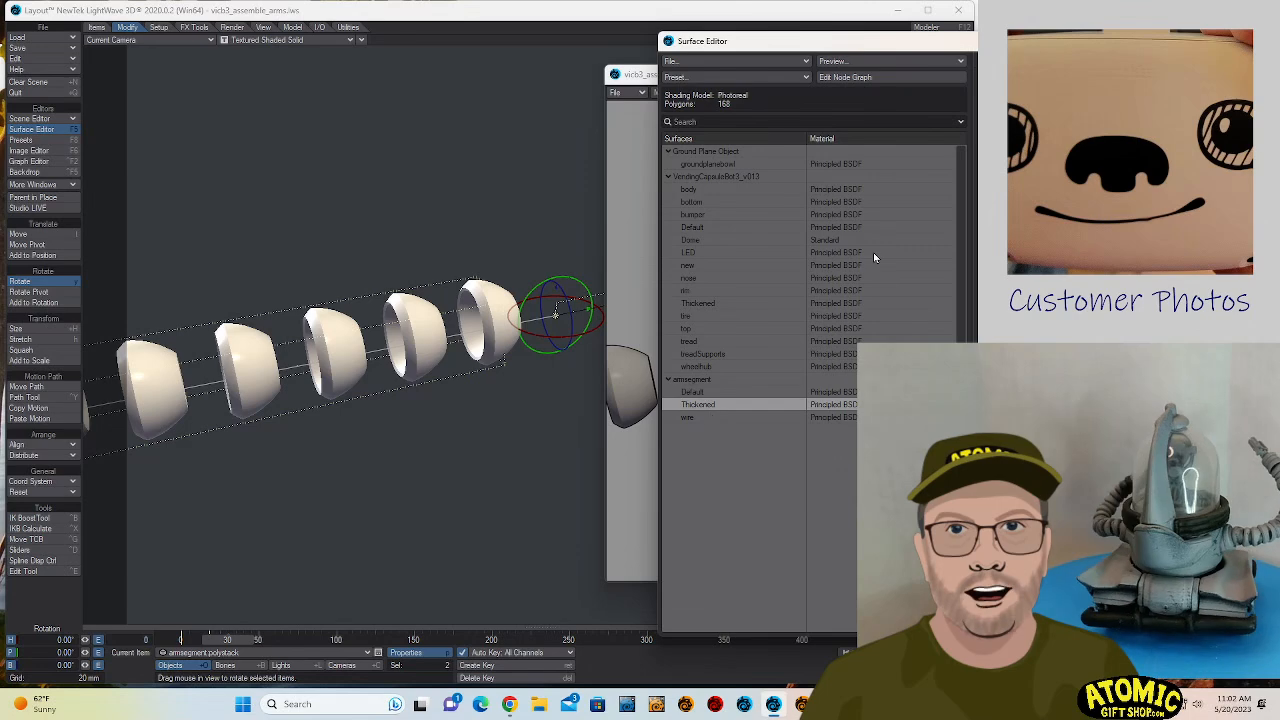
click(1240, 41)
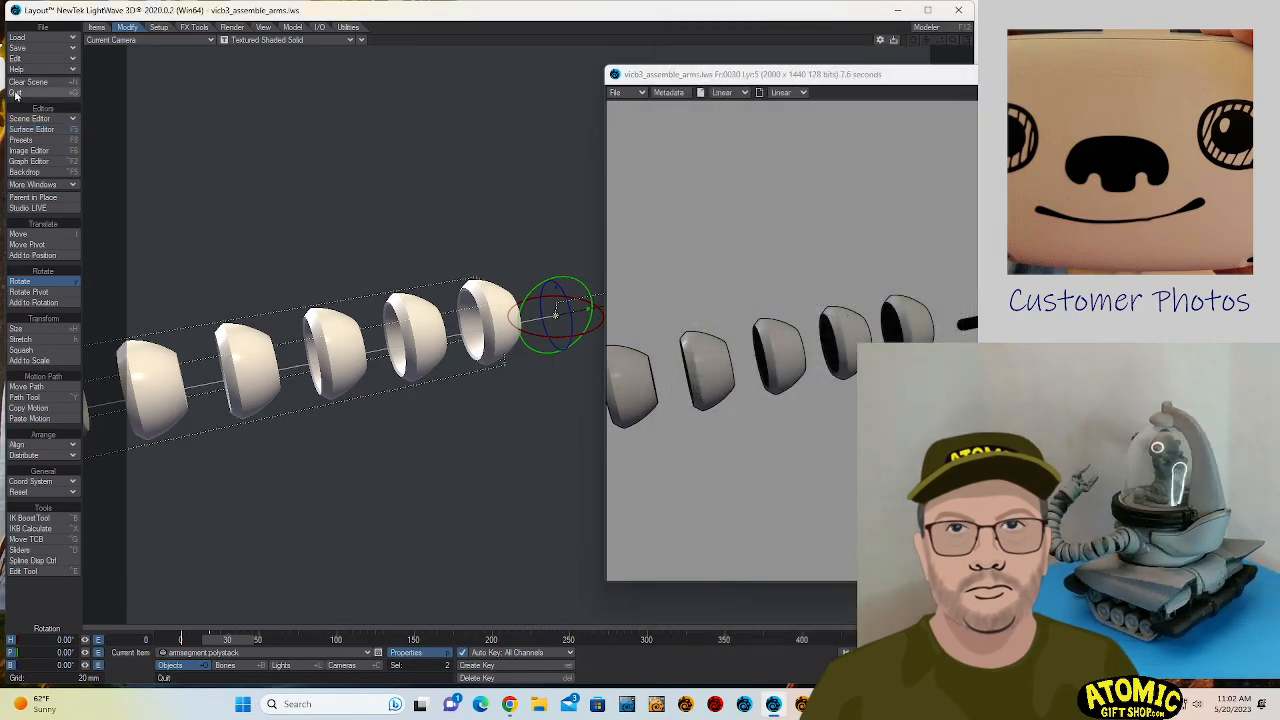
- Save the scene over the existing vicb3_assemble_arms.lws file
click(28, 38)
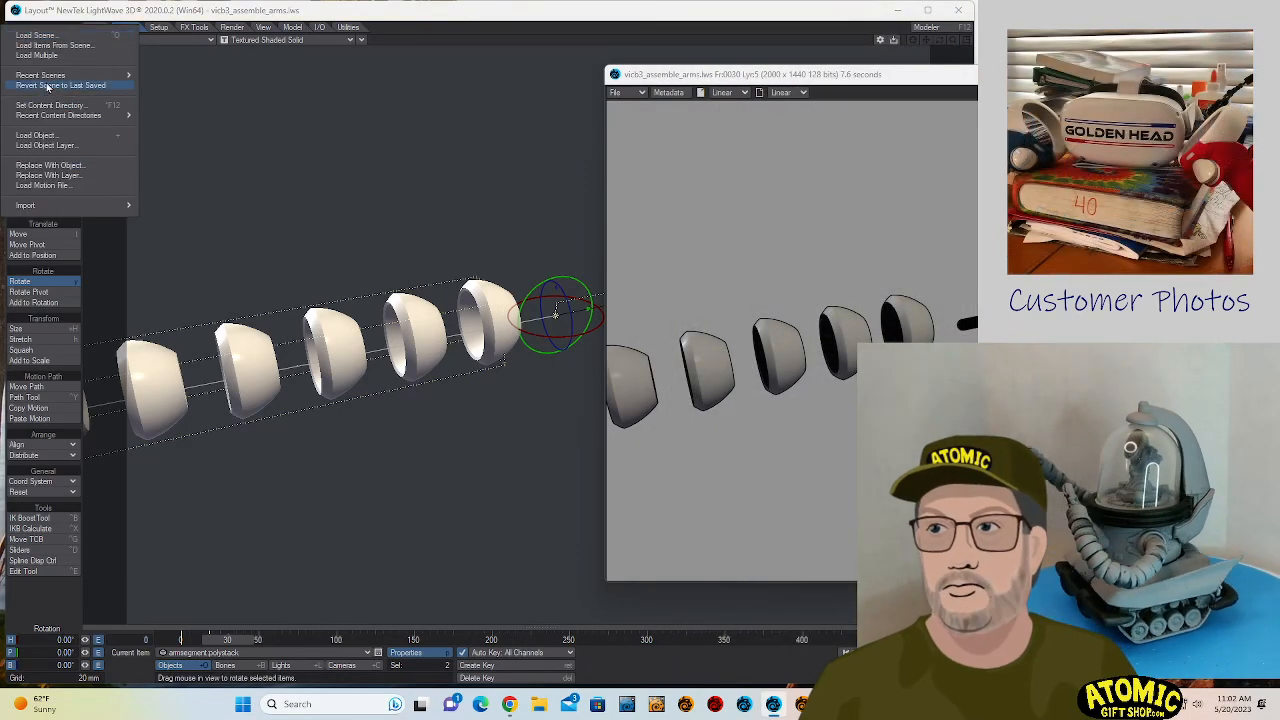
click(36, 15)
click(24, 51)
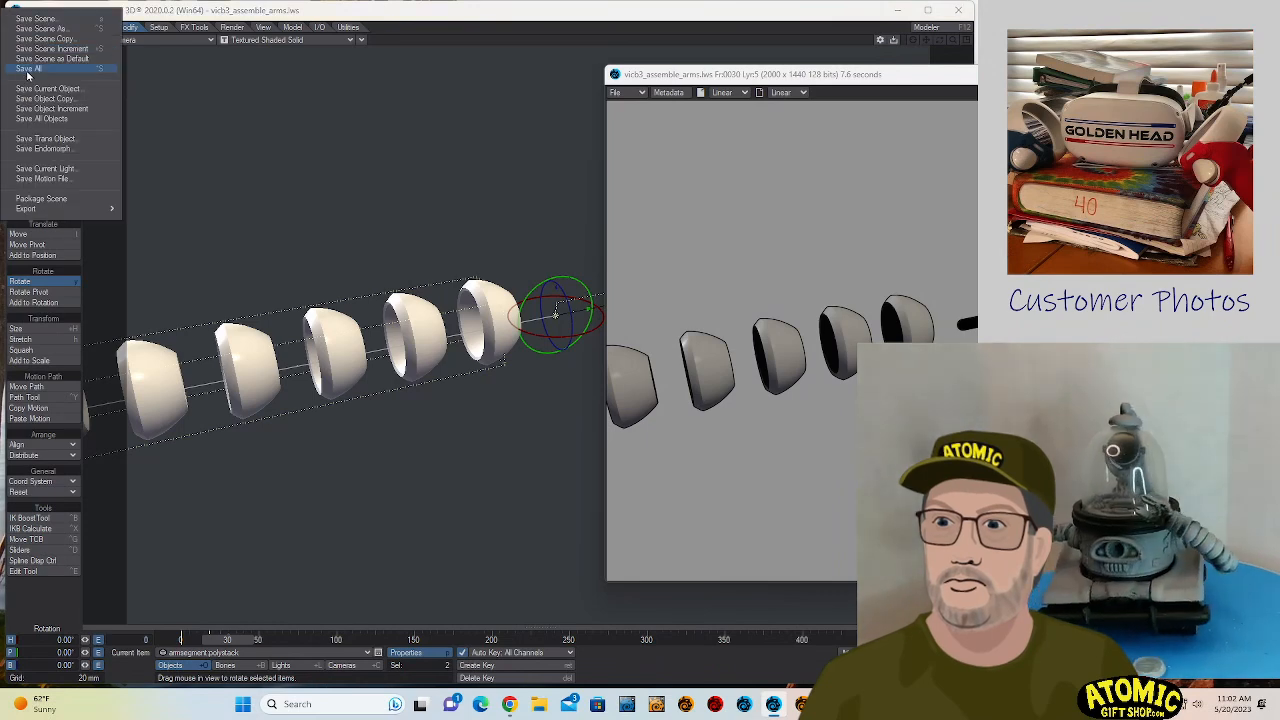
click(24, 50)
click(175, 33)
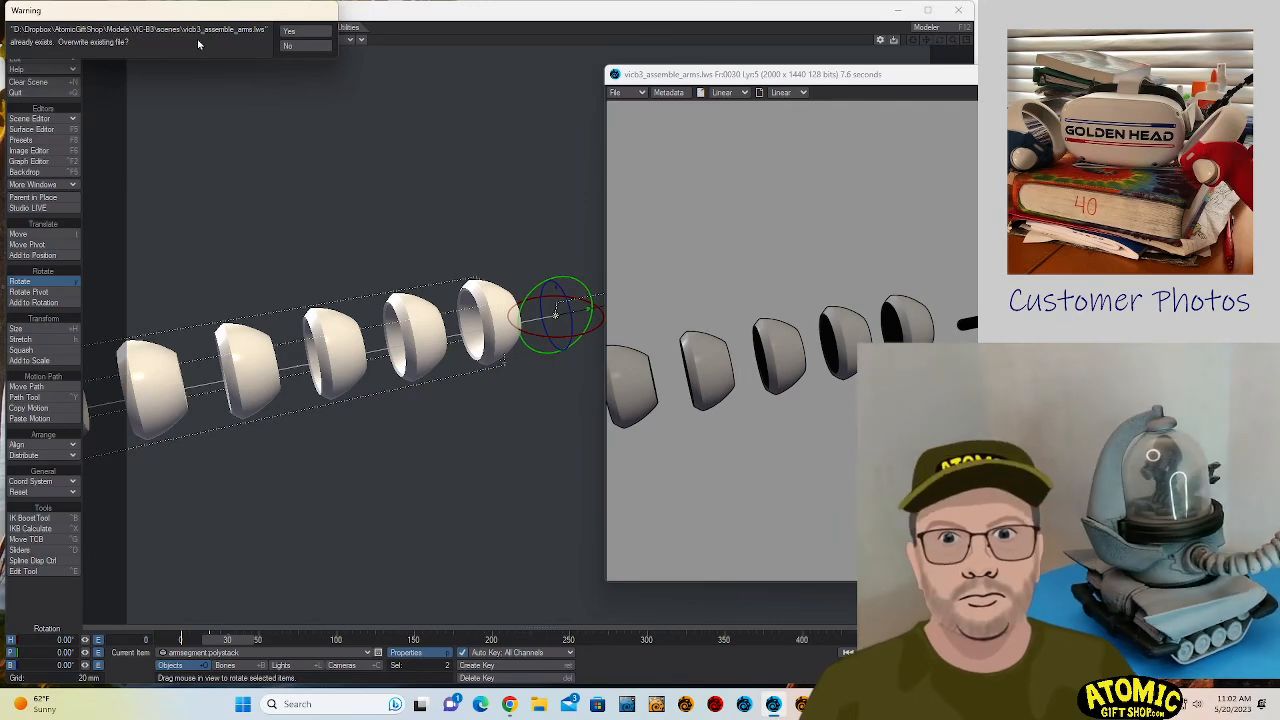
click(303, 33)
- Render frame 30 and save the image as a 32-bit PNG, overwriting arm5.png
key(F9)
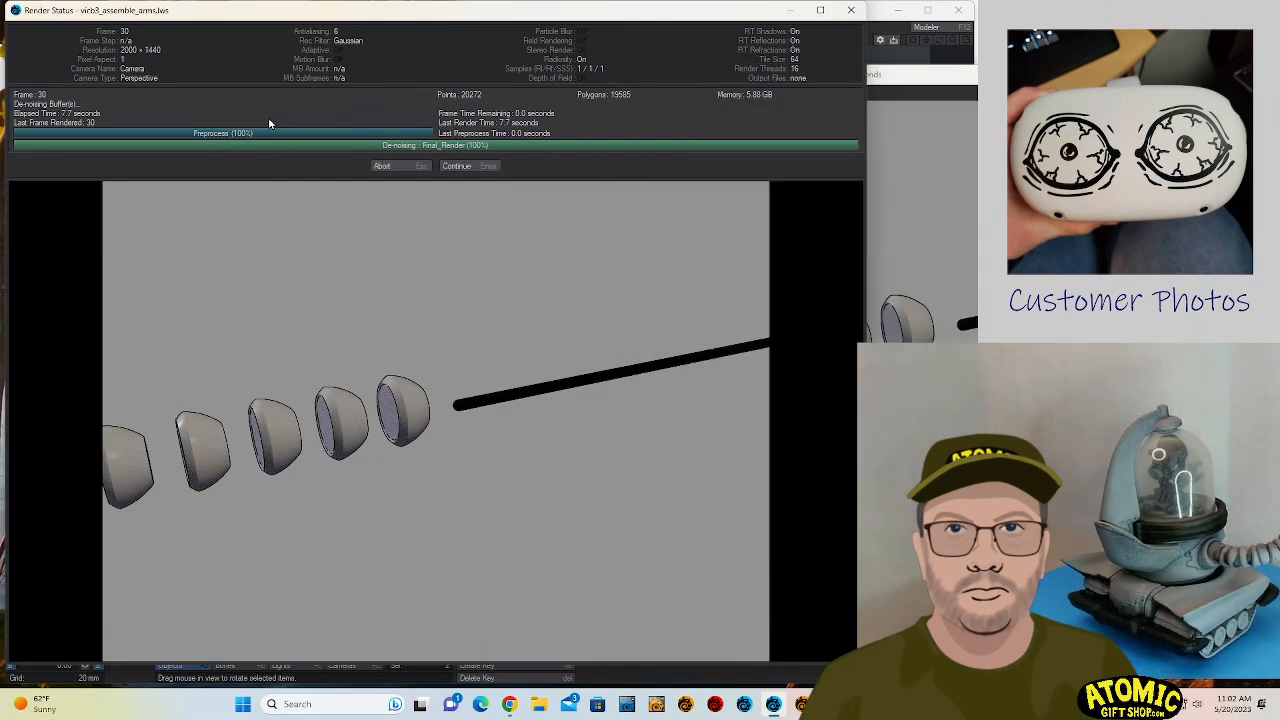
click(457, 166)
click(622, 92)
mouse_move(628, 90)
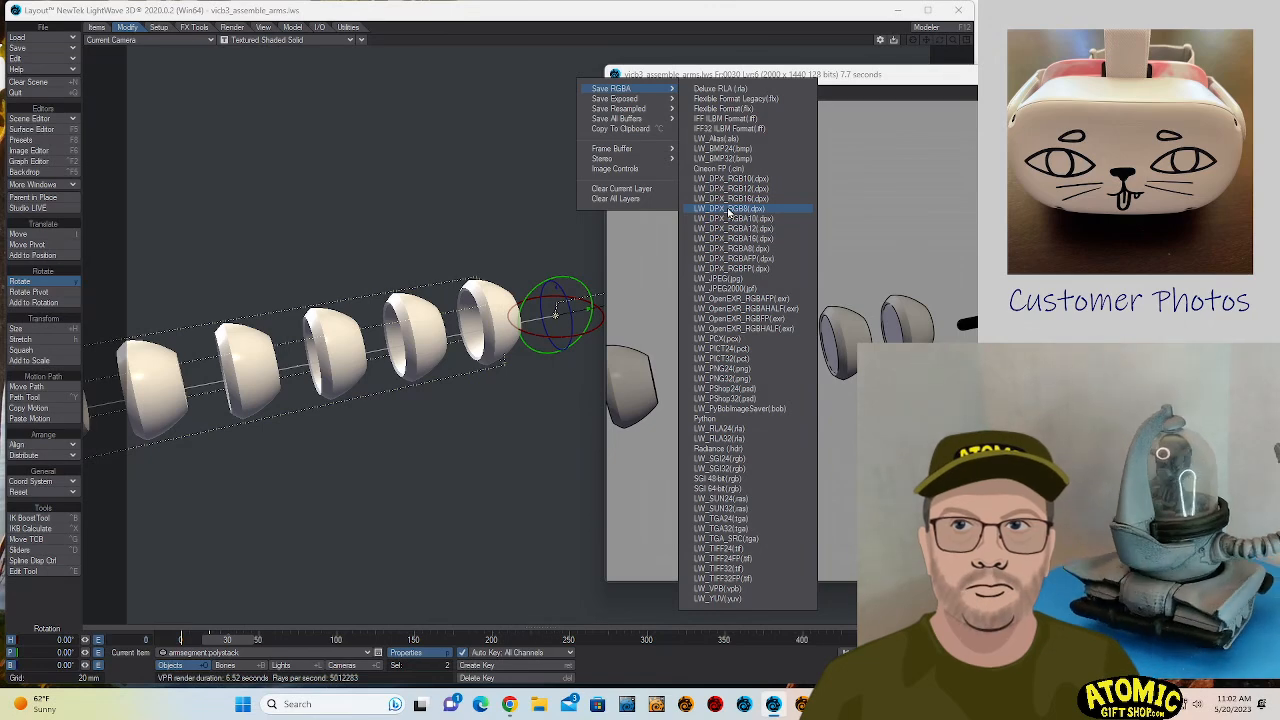
click(757, 377)
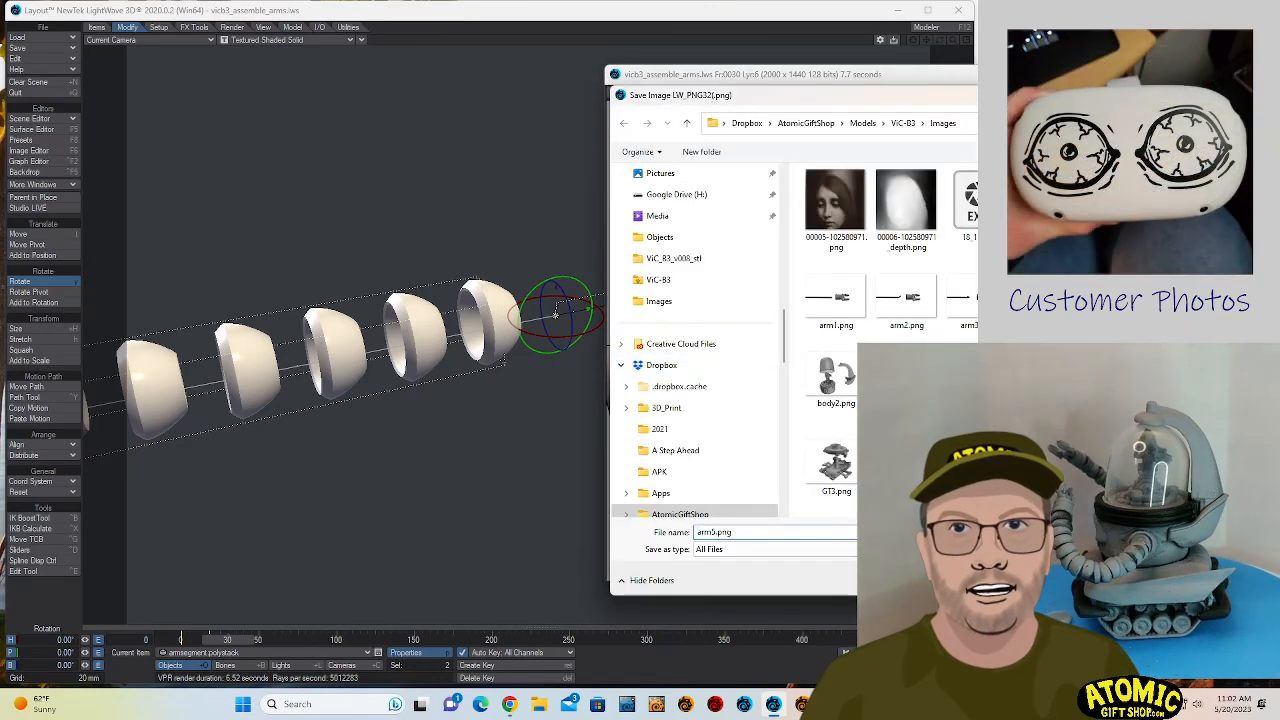
key(Return)
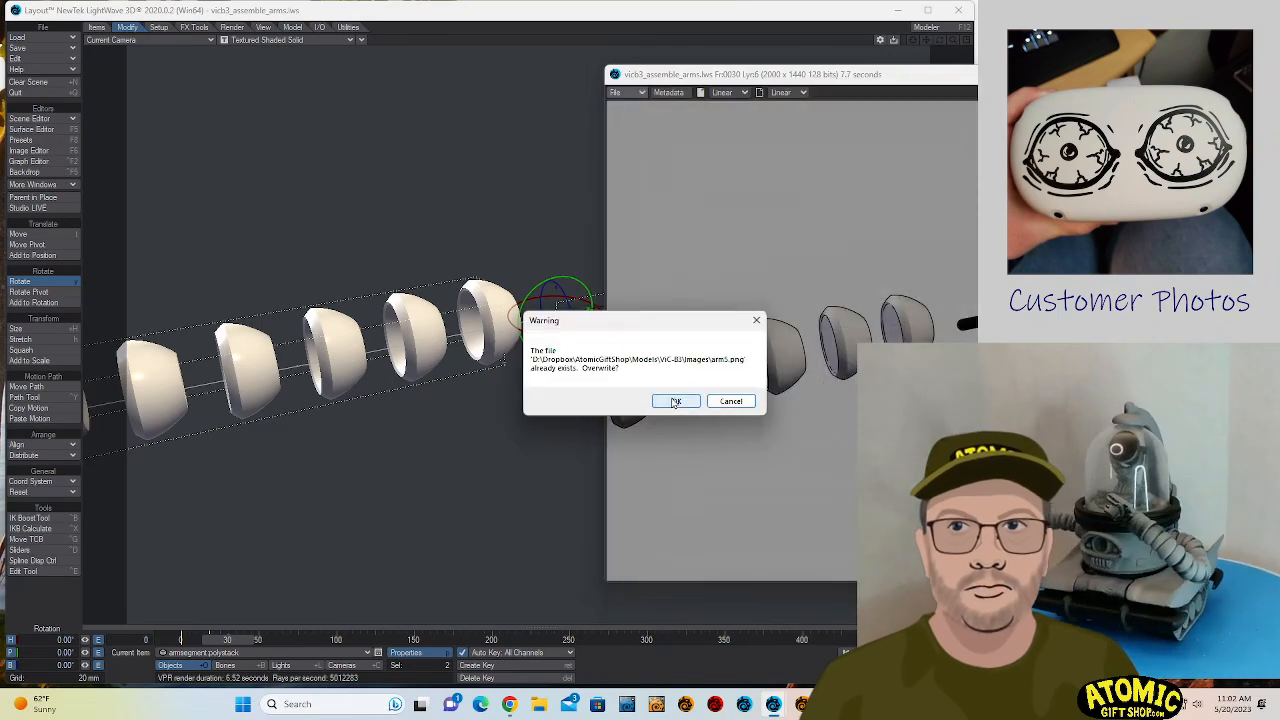
click(675, 401)
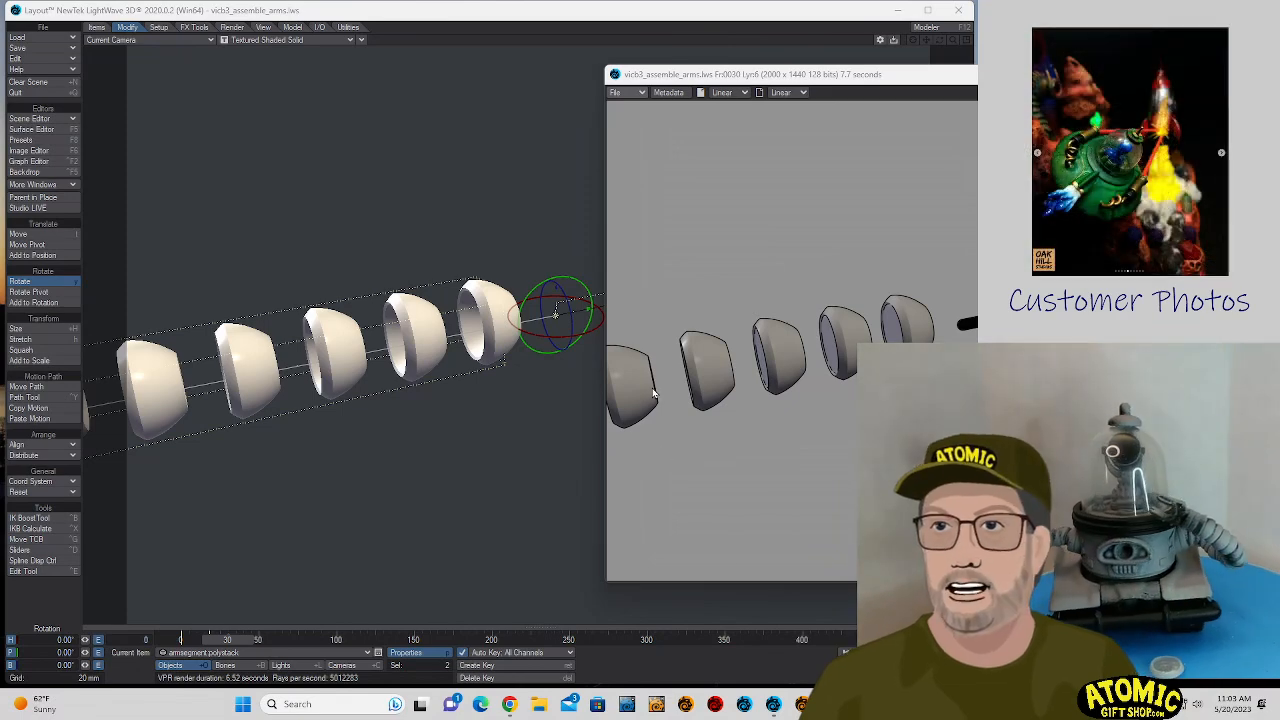
- Close the render window and move armsegment.wire with its hand back along the arm to about Z -21.9 mm, keeping X at about 1.2 mm
click(774, 77)
key(alt+F4)
key(Down)
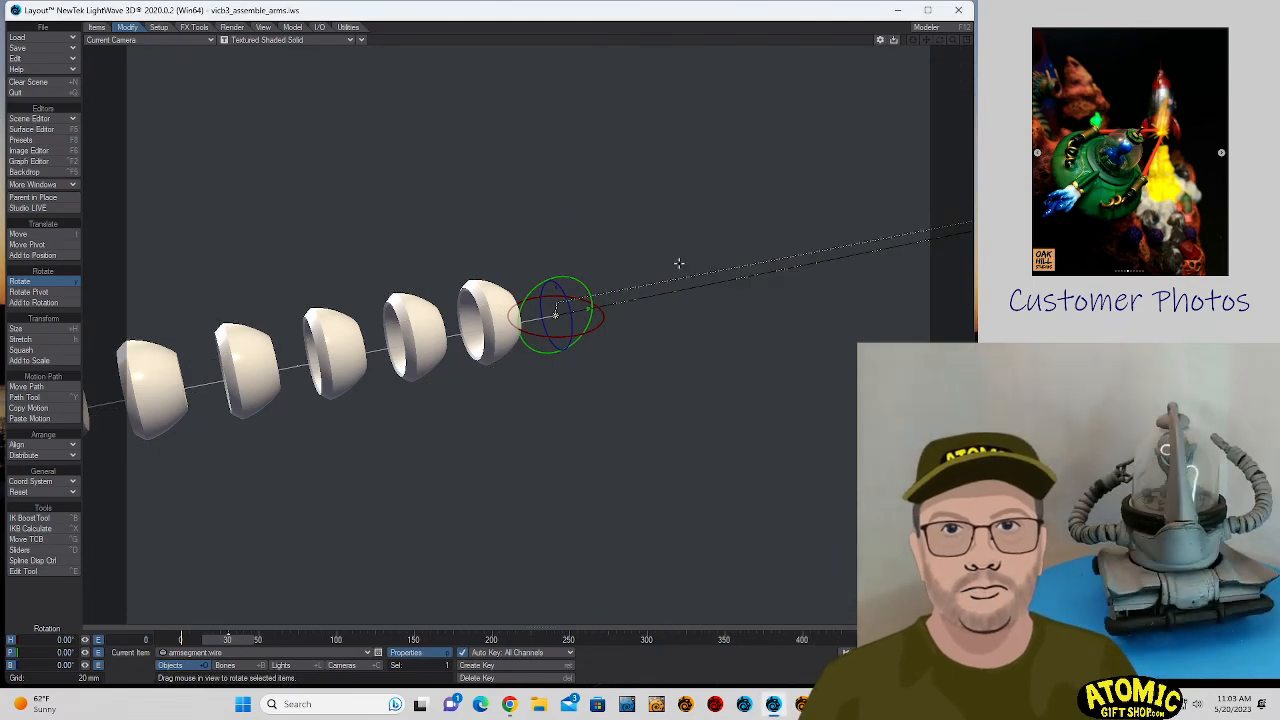
key(t)
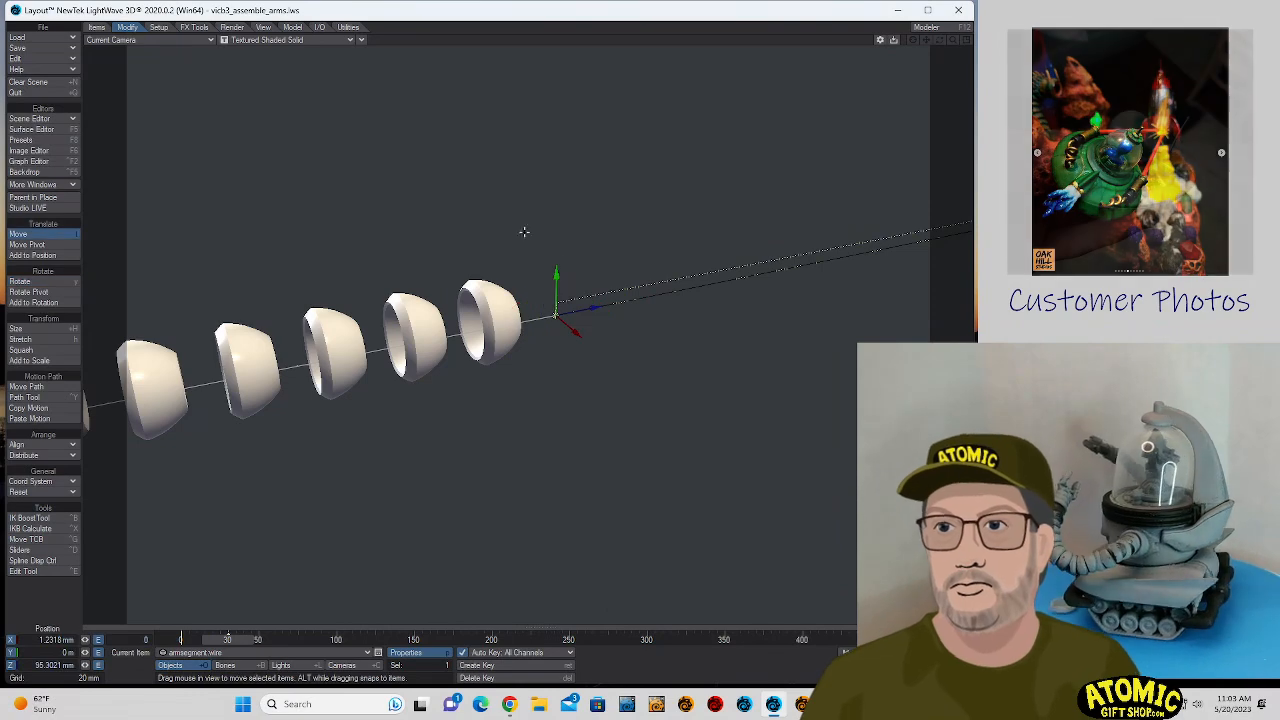
drag(950, 232, 512, 311)
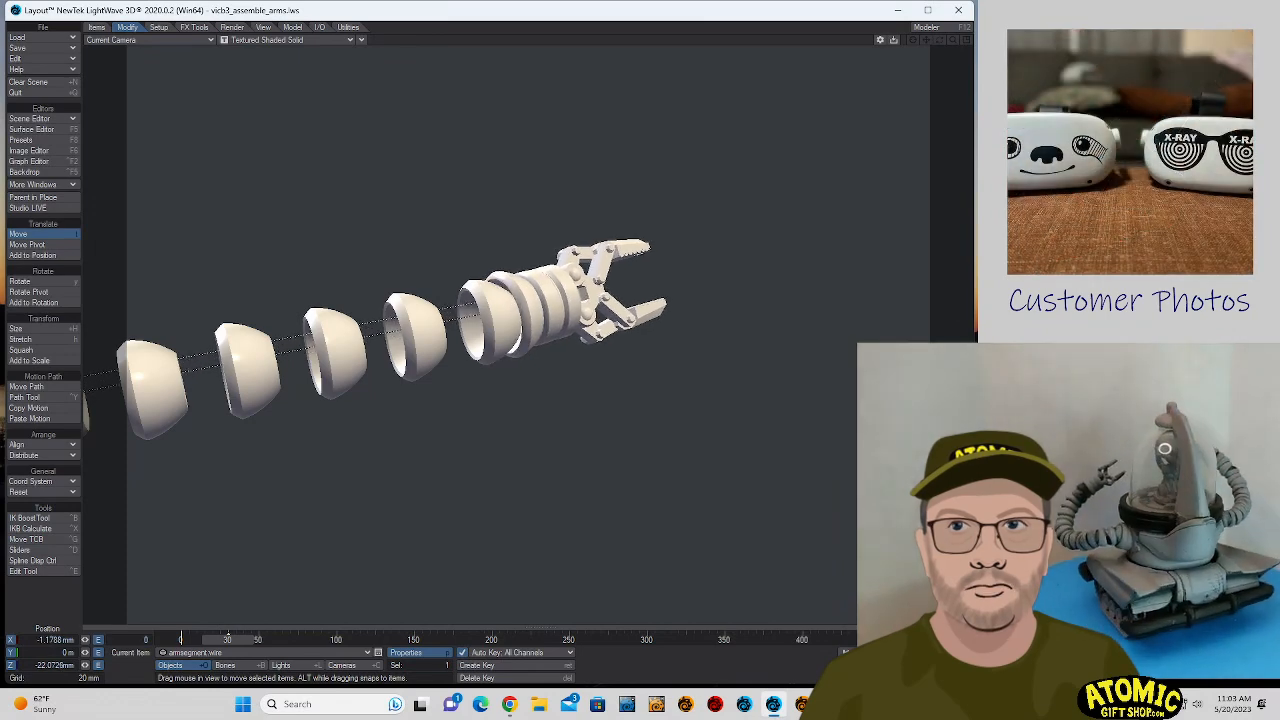
key(ctrl+z)
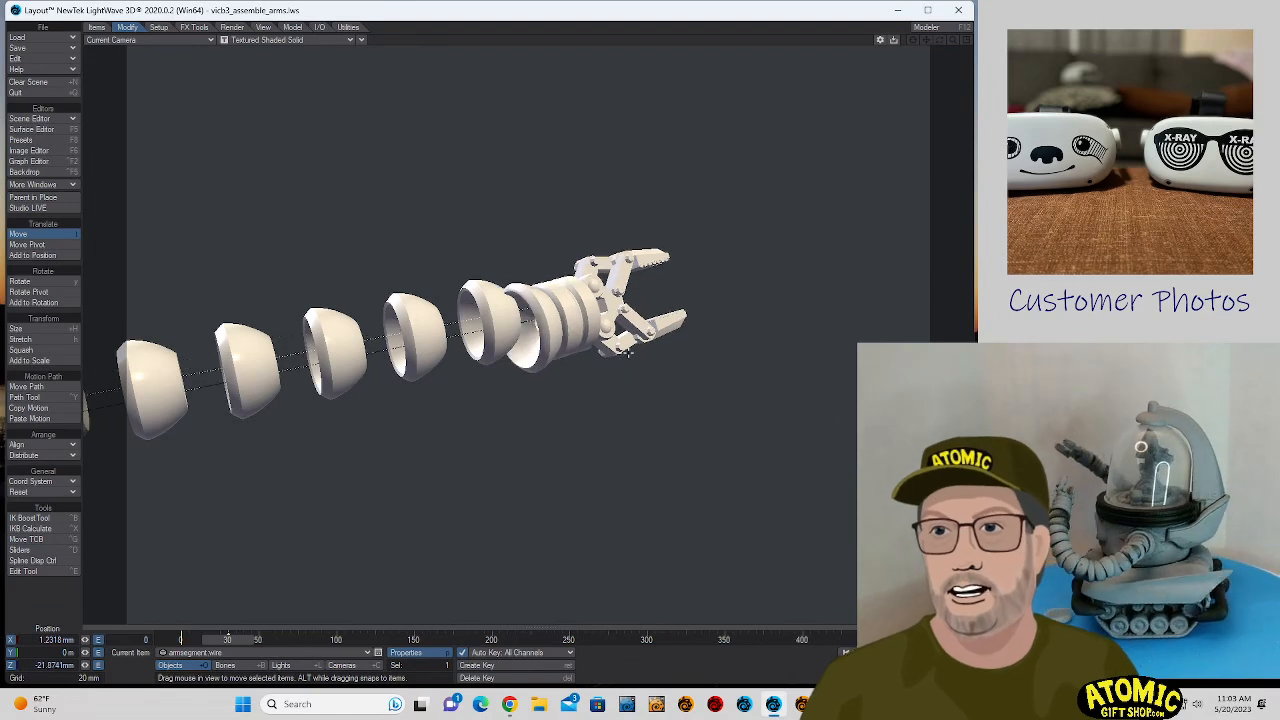
- In the Perspective view, move the hand along the wire to about X -0.48 mm and Z 121.1 mm
click(145, 40)
click(146, 86)
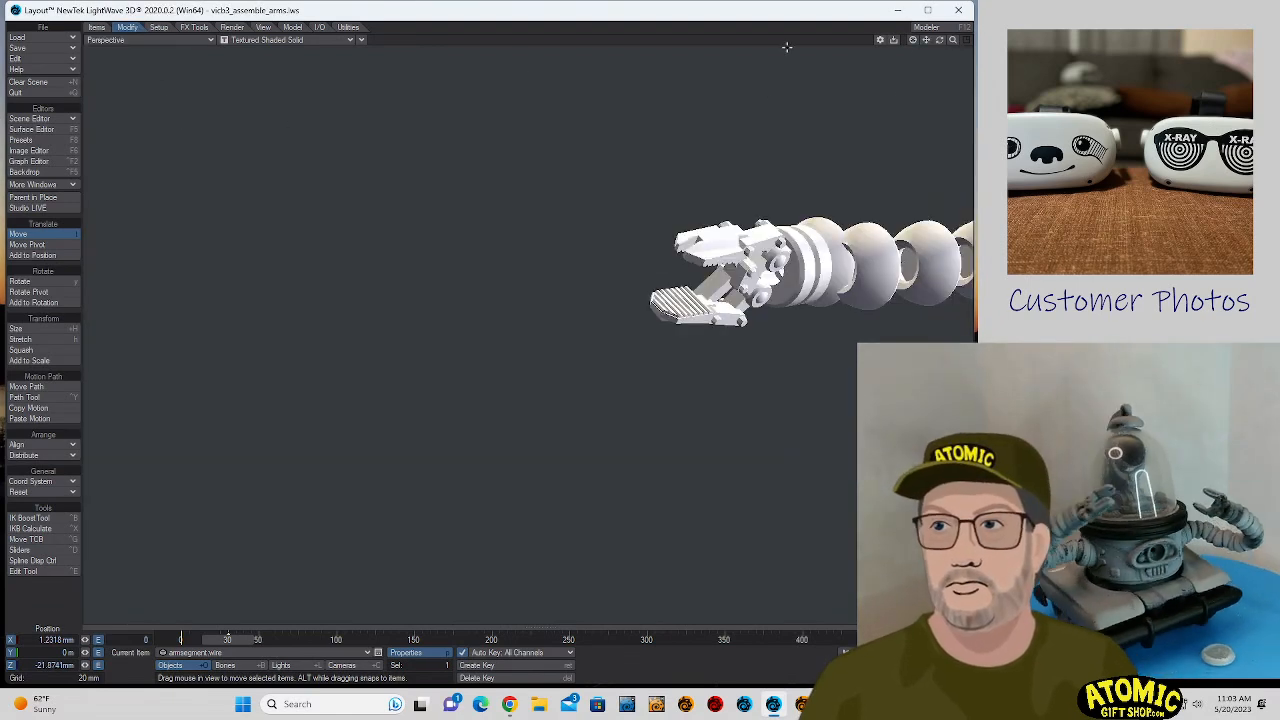
mouse_move(940, 41)
mouse_down()
mouse_move(962, 42)
mouse_move(920, 42)
mouse_up()
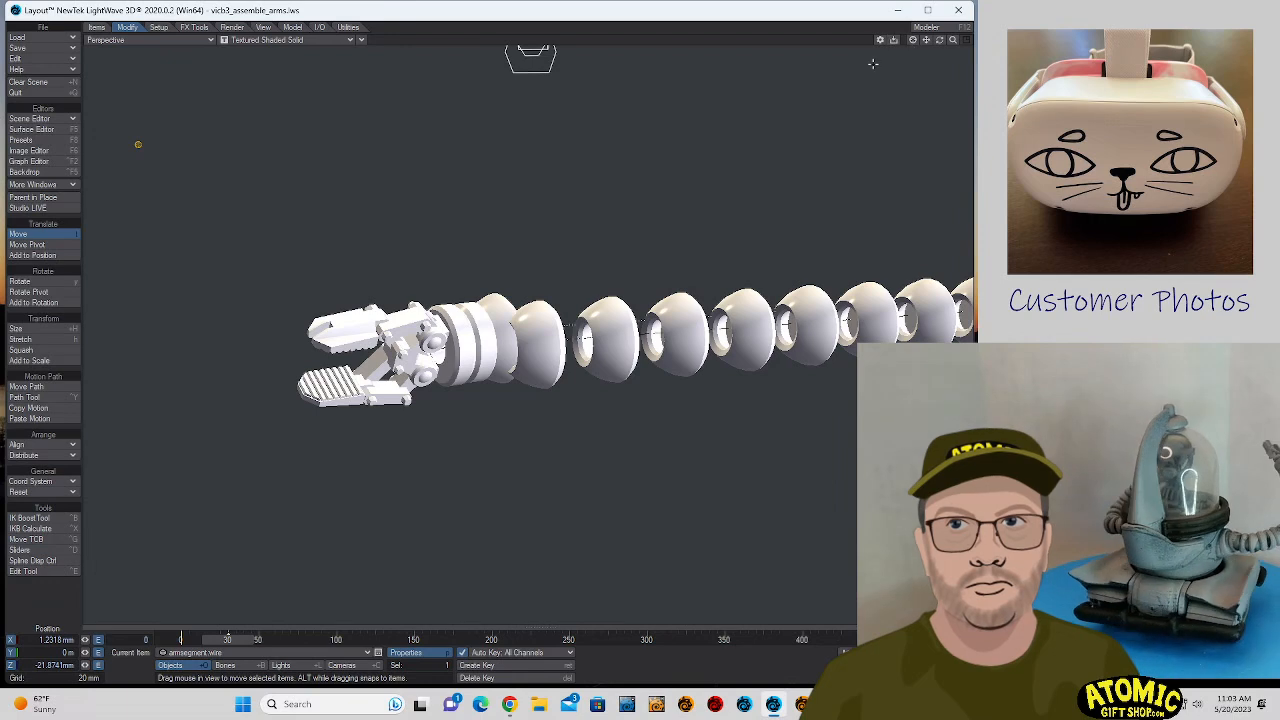
click(457, 357)
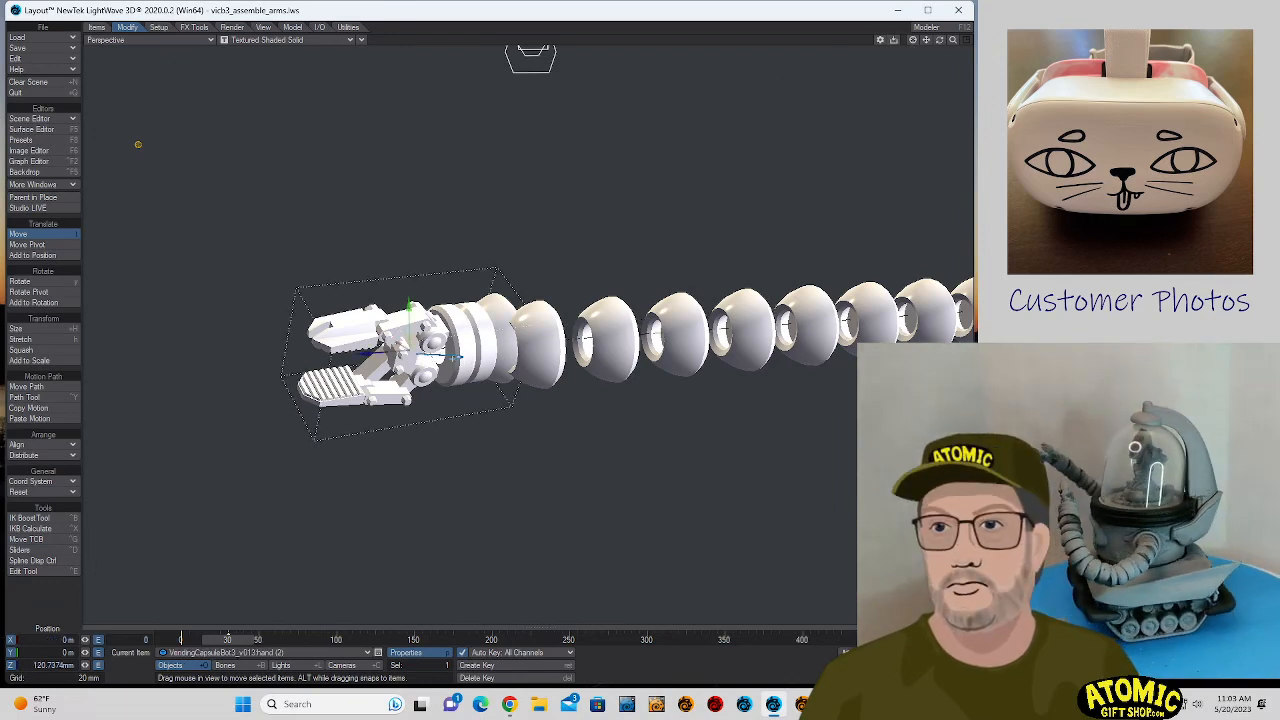
mouse_move(455, 357)
mouse_down()
mouse_move(469, 357)
mouse_move(452, 355)
mouse_up()
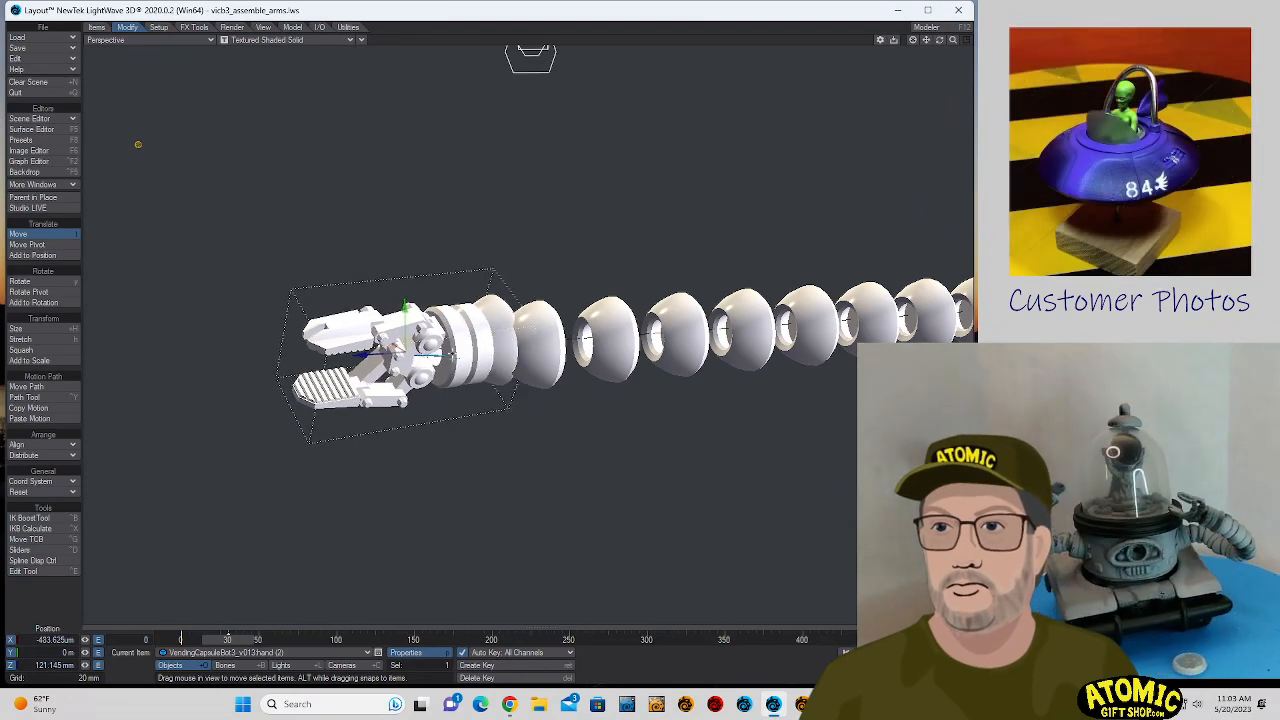
- Center the view on the hand and set its pitch to 0°
drag(939, 41, 882, 60)
click(912, 41)
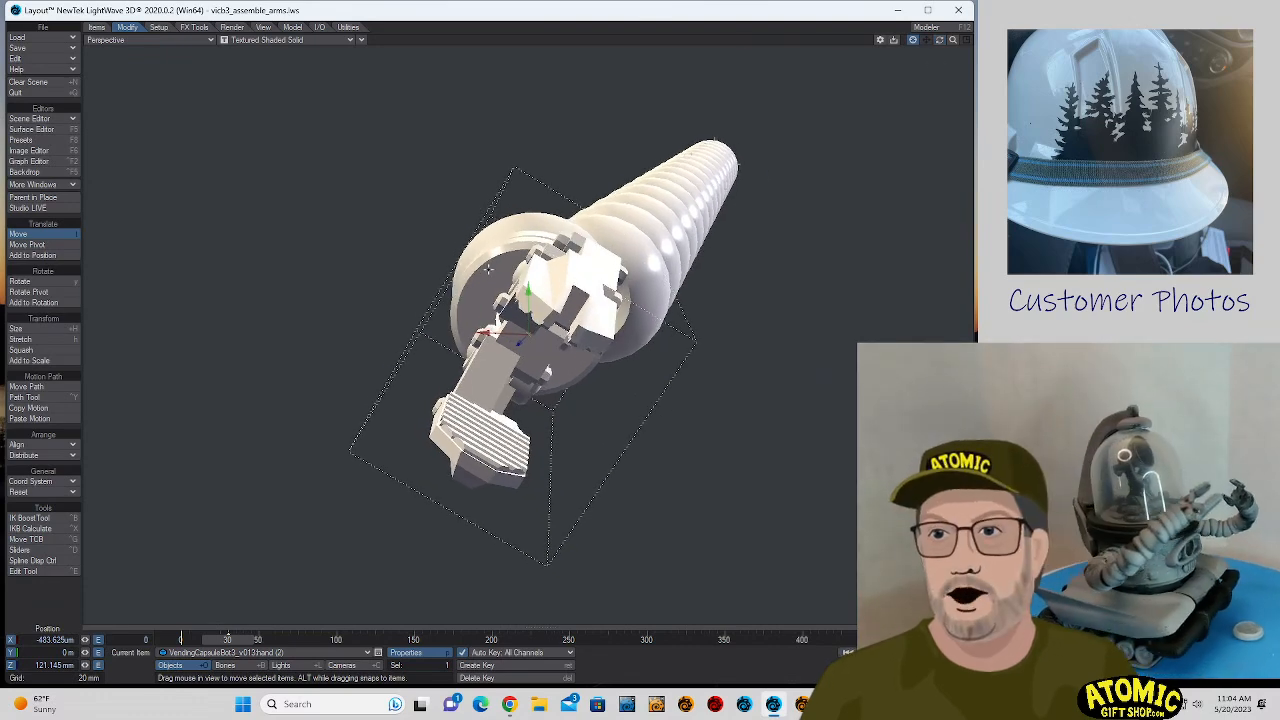
key(y)
drag(42, 653, 244, 620)
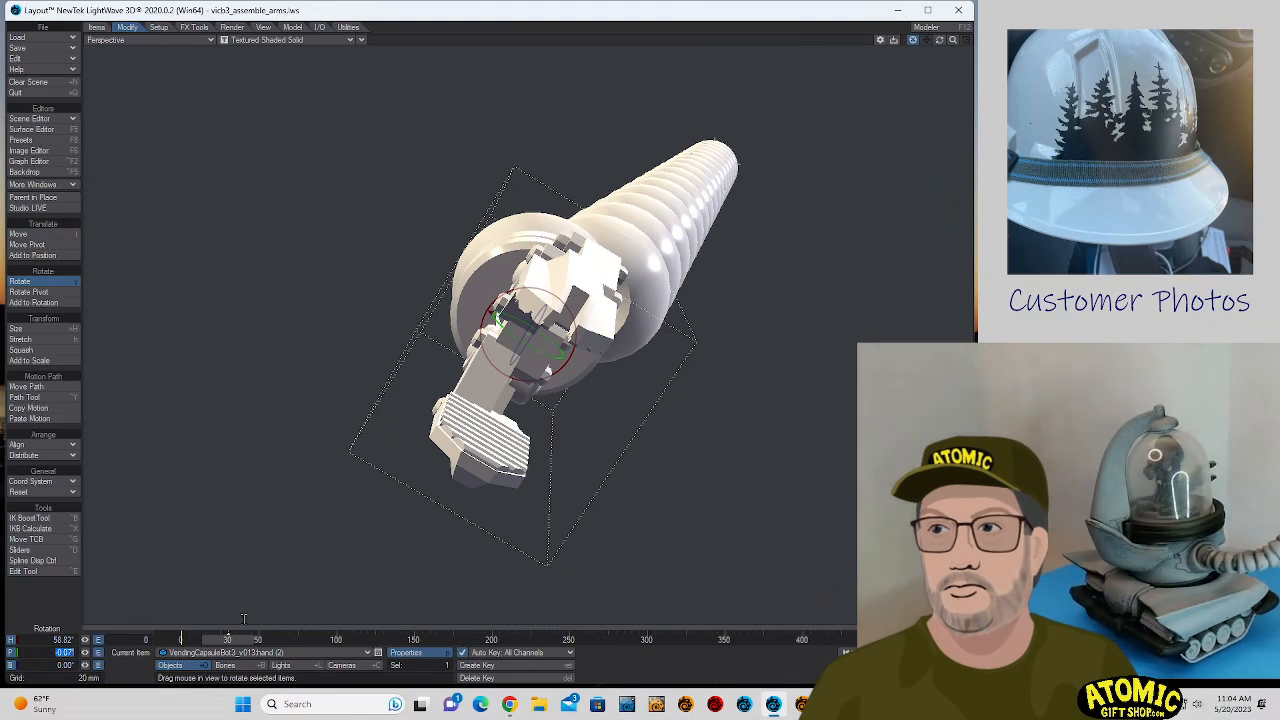
text(0)
key(Tab)
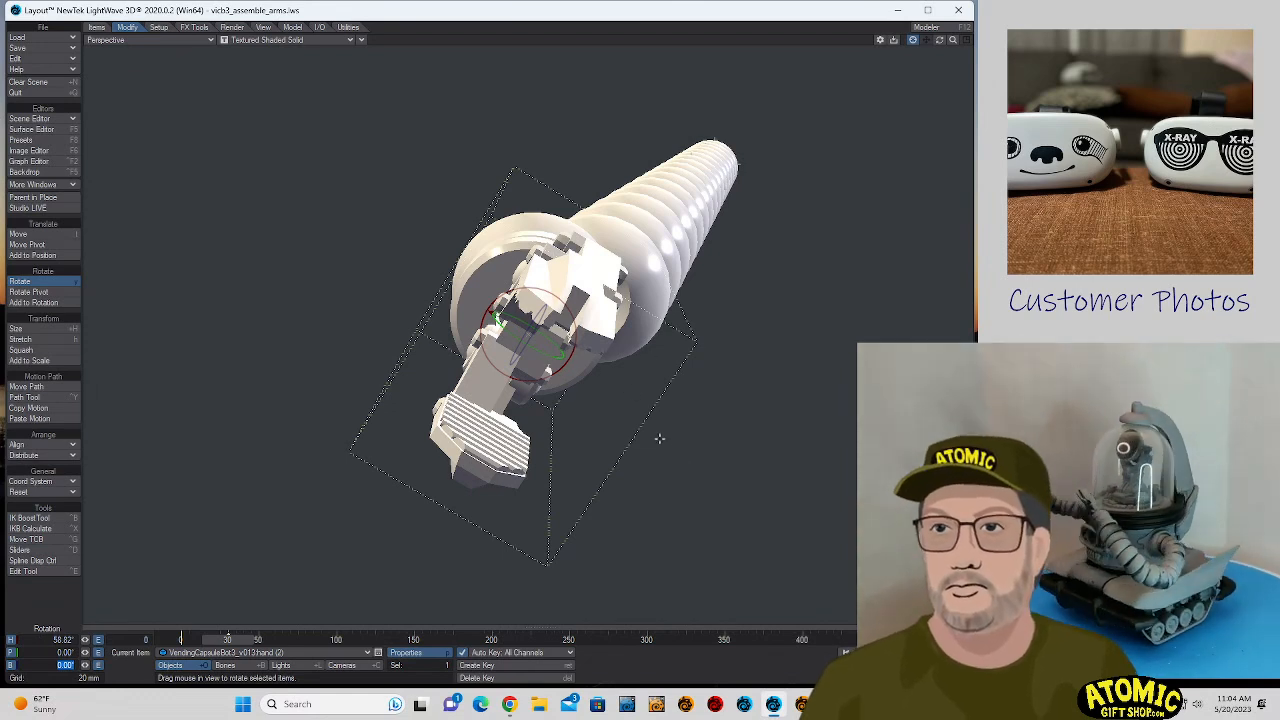
key(t)
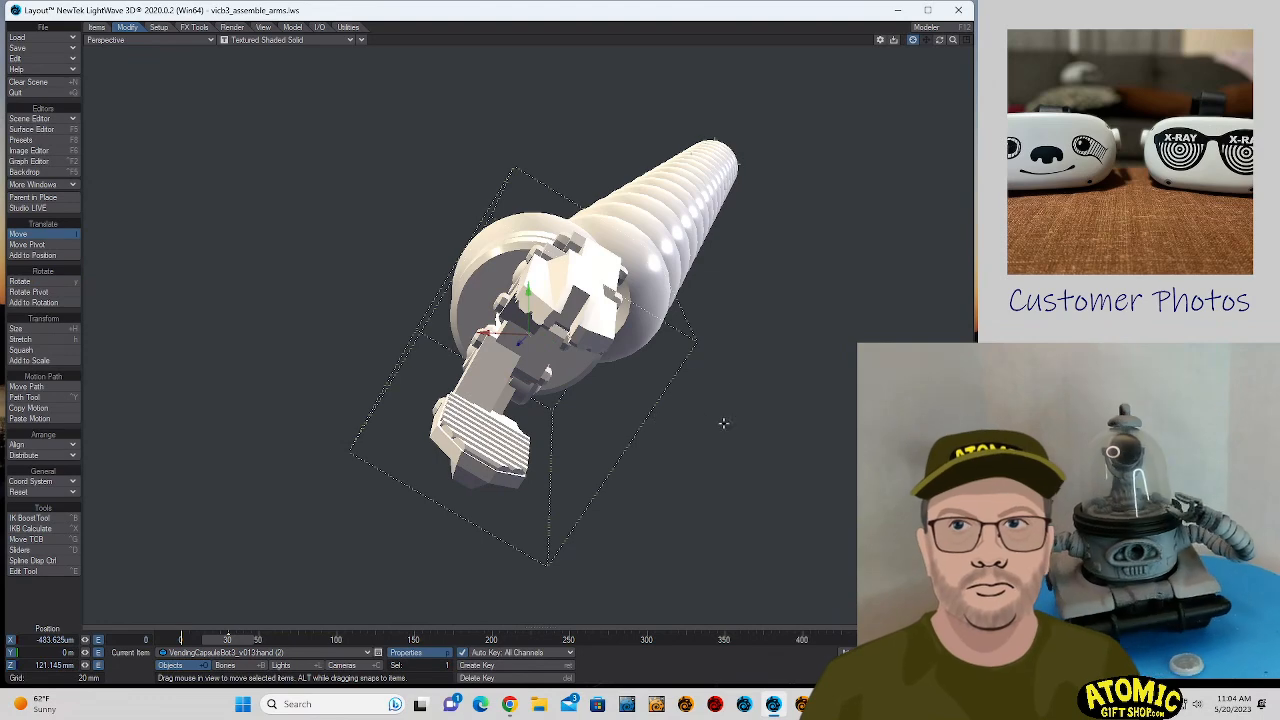
drag(725, 424, 670, 420)
key(ctrl+z)
- Rotate the hand to a heading of about 77.5° and a pitch of about -14.1°
key(y)
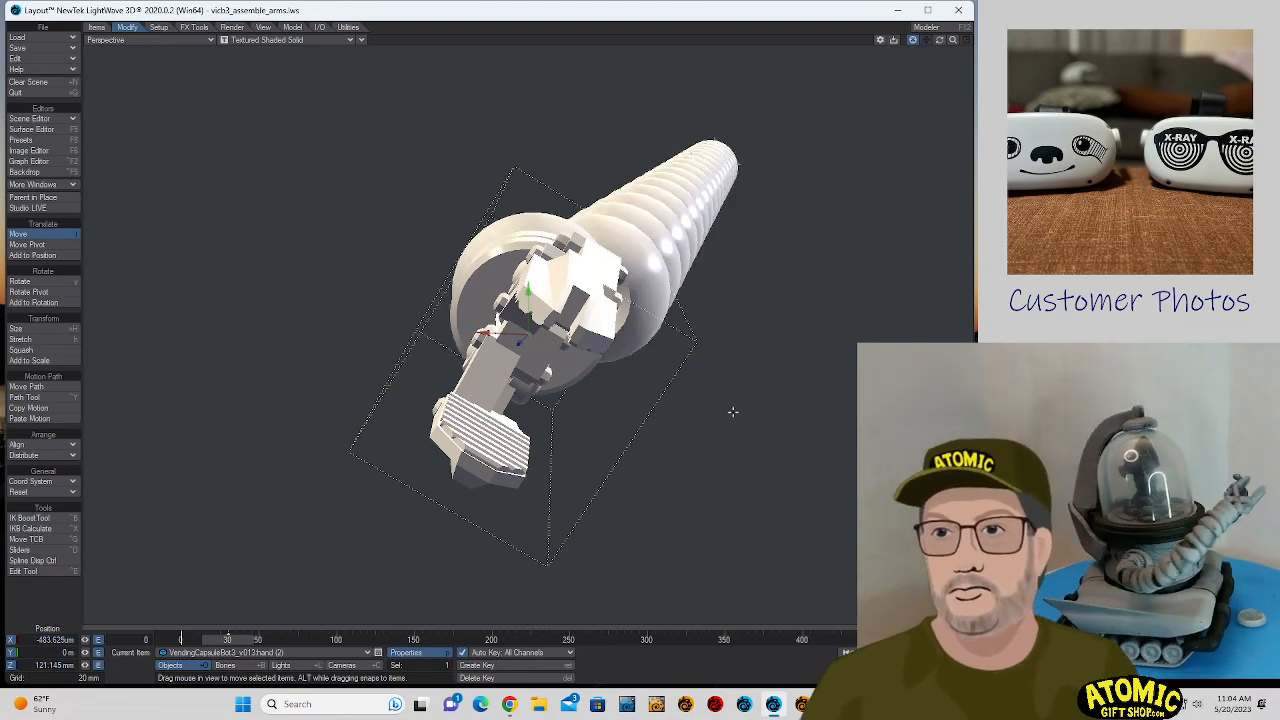
drag(708, 397, 756, 367)
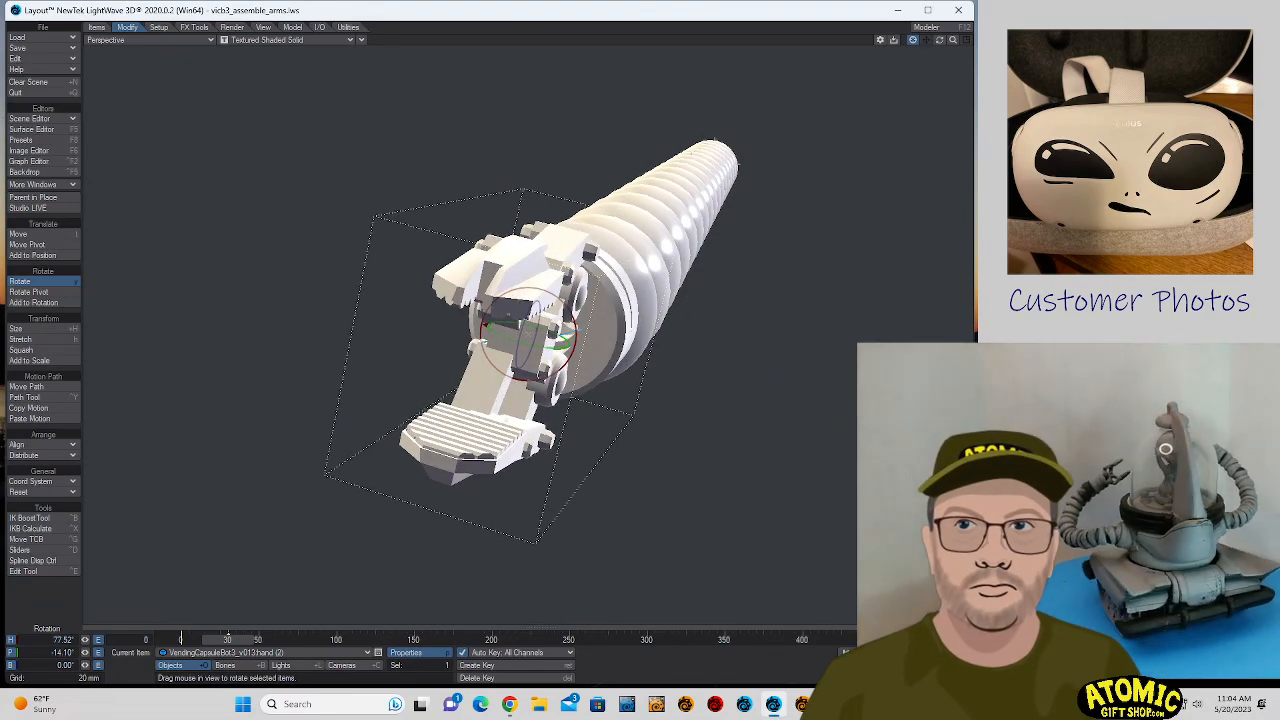
- Align the hand on the wire by banking it to about 3.2° and moving it to about X -1.02 mm and Y 0.01 mm
right_drag(731, 395, 745, 395)
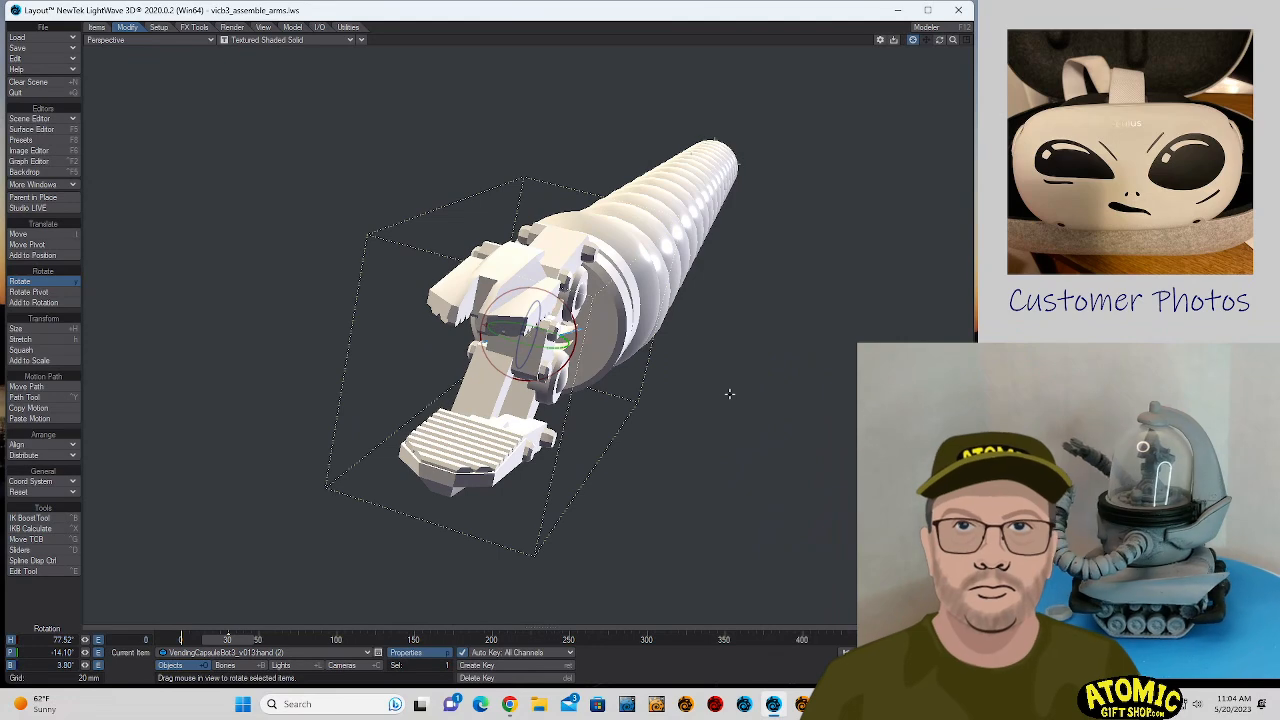
key(t)
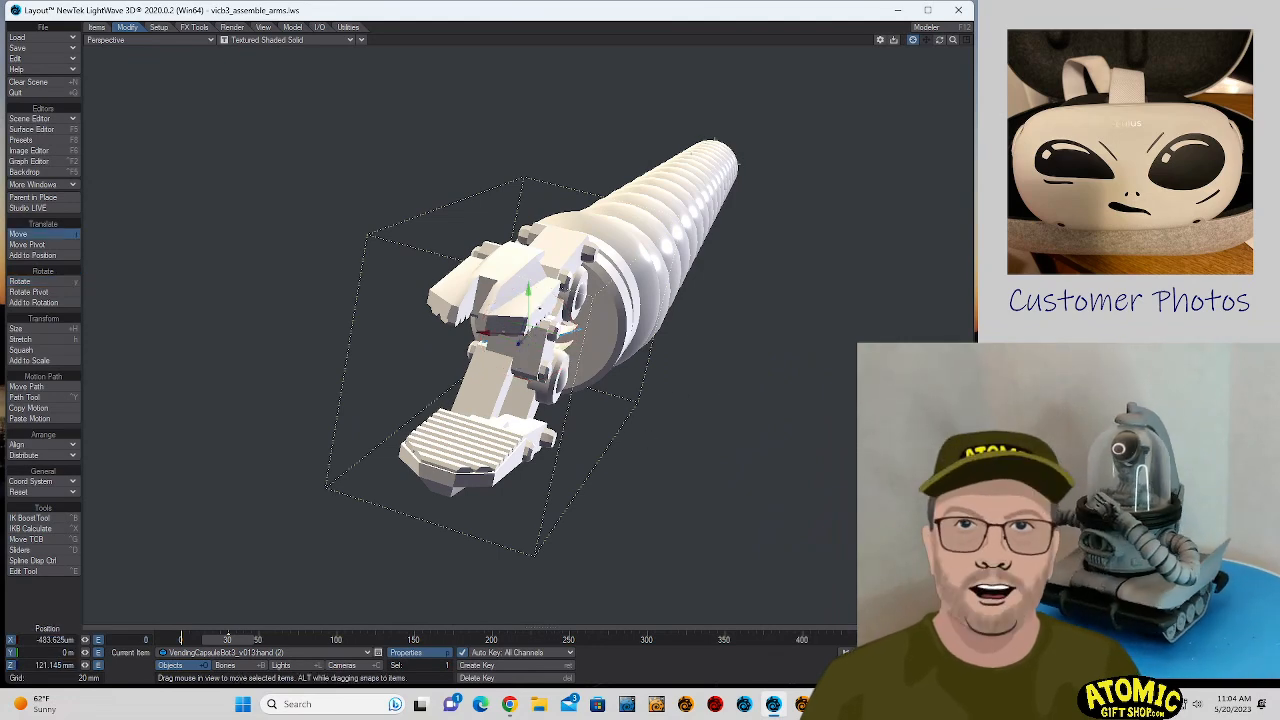
mouse_move(529, 278)
mouse_down()
mouse_move(530, 395)
mouse_move(530, 286)
mouse_up()
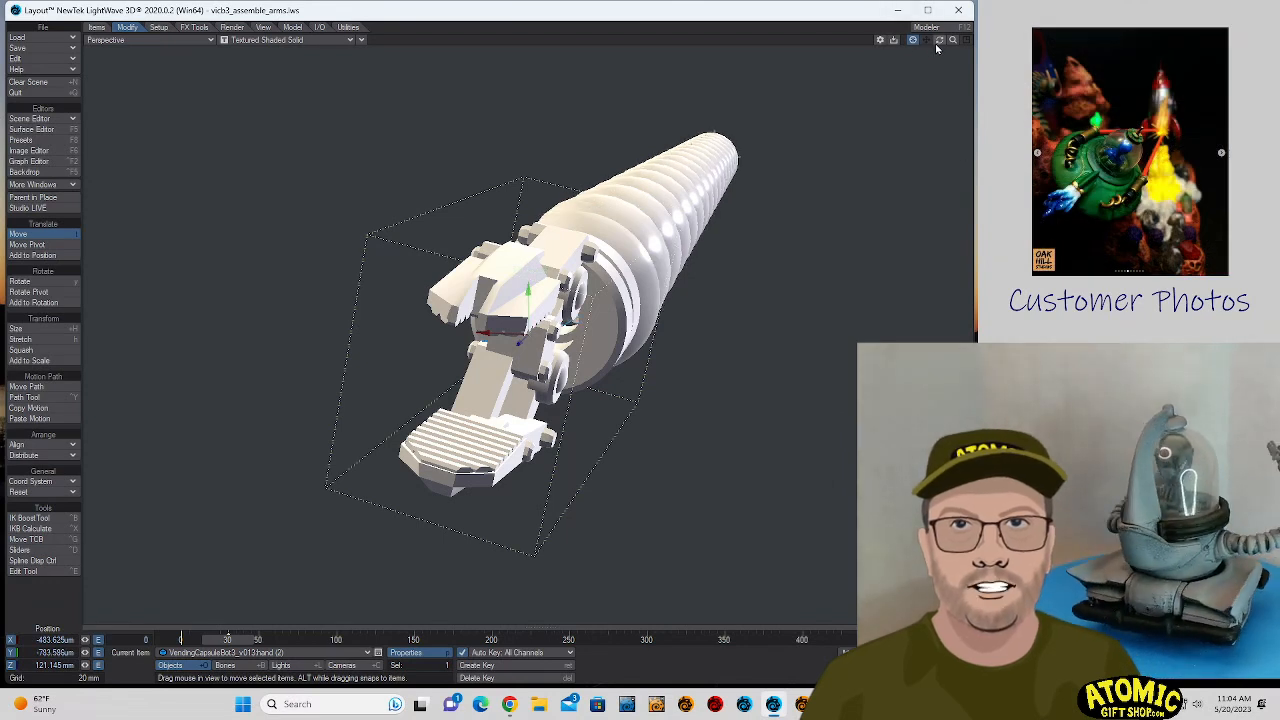
drag(939, 40, 1056, 44)
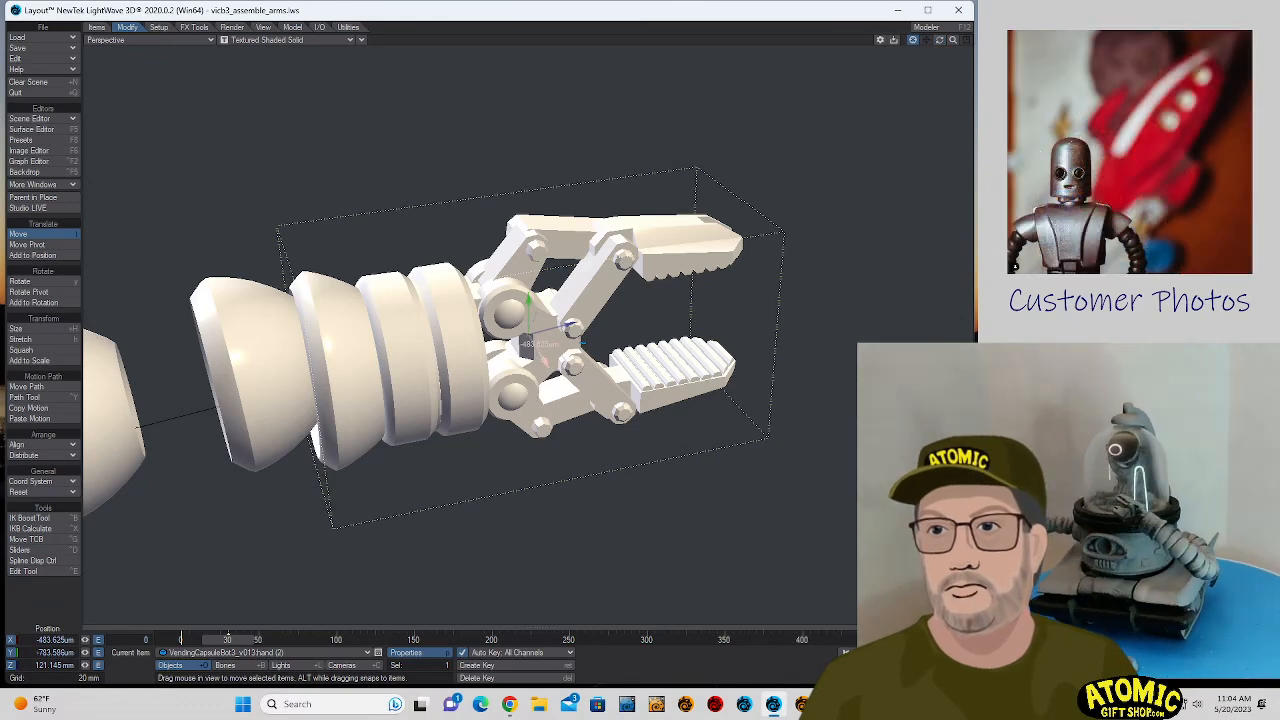
drag(527, 343, 556, 347)
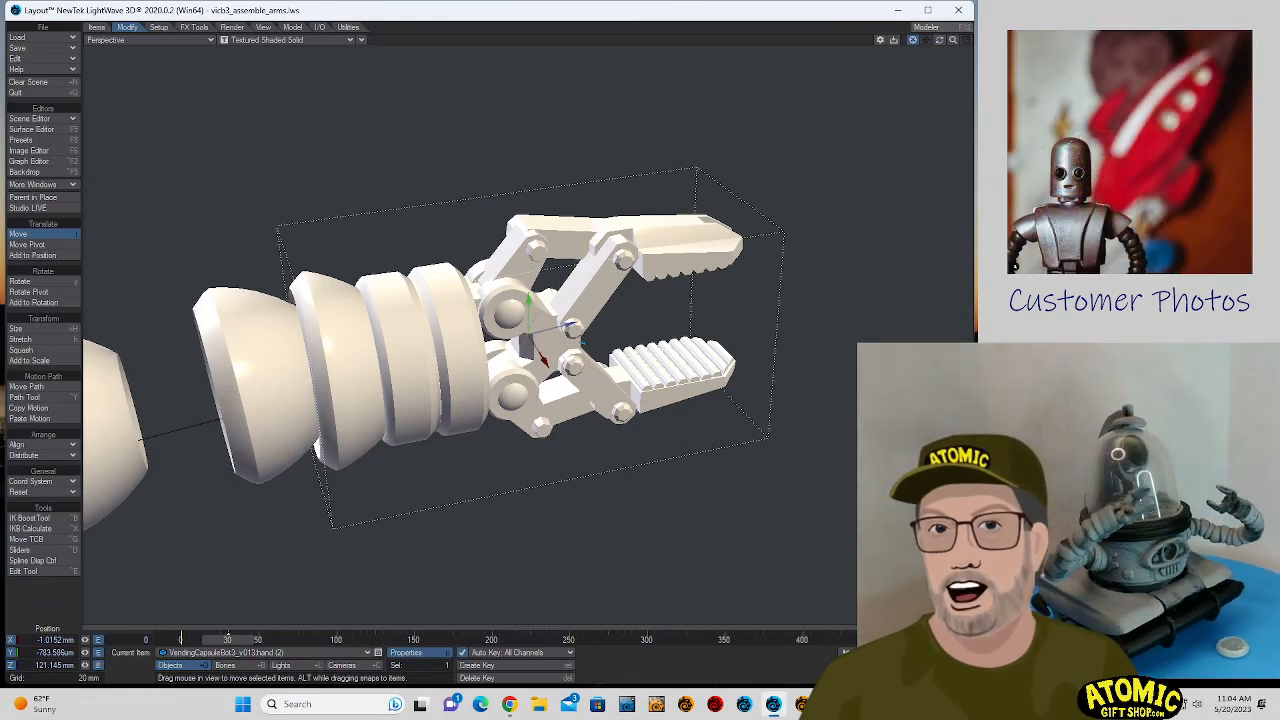
drag(940, 41, 745, 140)
key(y)
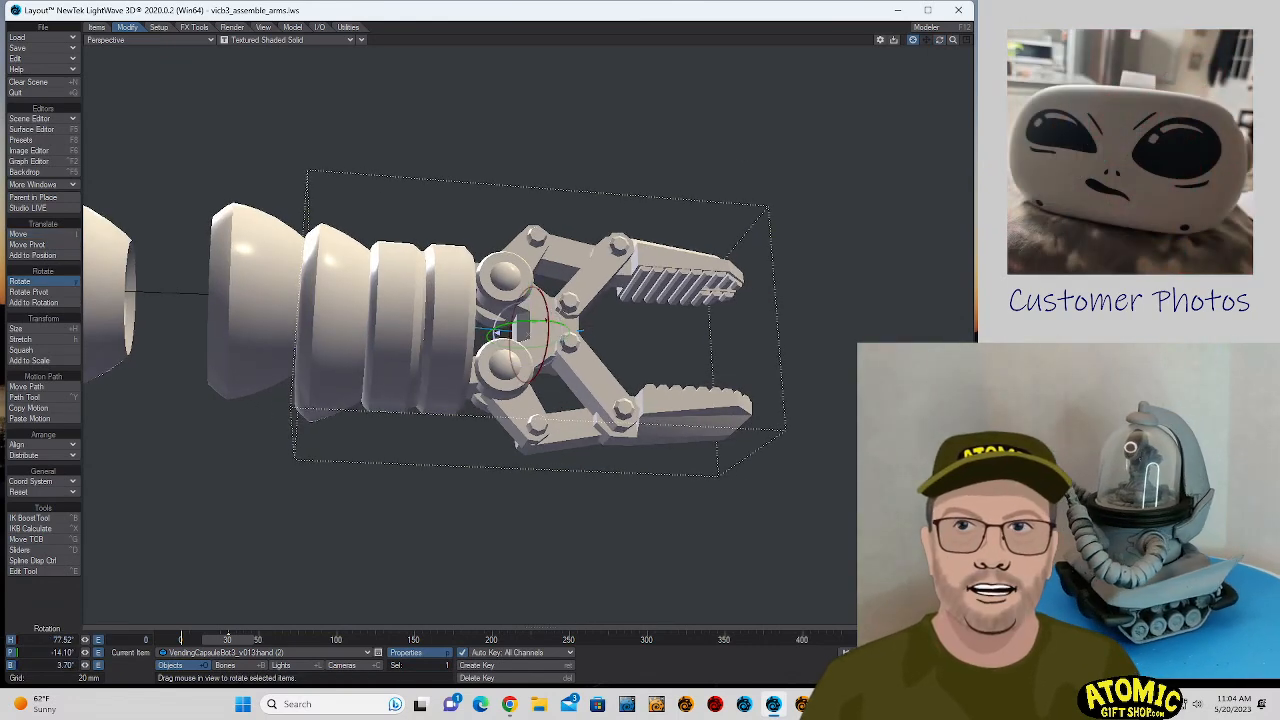
key(t)
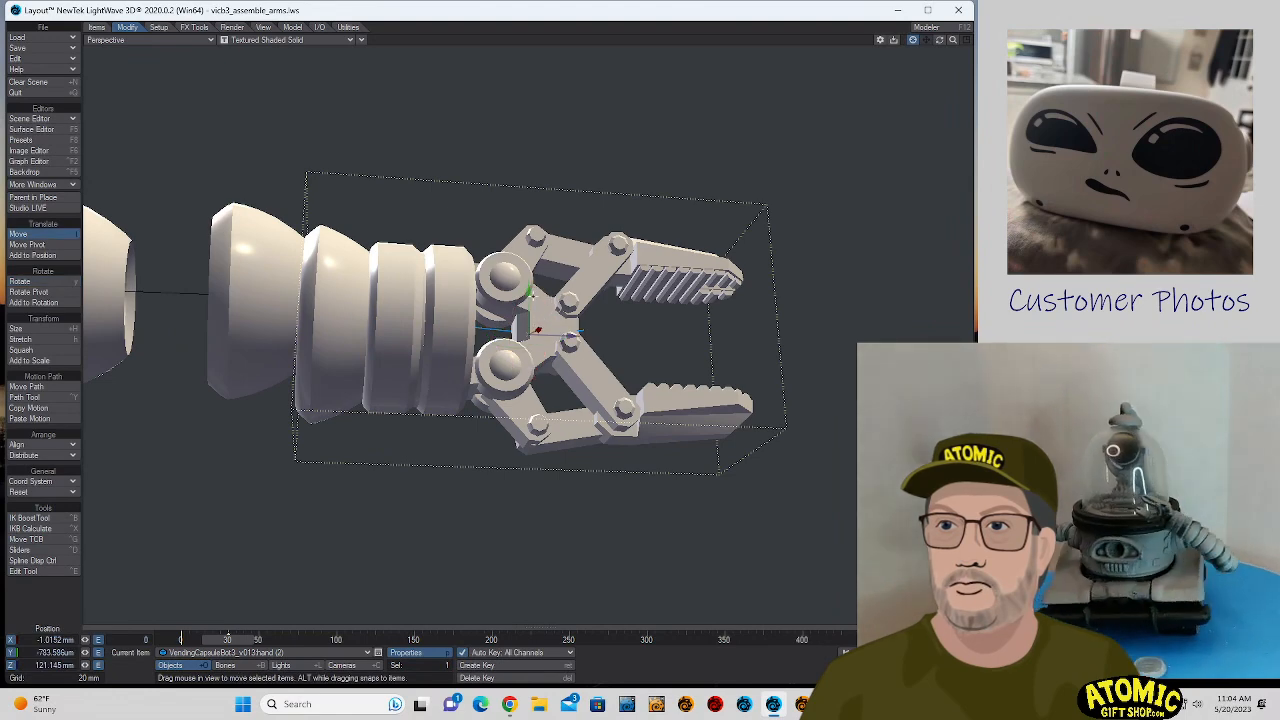
drag(532, 295, 532, 289)
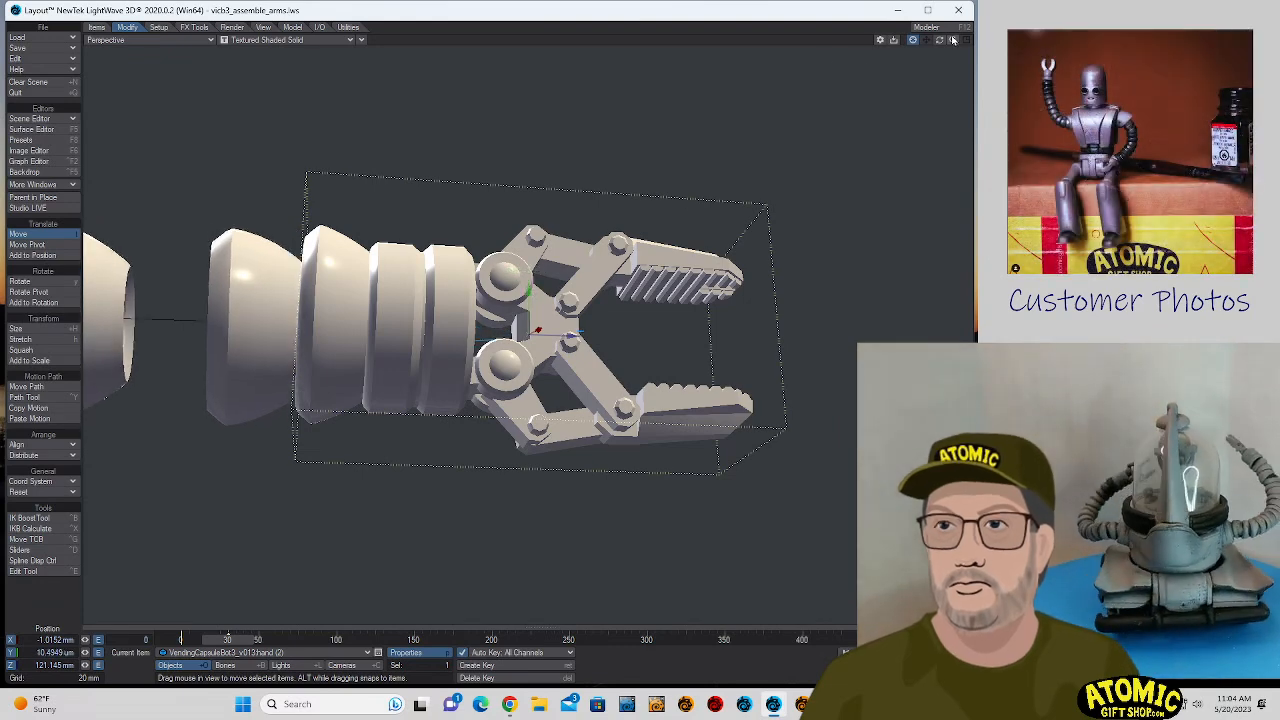
- Move armsegment.wire with its hand along the arm to Z -14.471 mm and switch the viewport to the current camera
click(185, 323)
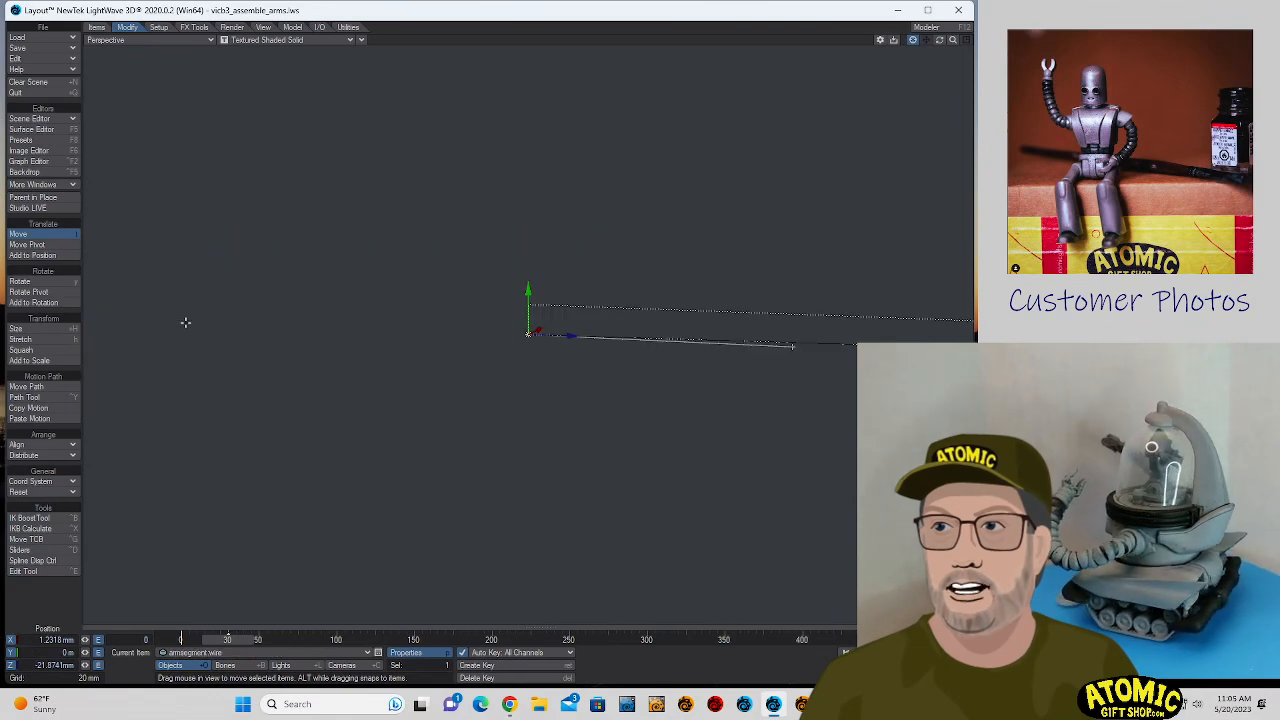
drag(573, 337, 588, 339)
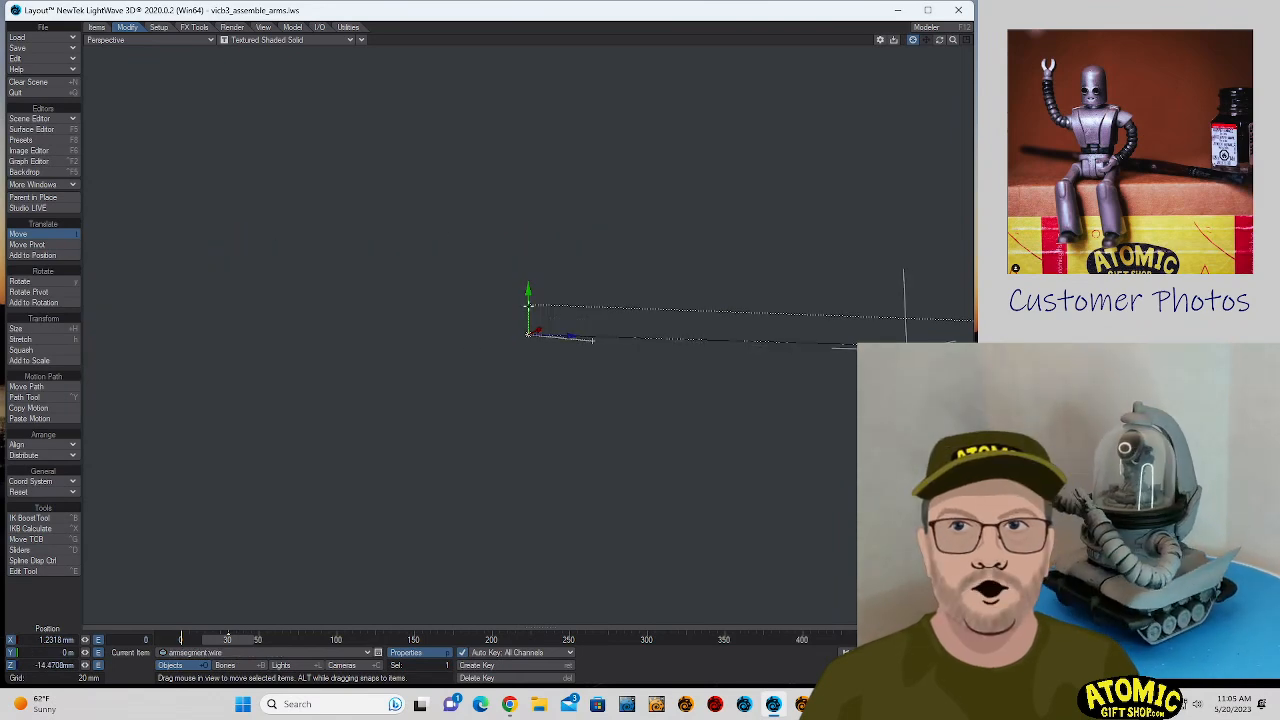
click(151, 41)
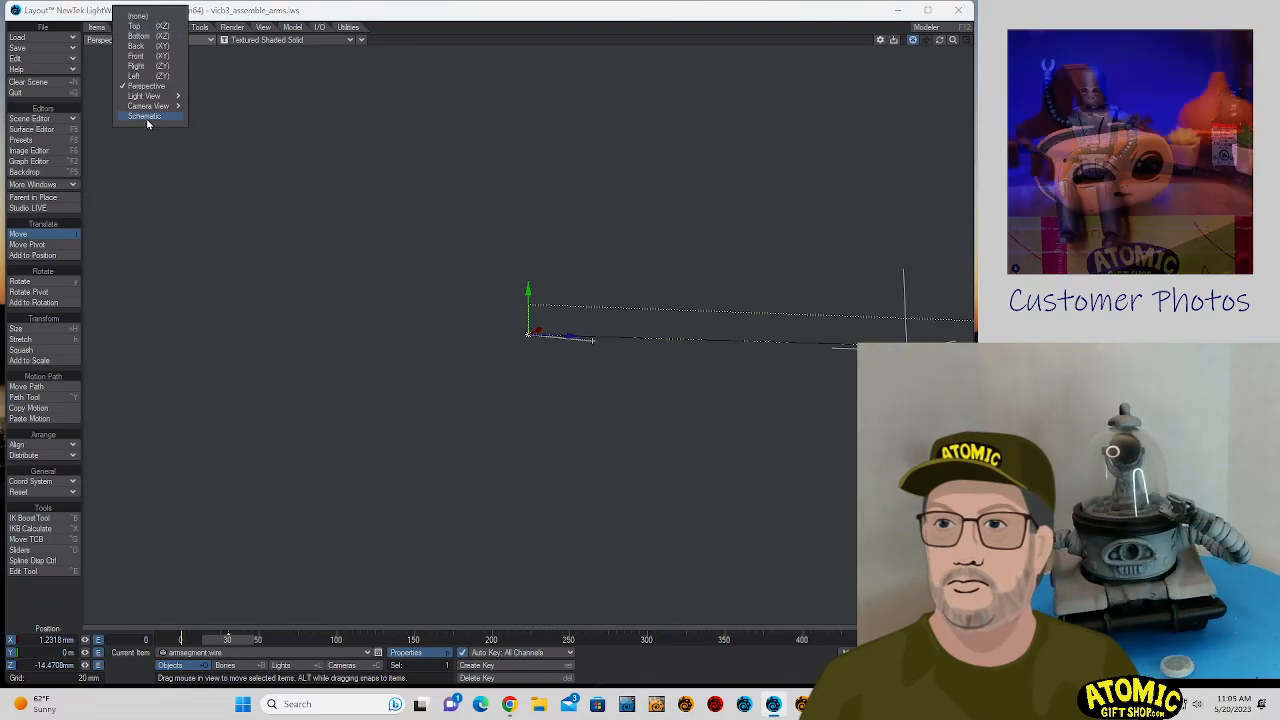
mouse_move(160, 106)
click(222, 107)
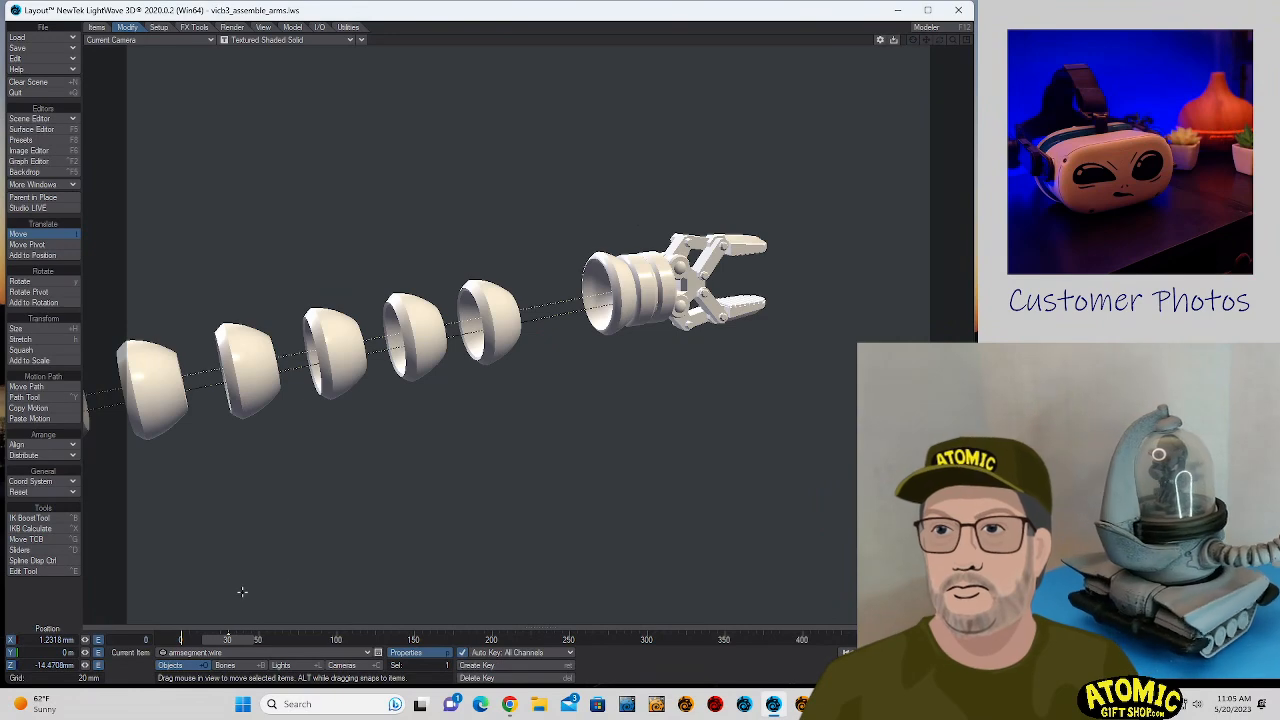
drag(447, 525, 437, 527)
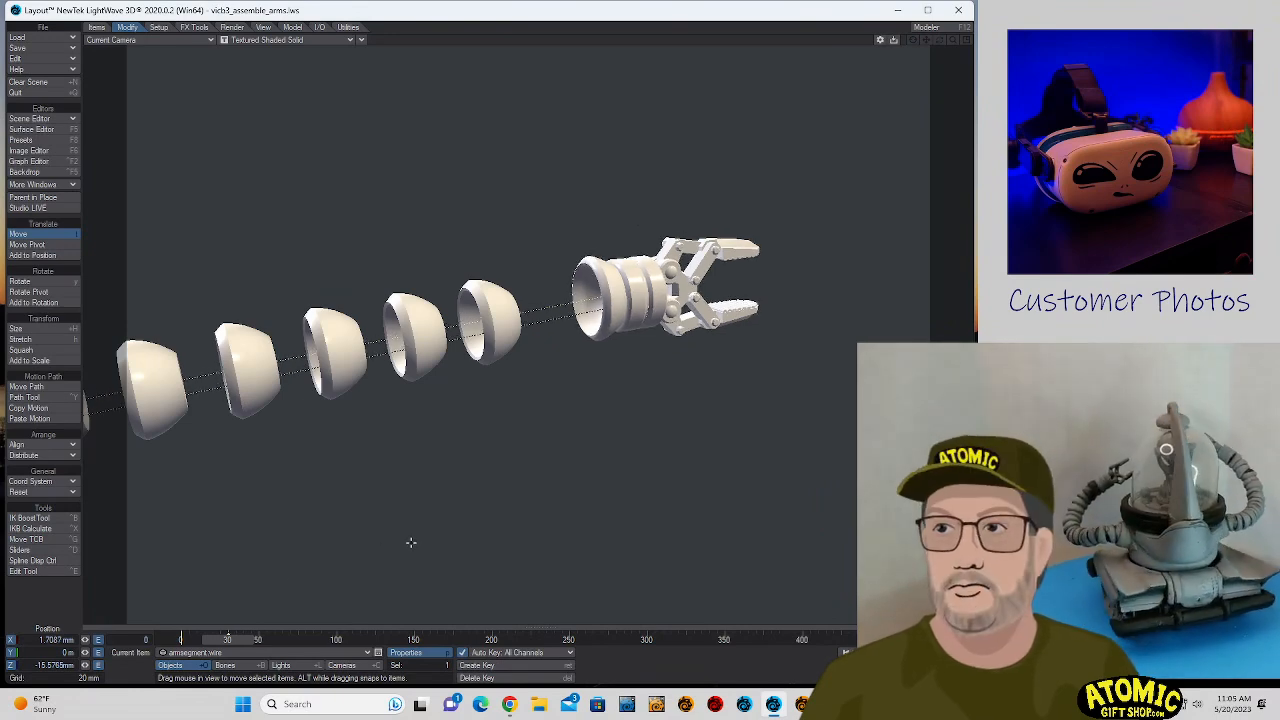
key(ctrl+z)
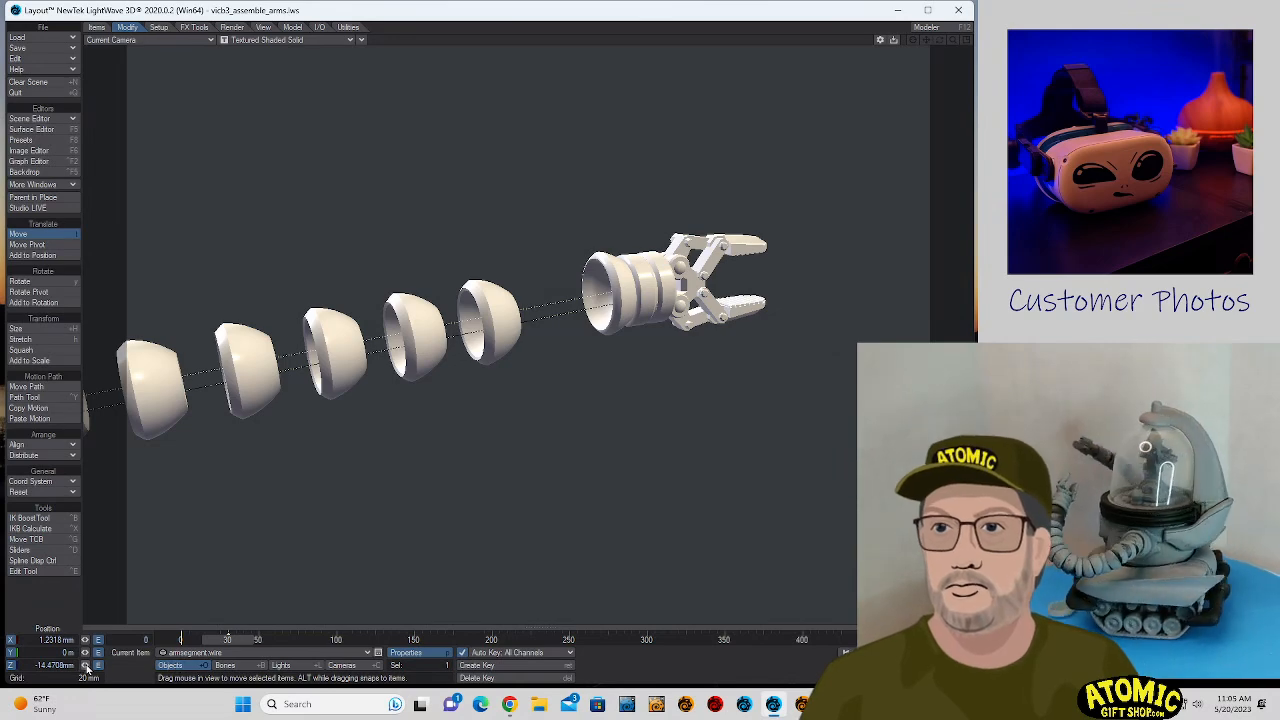
drag(86, 666, 86, 666)
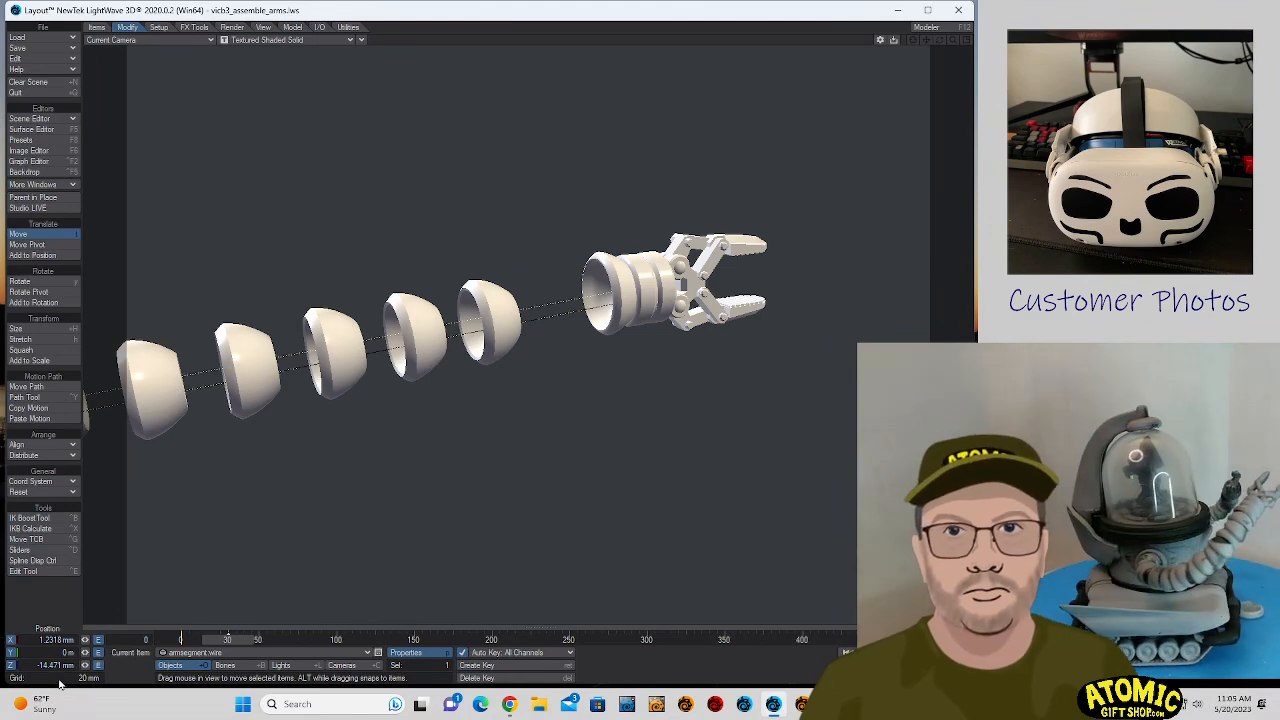
- Render the frame and save the image as a 32-bit PNG in the Images folder, changing the number in the arm5.png file name
key(F9)
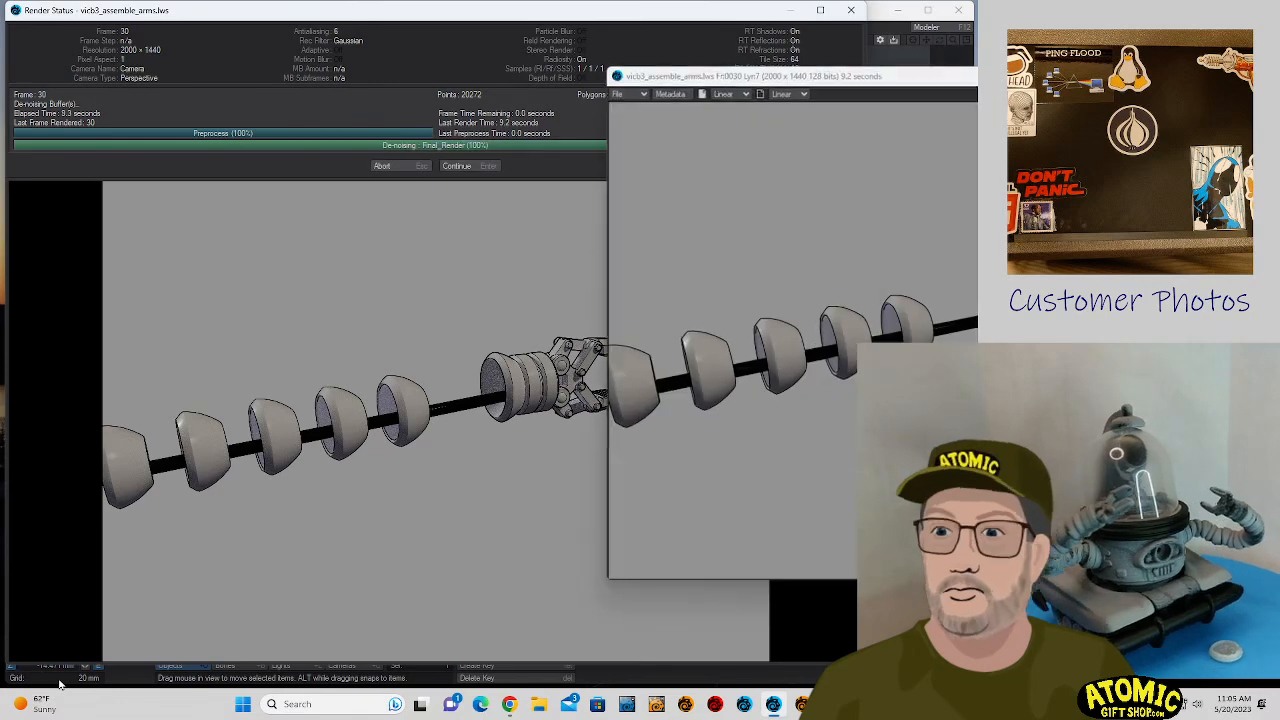
click(487, 166)
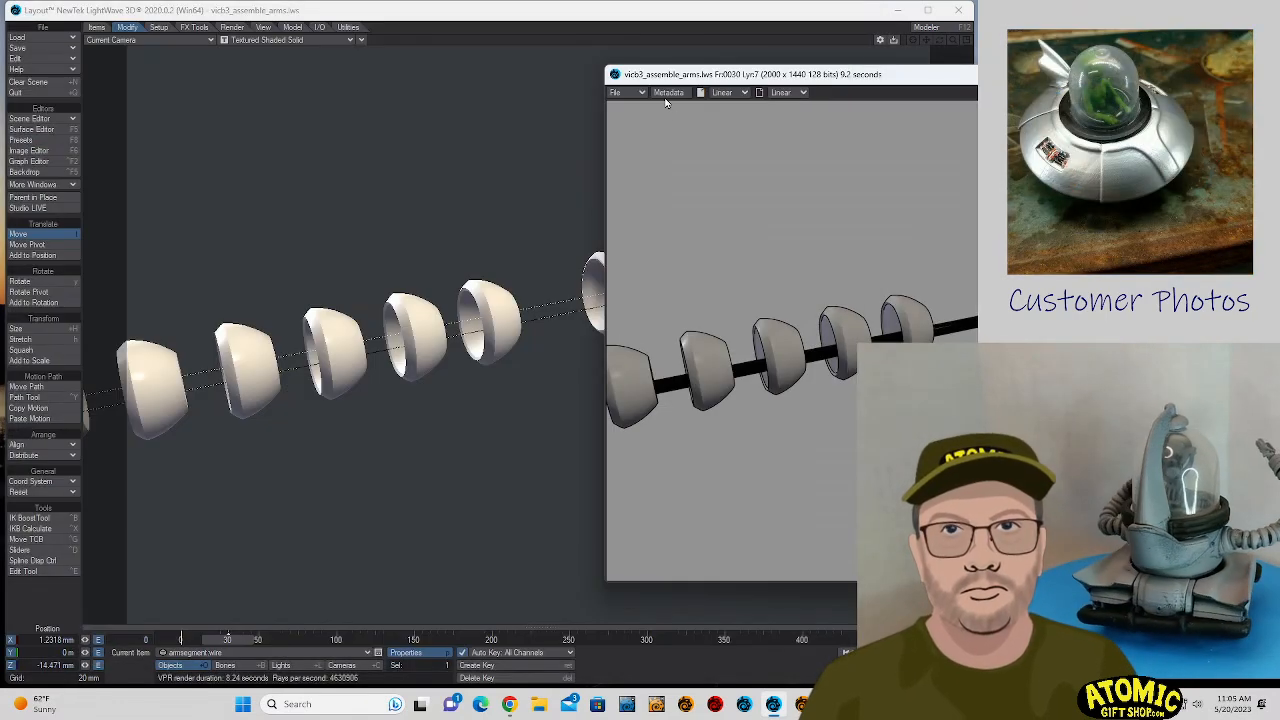
click(620, 92)
mouse_move(625, 91)
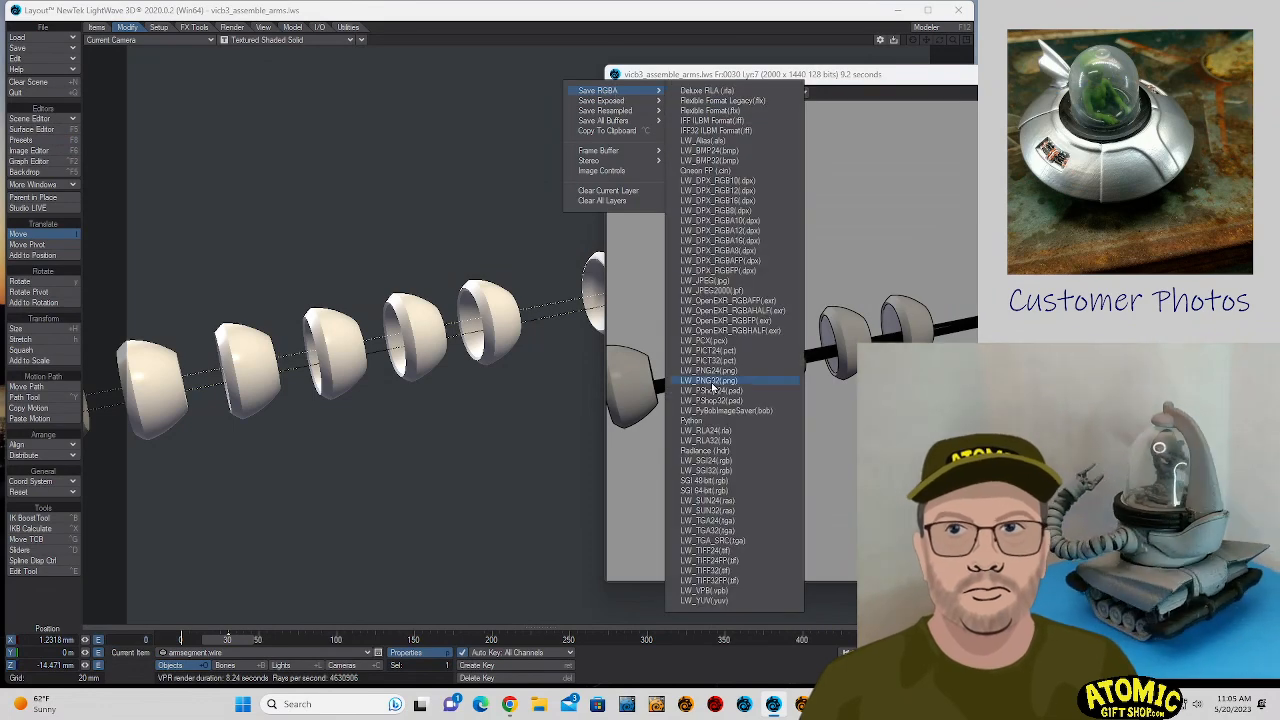
click(712, 381)
click(1119, 298)
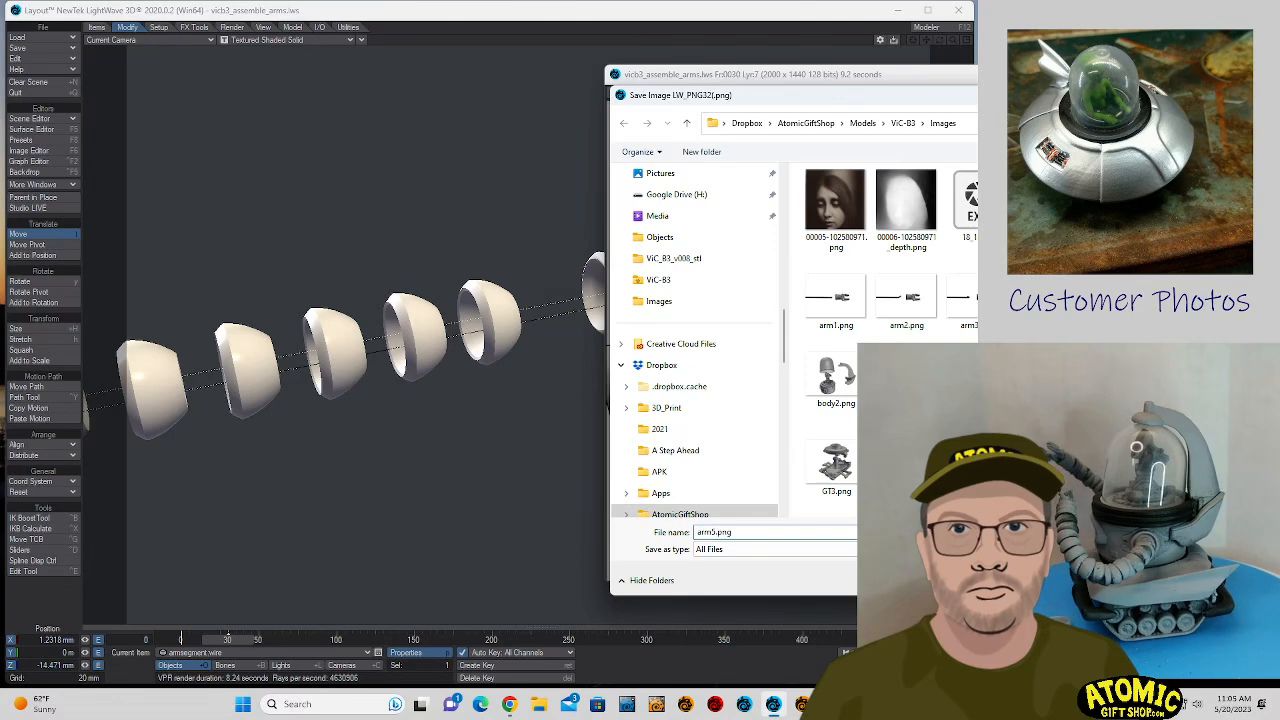
click(717, 532)
click(717, 532)
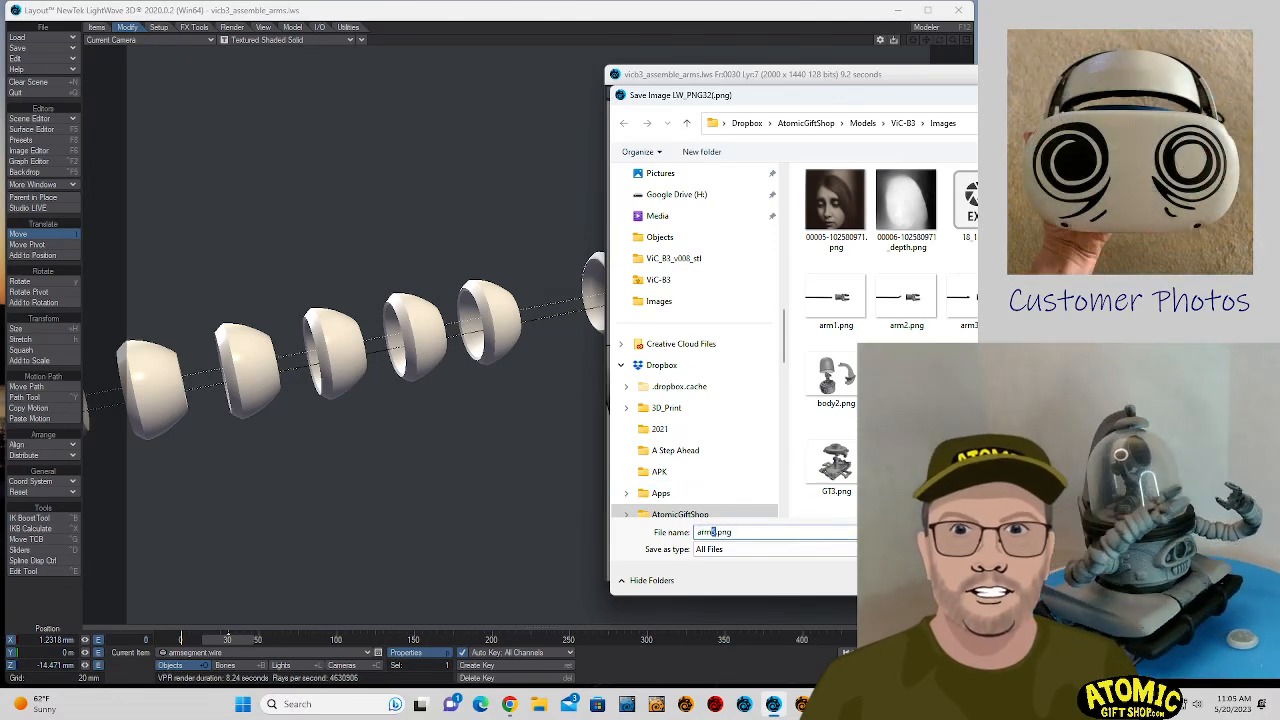
key(Return)
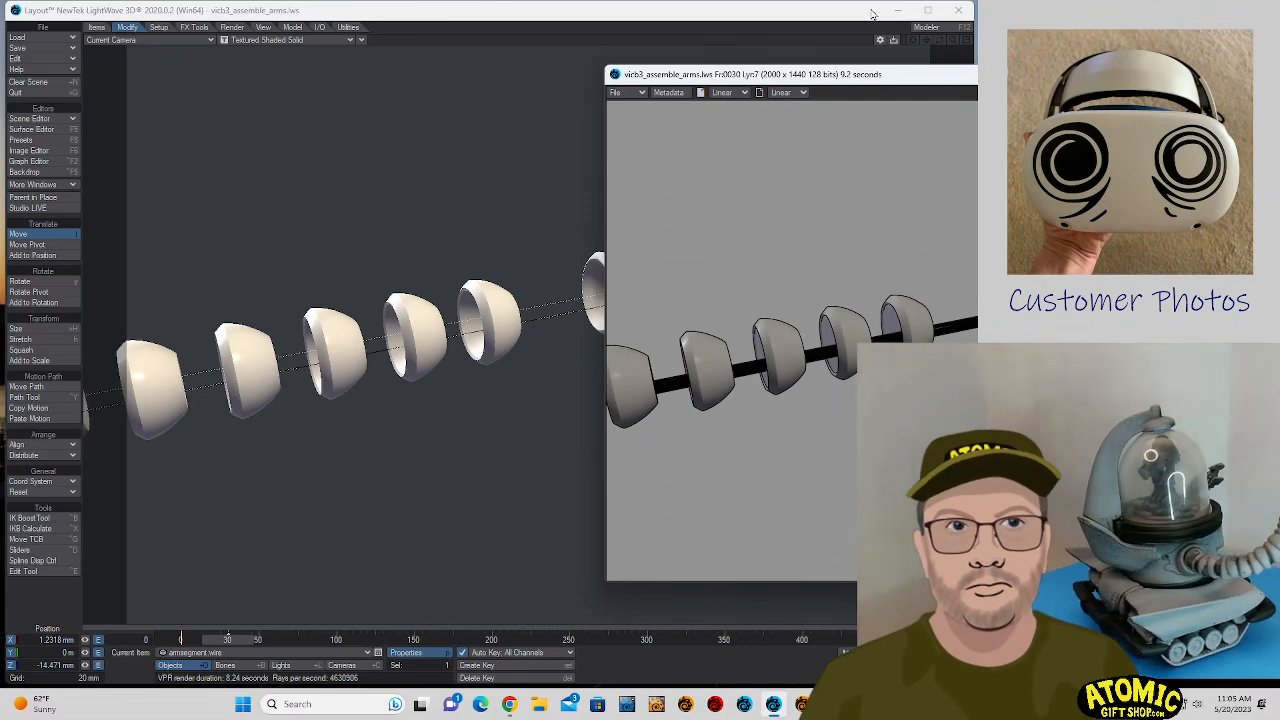
click(1258, 74)
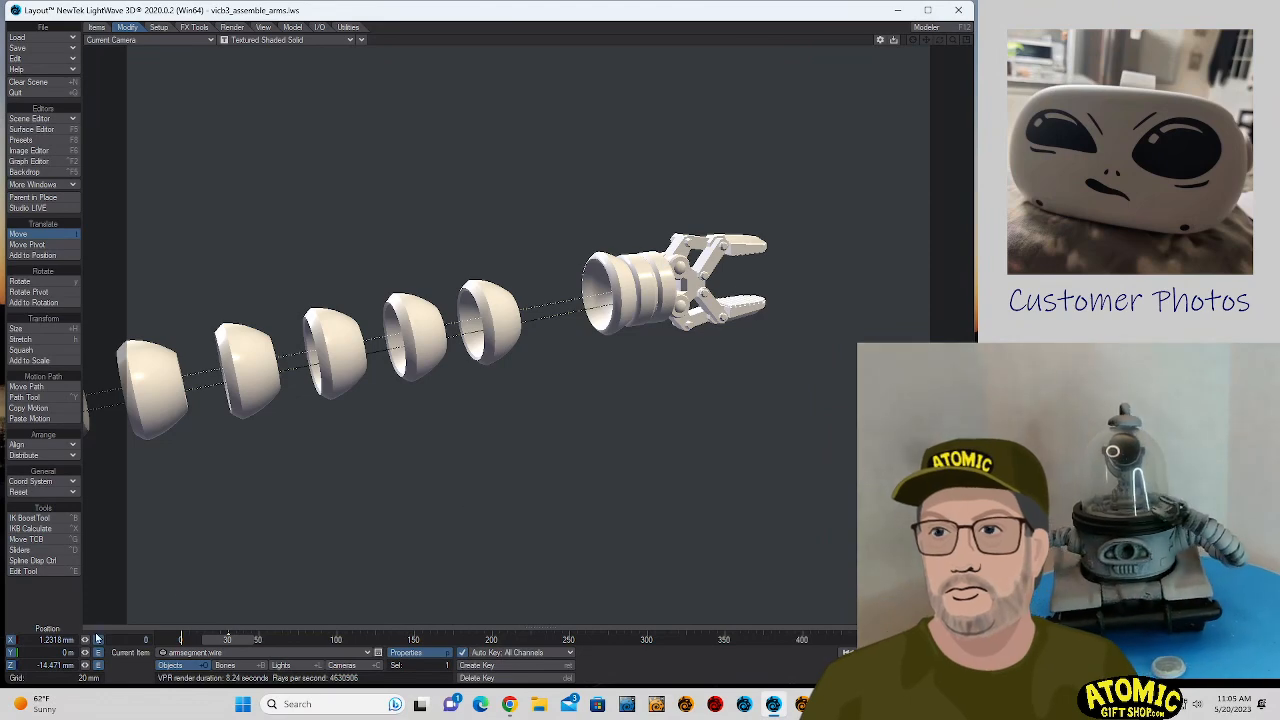
mouse_move(450, 491)
mouse_down()
mouse_move(432, 483)
mouse_move(445, 475)
mouse_up()
right_drag(445, 473, 445, 476)
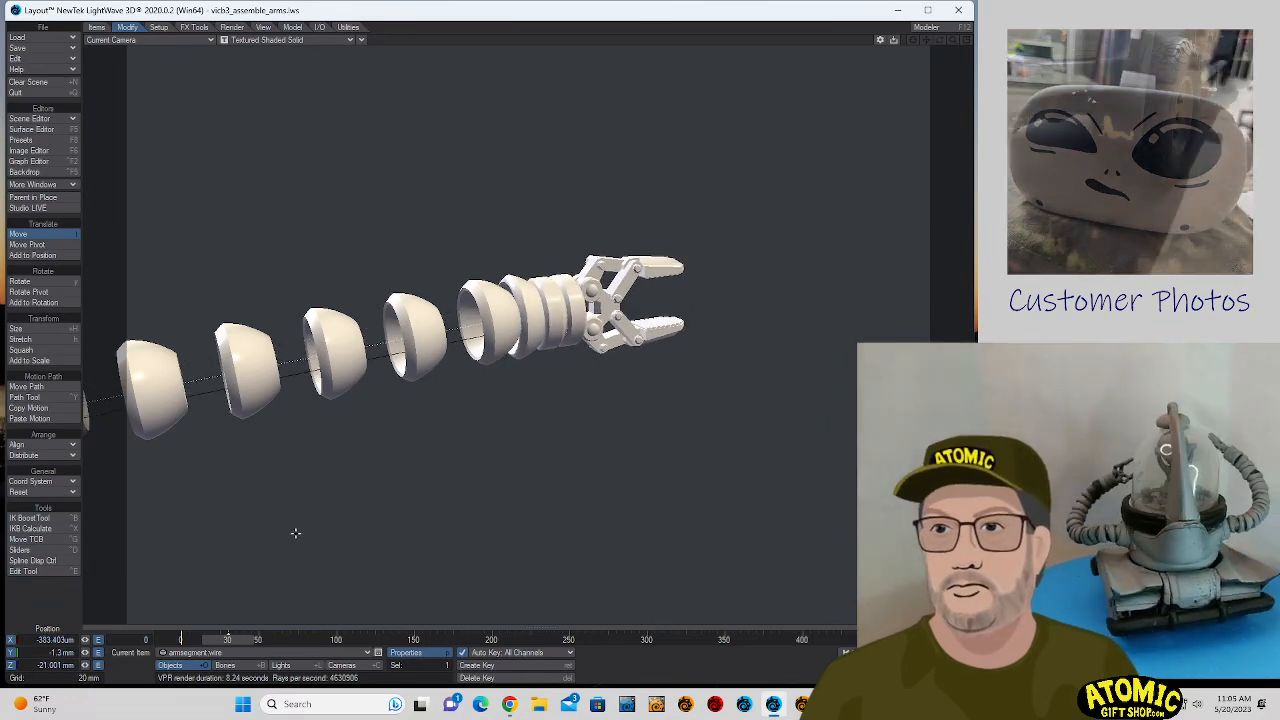
key(ctrl+z)
key(ctrl+z)
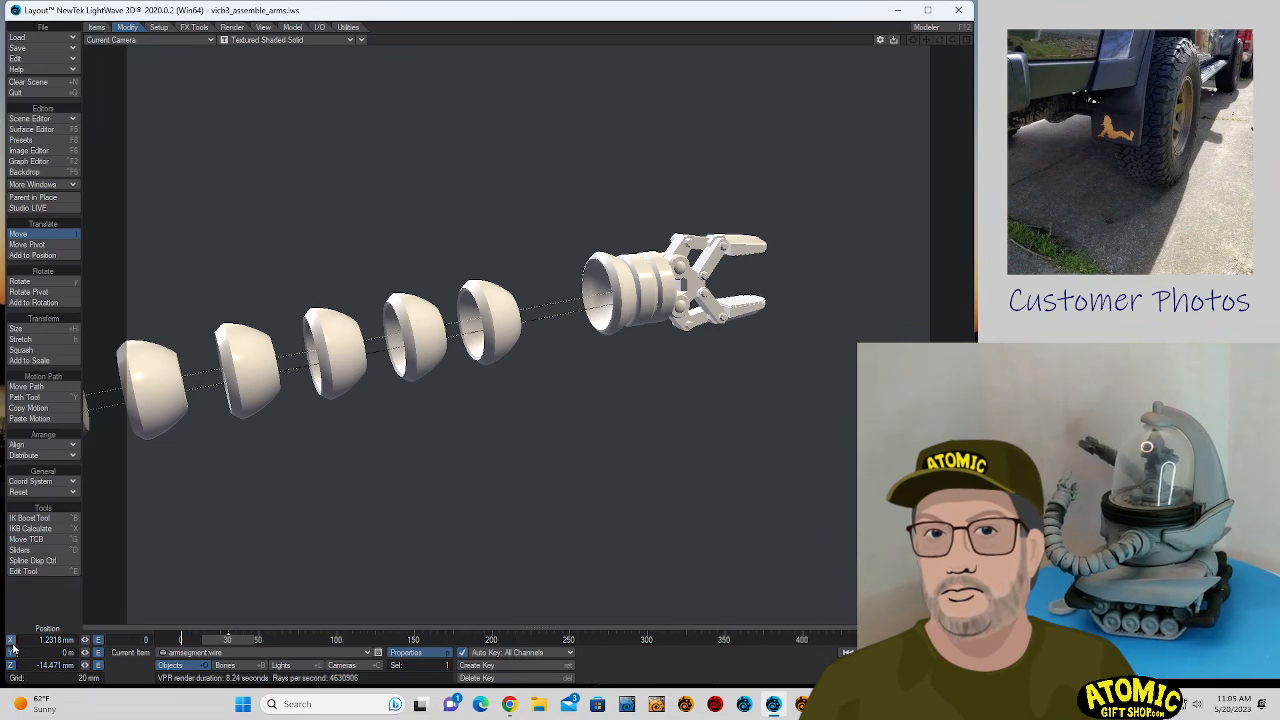
- Slide armsegment.wire back to about Z -22.1 mm and rotate its hand to a heading of about 71.3° and a pitch of about -12.3°
drag(560, 483, 480, 483)
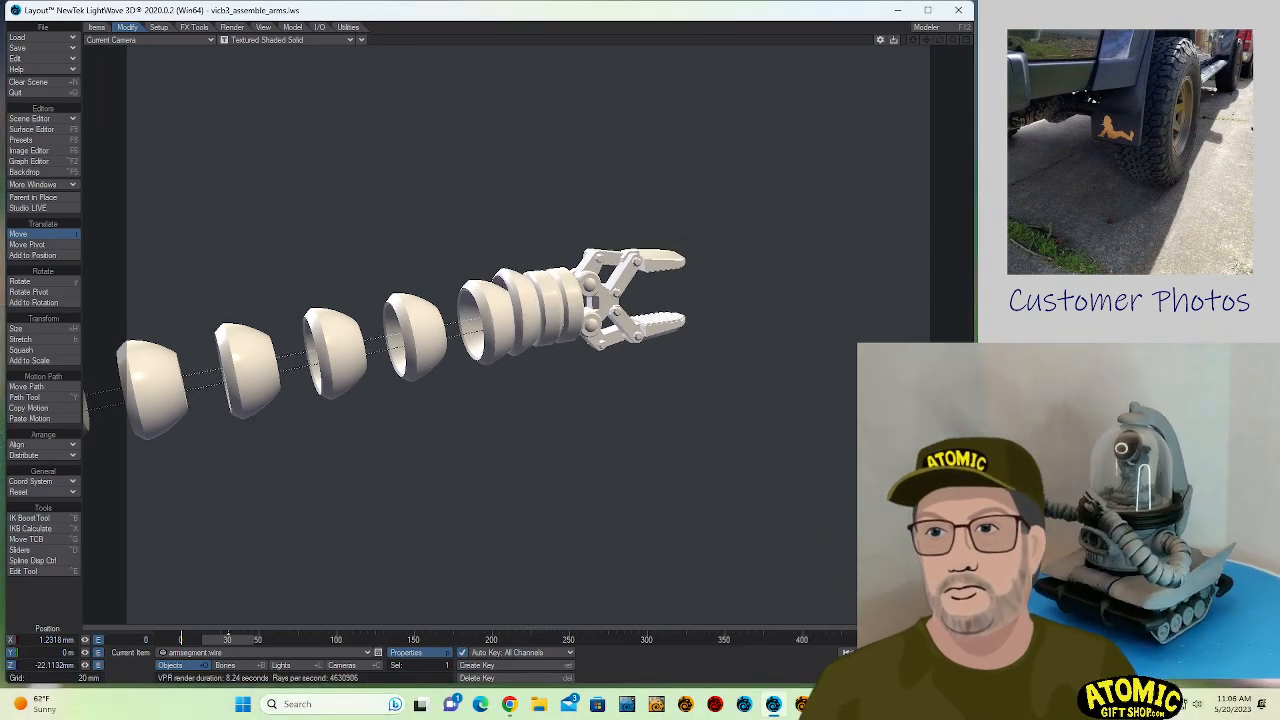
click(571, 286)
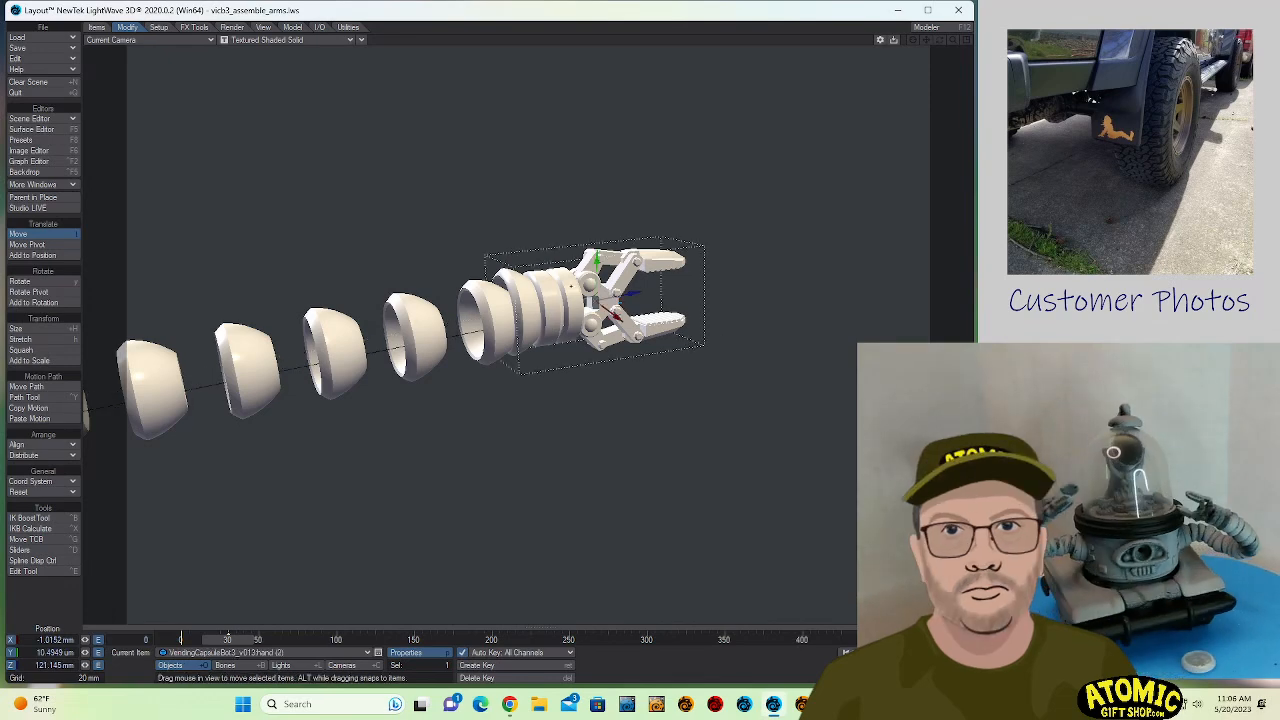
key(y)
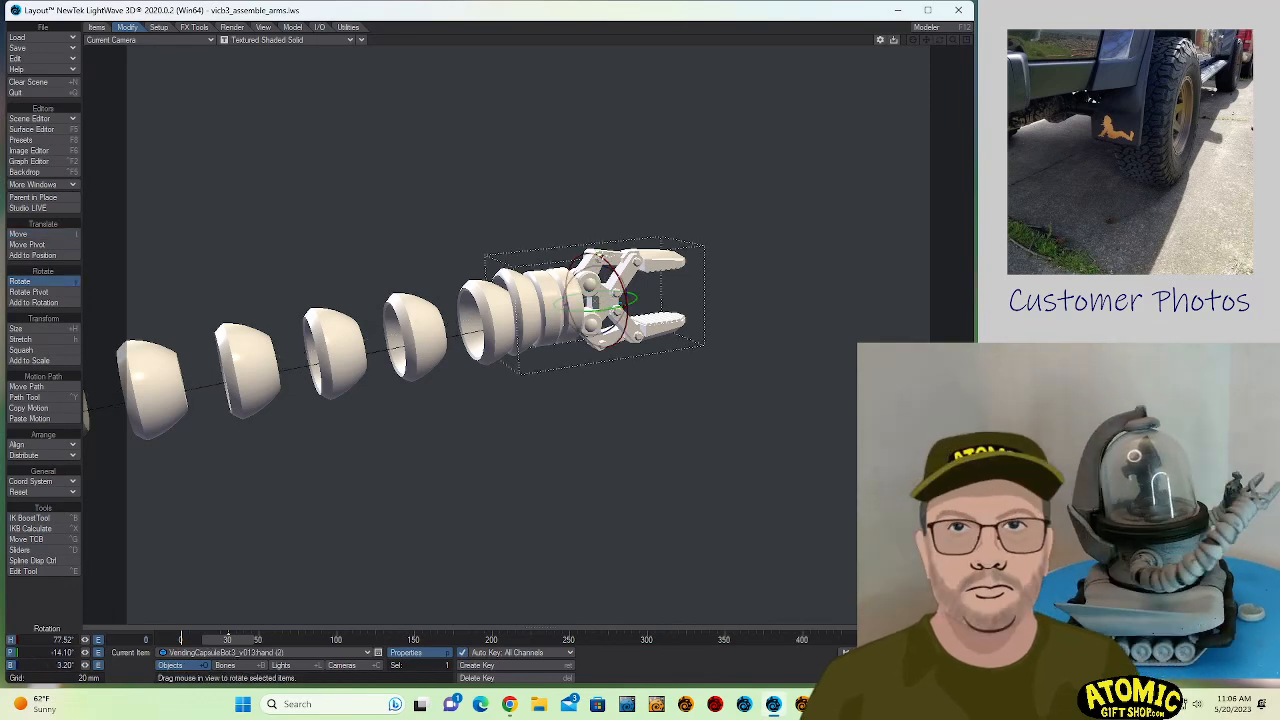
drag(598, 309, 571, 318)
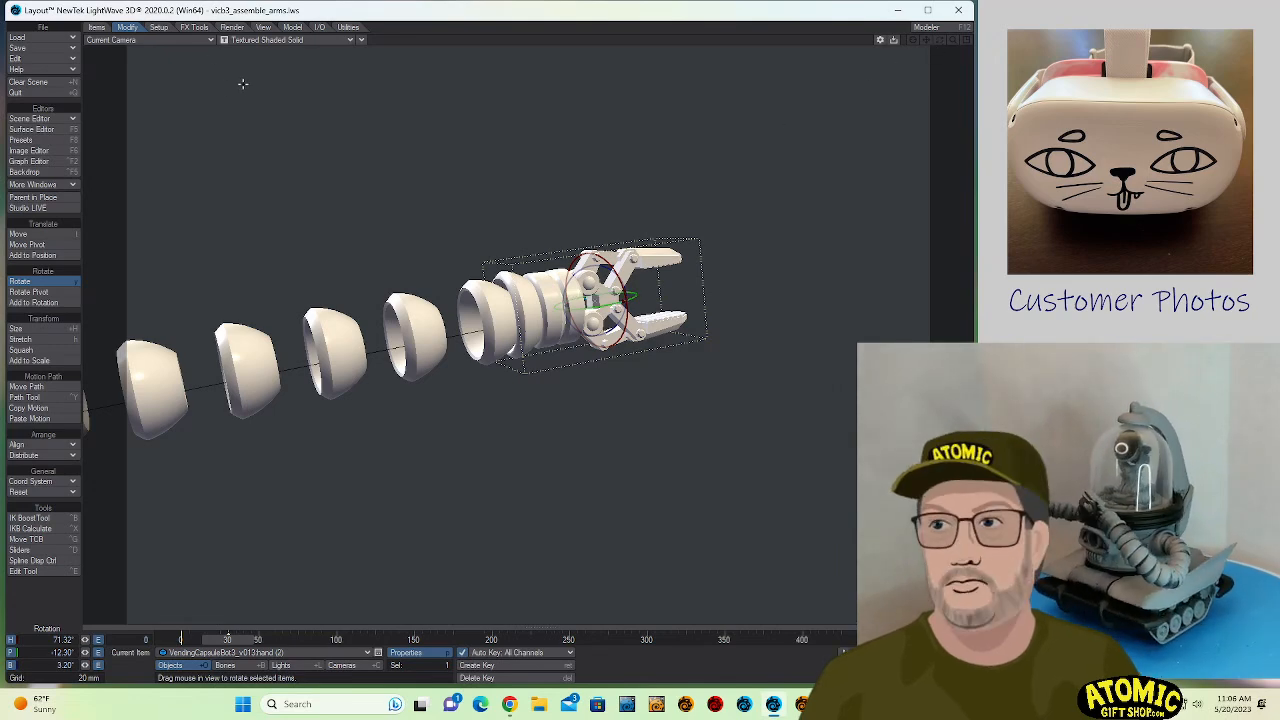
- Select the camera and reposition it so the hand and the nearest arm segments sit around the middle of the frame
key(shift+c)
alt+drag(252, 97, 176, 97)
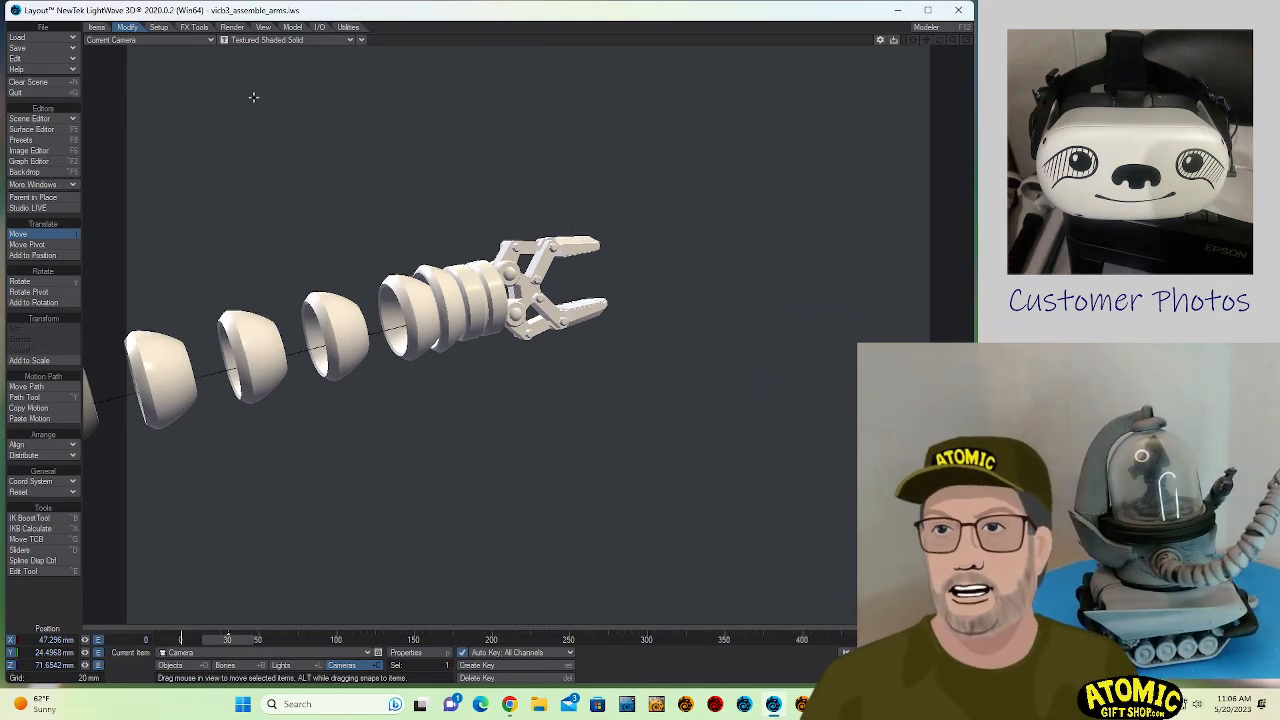
key(s)
click(292, 31)
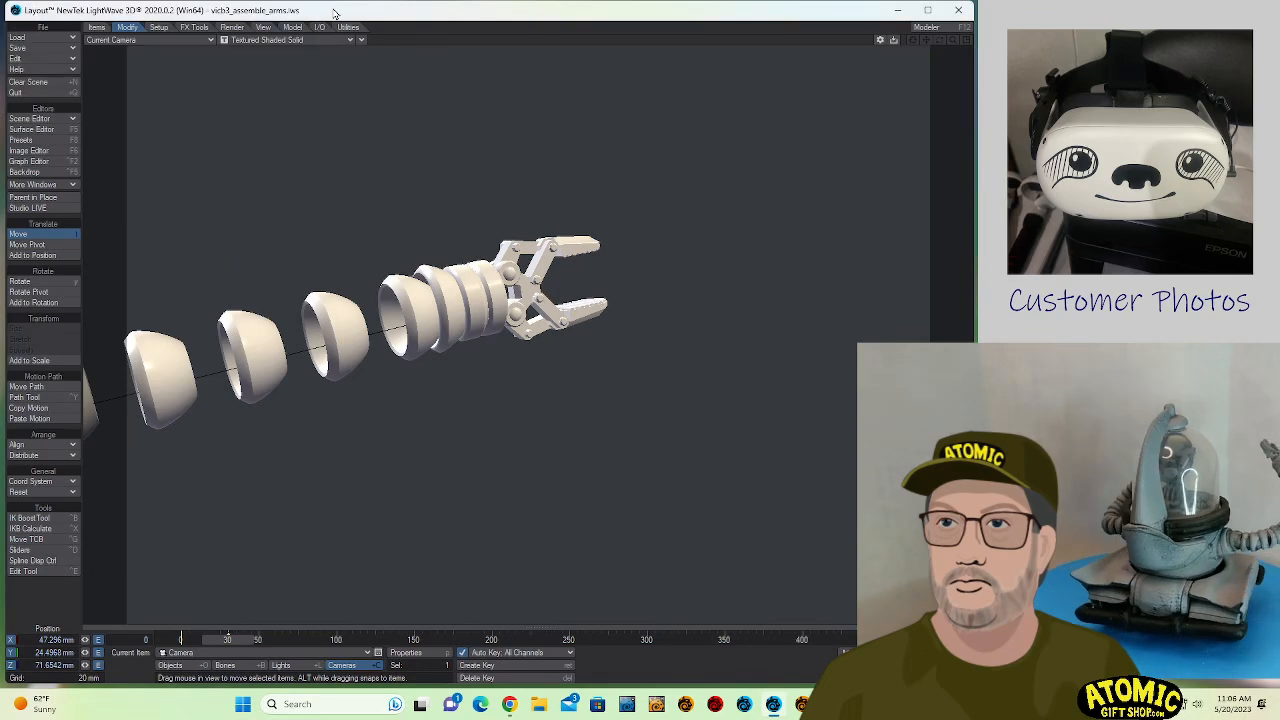
key(s)
click(287, 31)
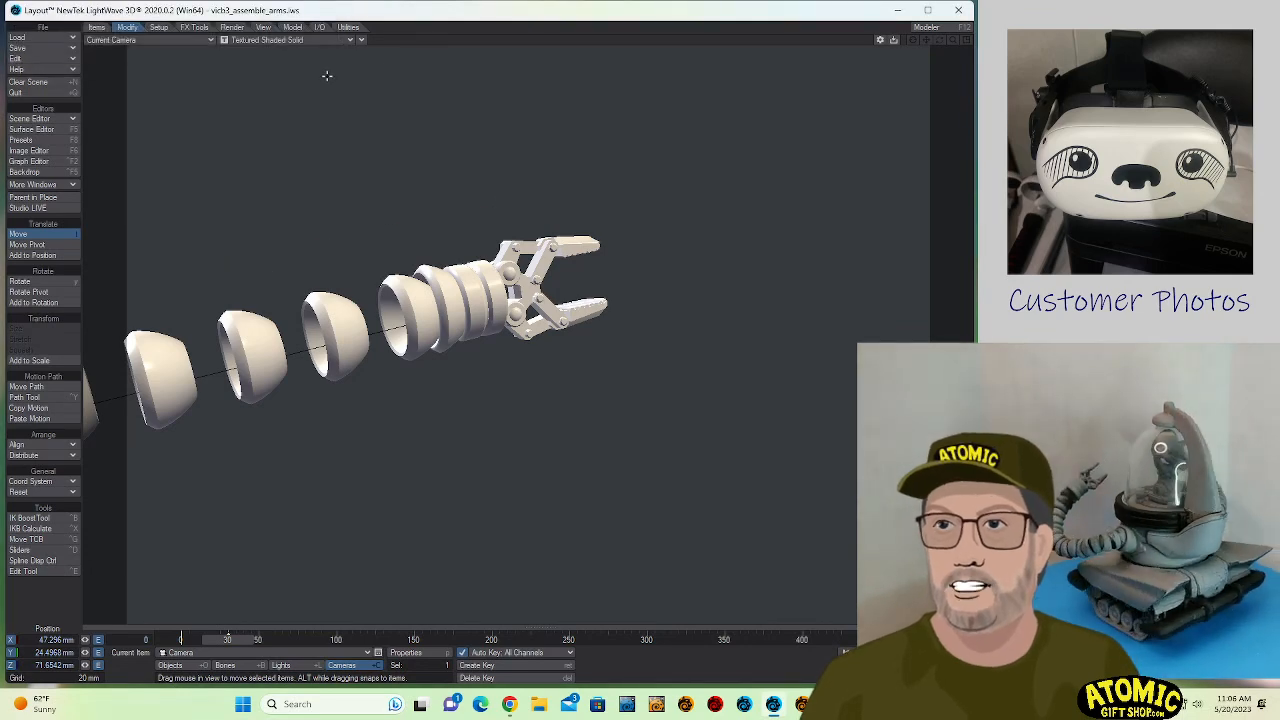
alt+drag(327, 76, 401, 97)
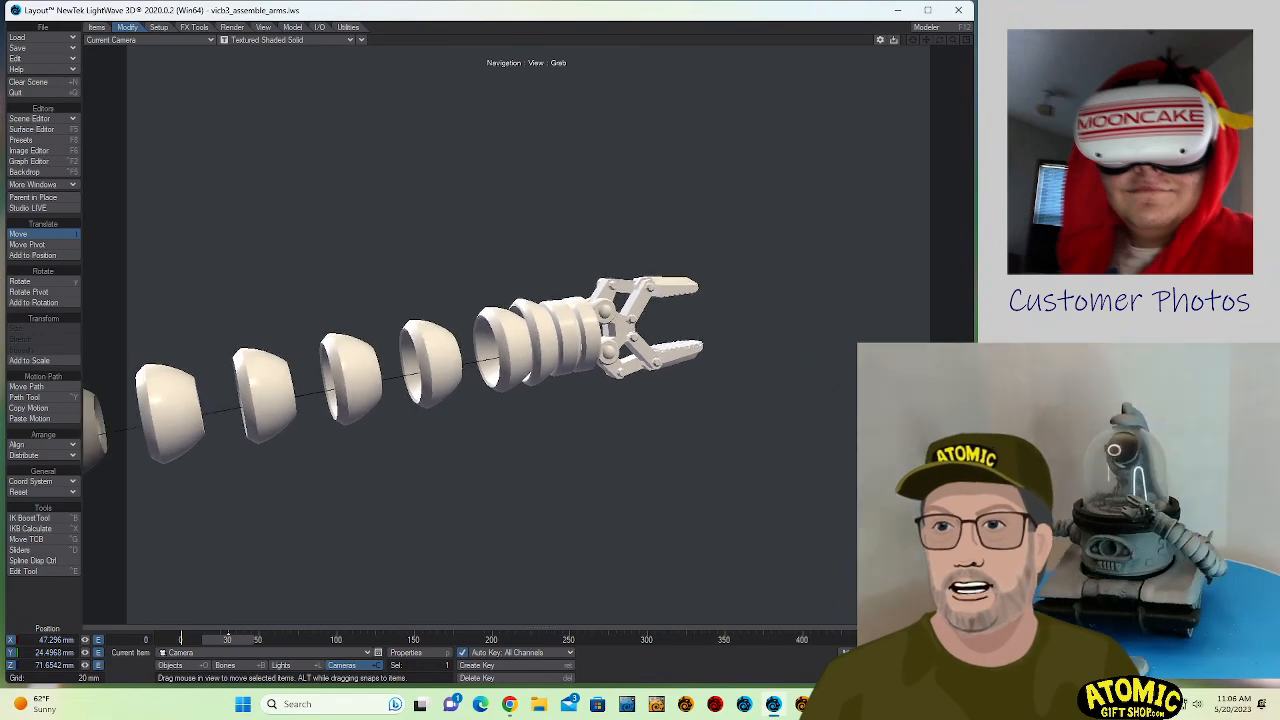
alt+drag(326, 74, 326, 74)
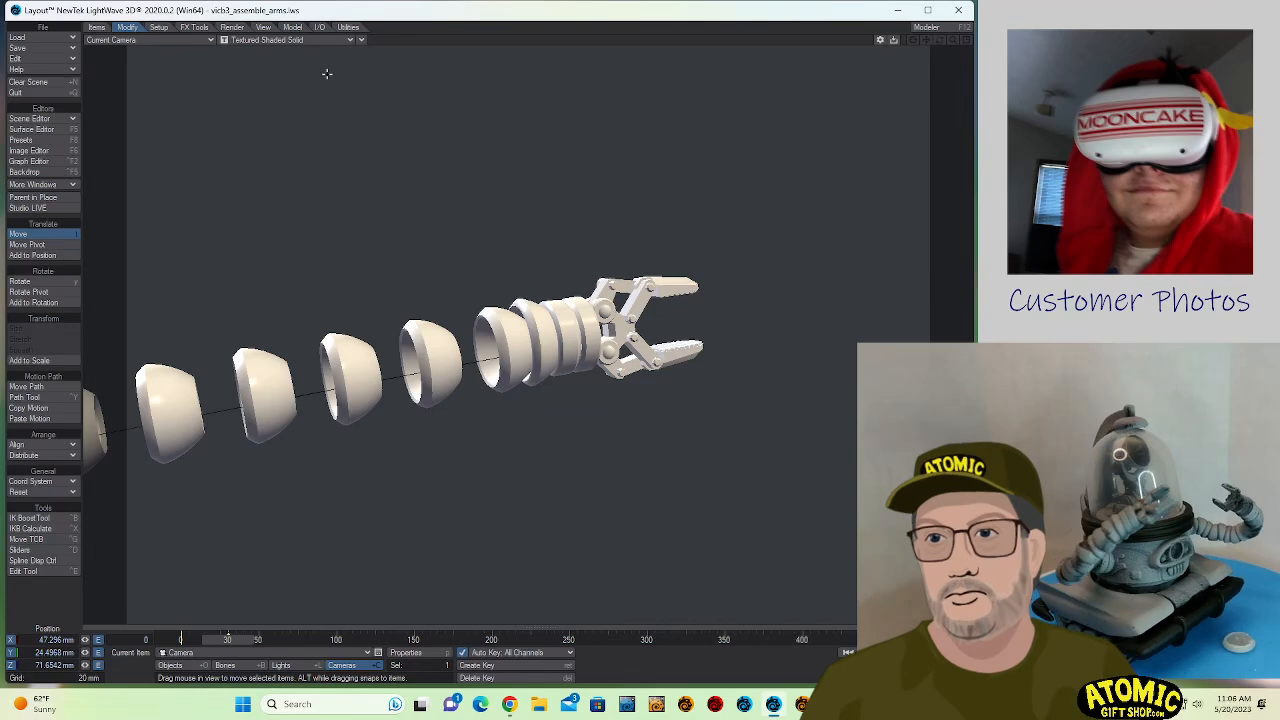
mouse_move(346, 150)
alt+mouse_down()
mouse_move(328, 157)
mouse_move(374, 204)
mouse_move(336, 184)
mouse_move(380, 173)
mouse_move(332, 151)
alt+mouse_up()
alt+drag(232, 154, 280, 159)
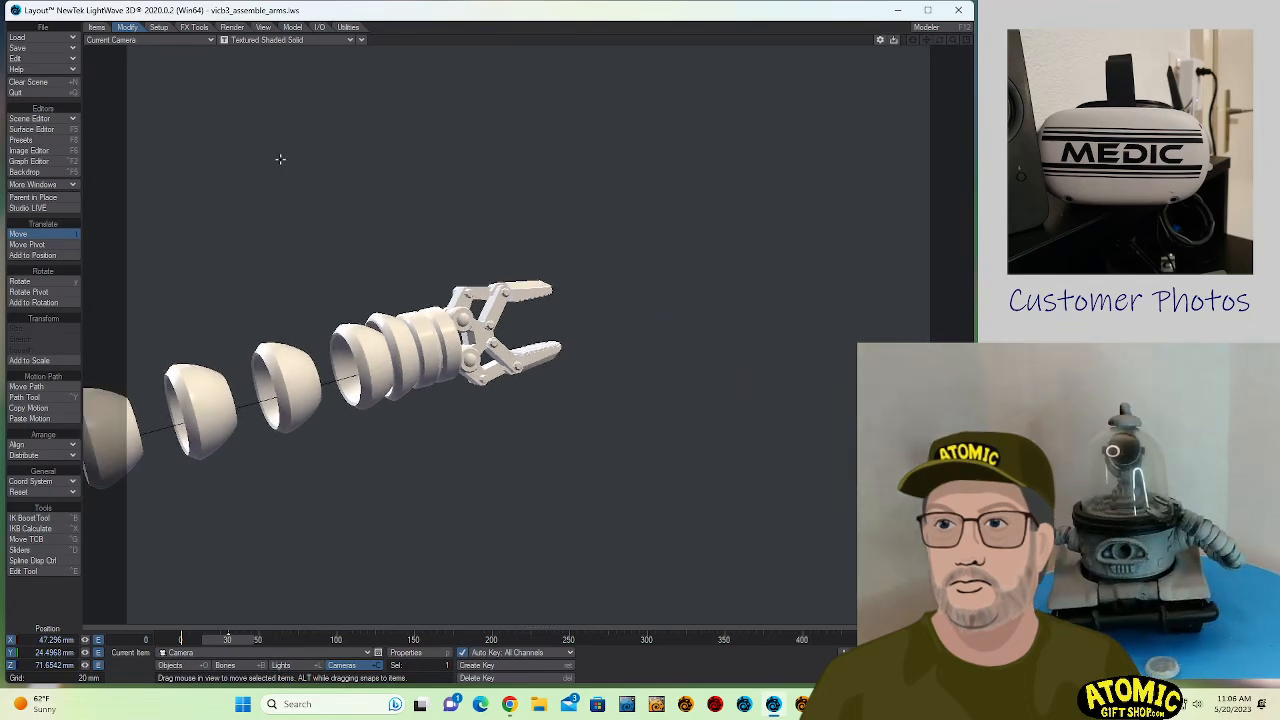
alt+drag(360, 157, 418, 134)
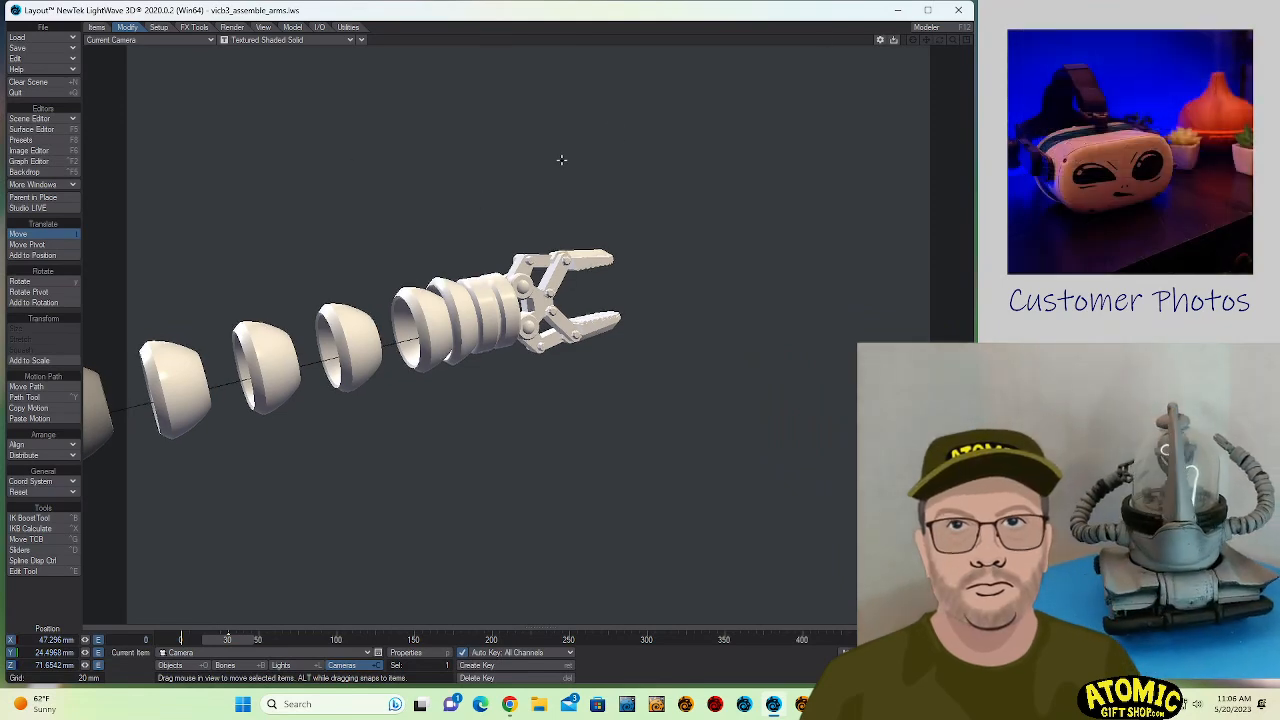
- Open the Preferences and look through the OBJ, CS, Paths, Def, GL, Display and general settings for the viewport navigation options
key(o)
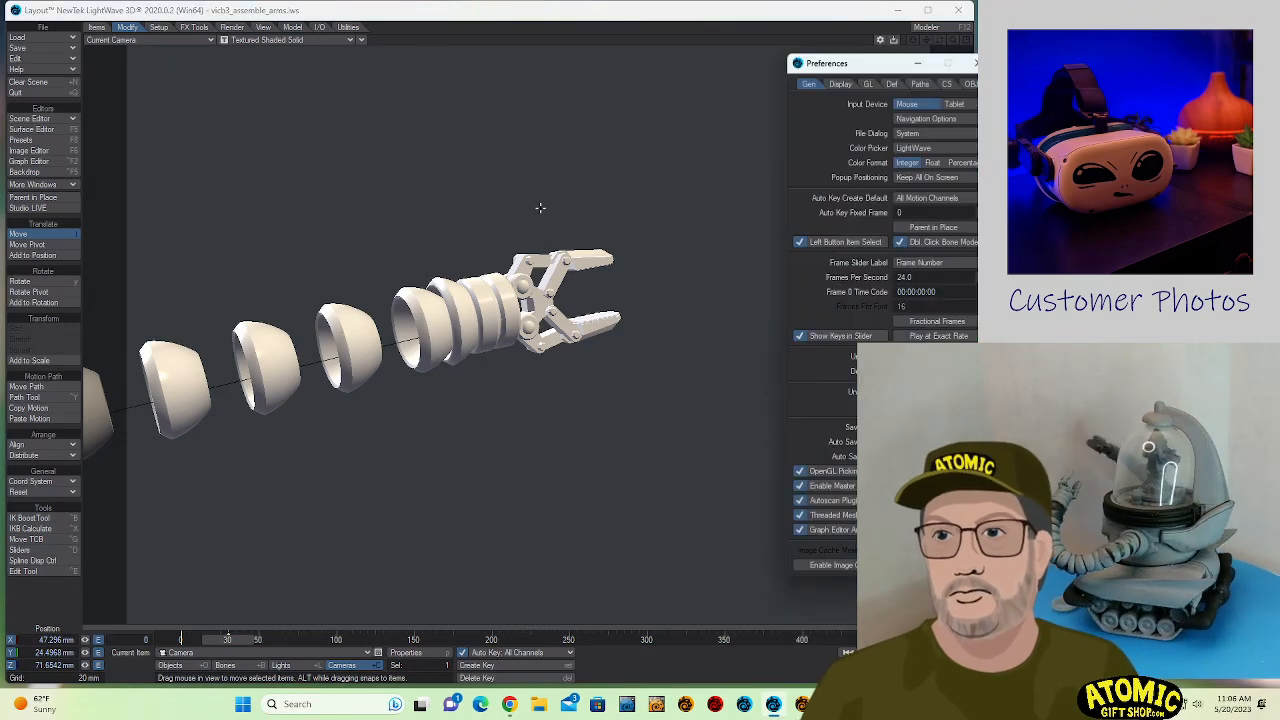
drag(849, 72, 503, 71)
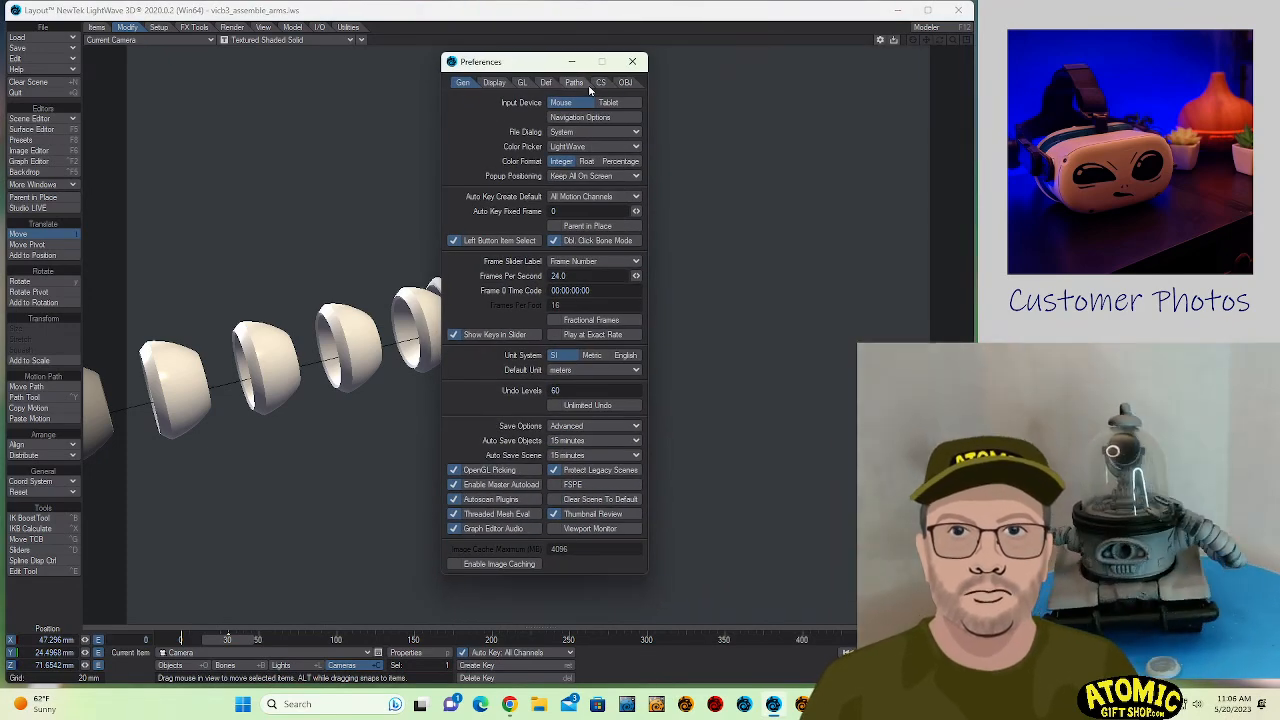
click(522, 82)
click(625, 82)
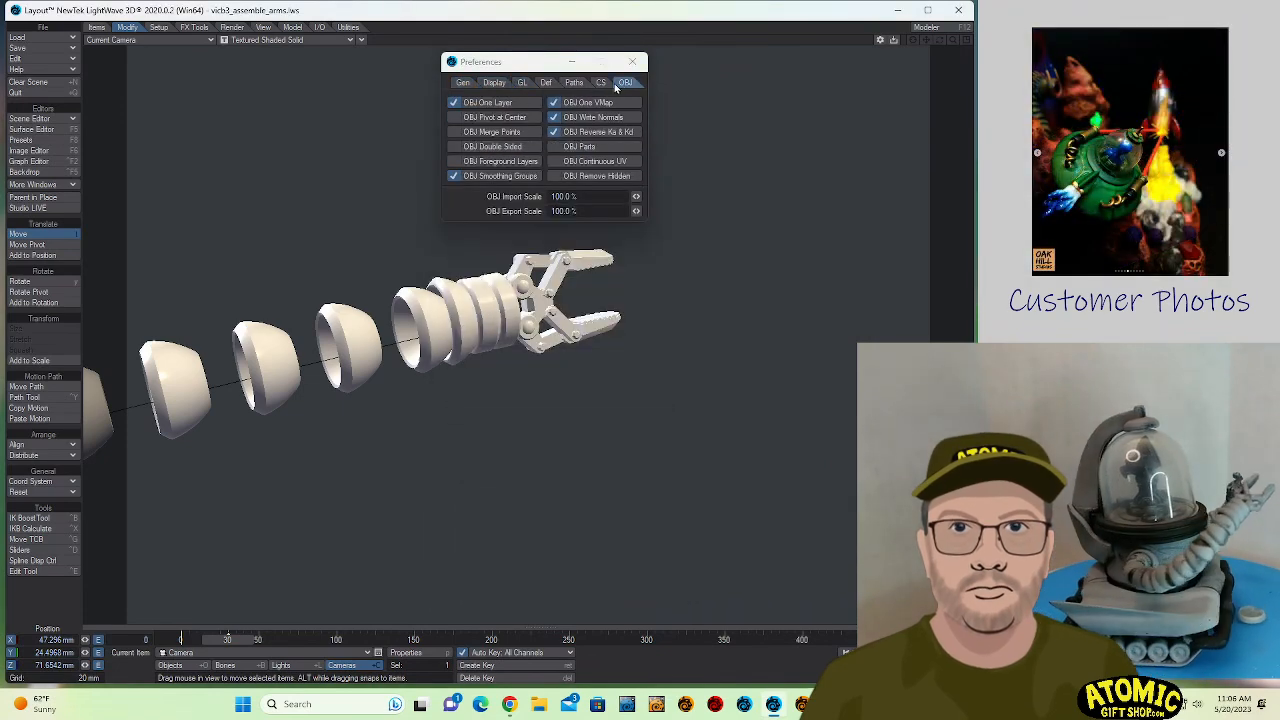
click(600, 82)
click(575, 82)
click(546, 82)
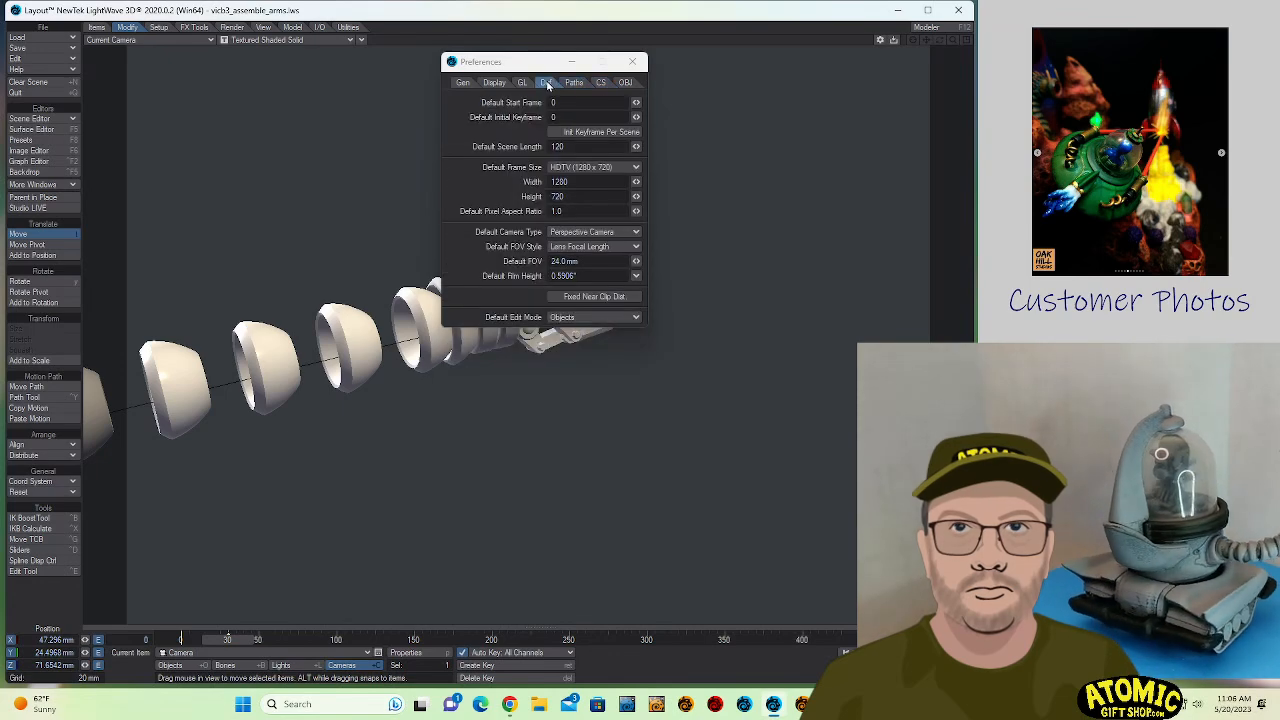
click(524, 84)
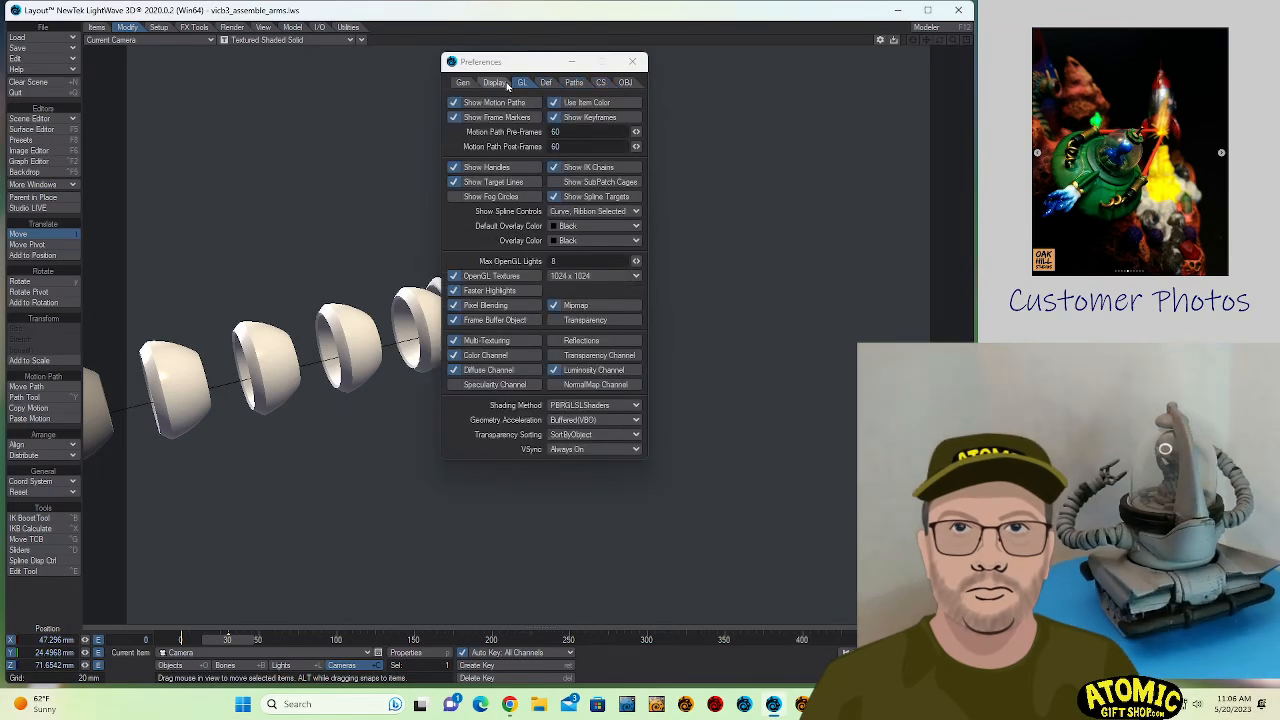
click(496, 83)
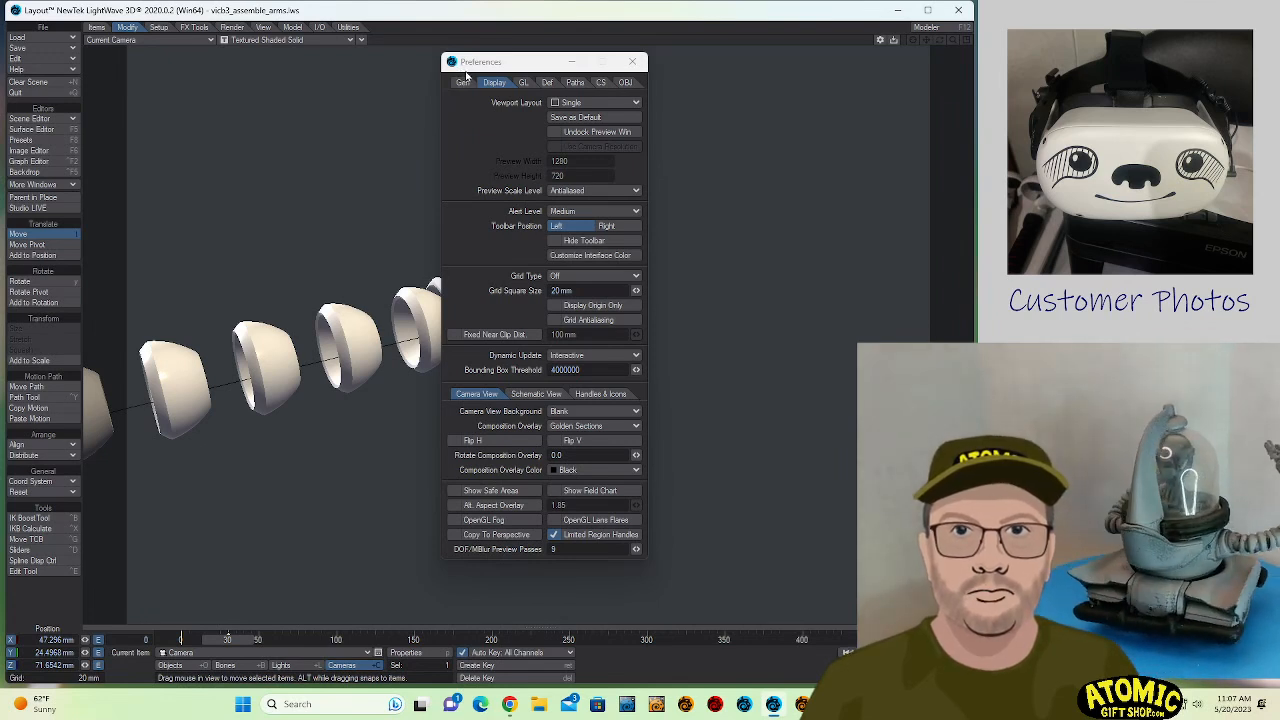
click(463, 82)
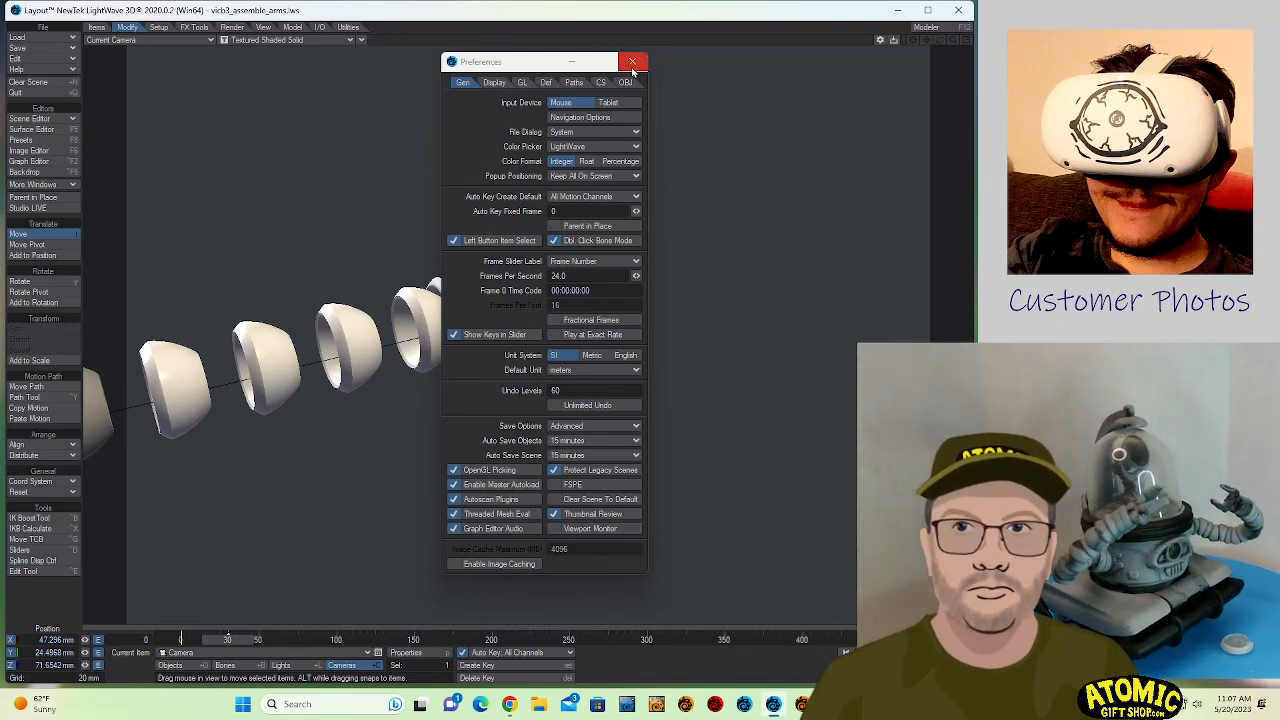
- Set the mouse navigation style to Walk in the Navigation Options and close the preferences
click(572, 118)
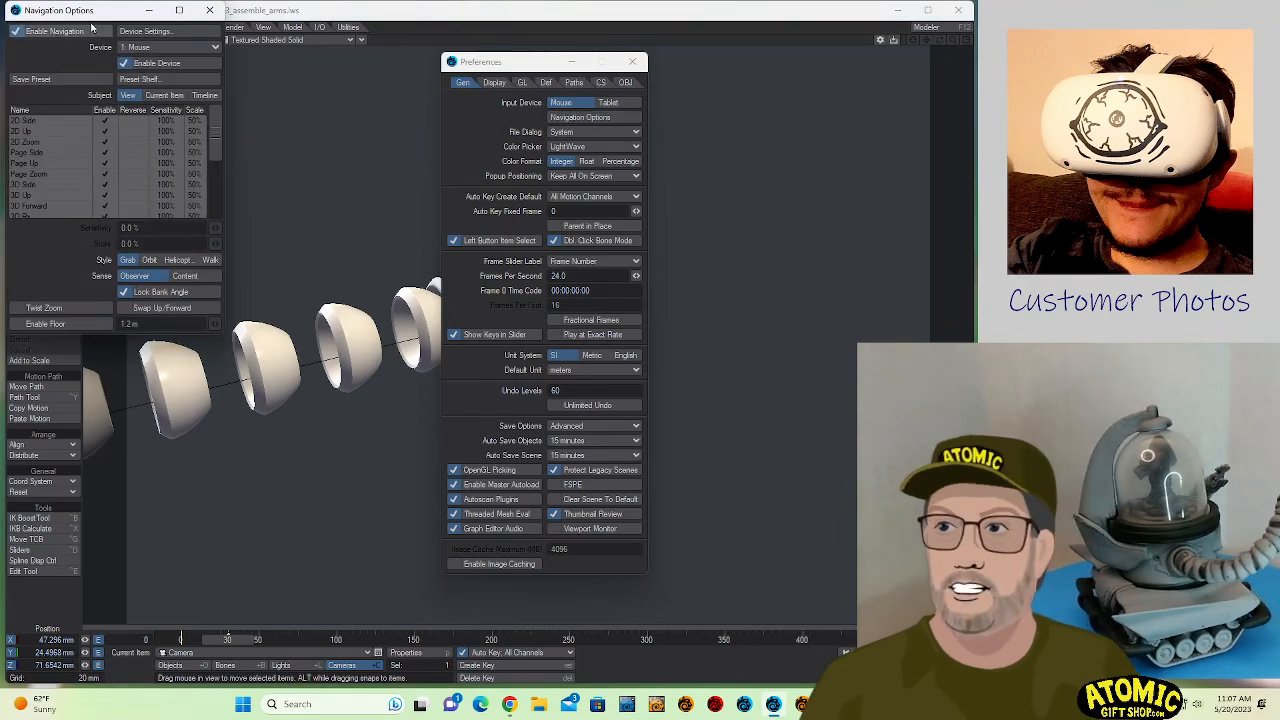
drag(86, 12, 348, 110)
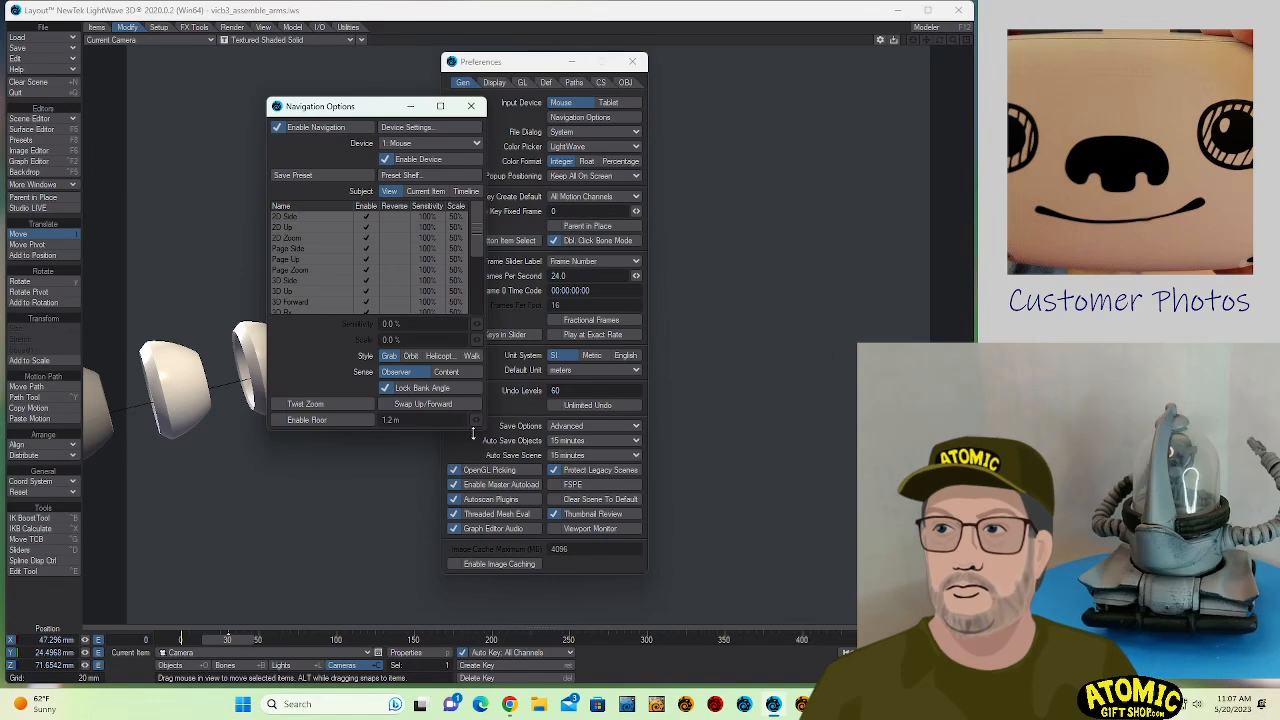
drag(485, 428, 610, 541)
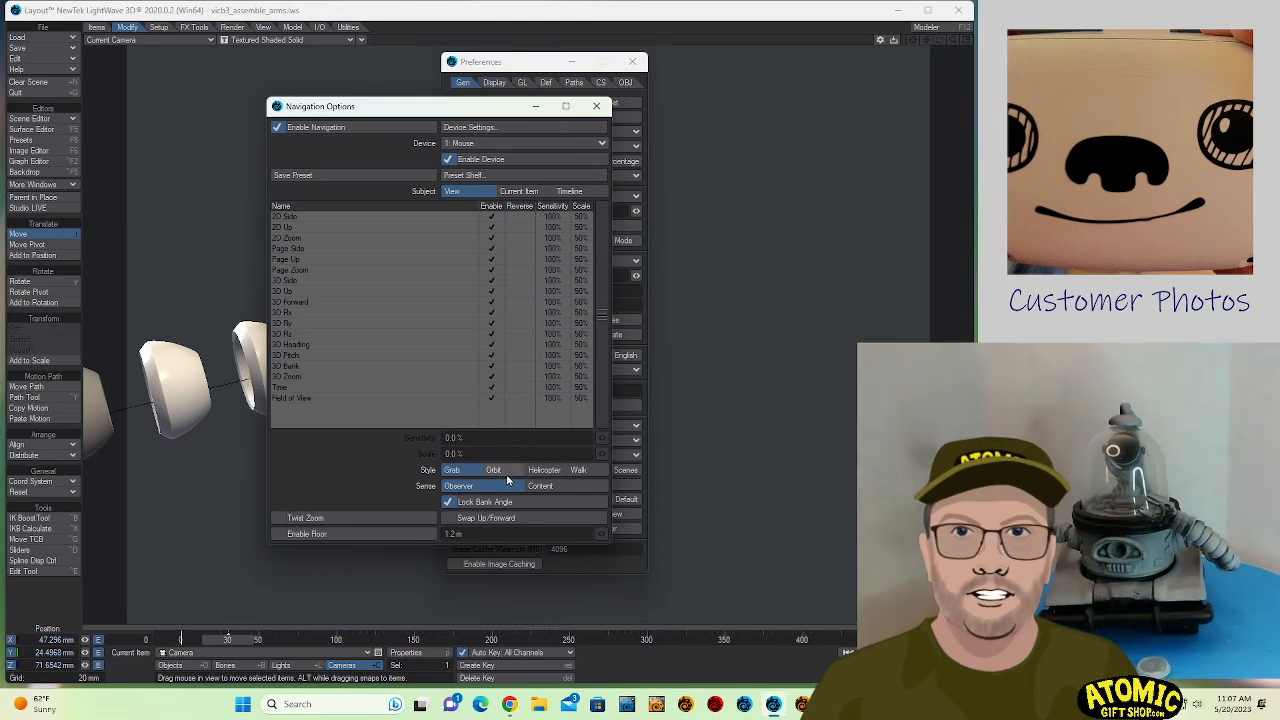
click(578, 470)
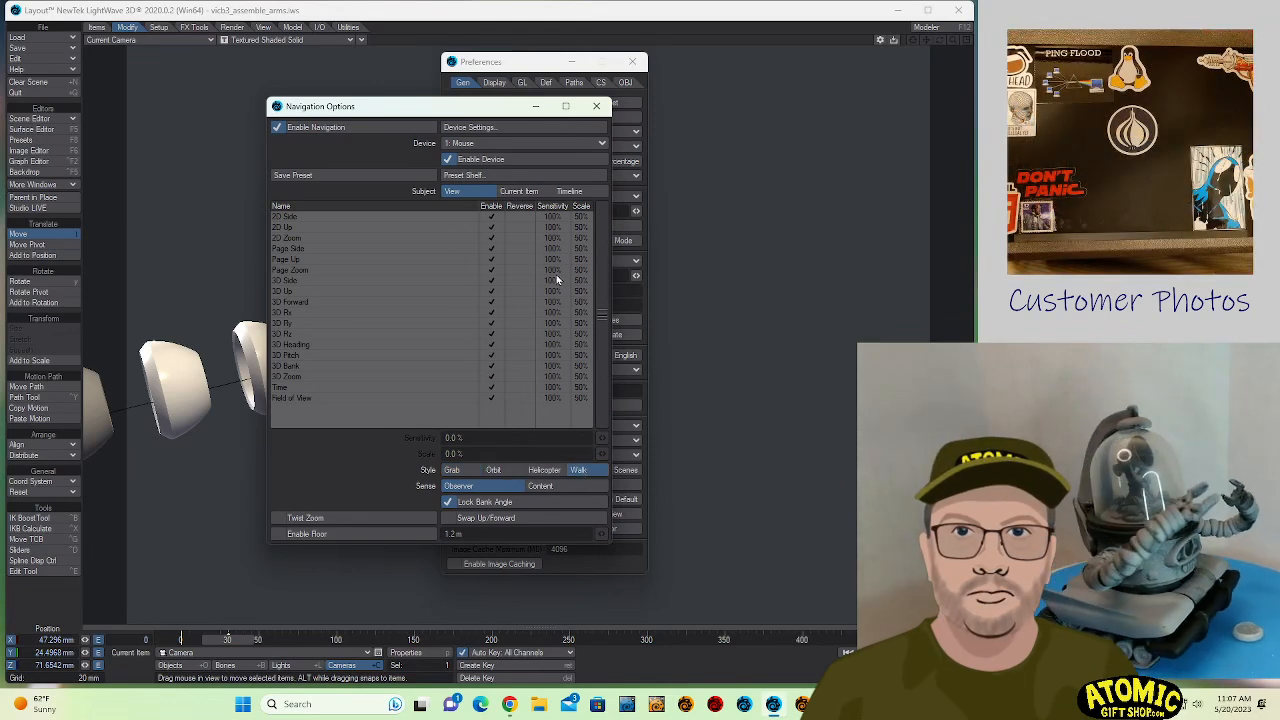
click(596, 106)
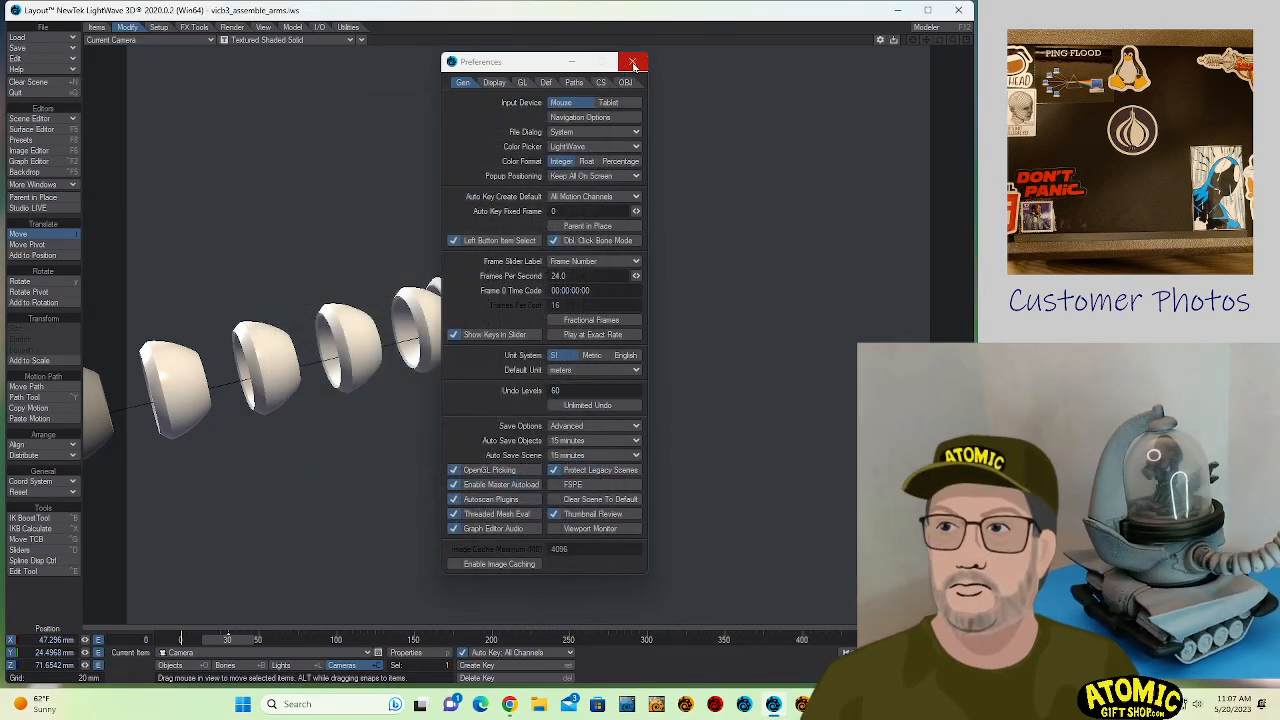
click(632, 62)
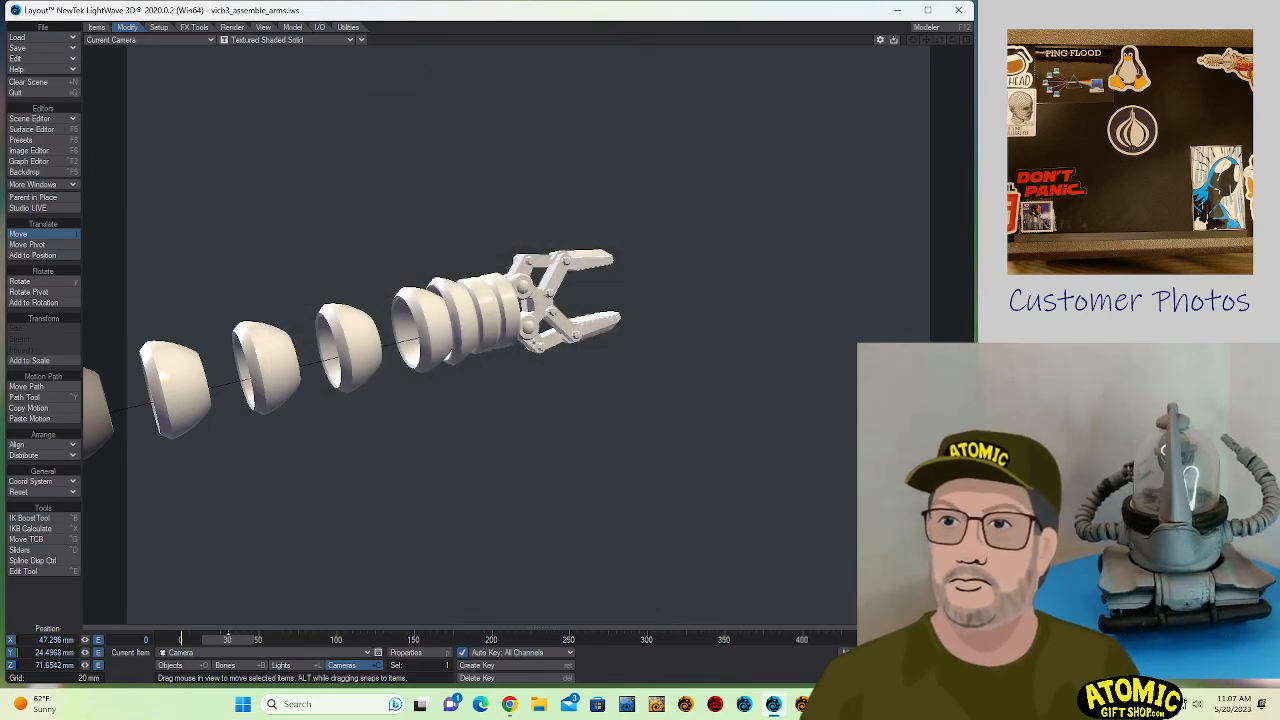
- Move the camera to about X 106.4 mm, Z -7.7 mm so the whole segmented arm is in frame, and render frame 30
middle_click(448, 174)
middle_drag(448, 174, 333, 60)
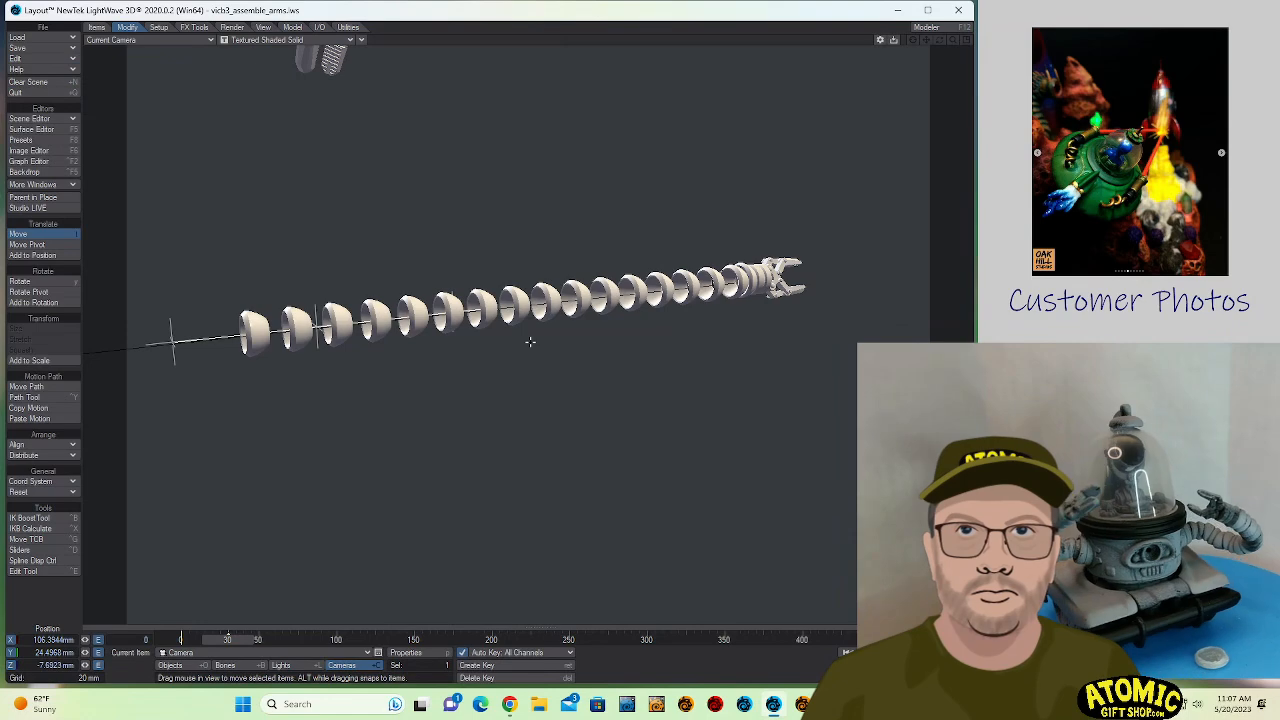
key(F9)
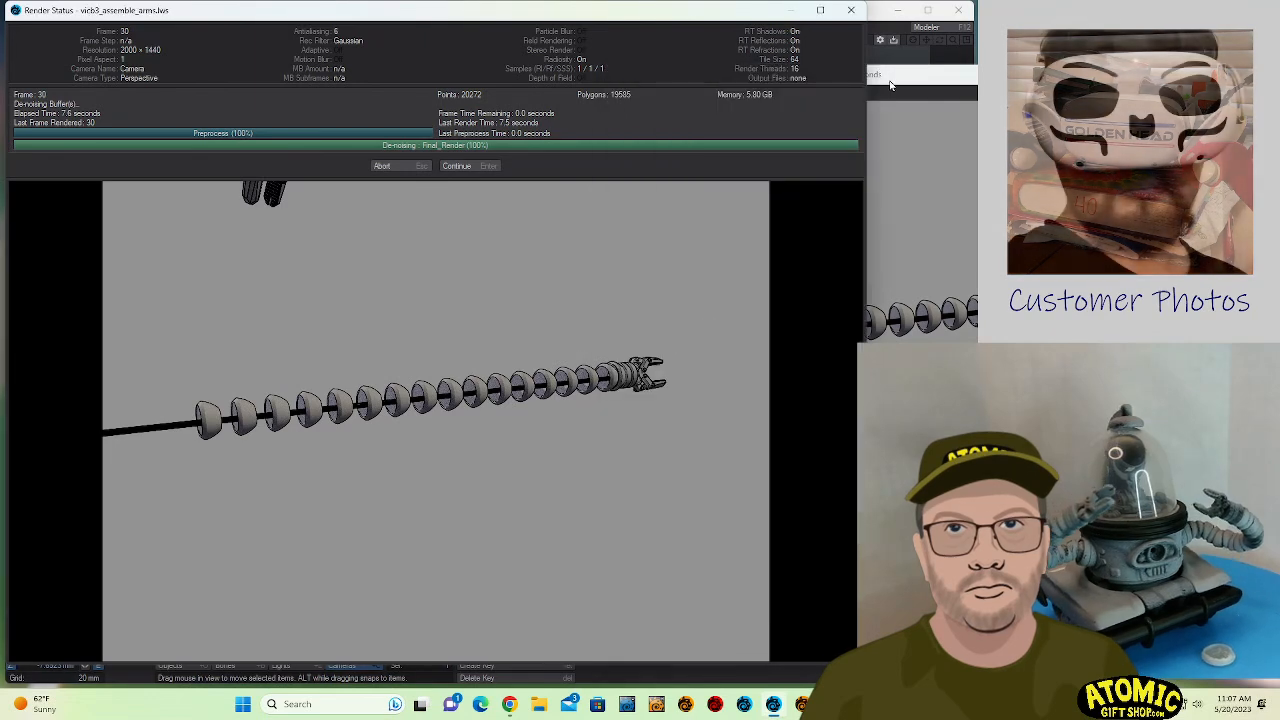
click(449, 170)
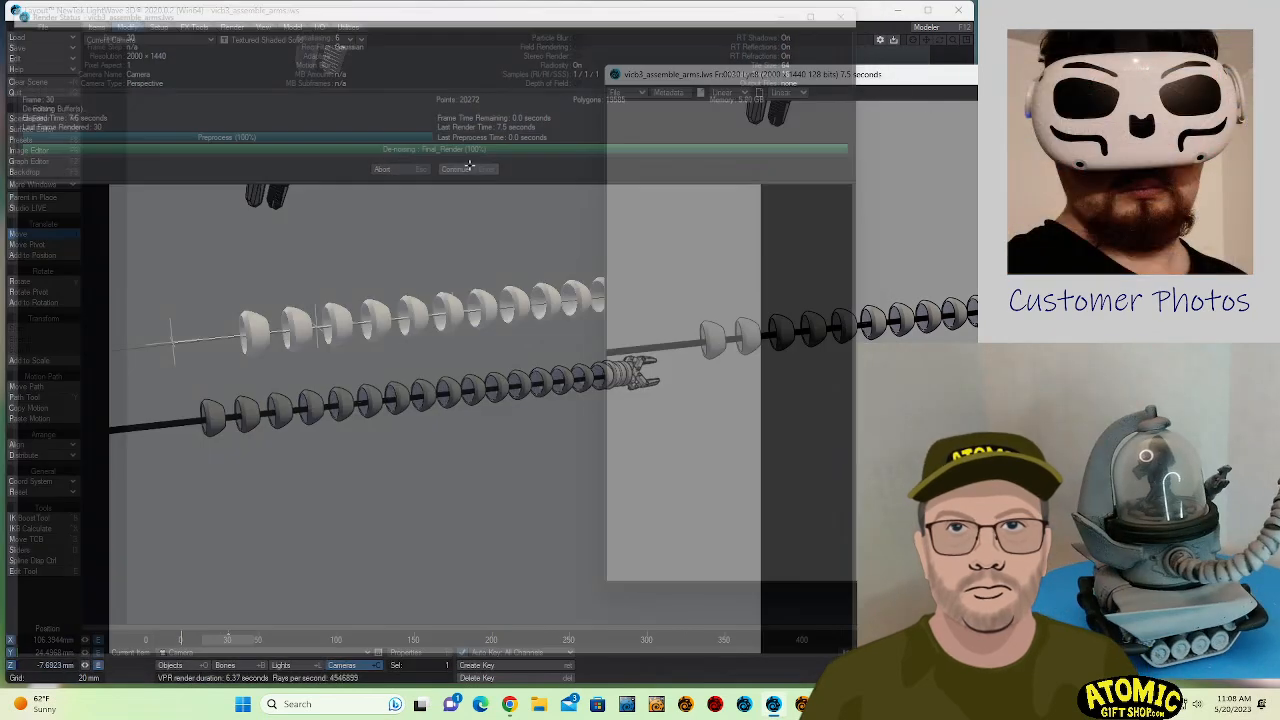
- Save the render as a 32-bit PNG named arm6.png in the Images folder and close the image viewer
click(618, 90)
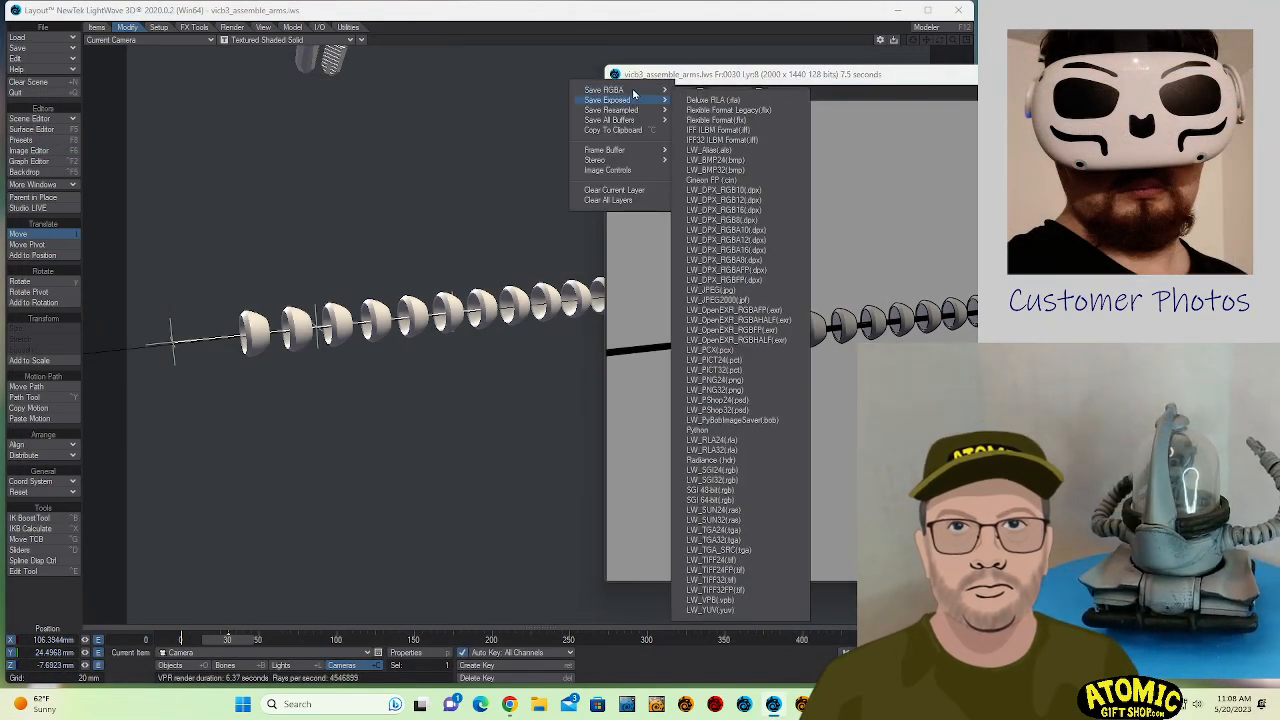
click(747, 380)
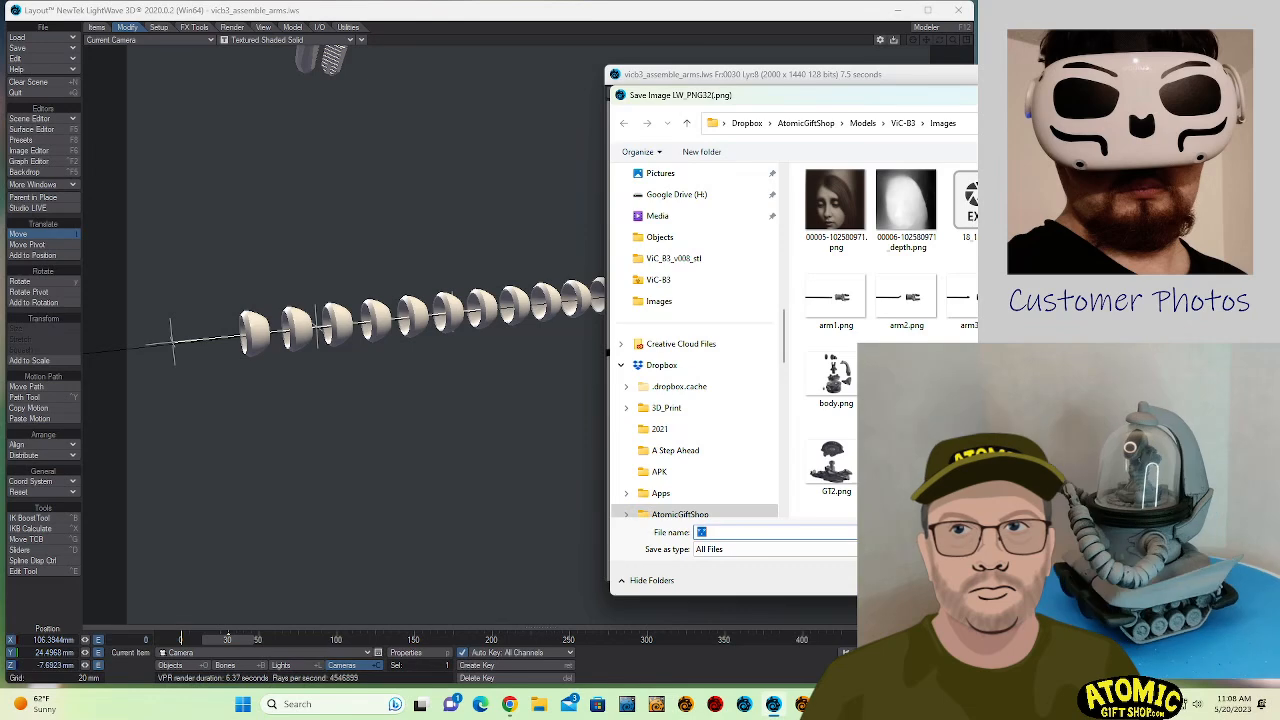
text(arm6.png)
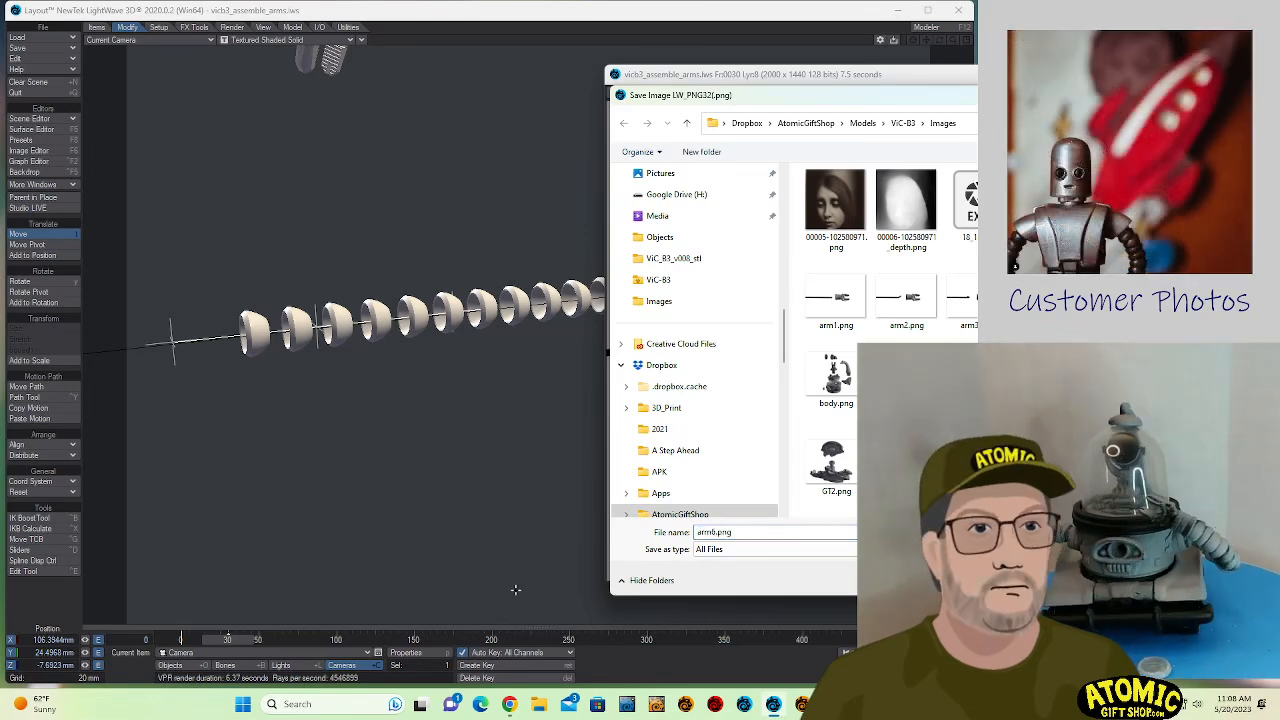
click(716, 533)
click(715, 532)
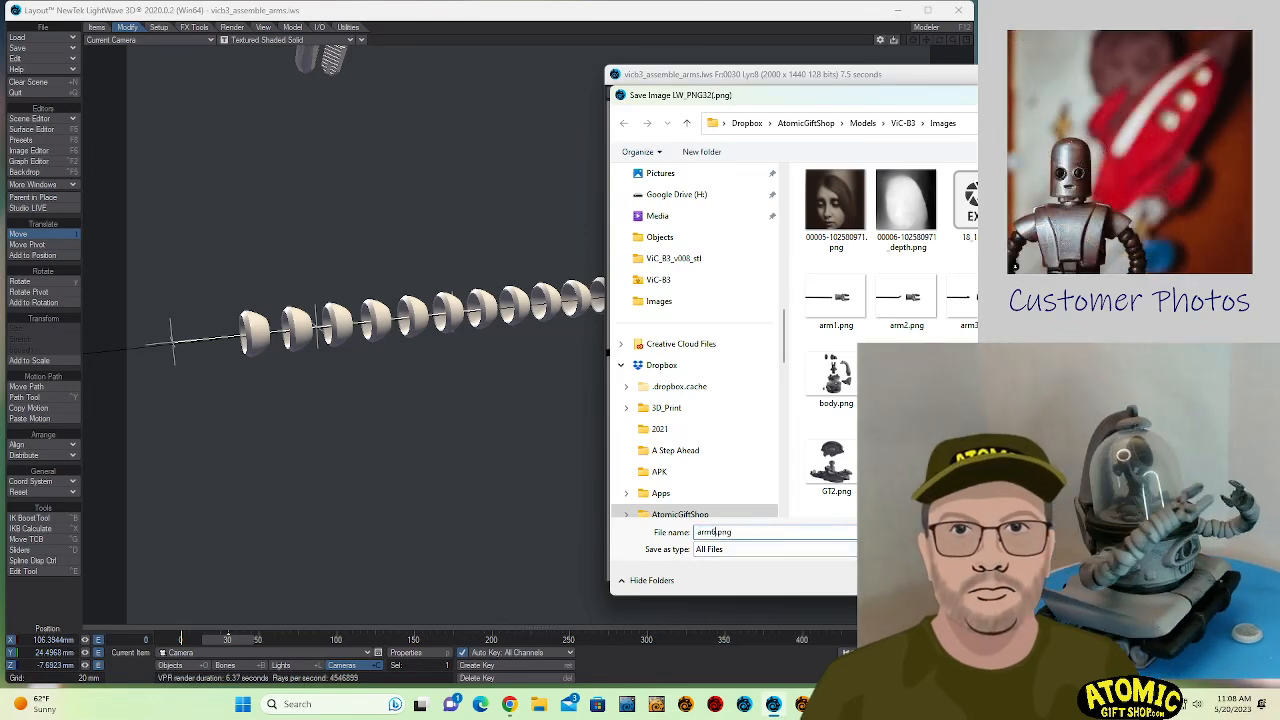
key(Return)
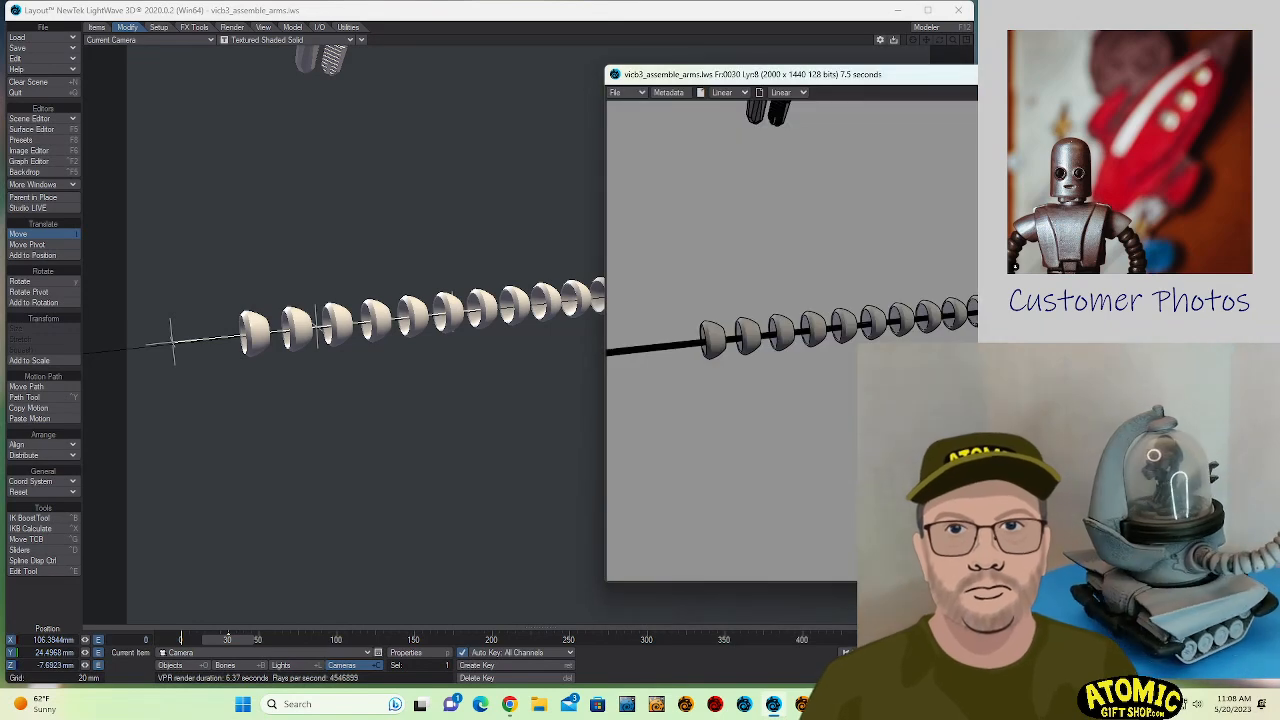
key(Escape)
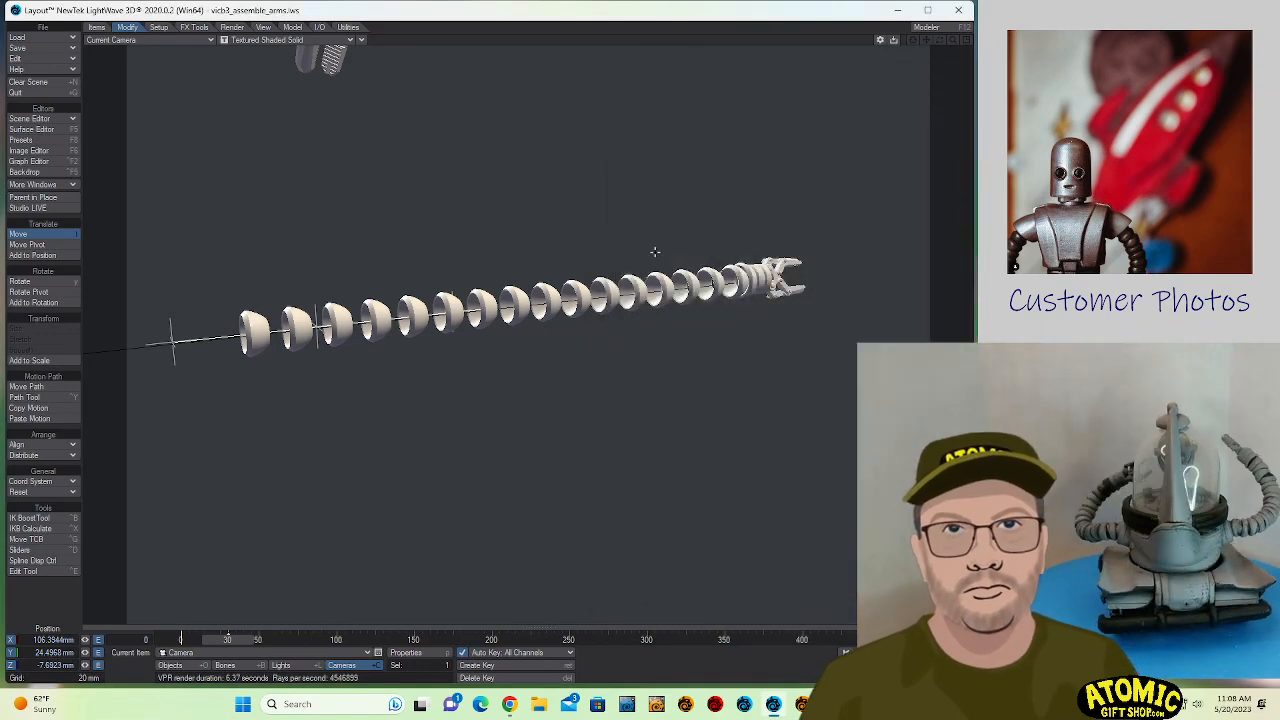
- At frame 50, slide armsegment.wire with its hand along the arm to about Z -71.1 mm, up against the stacked segments
click(249, 336)
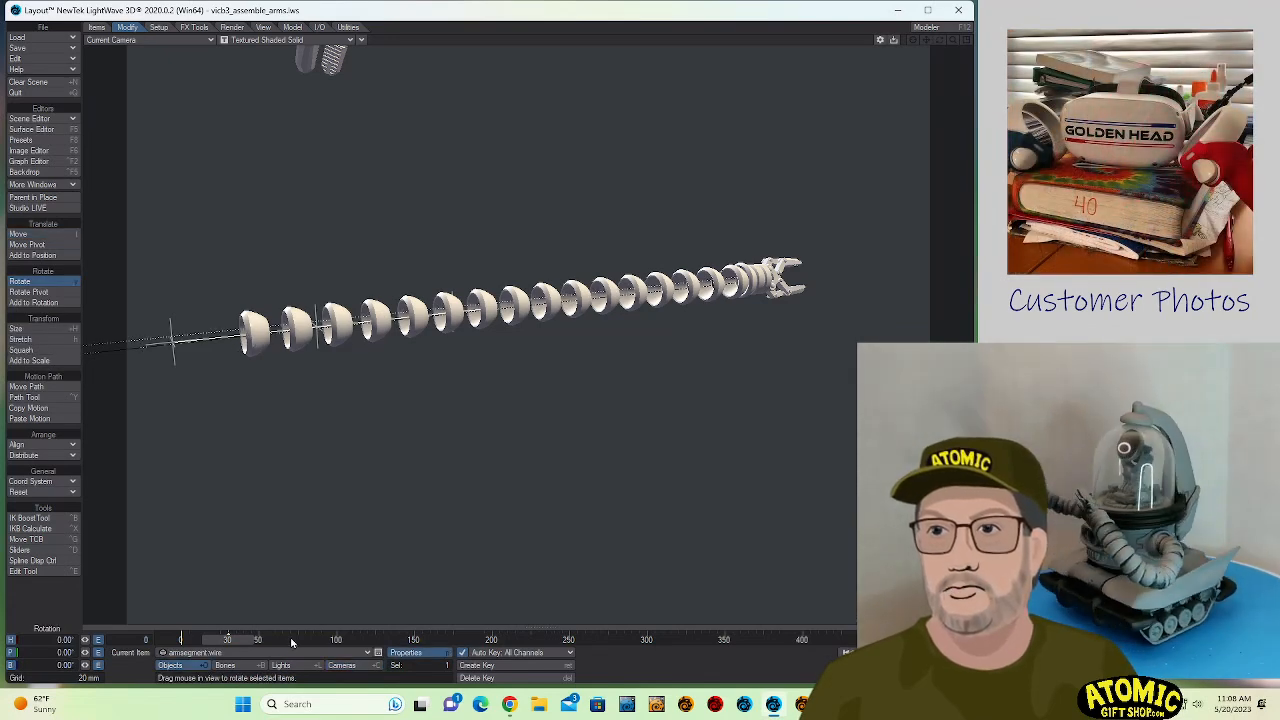
click(257, 641)
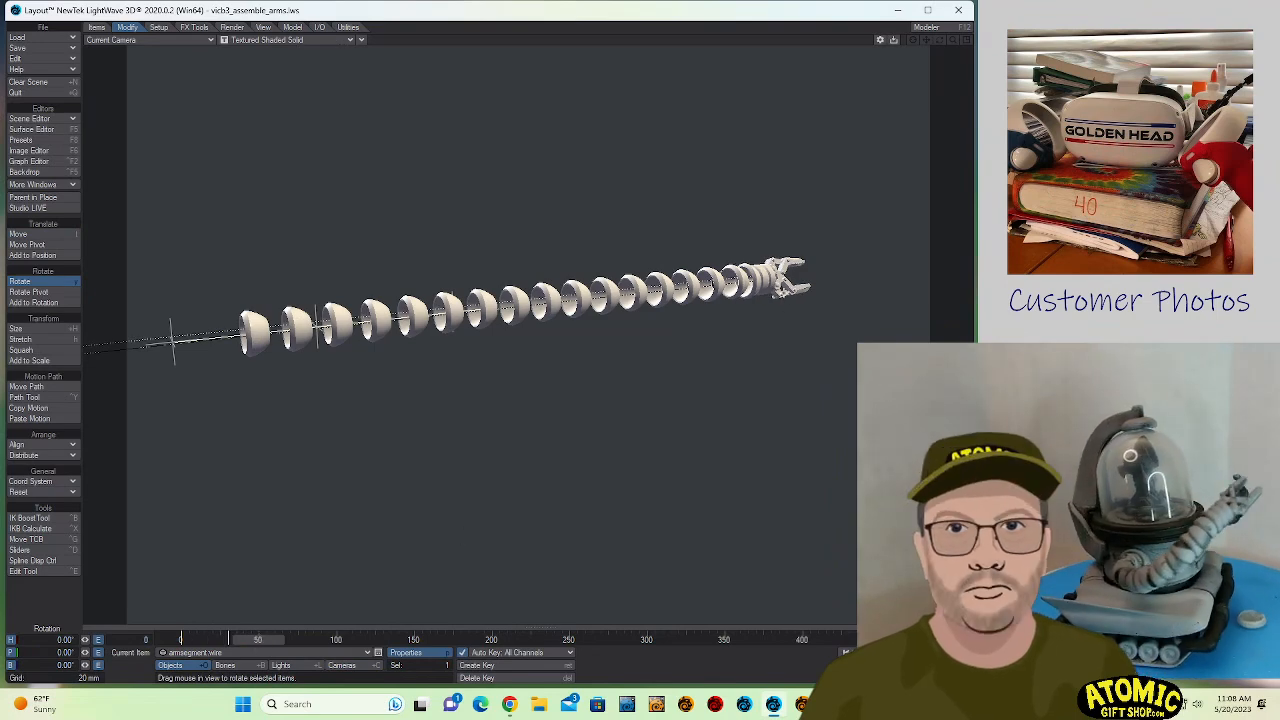
click(784, 296)
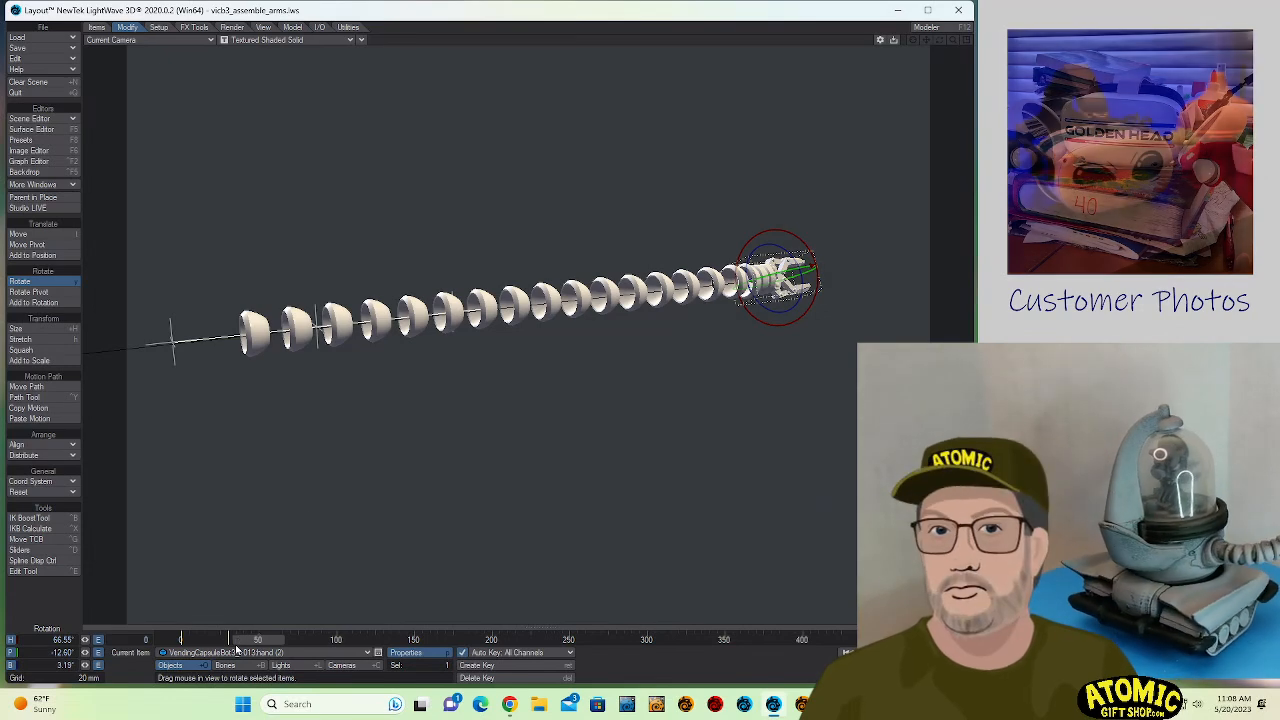
click(262, 330)
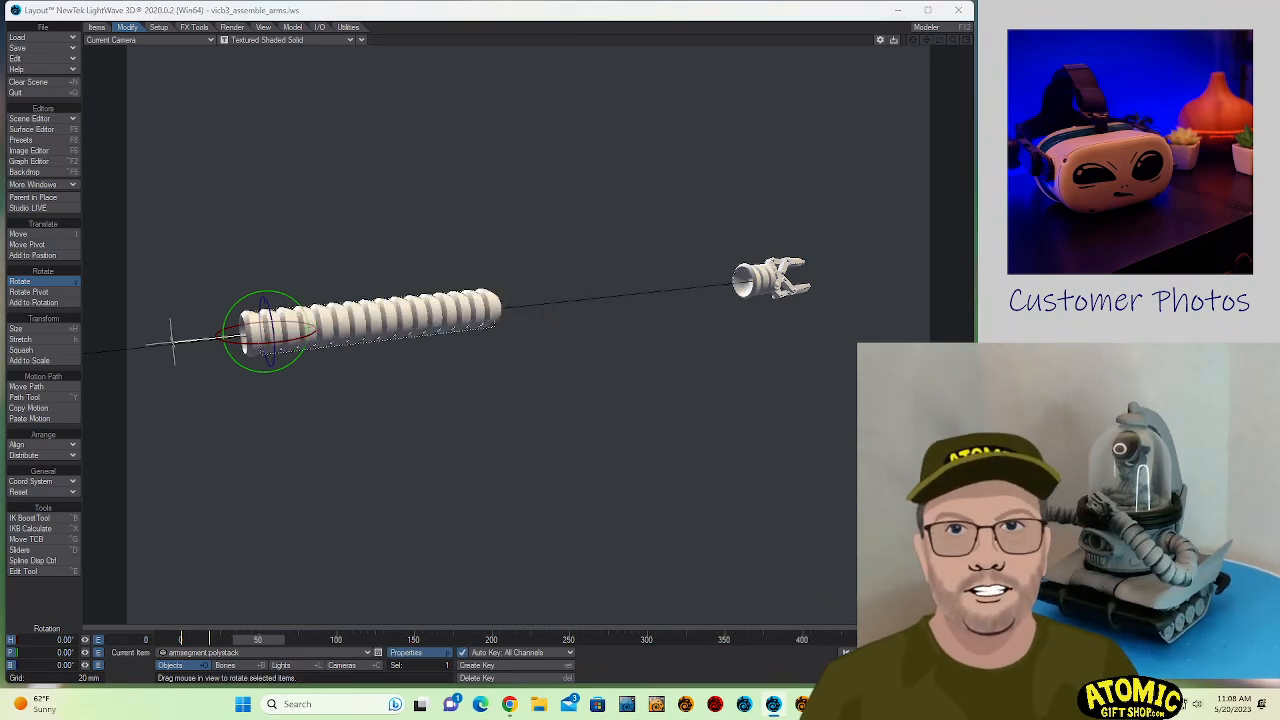
click(527, 302)
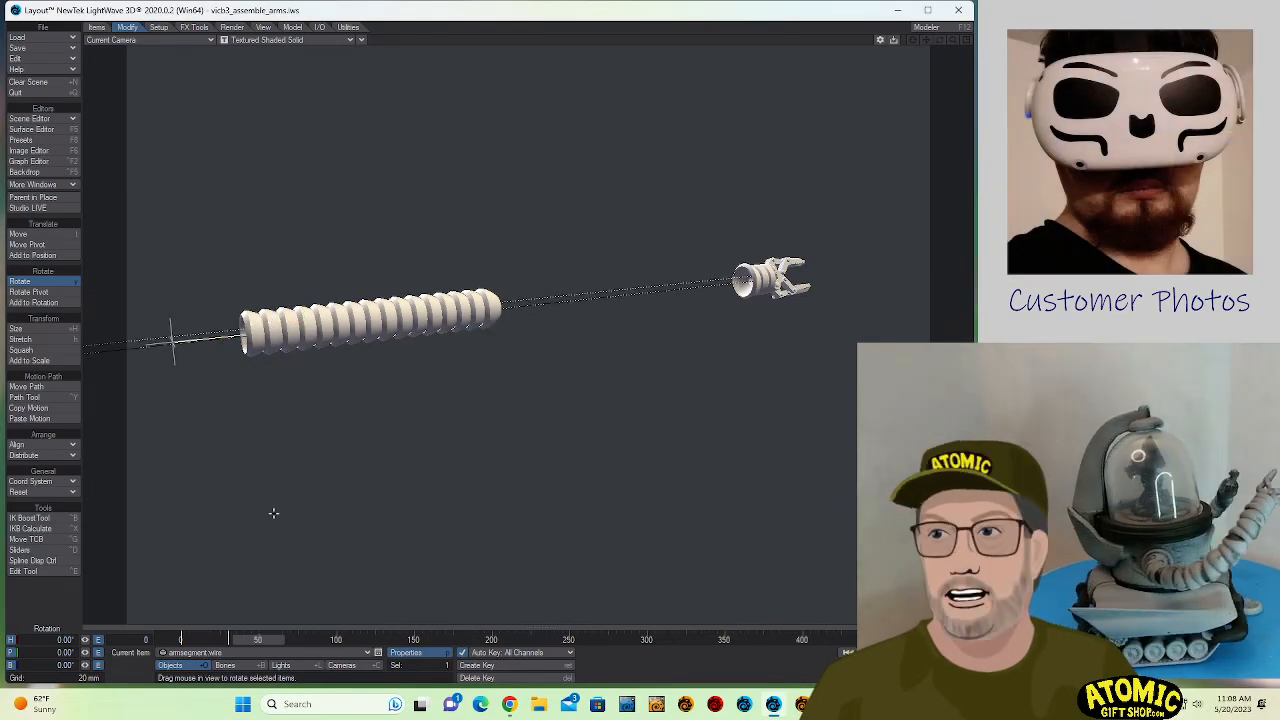
key(t)
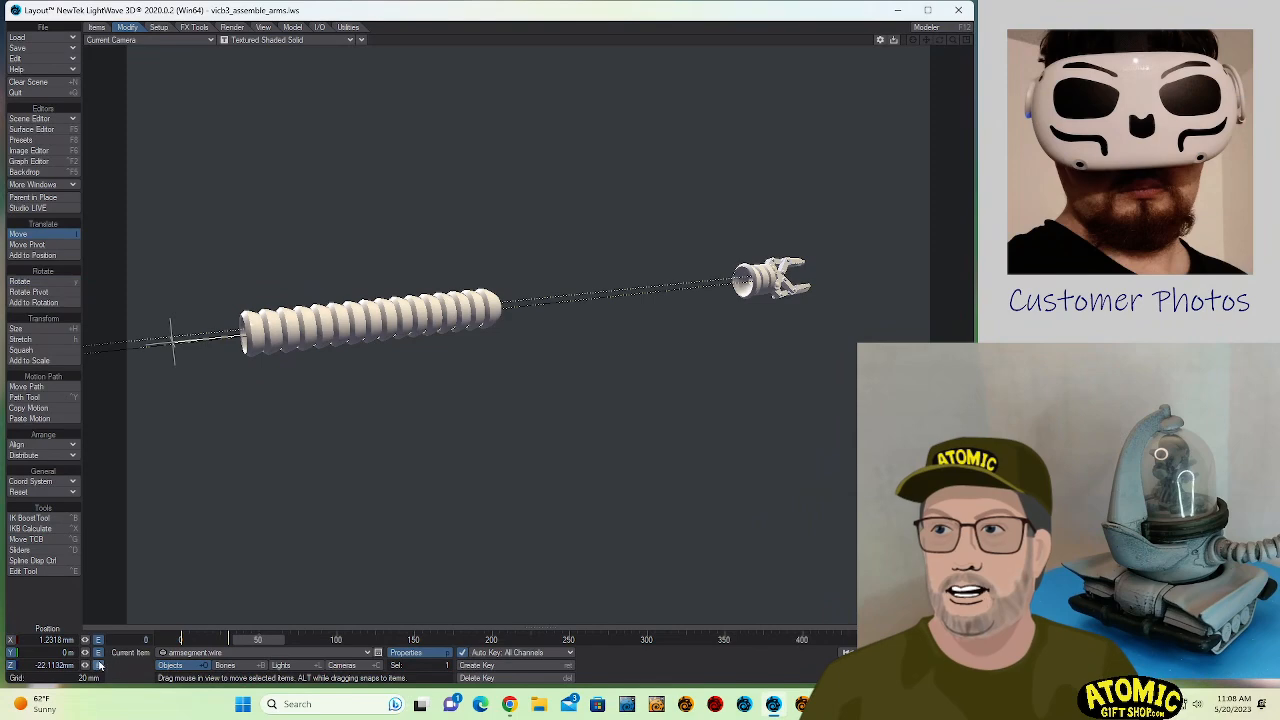
mouse_move(85, 666)
mouse_down()
mouse_move(48, 666)
mouse_move(100, 666)
mouse_move(86, 668)
mouse_up()
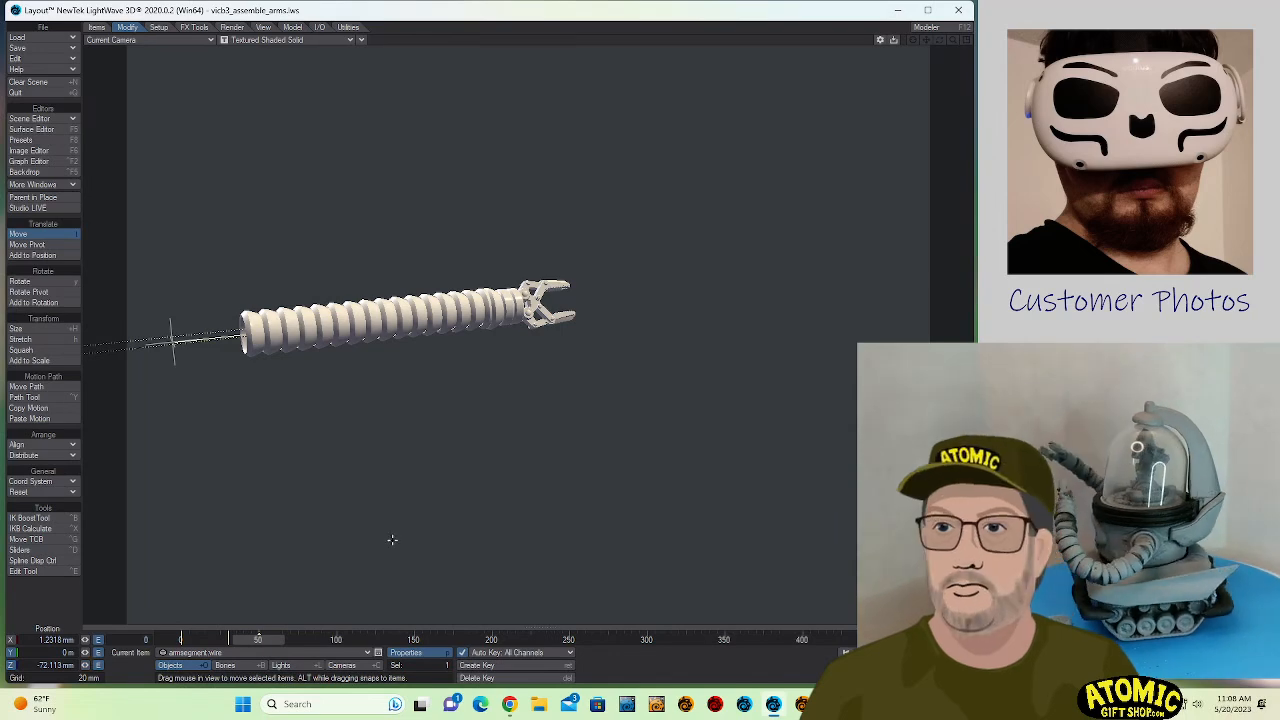
drag(445, 551, 453, 551)
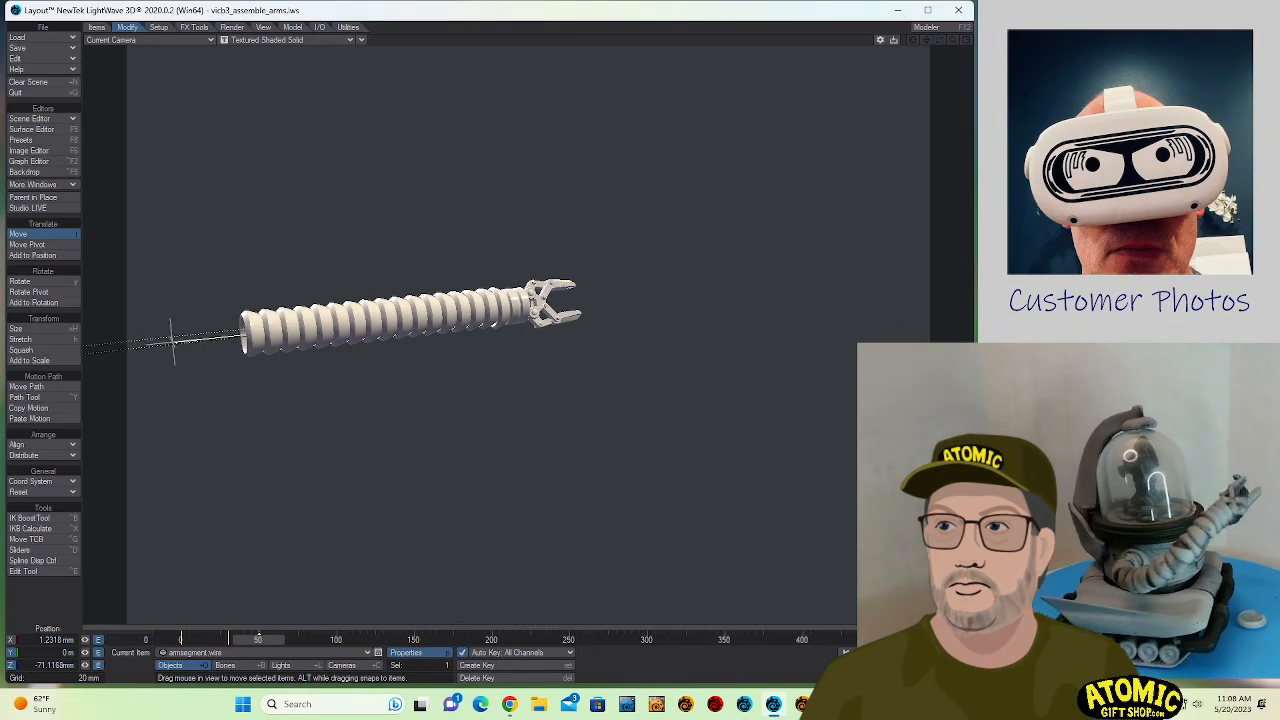
- Adjust the Polygons instance generator on armsegment.polystack so the stacked segments vary in orientation, and render frame 50
click(233, 655)
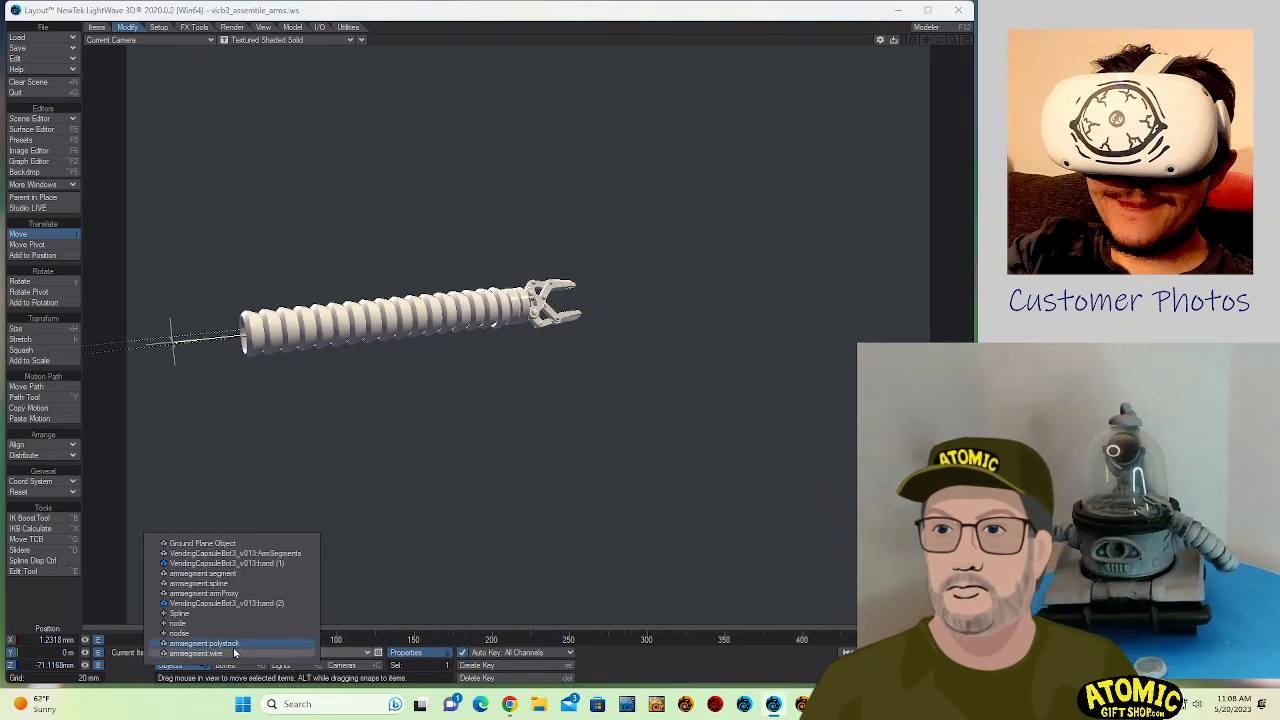
click(234, 646)
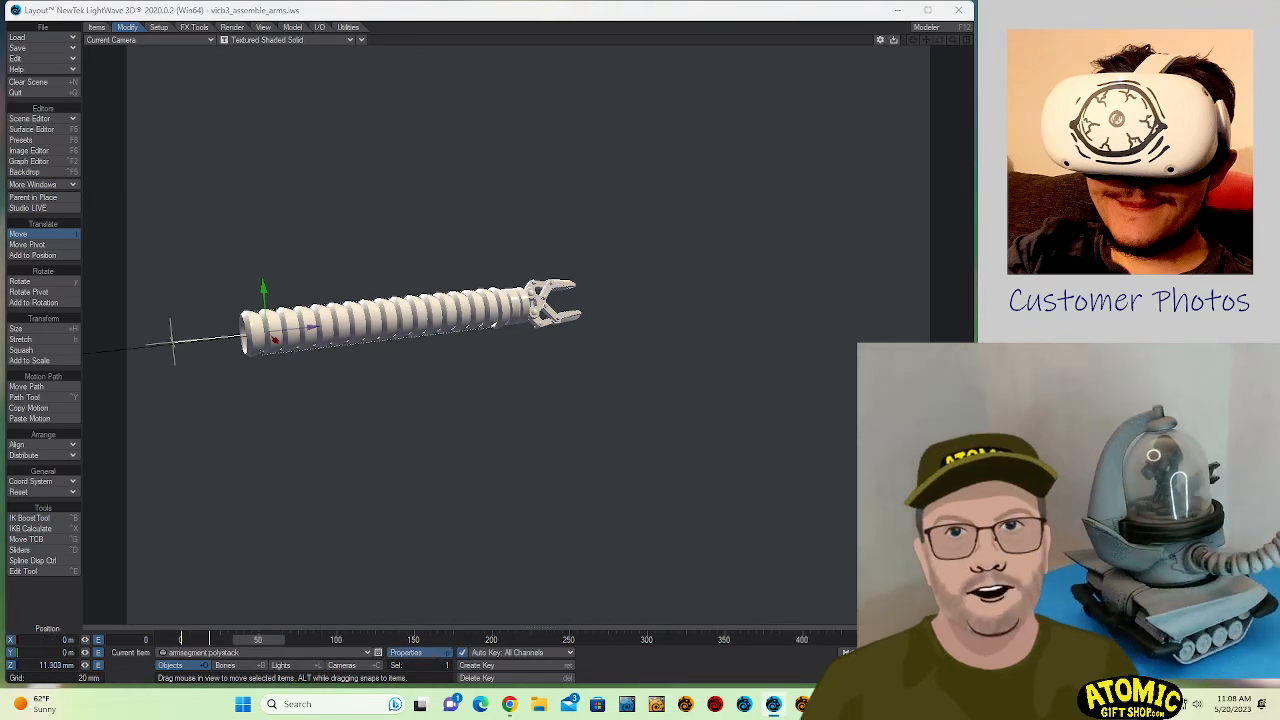
key(p)
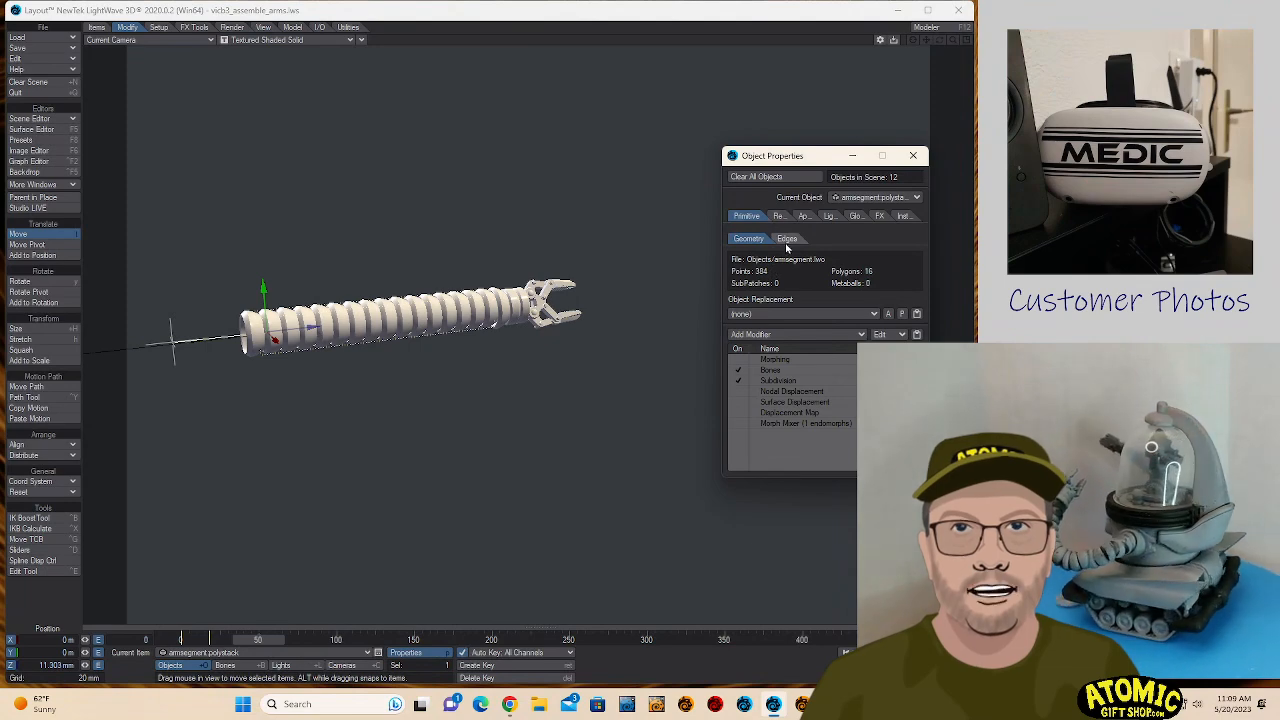
click(903, 216)
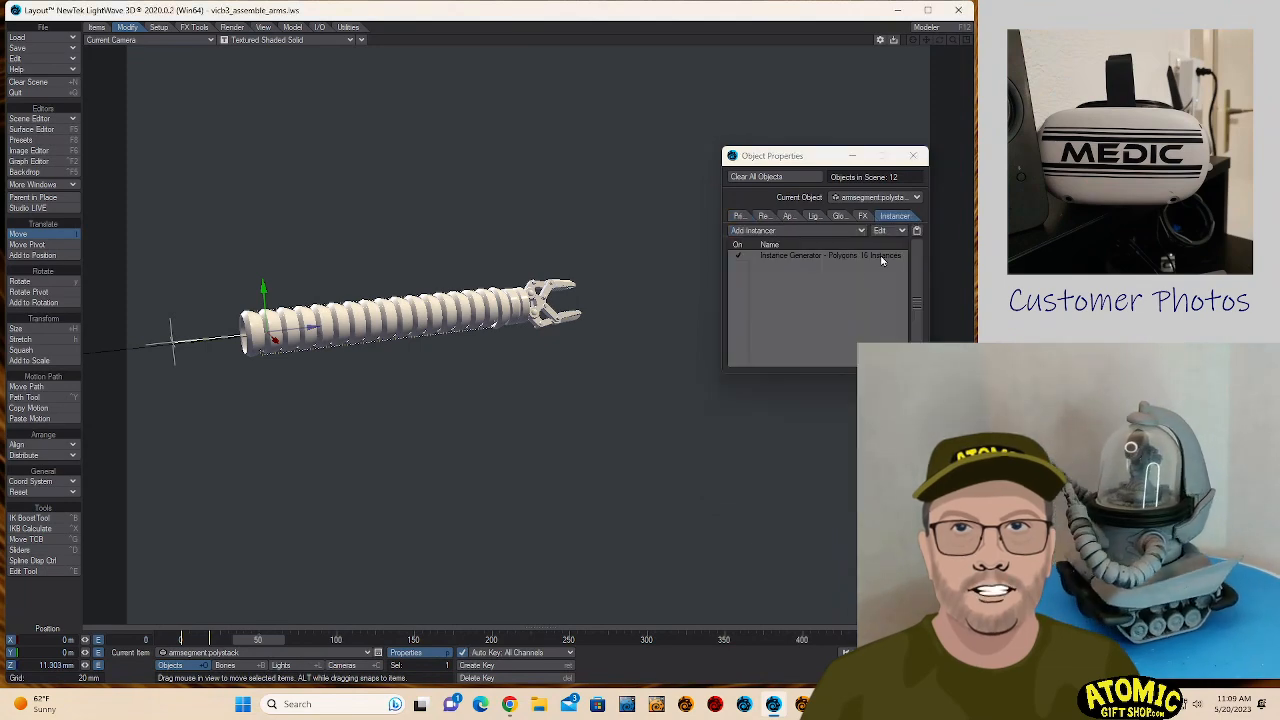
double_click(793, 256)
drag(658, 86, 832, 85)
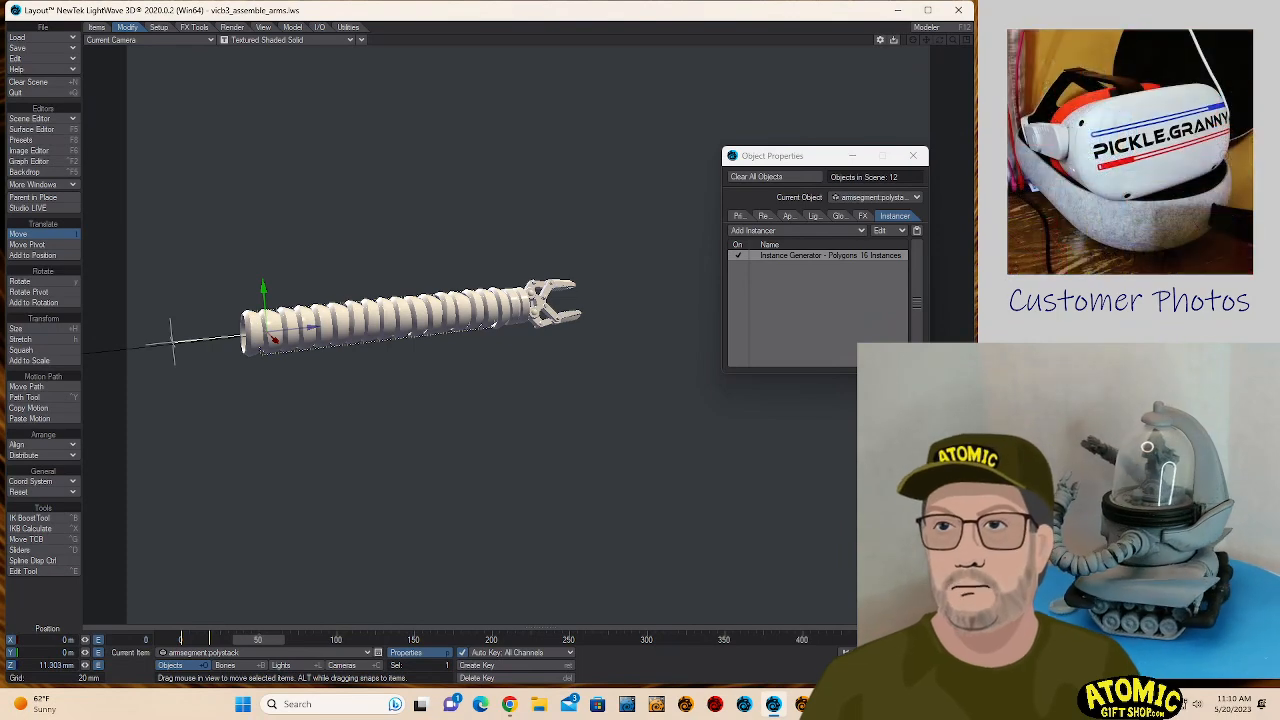
key(F9)
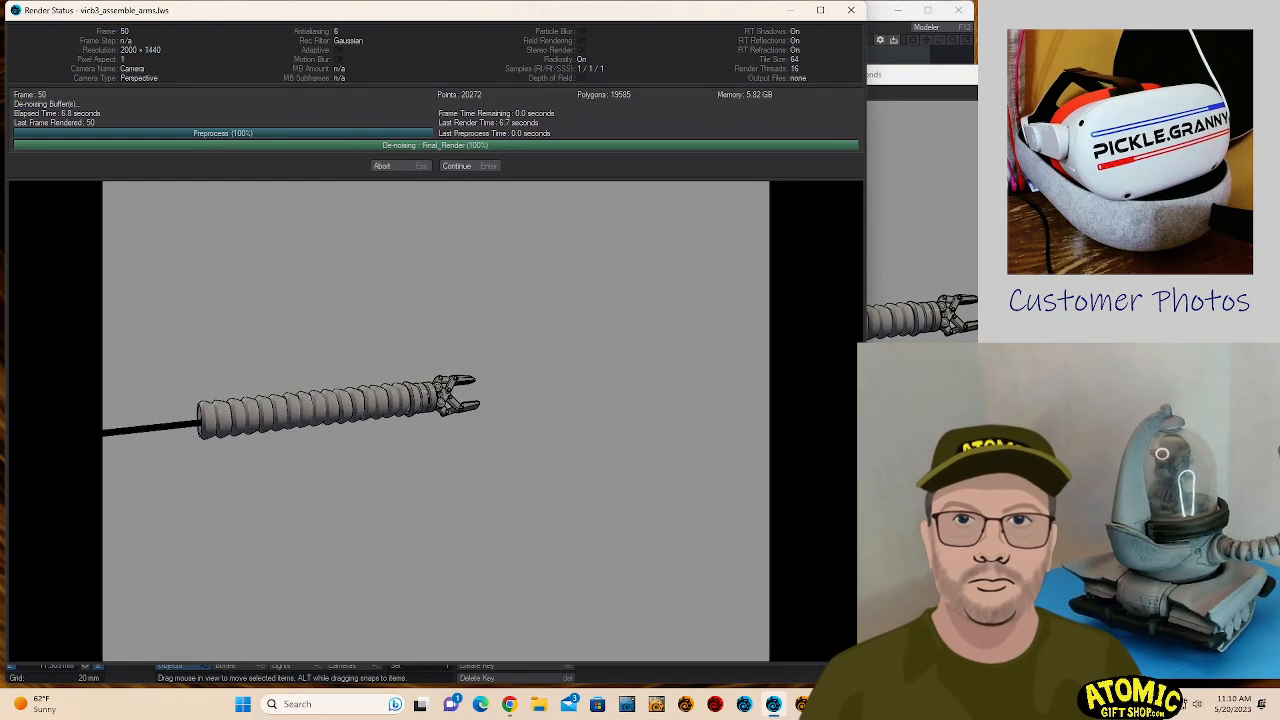
click(472, 166)
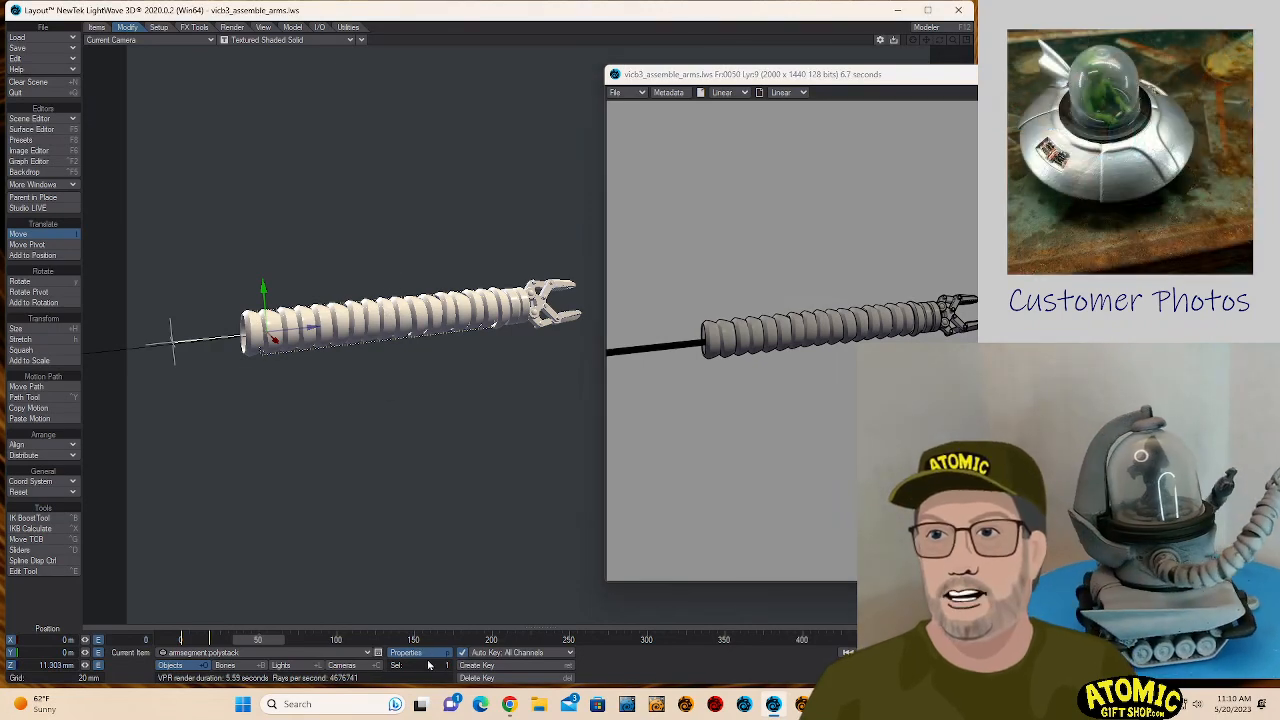
- Turn on Intersection Edges in the edge settings of armsegment.segment and render frame 50 again
click(324, 655)
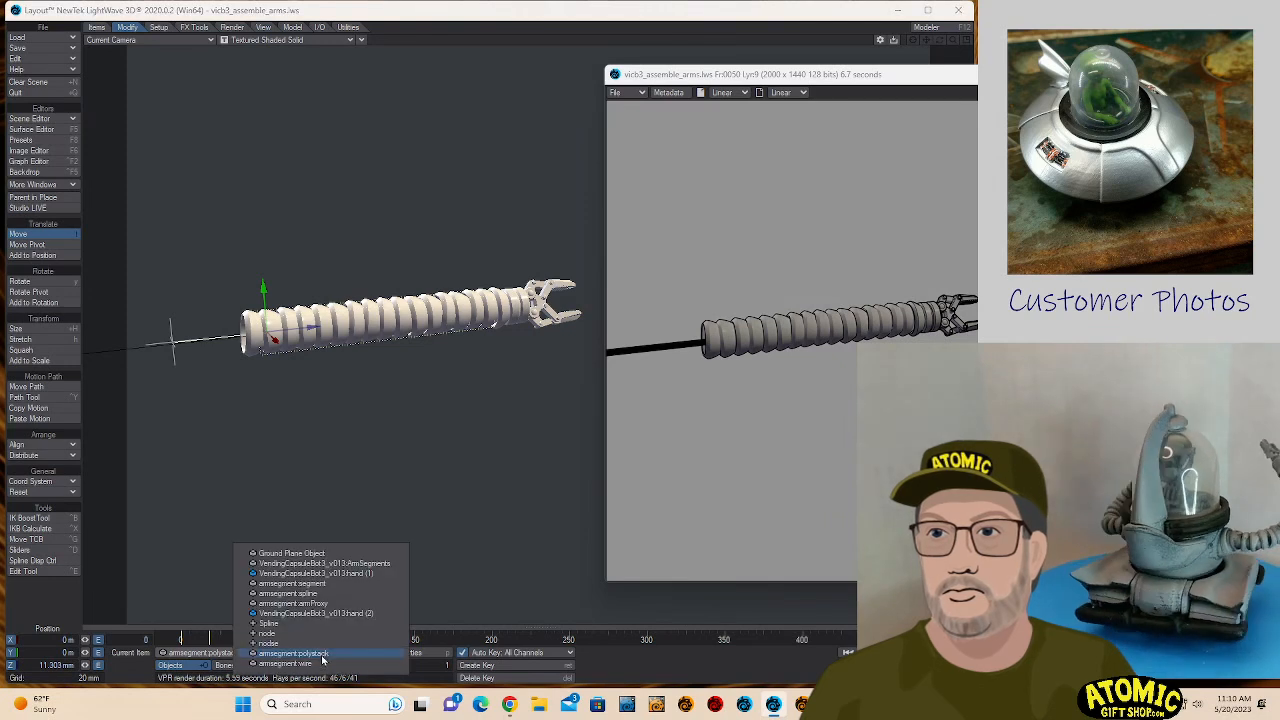
click(372, 582)
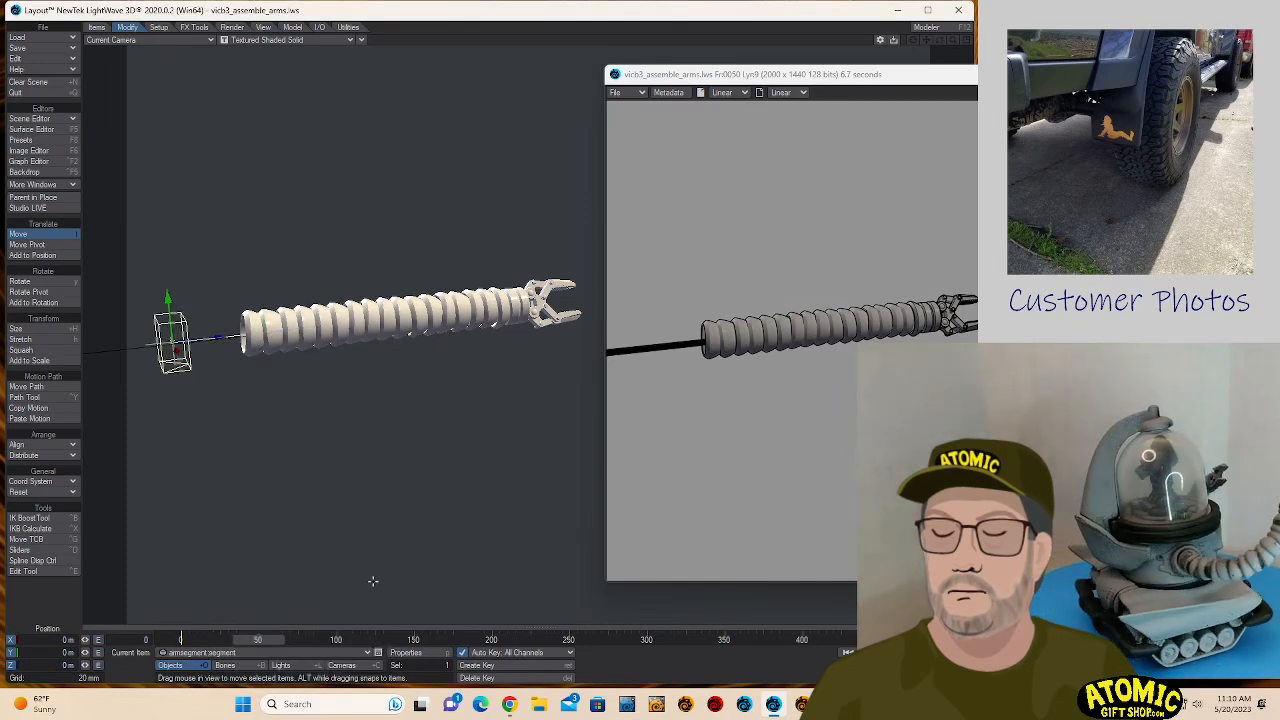
click(410, 652)
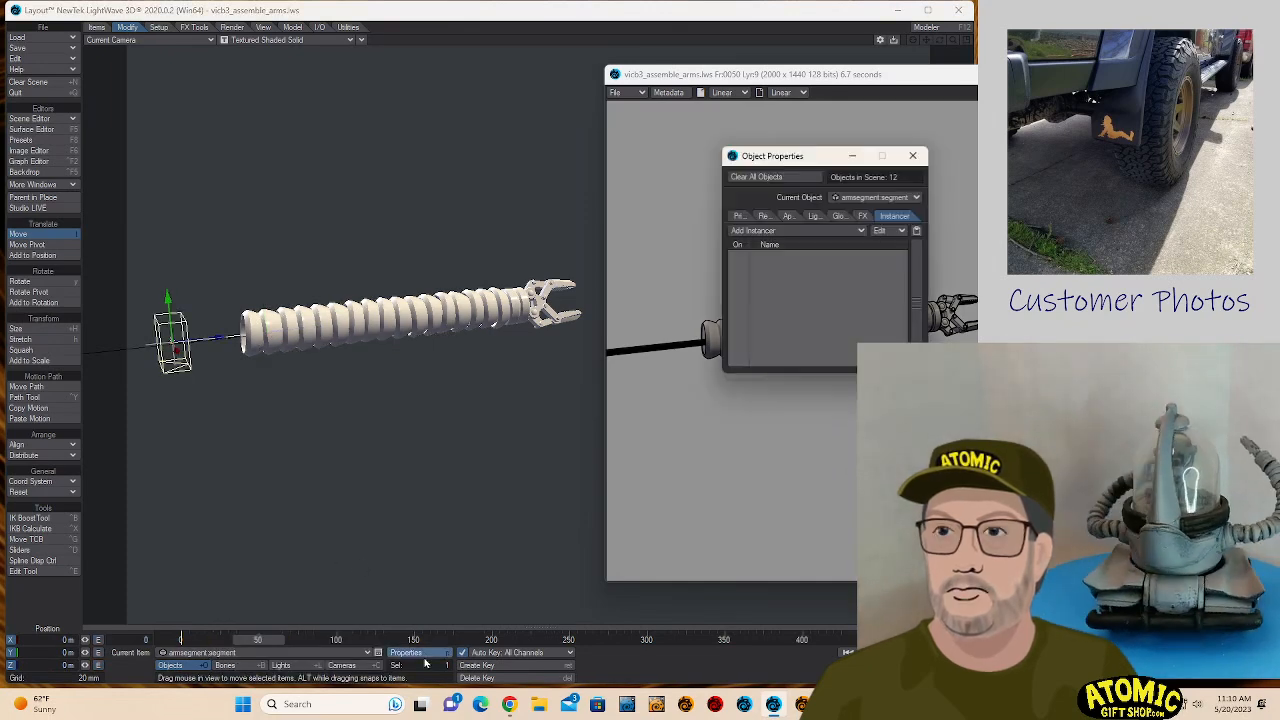
click(770, 216)
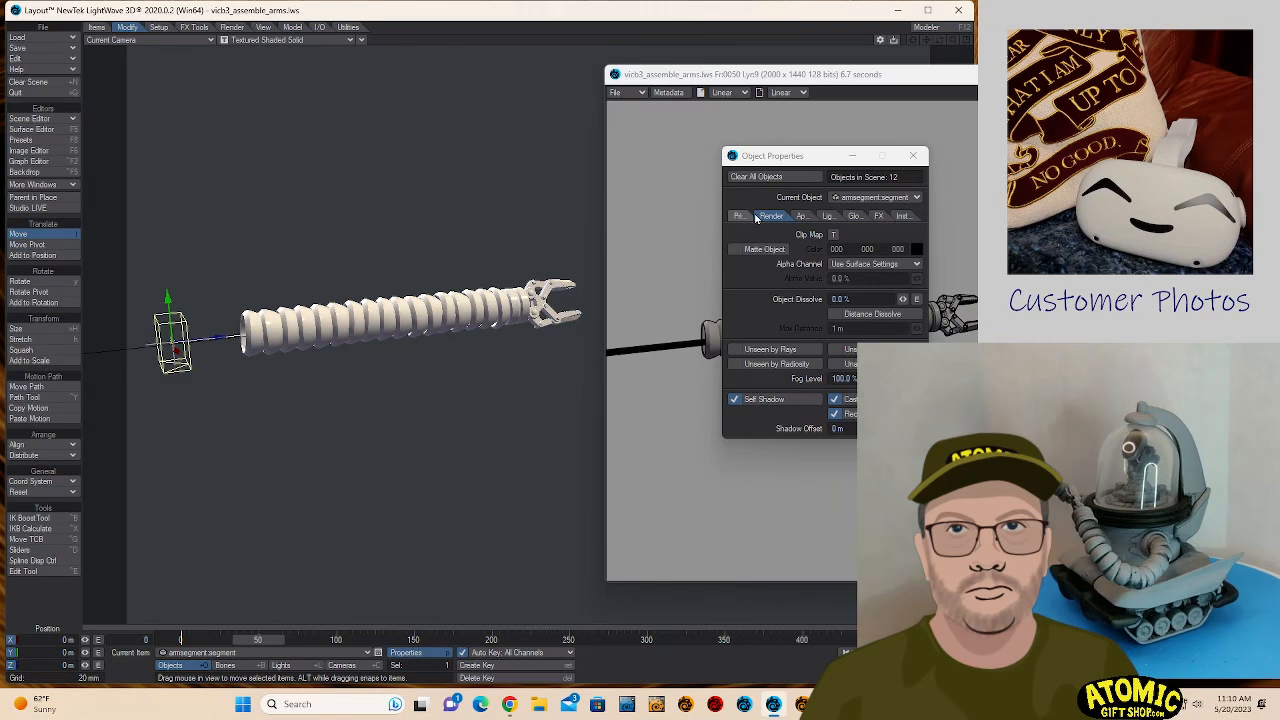
click(741, 217)
click(786, 240)
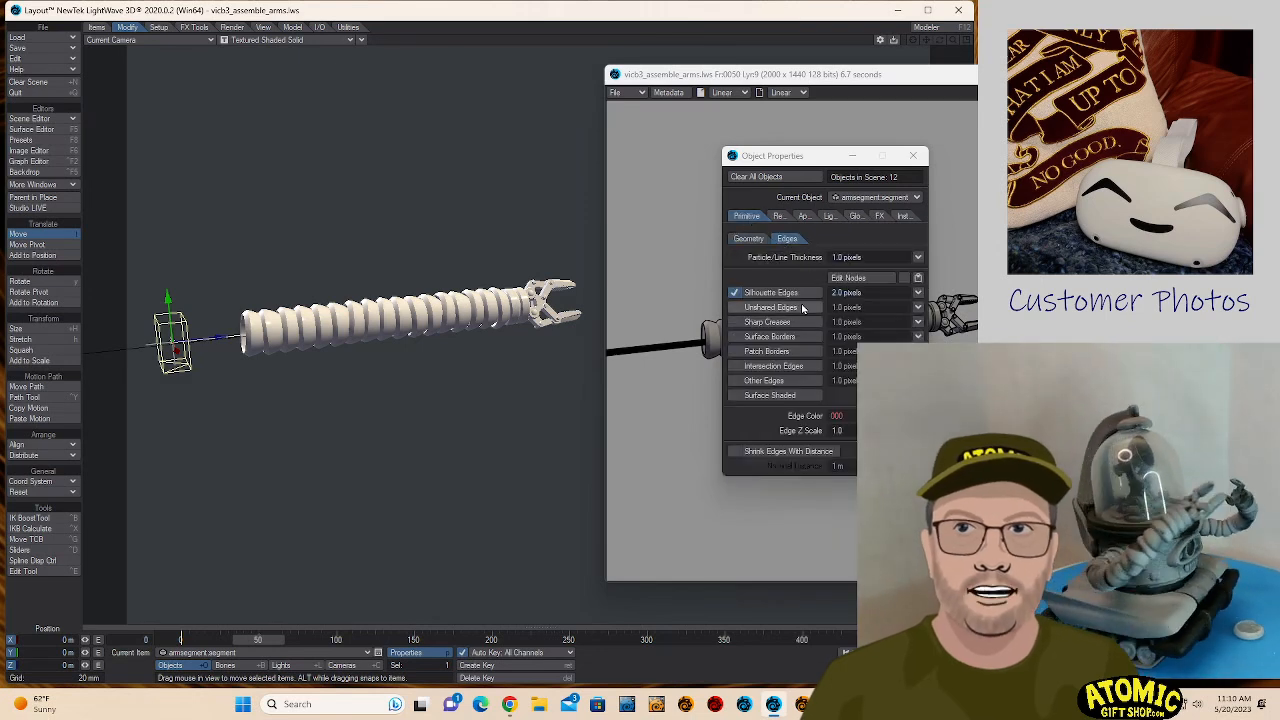
click(776, 367)
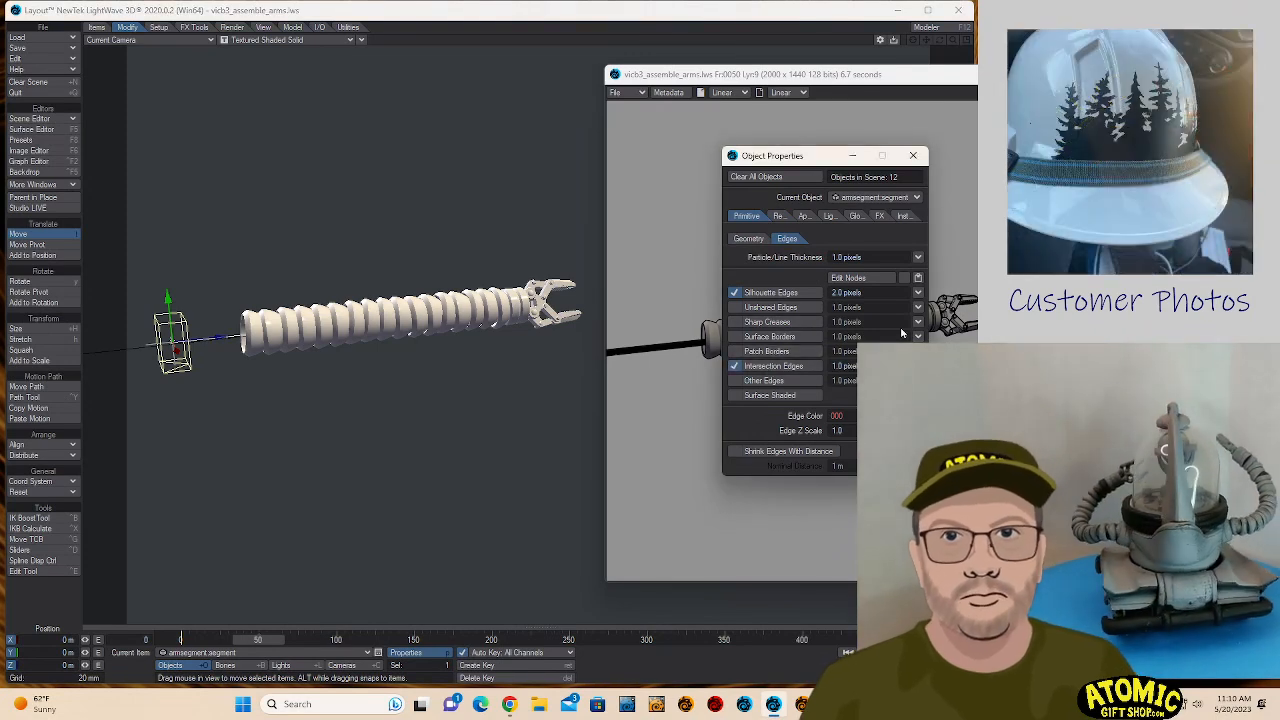
key(F9)
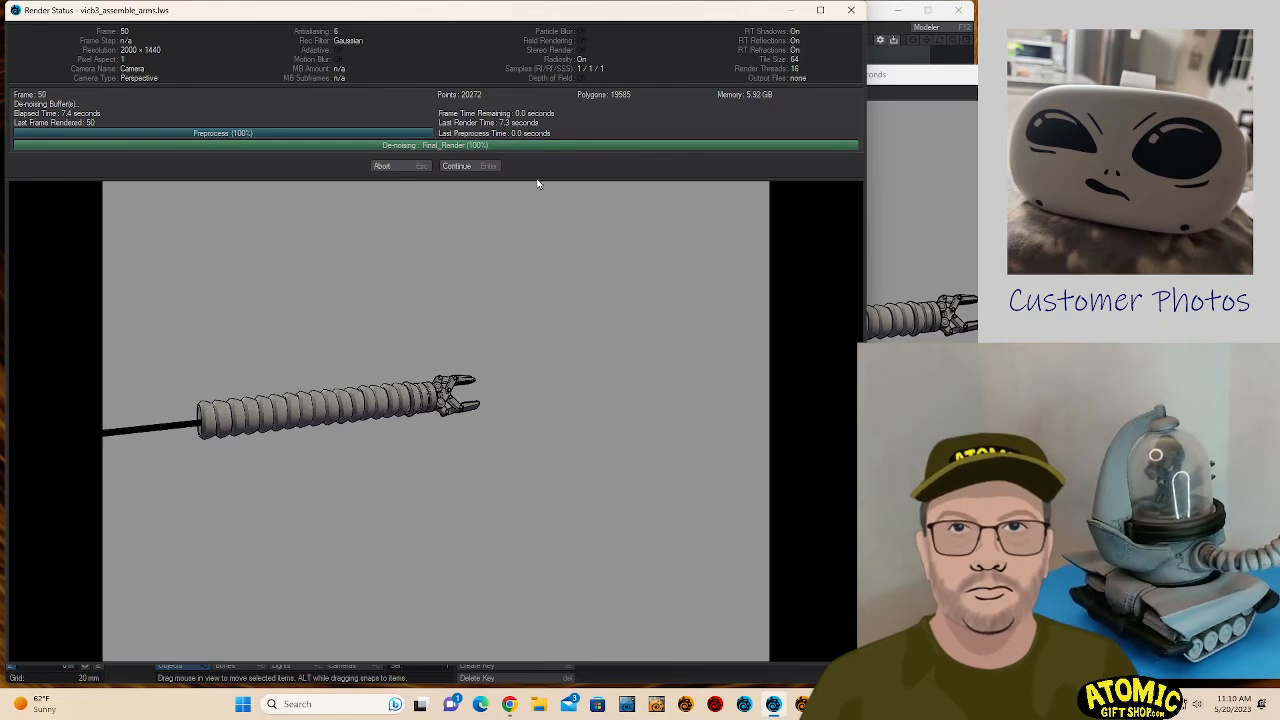
click(462, 167)
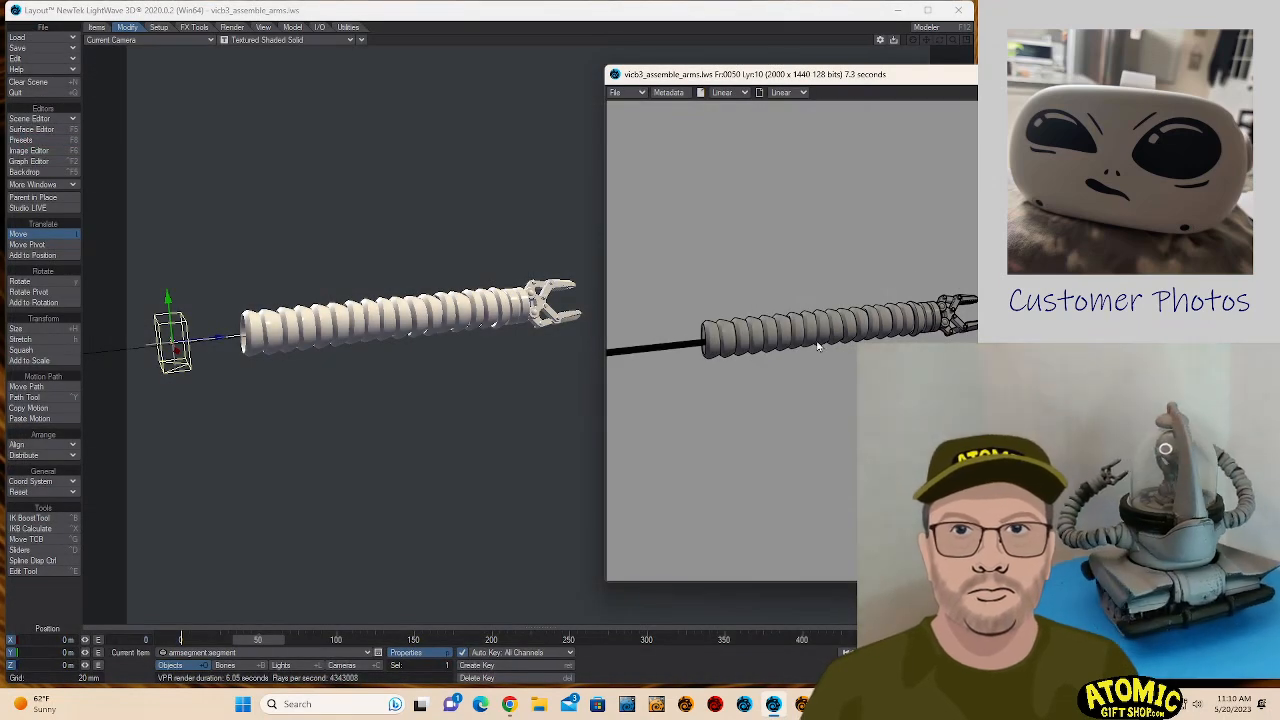
- Save the new render as a 32-bit PNG named arm8.png in the Images folder
drag(943, 84, 698, 118)
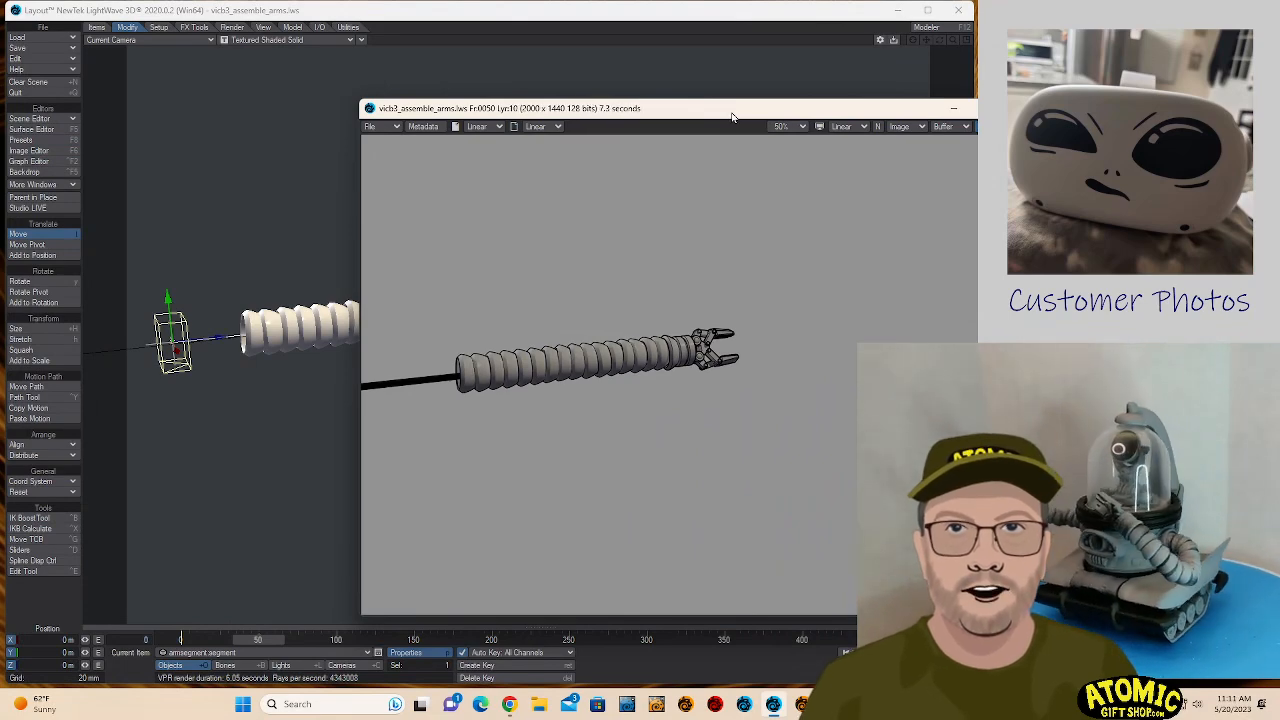
click(381, 130)
mouse_move(381, 126)
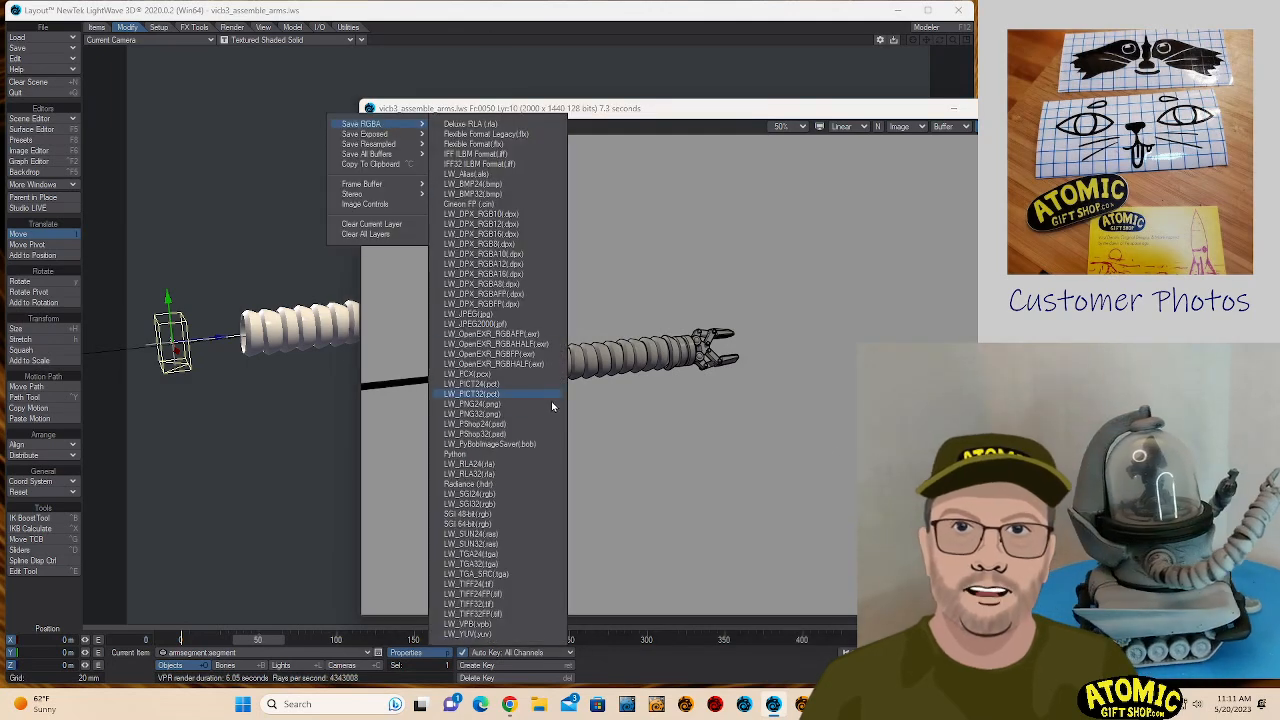
click(524, 415)
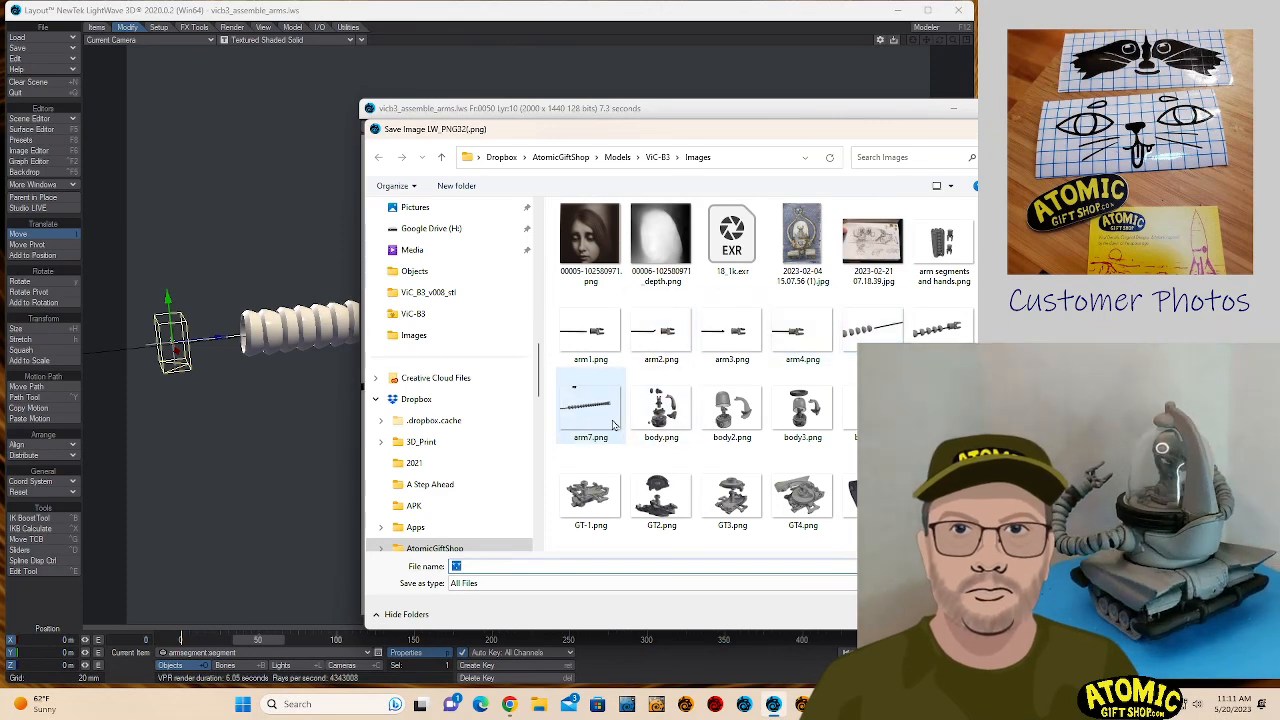
click(610, 422)
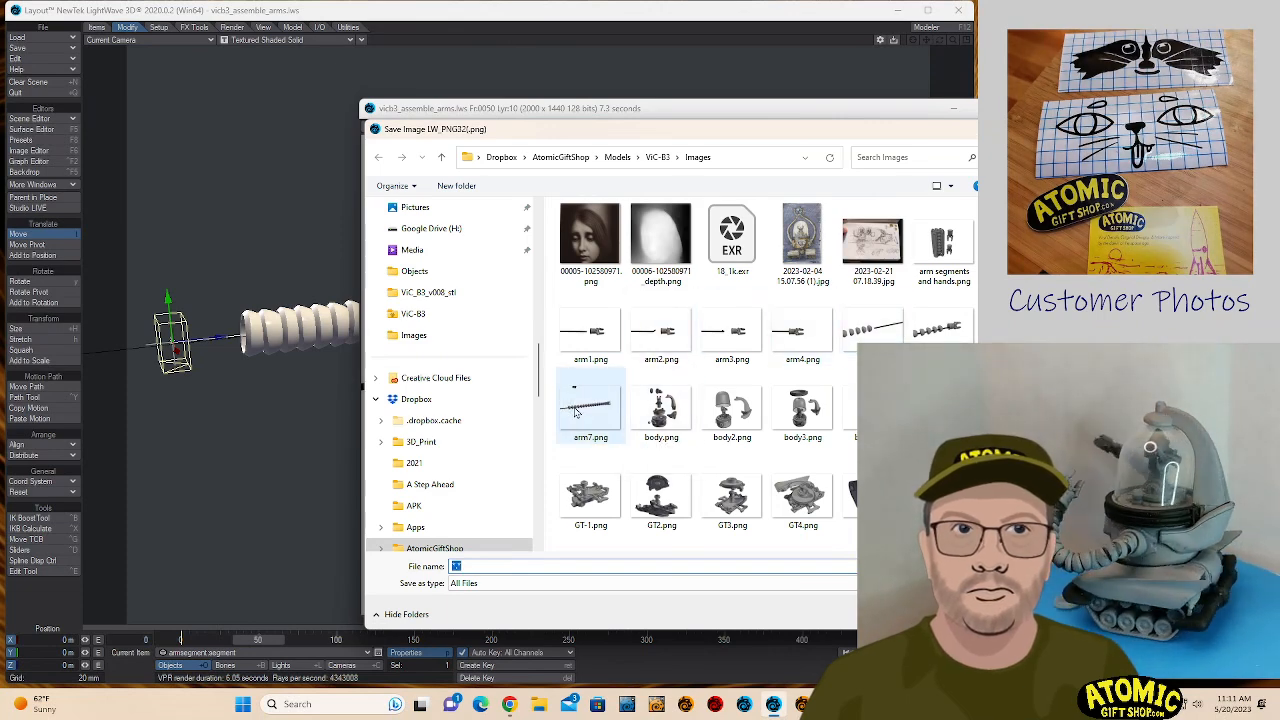
click(470, 570)
key(BackSpace)
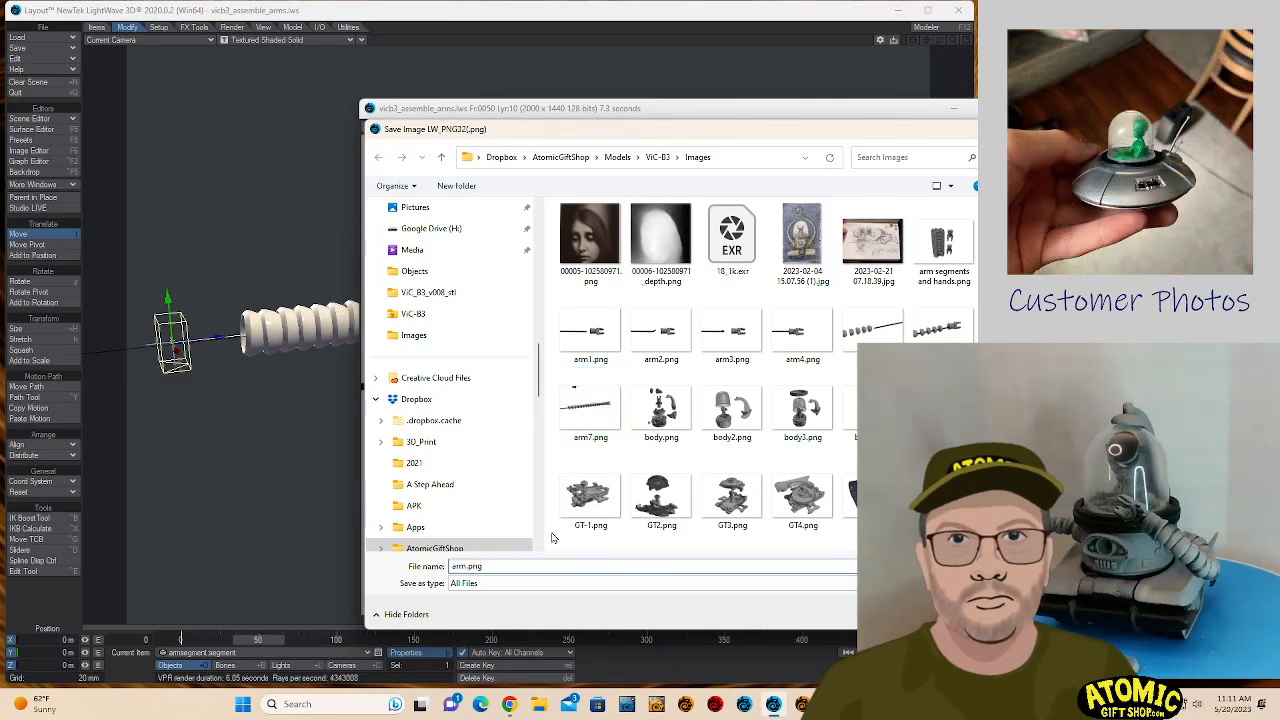
text(8)
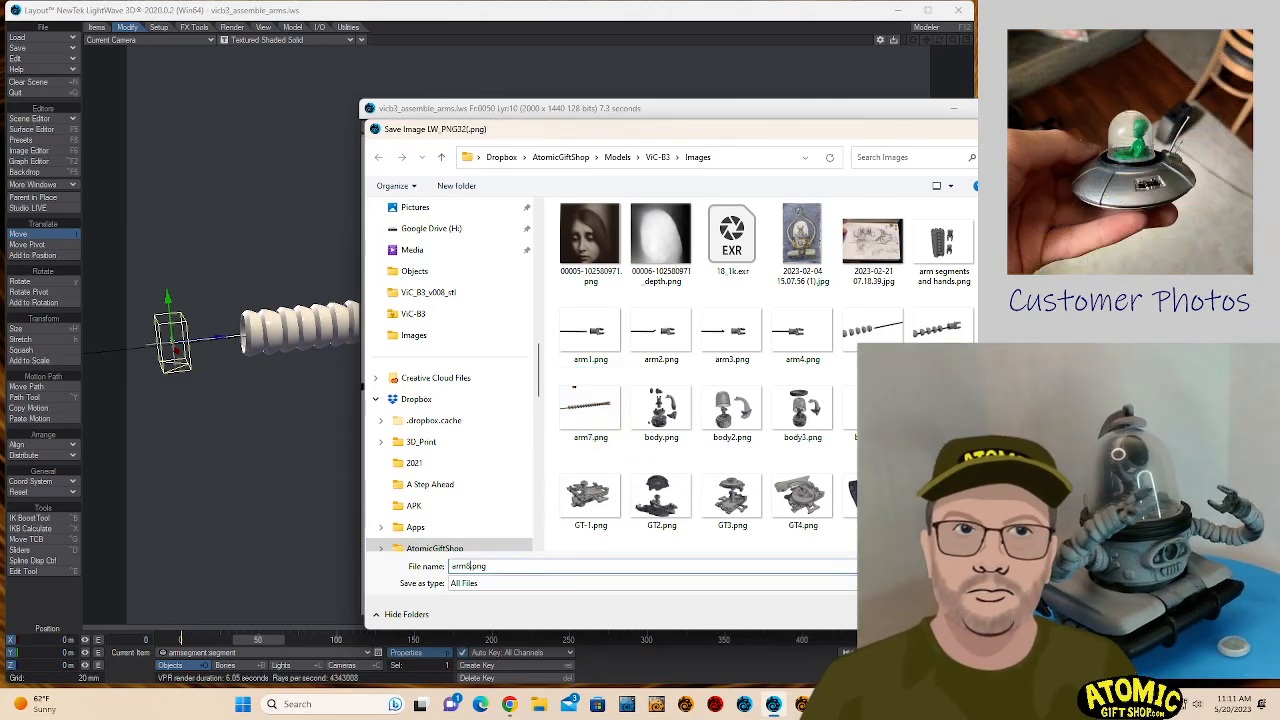
key(Return)
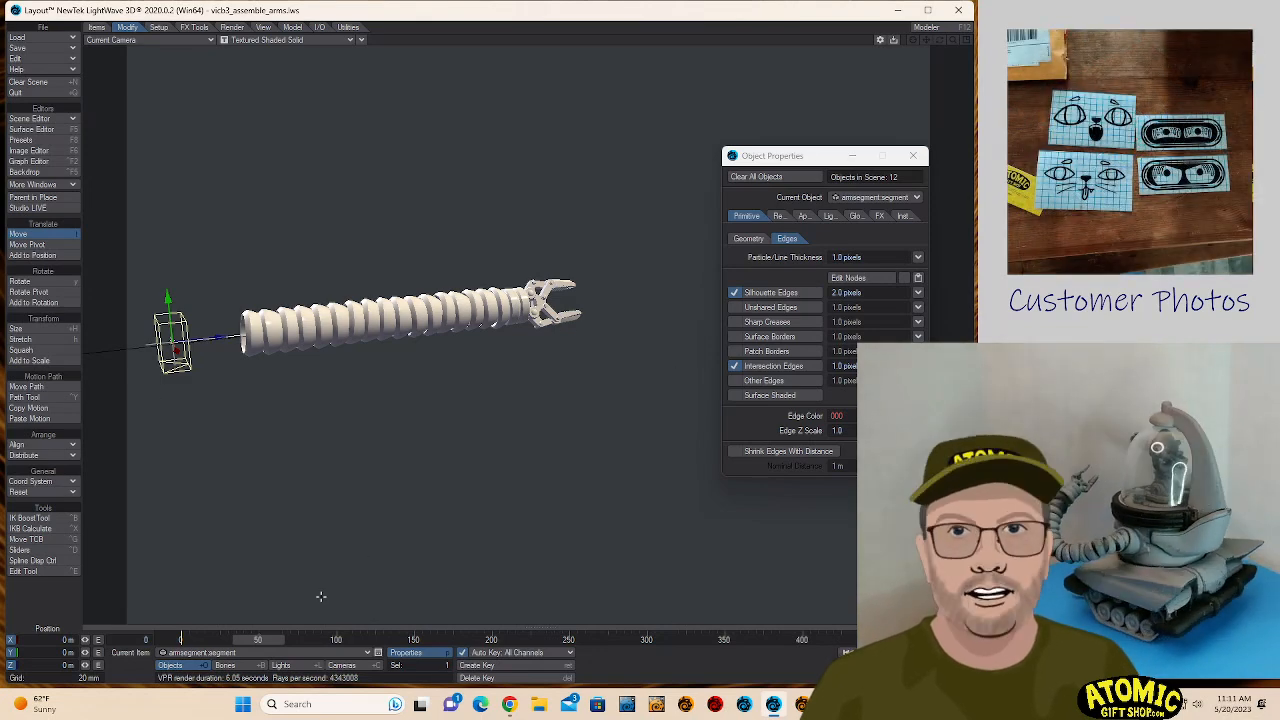
- Go to frame 51, select all the arm items, and create motion keys for their assembled pose at frame 0
mouse_move(257, 641)
mouse_down()
mouse_move(188, 641)
mouse_move(300, 641)
mouse_move(240, 641)
mouse_move(257, 641)
mouse_up()
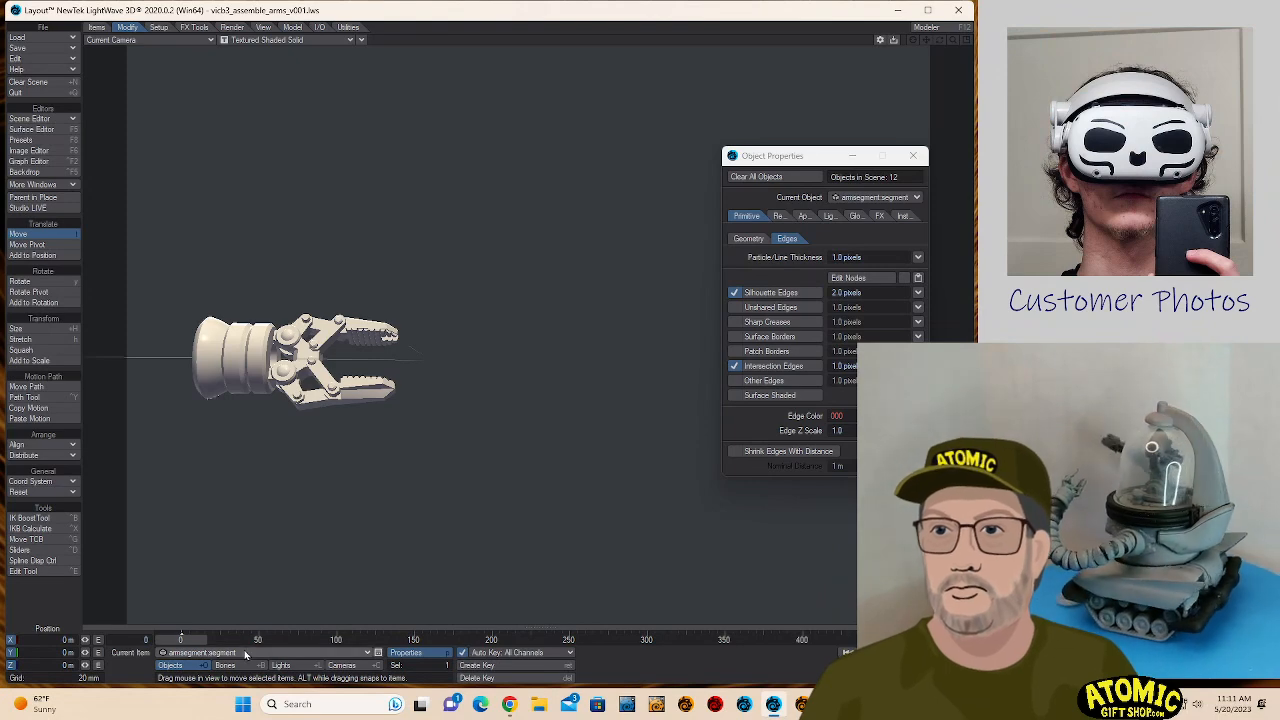
drag(182, 640, 260, 640)
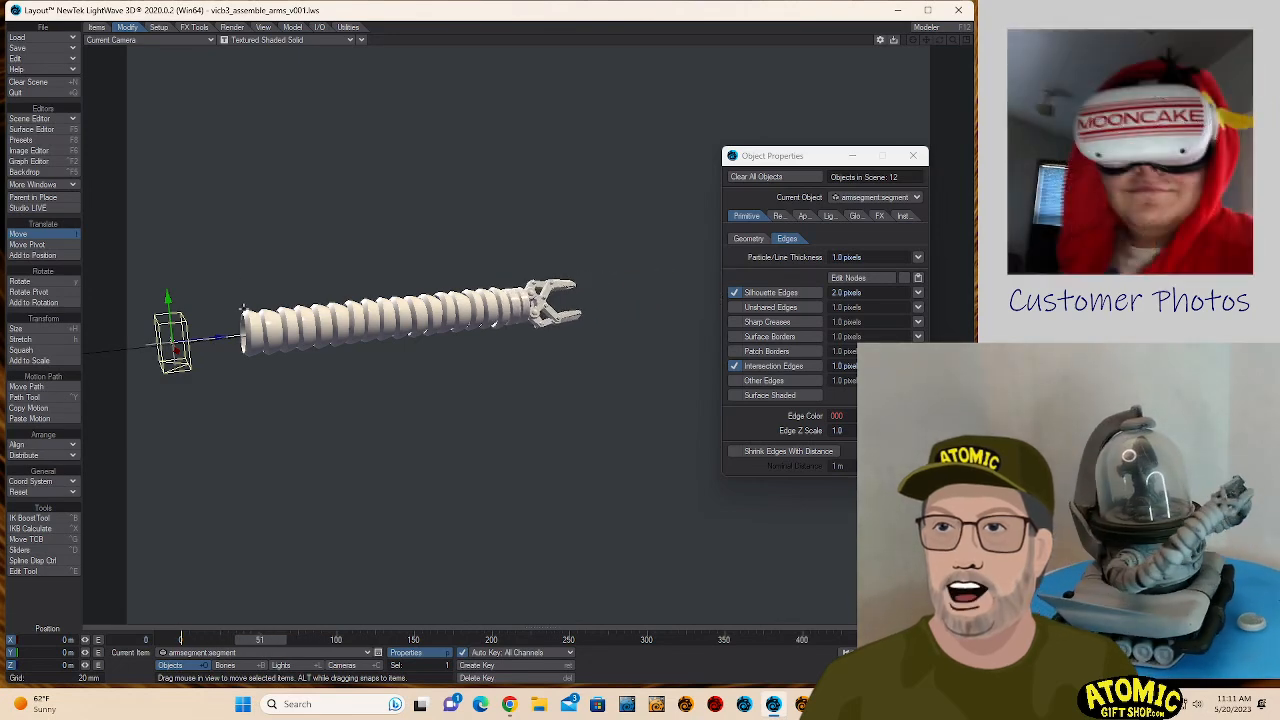
drag(216, 226, 648, 402)
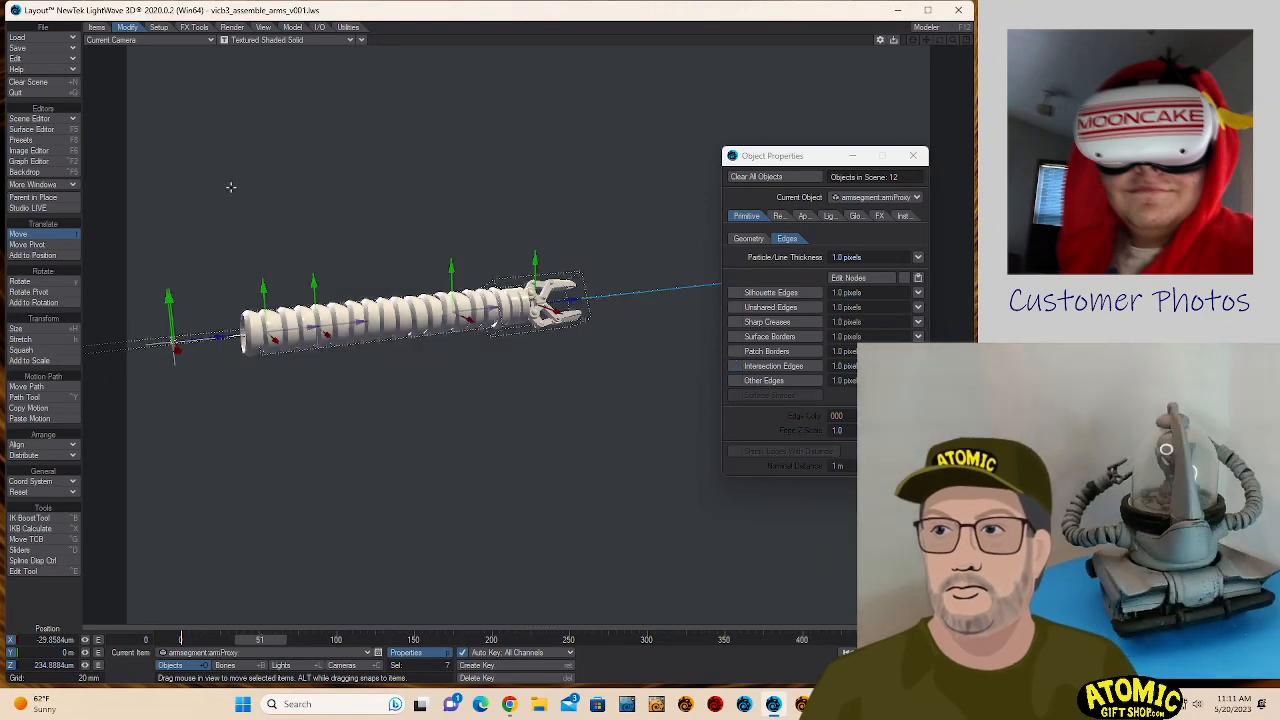
key(Return)
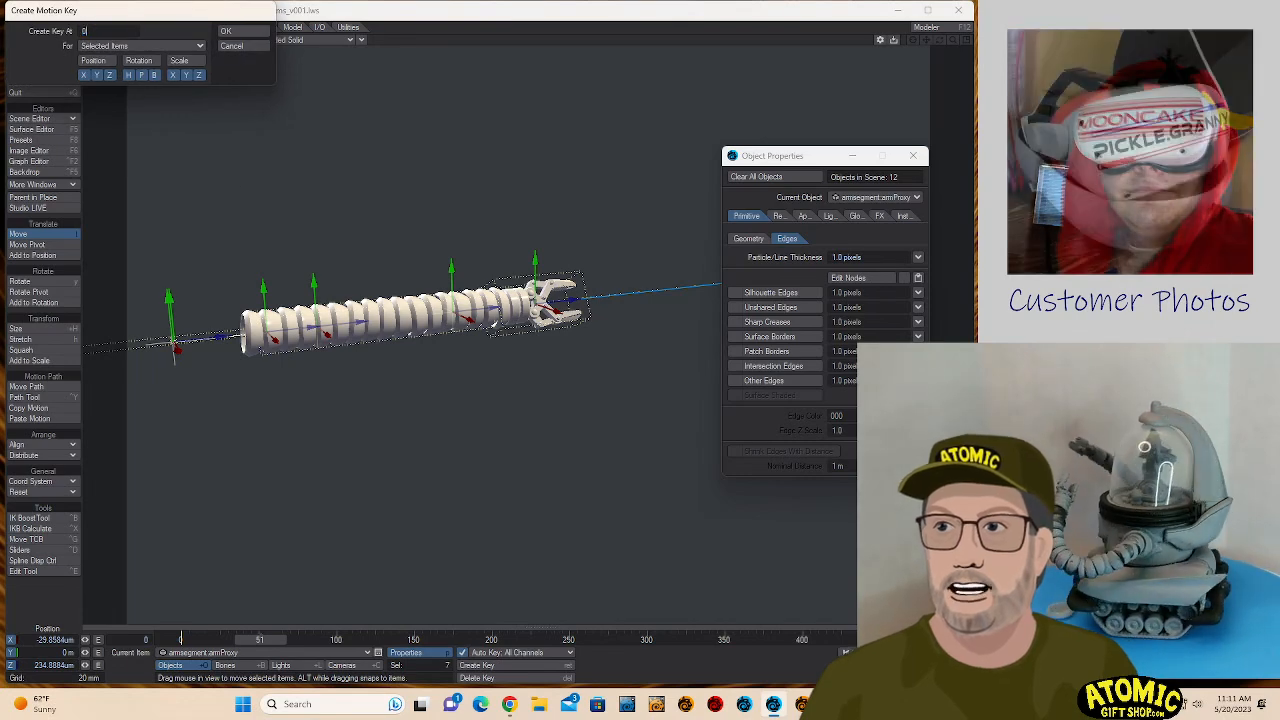
key(Return)
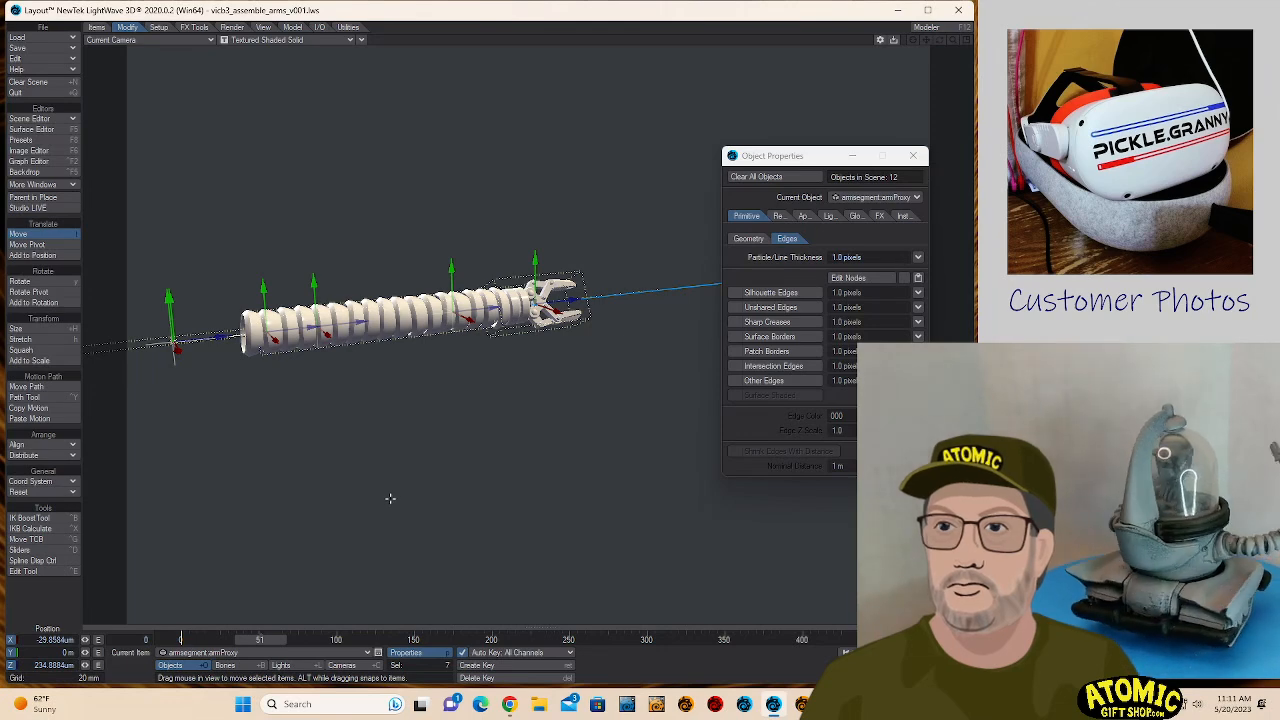
- Select armsegment.polystack and switch the viewport to the Top view with the whole arm in frame
click(165, 336)
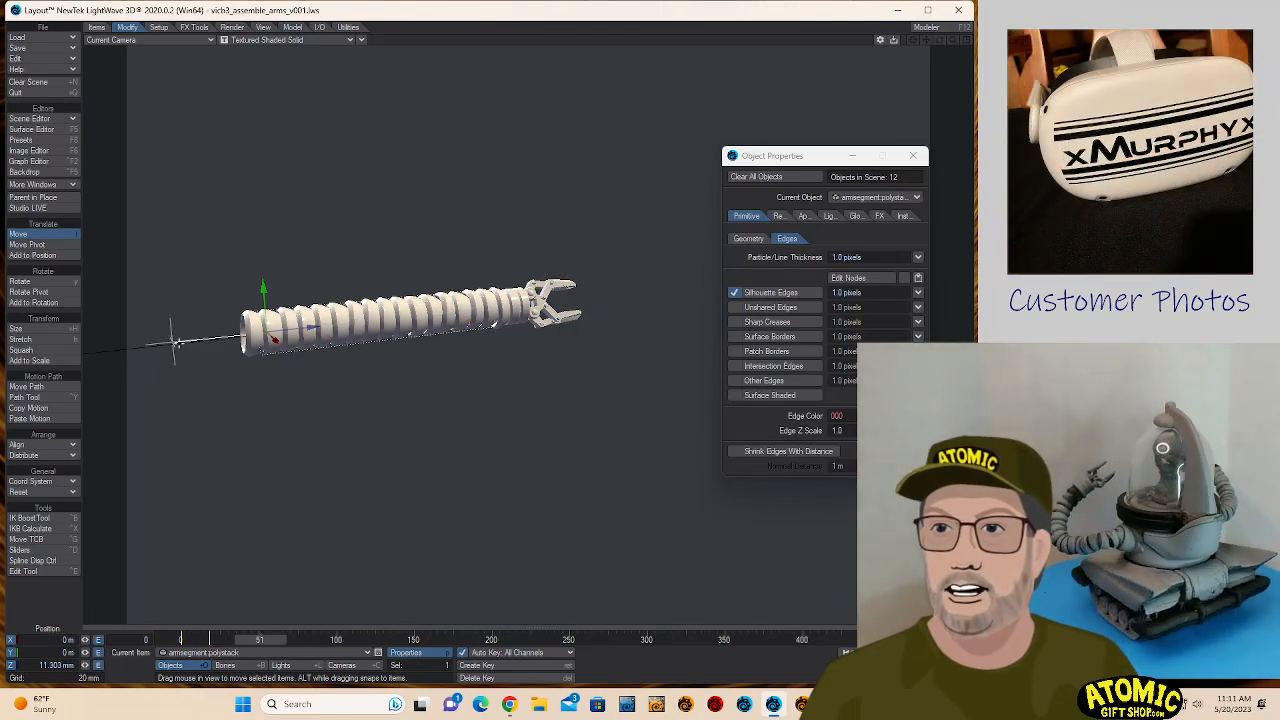
click(246, 653)
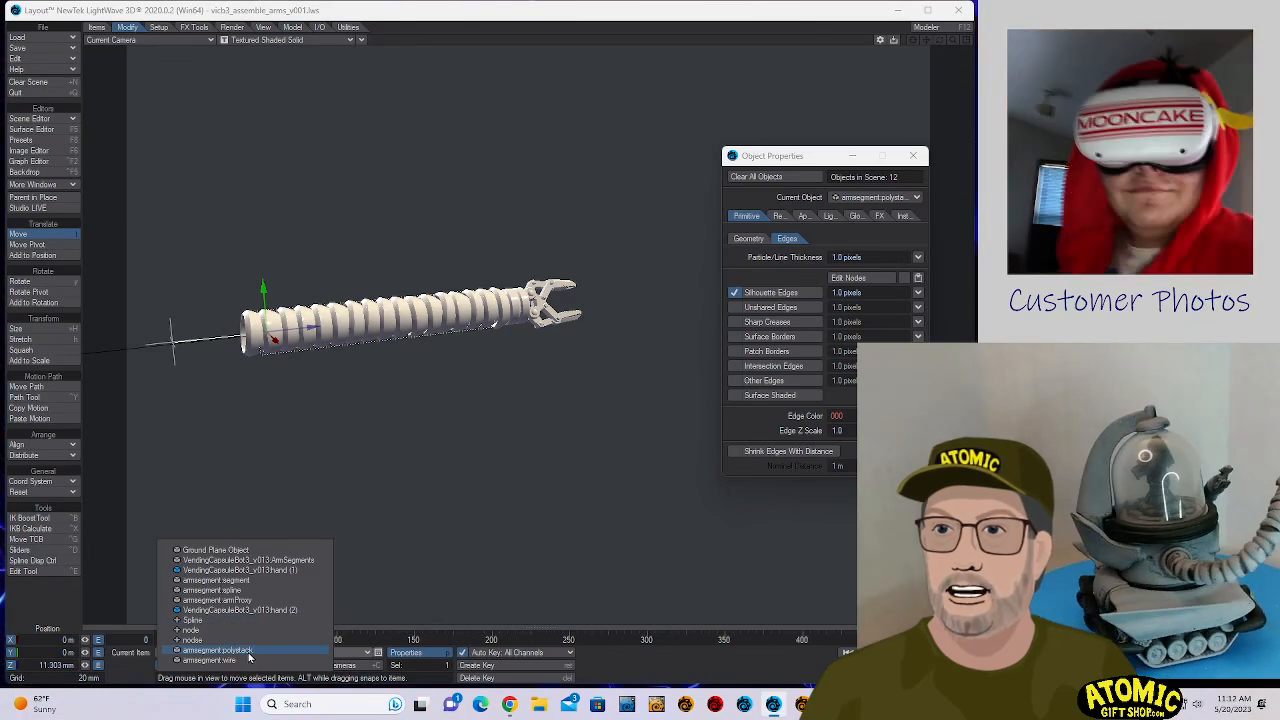
click(249, 654)
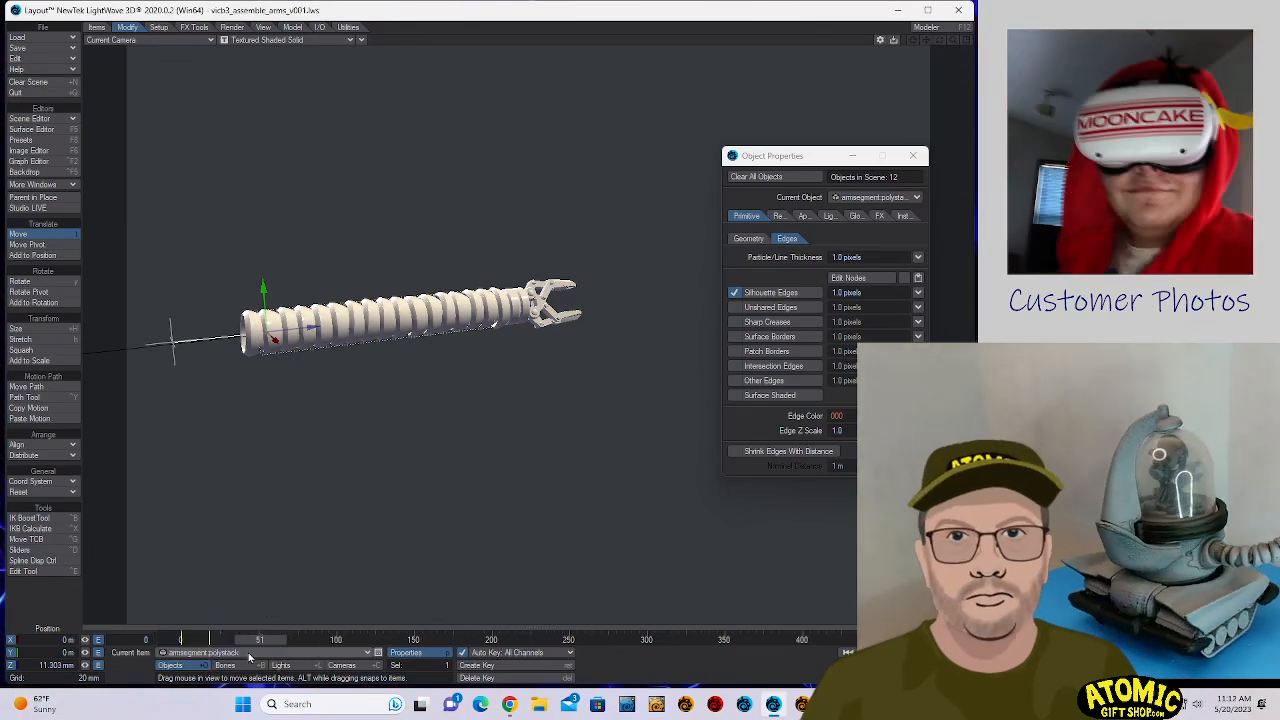
click(112, 44)
click(288, 40)
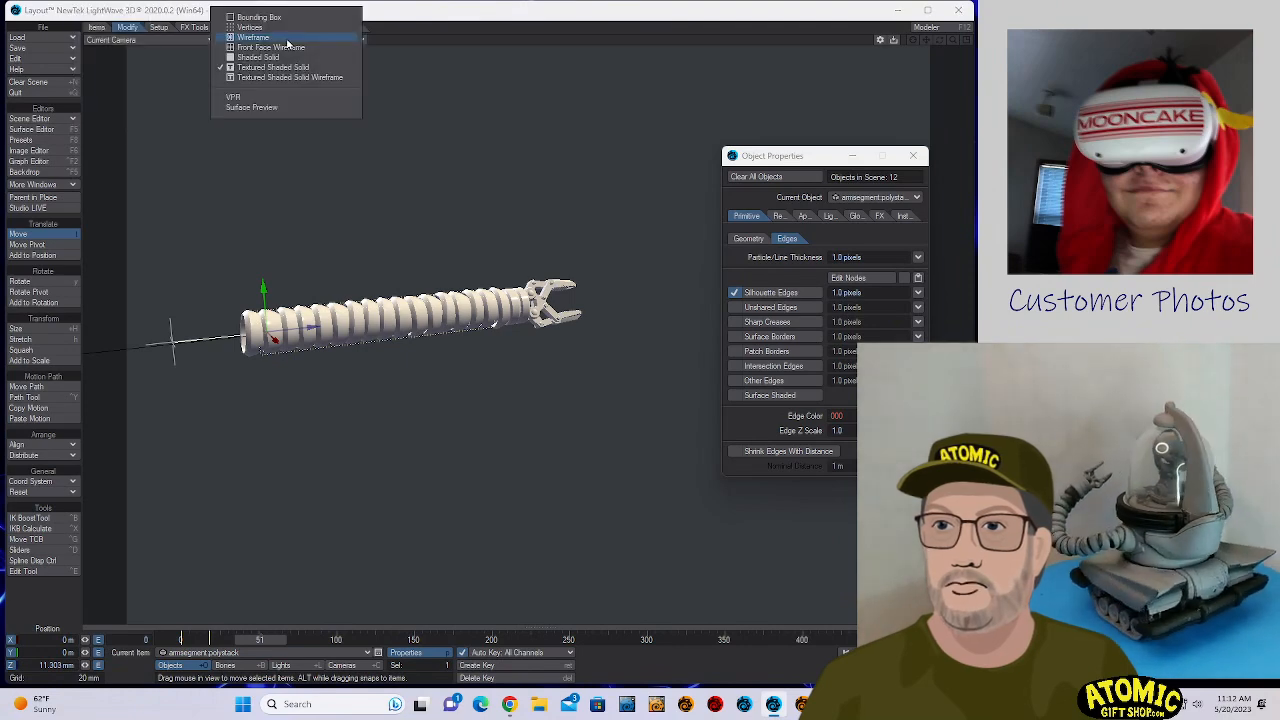
click(169, 42)
click(169, 42)
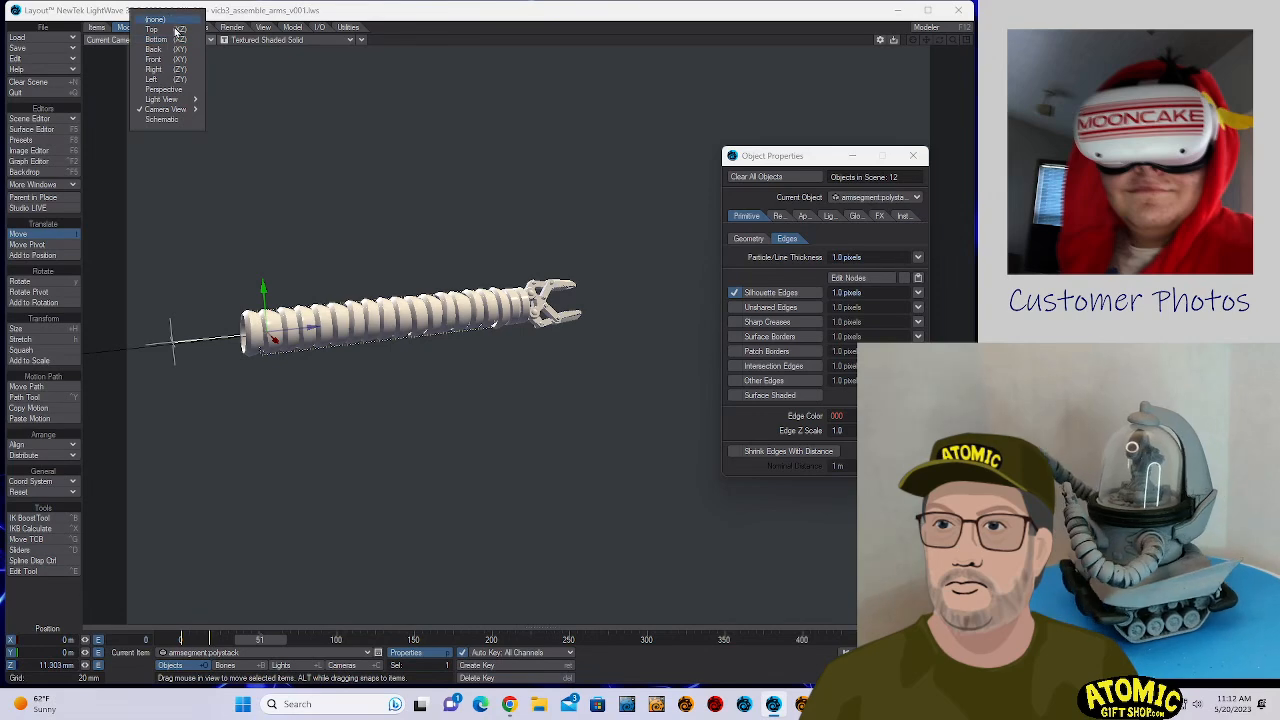
click(175, 31)
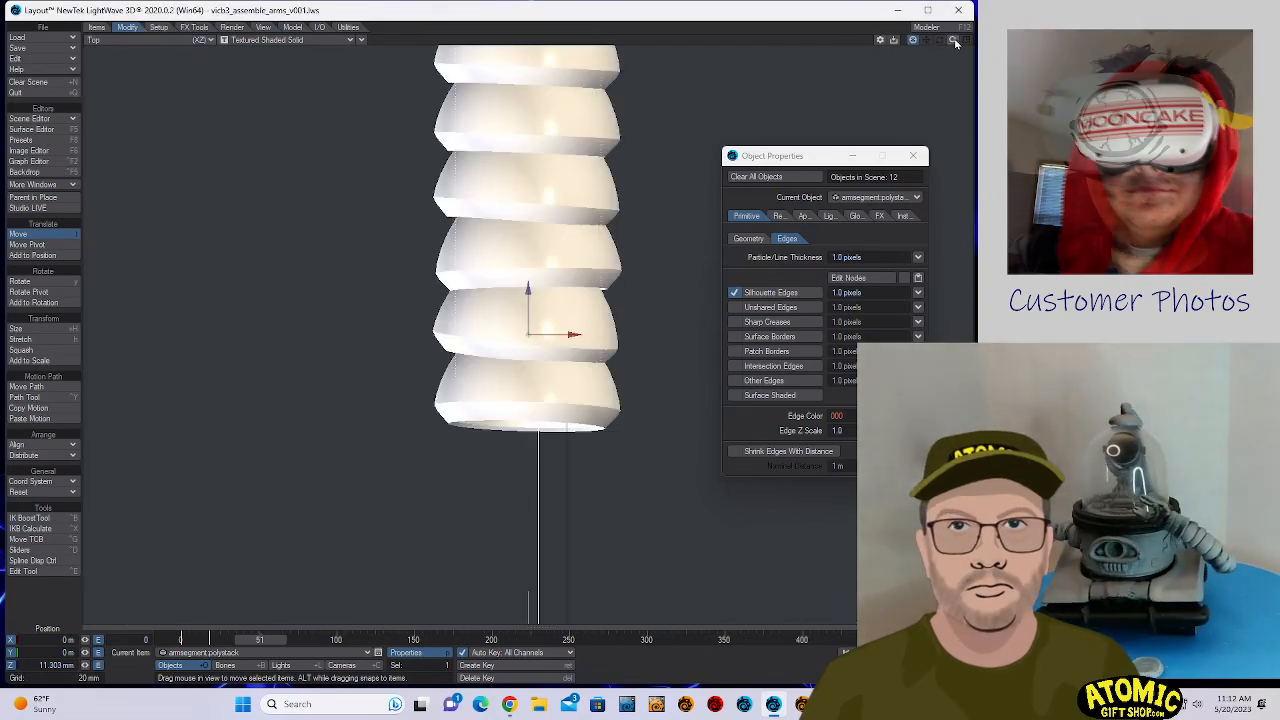
drag(953, 40, 920, 155)
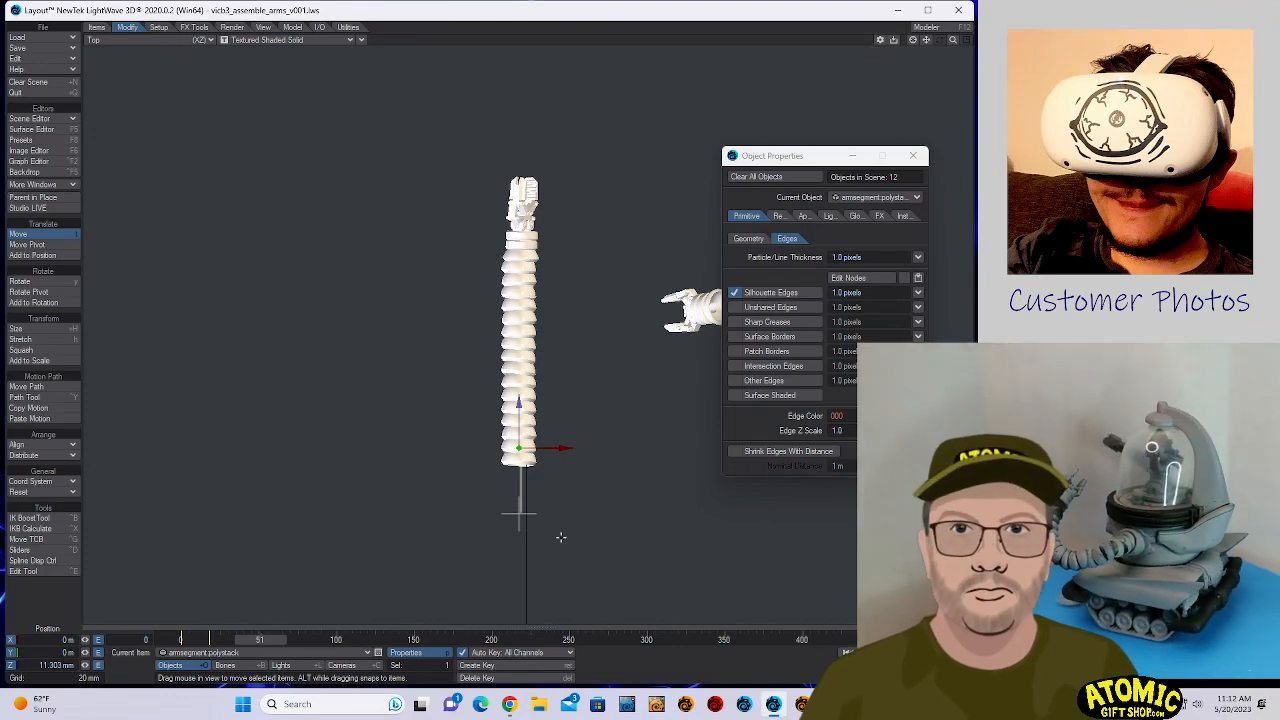
- Move armsegment.wire to about X 0.31 mm, Z -70.8 mm so it lines up with the arm's centre axis
click(527, 484)
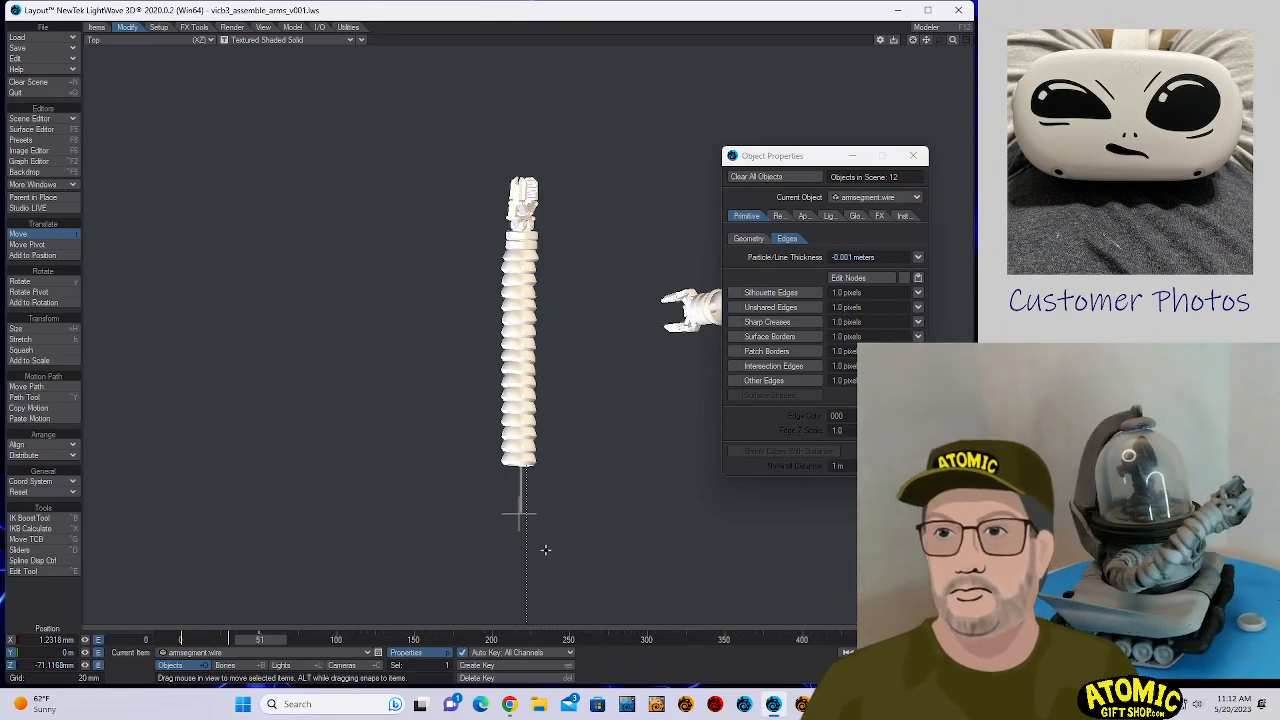
drag(545, 550, 549, 543)
drag(650, 518, 646, 514)
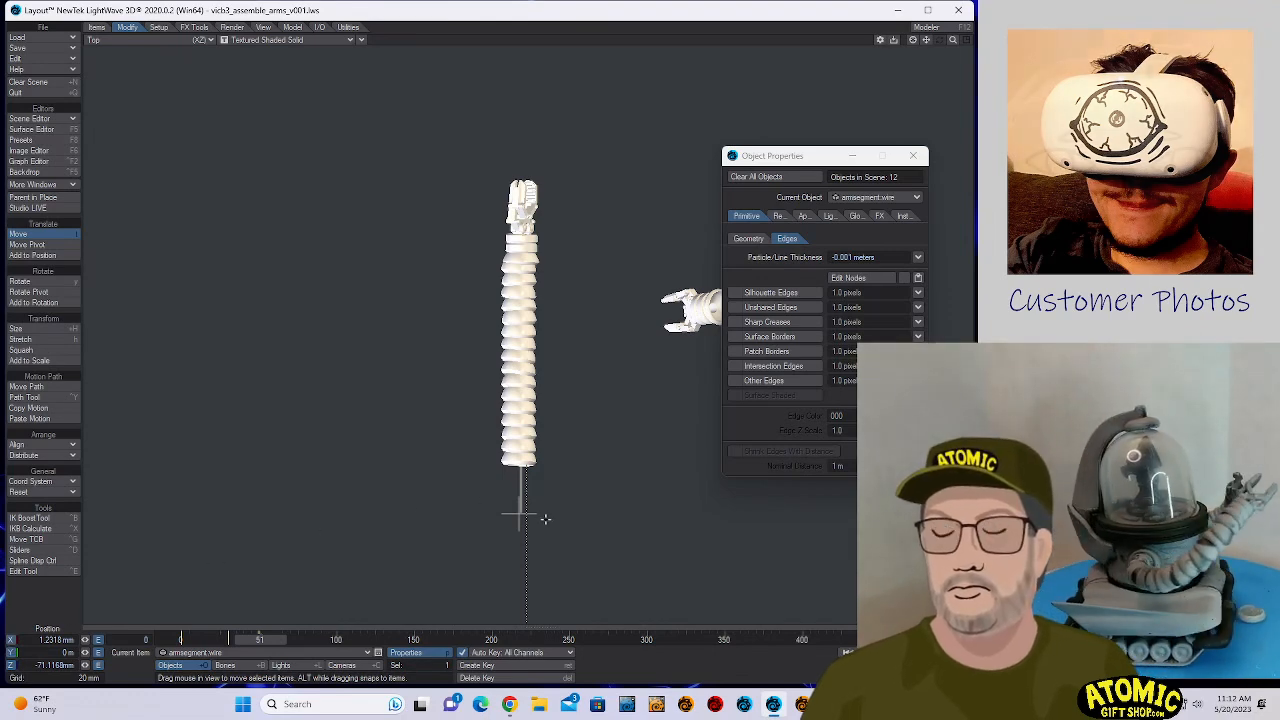
drag(545, 519, 545, 519)
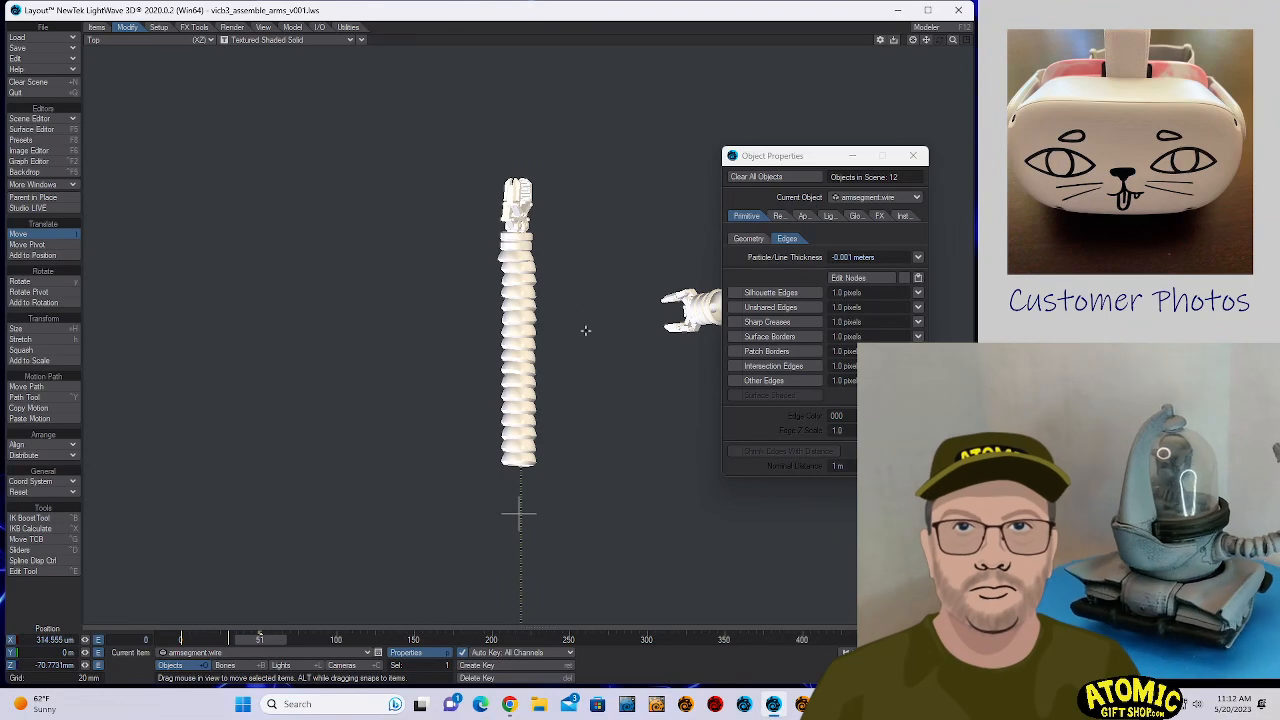
- Rotate VendingCapsuleBot3_v013:hand (2) at the end of the arm to about H 66°, P -10°, B 3°
click(519, 207)
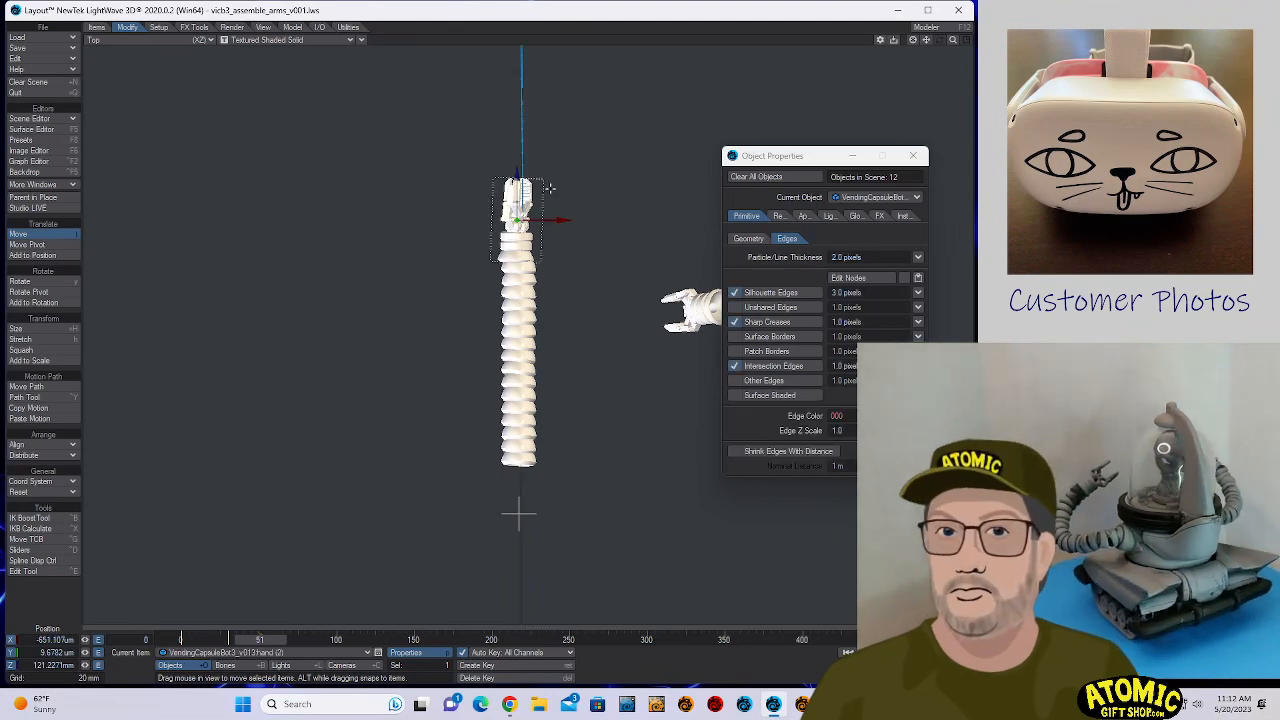
key(y)
drag(550, 222, 556, 200)
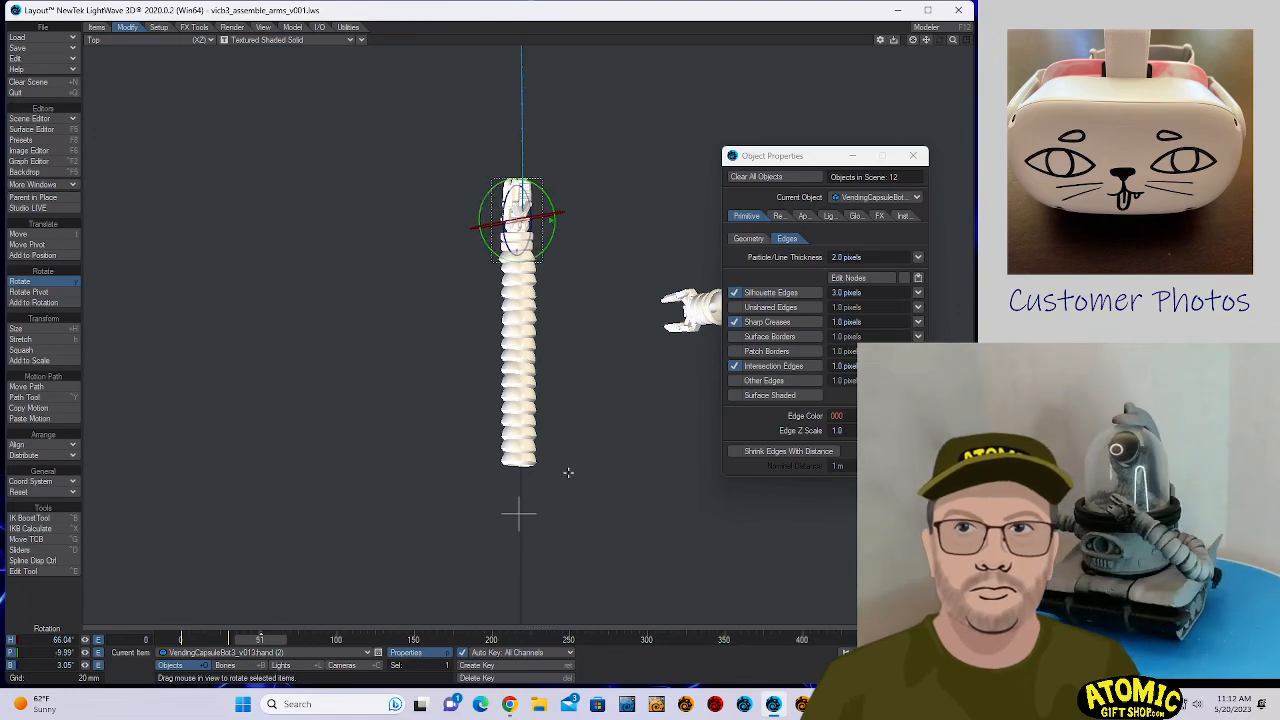
- Reselect armsegment.wire and create a motion key for its aligned pose at frame 0
click(519, 512)
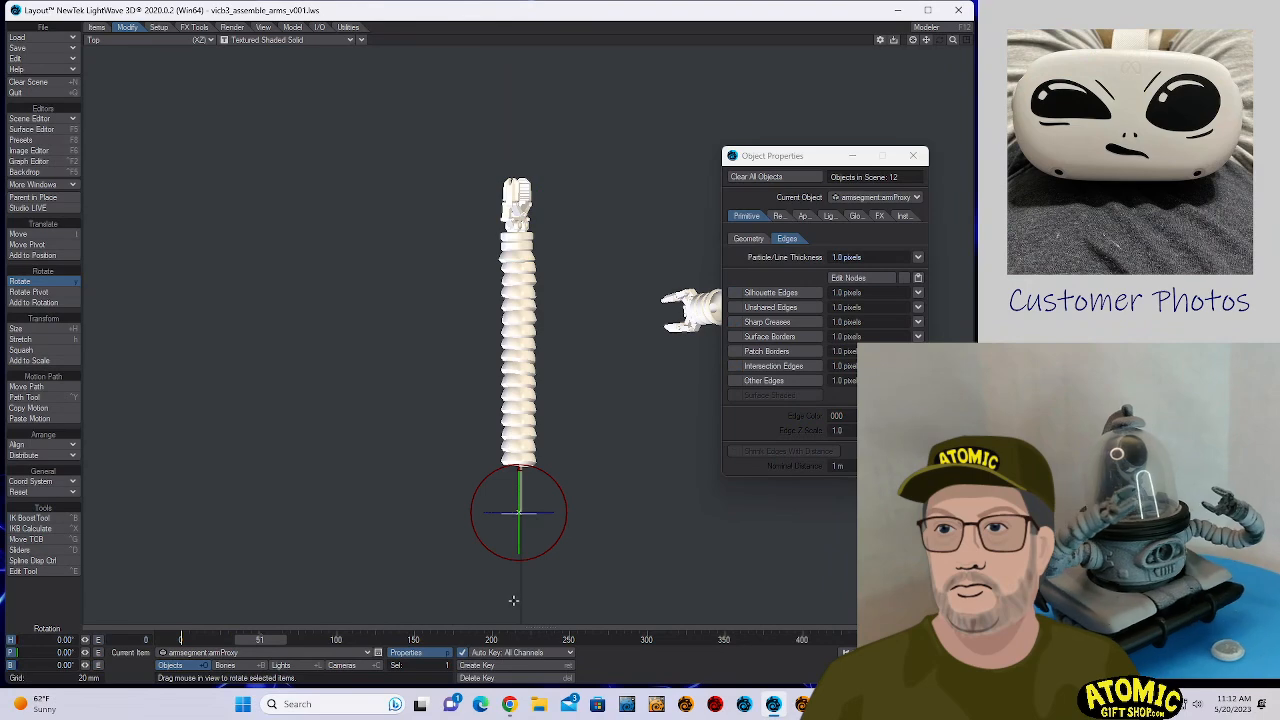
click(518, 607)
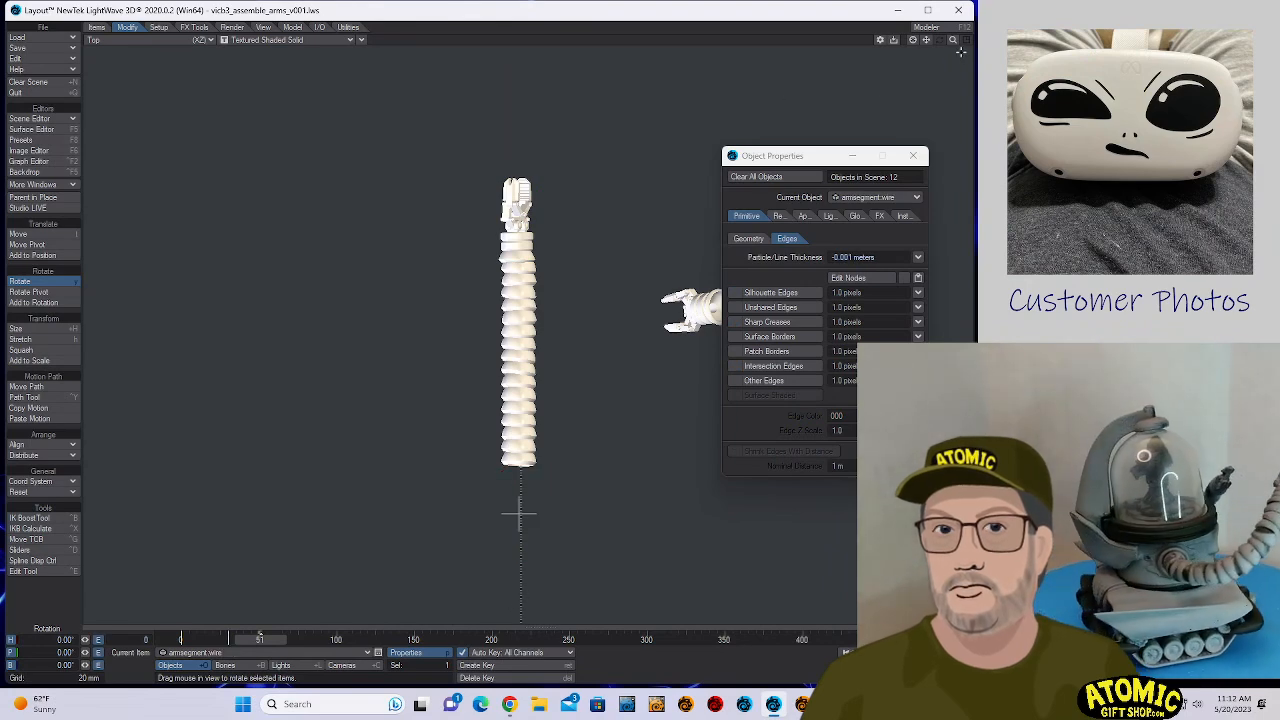
drag(953, 40, 914, 40)
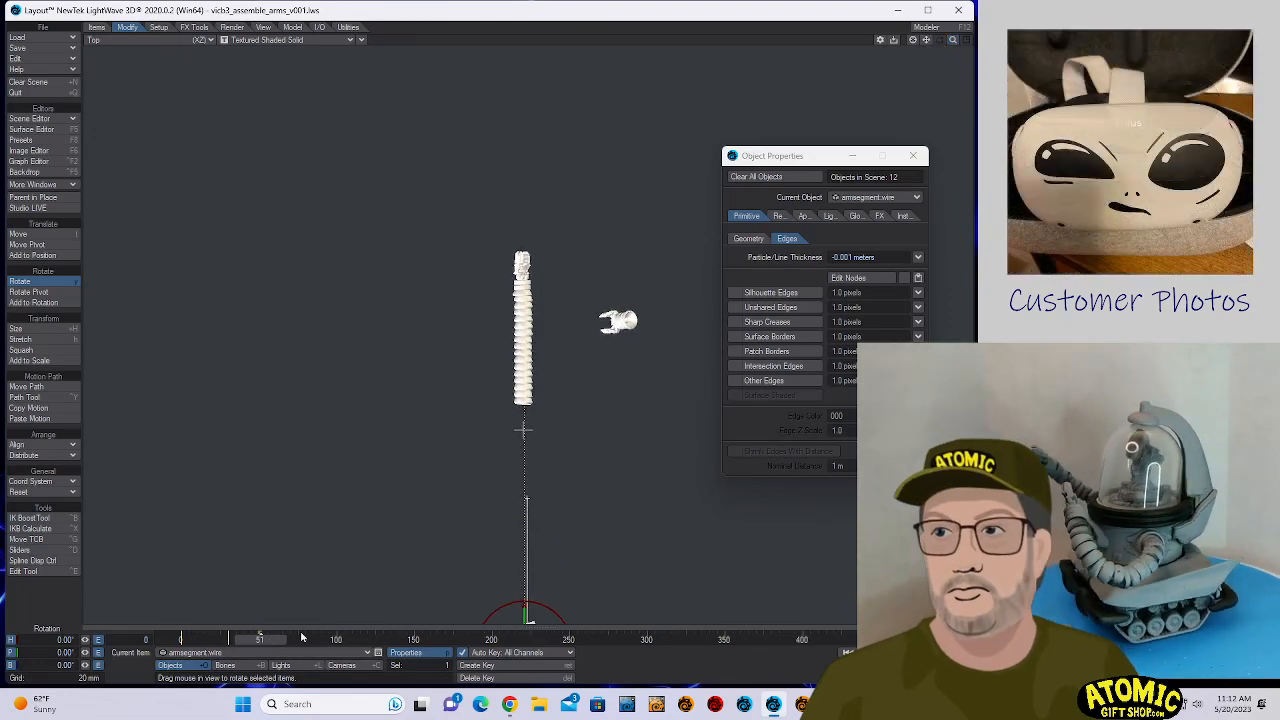
key(Return)
text(0)
key(Return)
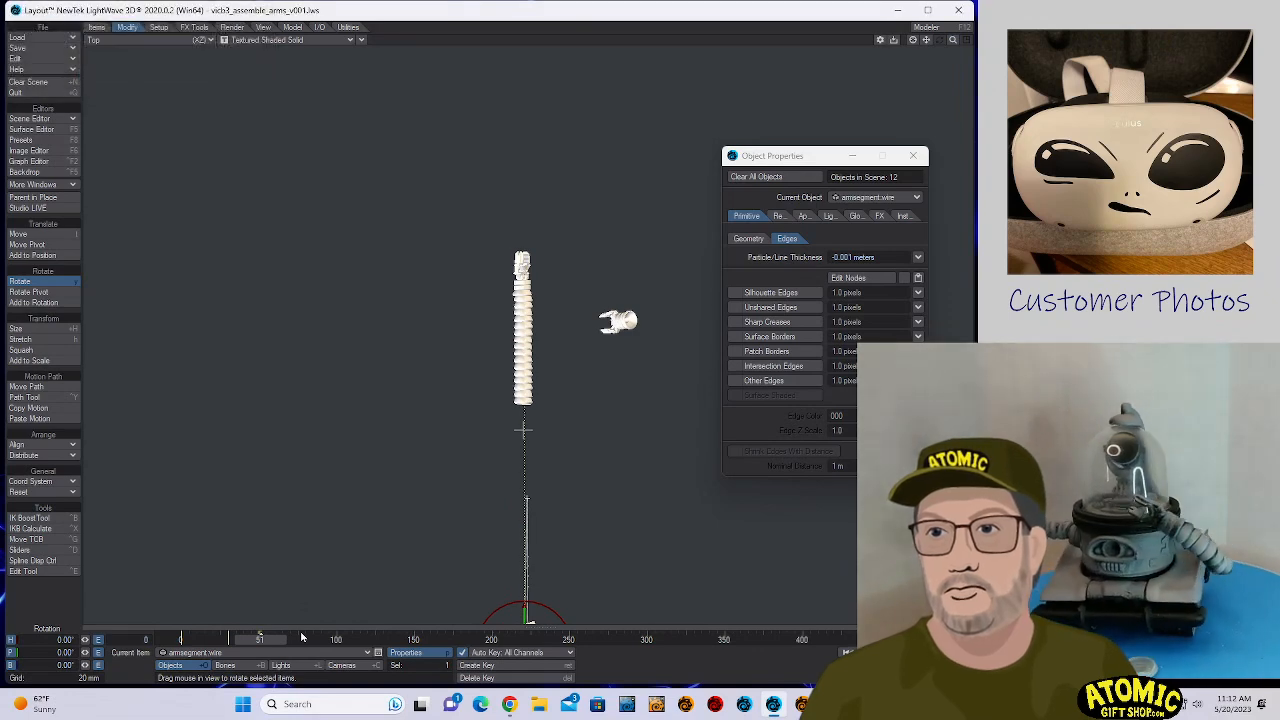
- Delete the wire's motion keys at frames 51 and 50 and go back to frame 0
key(Delete)
key(Return)
key(shift+Left)
key(Delete)
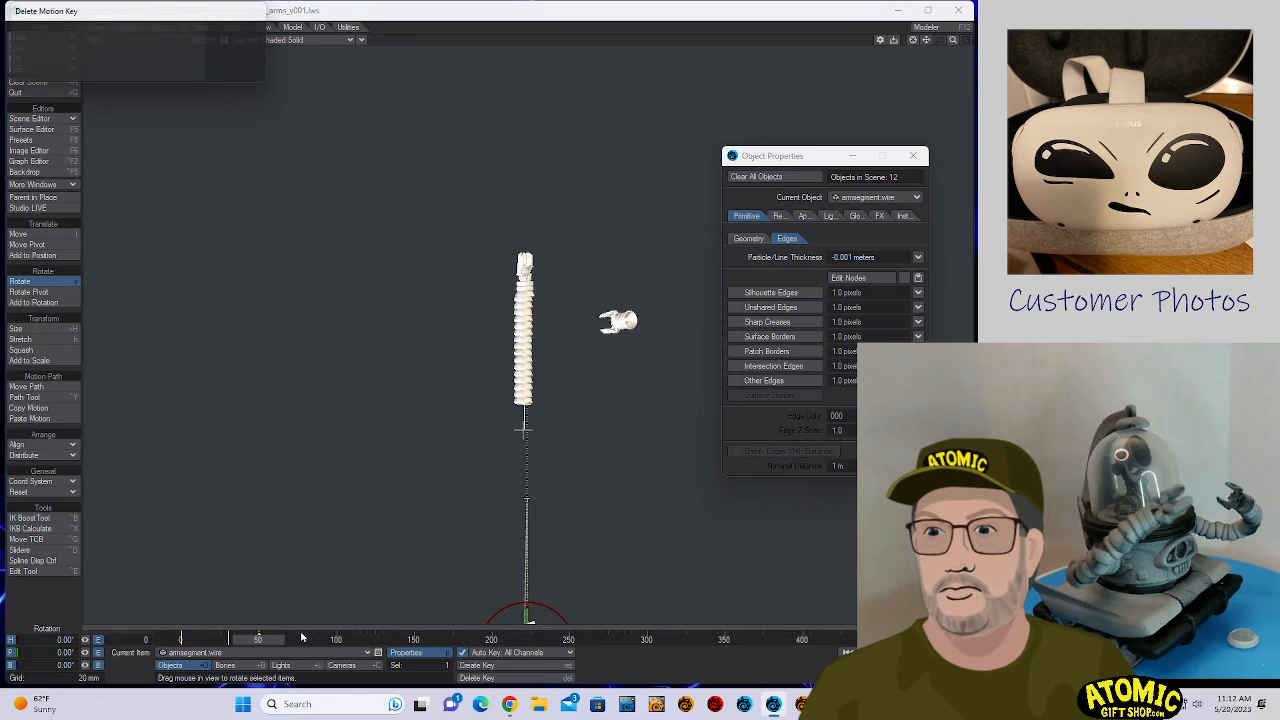
key(Return)
key(Delete)
key(Return)
key(shift+Left)
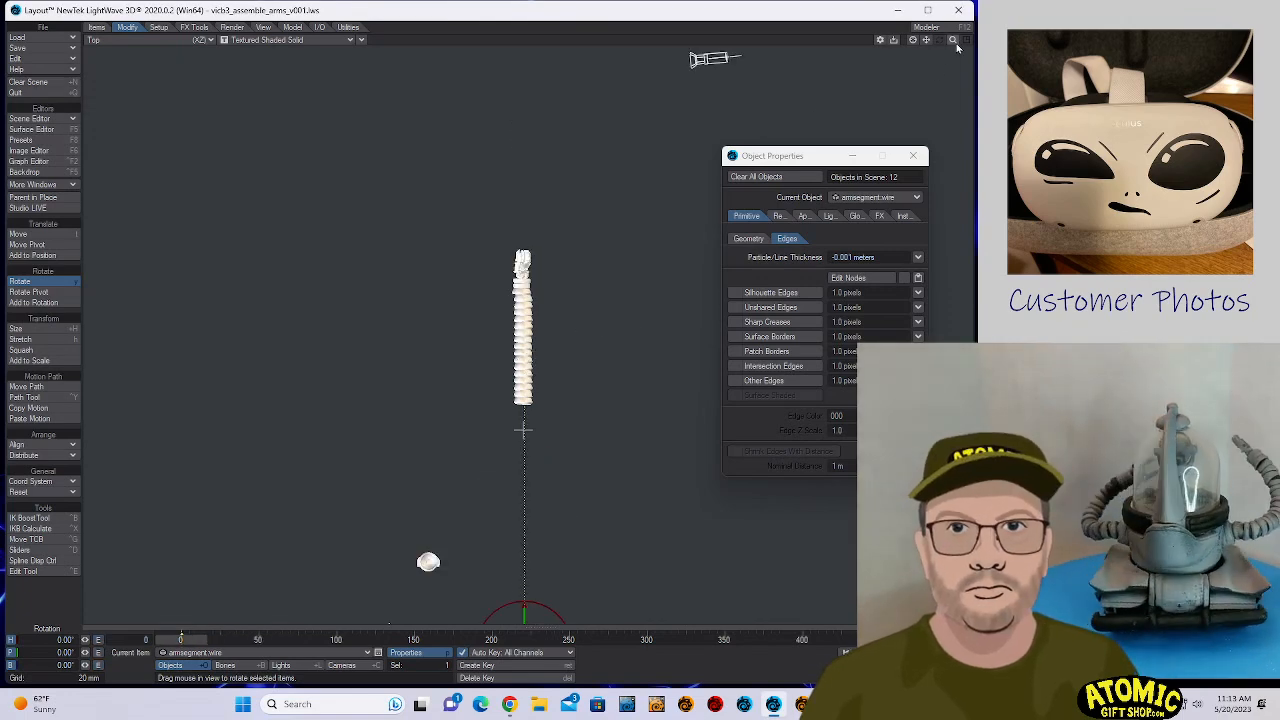
- Try a slight pitch rotation on armsegment.wire and reset its pitch to 0°
mouse_move(955, 42)
mouse_down()
mouse_move(926, 44)
mouse_move(938, 44)
mouse_up()
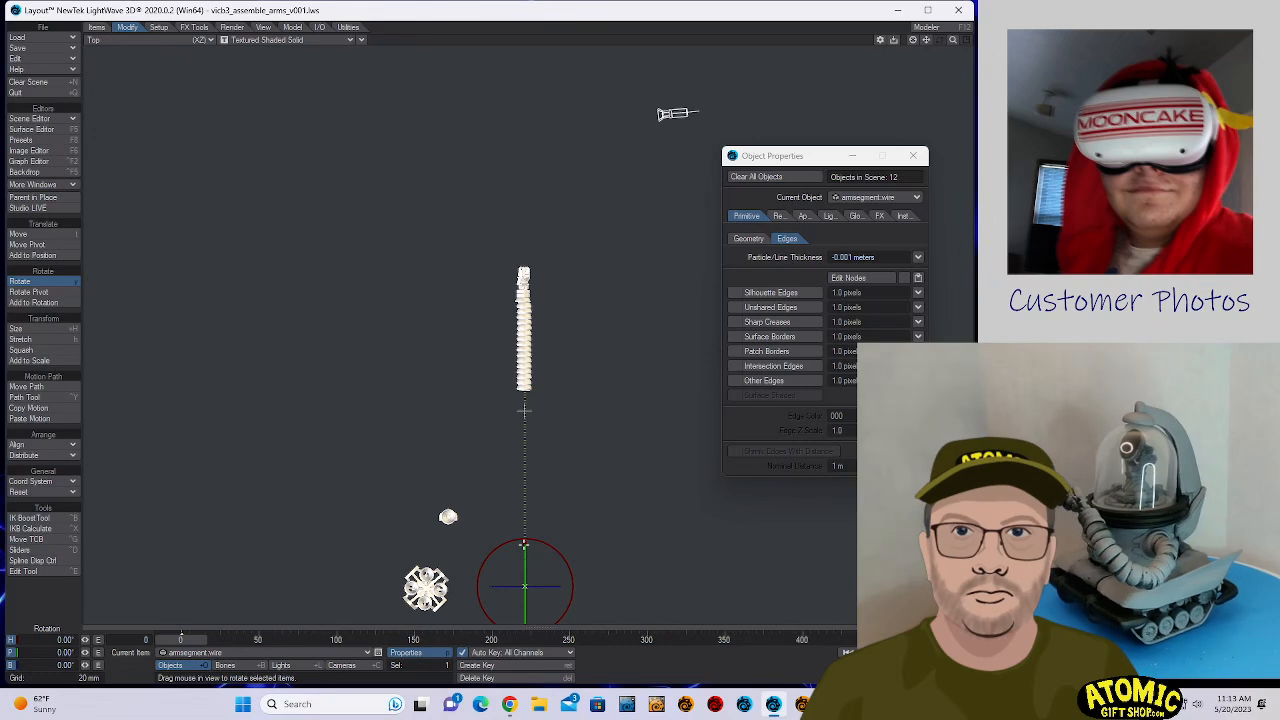
drag(523, 544, 523, 544)
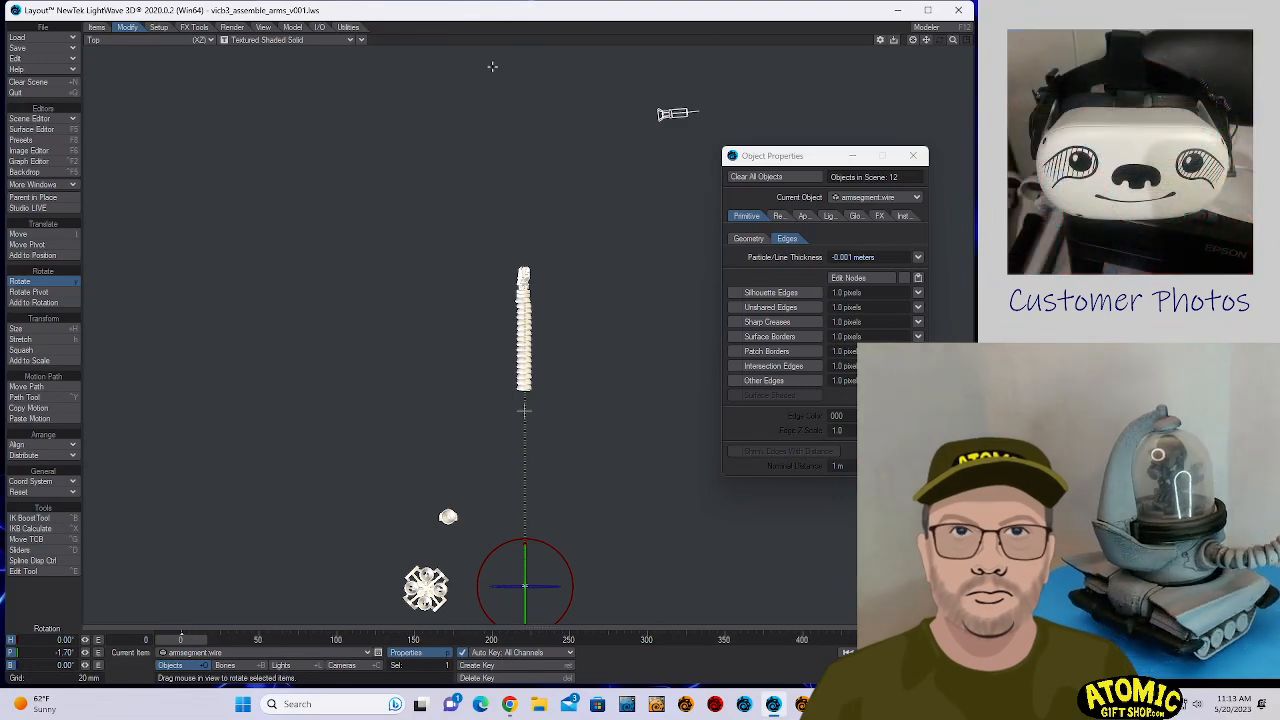
drag(952, 40, 962, 40)
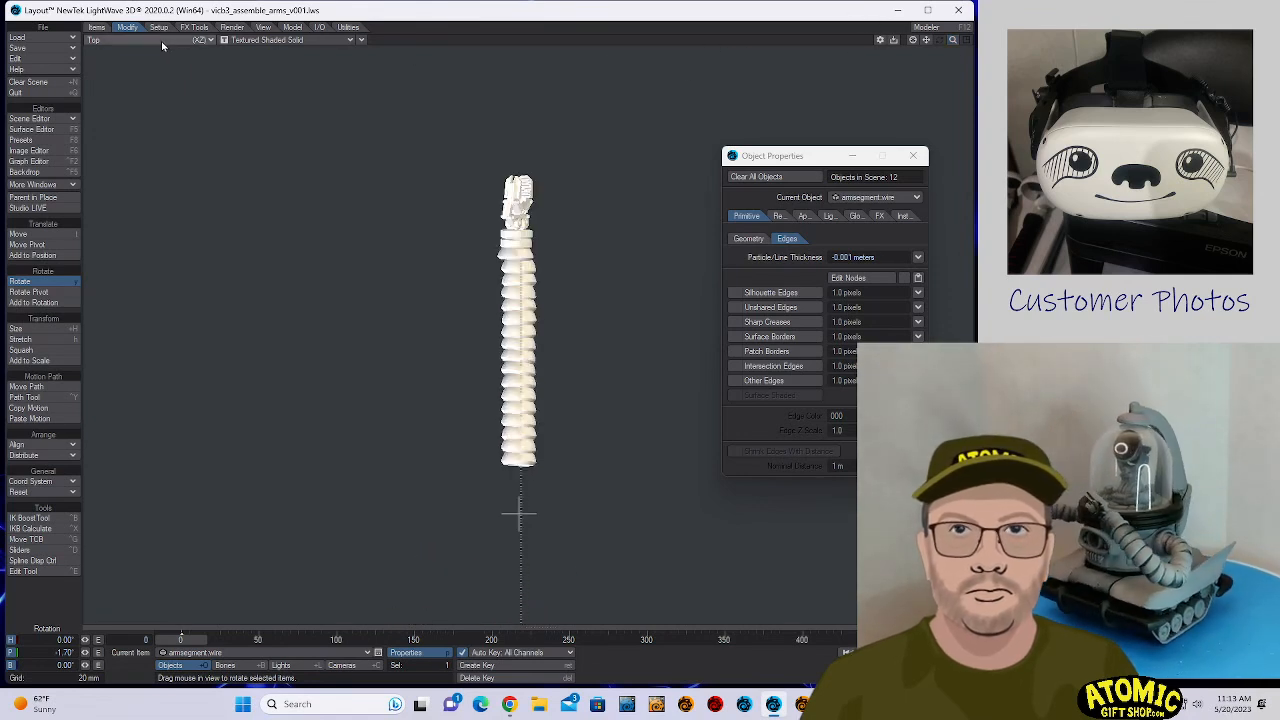
click(45, 652)
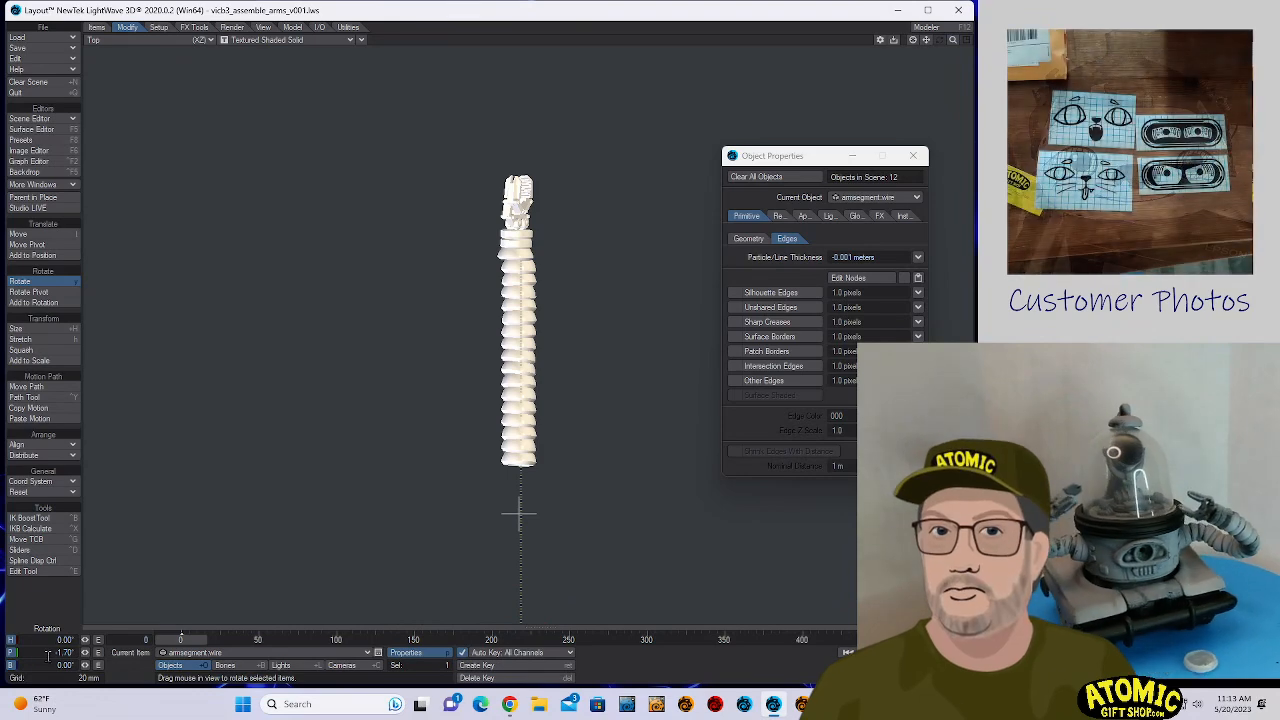
text(0)
key(Tab)
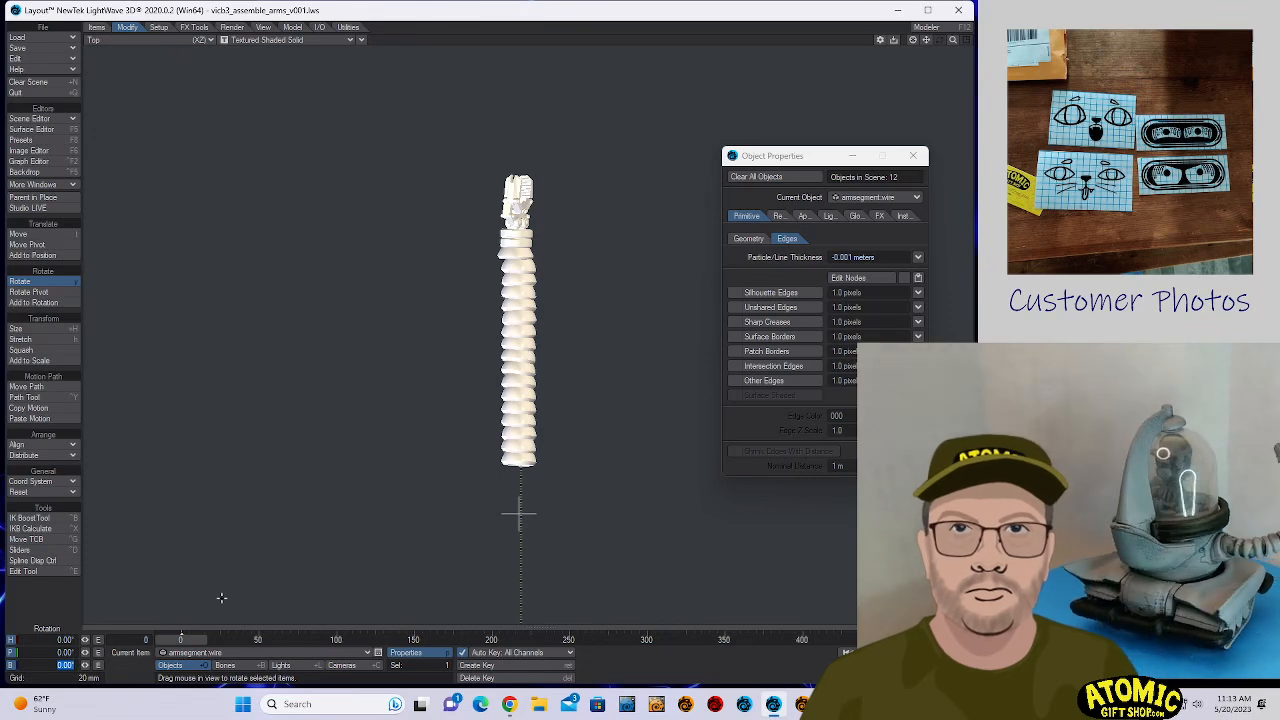
key(Return)
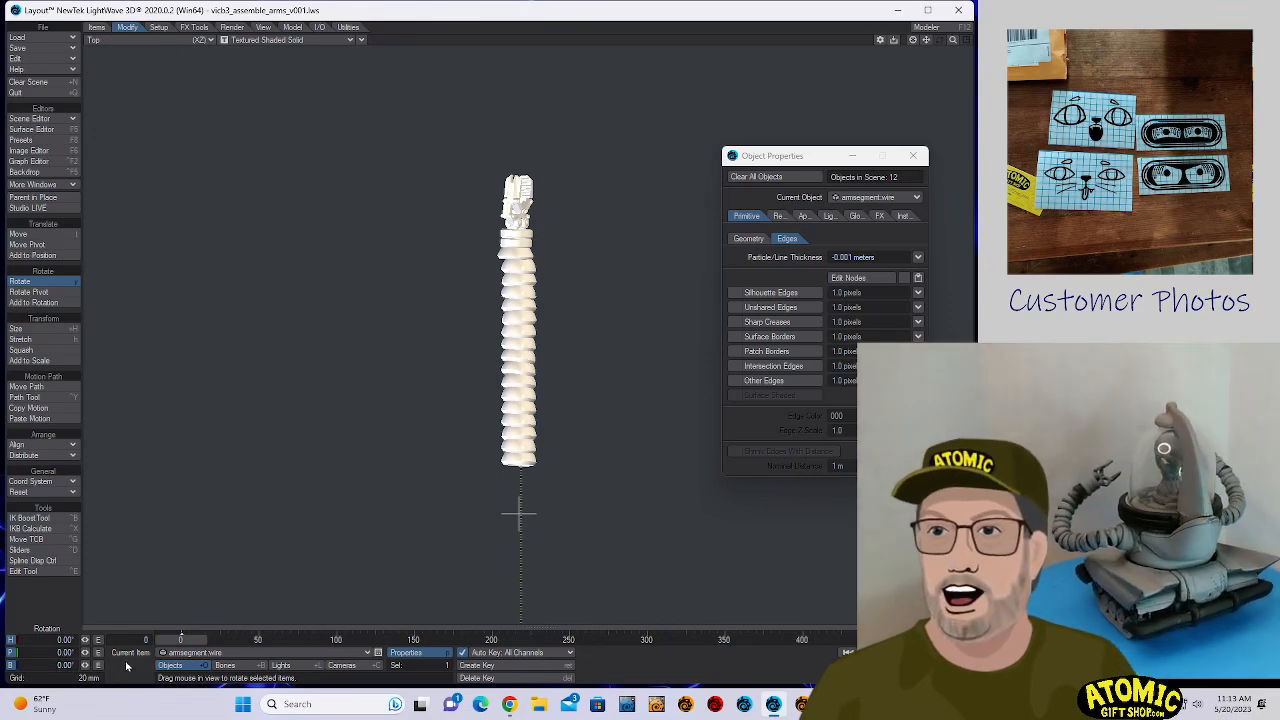
- Make armsegment.polystack the current item and reopen its object properties
click(228, 653)
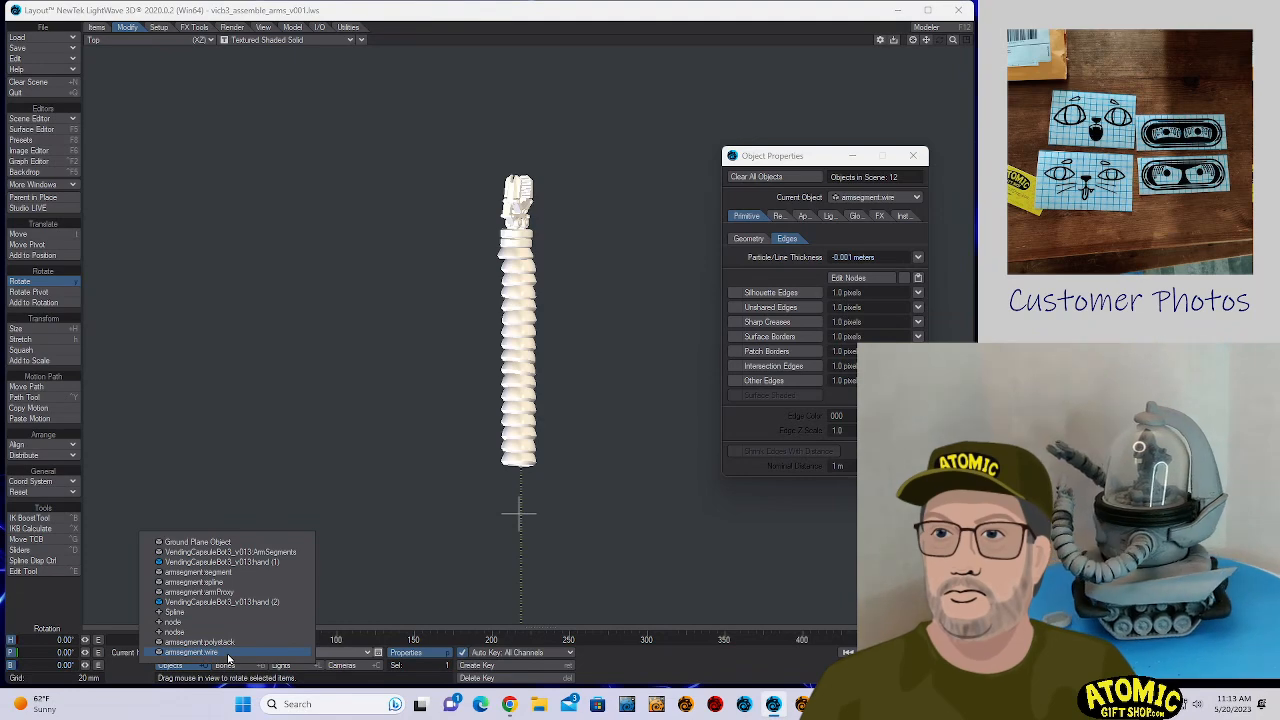
click(235, 642)
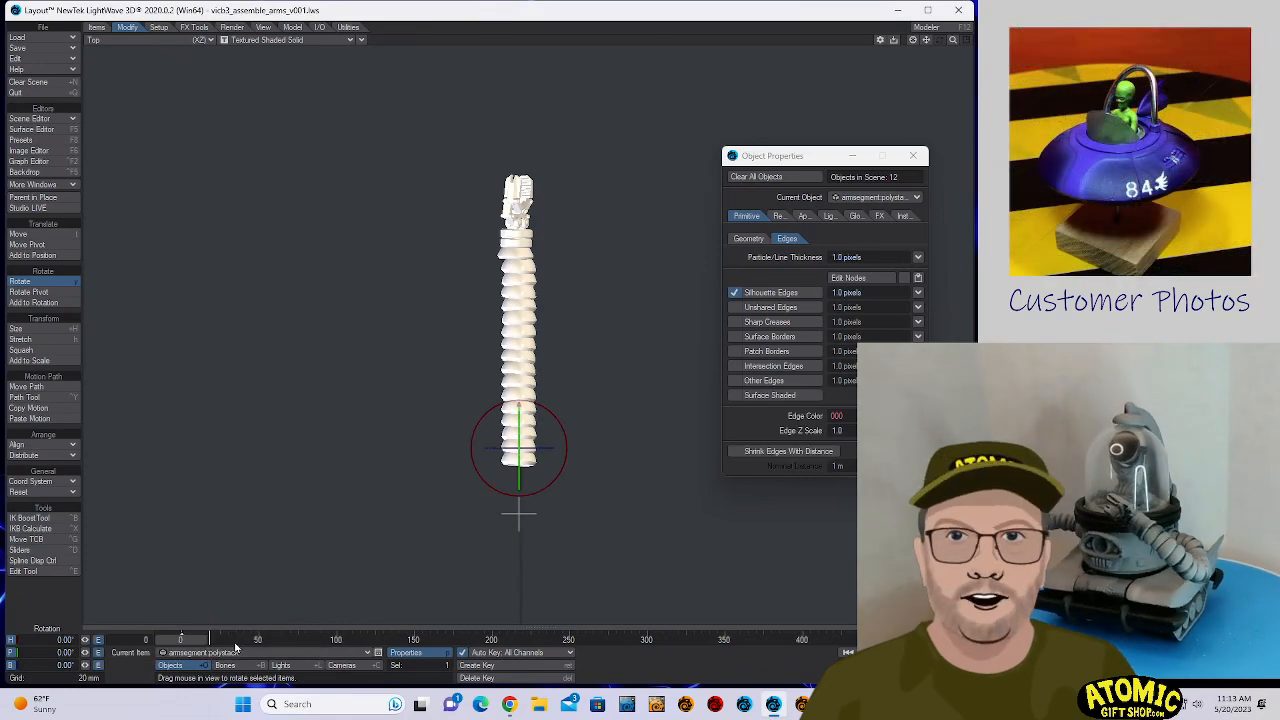
key(p)
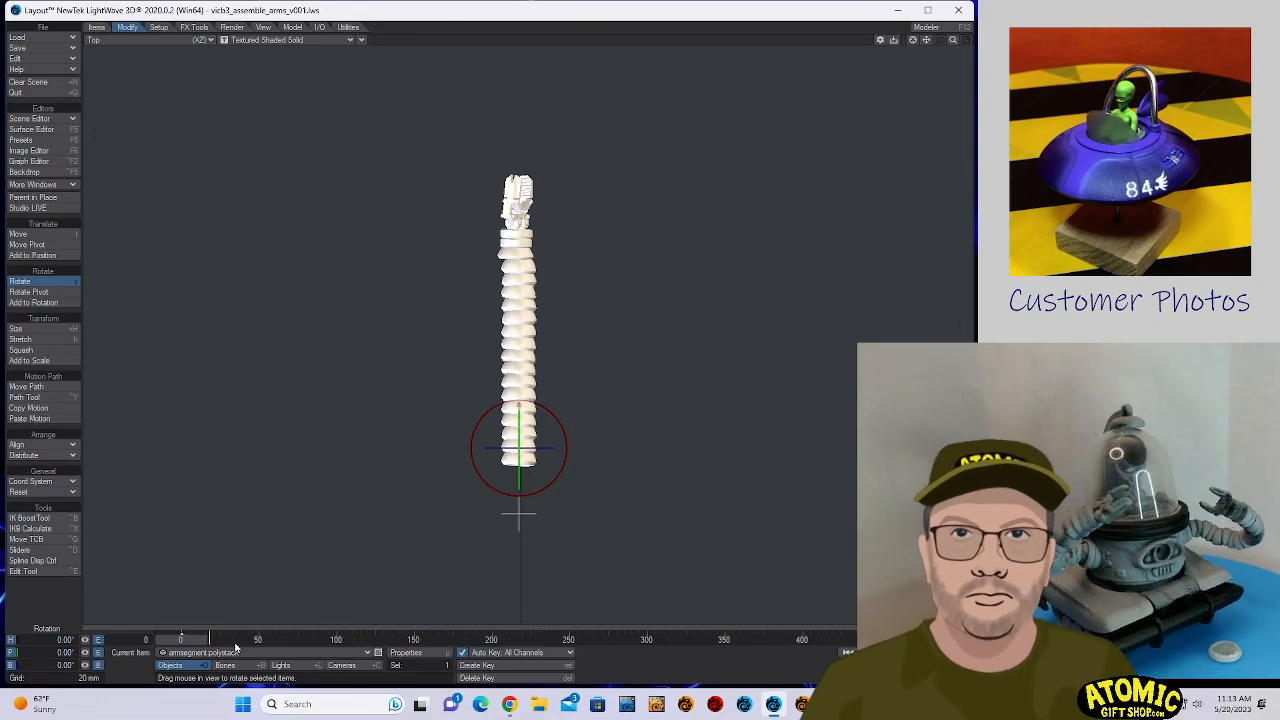
key(p)
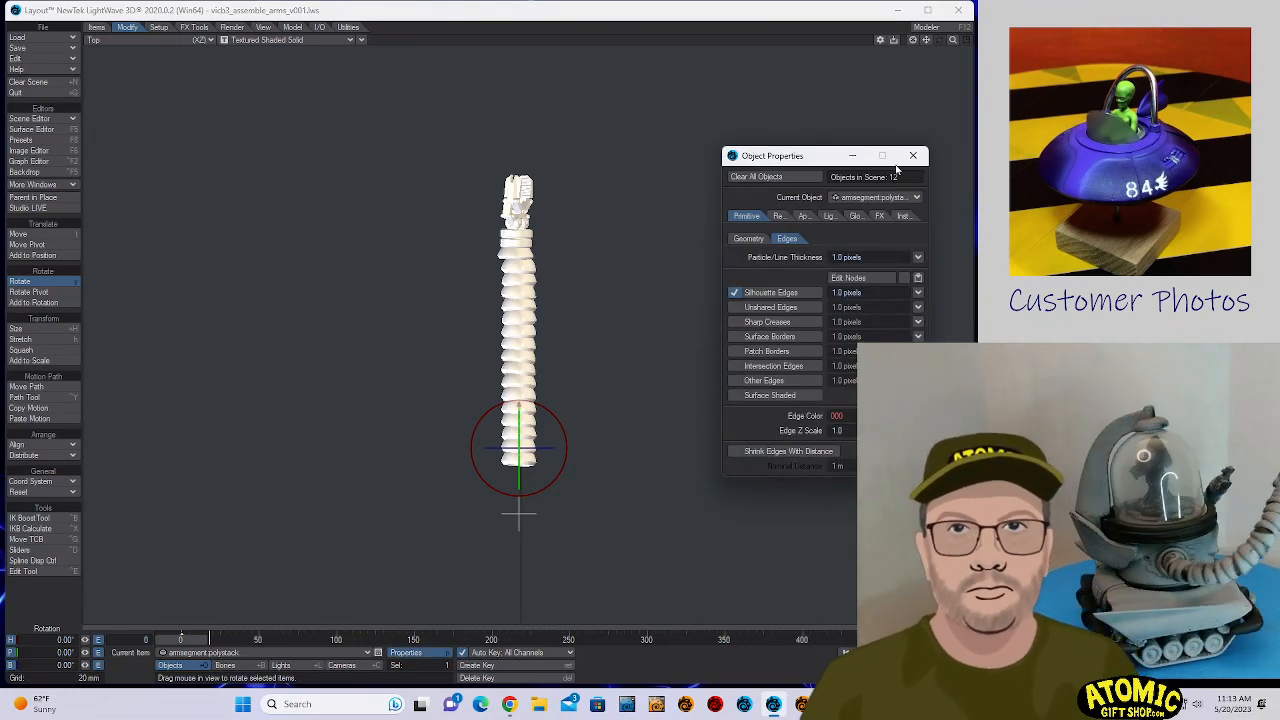
click(878, 198)
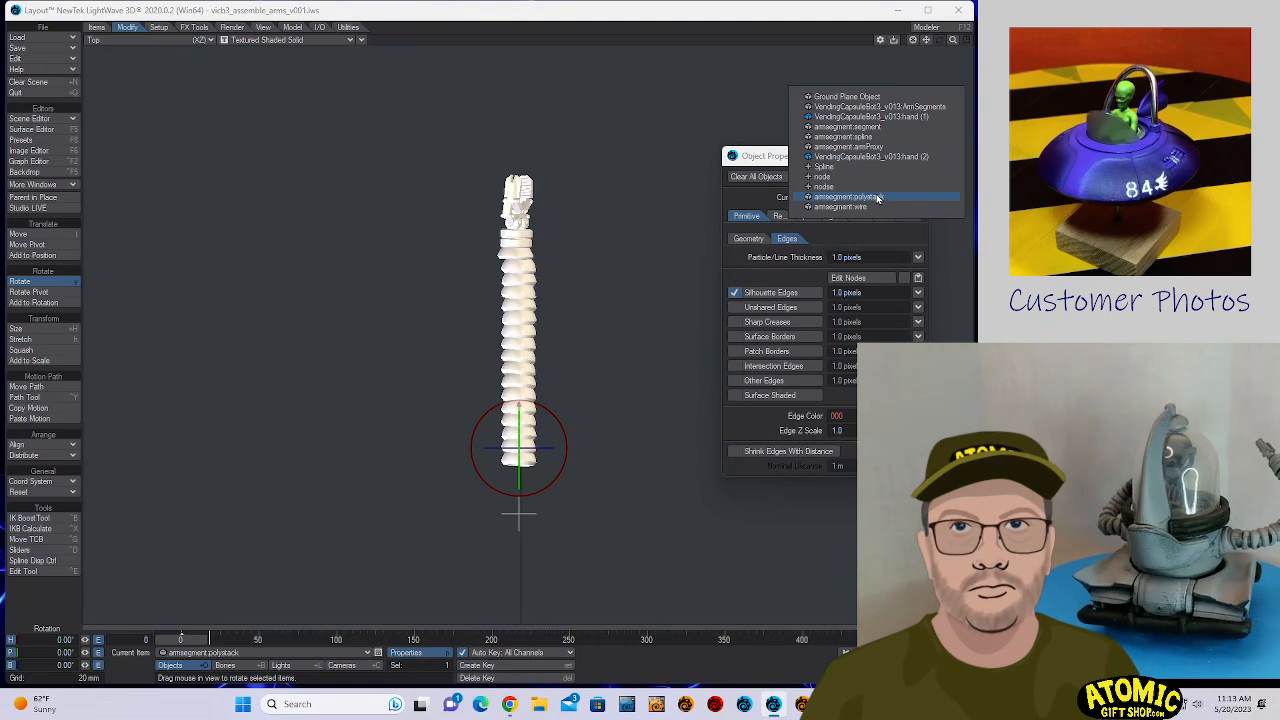
click(745, 200)
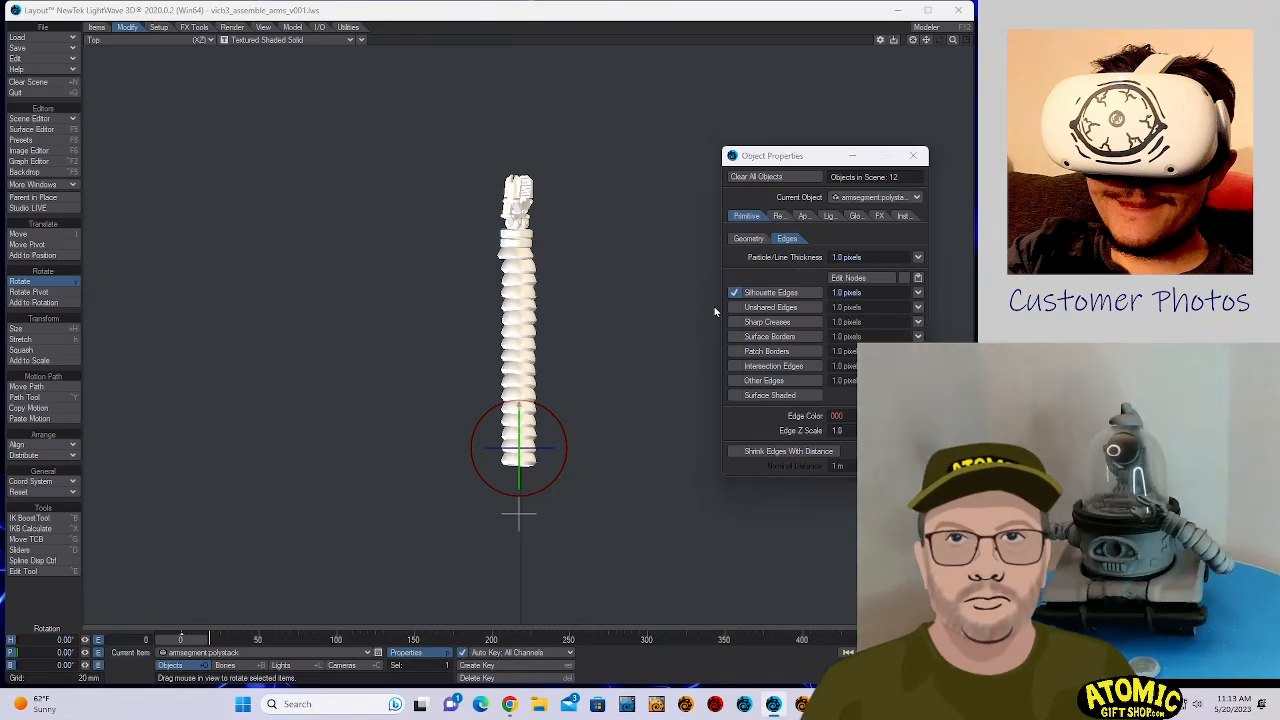
- Try parenting armsegment.polystack to armsegment.wire in its motion options, and clear the parent item
key(m)
click(786, 153)
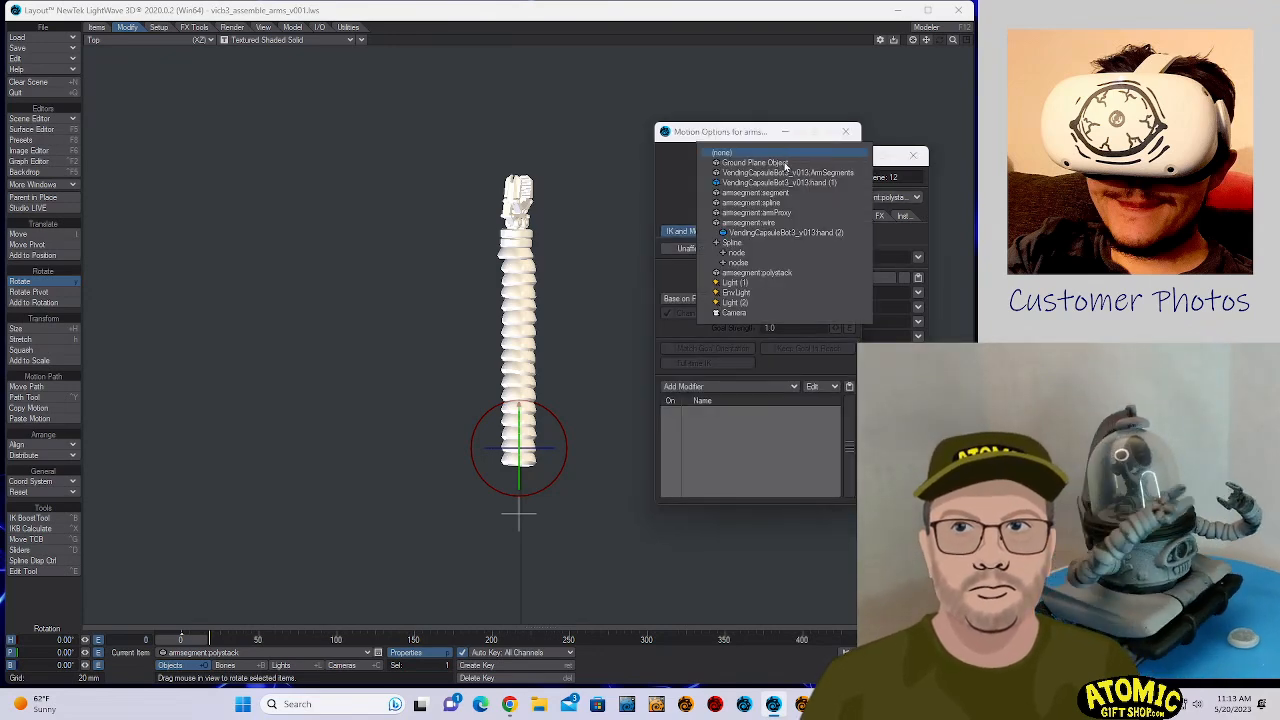
click(792, 222)
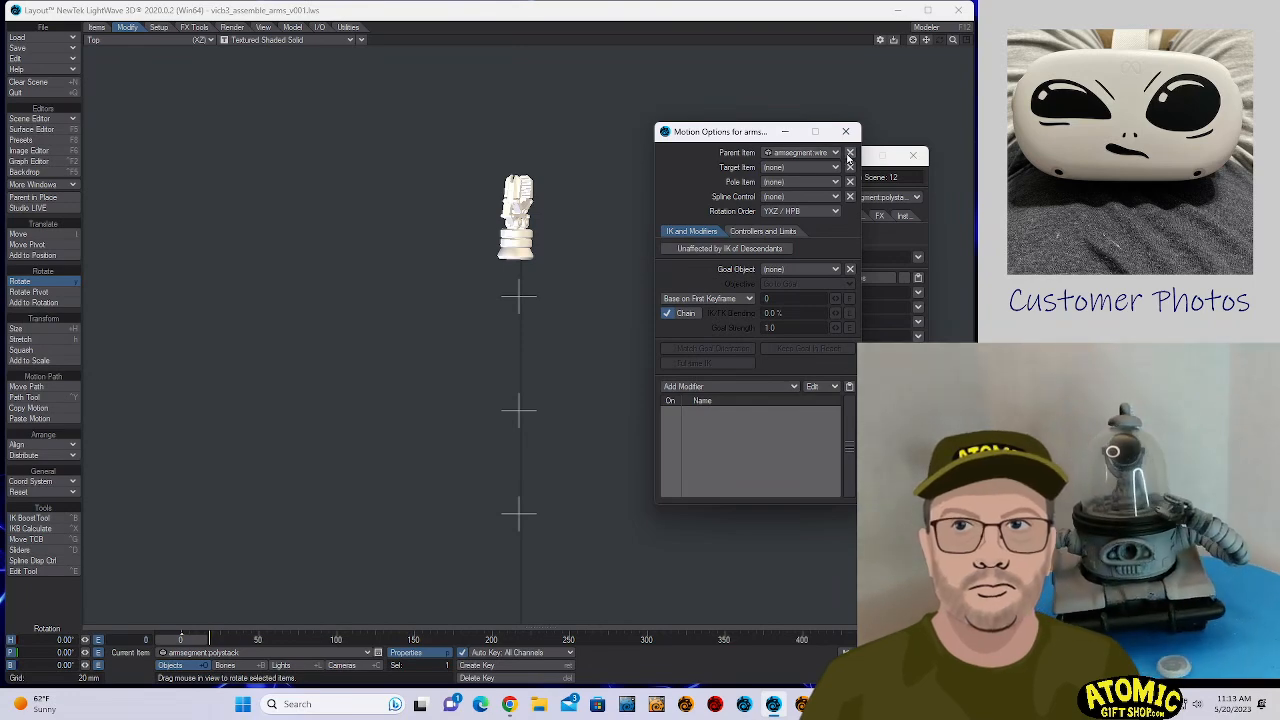
click(849, 152)
- Enable Parent in Place and set armsegment.wire as the parent item of armsegment.polystack
click(33, 197)
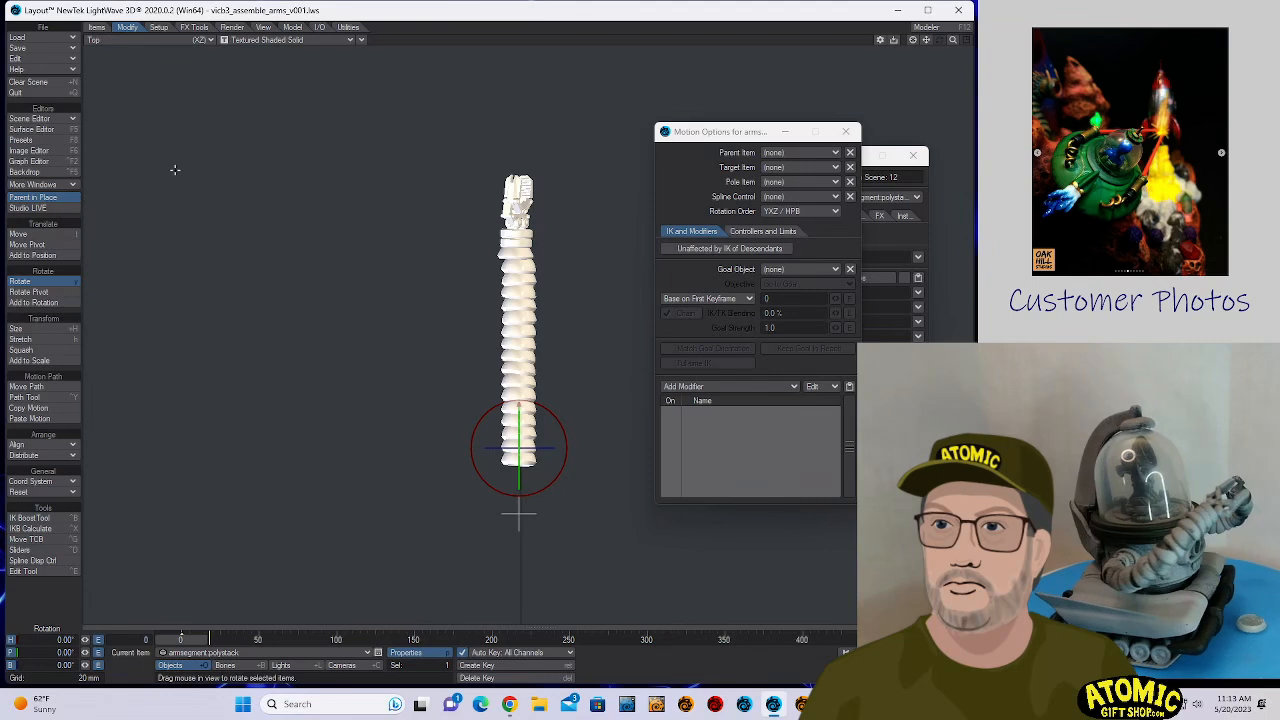
click(815, 158)
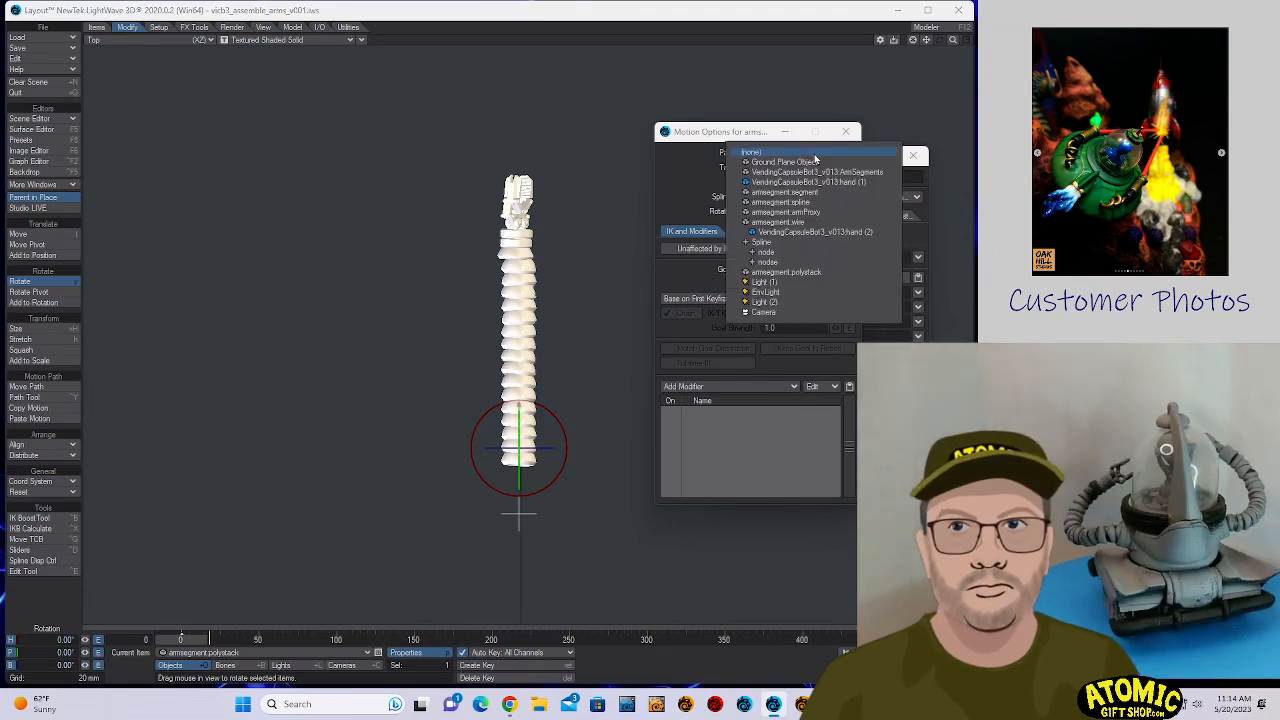
click(805, 221)
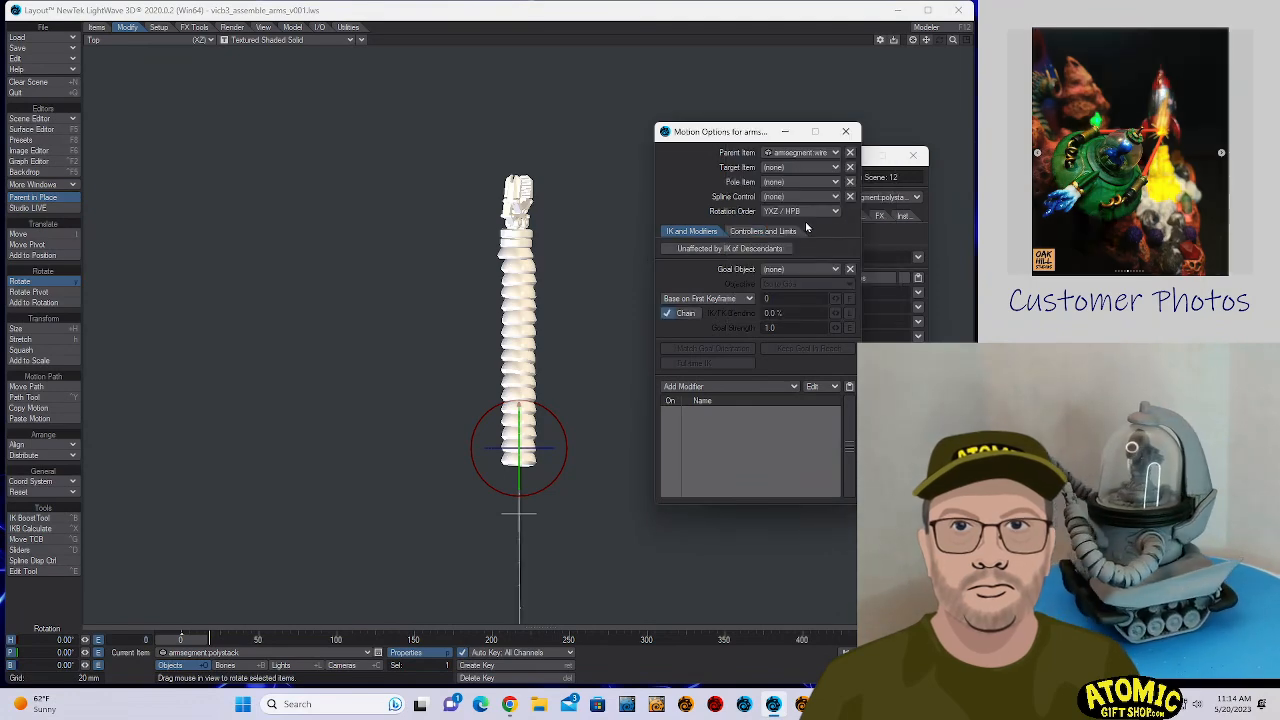
- Close the motion options and object properties of armsegment.polystack, and make armsegment.wire the current item
click(843, 130)
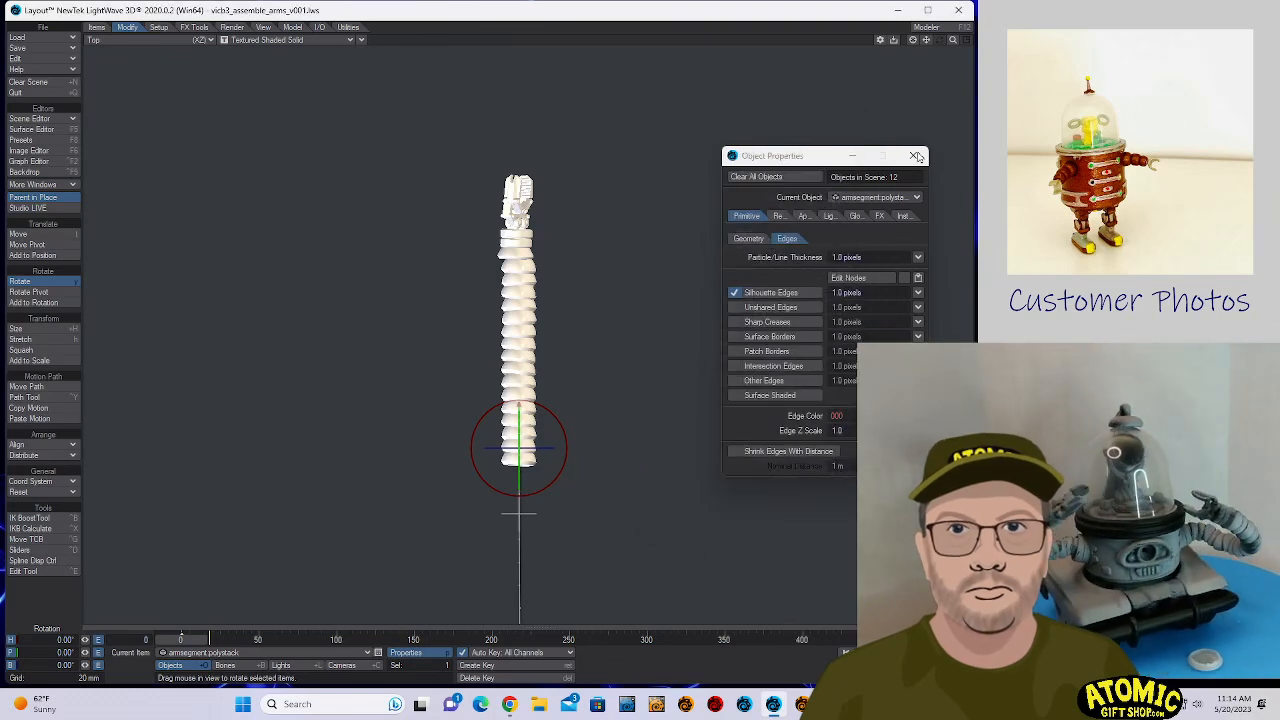
click(912, 155)
key(h)
key(y)
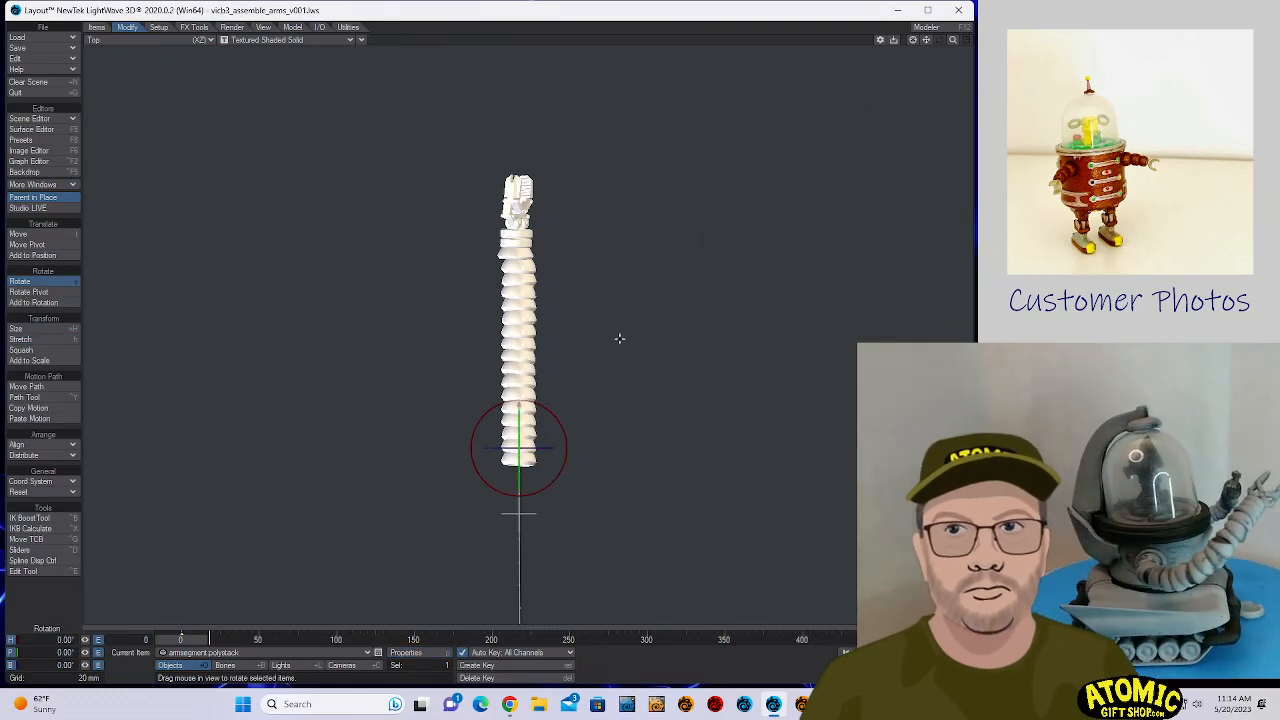
key(t)
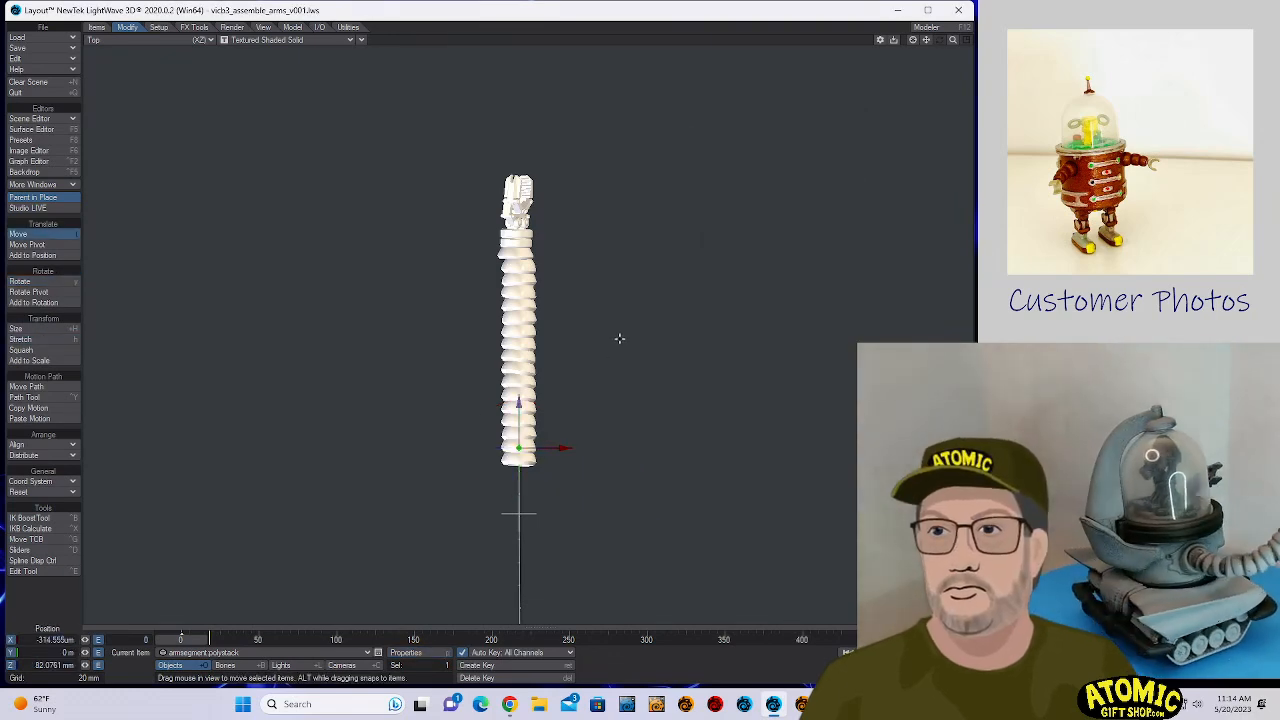
click(284, 655)
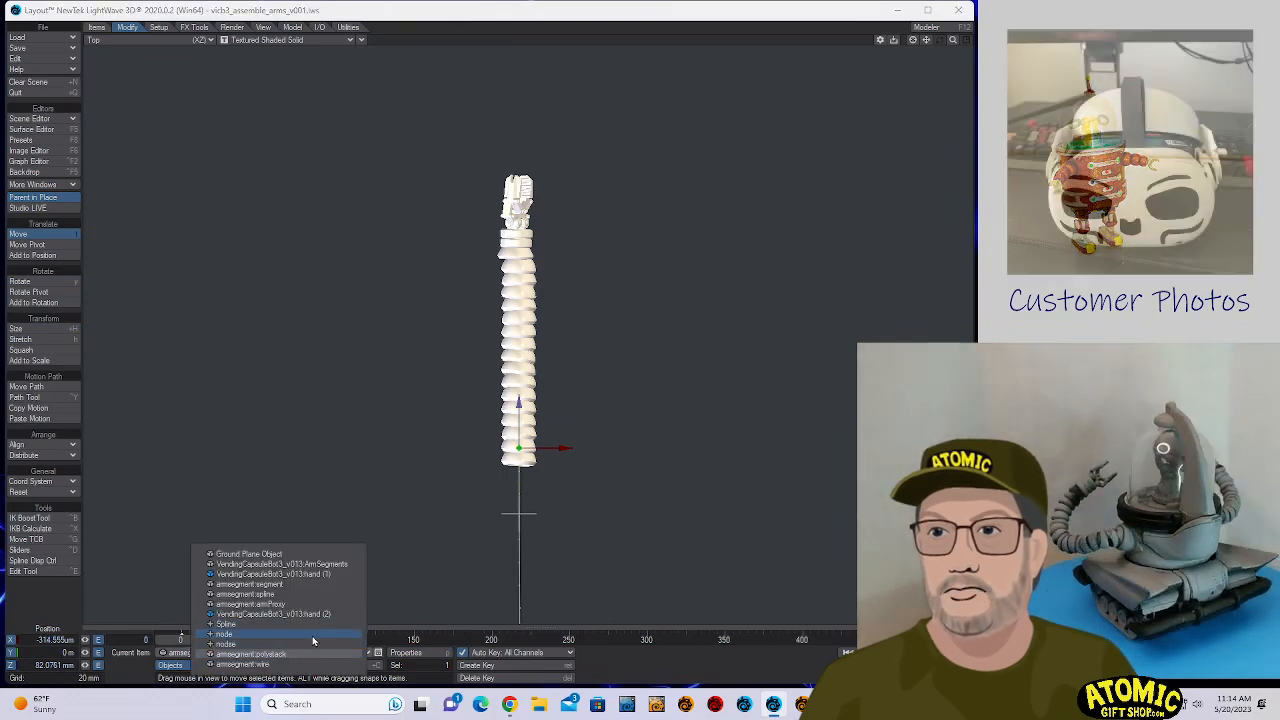
click(311, 664)
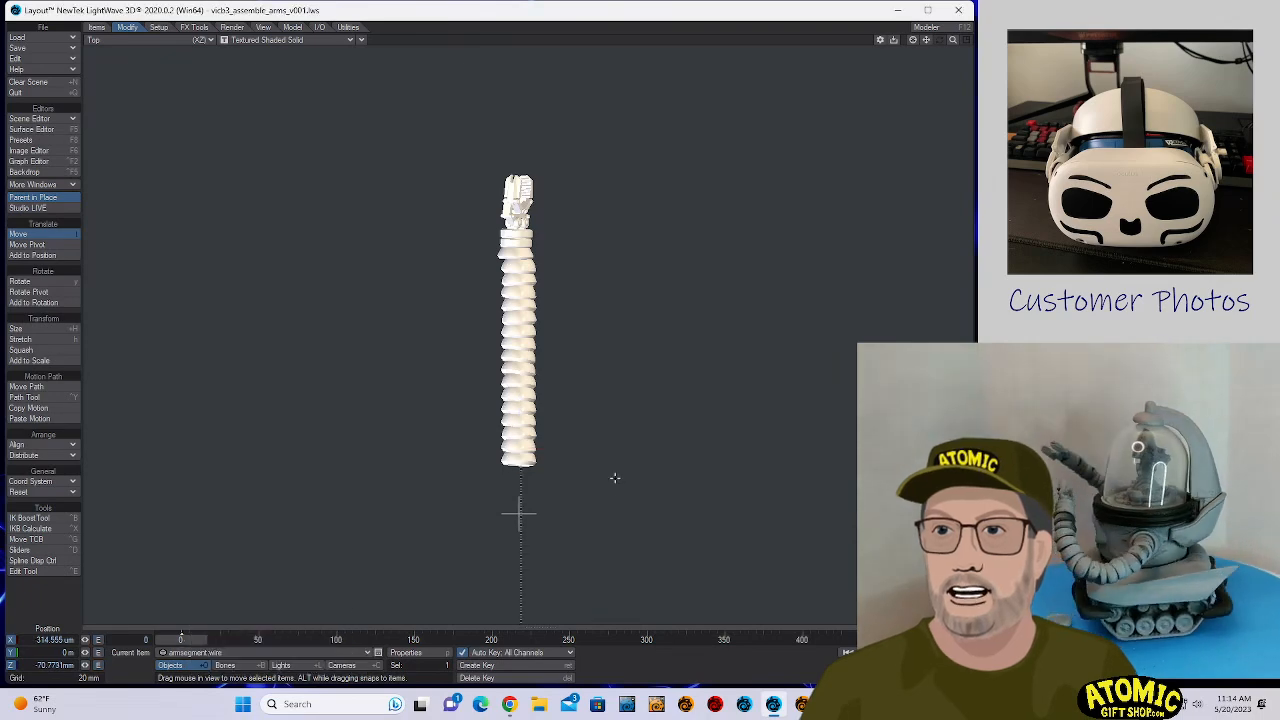
- Test the parenting by rotating armsegment.wire, and undo the rotation
key(y)
drag(614, 477, 697, 430)
key(ctrl+z)
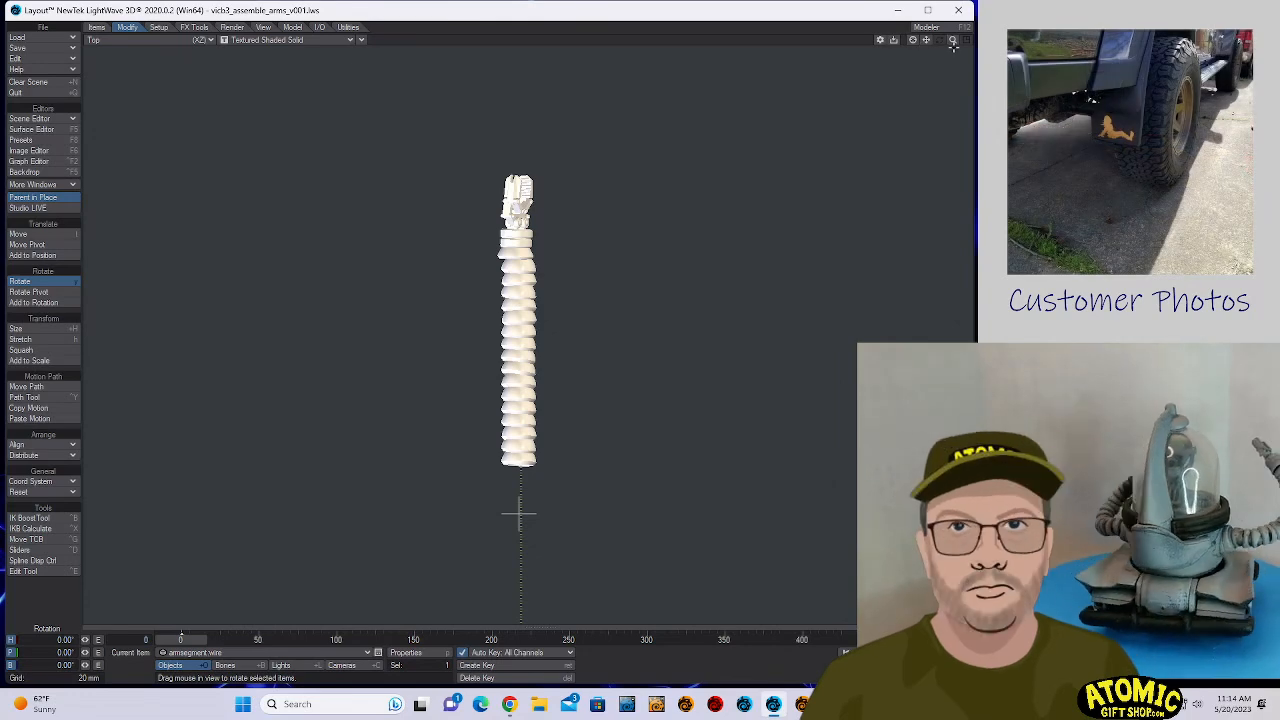
- Add a bone with the default name to armsegment.wire and set its rest length to 12 mm
mouse_move(953, 45)
mouse_down()
mouse_move(953, 100)
mouse_move(953, 48)
mouse_move(953, 59)
mouse_up()
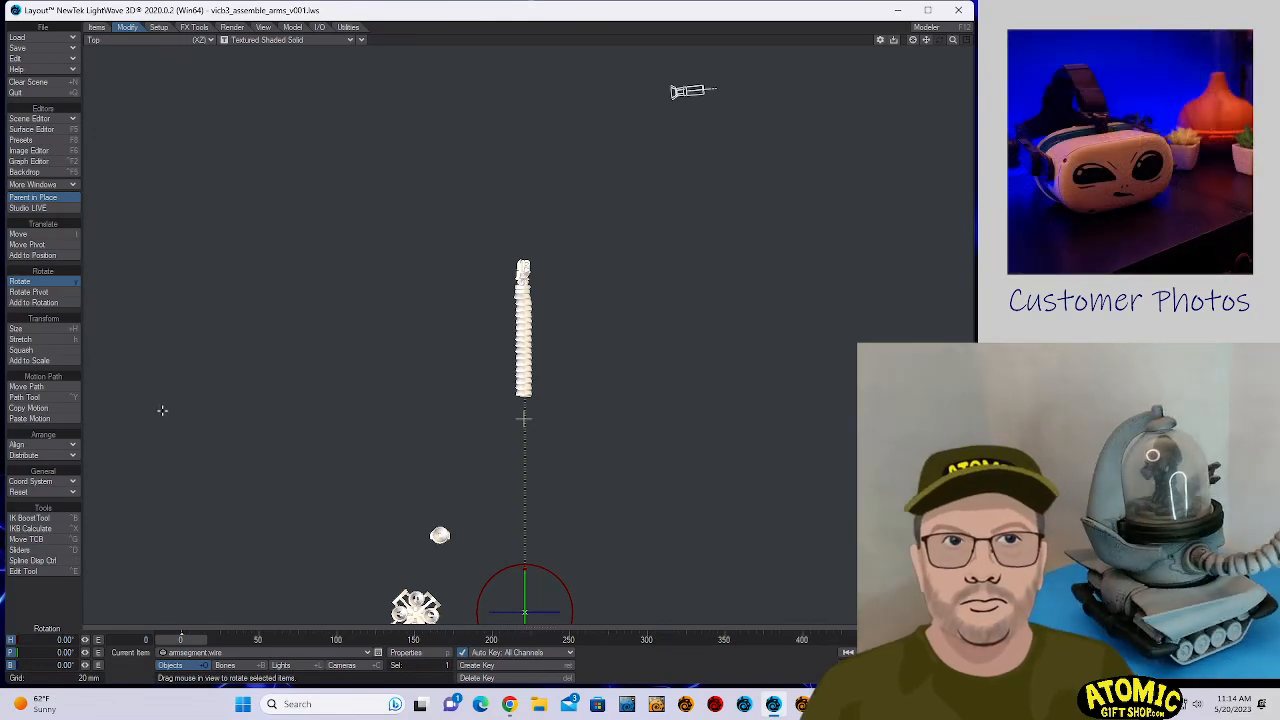
key(equal)
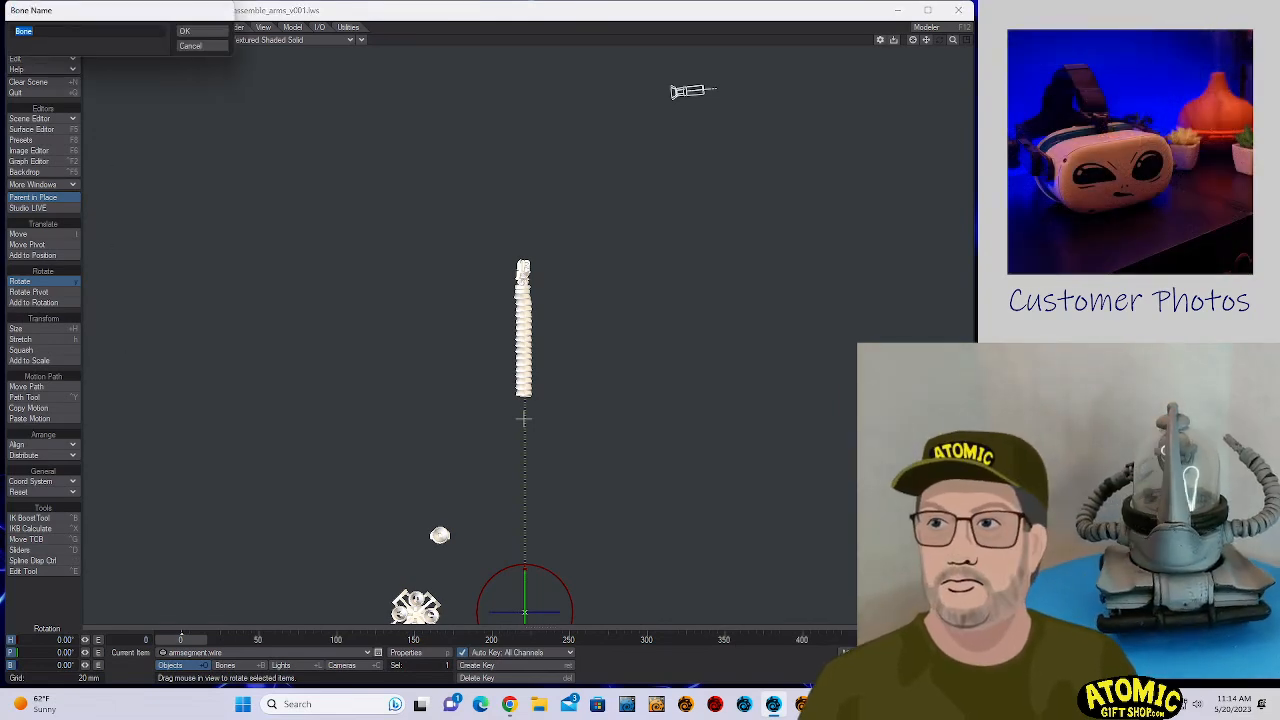
key(Return)
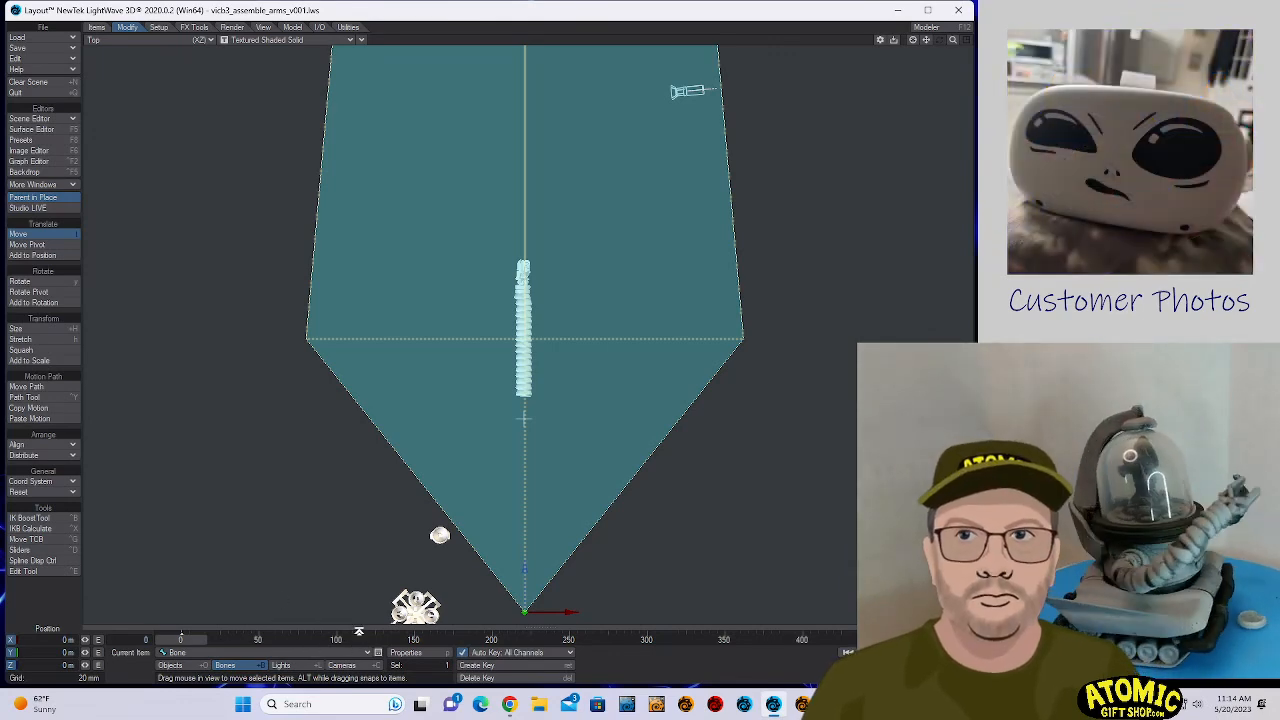
click(405, 652)
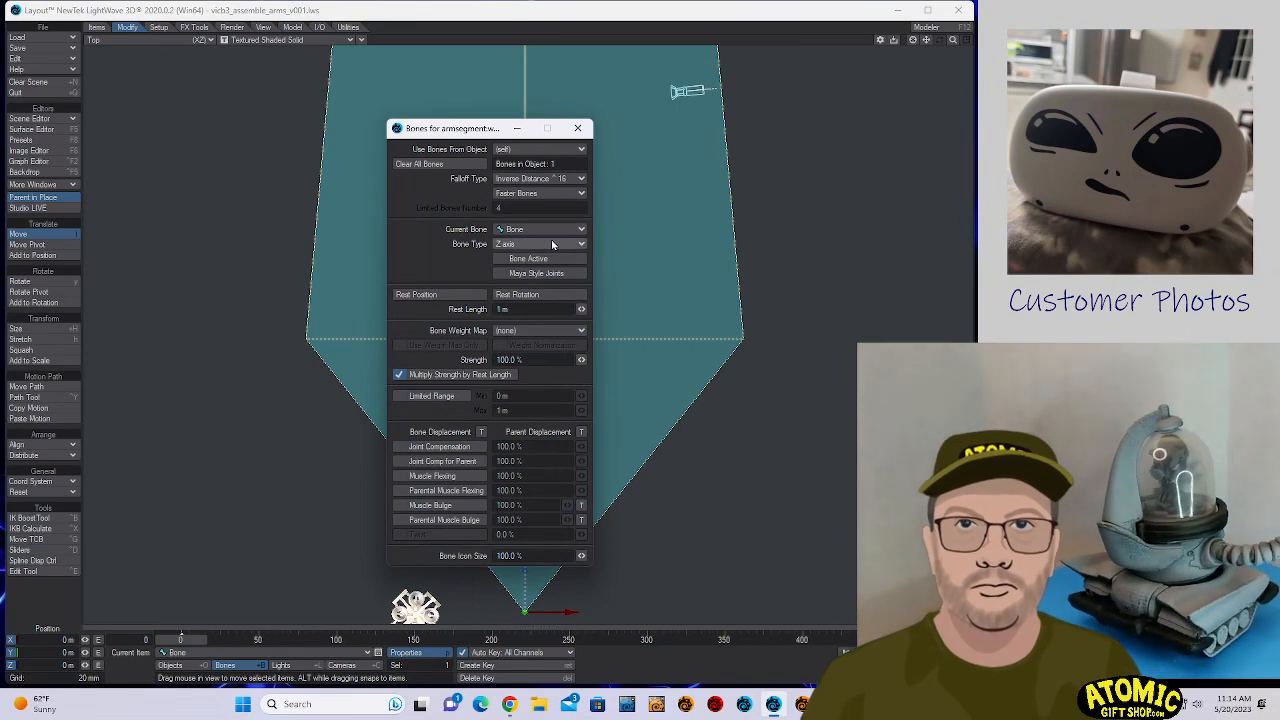
drag(450, 130, 756, 102)
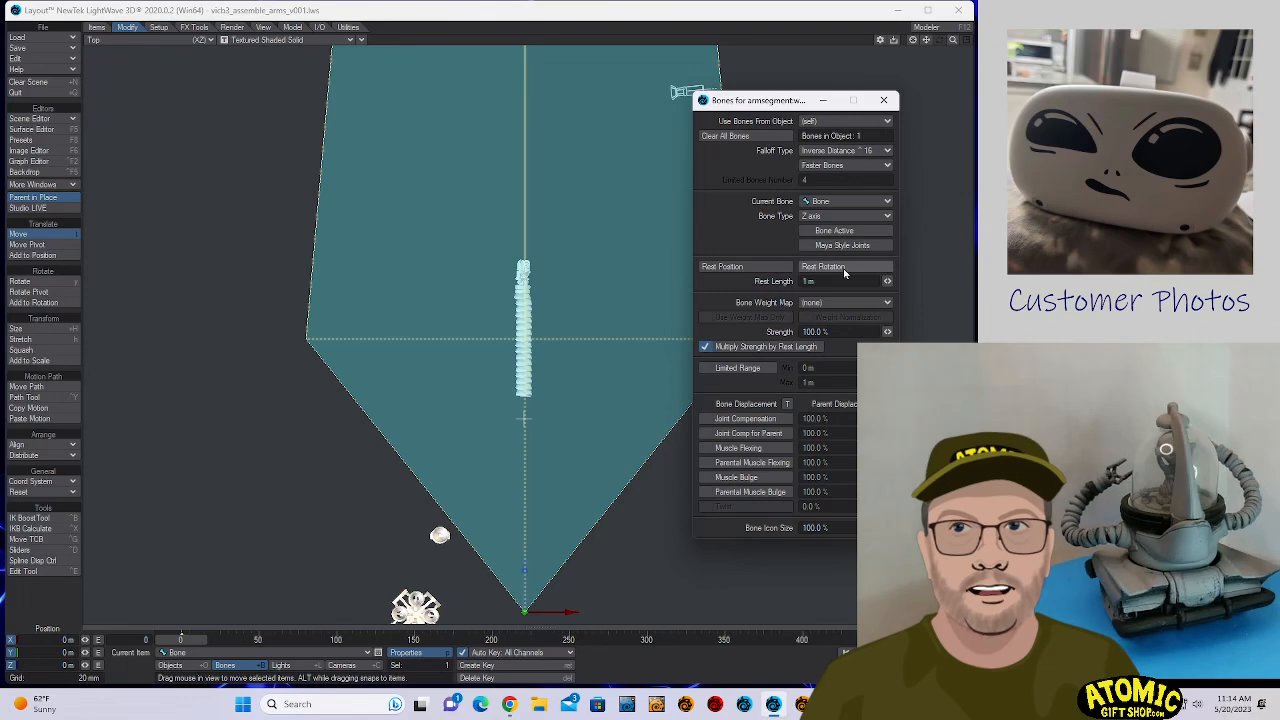
drag(889, 282, 388, 282)
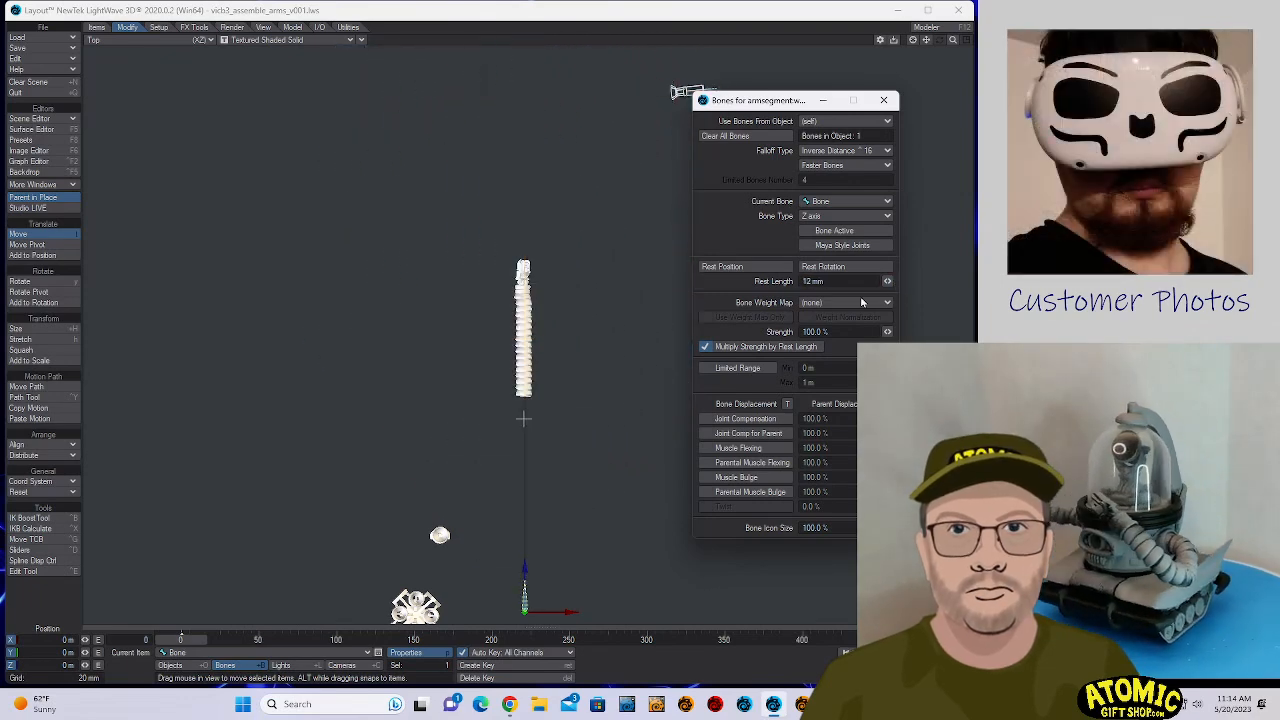
- Chain eleven child bones end to end from the first bone along the arm, and delete the surplus last bone
key(=)
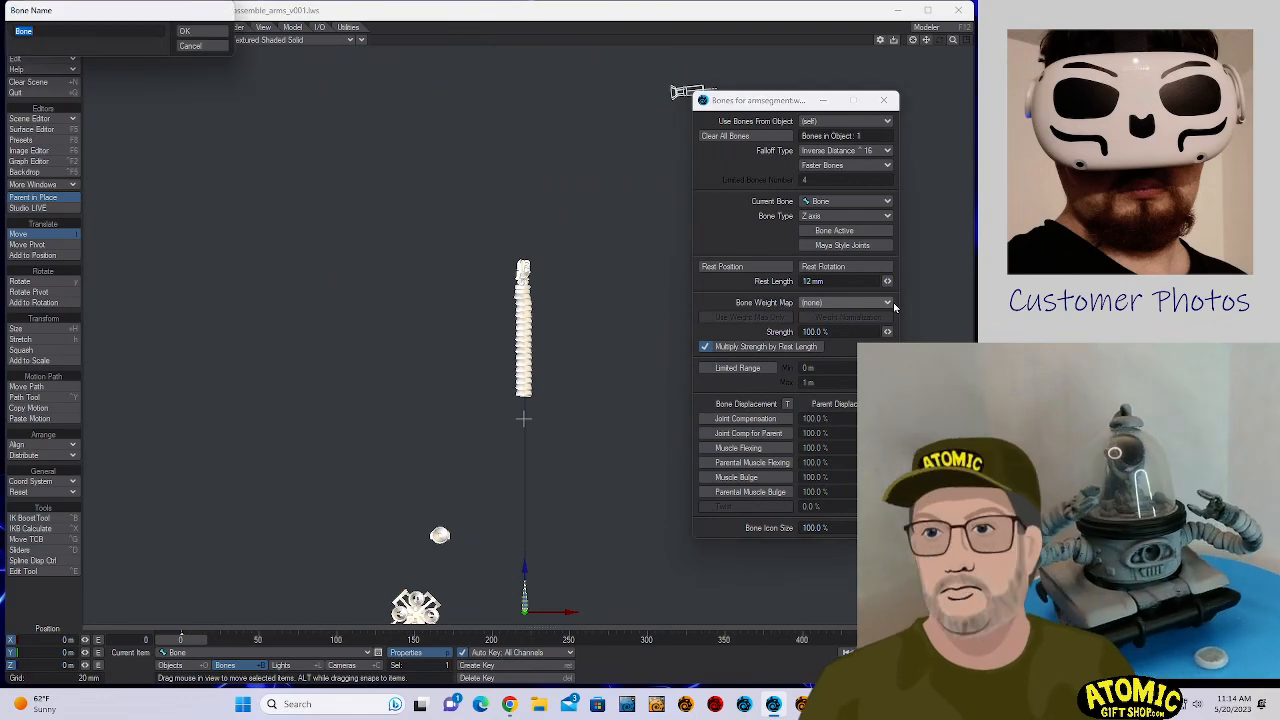
key(Return)
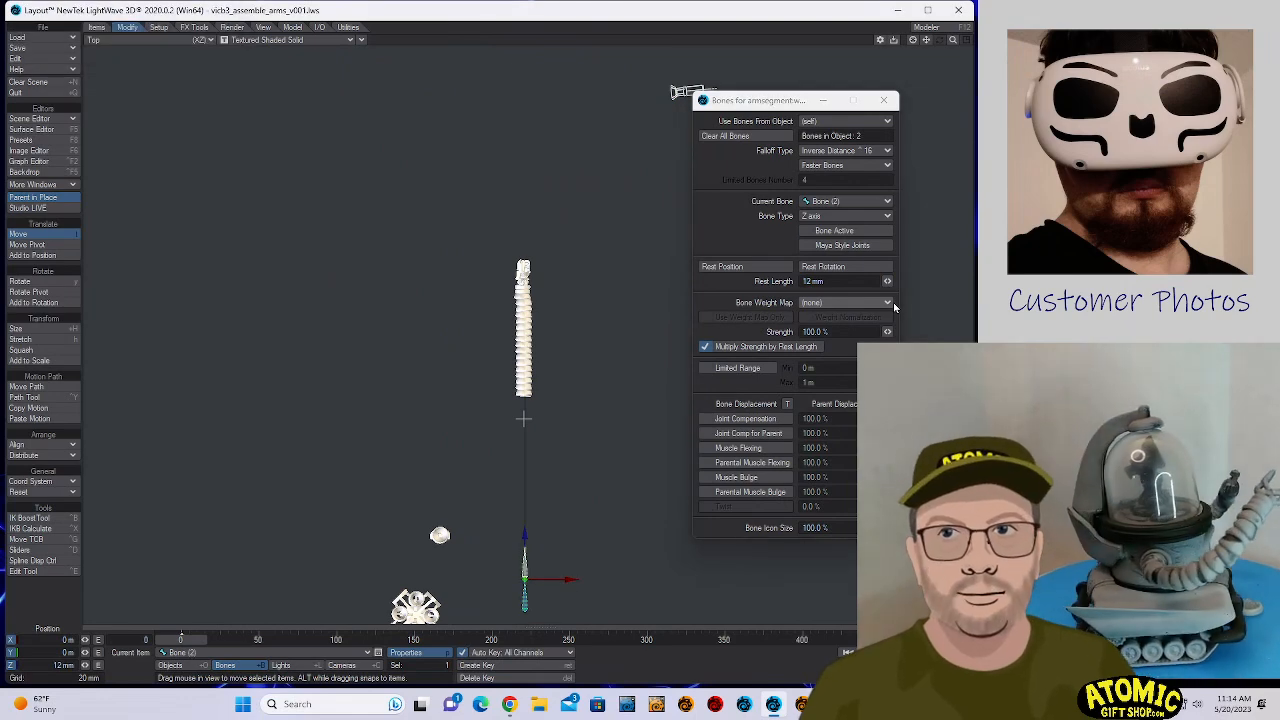
key(=)
key(Return)
key(=)
key(Return)
key(=)
key(Return)
key(=)
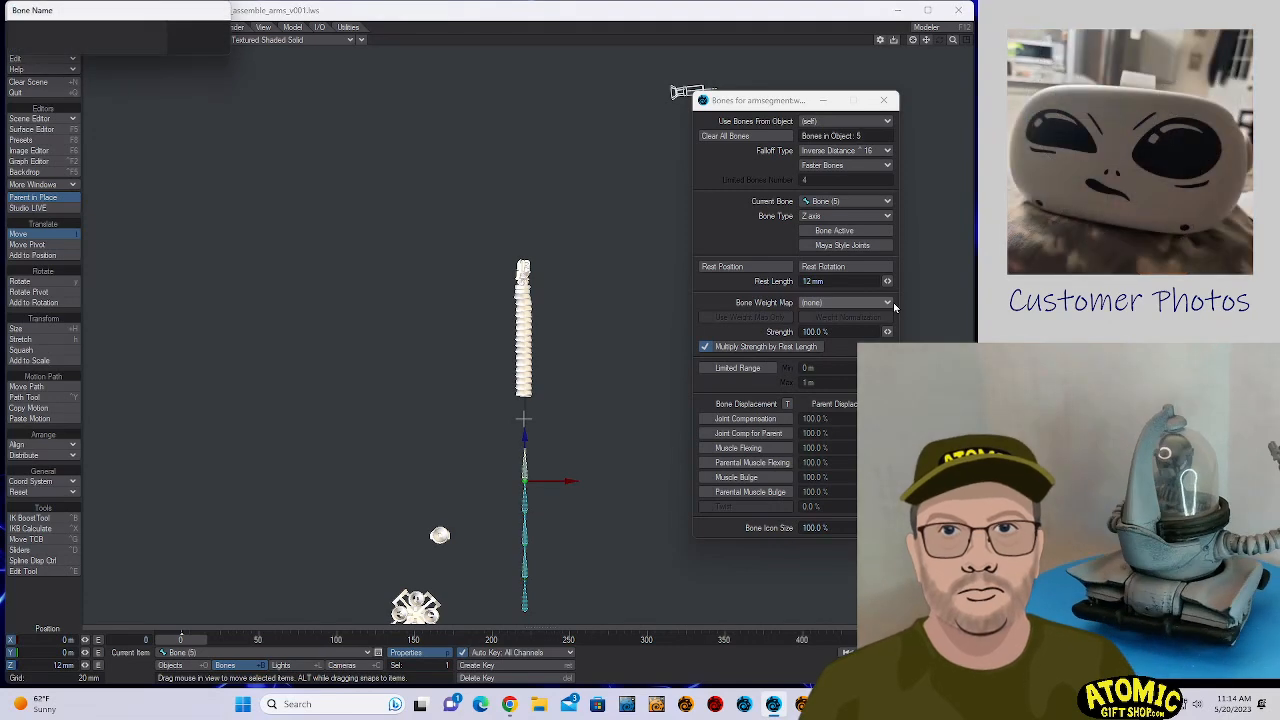
key(Return)
key(=)
key(Return)
key(Return)
key(=)
key(Return)
key(=)
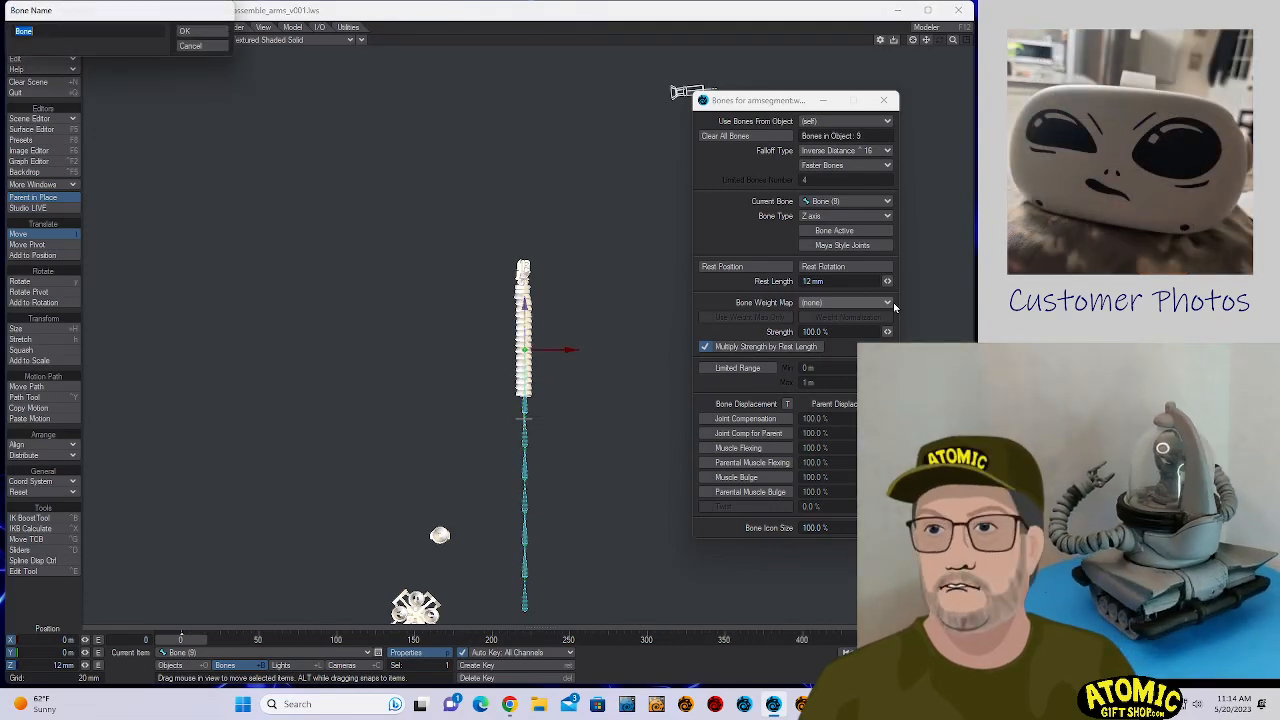
key(Return)
key(=)
key(Return)
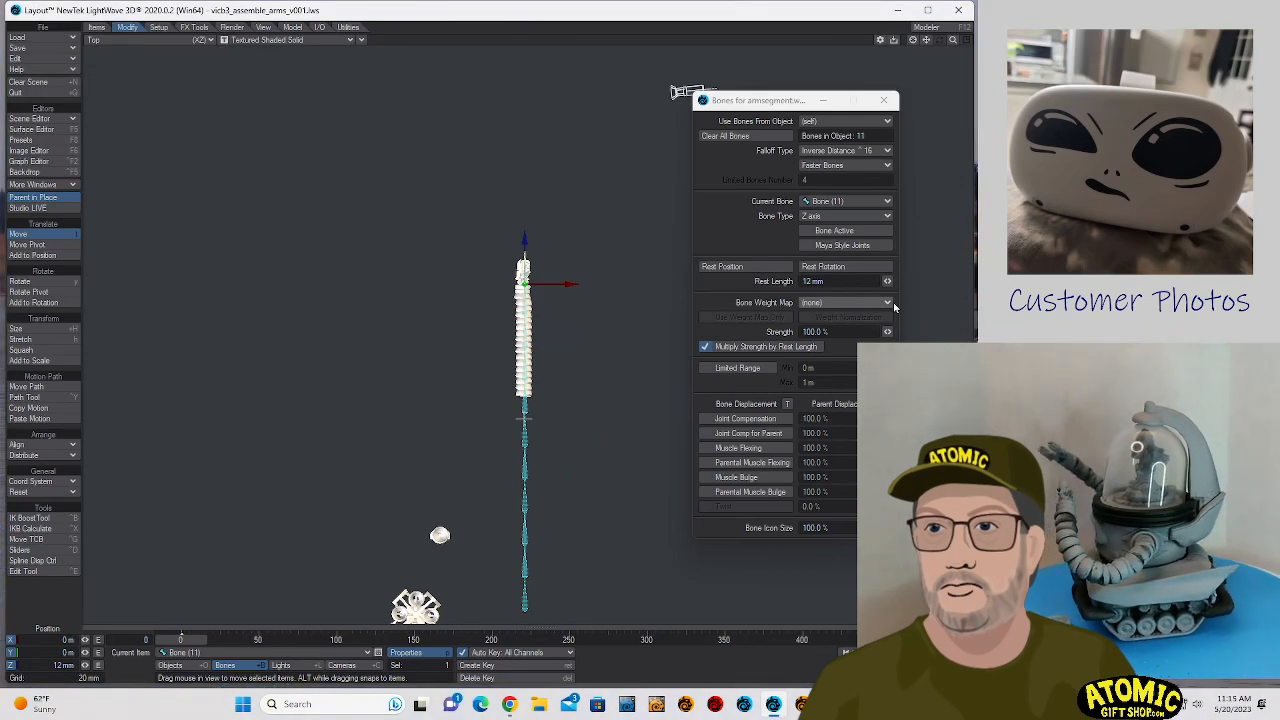
key(=)
key(Return)
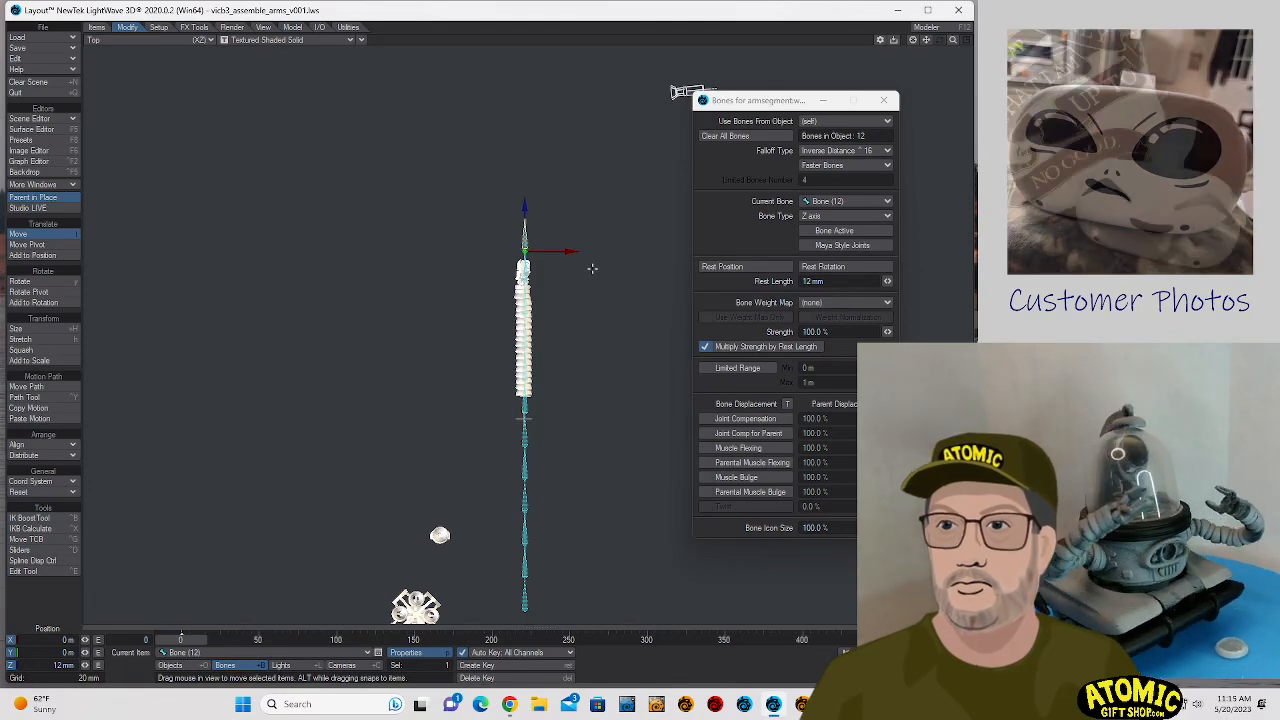
key(Delete)
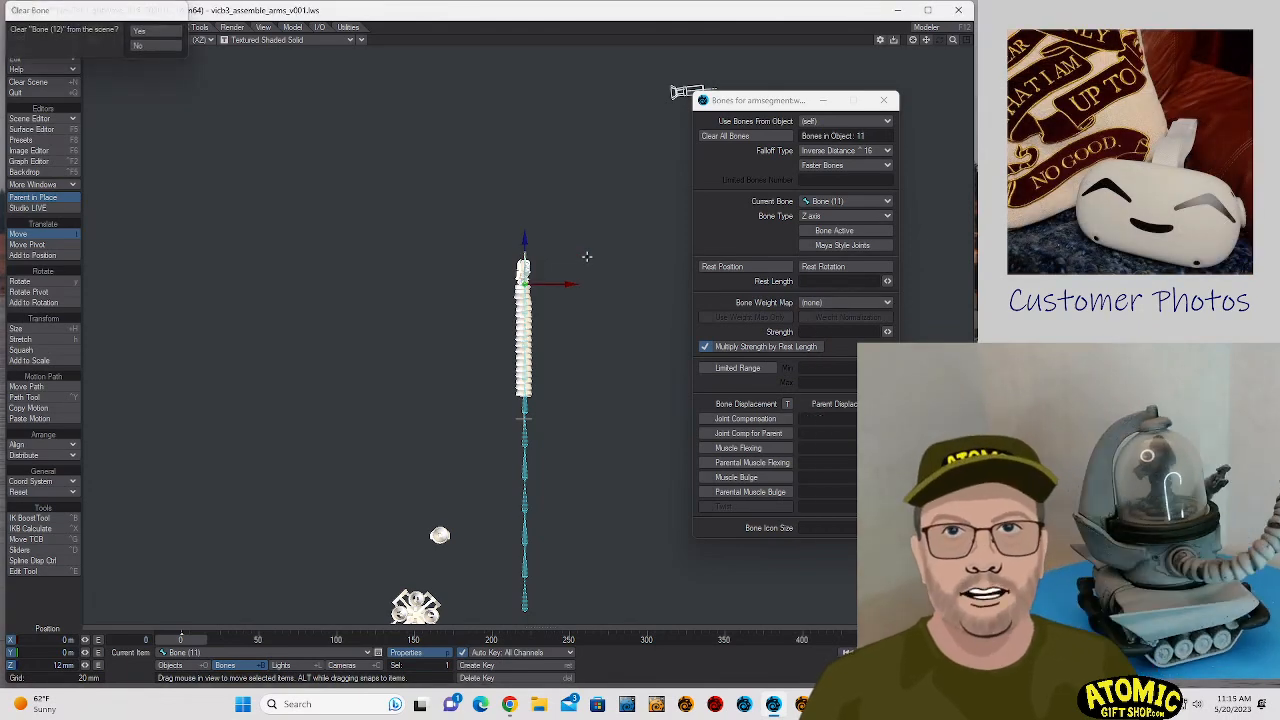
key(Return)
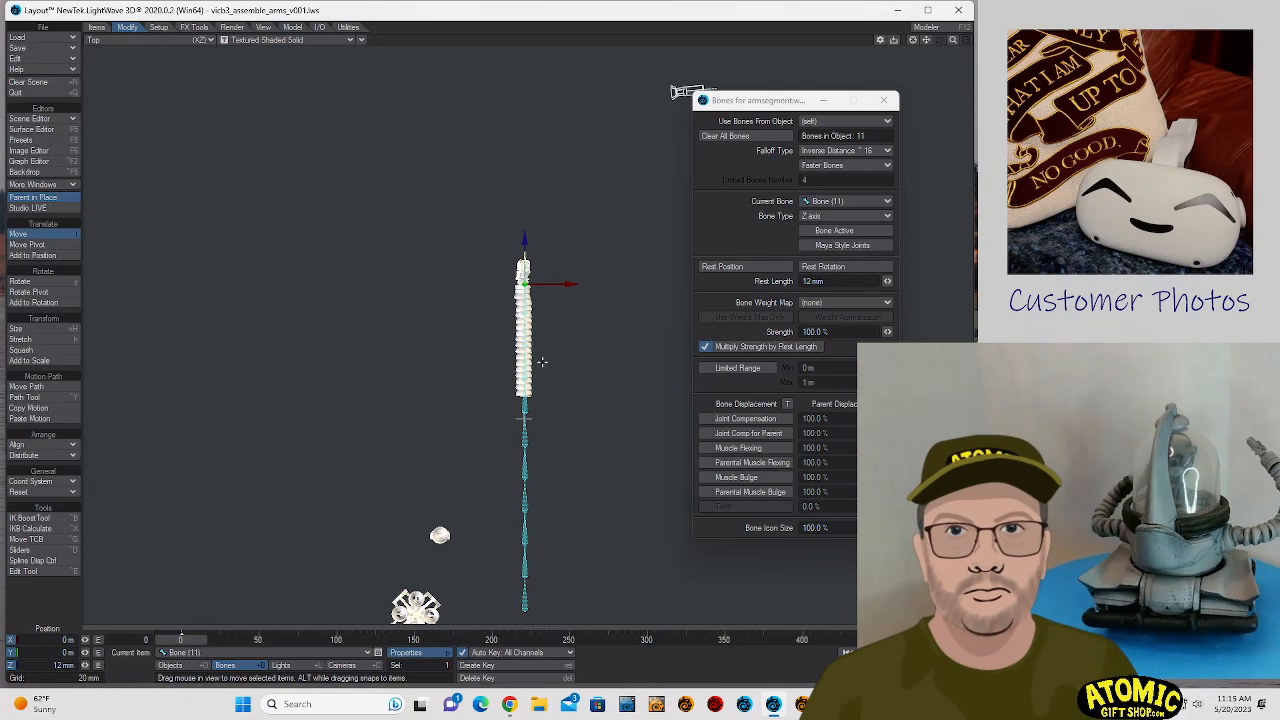
- Select all eleven bones of armsegment.wire together and record their rest position to activate them
click(523, 604)
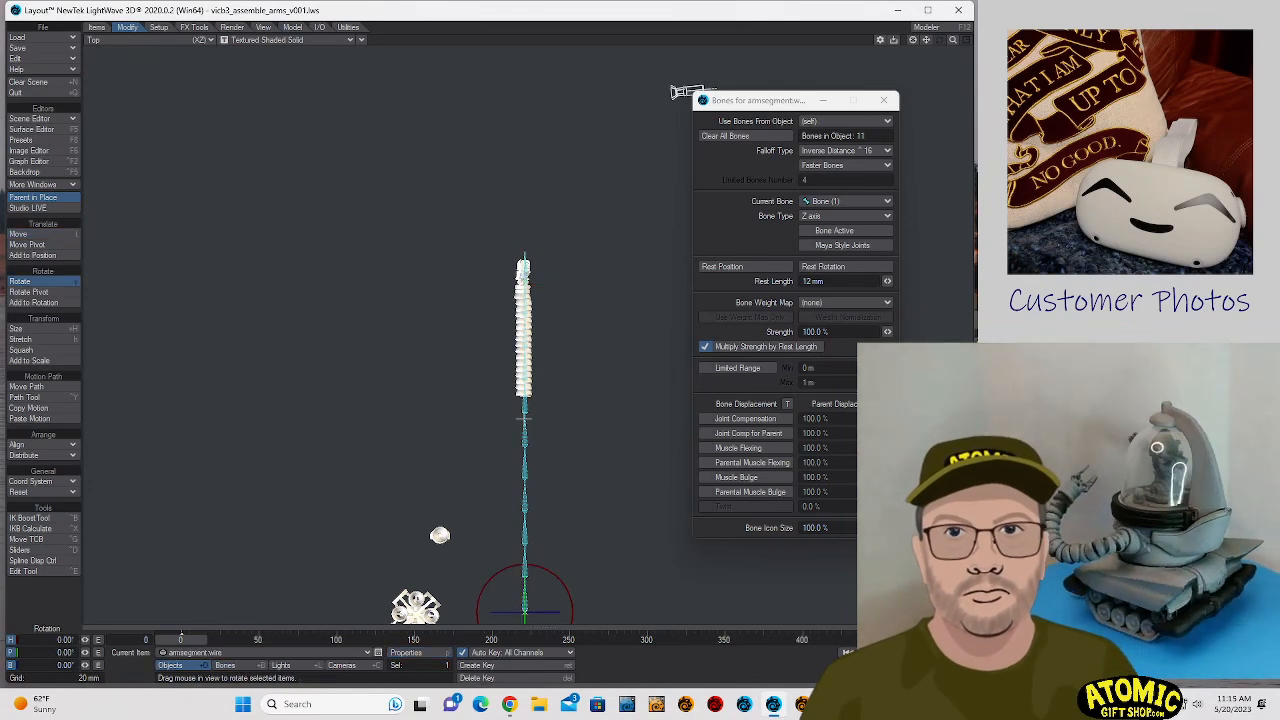
double_click(523, 604)
double_click(523, 604)
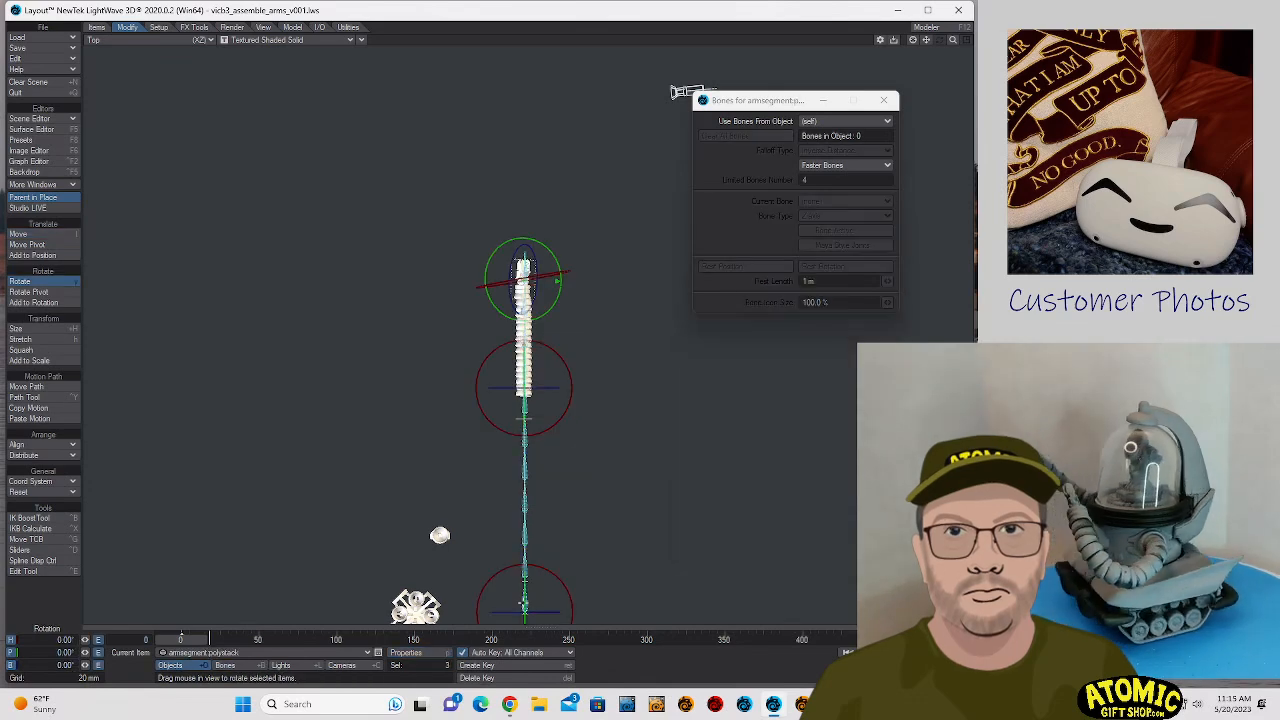
double_click(523, 604)
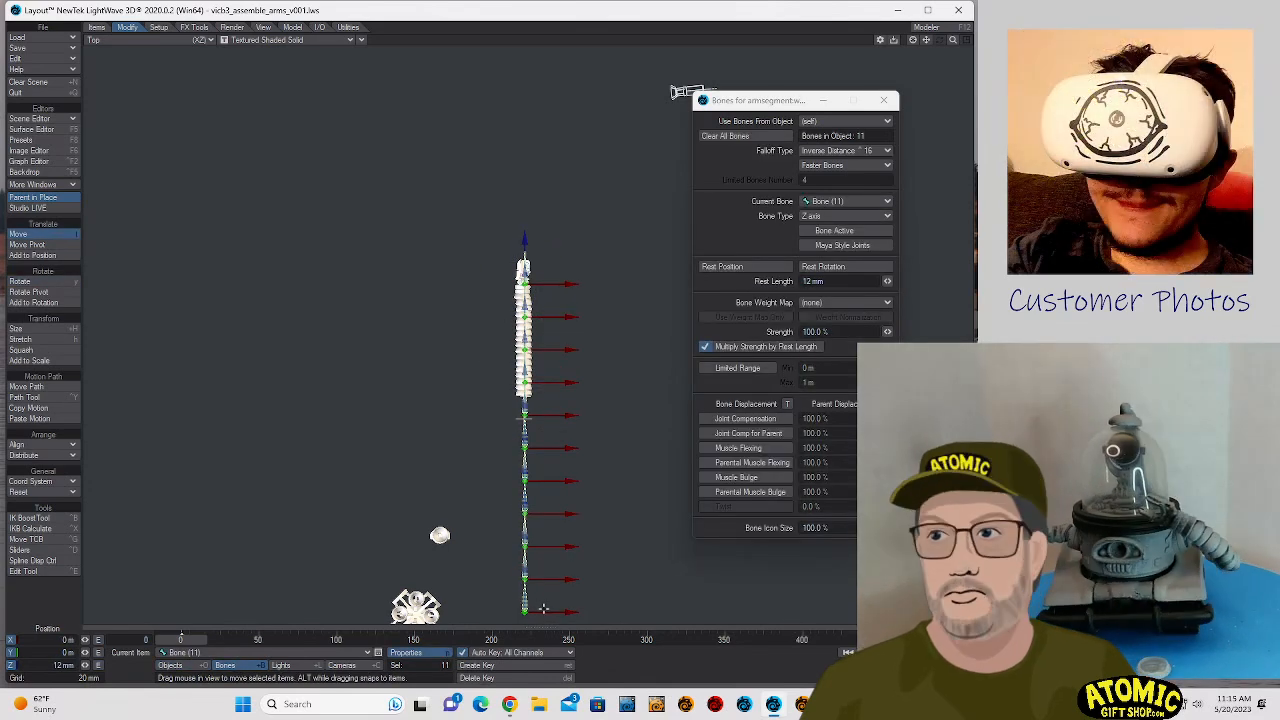
key(r)
- Curl the chain by rotating all bones to about -4.7° heading and -5.3° pitch, and render frame 0
key(y)
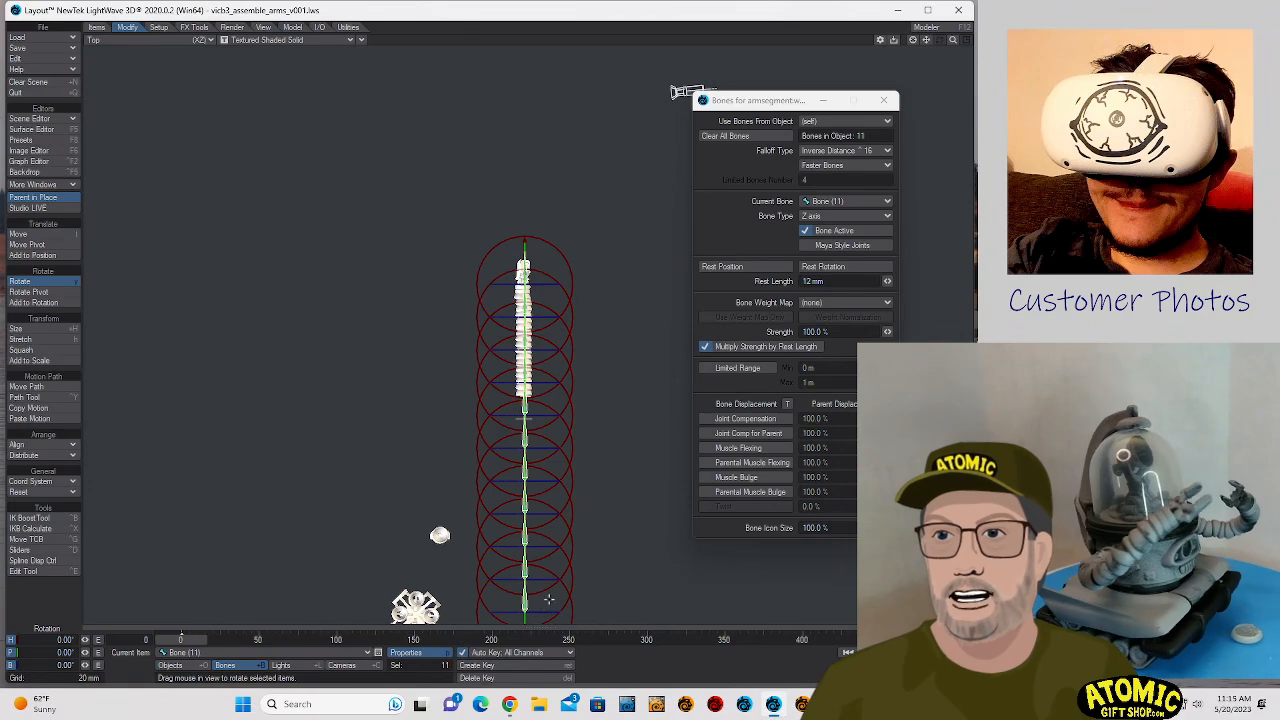
mouse_move(605, 501)
mouse_down()
mouse_move(572, 550)
mouse_move(466, 546)
mouse_move(625, 549)
mouse_move(572, 546)
mouse_move(632, 490)
mouse_move(630, 472)
mouse_move(581, 519)
mouse_move(600, 500)
mouse_up()
key(F9)
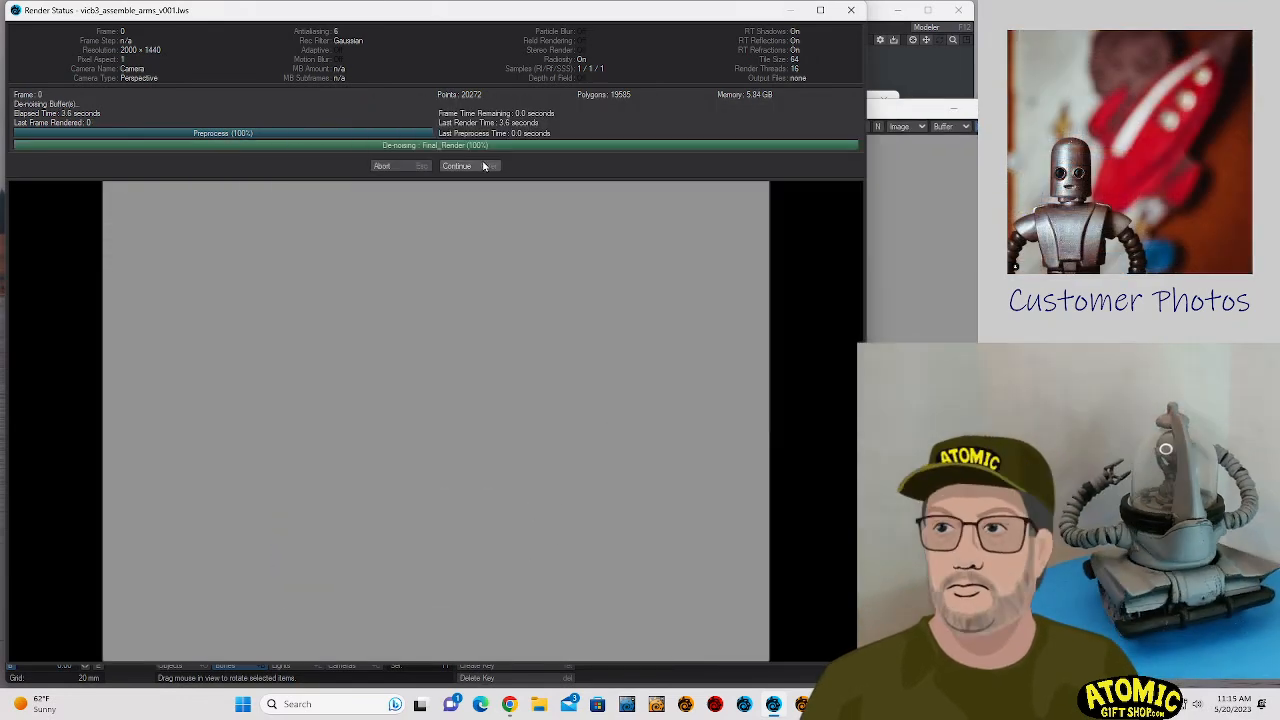
click(456, 166)
click(1014, 108)
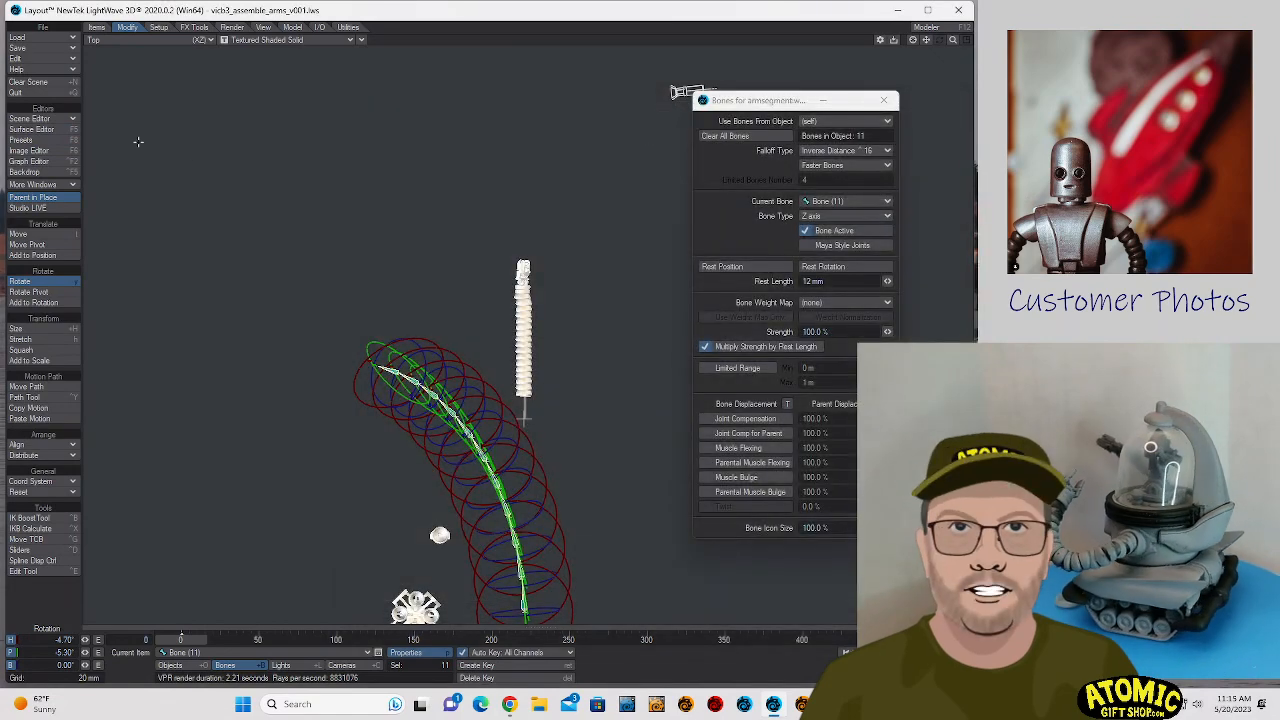
- Switch the viewport to the current camera and try rotating all bones to about 92.6° heading and 5° pitch
click(109, 41)
mouse_move(101, 119)
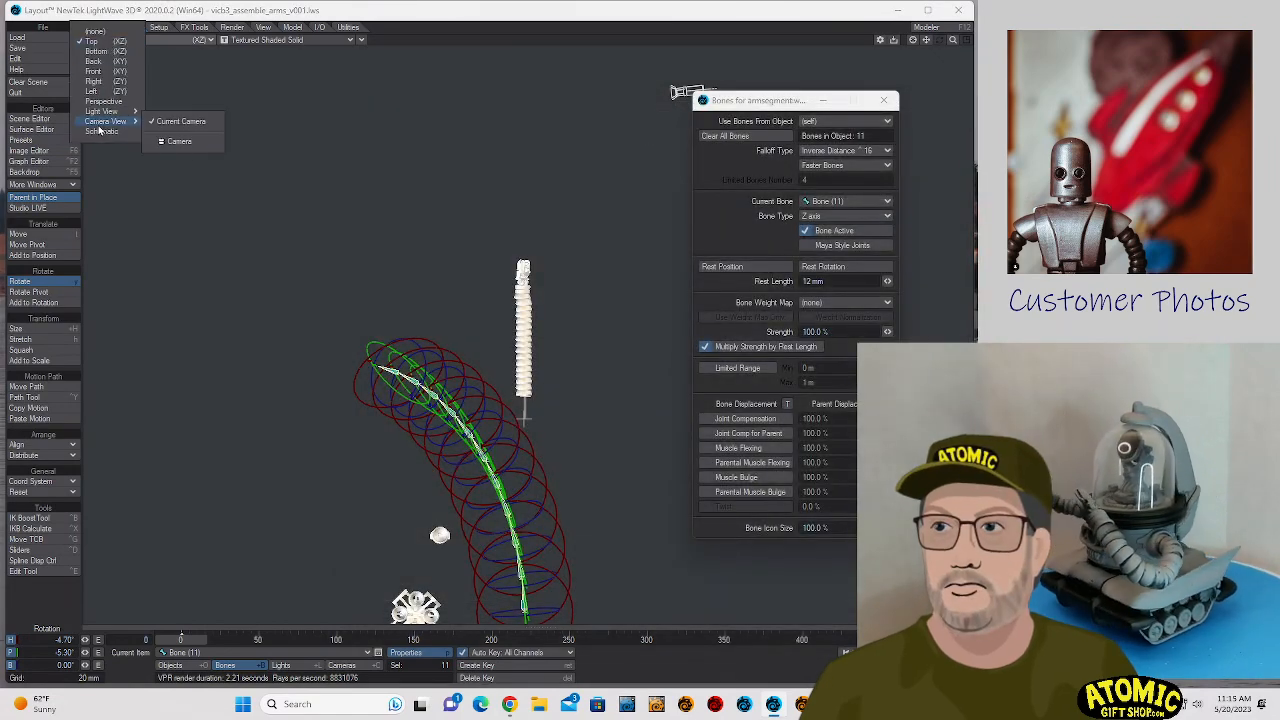
click(165, 122)
drag(458, 270, 660, 300)
key(t)
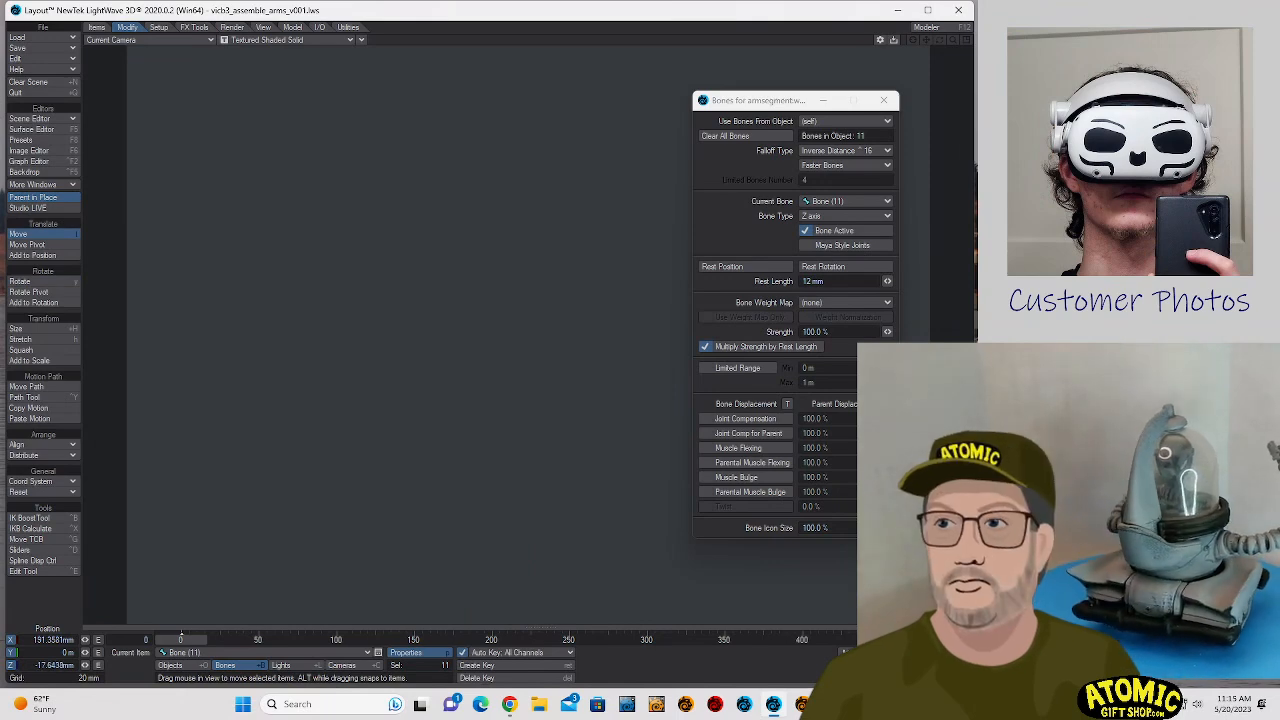
key(y)
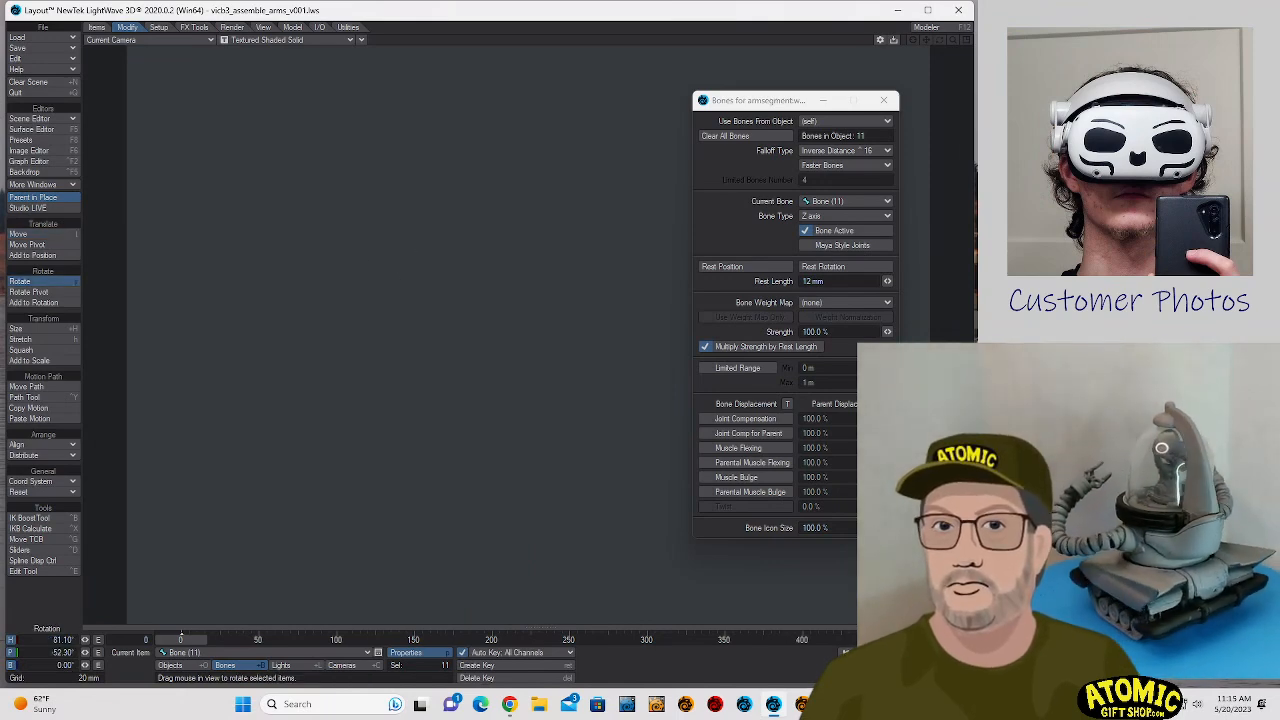
drag(324, 200, 334, 242)
- Switch the viewport to Perspective and try rotating all the selected bones to about -49.1° pitch
click(155, 43)
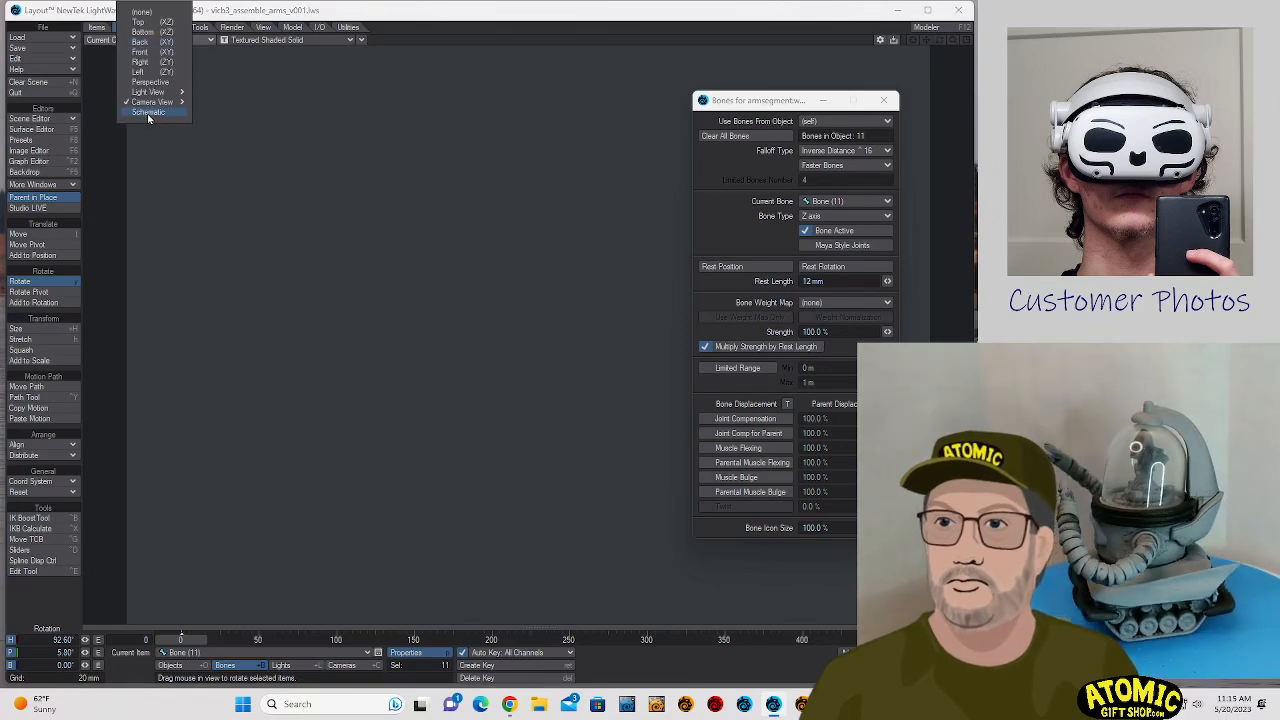
click(152, 82)
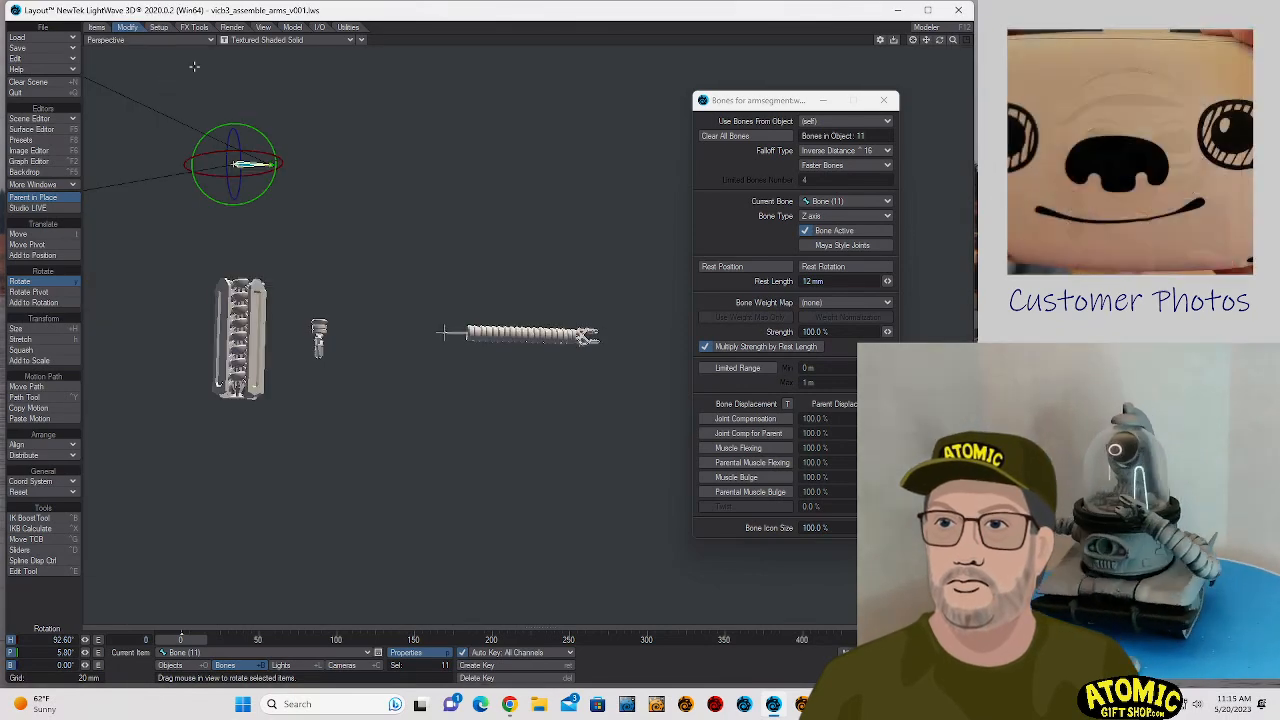
click(361, 40)
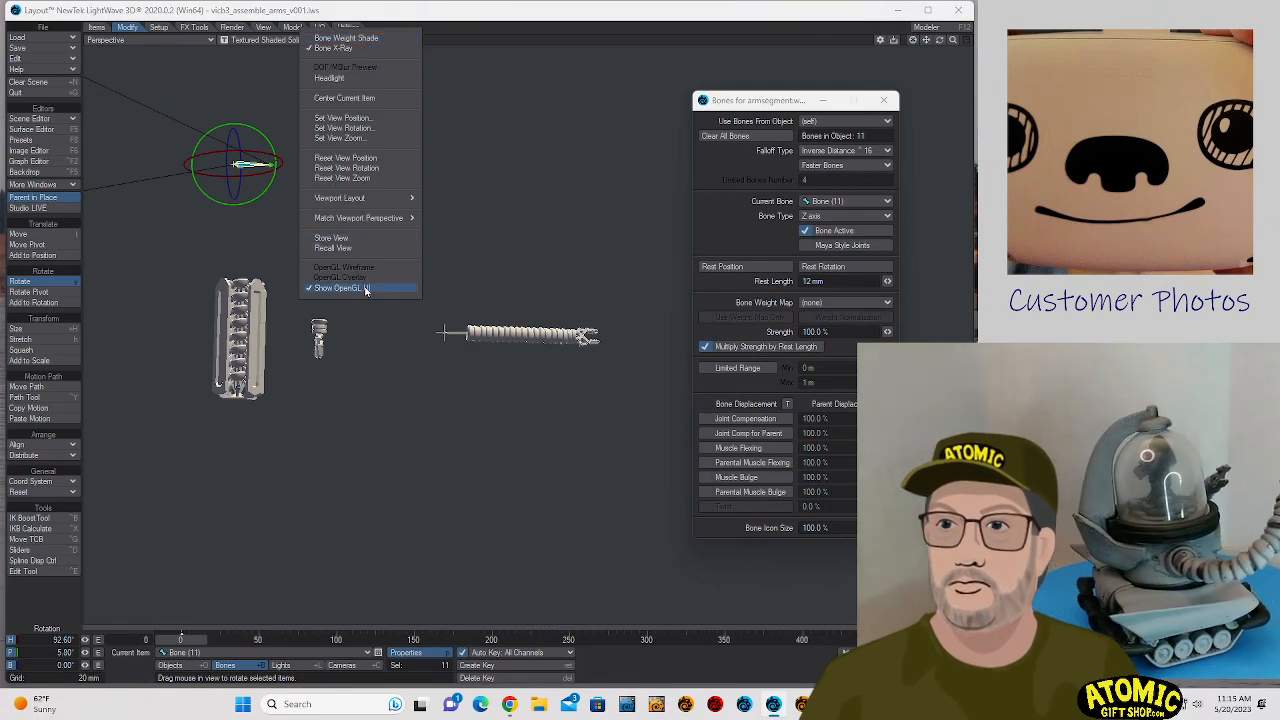
click(622, 118)
drag(623, 118, 878, 30)
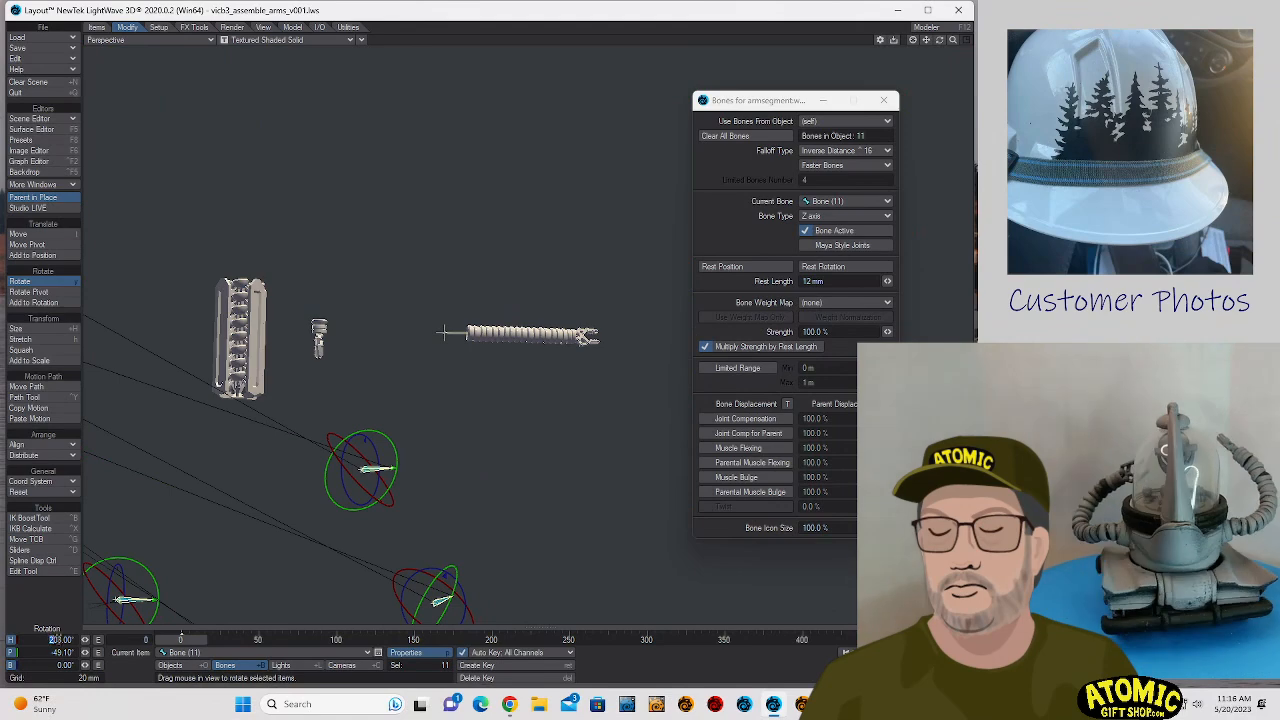
- Reset the heading and pitch of all selected bones to 0°, and centre the view on the current bone
drag(57, 637, 250, 604)
text(0)
key(Tab)
text(0)
key(Tab)
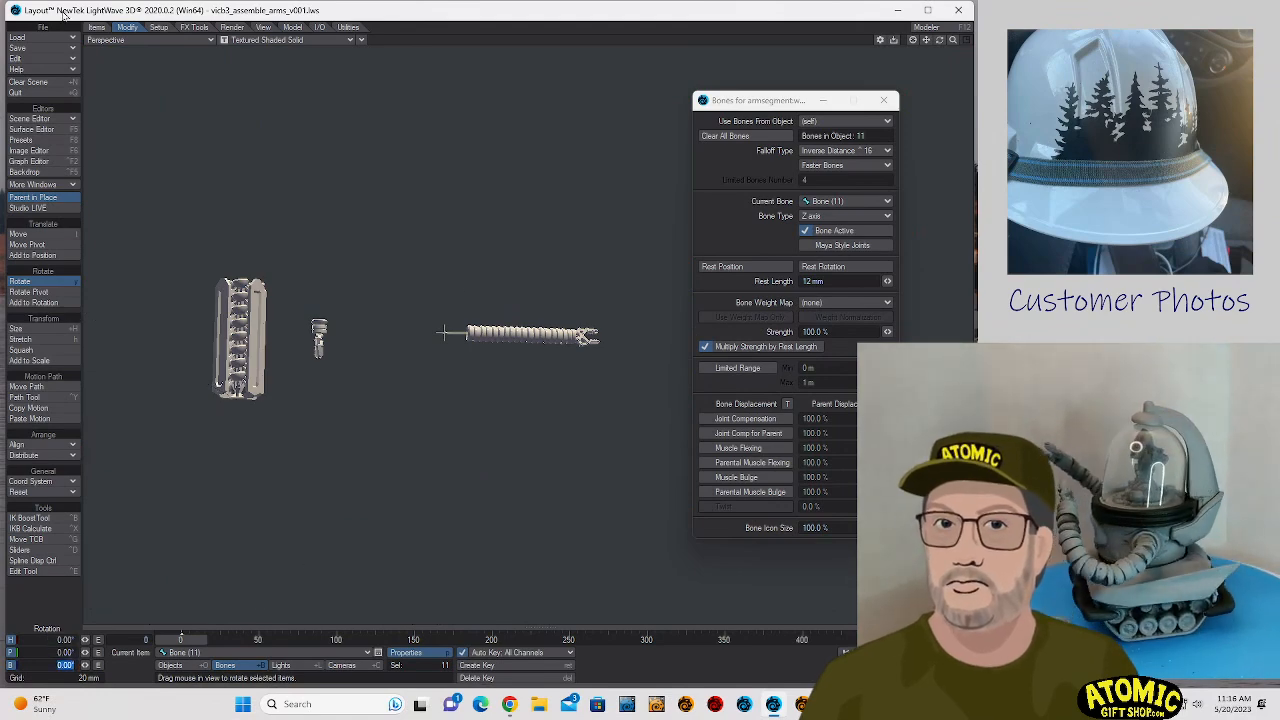
click(912, 40)
drag(941, 43, 930, 150)
drag(655, 36, 589, 104)
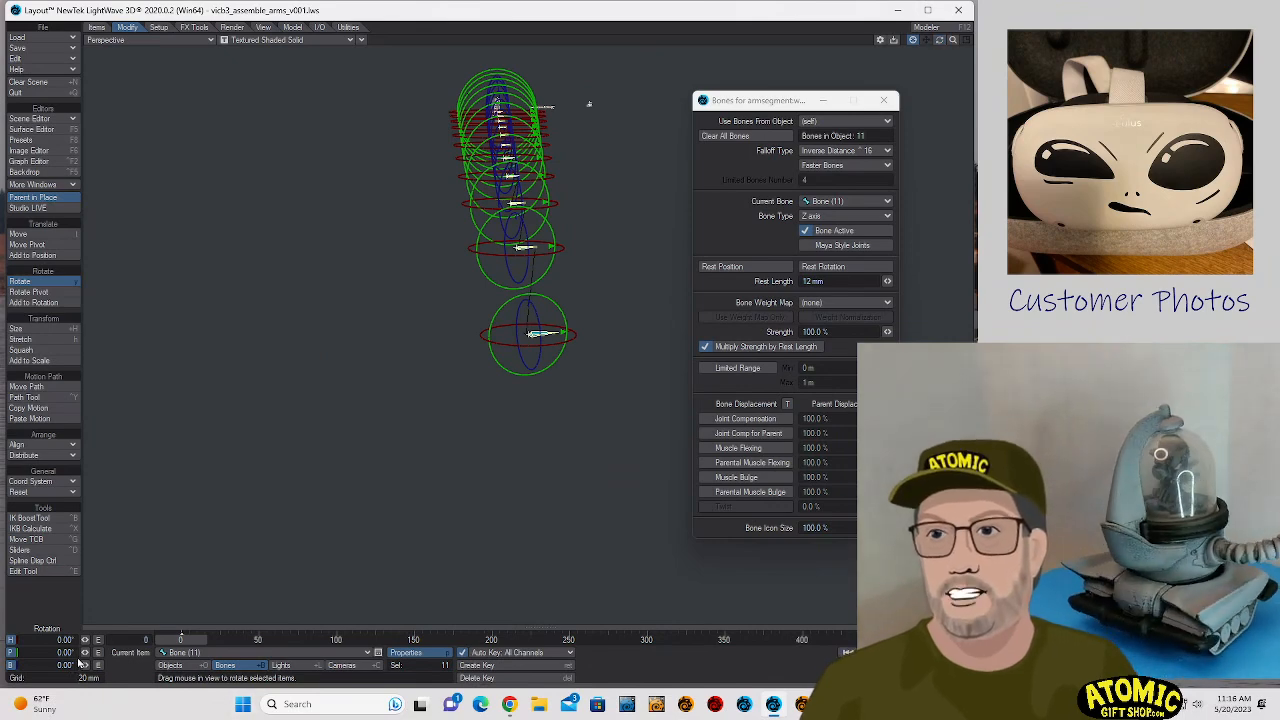
- Set the X position of all selected bones in the arm chain to 0 m
key(t)
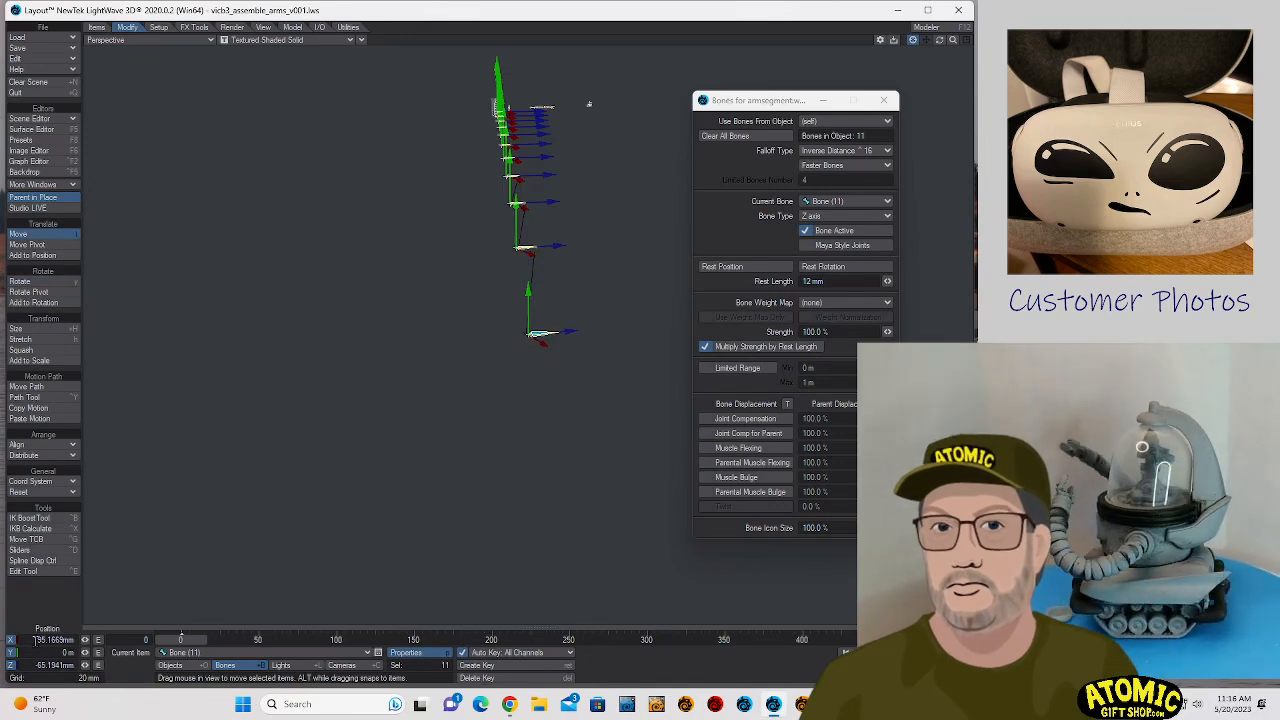
drag(36, 640, 303, 656)
text(0)
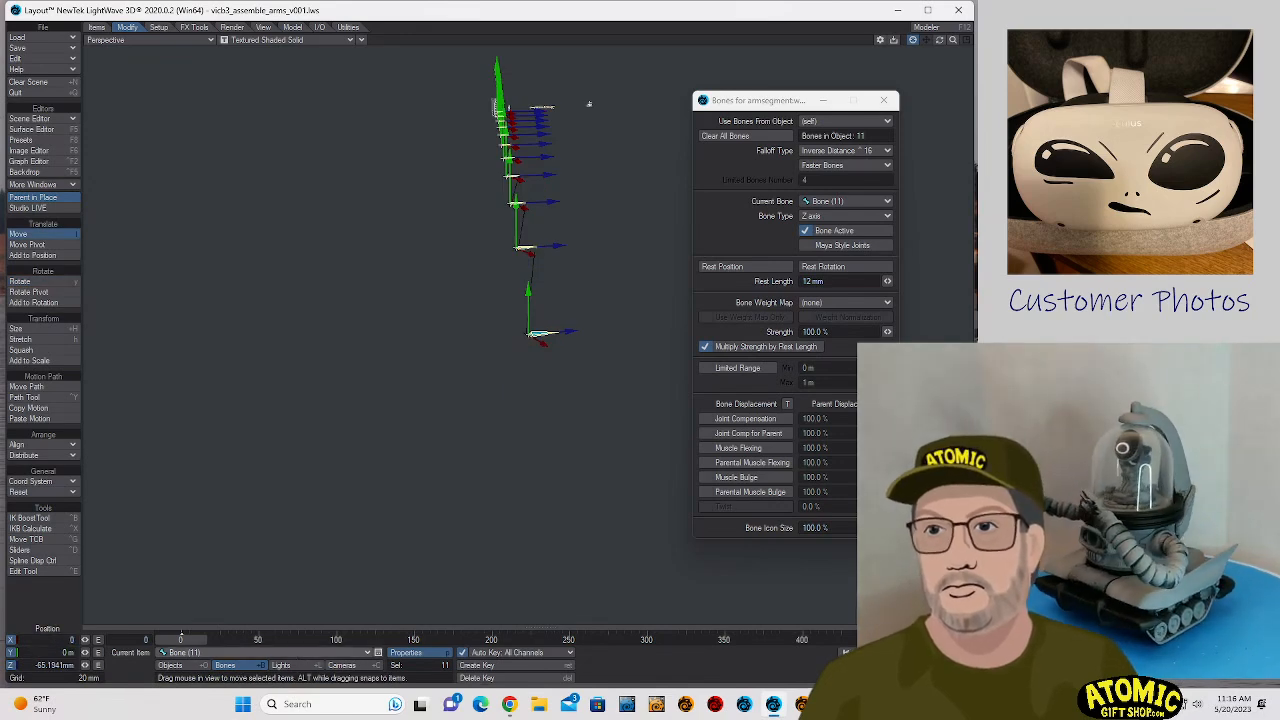
key(Tab)
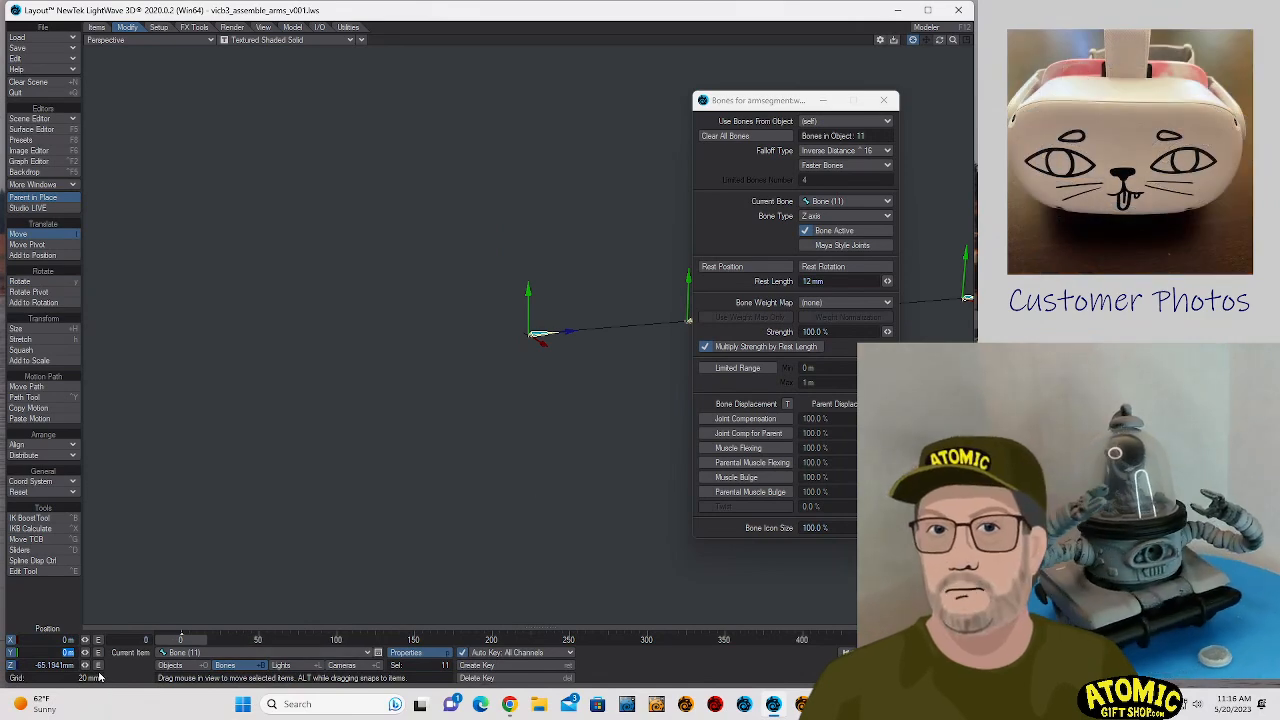
- Try Z positions of about -5.19 mm, 1 m and 0 m for all selected bones
drag(568, 331, 900, 283)
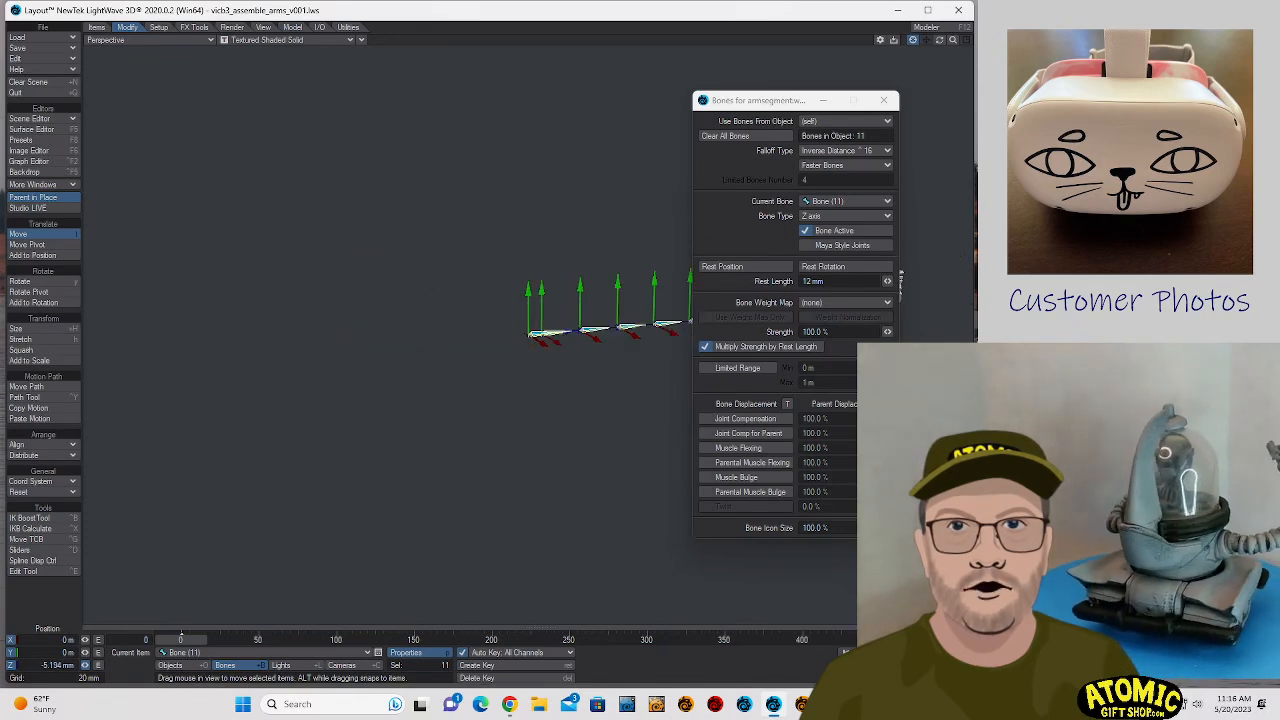
drag(34, 664, 153, 663)
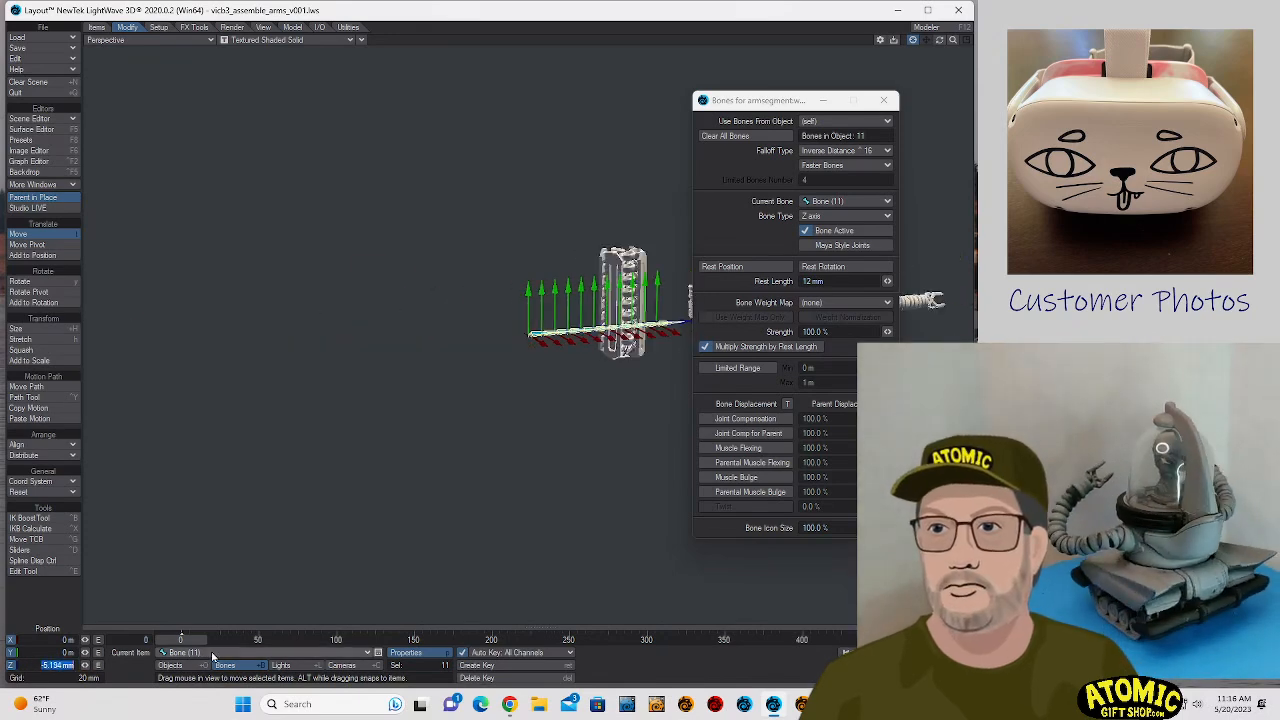
text(1)
key(Return)
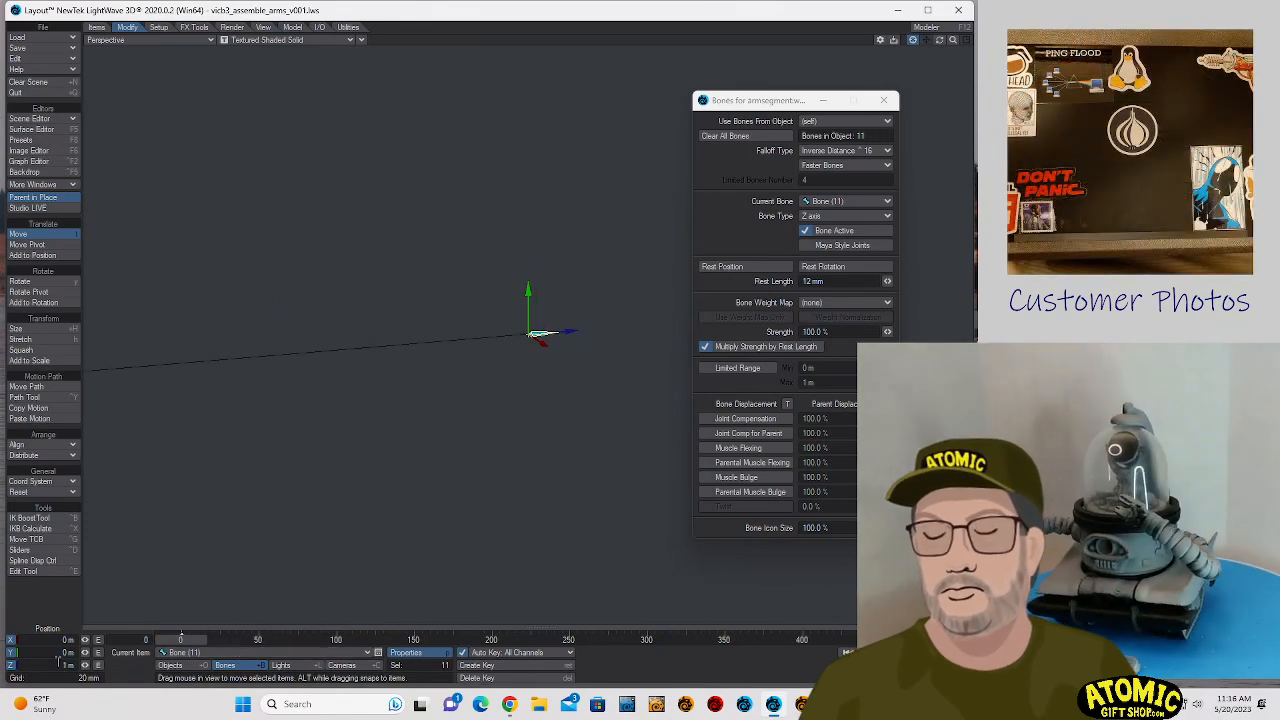
drag(57, 661, 108, 658)
text(0)
key(Return)
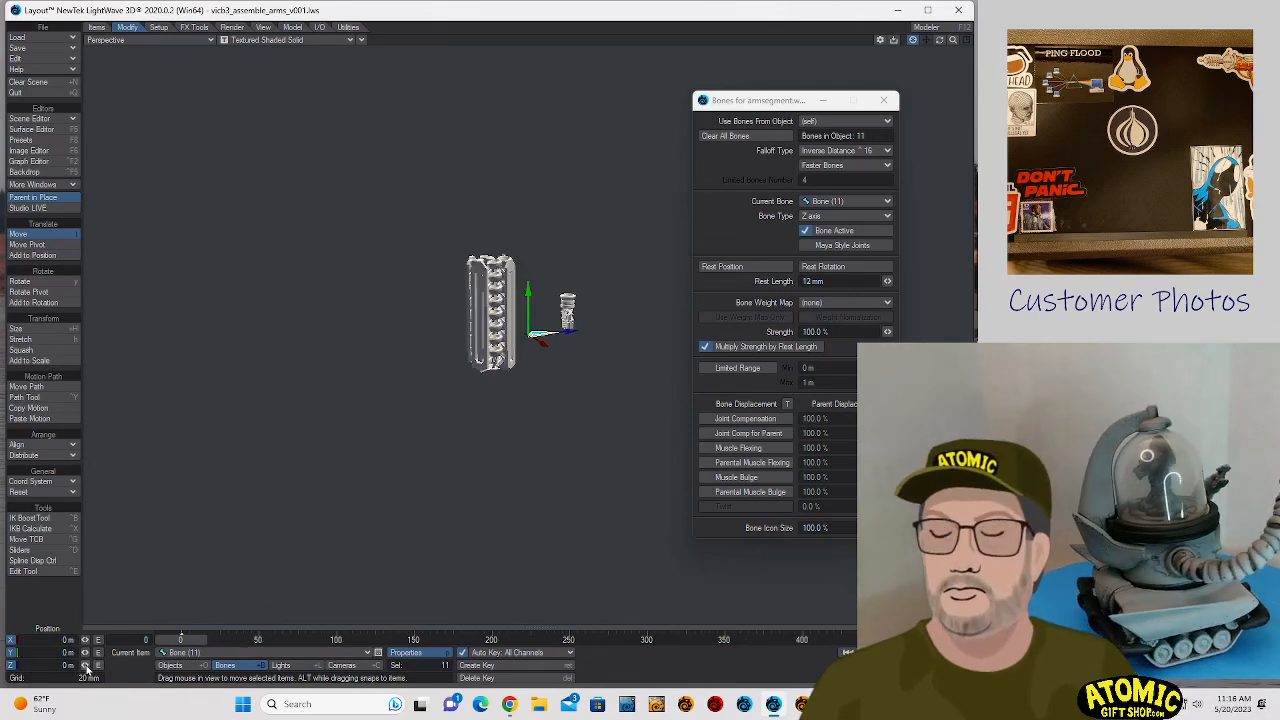
- Compare Z positions of 10 mm and 5 mm for all selected bones, and keep 10 mm
drag(86, 666, 100, 666)
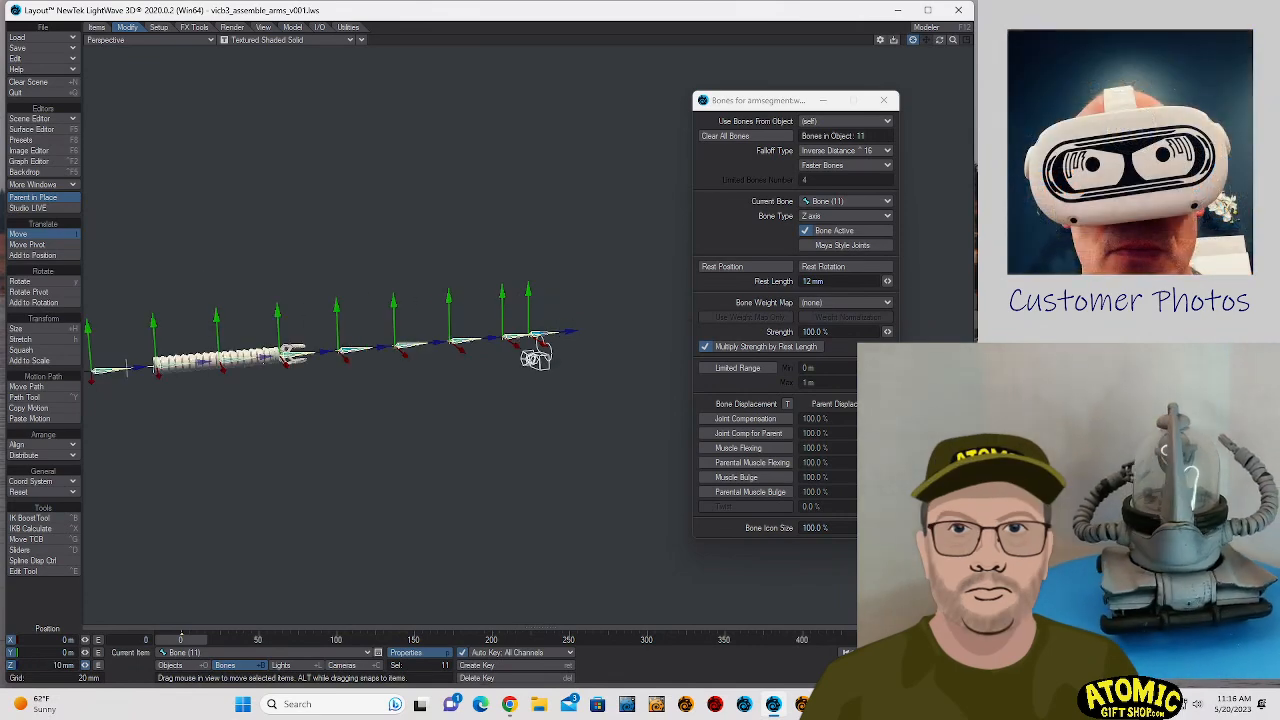
click(63, 666)
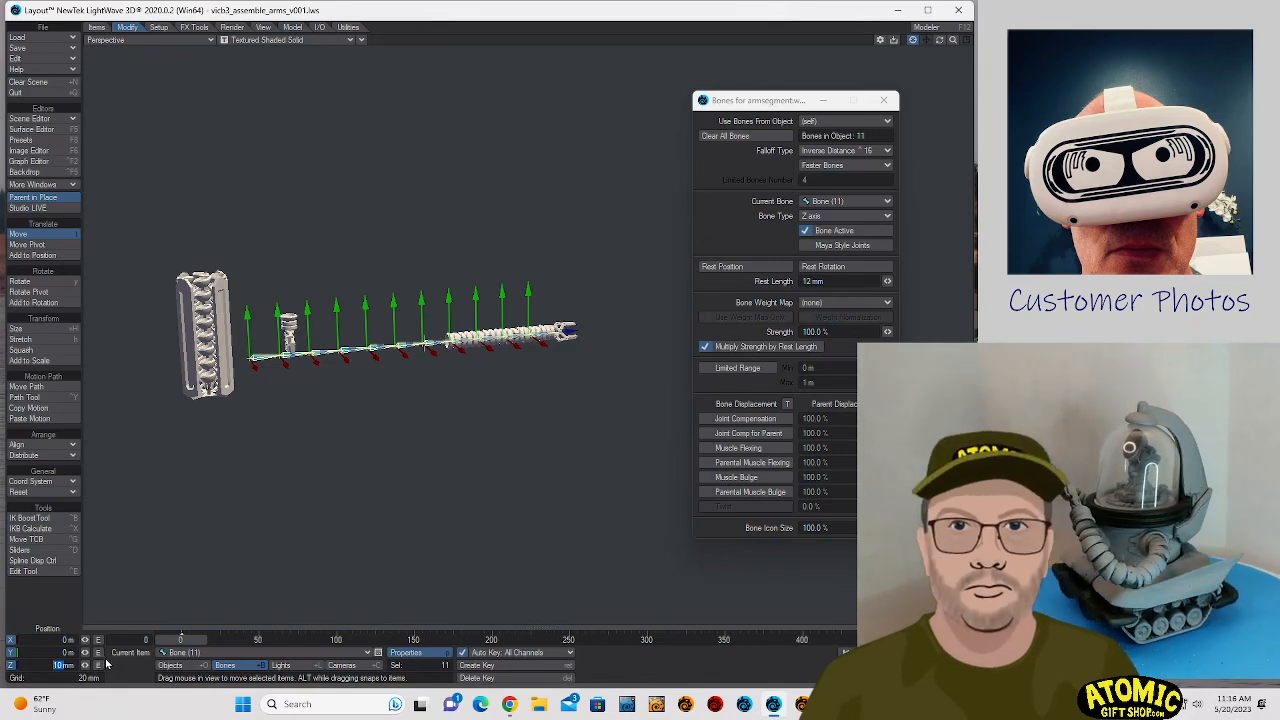
text(5)
key(Return)
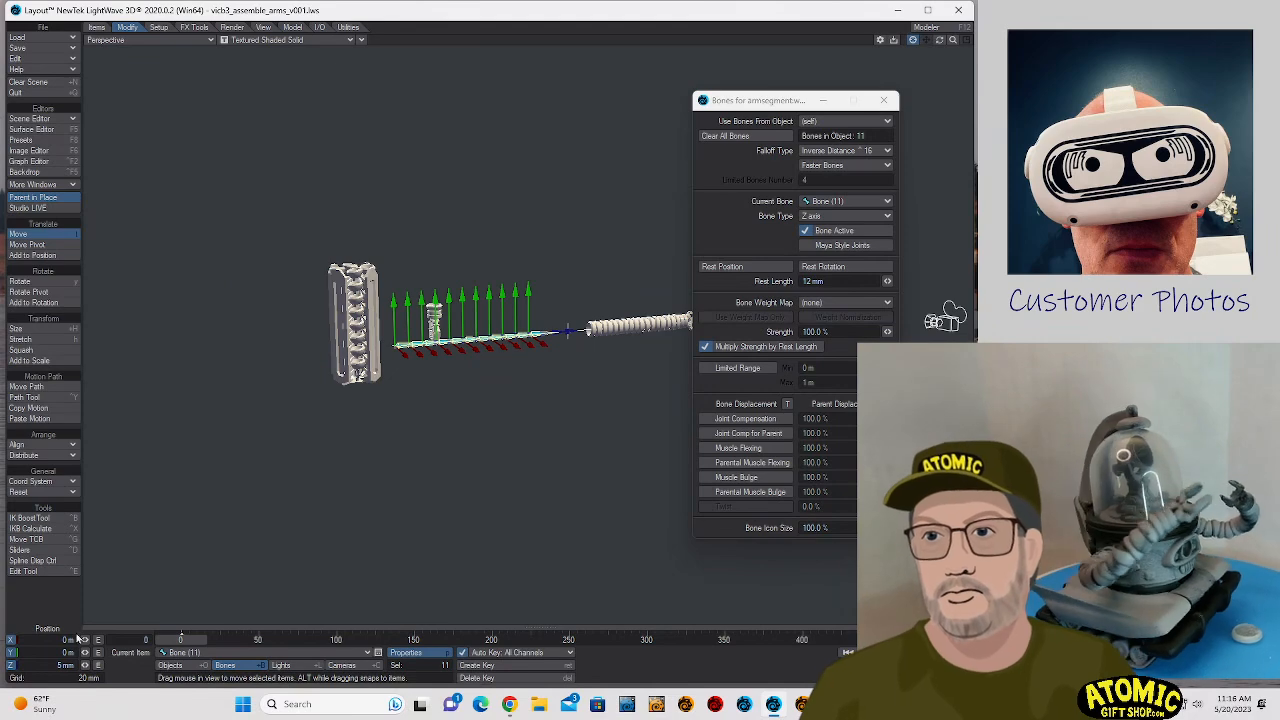
click(65, 665)
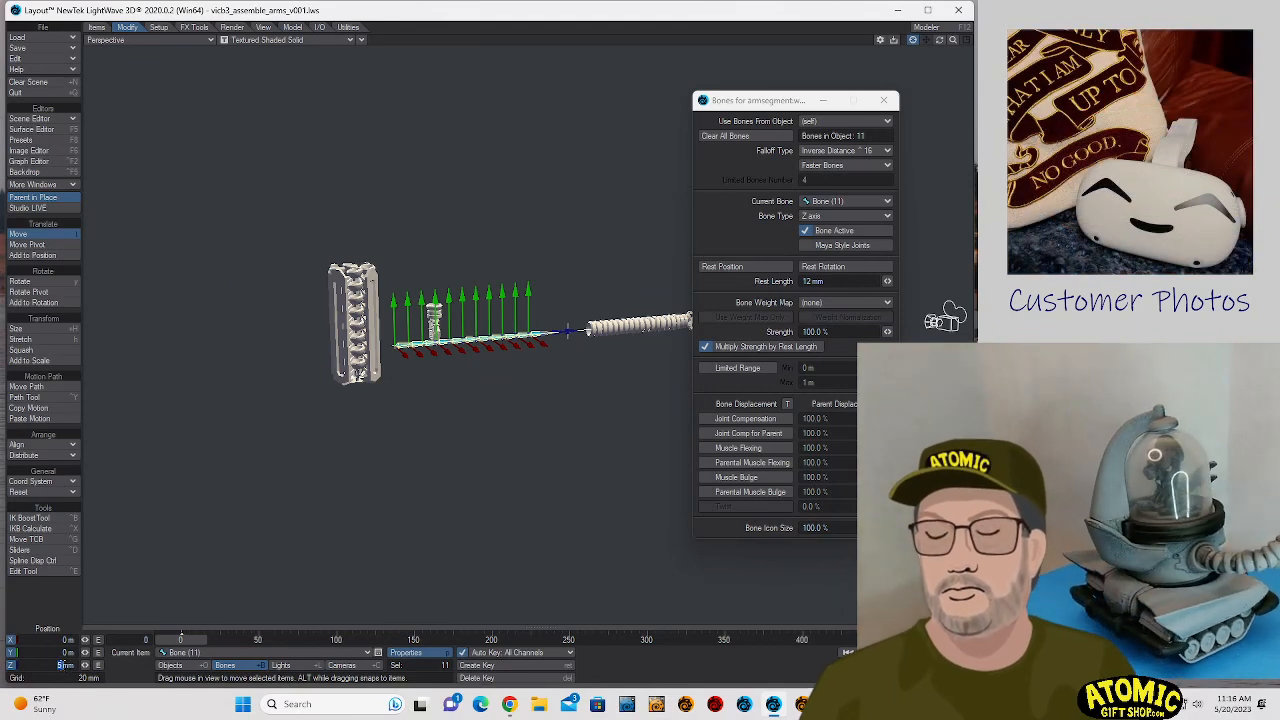
text(10)
key(Return)
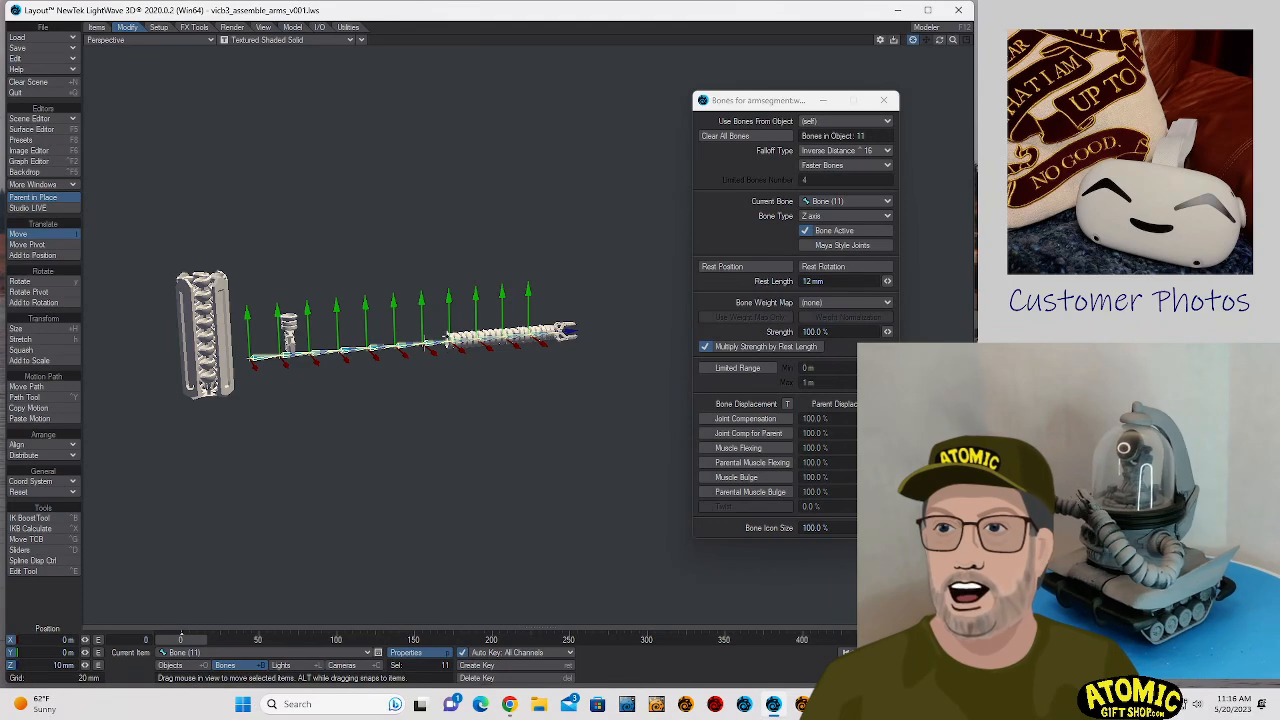
- Switch the viewport shading to VPR and bend the chain by rotating all bones to about -5.2° heading and -16.4° pitch
click(259, 44)
click(266, 92)
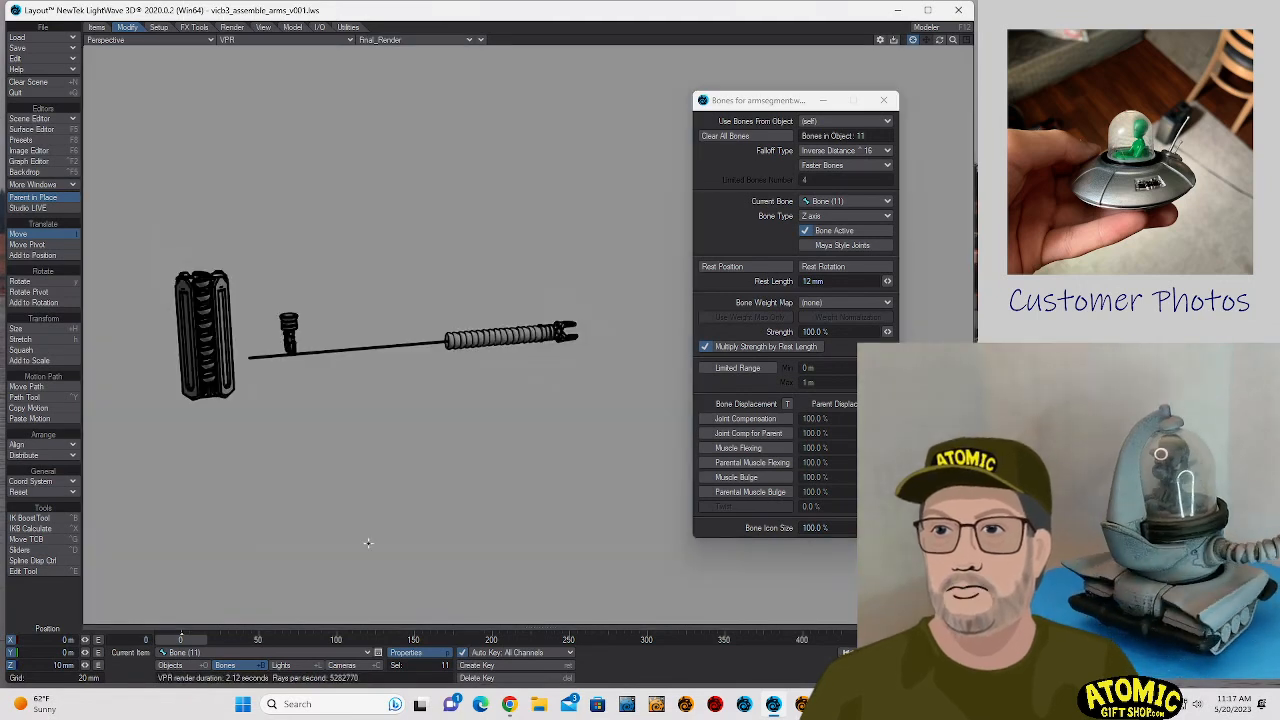
key(y)
drag(425, 514, 606, 466)
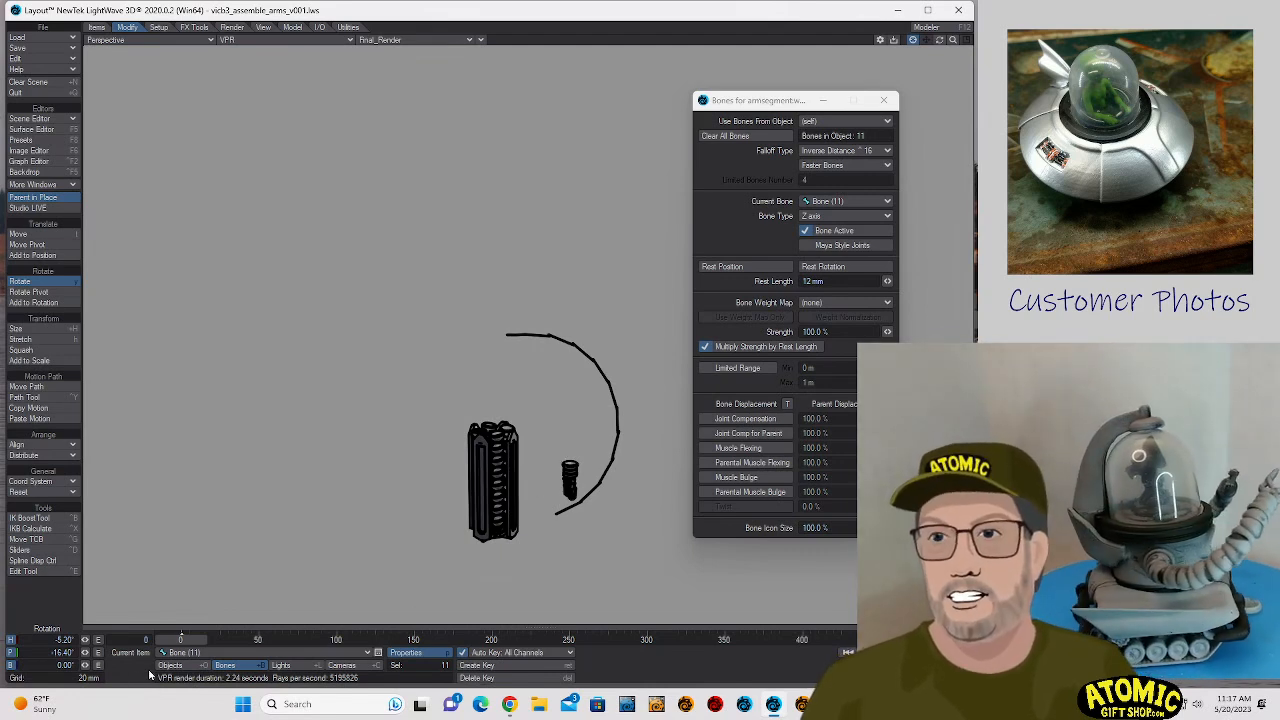
- Start the Stretch tool on all selected bones
key(h)
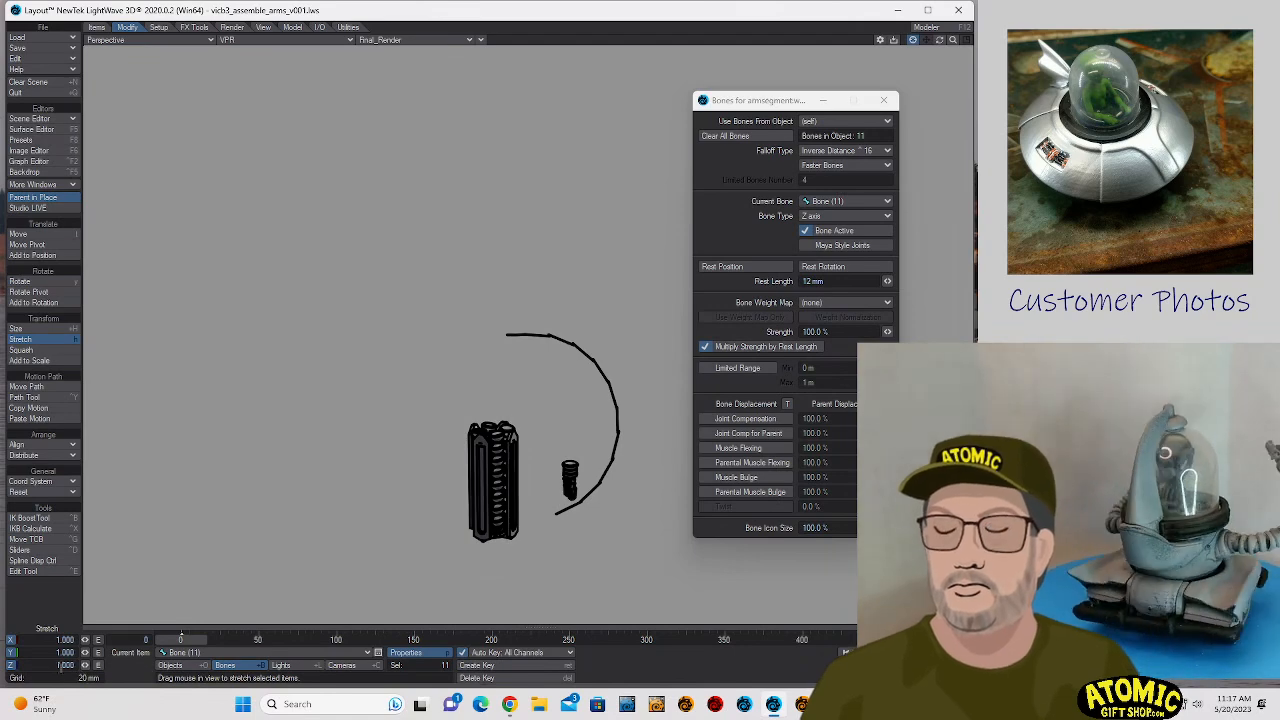
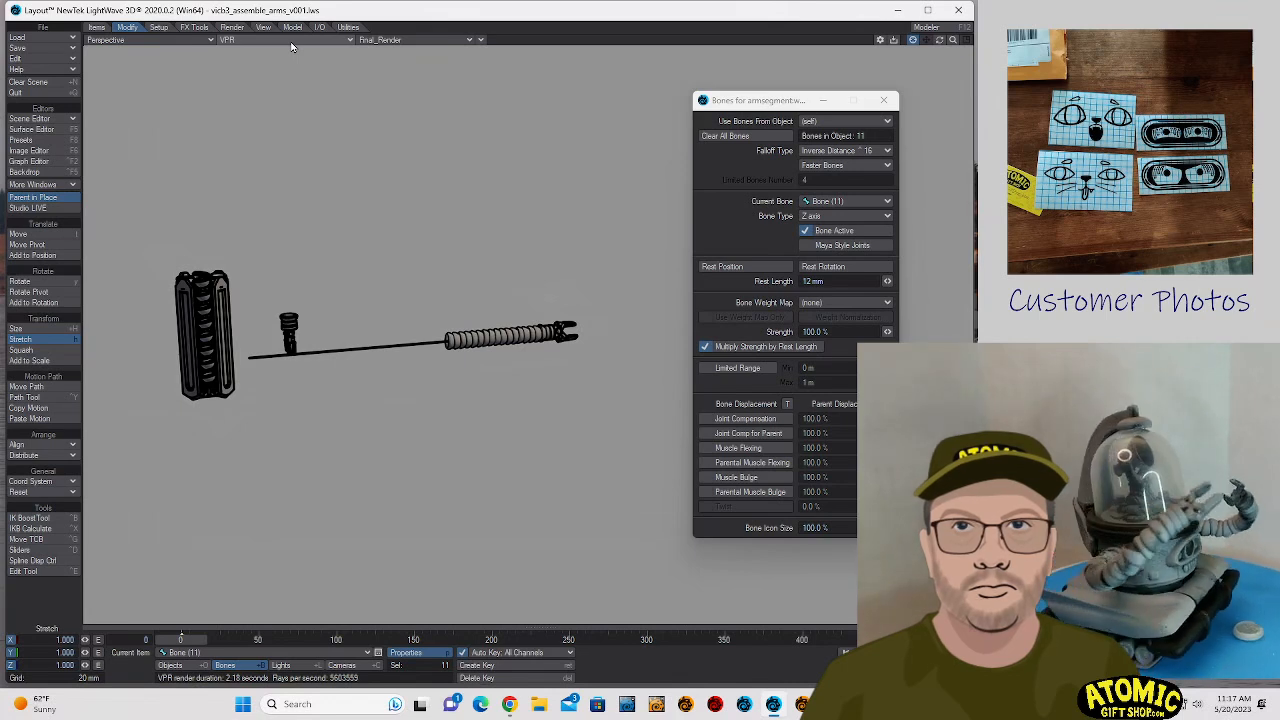
- Set the rest length of all selected armsegment.wire bones to 10 mm
double_click(808, 281)
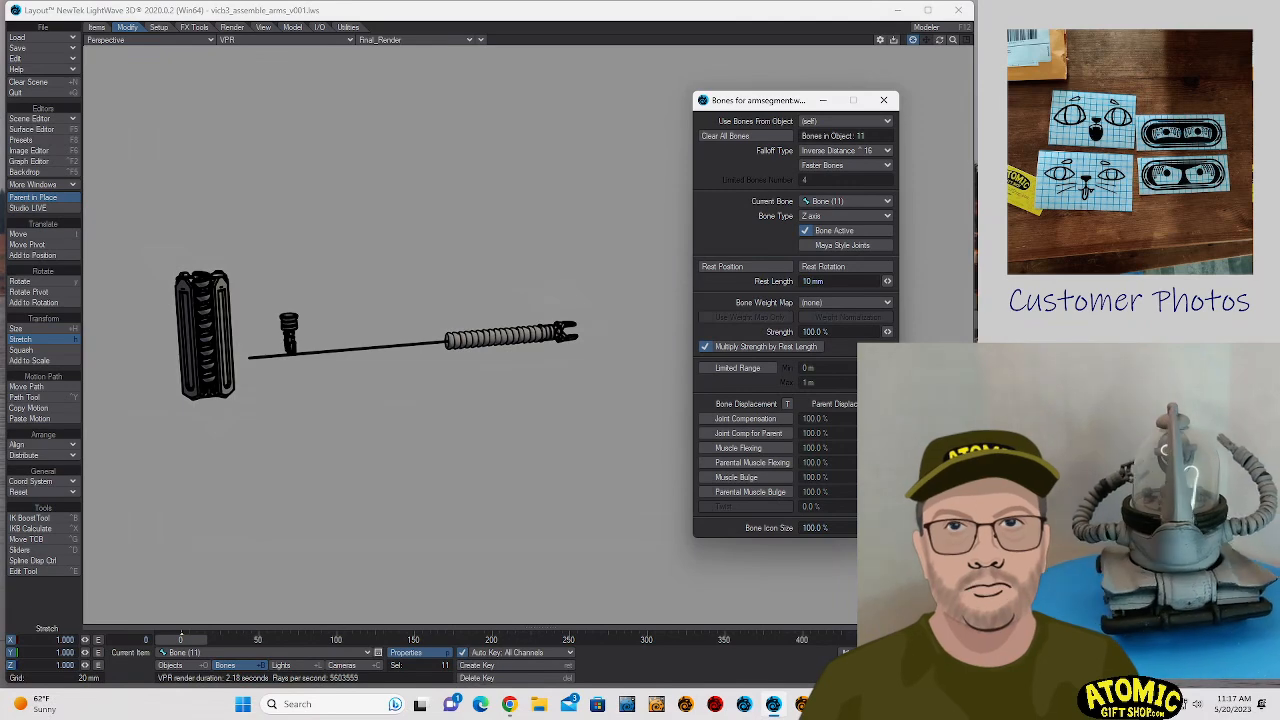
key(Tab)
key(Return)
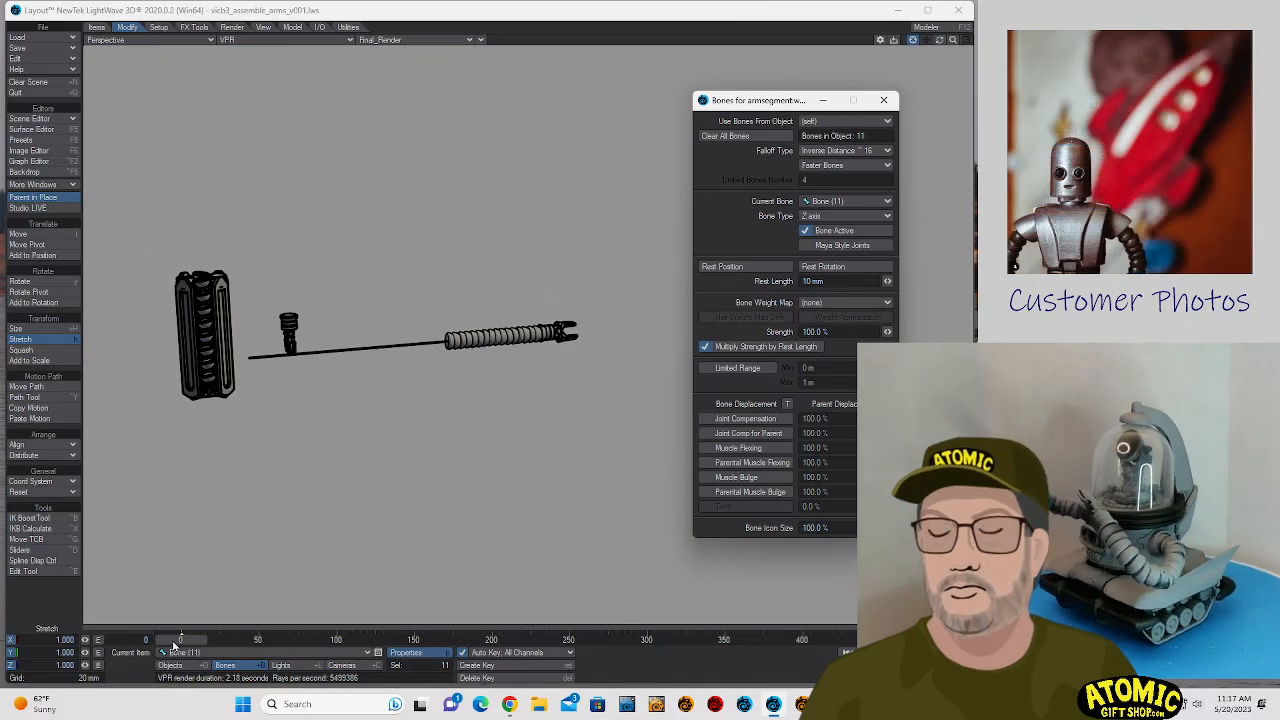
- Try bending the bone chain at frame 2 by rotating all selected bones
drag(174, 641, 178, 641)
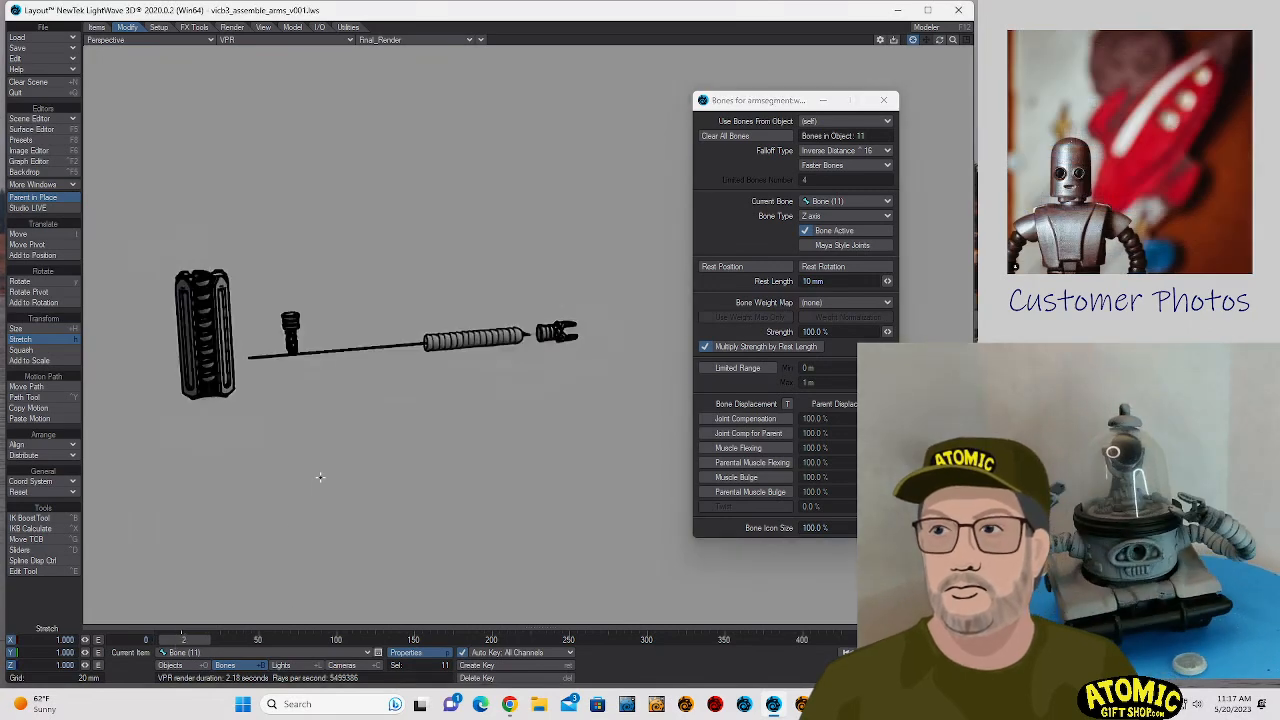
key(y)
drag(528, 375, 372, 464)
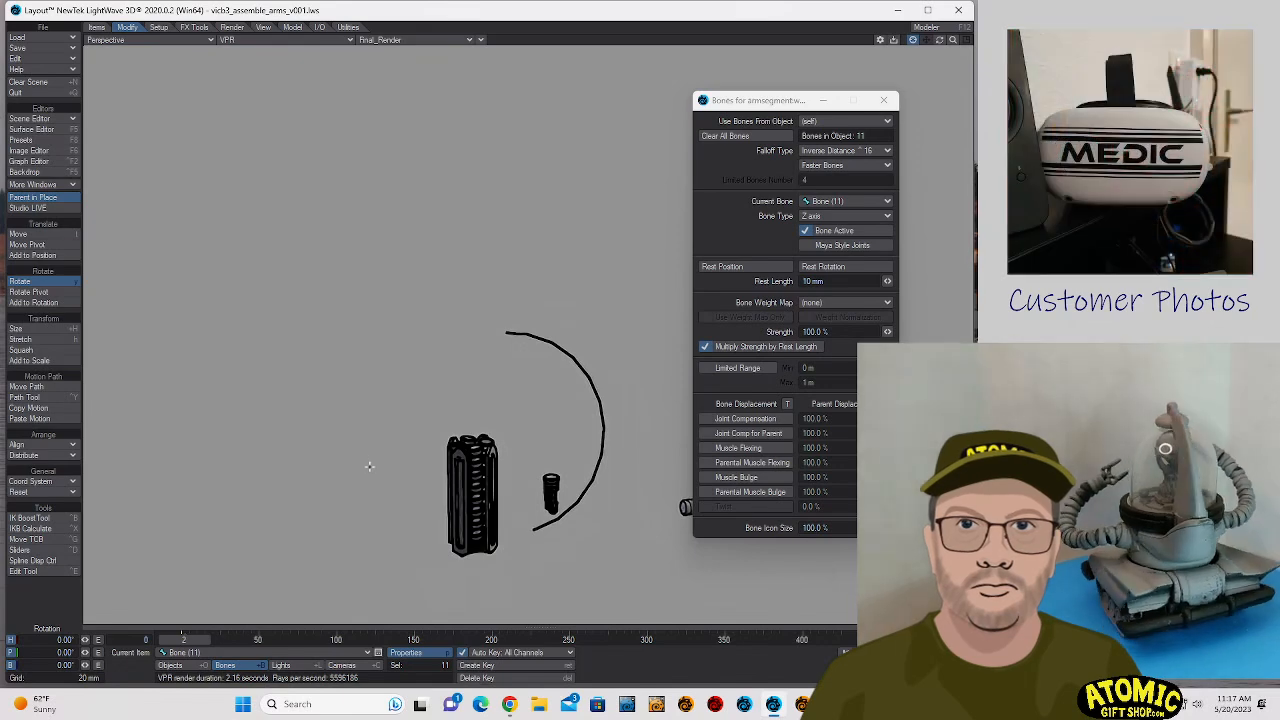
key(ctrl+z)
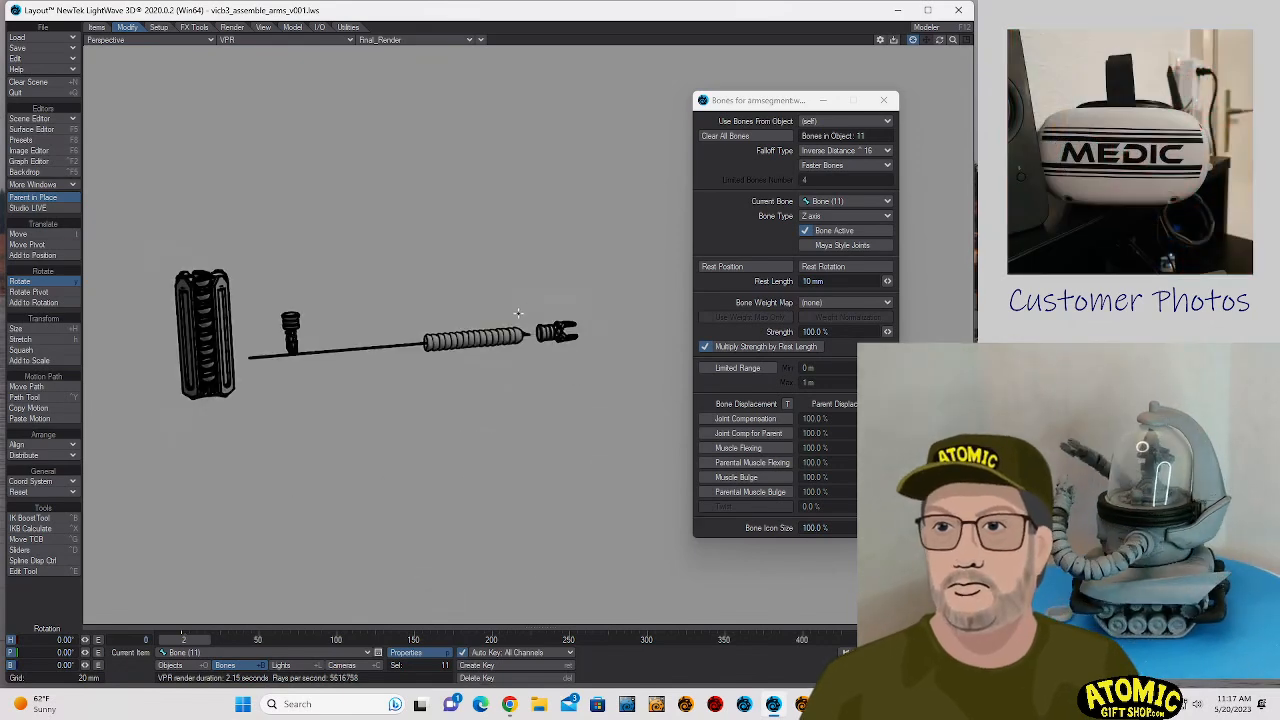
- Make armsegment.polystack use the bones from armsegment.wire
click(256, 652)
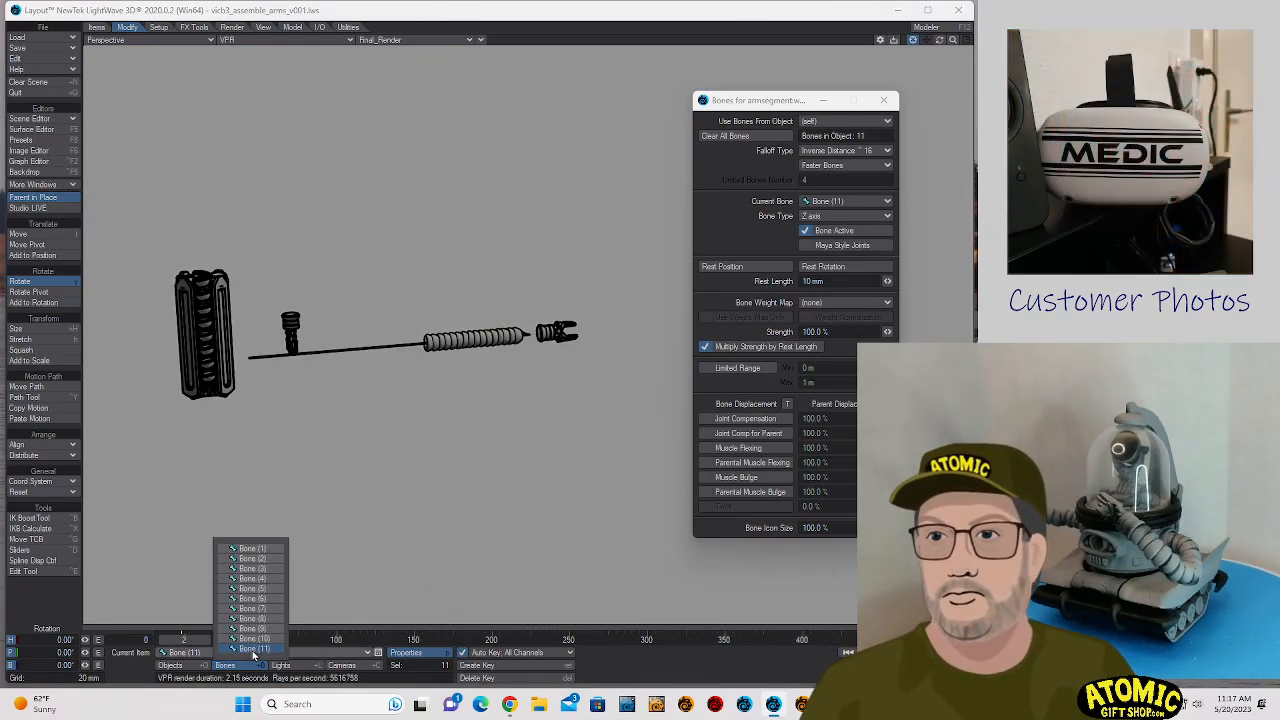
click(172, 665)
click(205, 654)
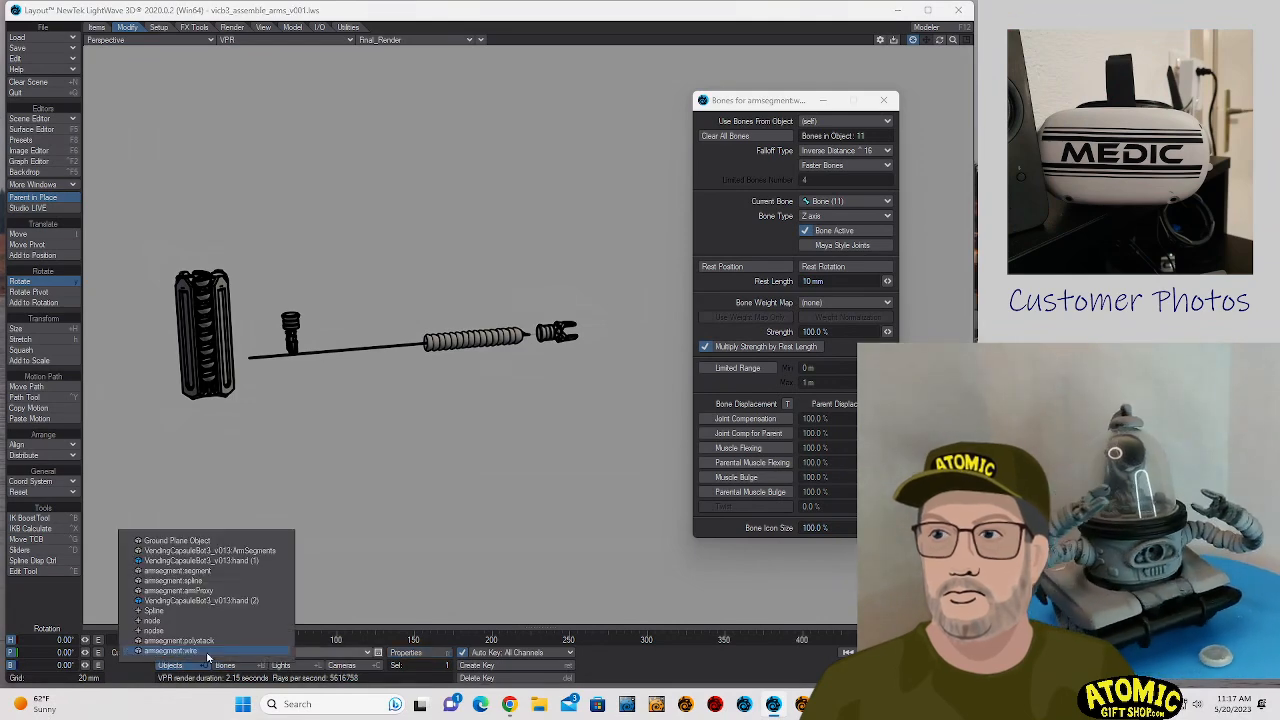
click(208, 645)
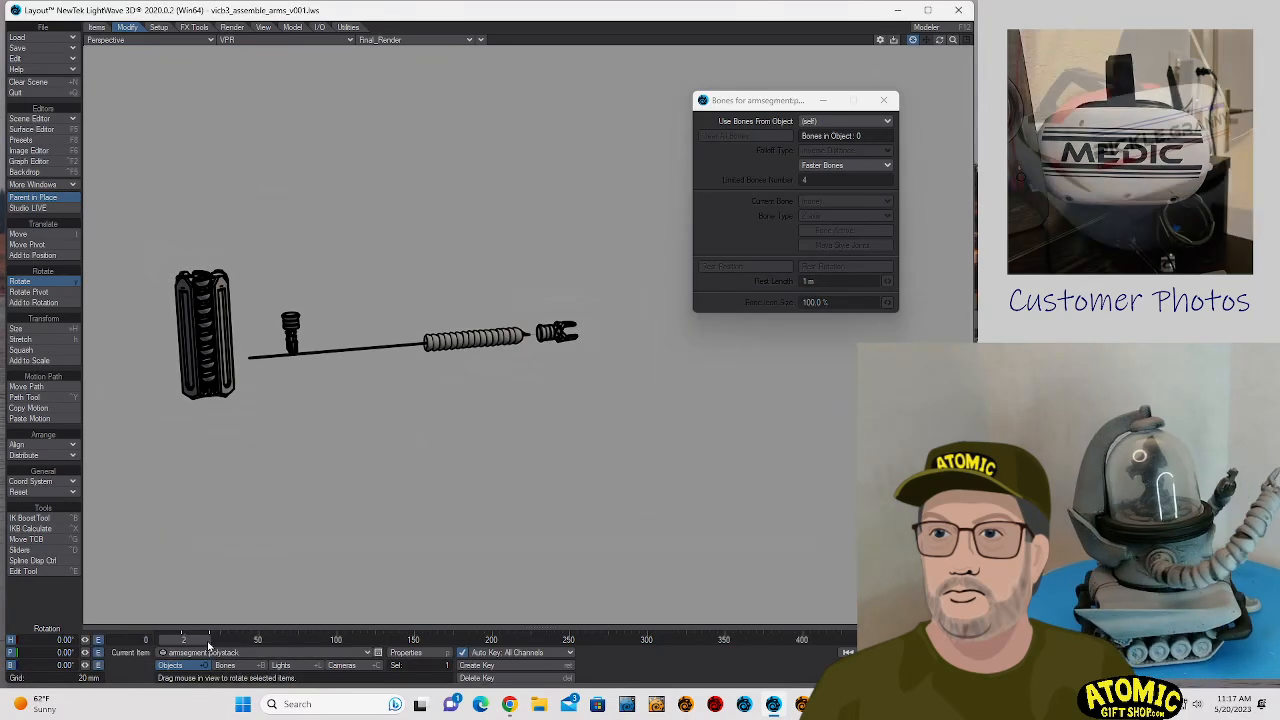
click(826, 121)
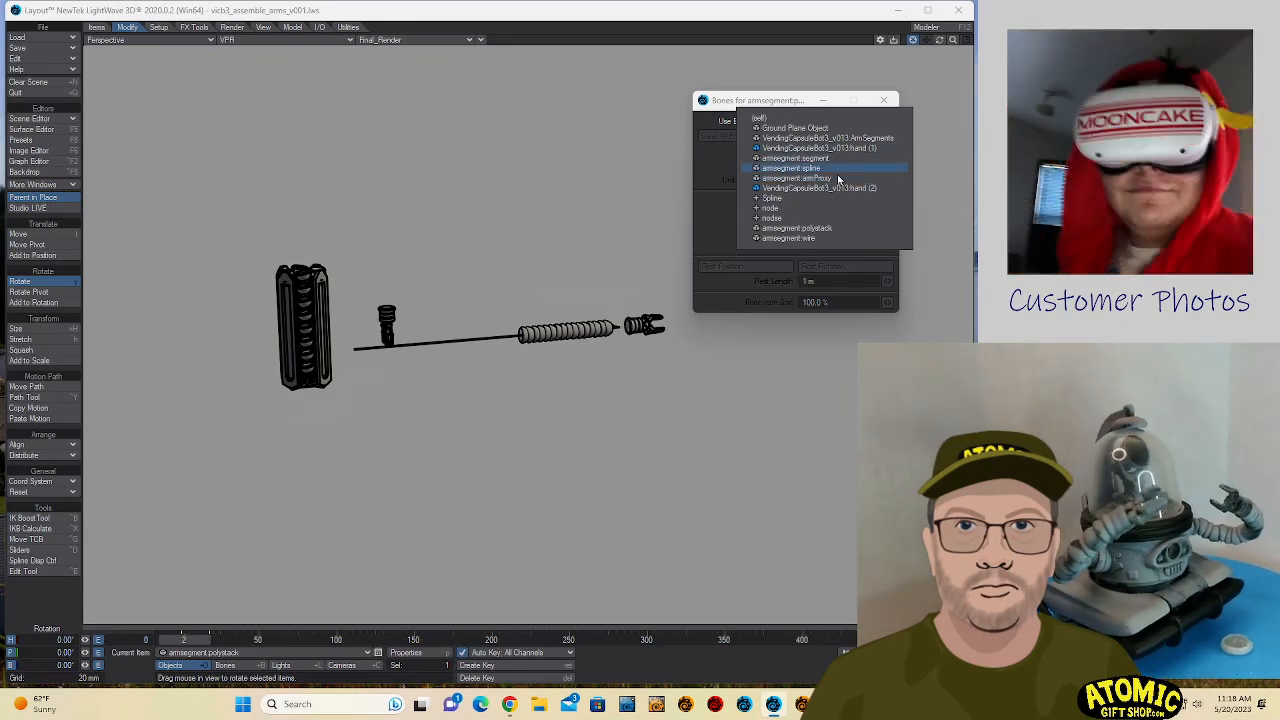
click(827, 239)
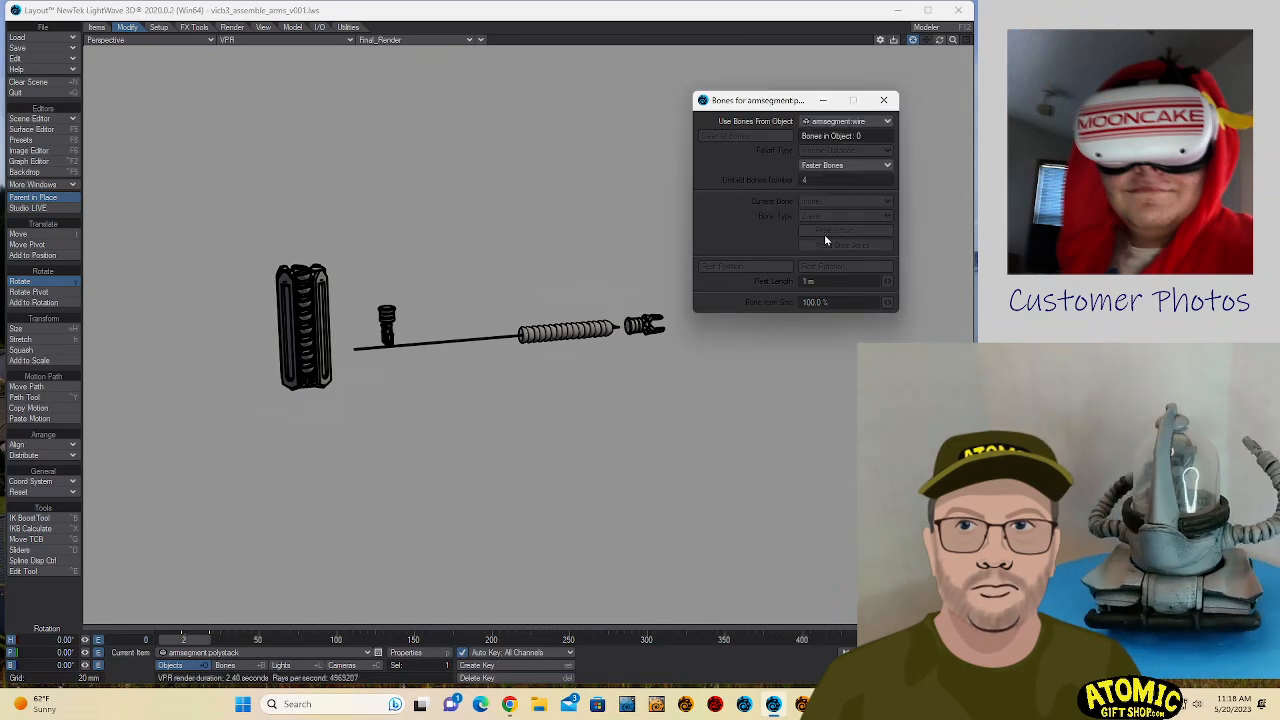
- Return the timeline to frame 0 and select the armsegment.wire object
click(190, 639)
drag(188, 639, 231, 639)
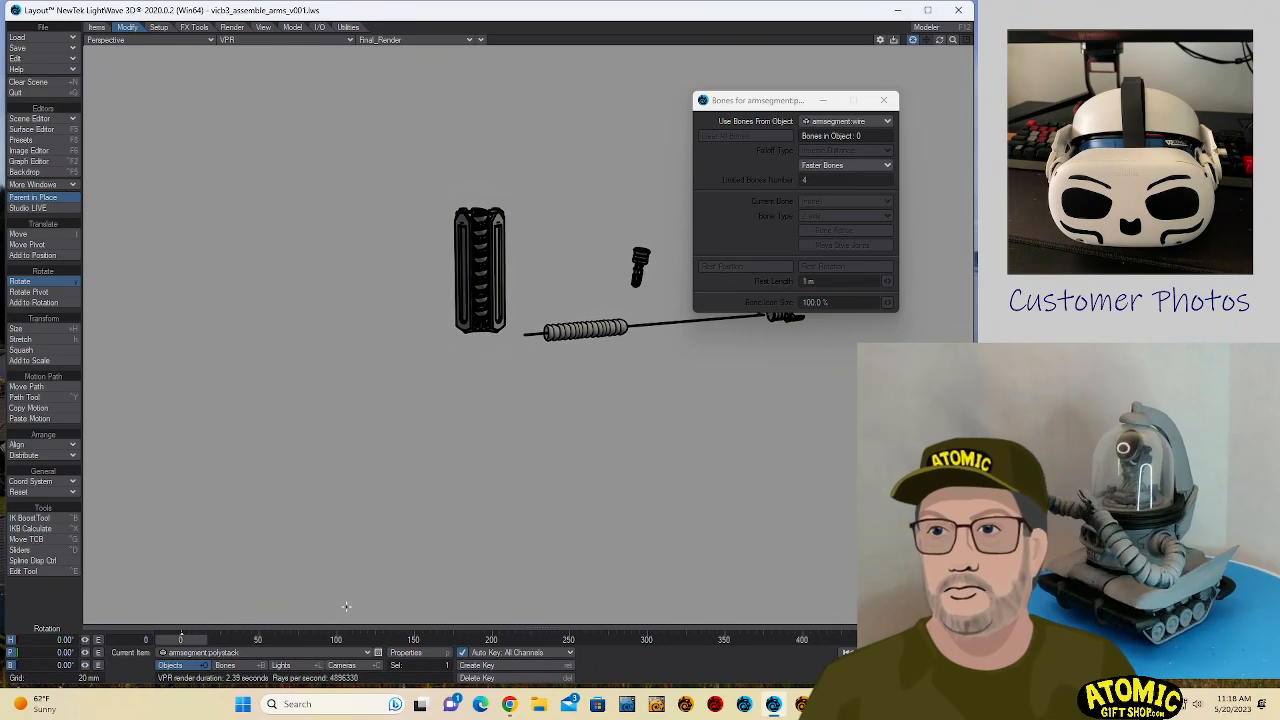
key(ctrl+z)
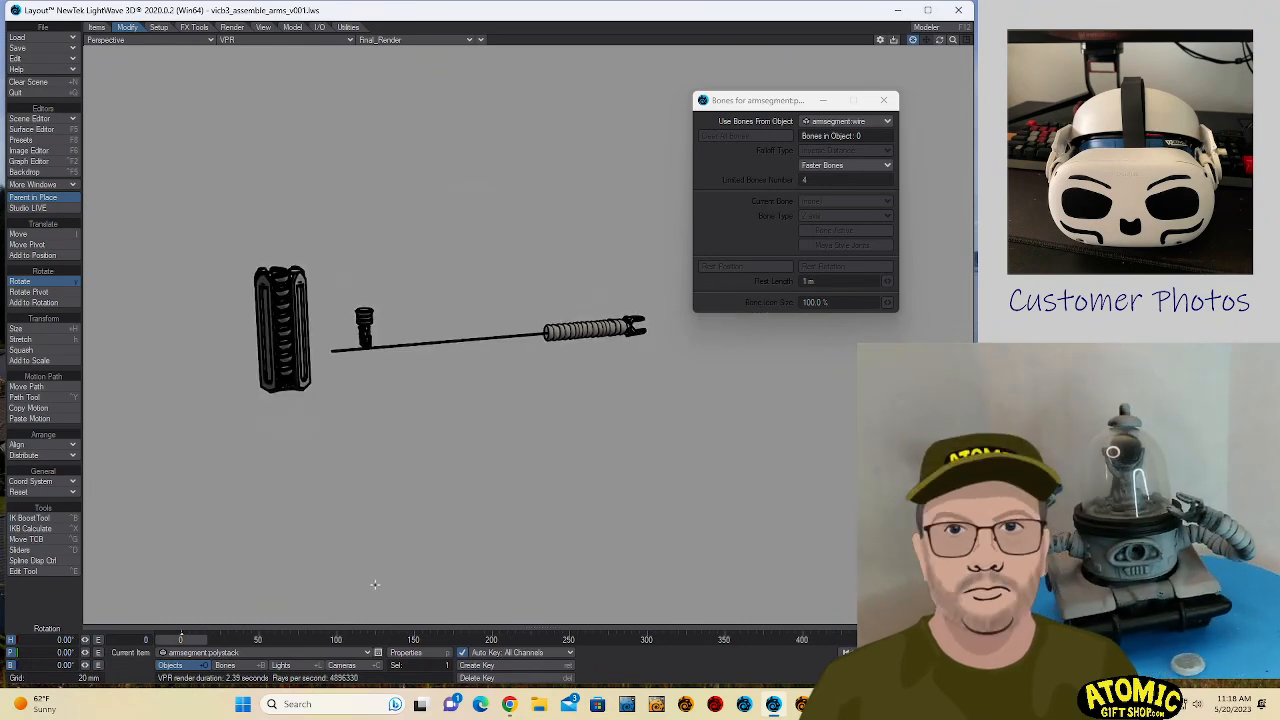
click(257, 651)
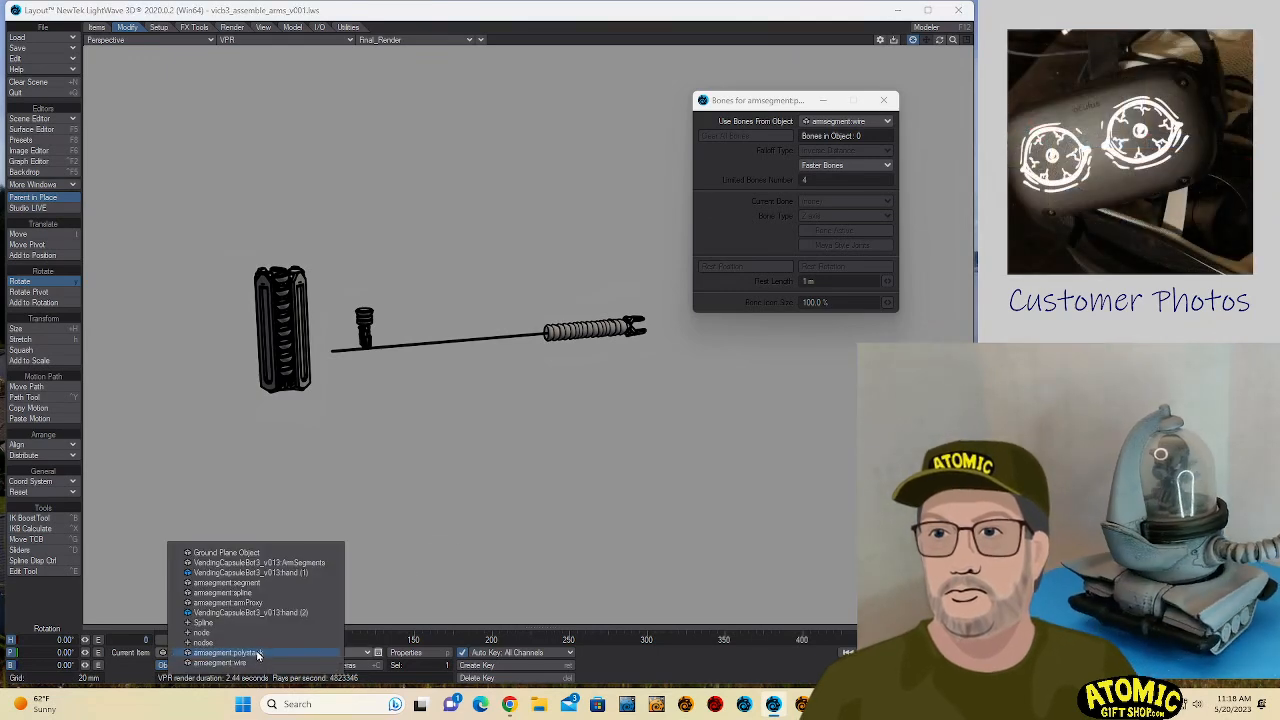
click(258, 662)
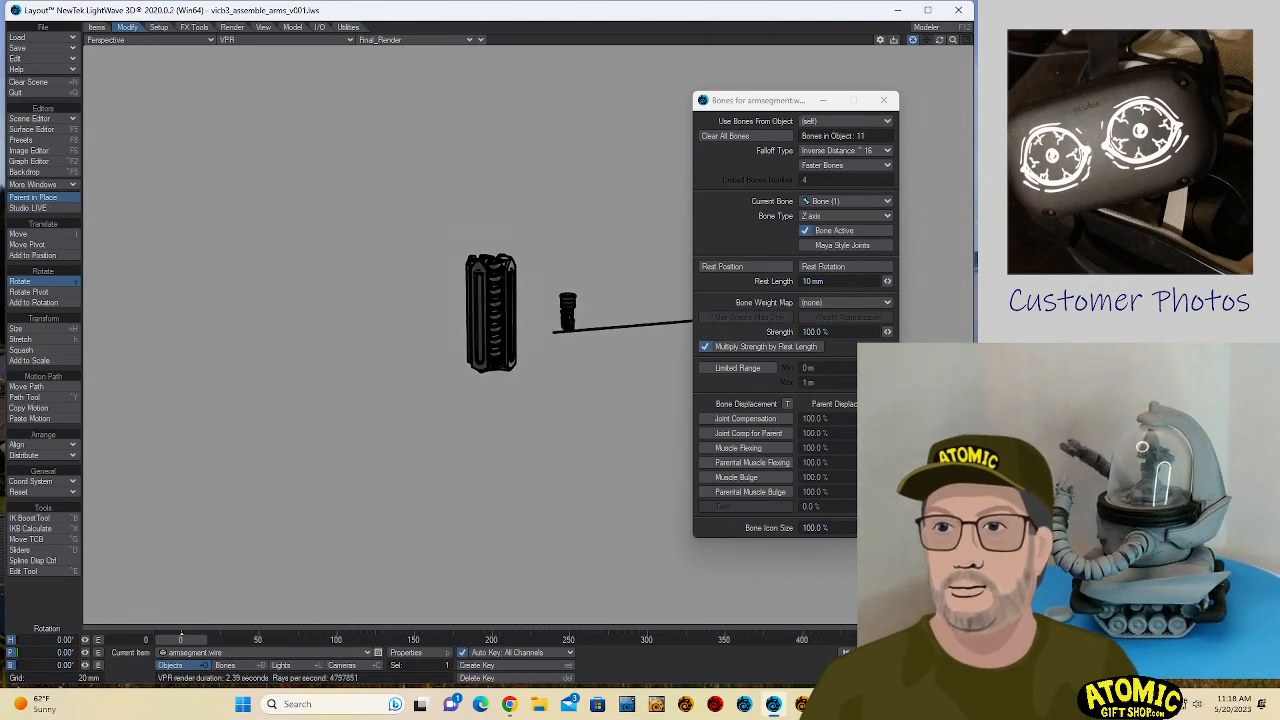
- Switch the perspective viewport's shading to Shaded Solid
click(376, 40)
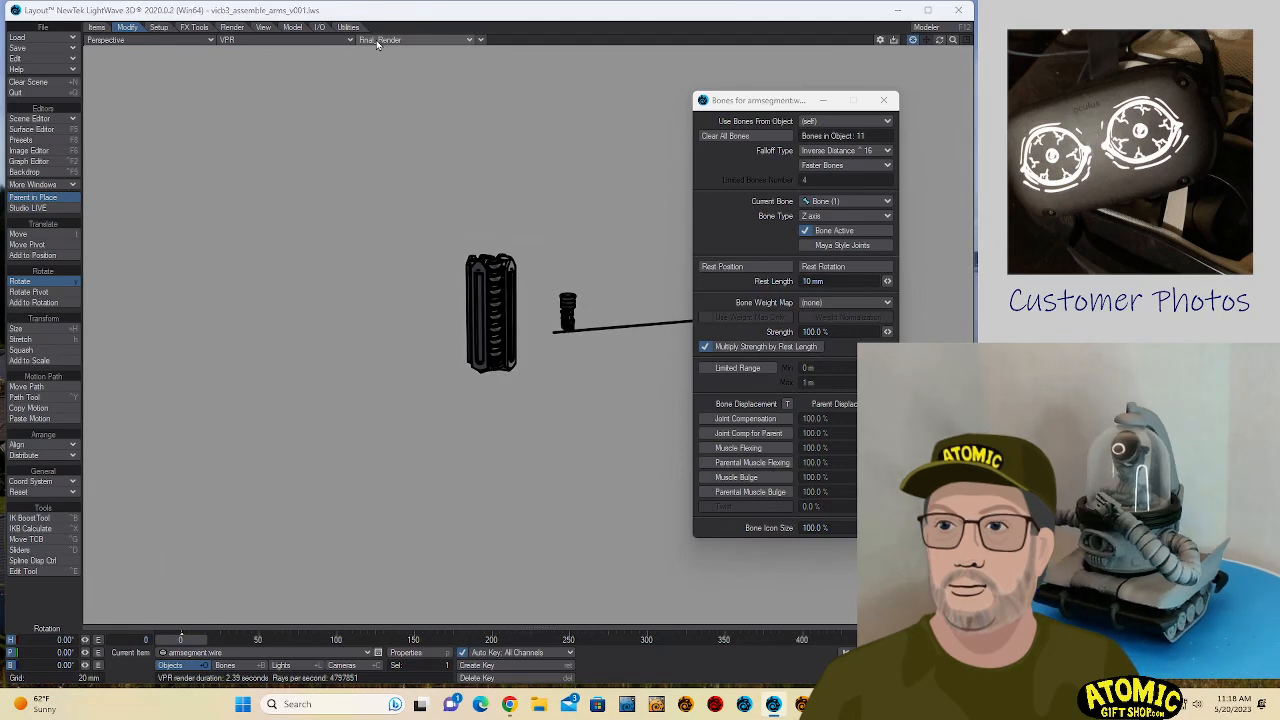
click(290, 41)
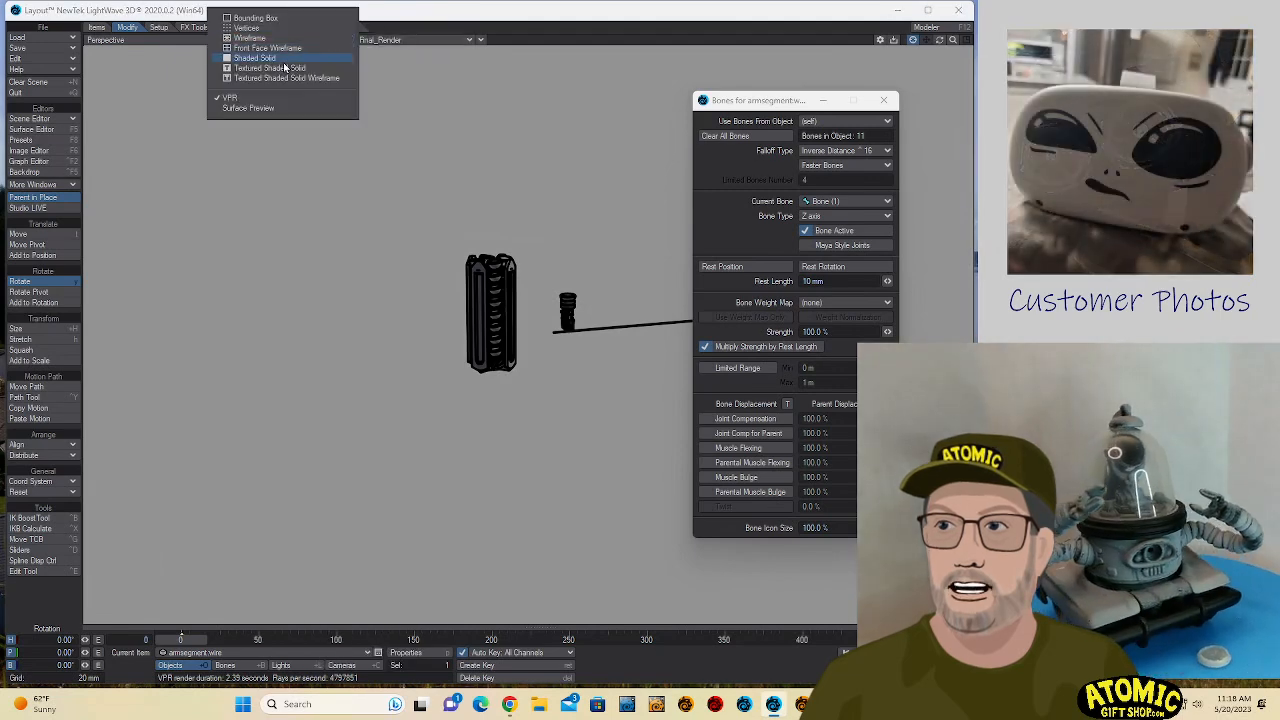
click(284, 60)
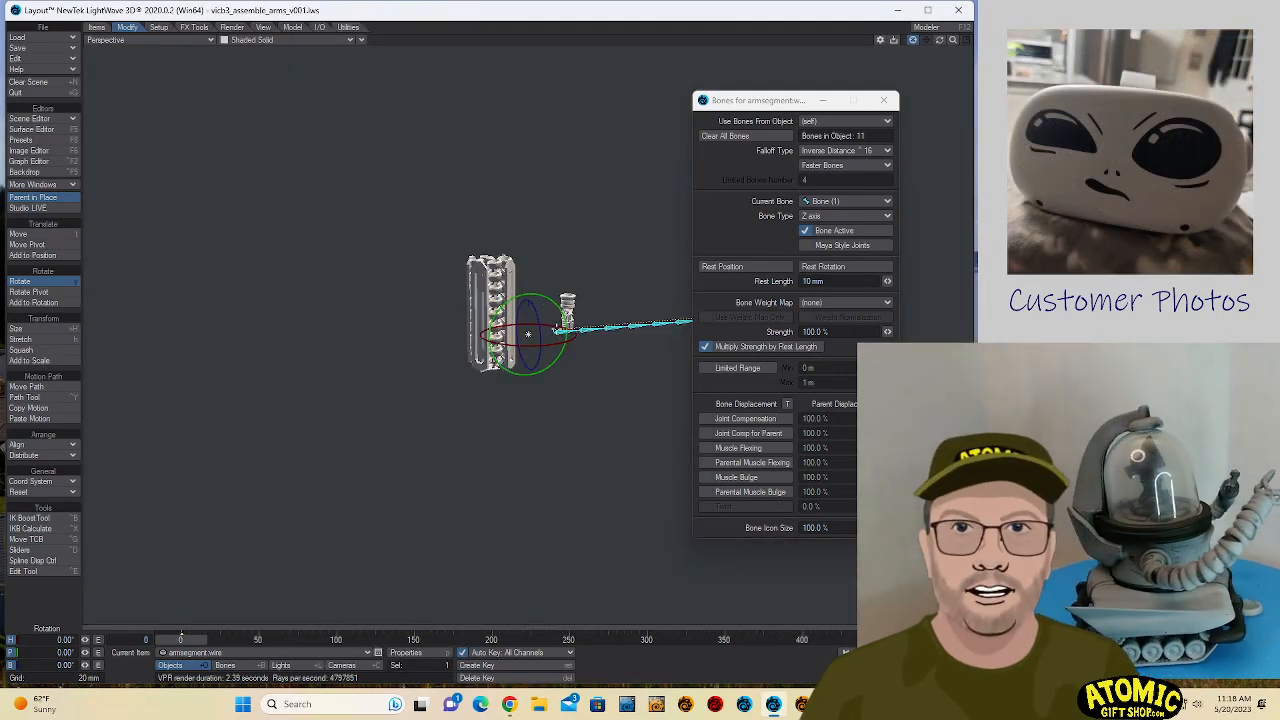
- Try bending the chain by rotating all bones to about -9.1° pitch, and move the bone properties window aside
click(677, 321)
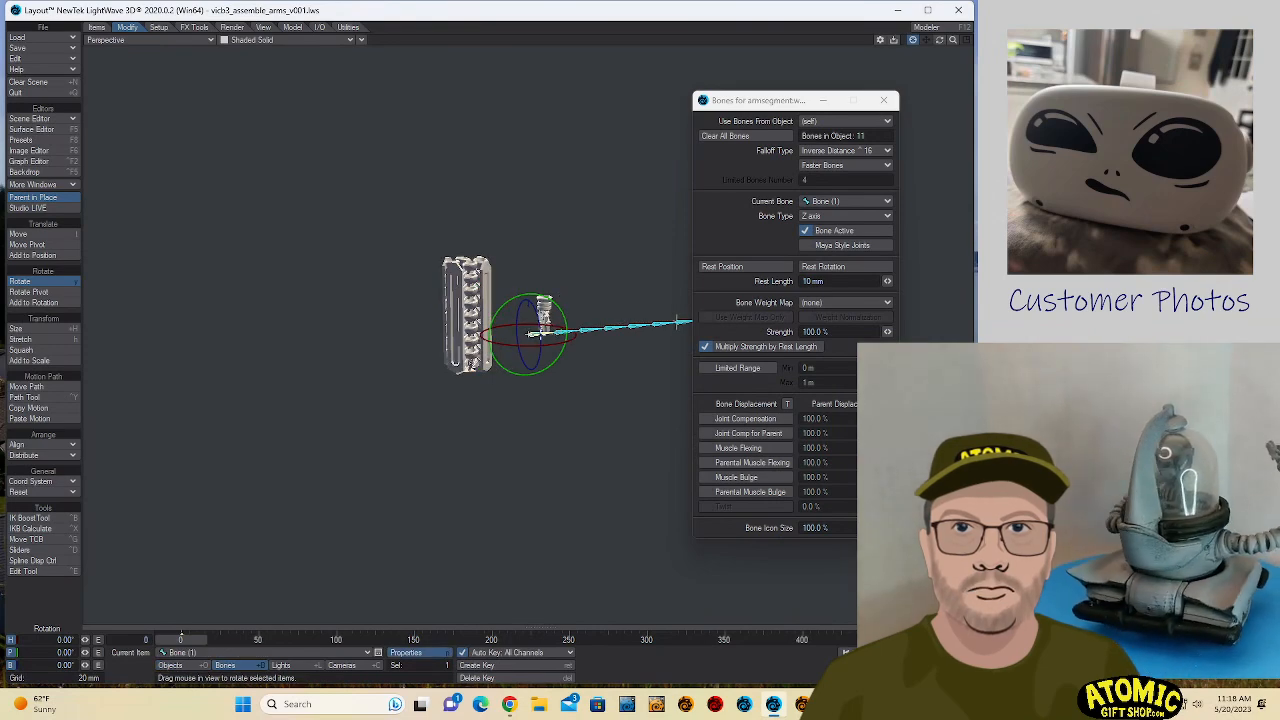
double_click(540, 335)
drag(545, 305, 852, 47)
mouse_move(790, 494)
mouse_down()
mouse_move(800, 591)
mouse_move(796, 416)
mouse_move(796, 489)
mouse_up()
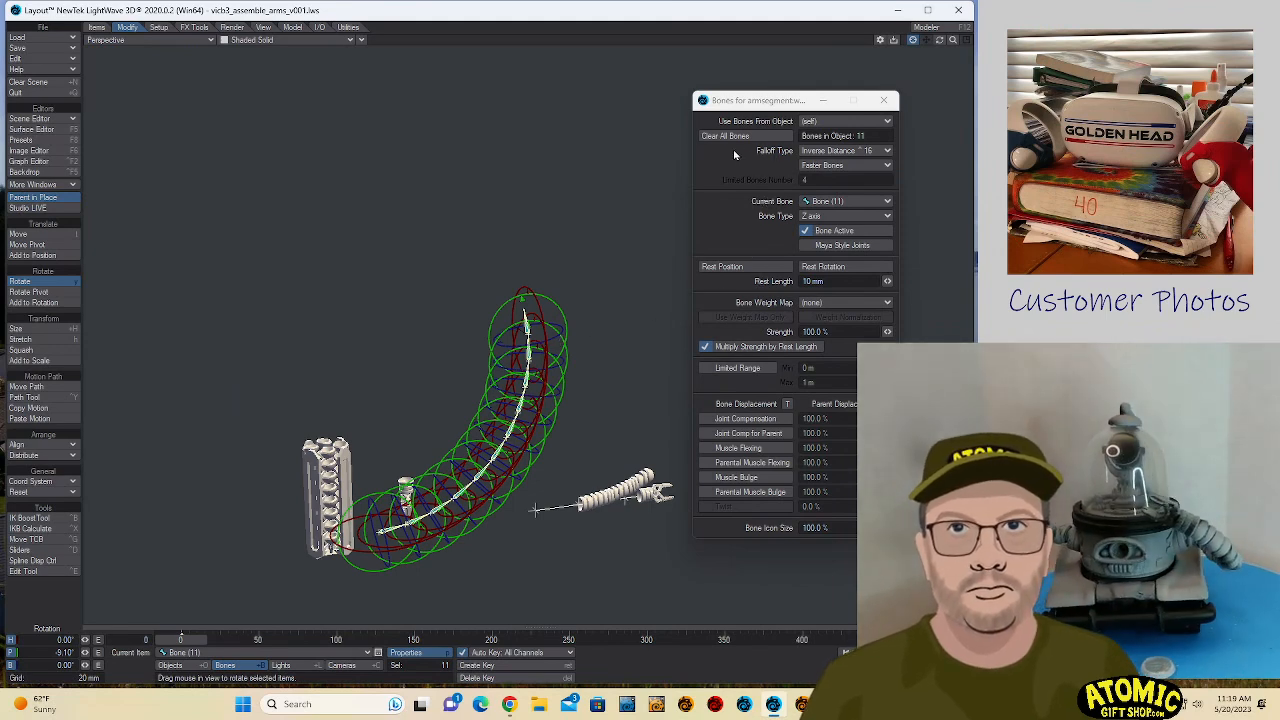
drag(741, 97, 810, 98)
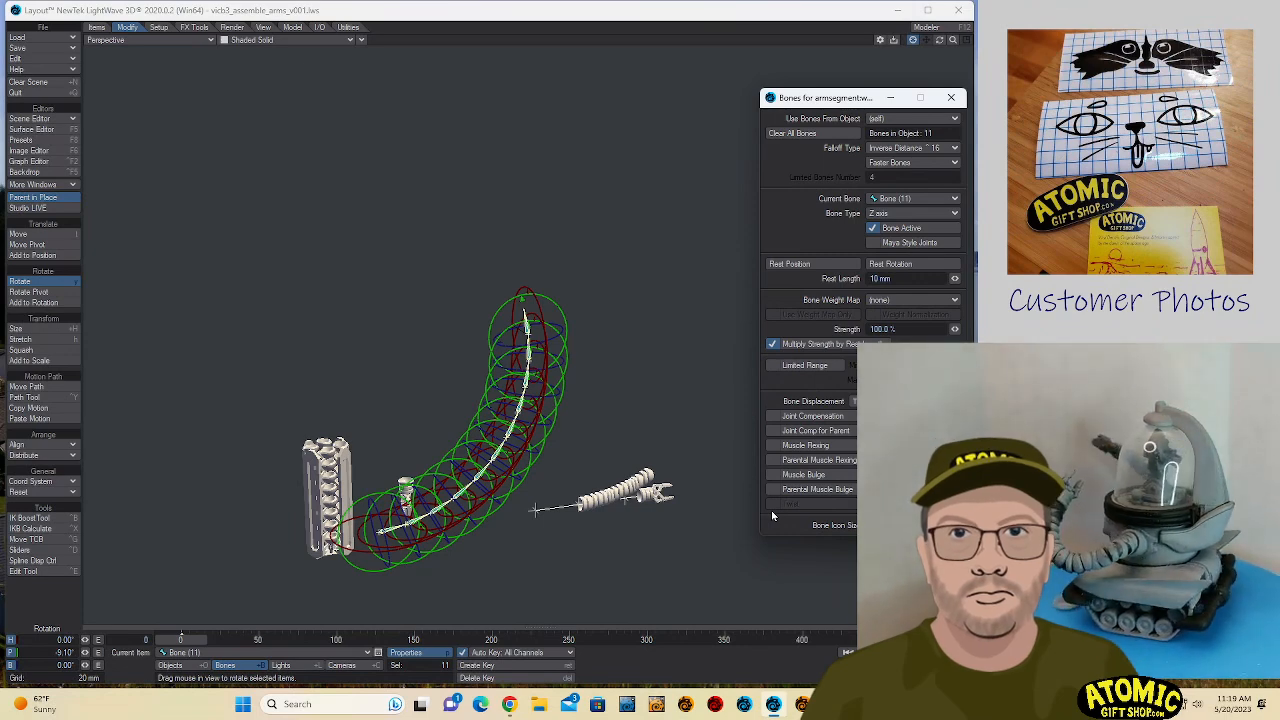
- Undo the pitch rotation of the bones and the bone spacing change before it
key(ctrl+z)
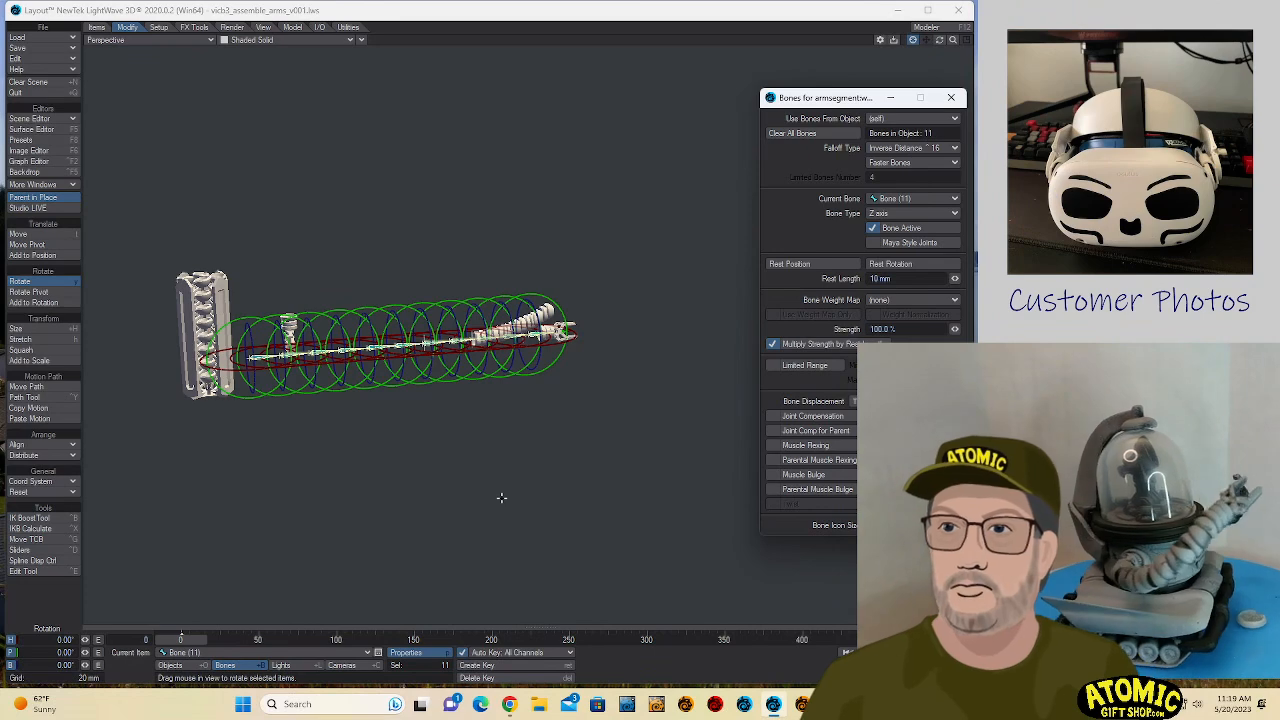
key(ctrl+z)
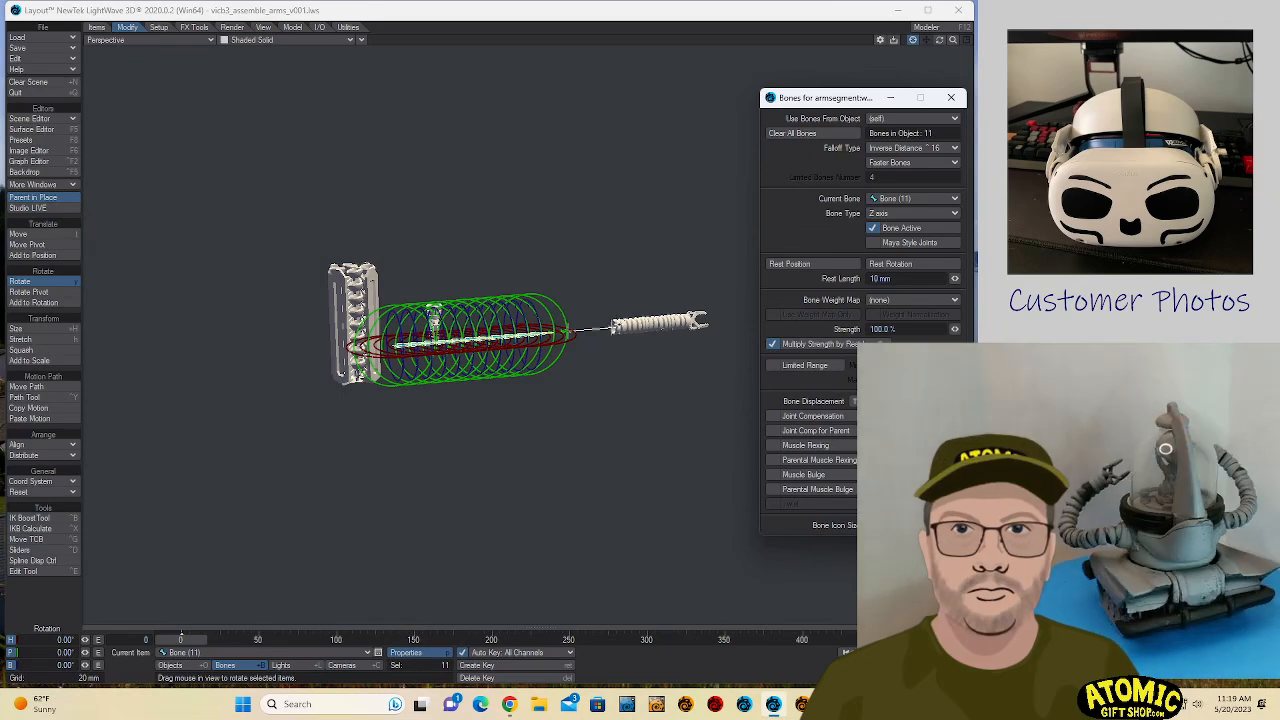
- Set the X and Z positions of armsegment.polystack to 0 m
click(566, 331)
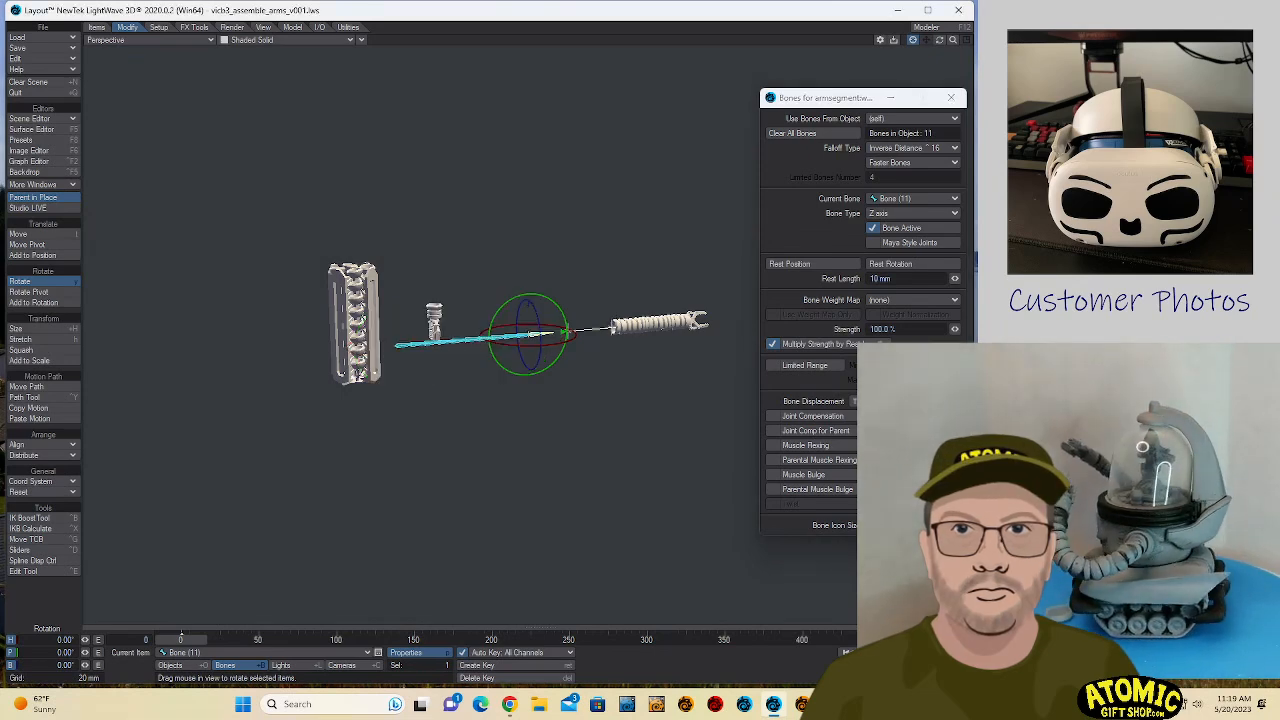
click(638, 319)
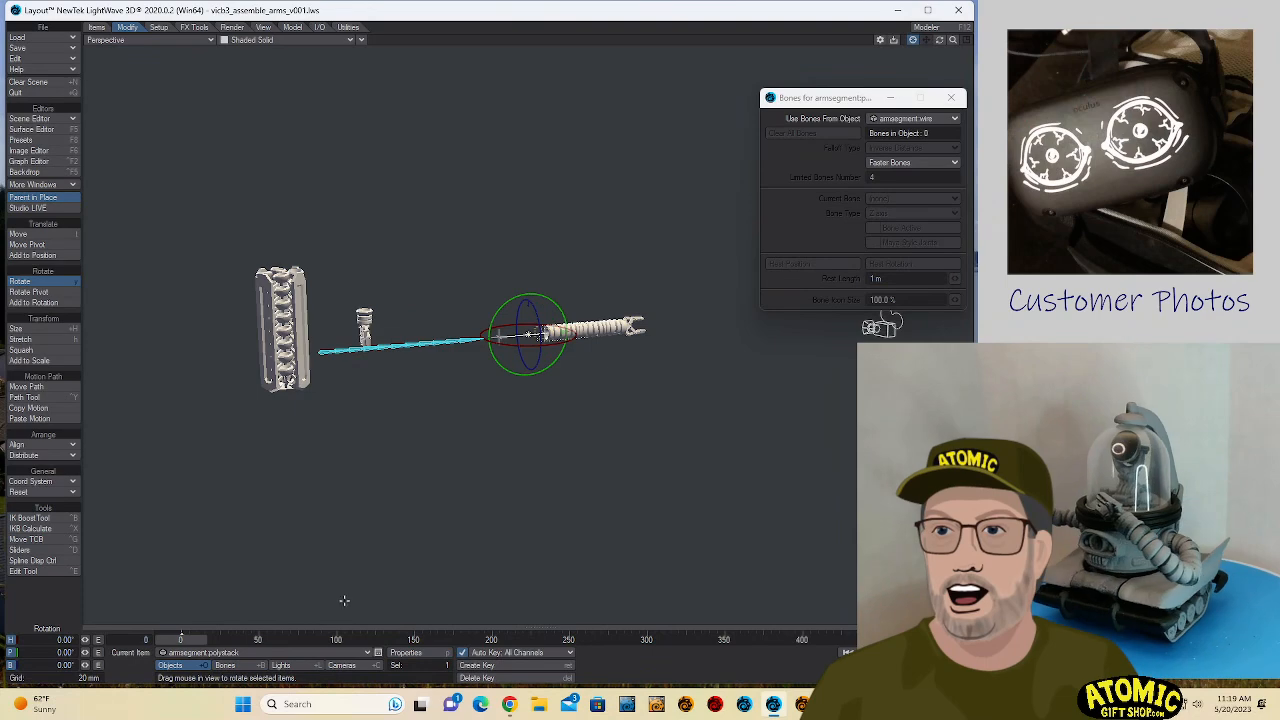
key(t)
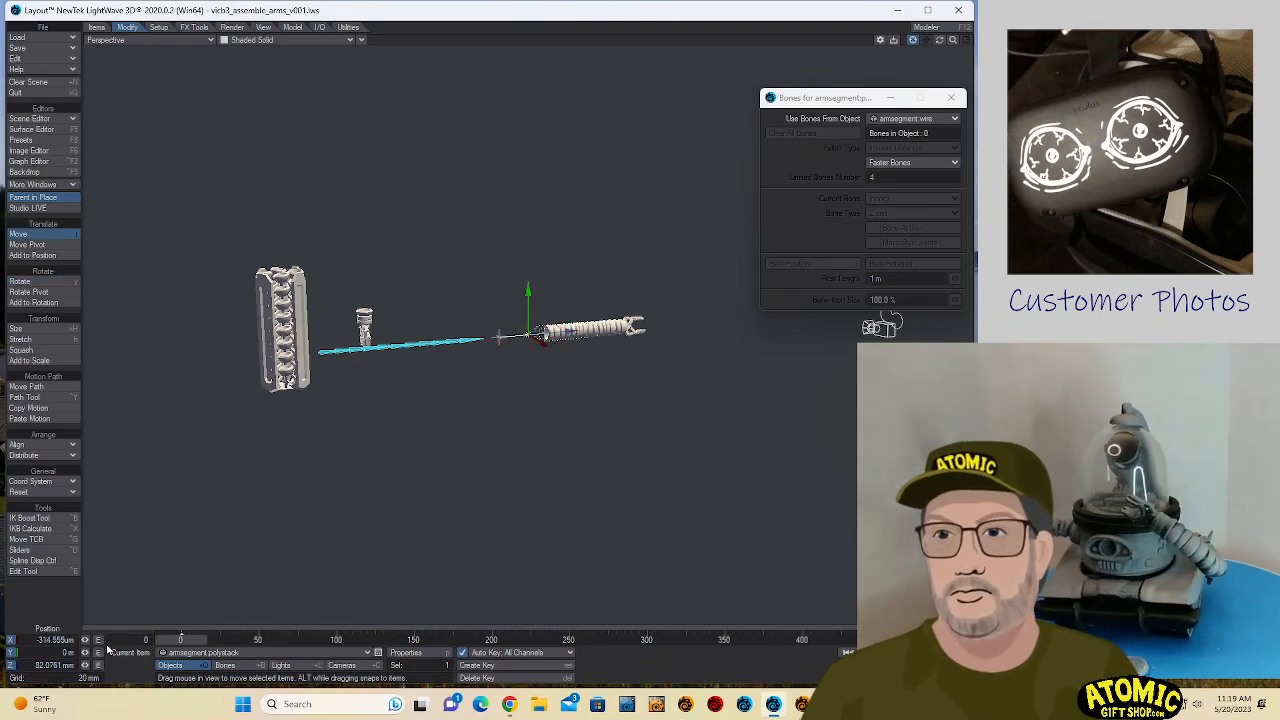
click(38, 640)
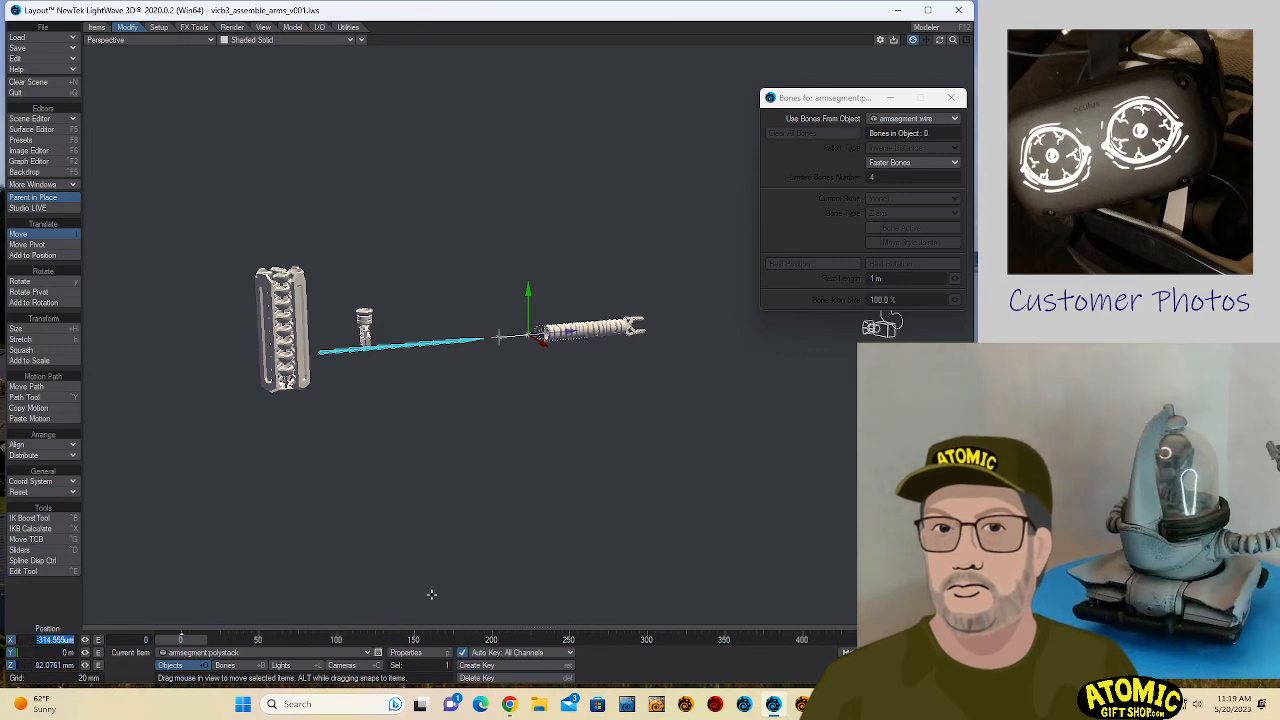
text(0)
key(Tab)
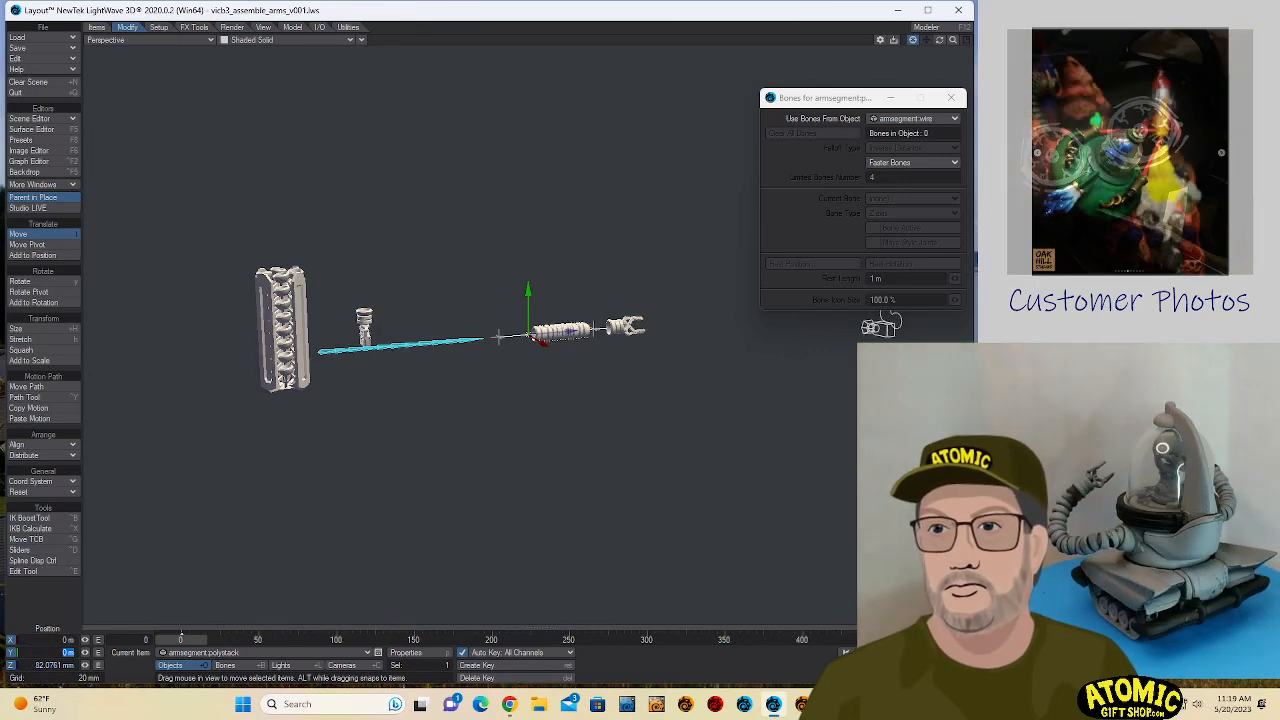
click(28, 667)
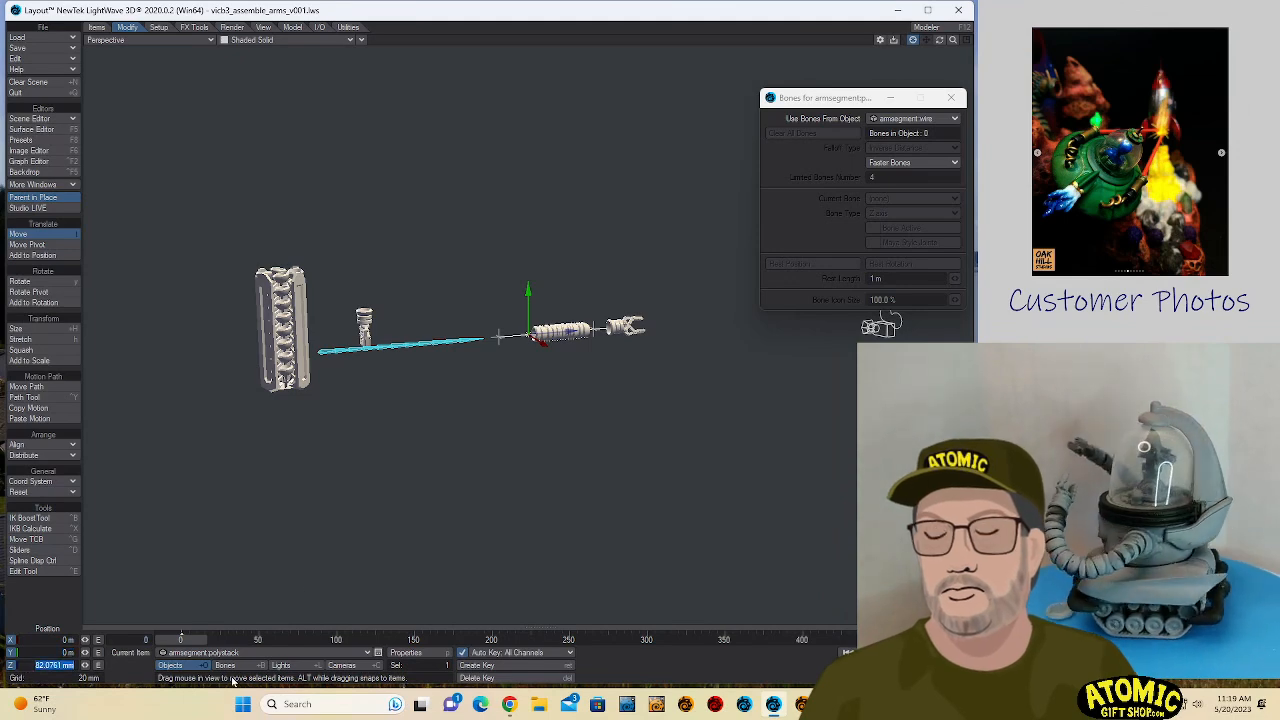
text(0)
key(Return)
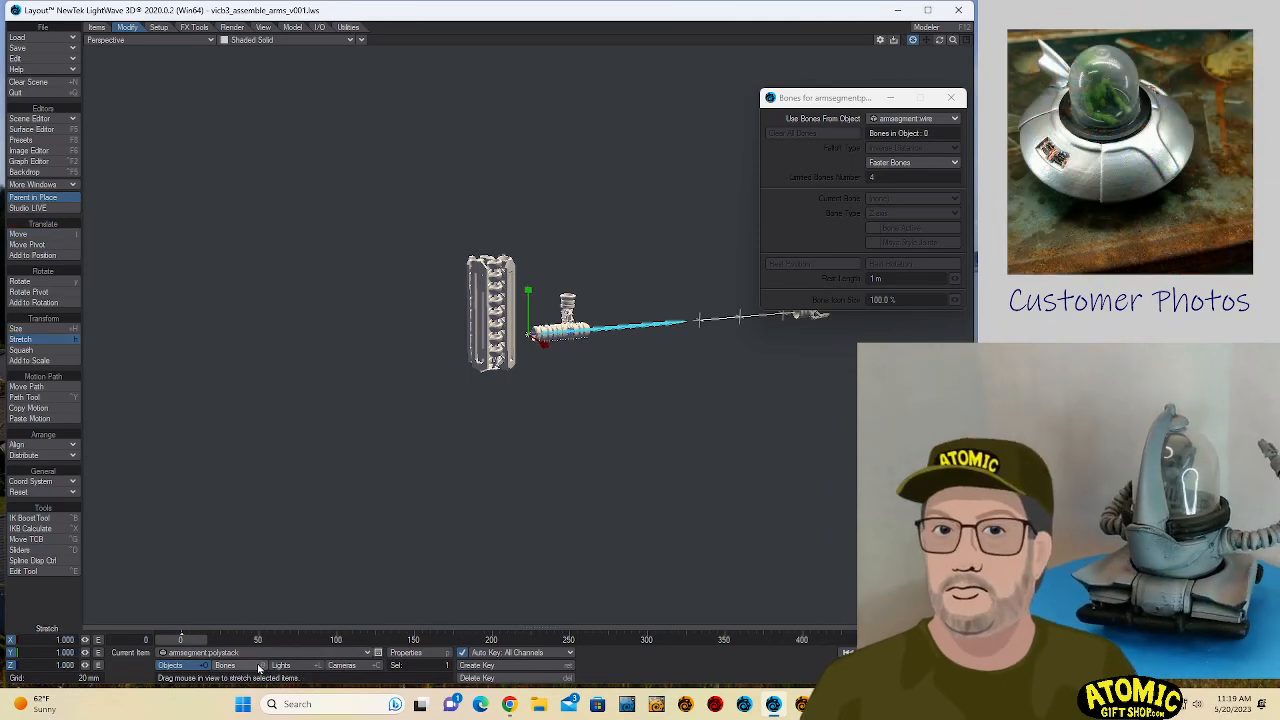
- Select Bone (1) of armsegment.wire and set its Z stretch to 0.5
key(h)
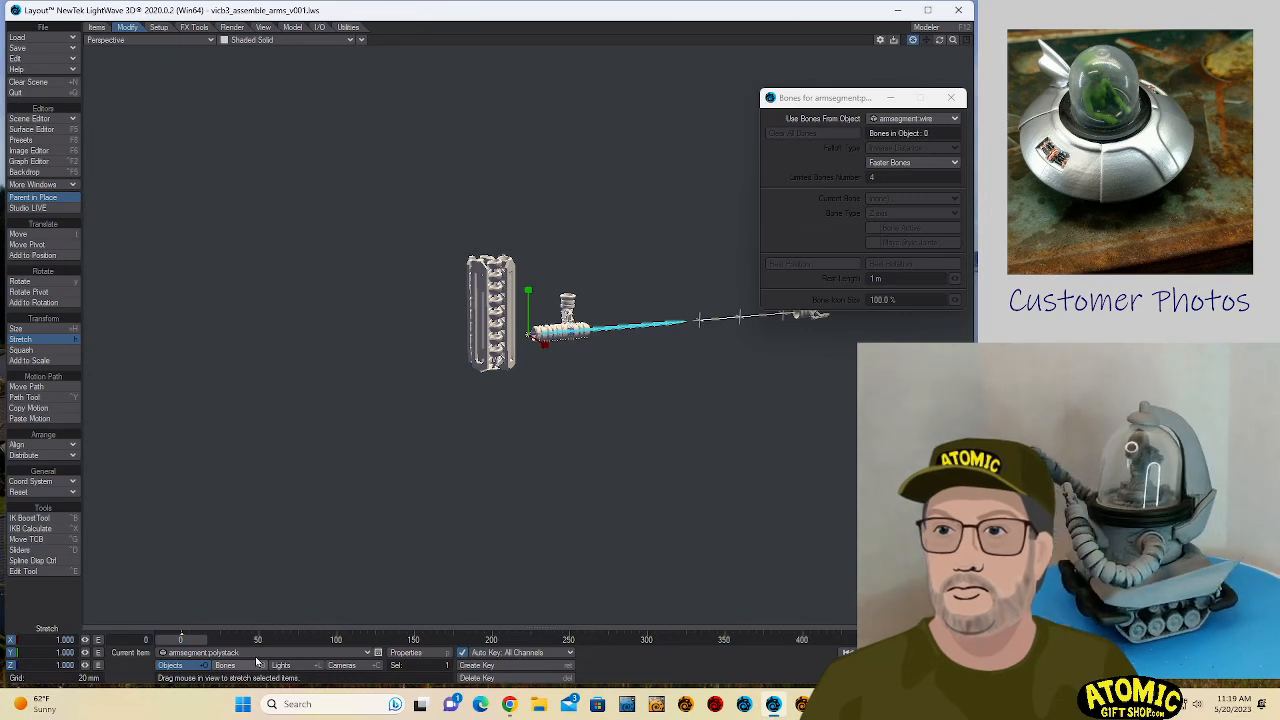
click(624, 329)
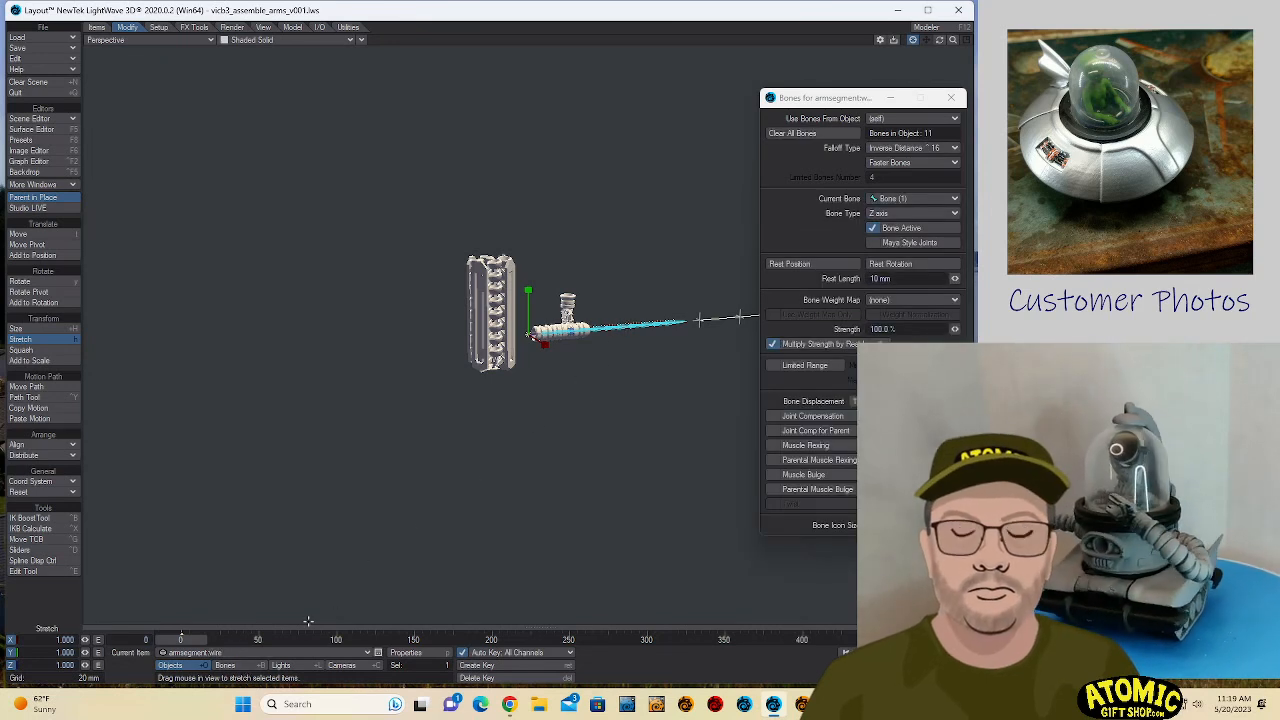
click(225, 665)
key(y)
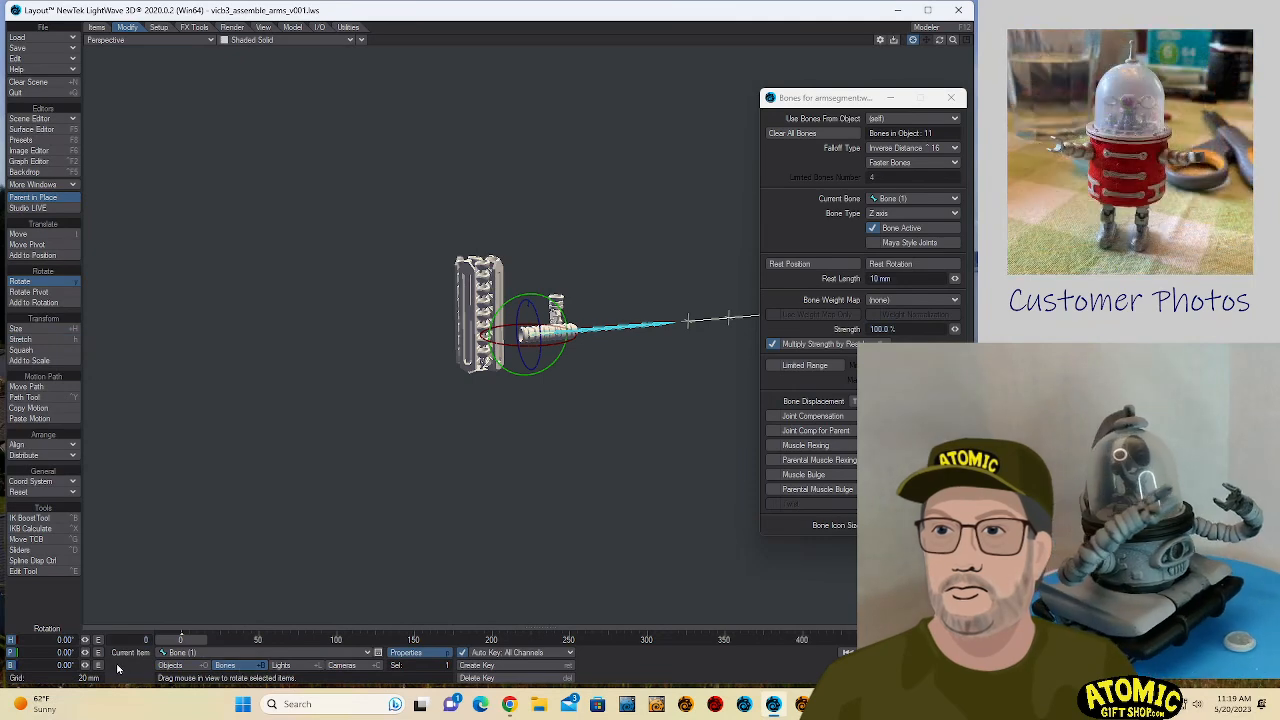
key(h)
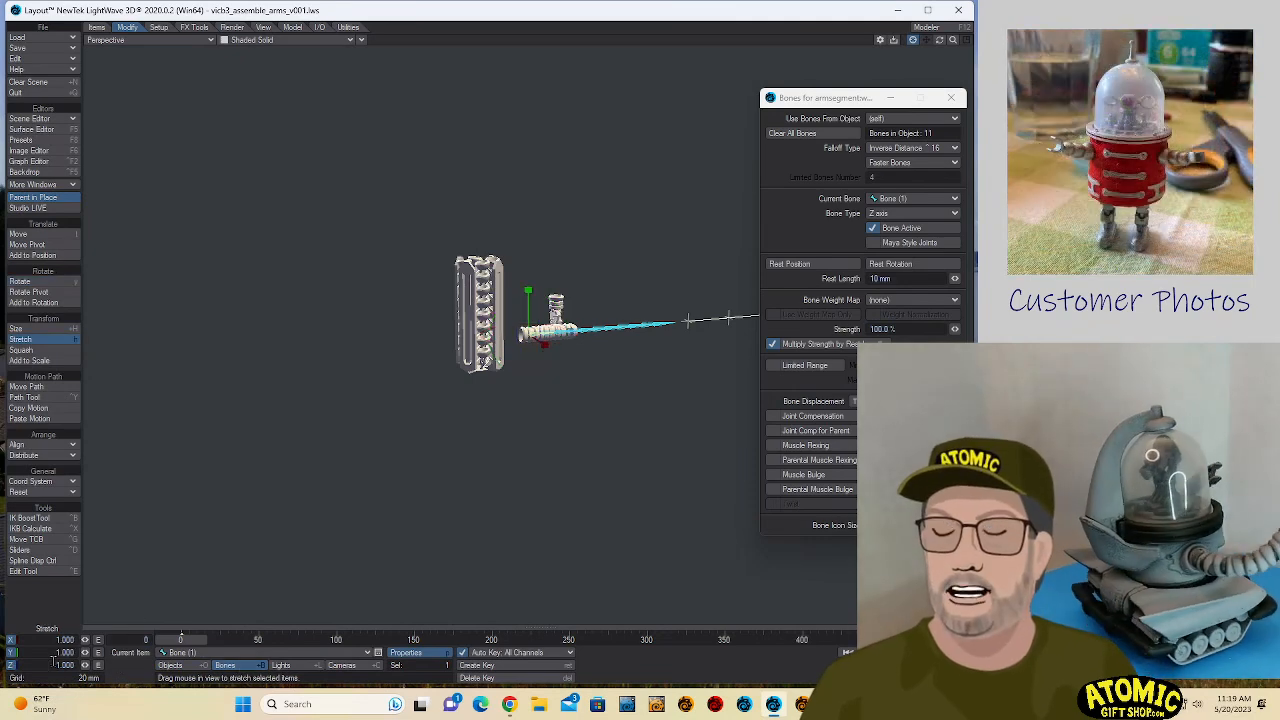
drag(54, 663, 150, 666)
text(.5)
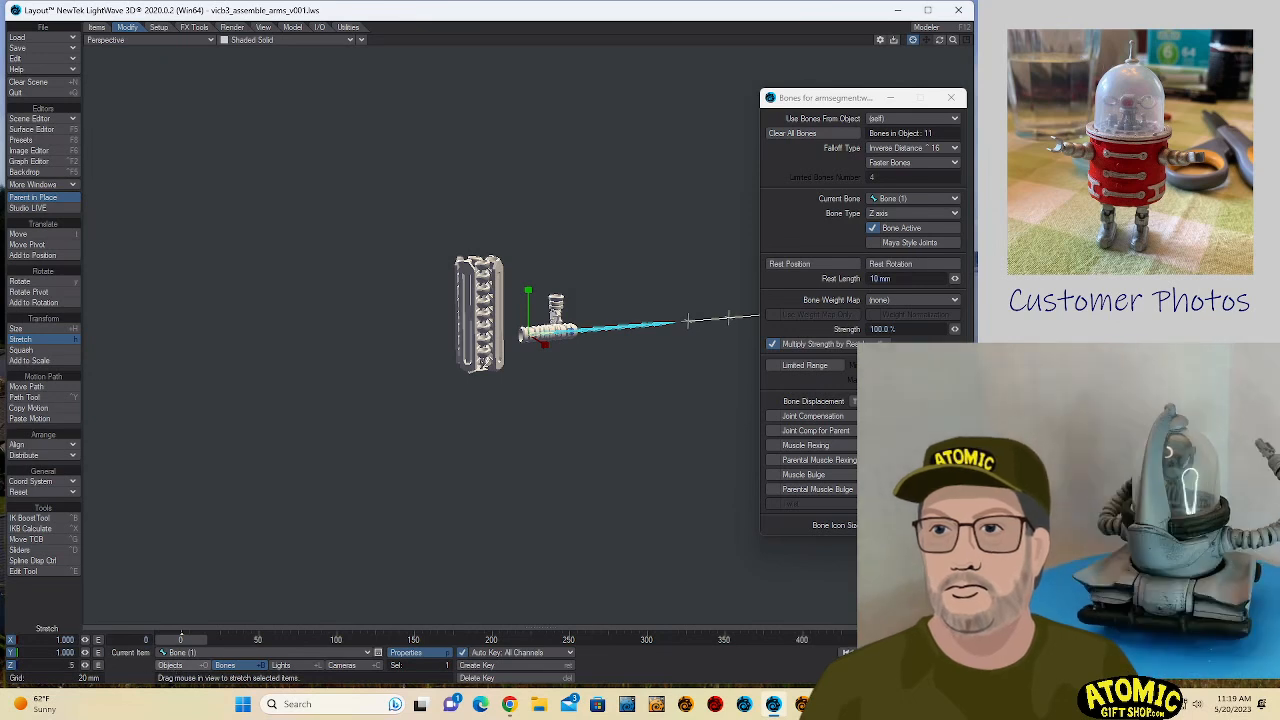
key(Return)
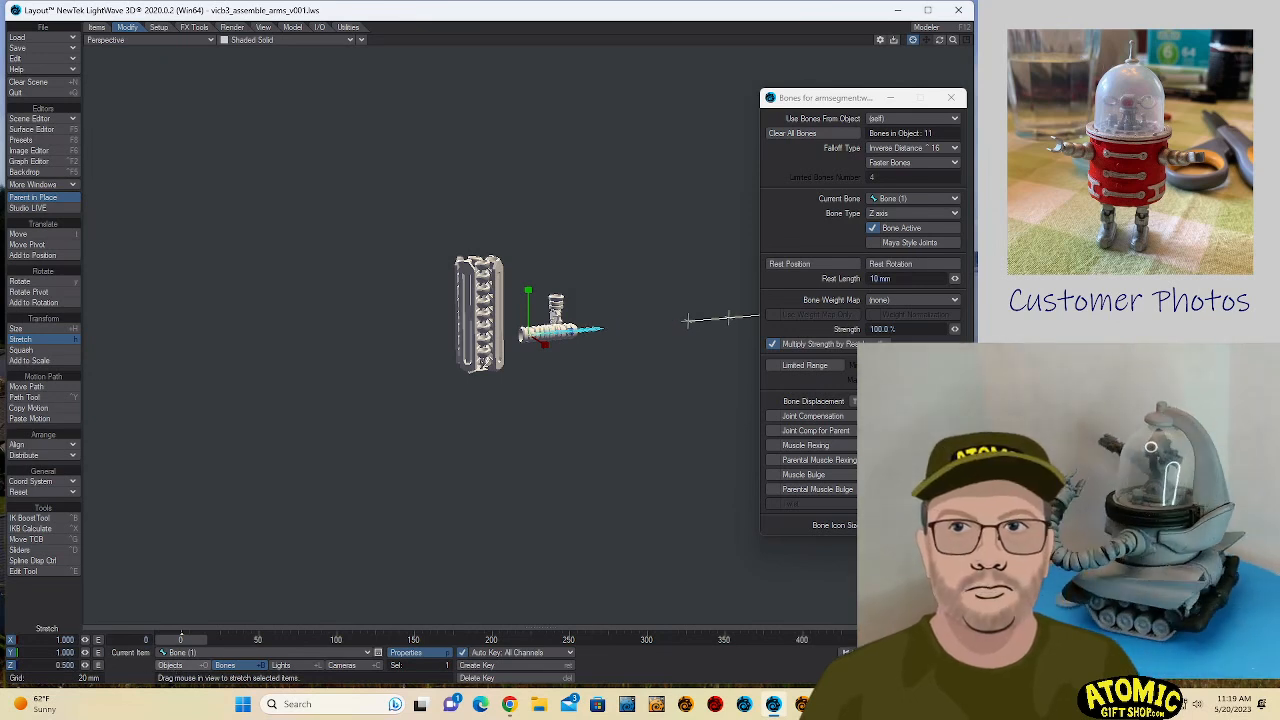
- Try a Z stretch of 0.6 on Bone (1) and set it back to 0.5
drag(85, 667, 85, 667)
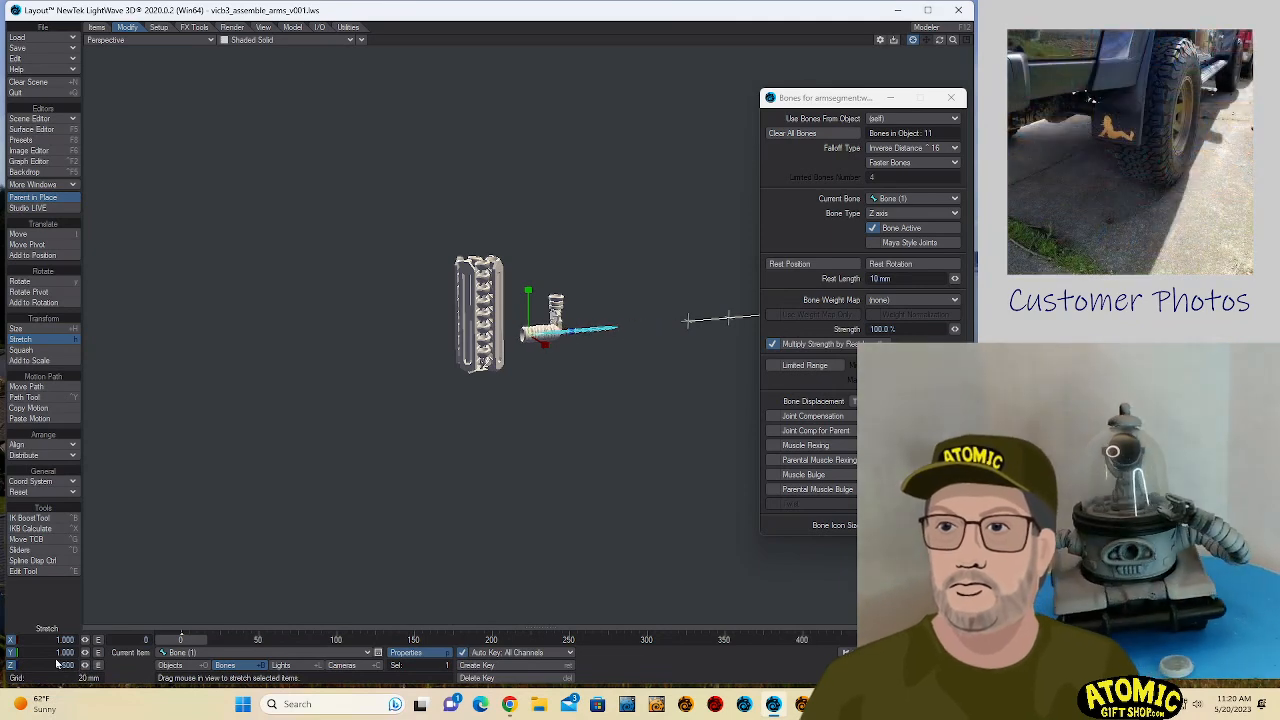
click(52, 665)
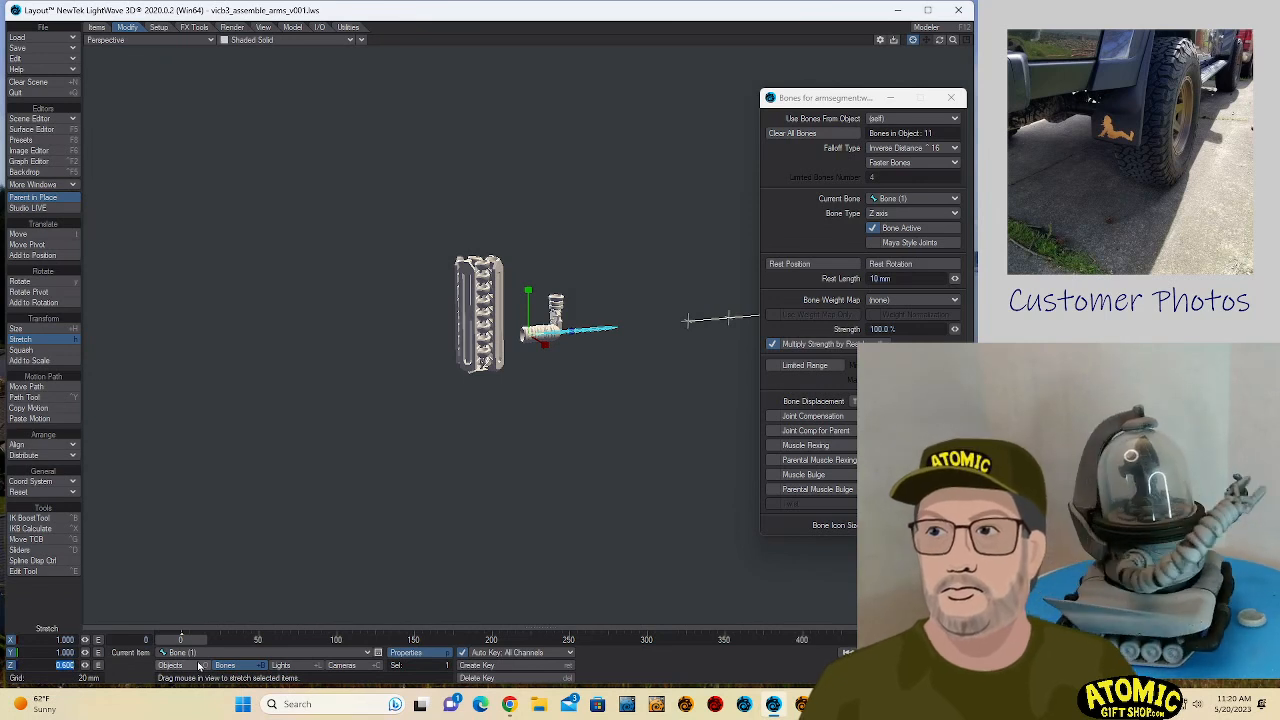
text(0.5)
key(Return)
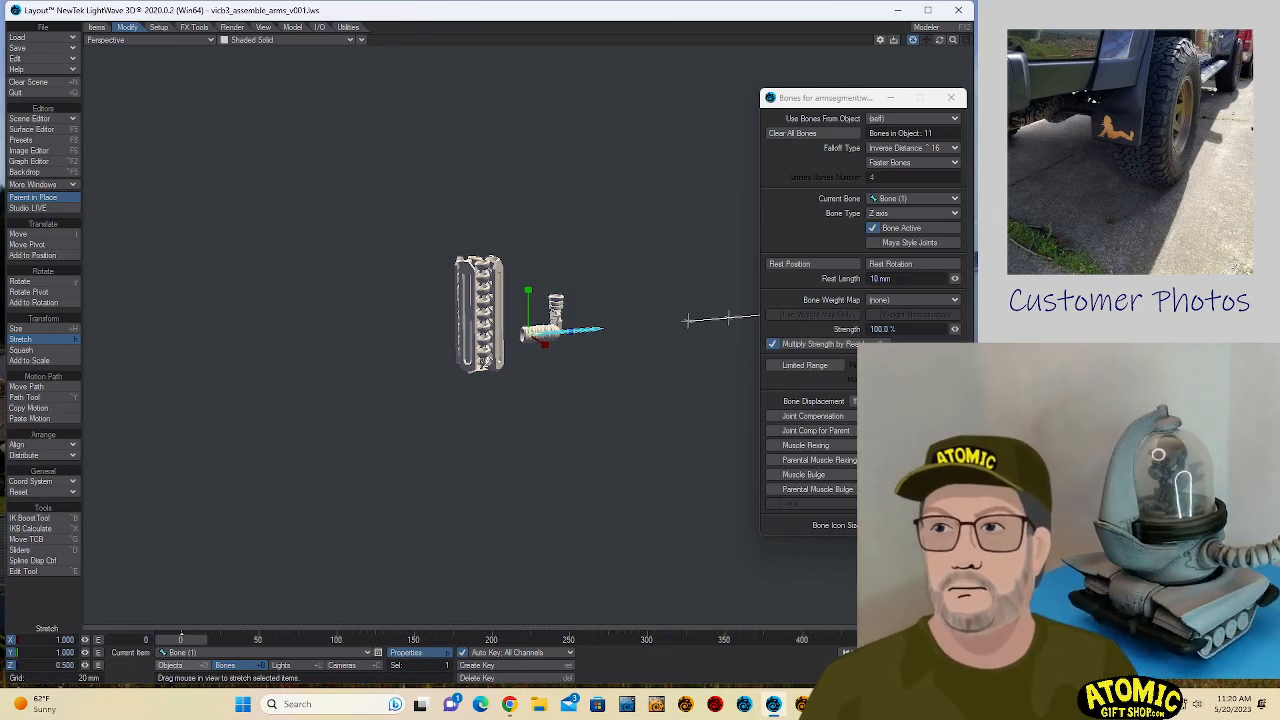
- Try a Z stretch of 2 on armsegment.polystack and set it back to 1
click(189, 655)
click(172, 670)
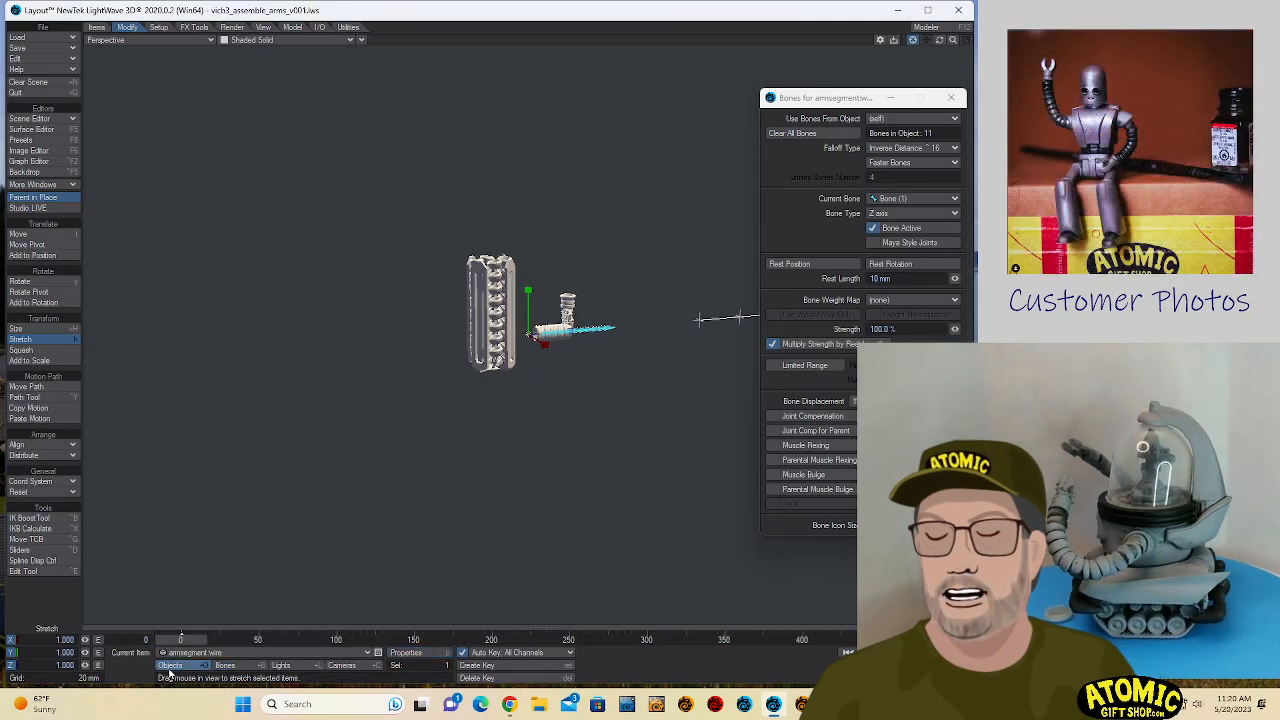
click(190, 652)
click(192, 646)
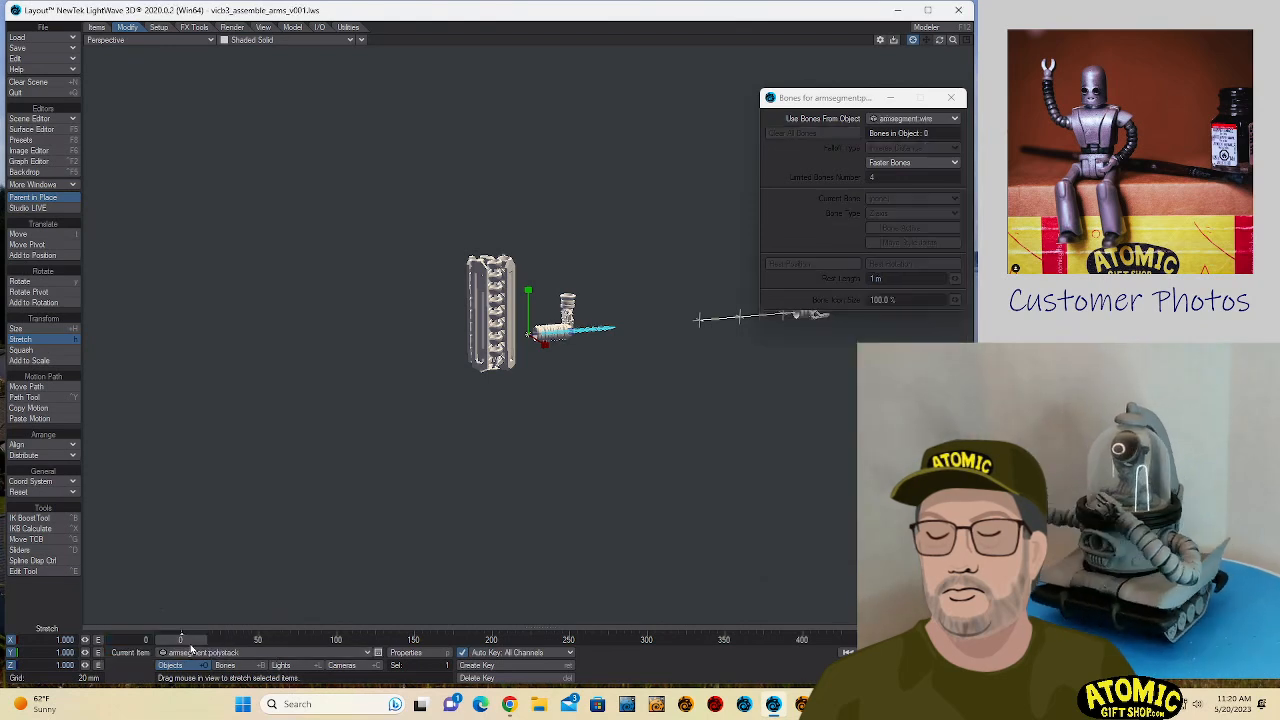
drag(52, 663, 99, 660)
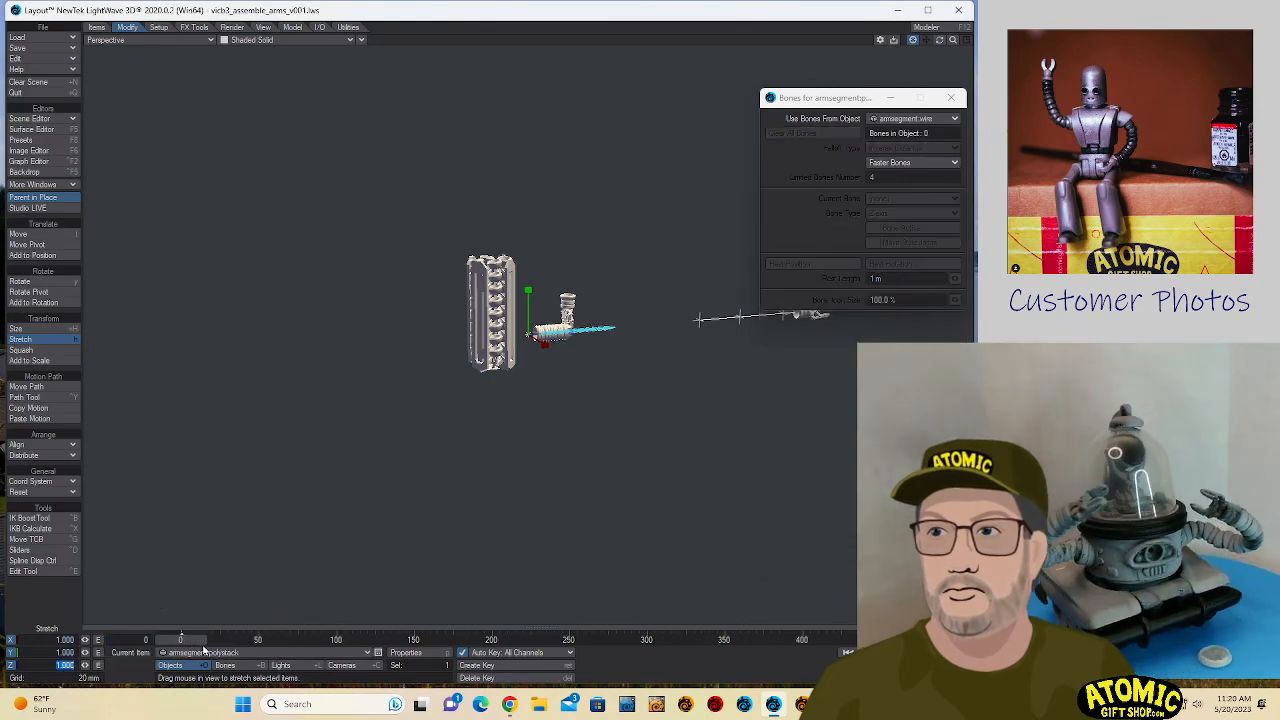
text(2)
key(Return)
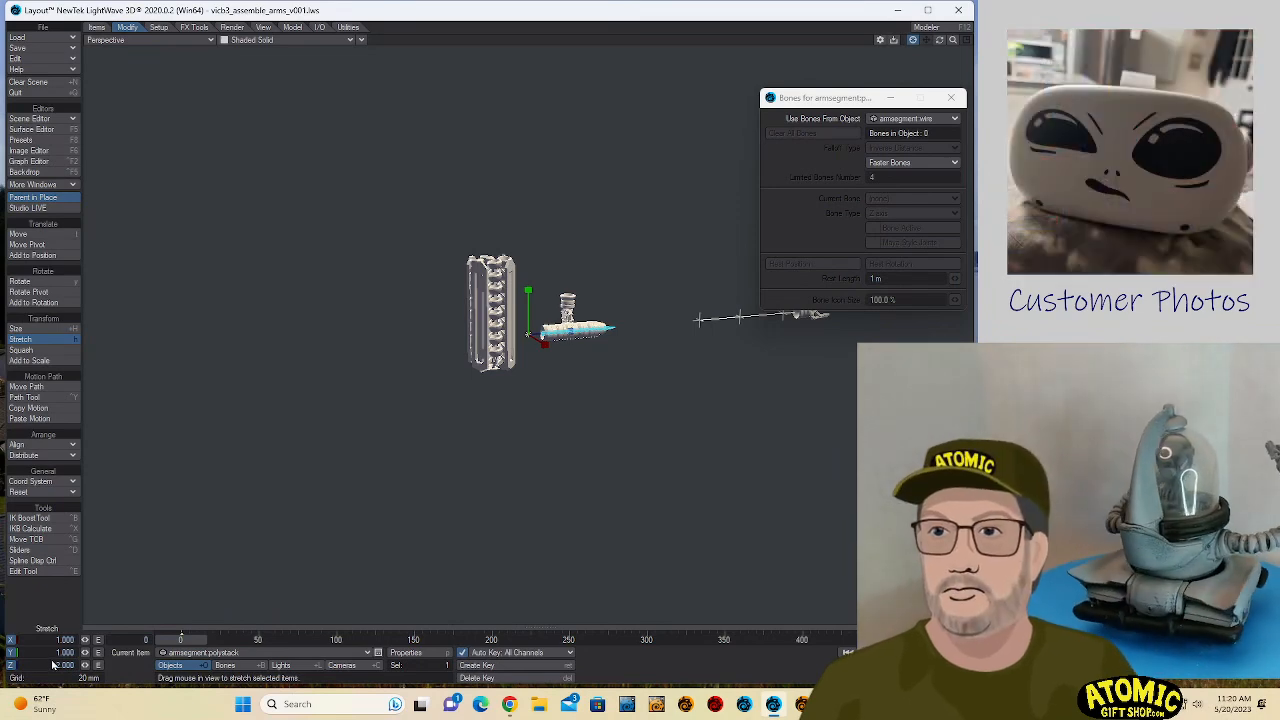
drag(62, 665, 27, 663)
text(1)
key(Return)
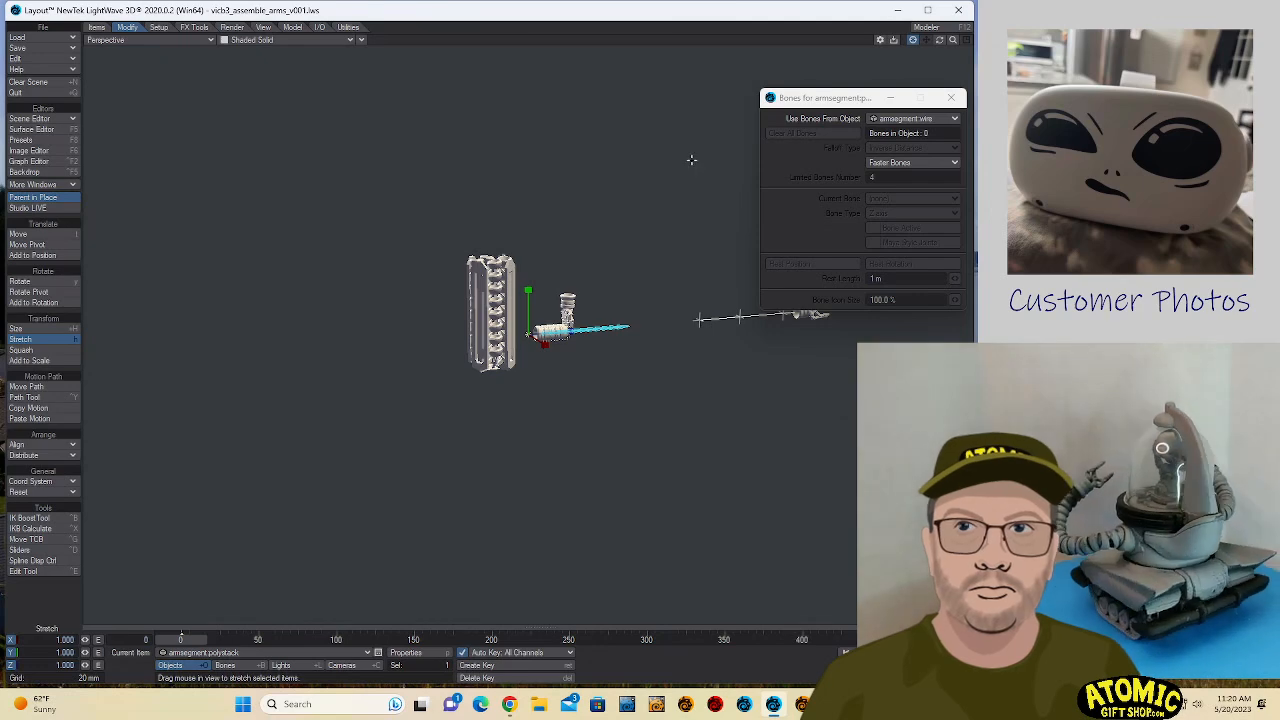
- Inspect how the segment stack of armsegment.polystack lines up with armsegment.wire and its bone chain
drag(948, 42, 945, 43)
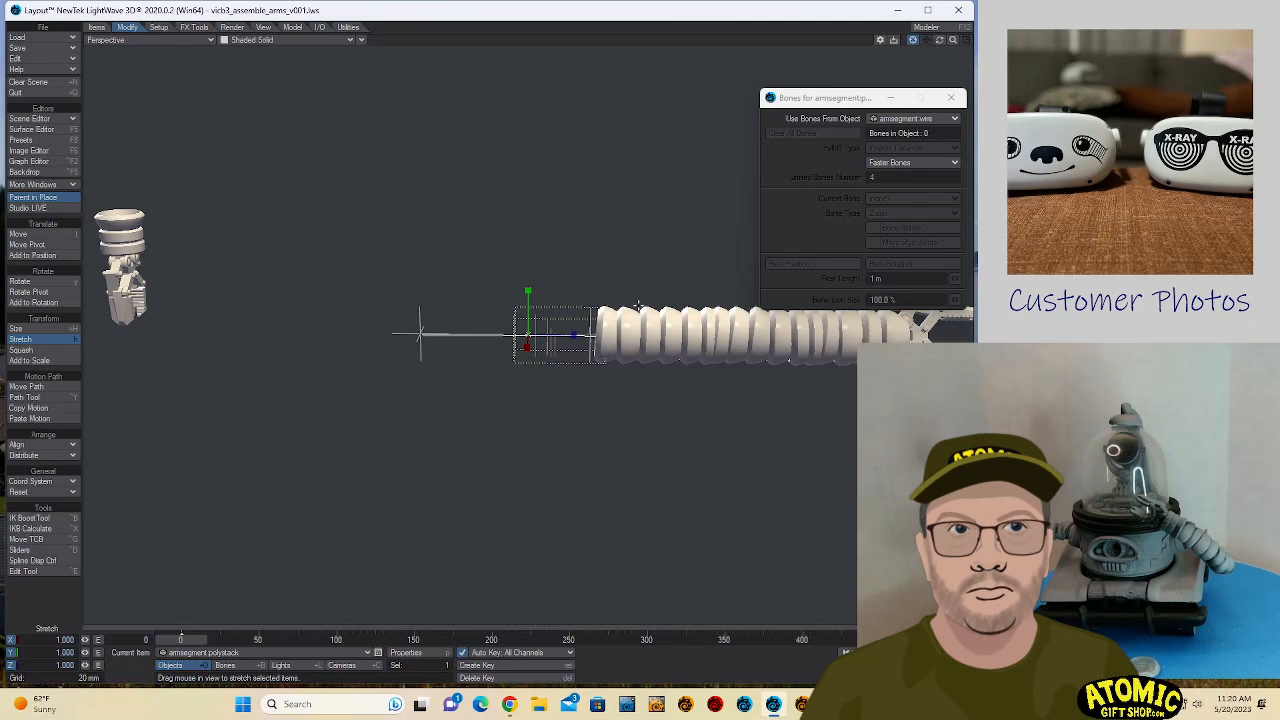
drag(940, 41, 942, 42)
click(663, 291)
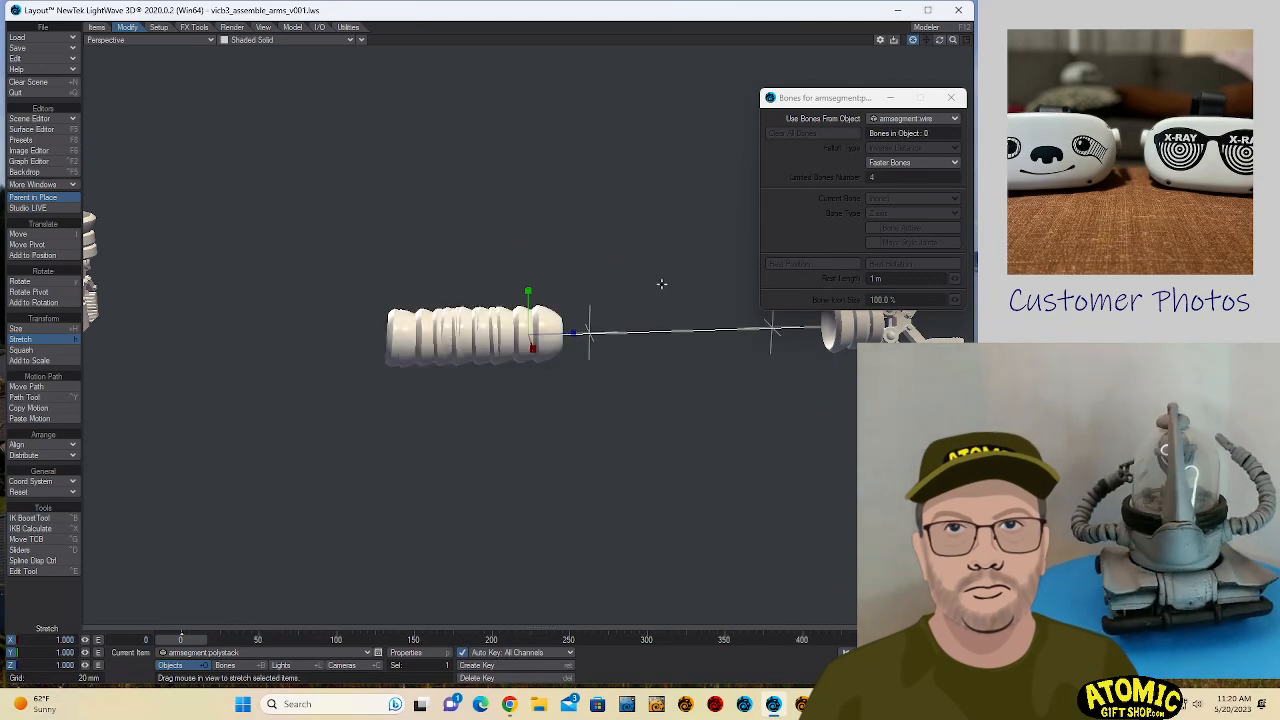
key(backslash)
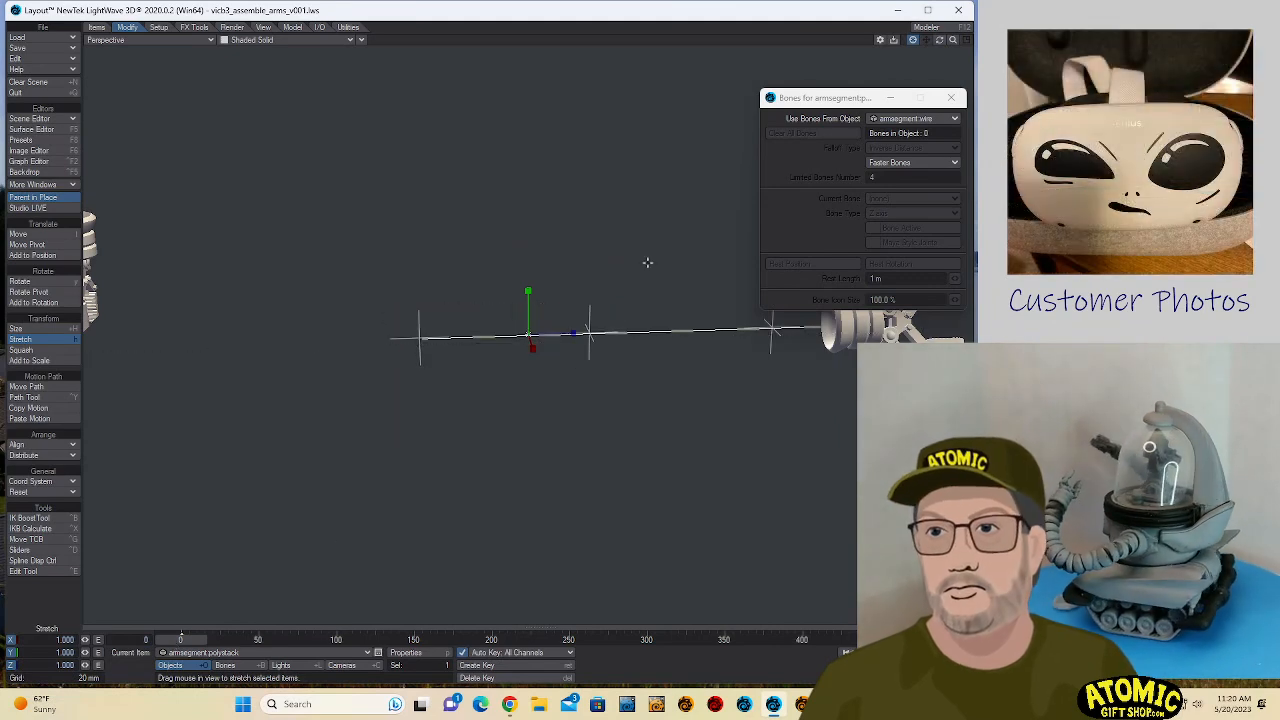
drag(953, 40, 955, 42)
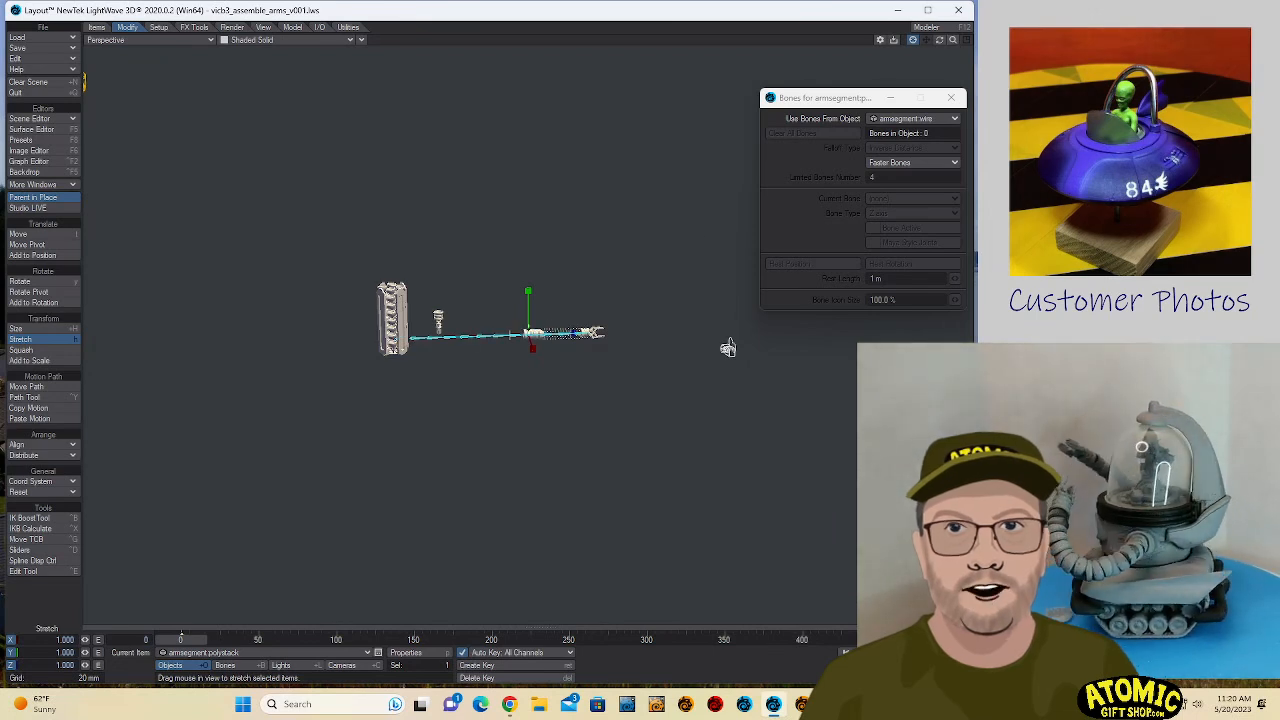
click(206, 653)
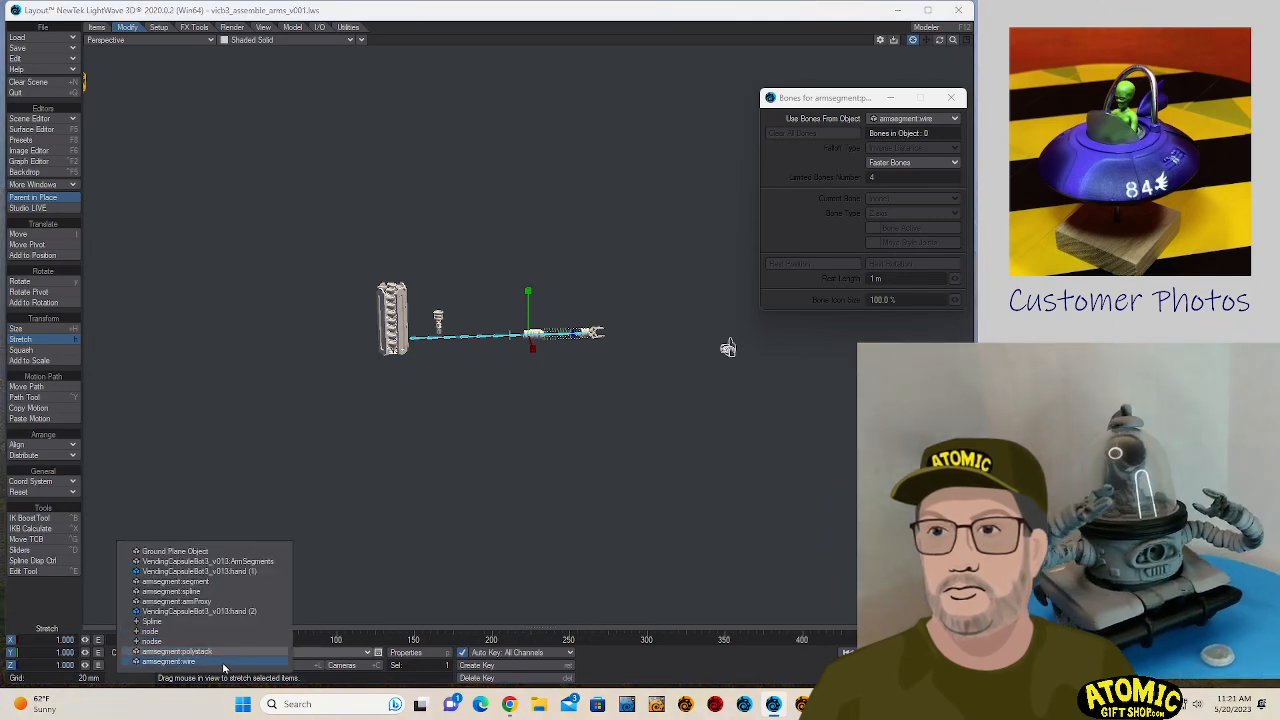
click(206, 662)
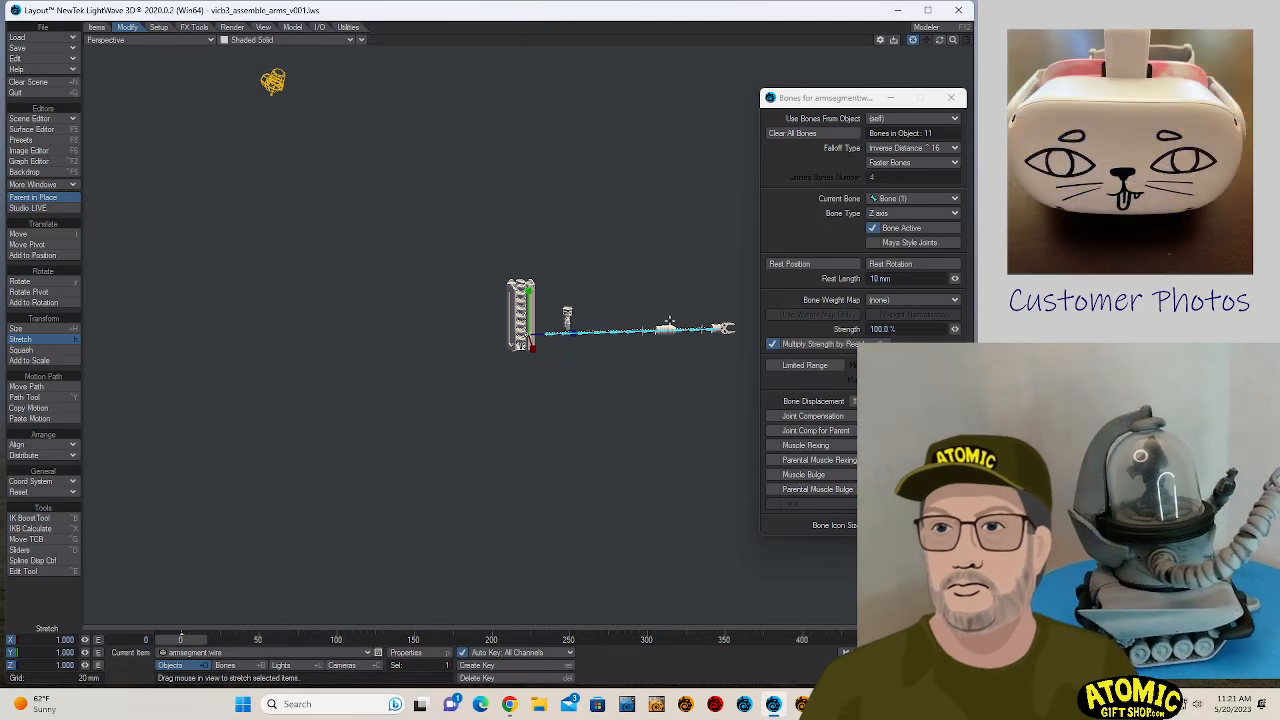
- Select armsegment.polystack and set its Z and X positions to 0 m
click(664, 327)
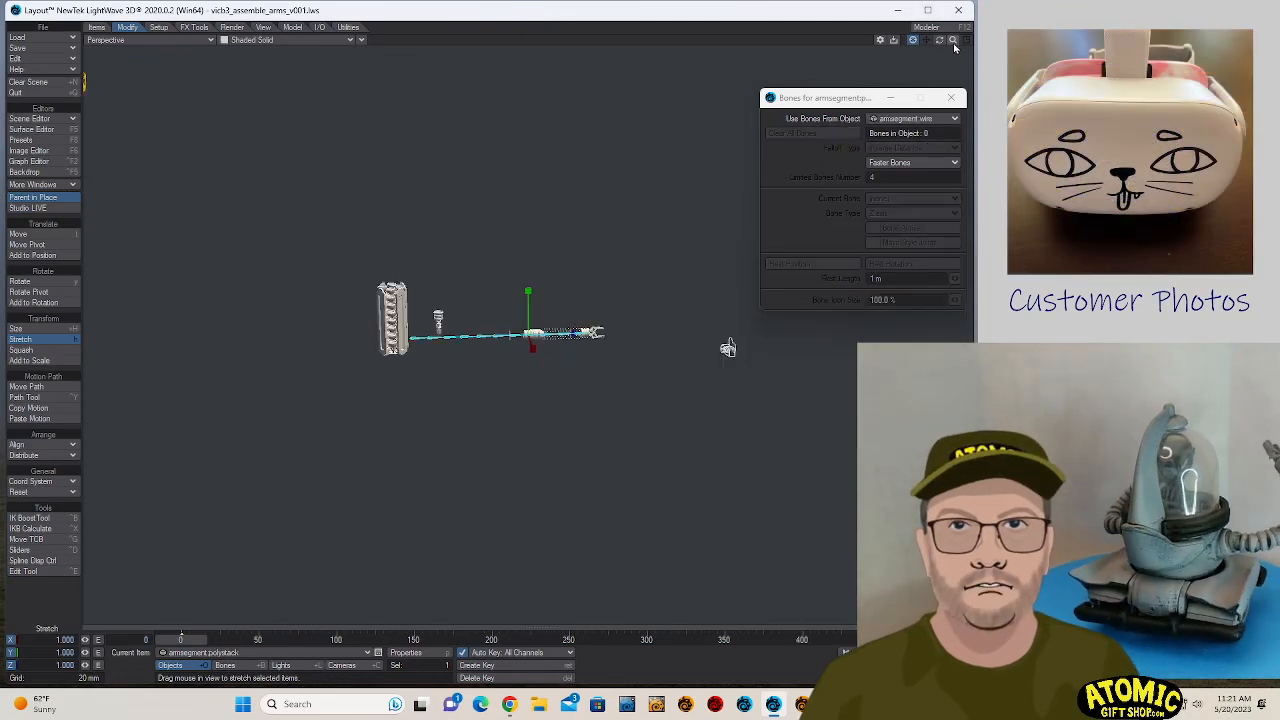
mouse_move(953, 40)
mouse_down()
mouse_move(1060, 40)
mouse_move(954, 44)
mouse_up()
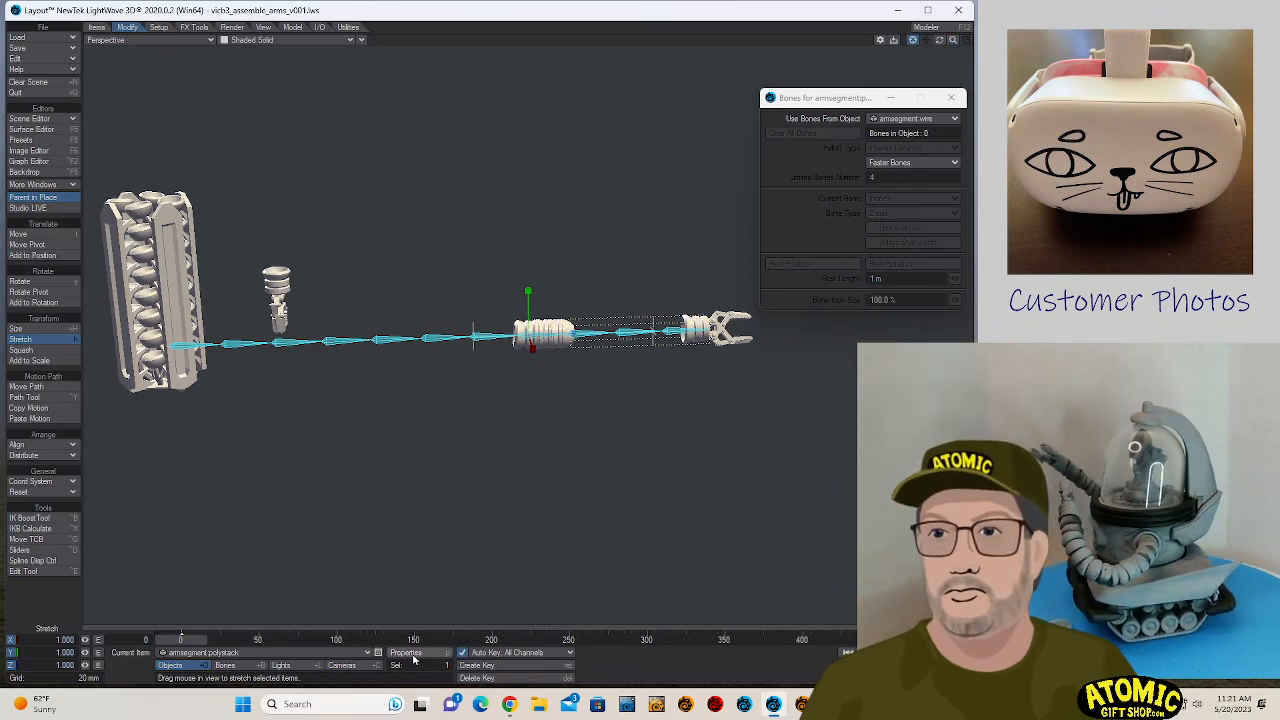
key(t)
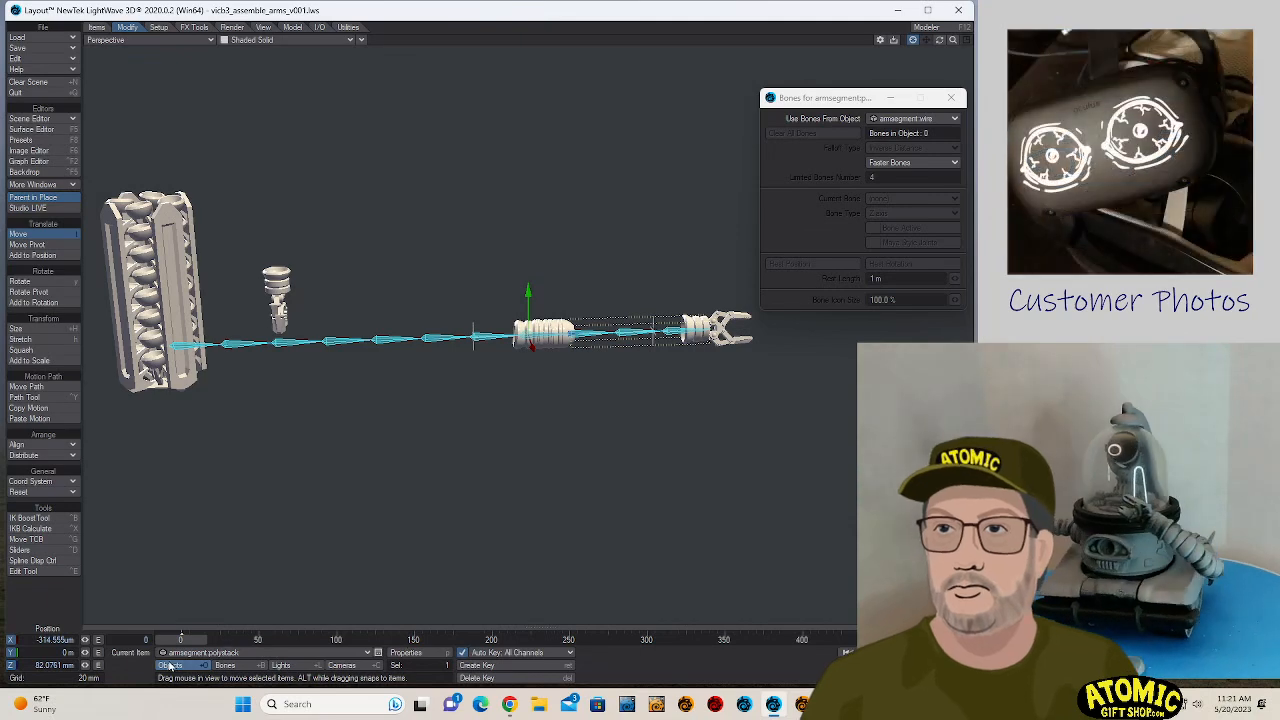
click(50, 665)
text(0)
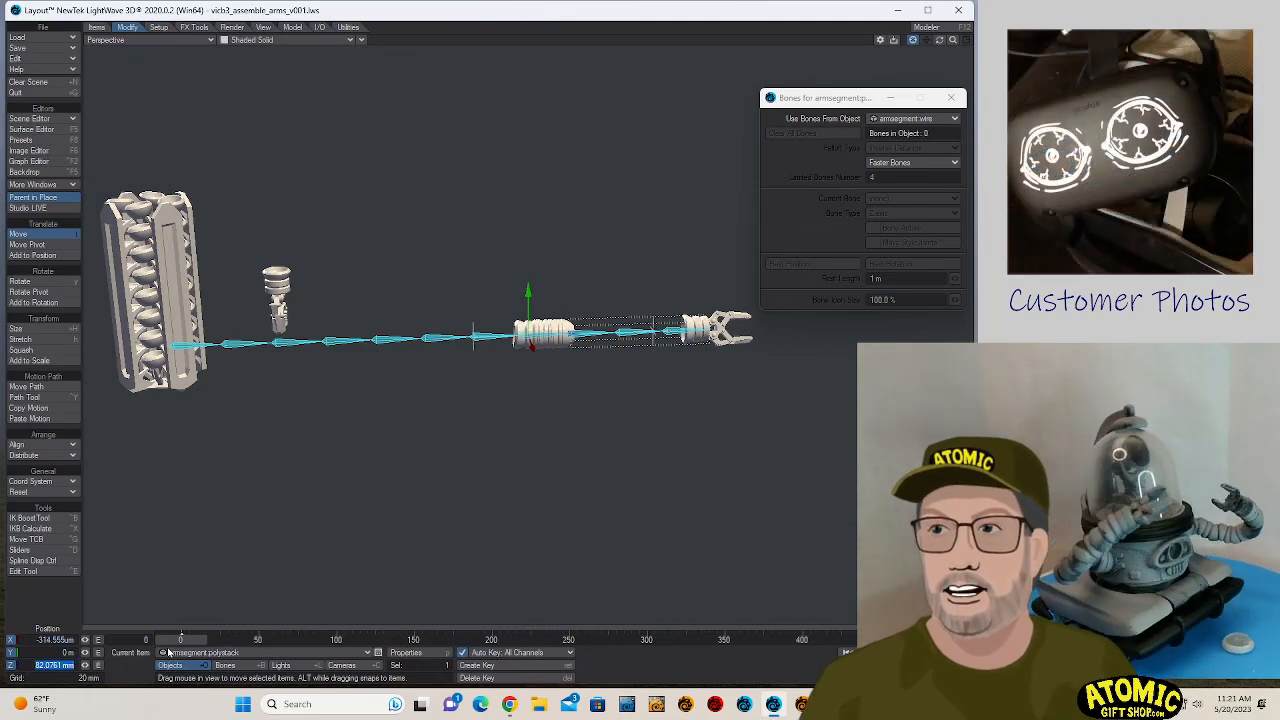
key(Return)
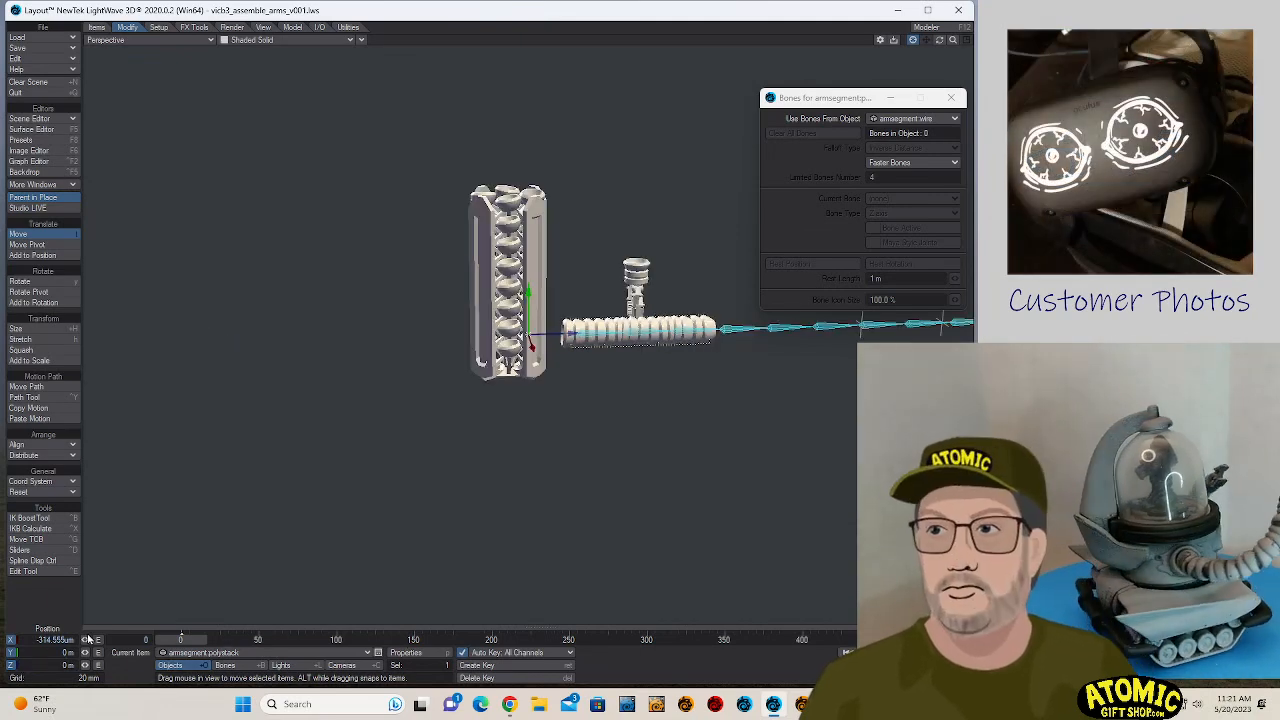
drag(30, 643, 236, 647)
key(Tab)
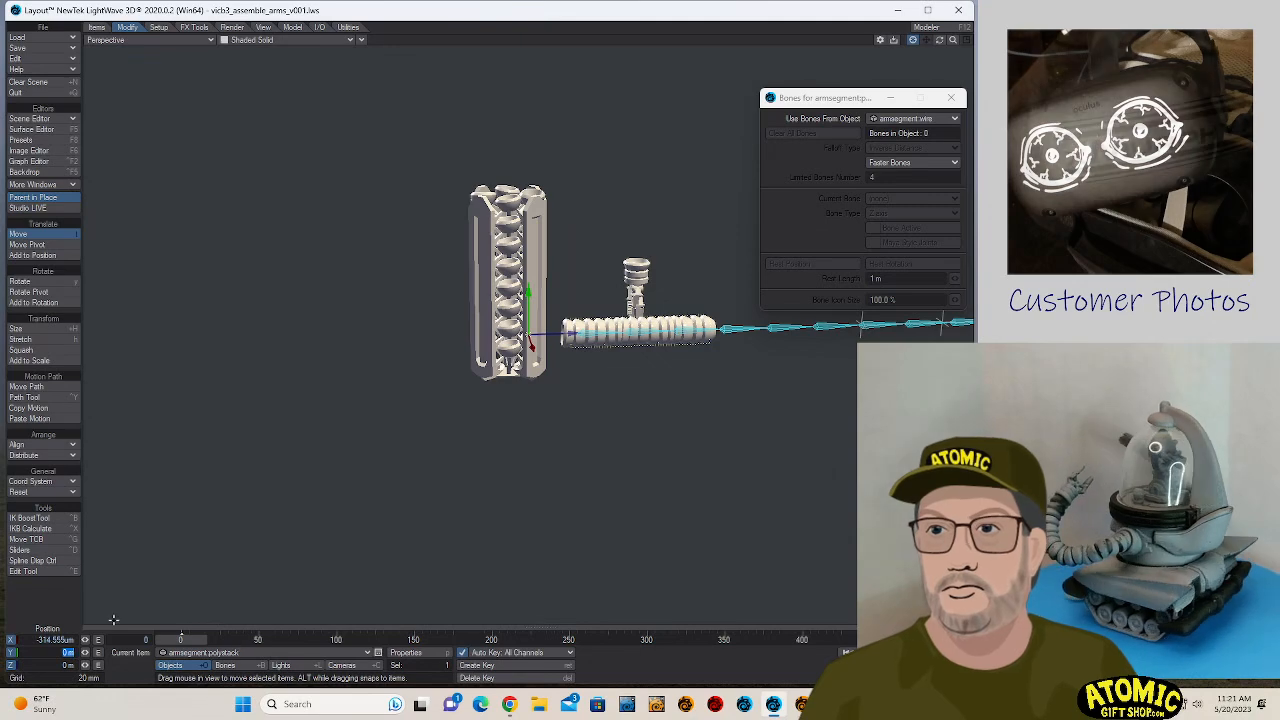
click(54, 640)
text(0)
key(Return)
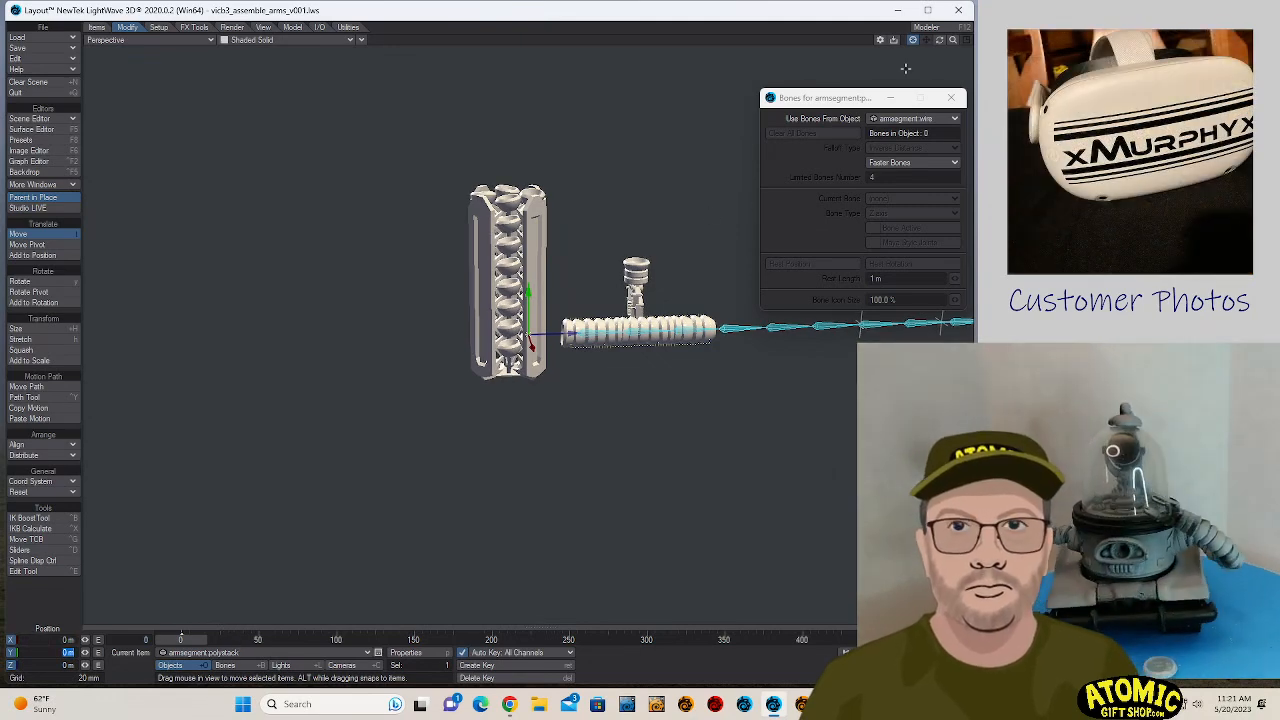
- Try moving armsegment.wire along the Z axis to about -96.3 mm and undo the move
mouse_move(953, 44)
mouse_down()
mouse_move(924, 44)
mouse_move(938, 48)
mouse_up()
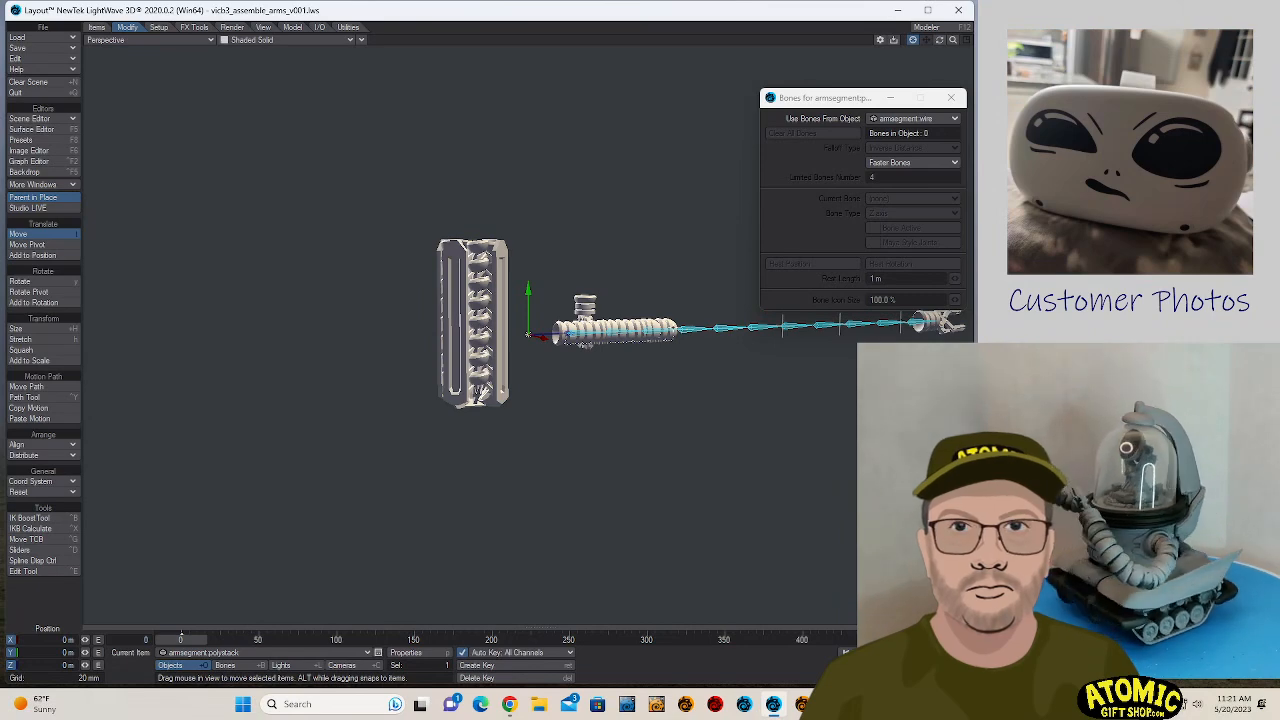
key(Down)
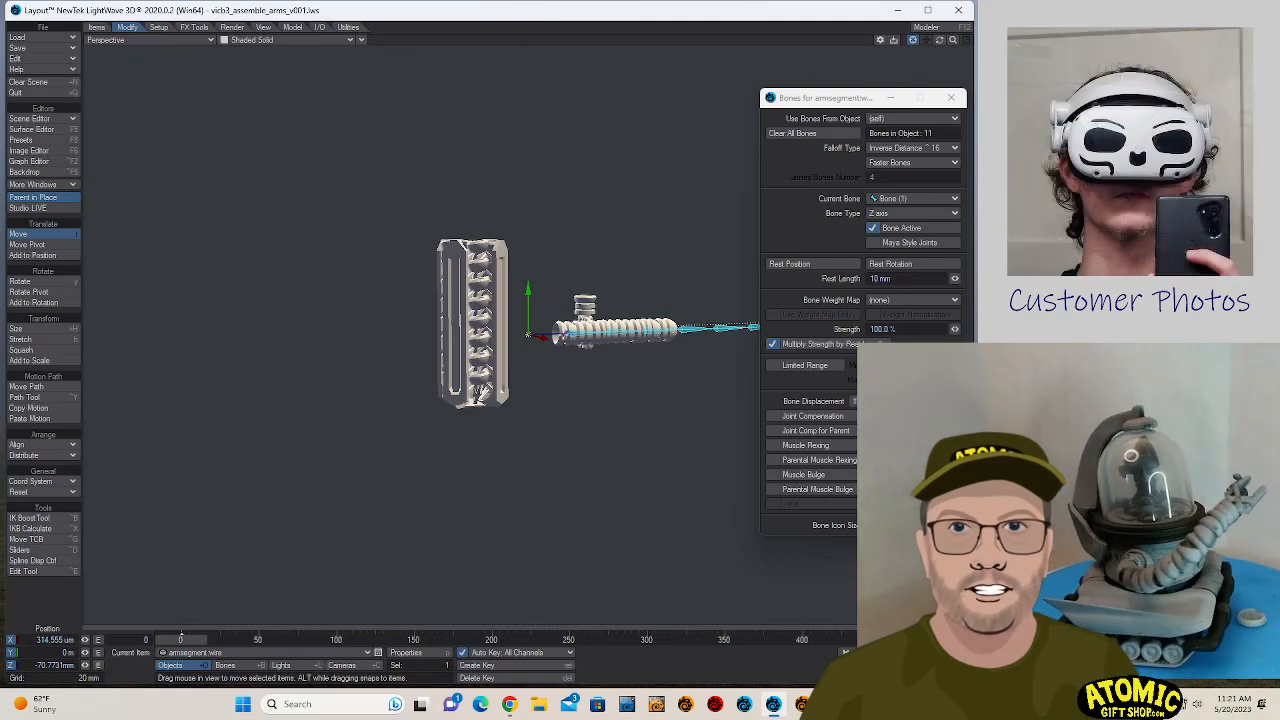
drag(580, 331, 495, 333)
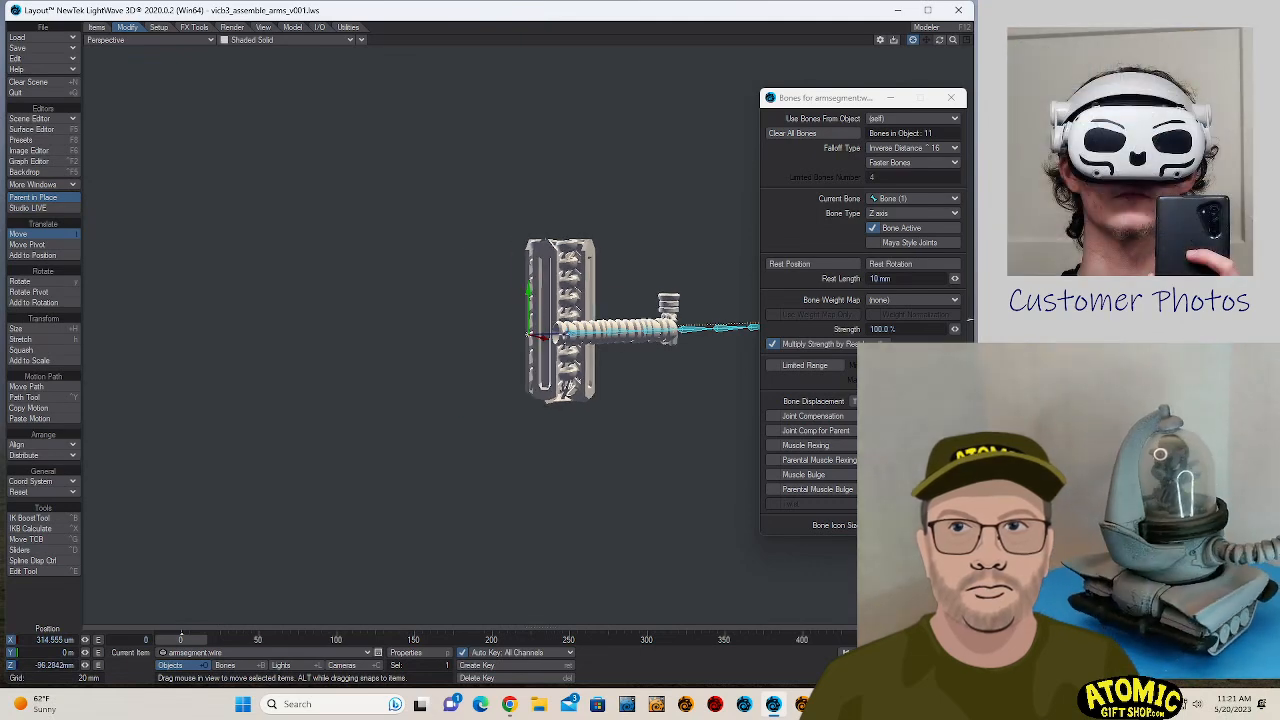
key(ctrl+z)
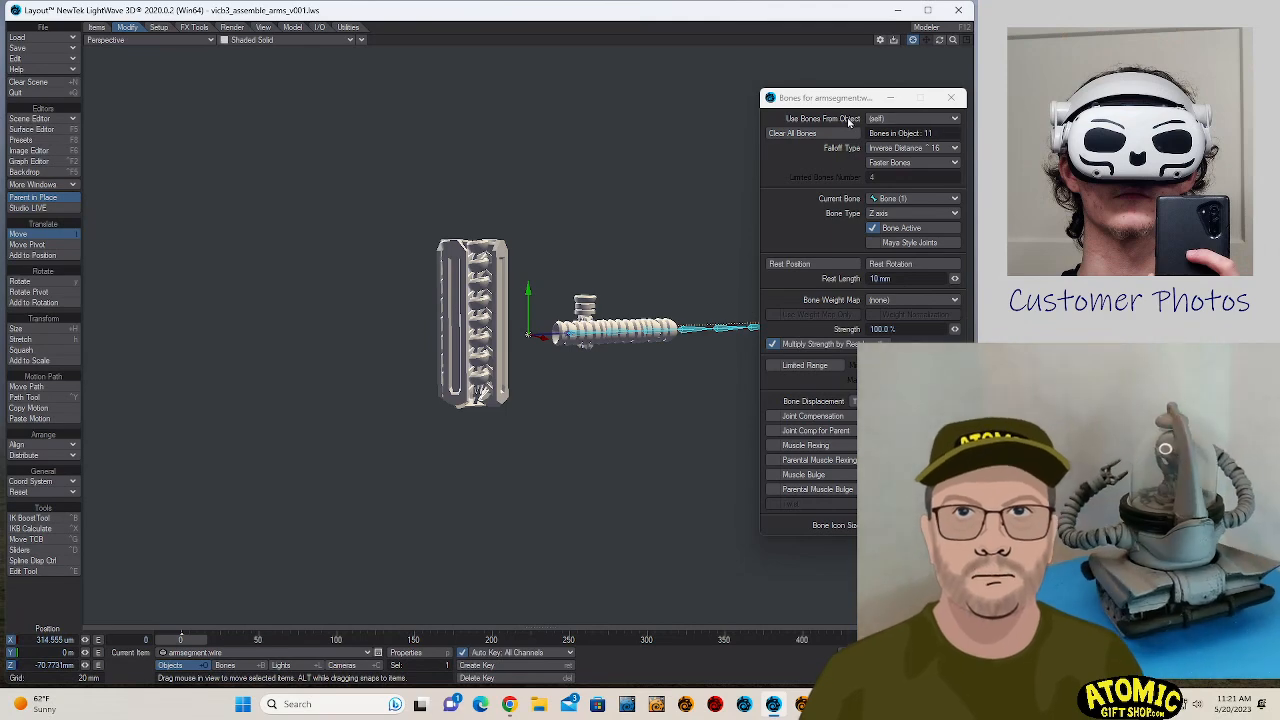
- Rotate Bone (4) of armsegment.wire, just past the end of the segment stack, to a pitch of about 0.7°
alt+drag(653, 204, 704, 262)
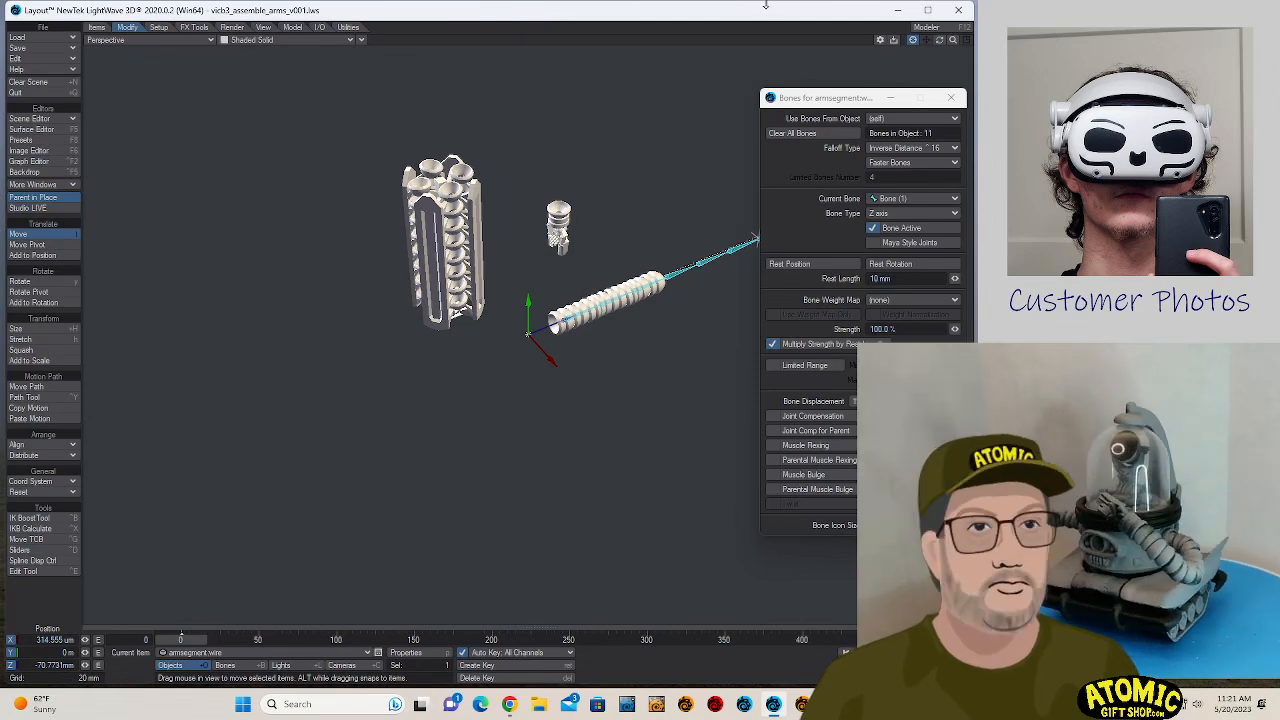
click(914, 42)
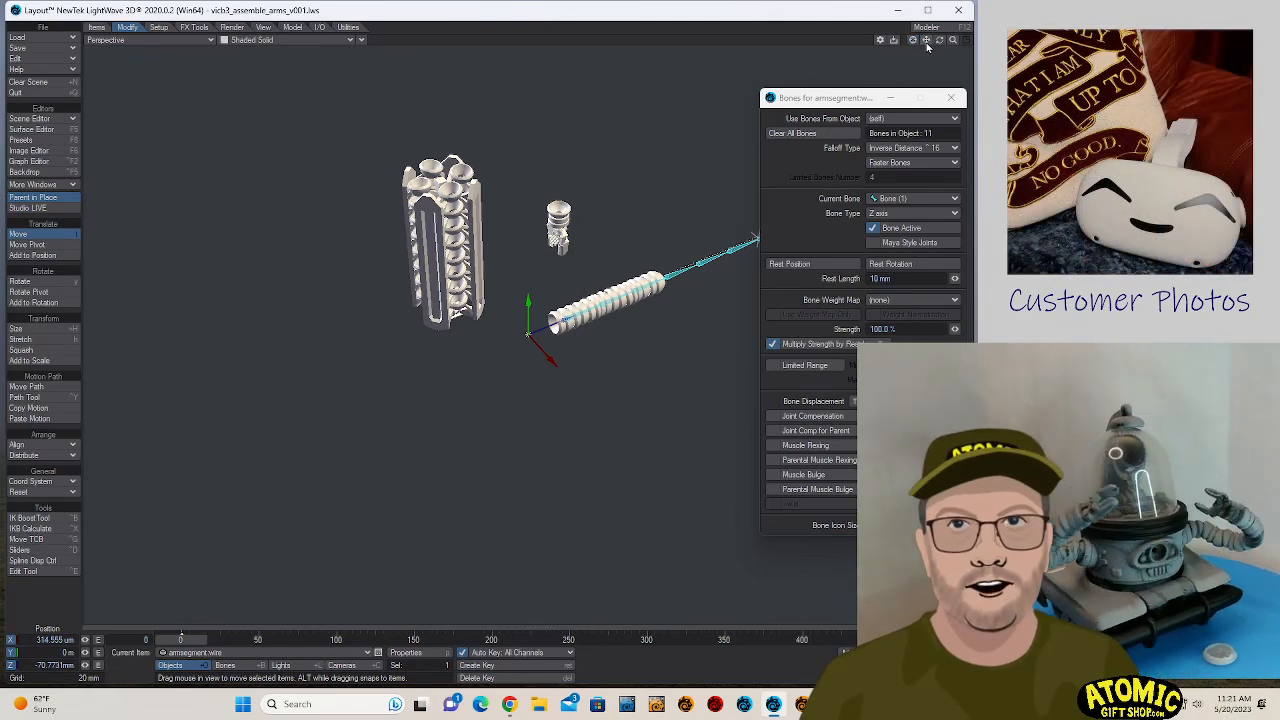
drag(926, 42, 615, 92)
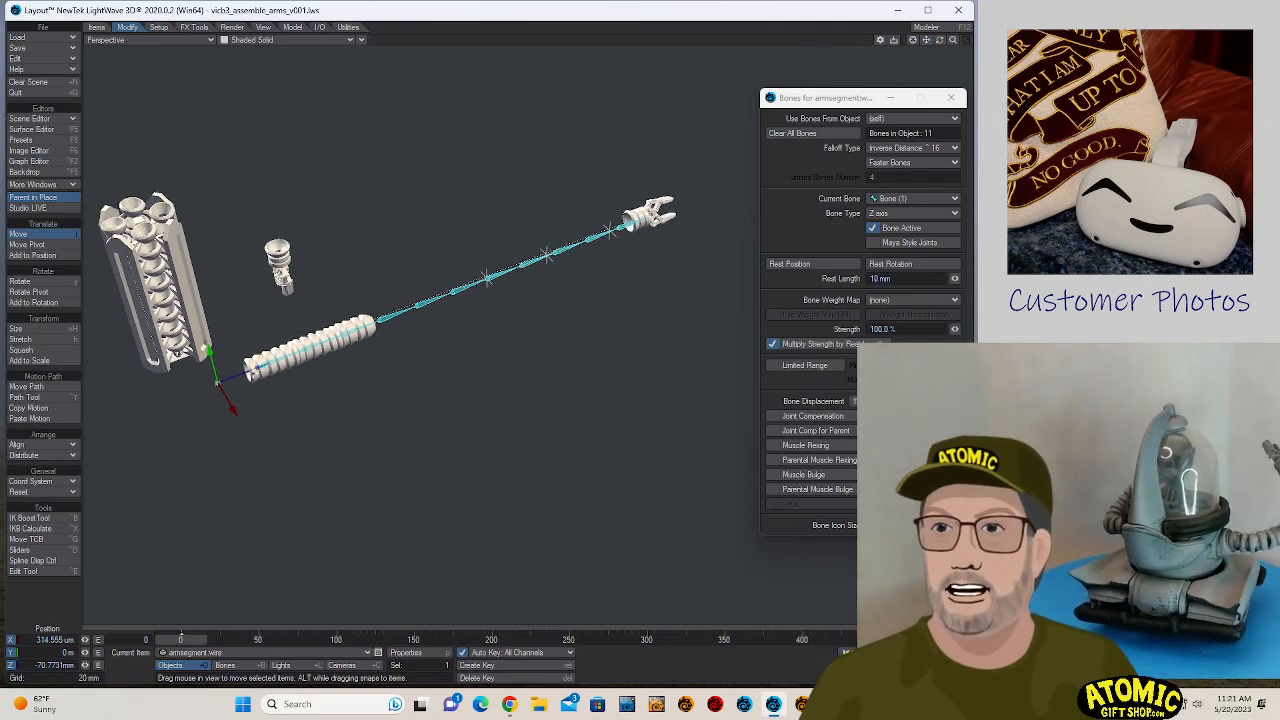
click(248, 368)
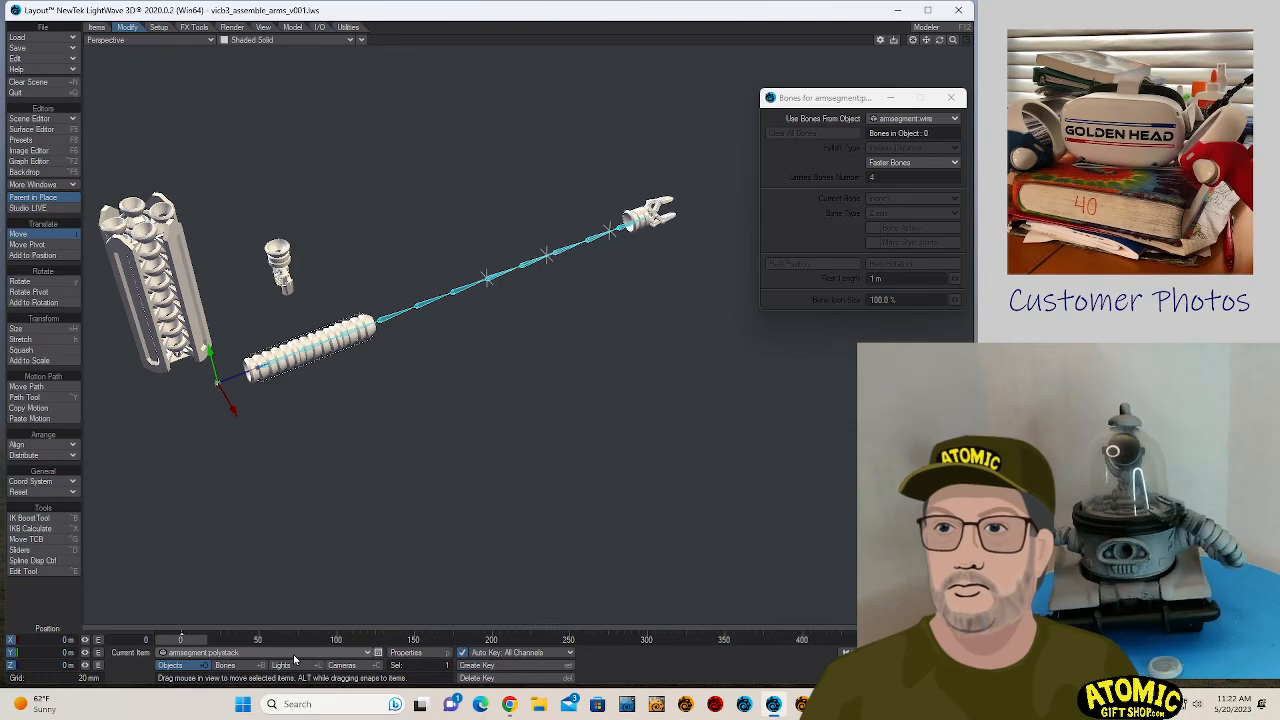
click(293, 654)
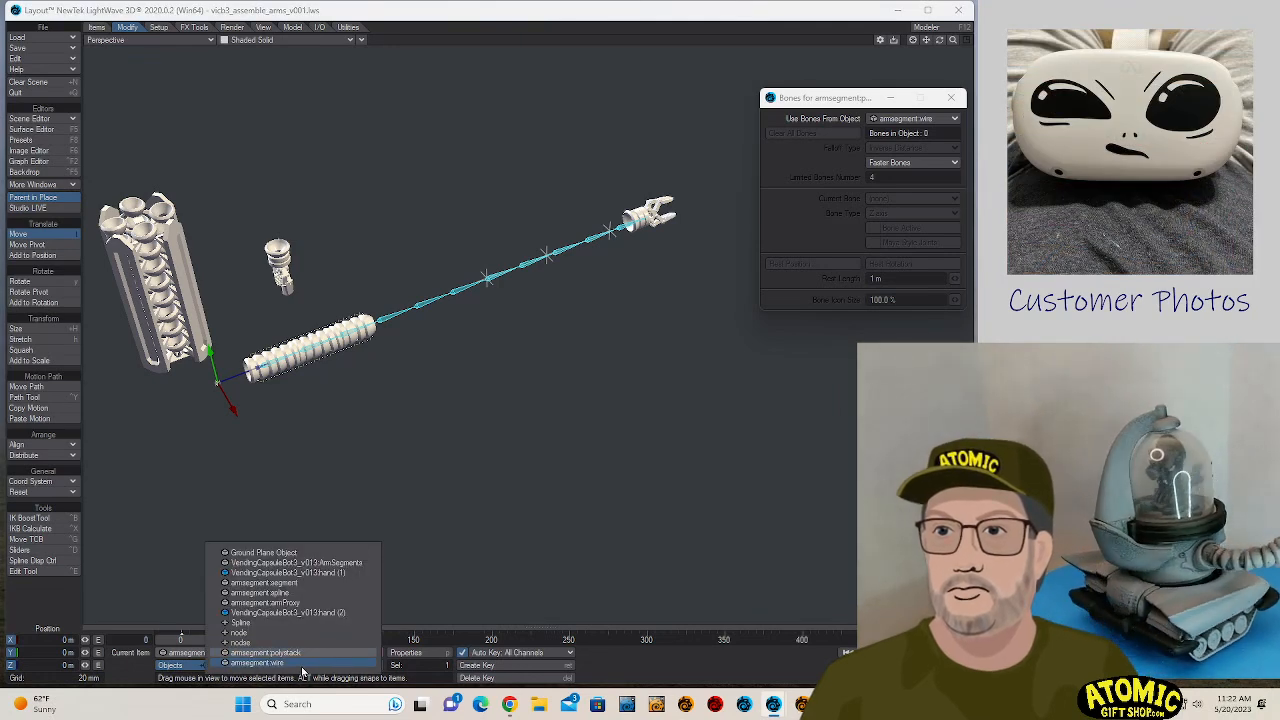
click(302, 665)
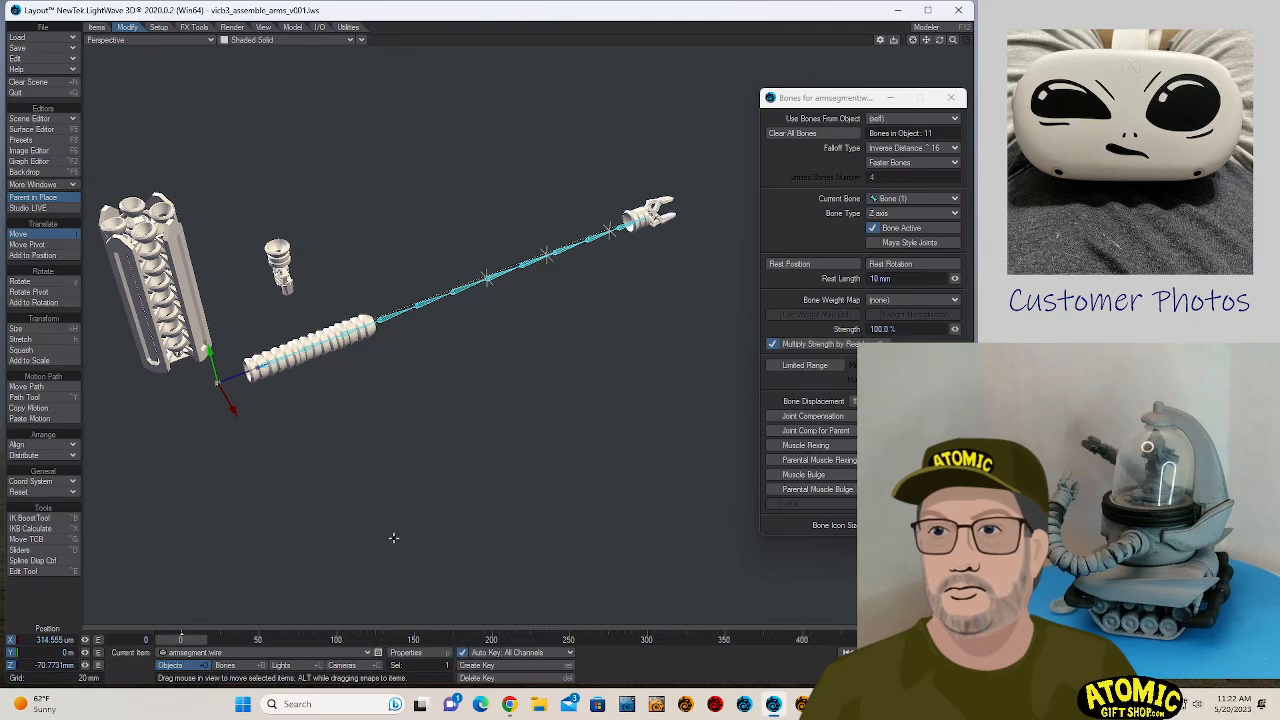
key(y)
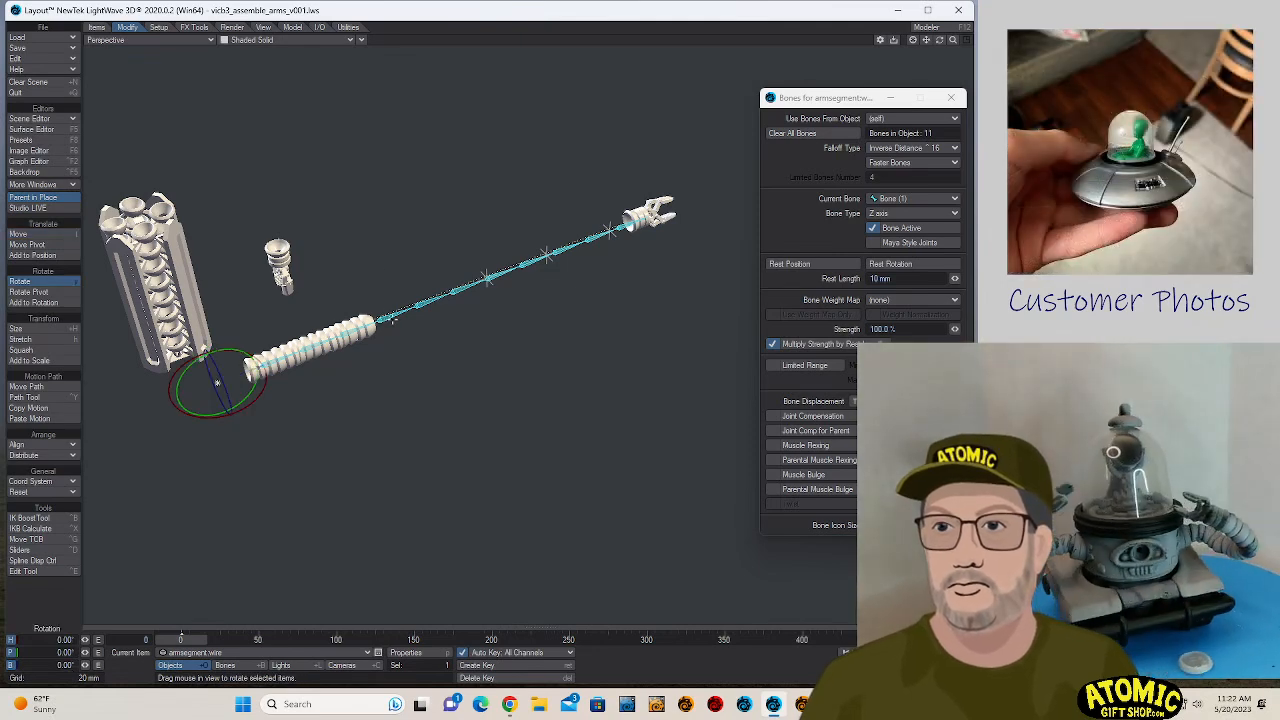
click(391, 317)
click(392, 320)
key(y)
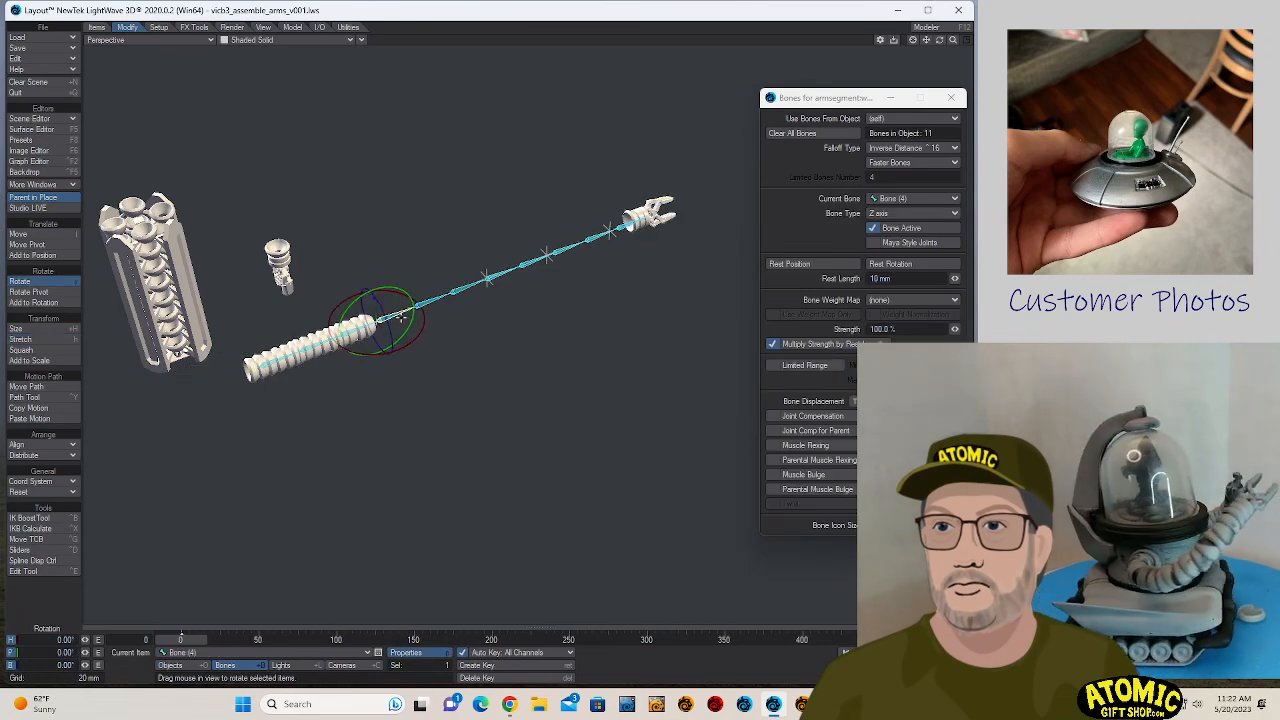
mouse_move(392, 286)
mouse_down()
mouse_move(413, 322)
mouse_move(378, 284)
mouse_move(363, 290)
mouse_move(412, 334)
mouse_move(392, 287)
mouse_up()
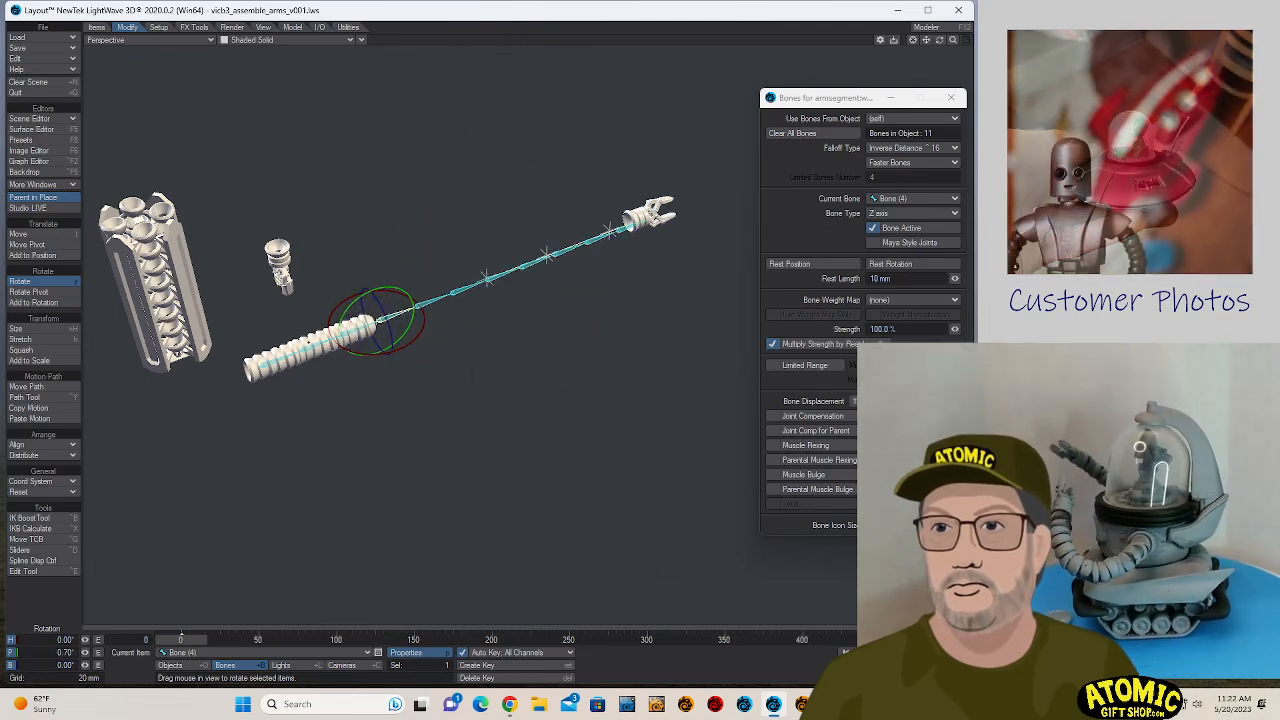
- Try rotating Bone (2) inside the segment stack and undo the rotation
click(318, 318)
drag(318, 318, 708, 358)
key(ctrl+z)
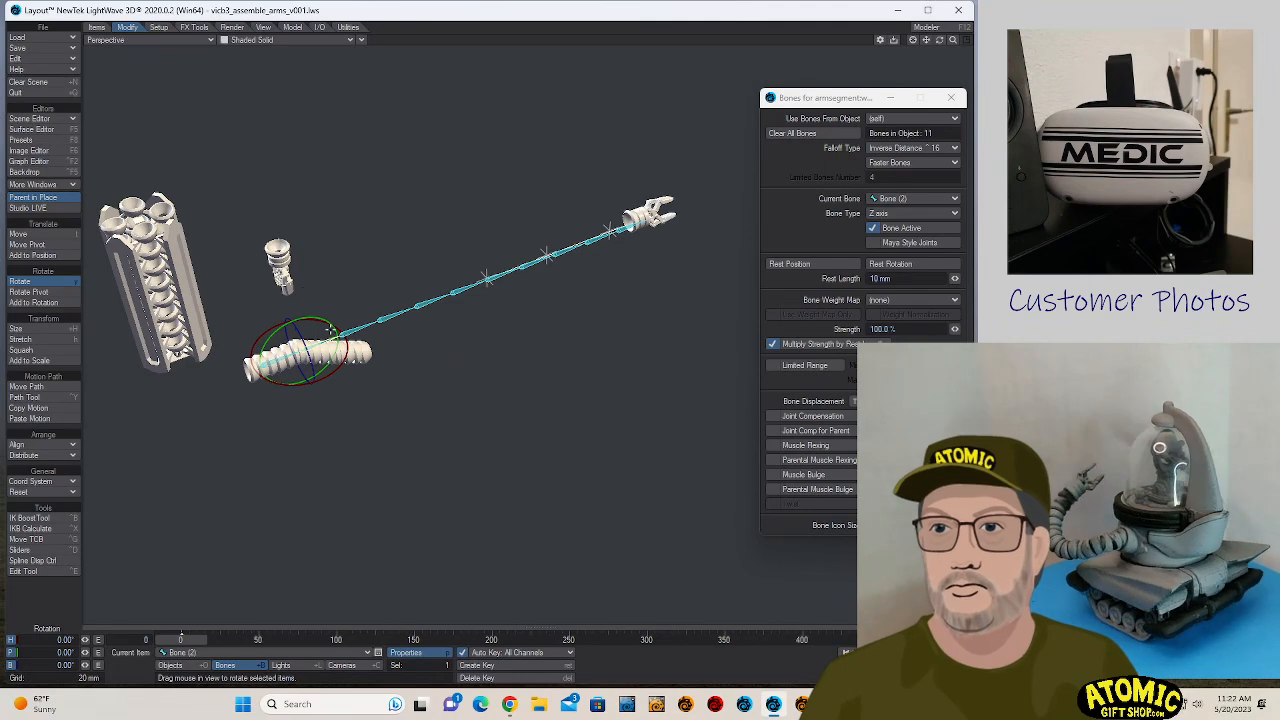
- Try bending the segment stack by rotating Bones (2), (3) and (4) together, bringing Bone (4) to a pitch of about 16.1°
click(274, 361)
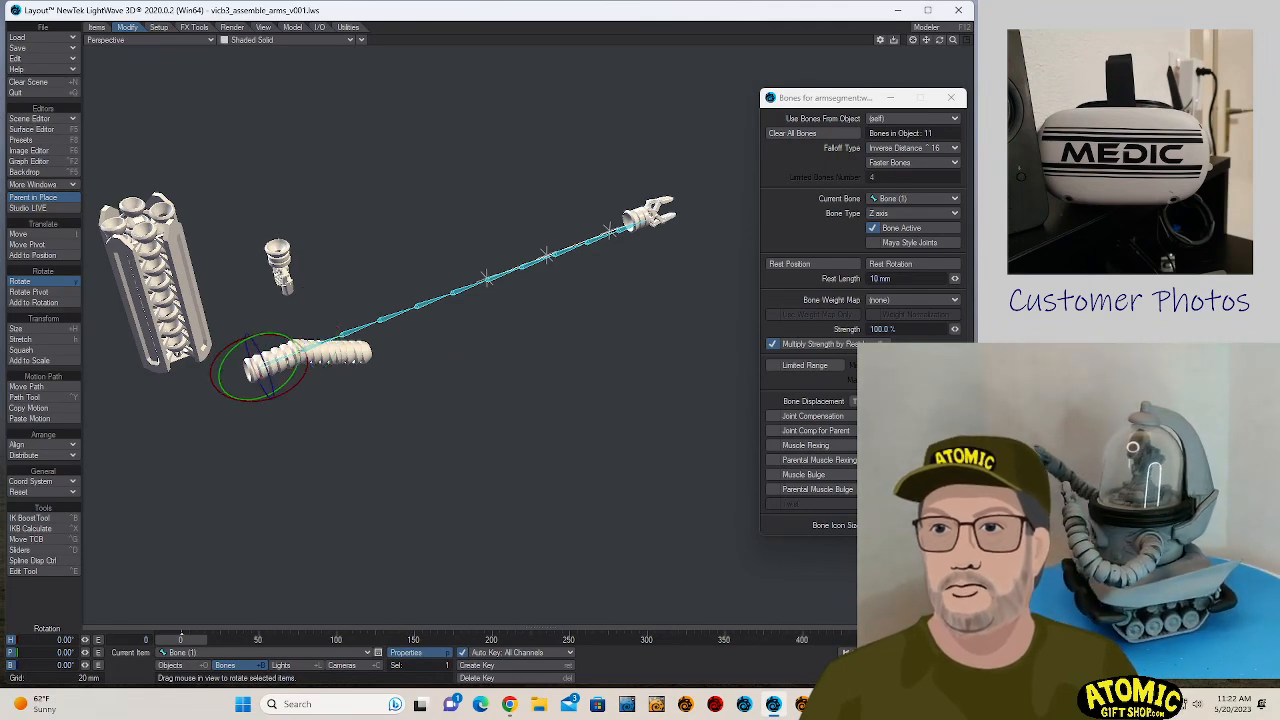
key(shift+o)
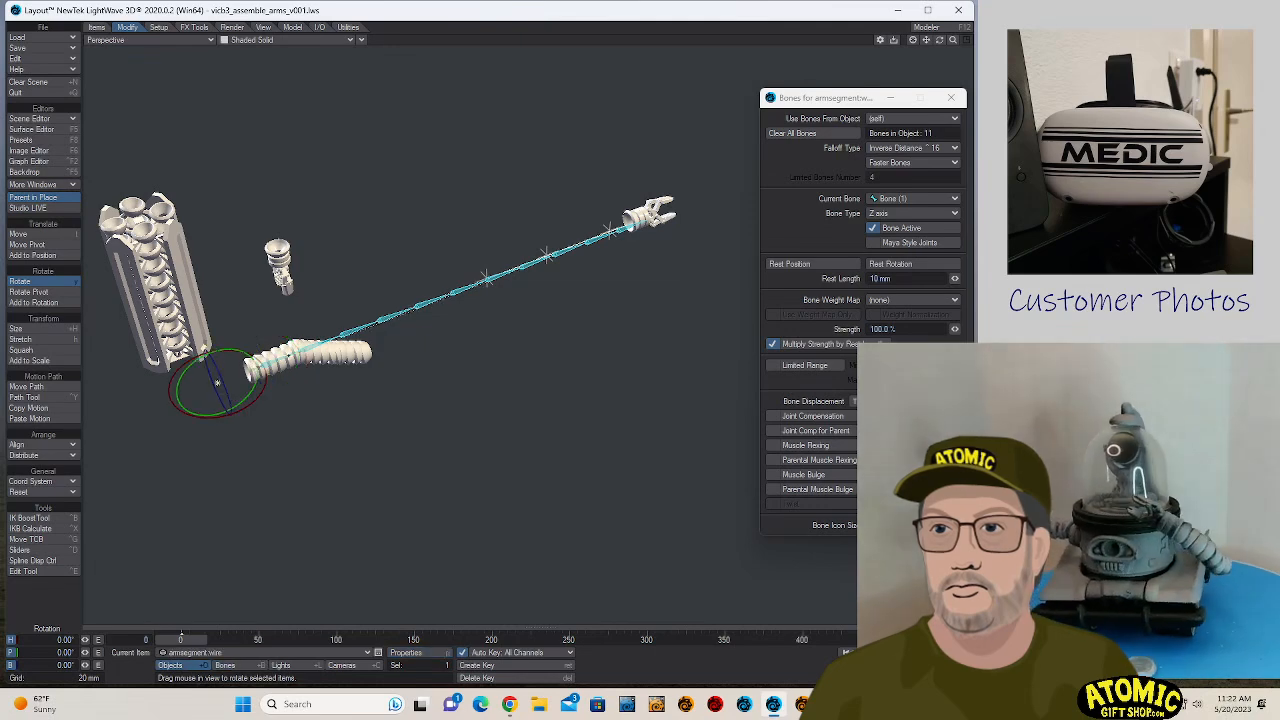
key(shift+b)
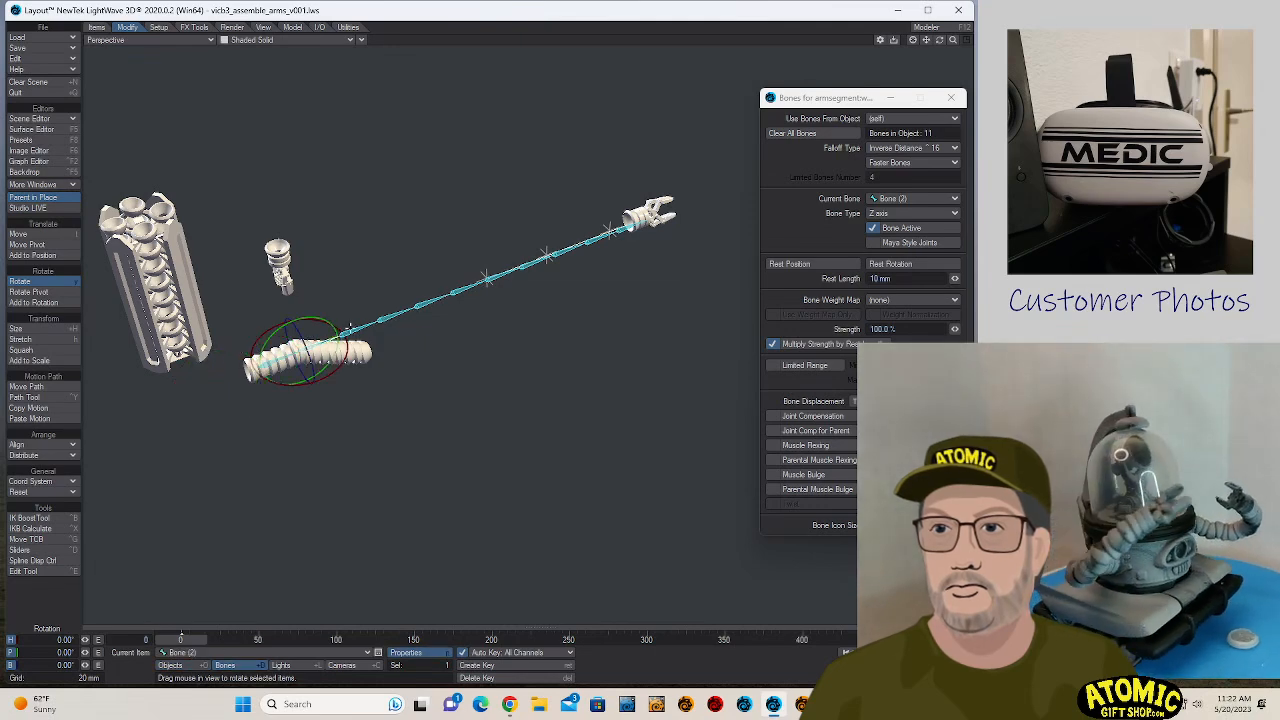
shift+click(357, 328)
shift+click(391, 313)
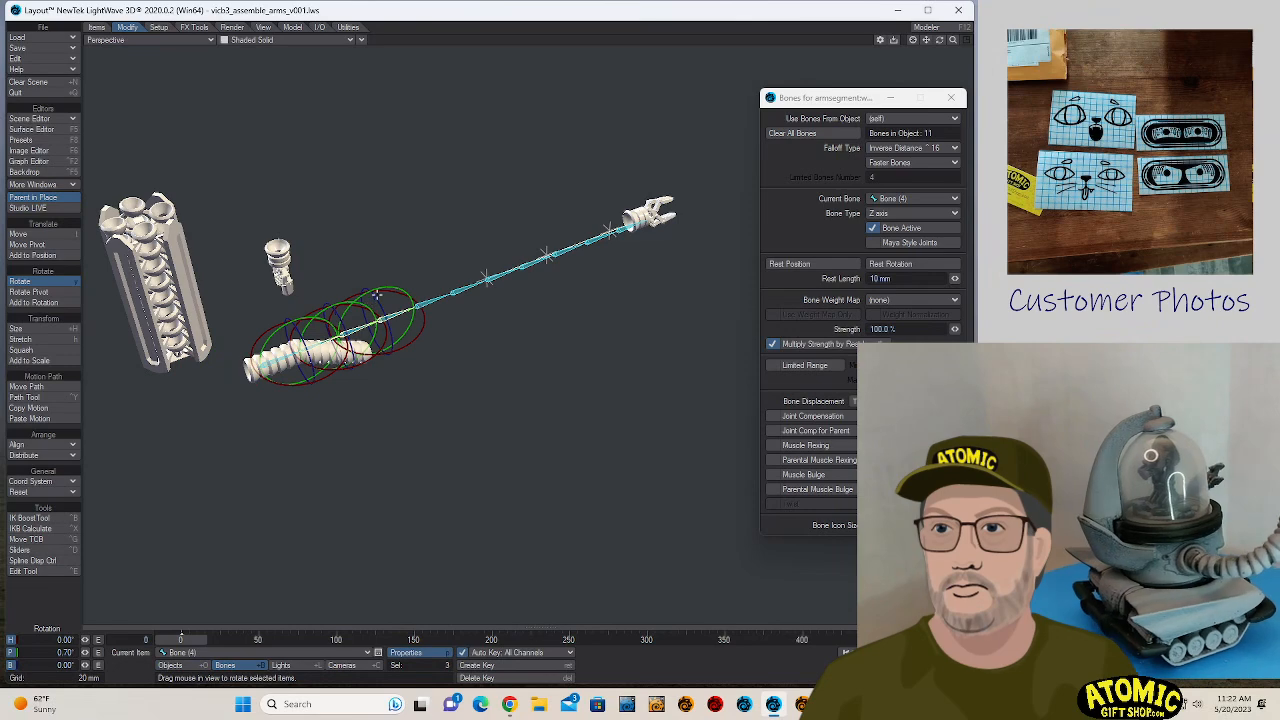
drag(393, 285, 740, 500)
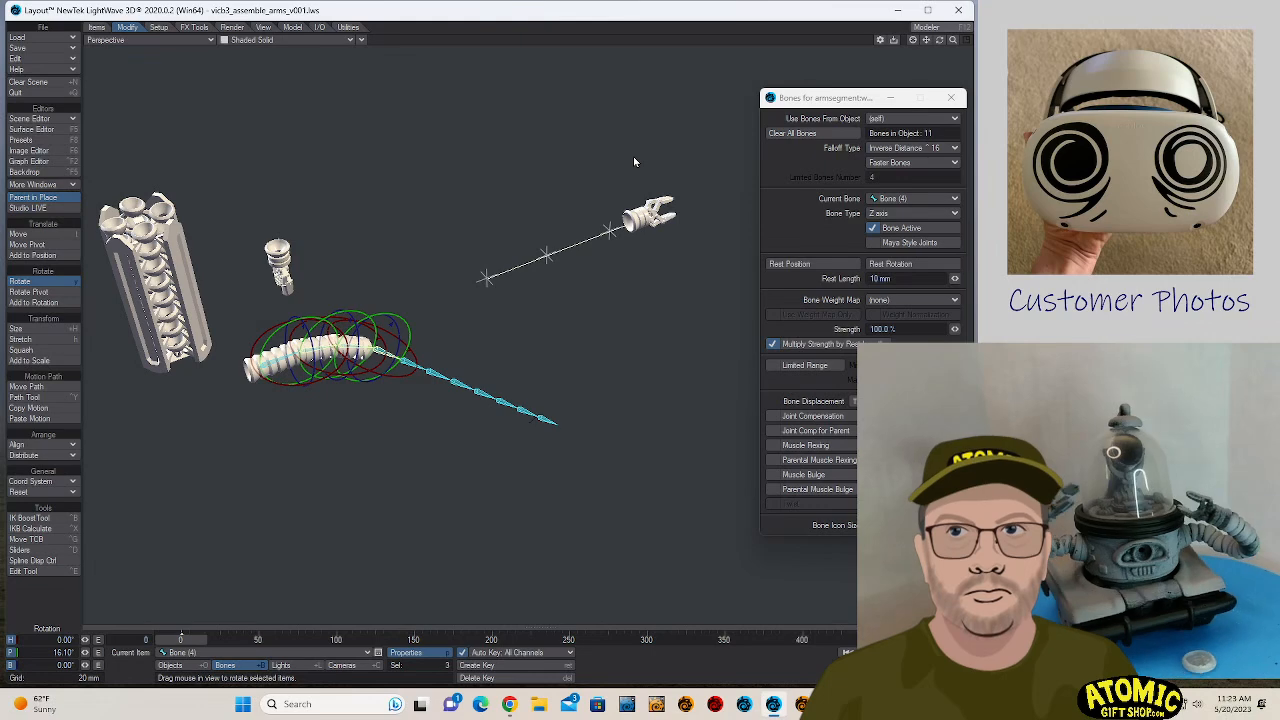
- Switch to Modeler, load the recent armsegment object and fit its segment stack in the views
click(800, 705)
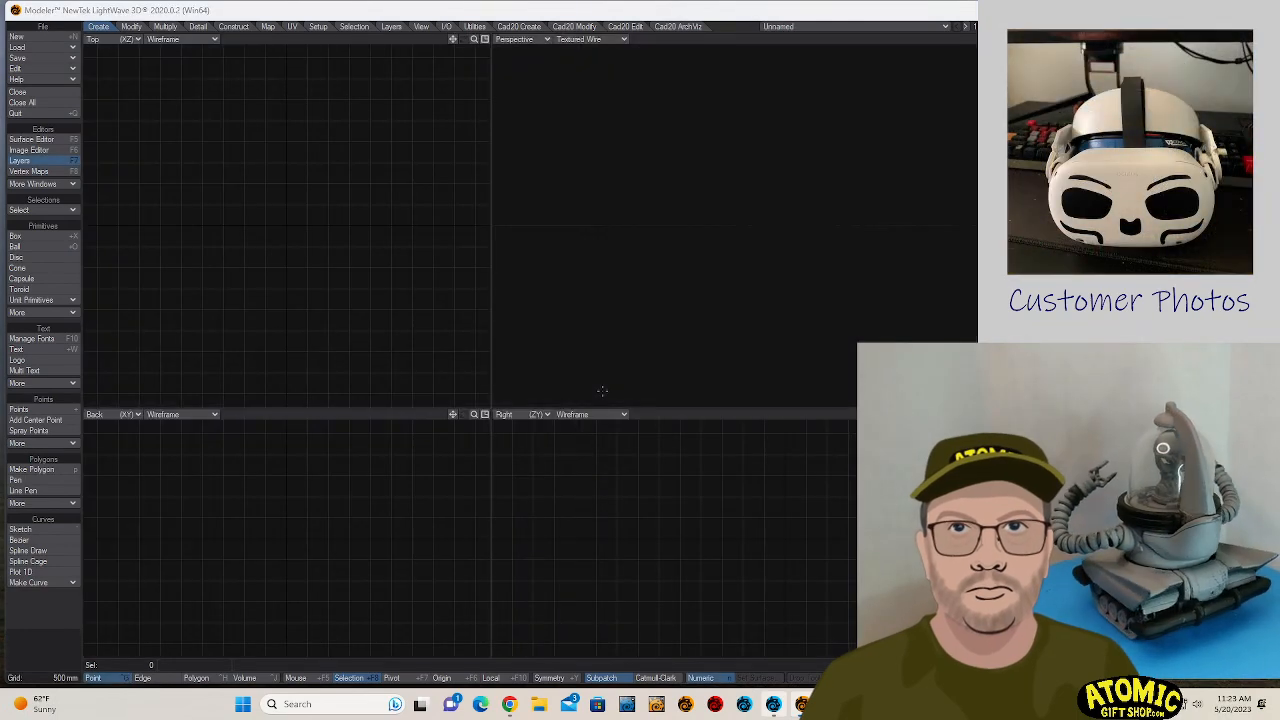
click(62, 48)
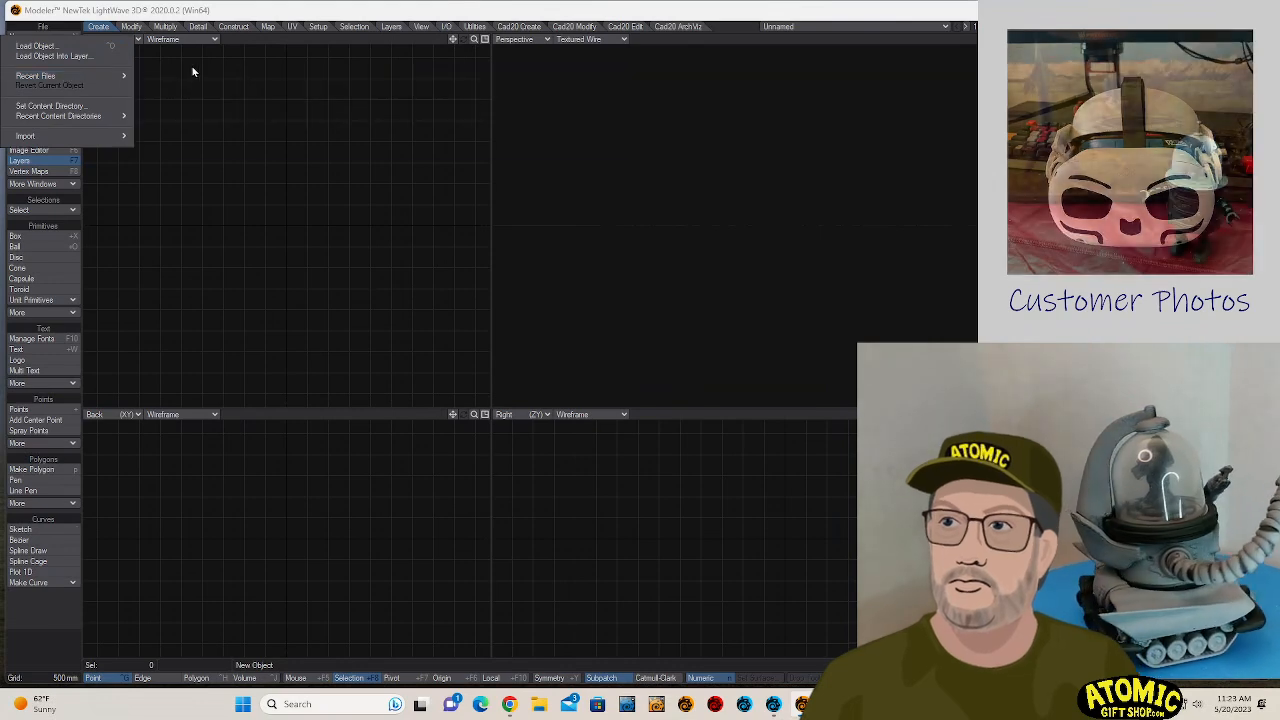
mouse_move(122, 76)
click(165, 77)
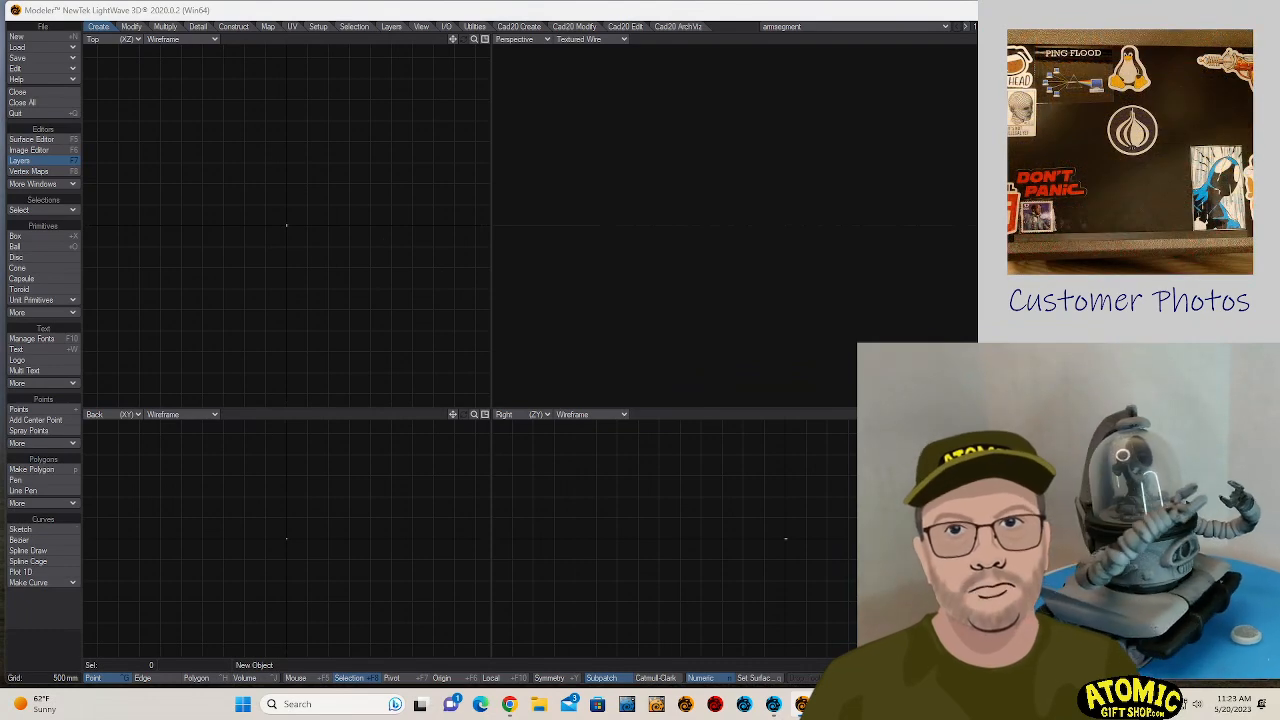
key(a)
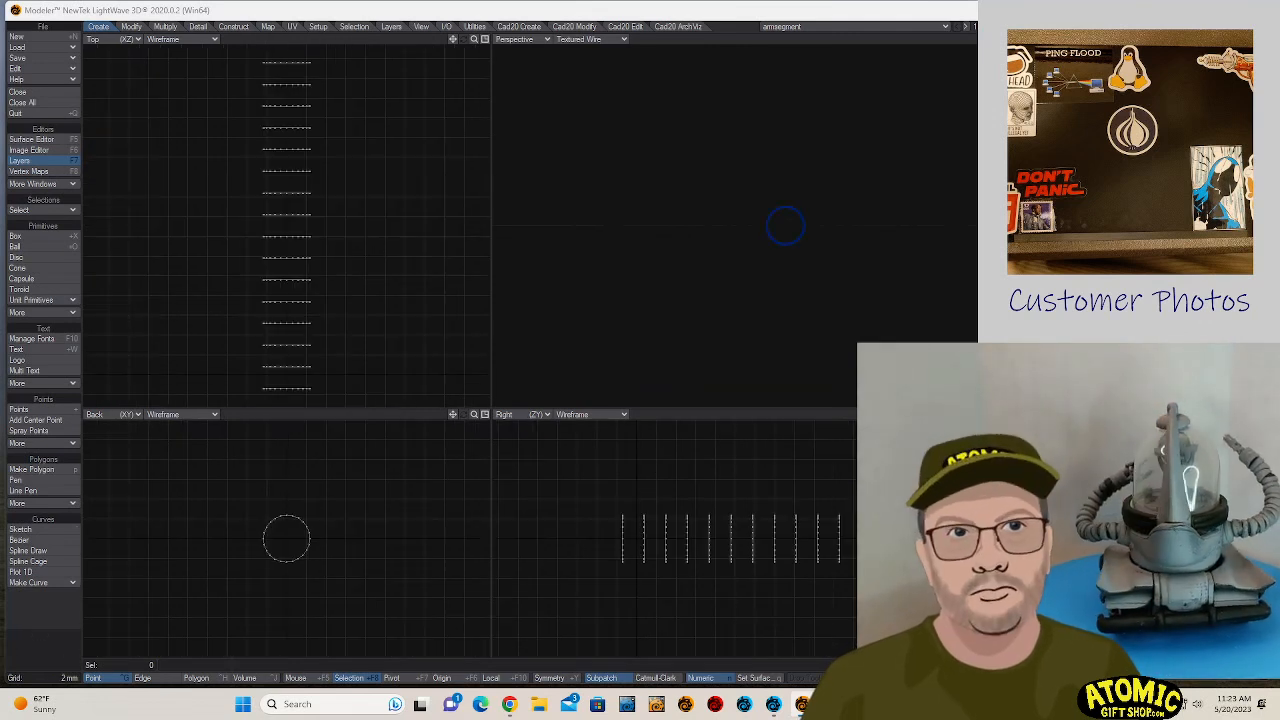
- Create a relative endomorph named slider for the armsegment stack instead of a weight map
click(1030, 670)
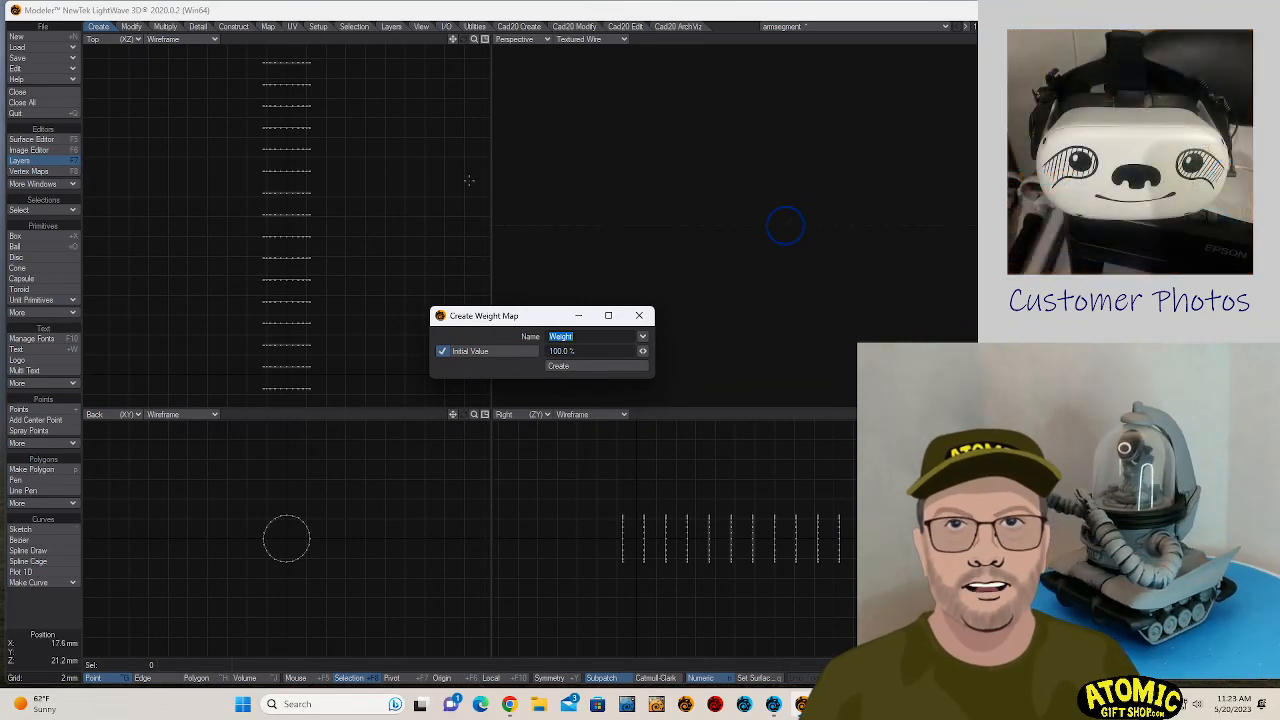
click(639, 315)
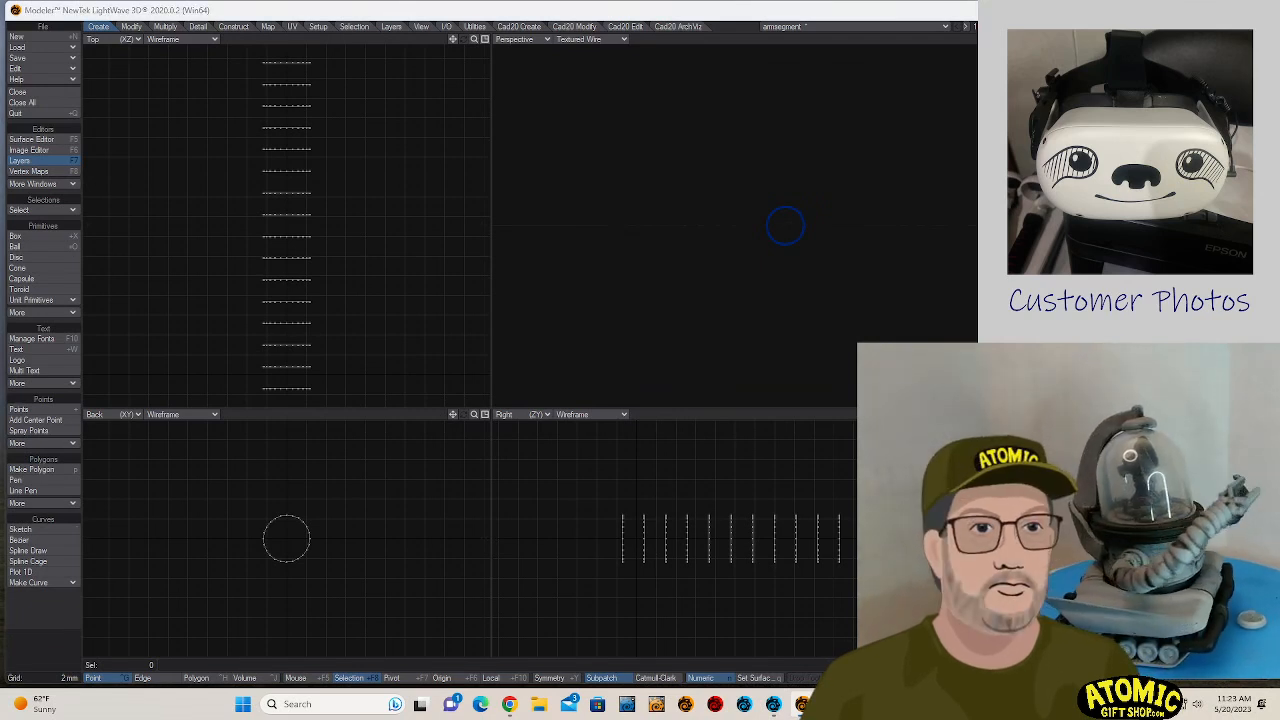
text(ap "s)
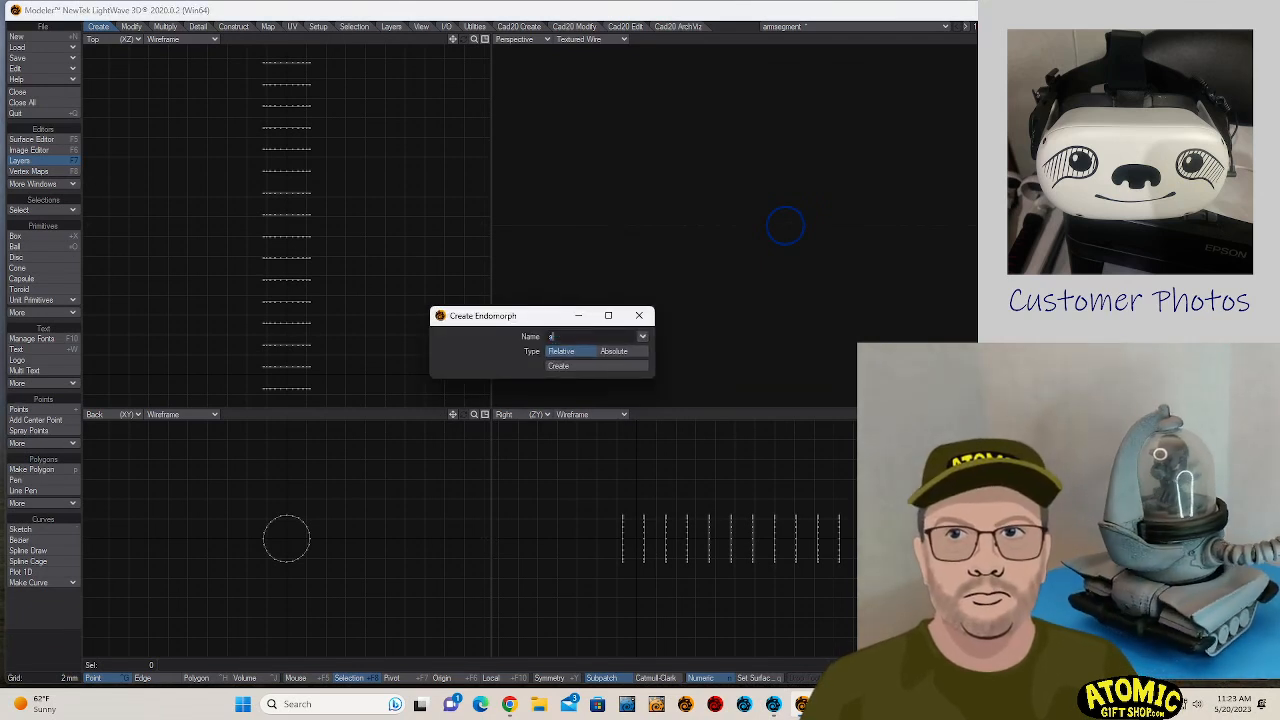
text(lider)
key(Return)
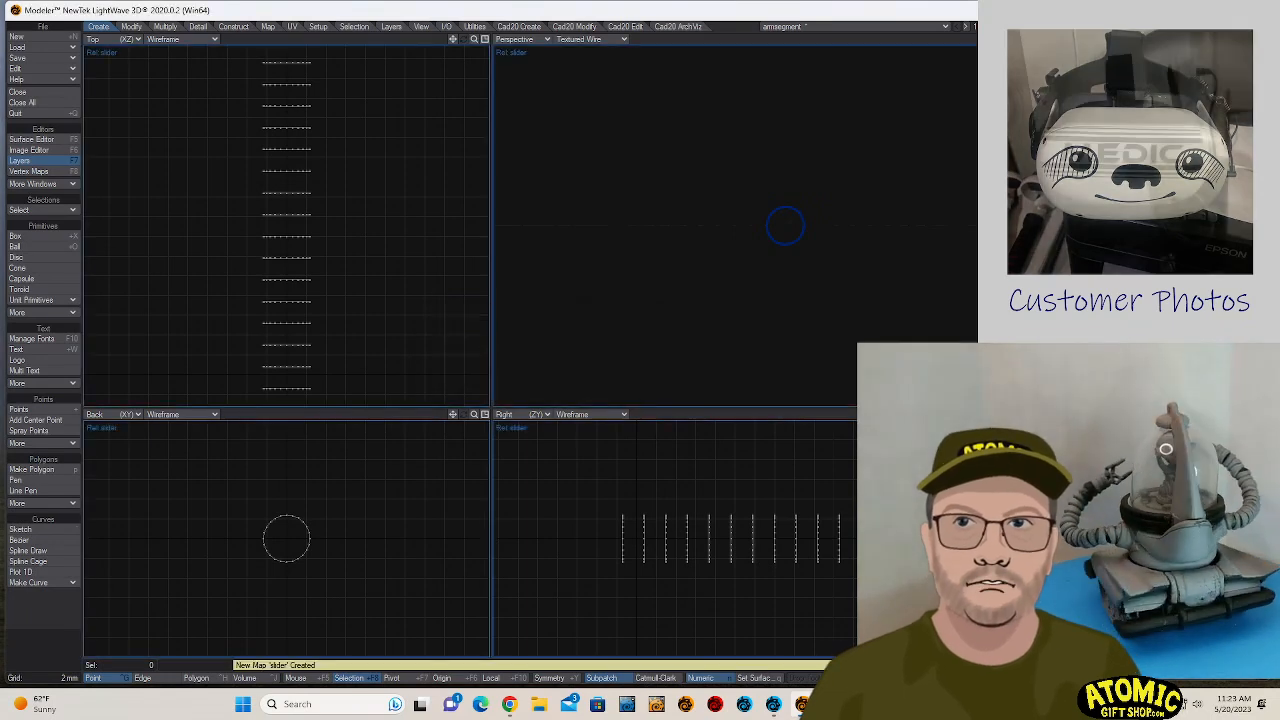
- Move the whole stack far along the Z axis within the slider endomorph and switch back to Layout
key(t)
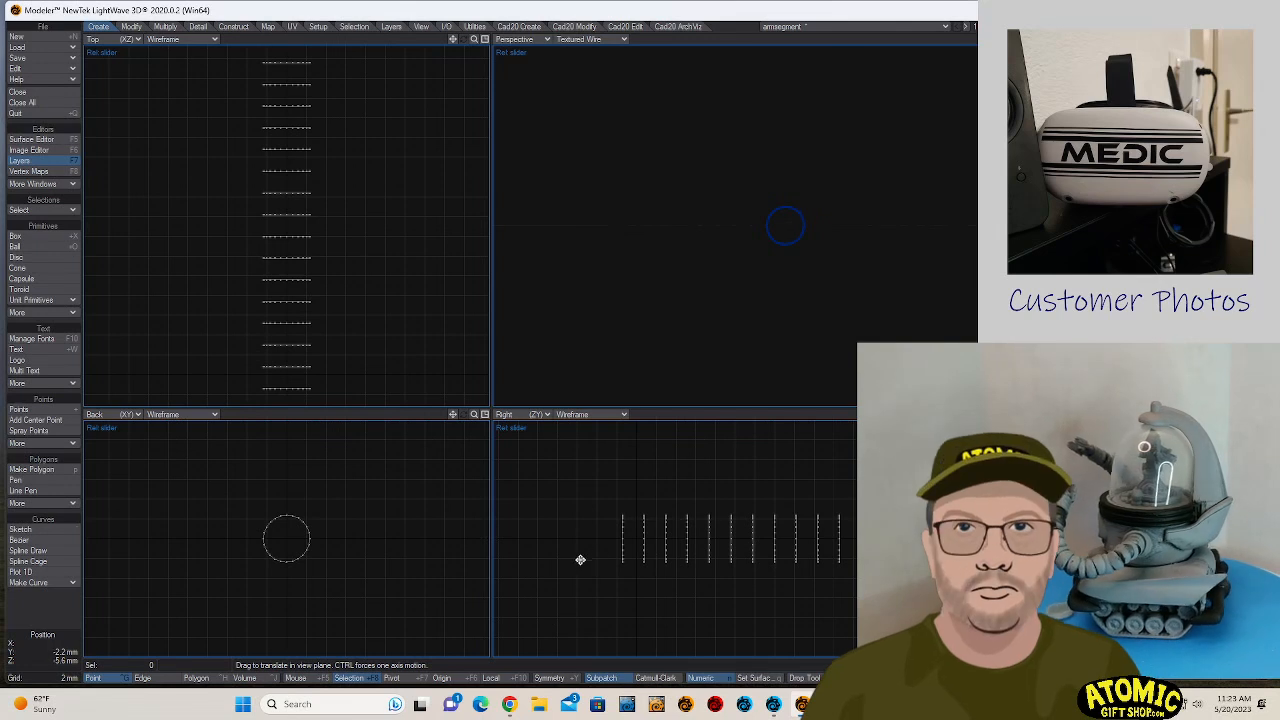
drag(580, 557, 940, 557)
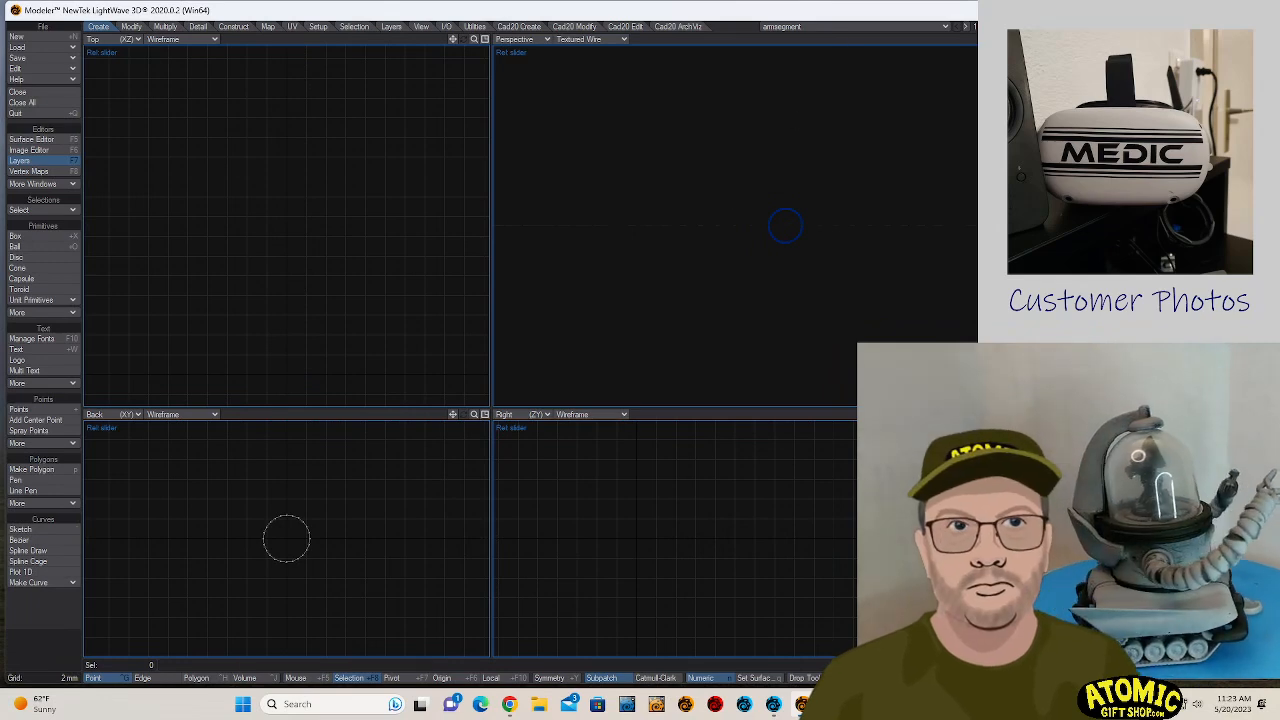
key(alt+Tab)
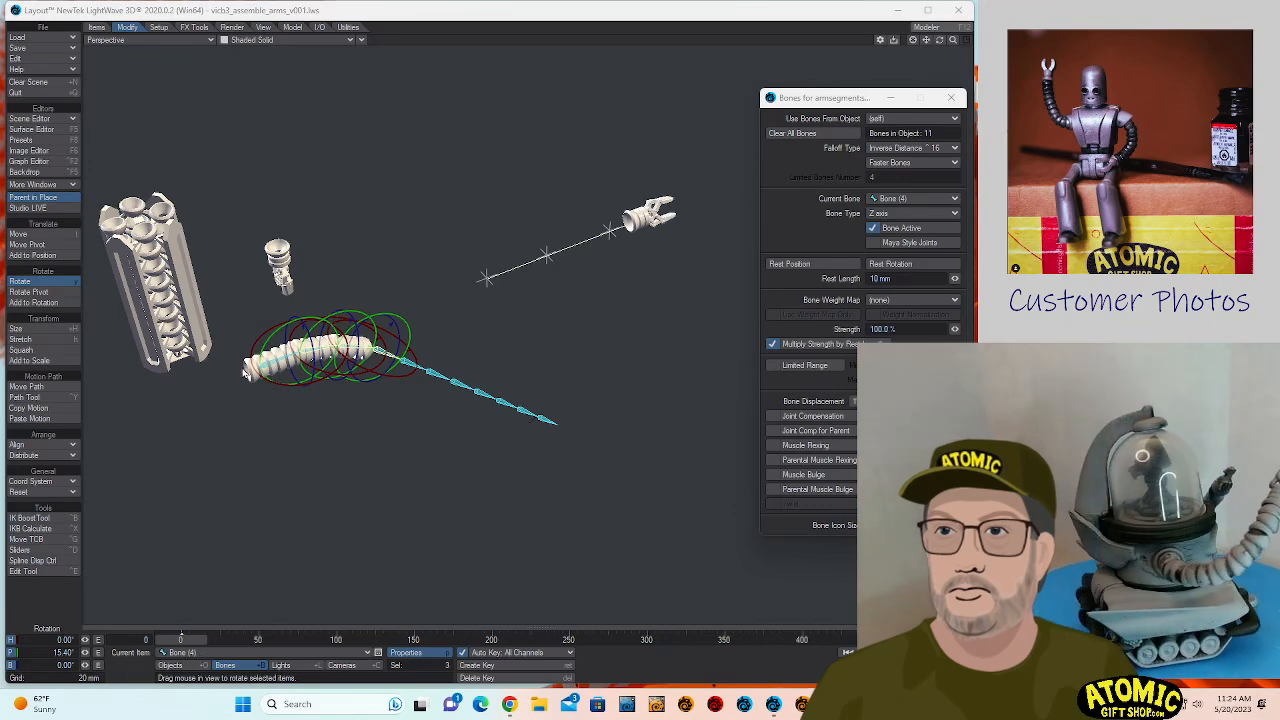
- Enable Morph Mixer on armsegment.polystack in its geometry properties and open the mixer's morph controls
click(252, 385)
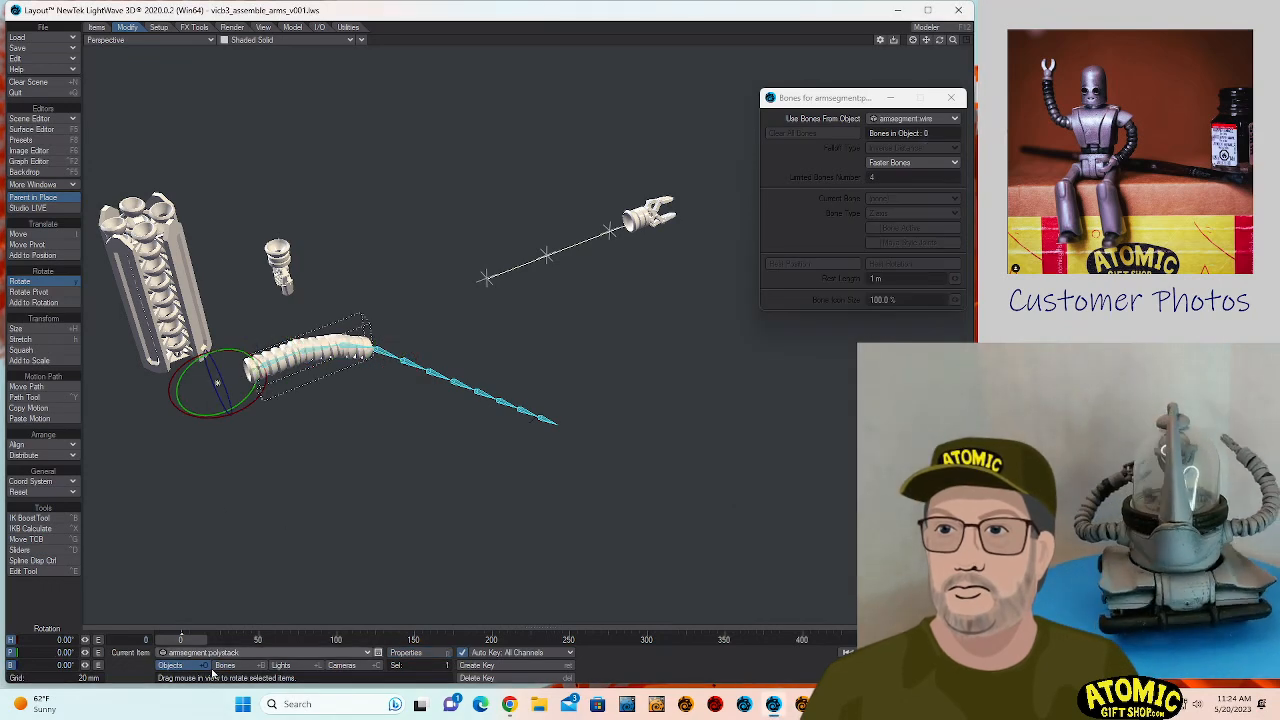
click(408, 652)
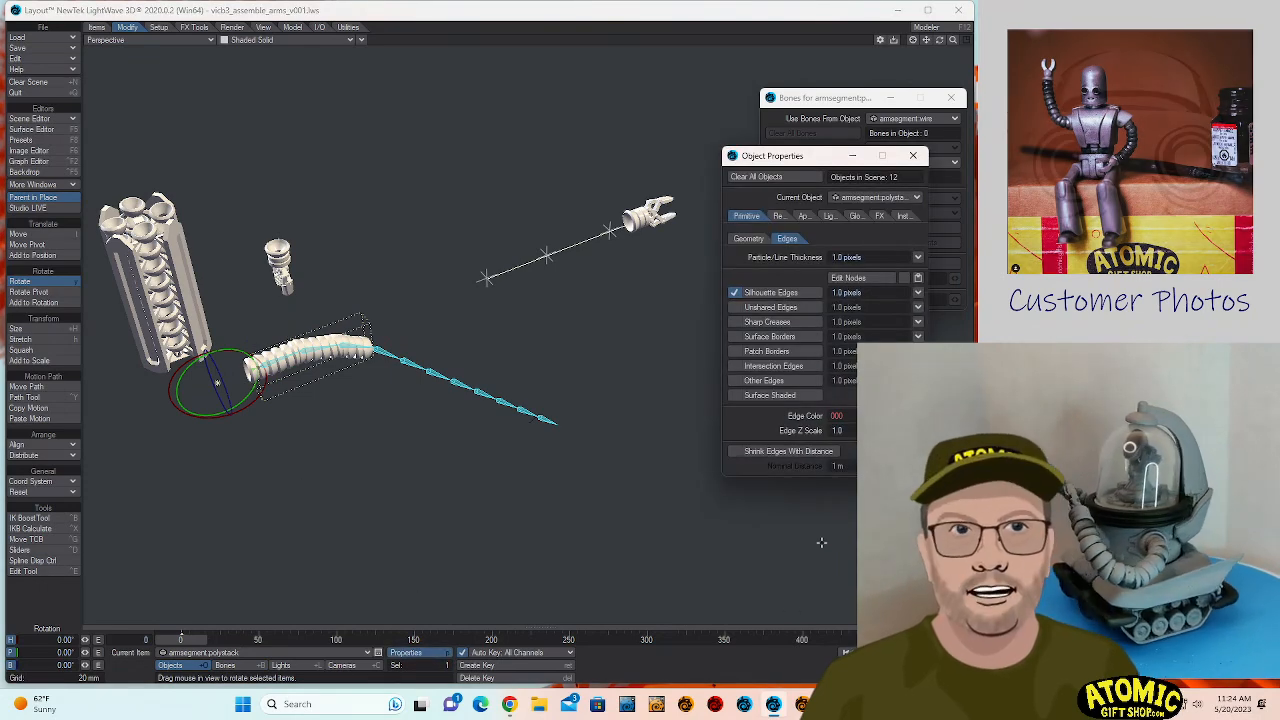
click(748, 238)
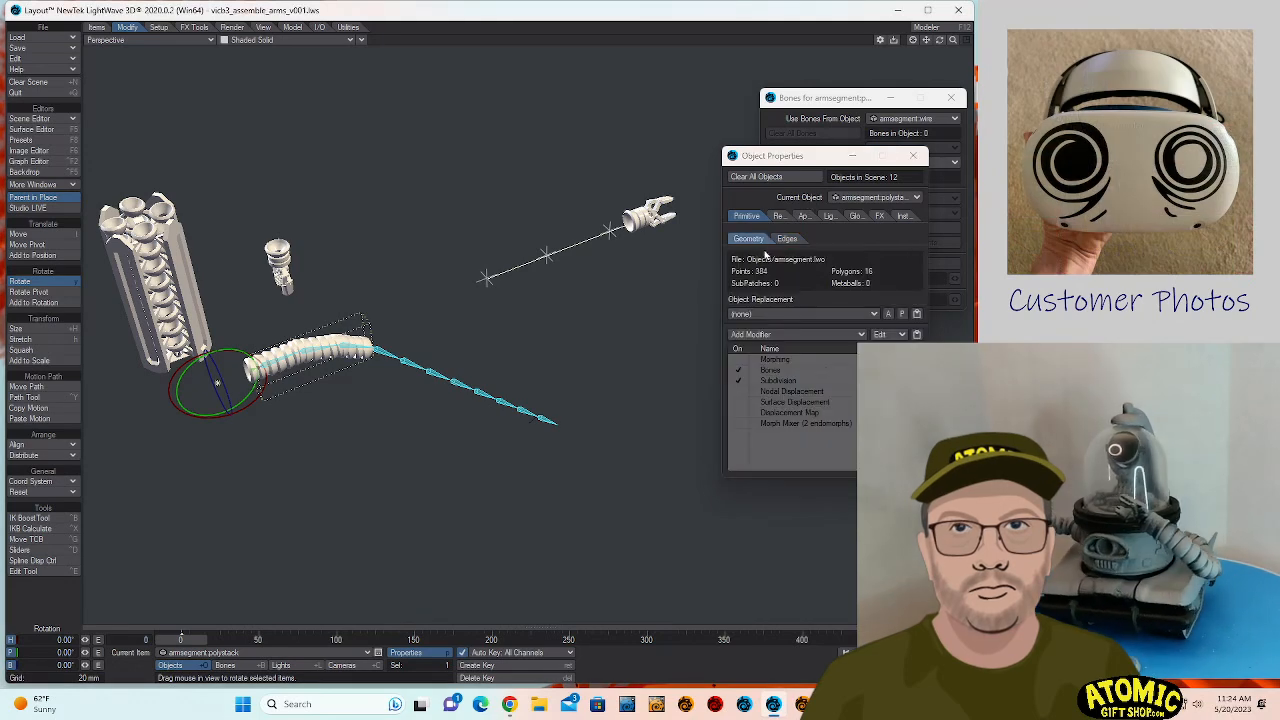
click(811, 424)
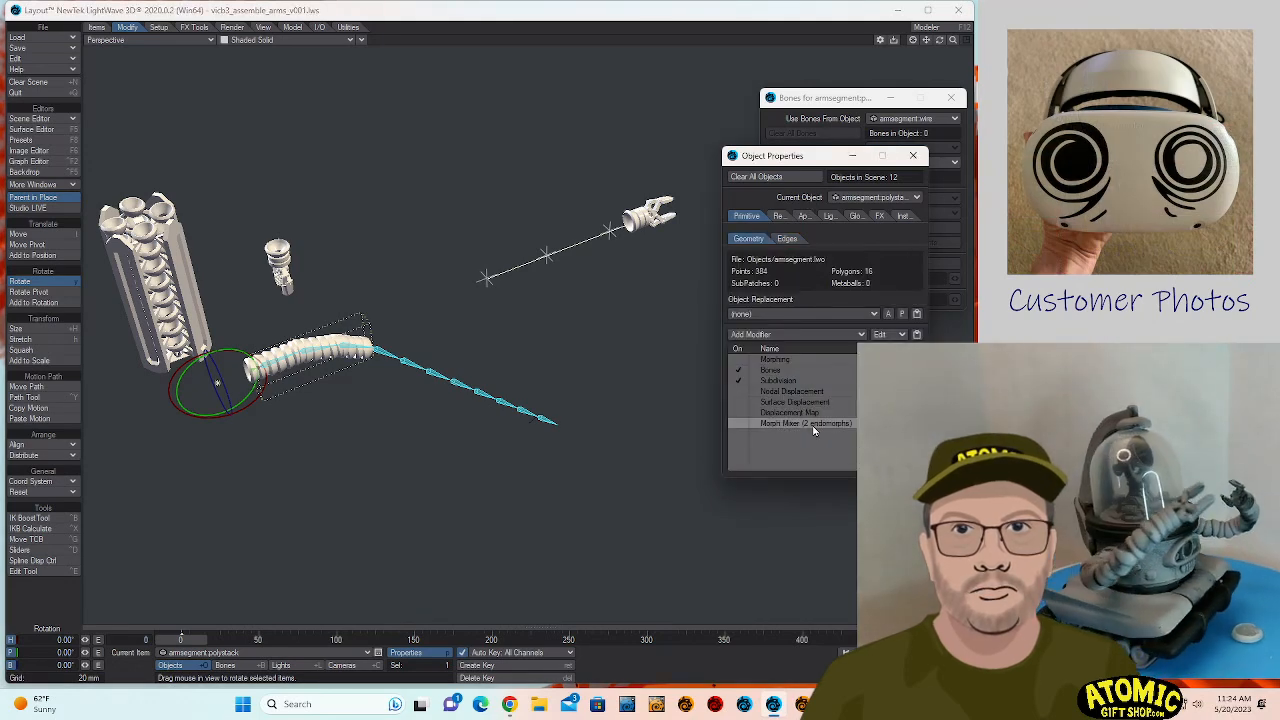
double_click(813, 426)
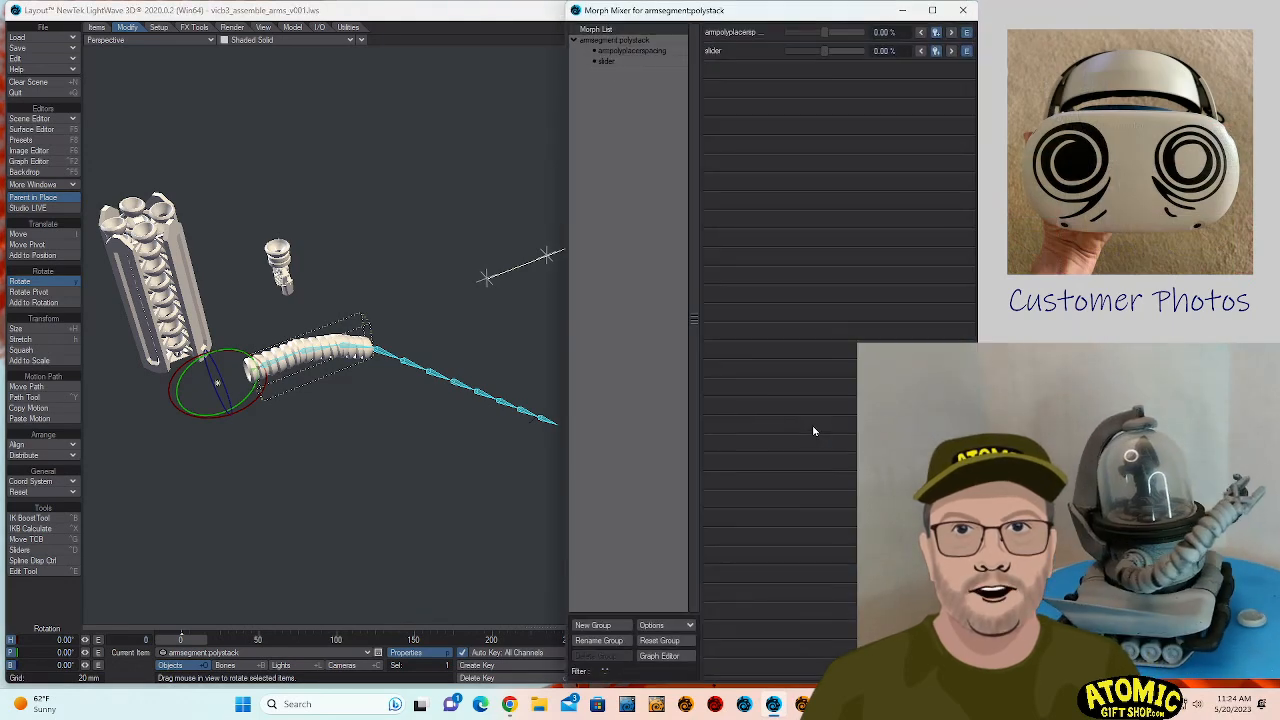
click(963, 10)
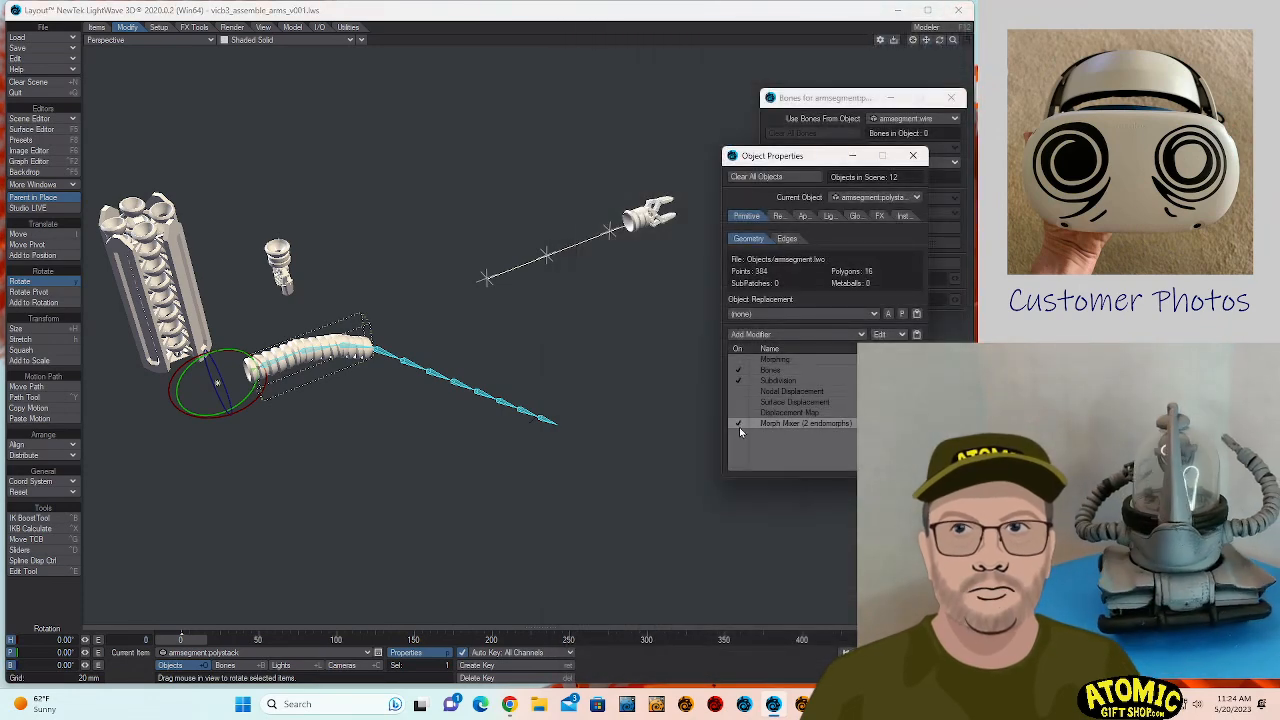
double_click(780, 423)
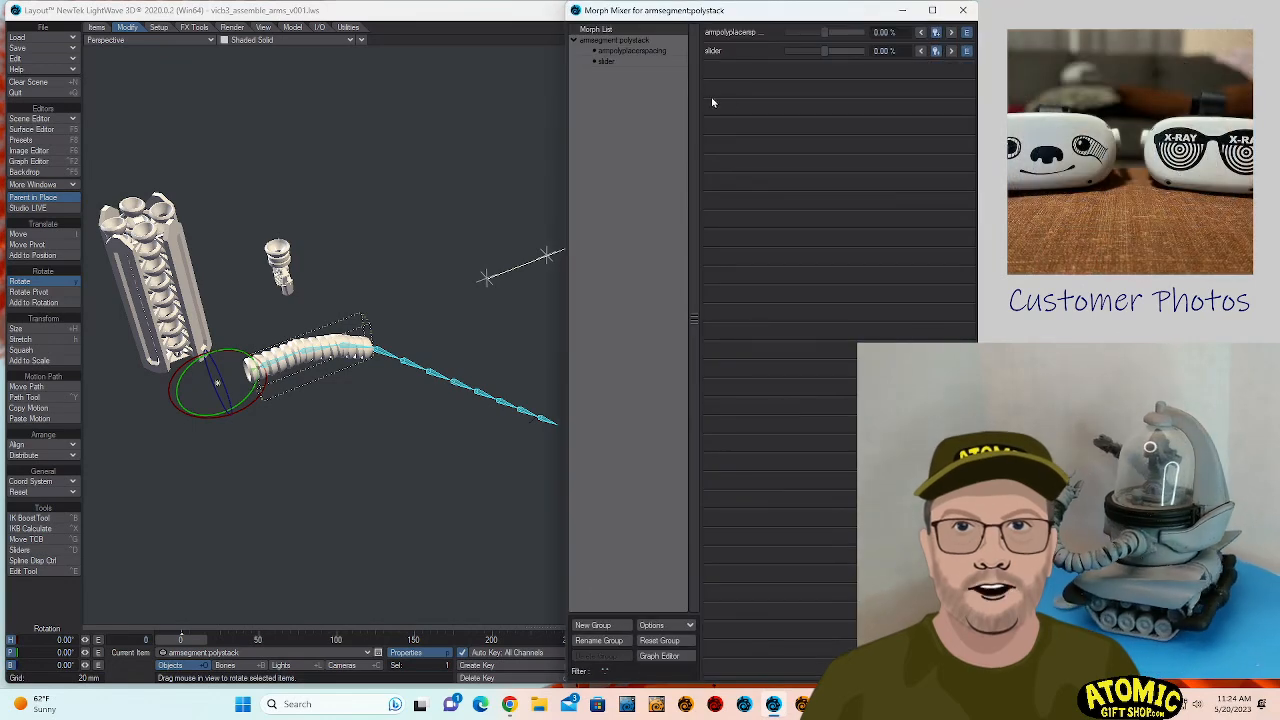
- Set the stack's spacing morph to 32% and its slider morph to 30%
mouse_move(825, 38)
mouse_down()
mouse_move(848, 53)
mouse_move(841, 61)
mouse_move(833, 38)
mouse_move(845, 57)
mouse_move(834, 57)
mouse_up()
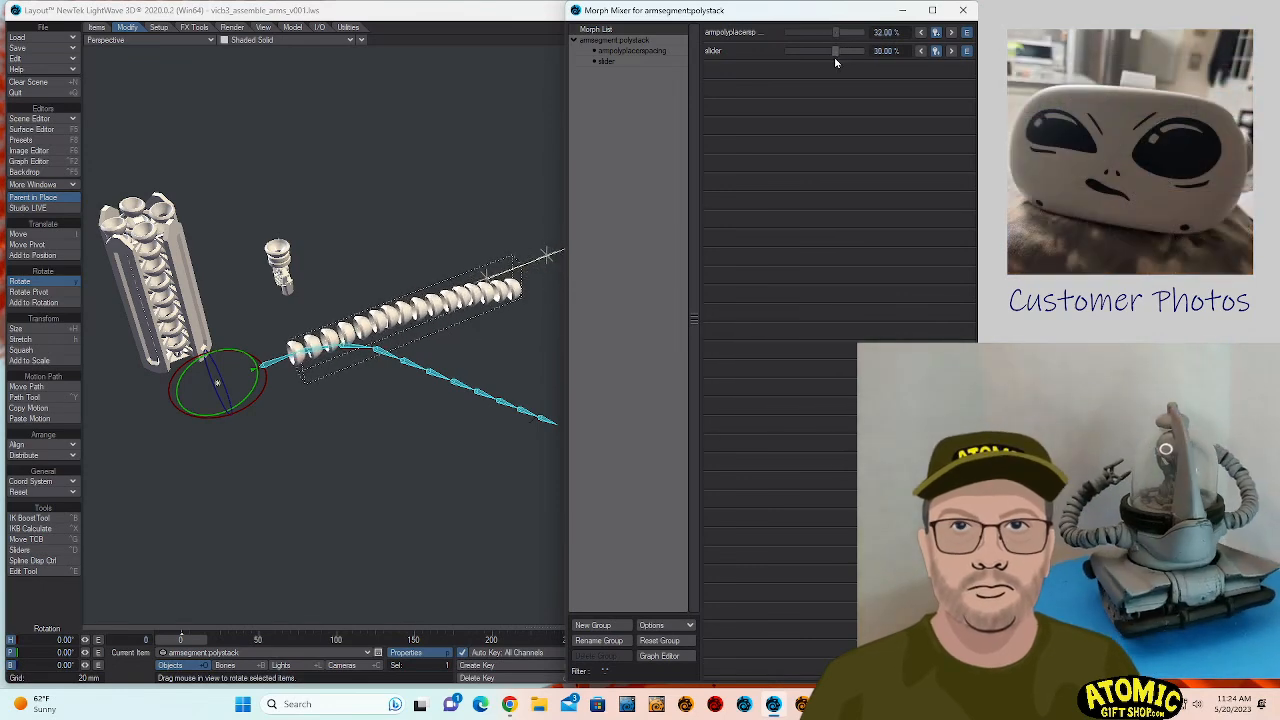
click(631, 62)
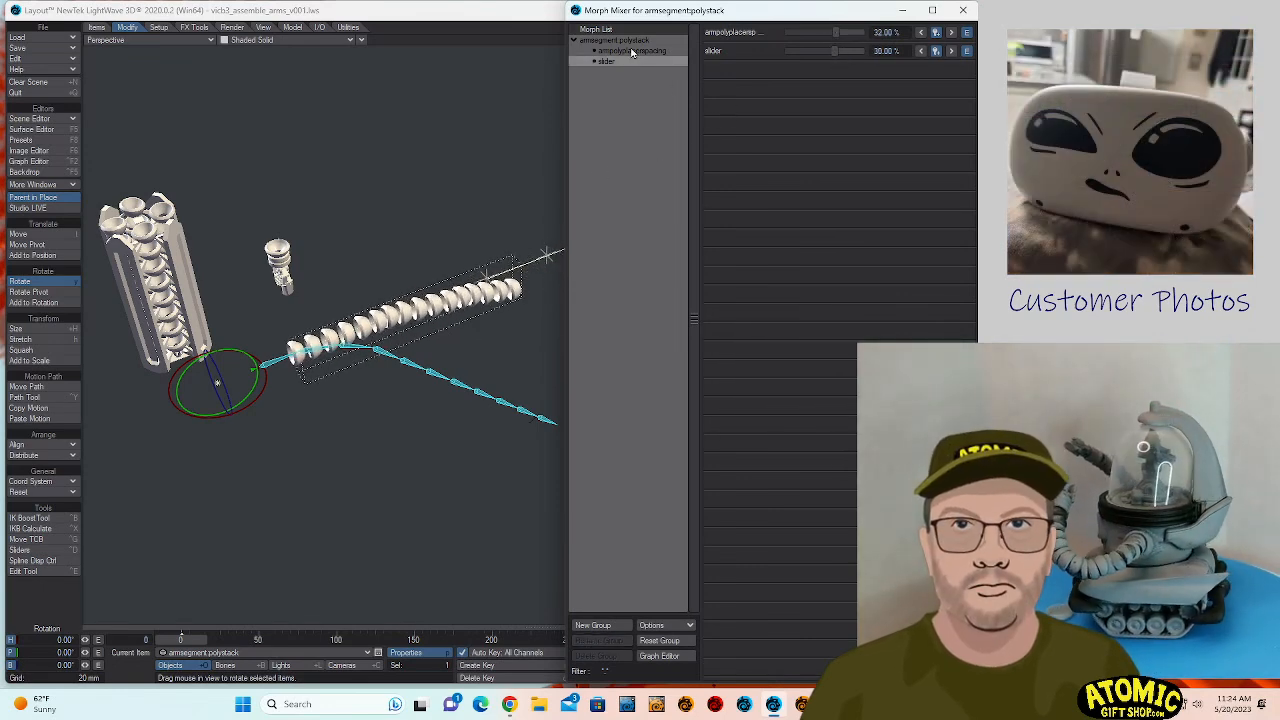
click(631, 51)
click(631, 62)
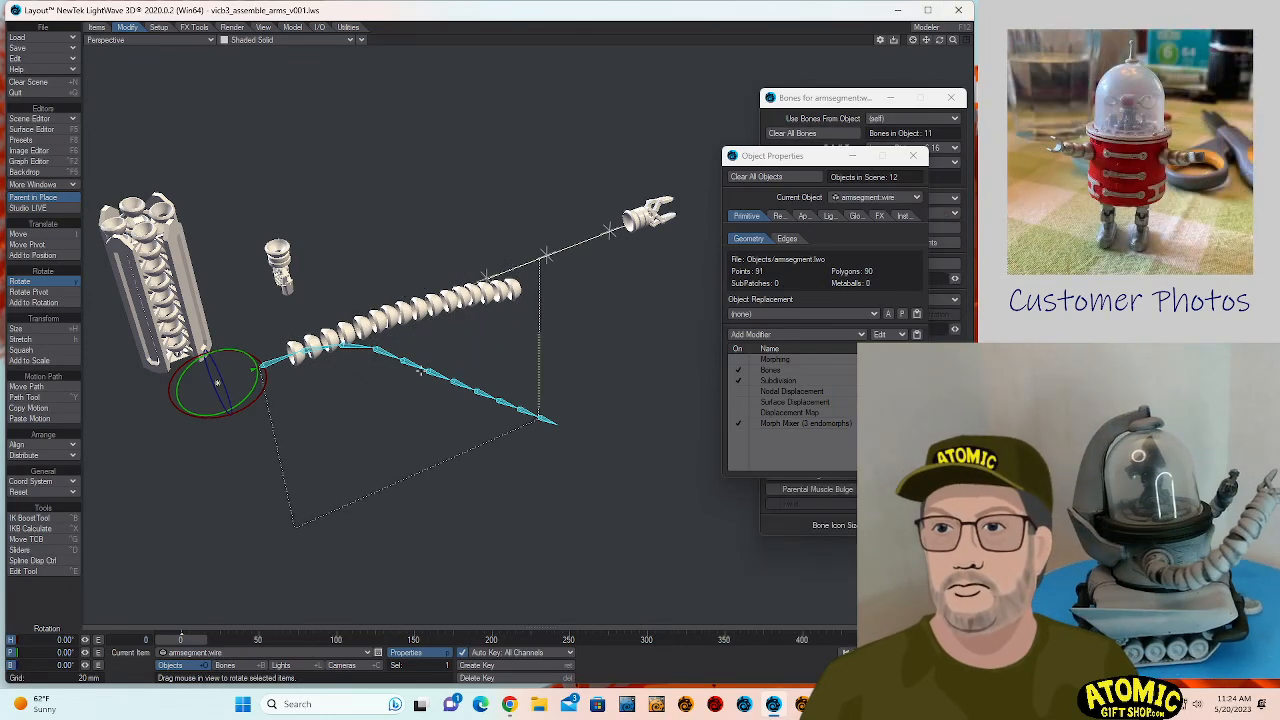
- Try pitching Bone (5) to about 28.5° and Bone (3) to about 30.3°, and undo the bone rotations
click(405, 360)
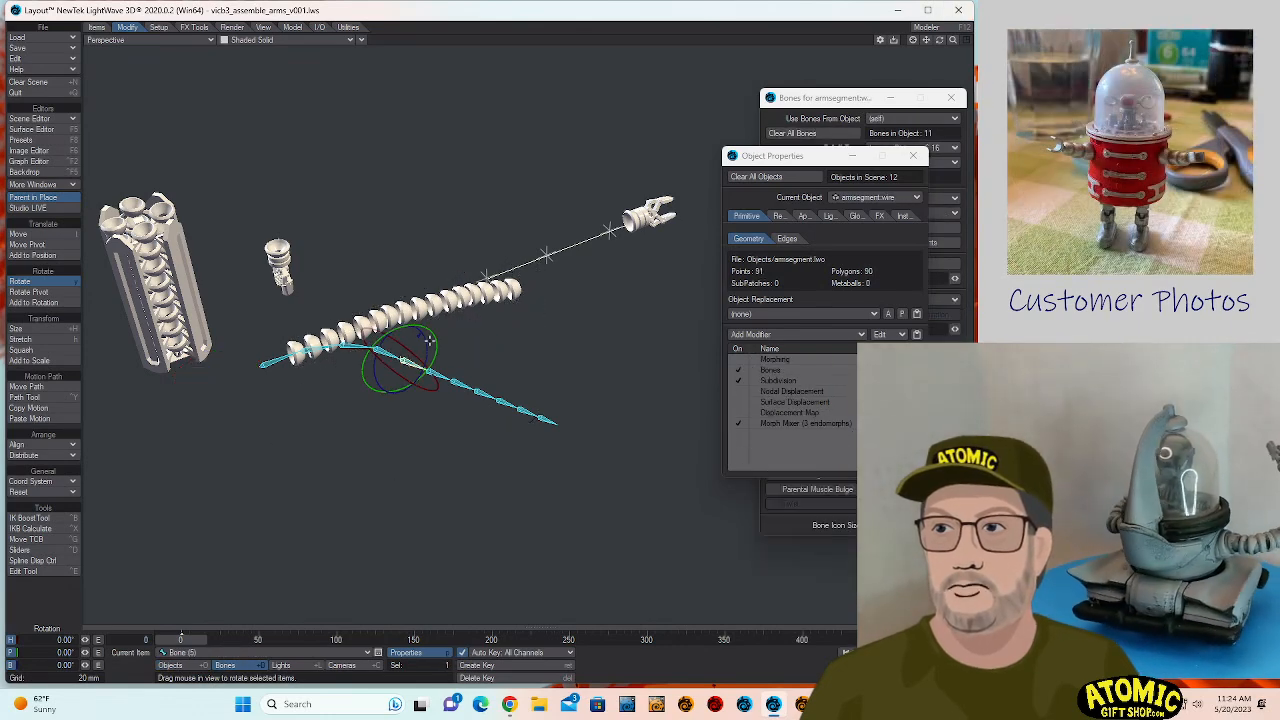
drag(405, 360, 402, 366)
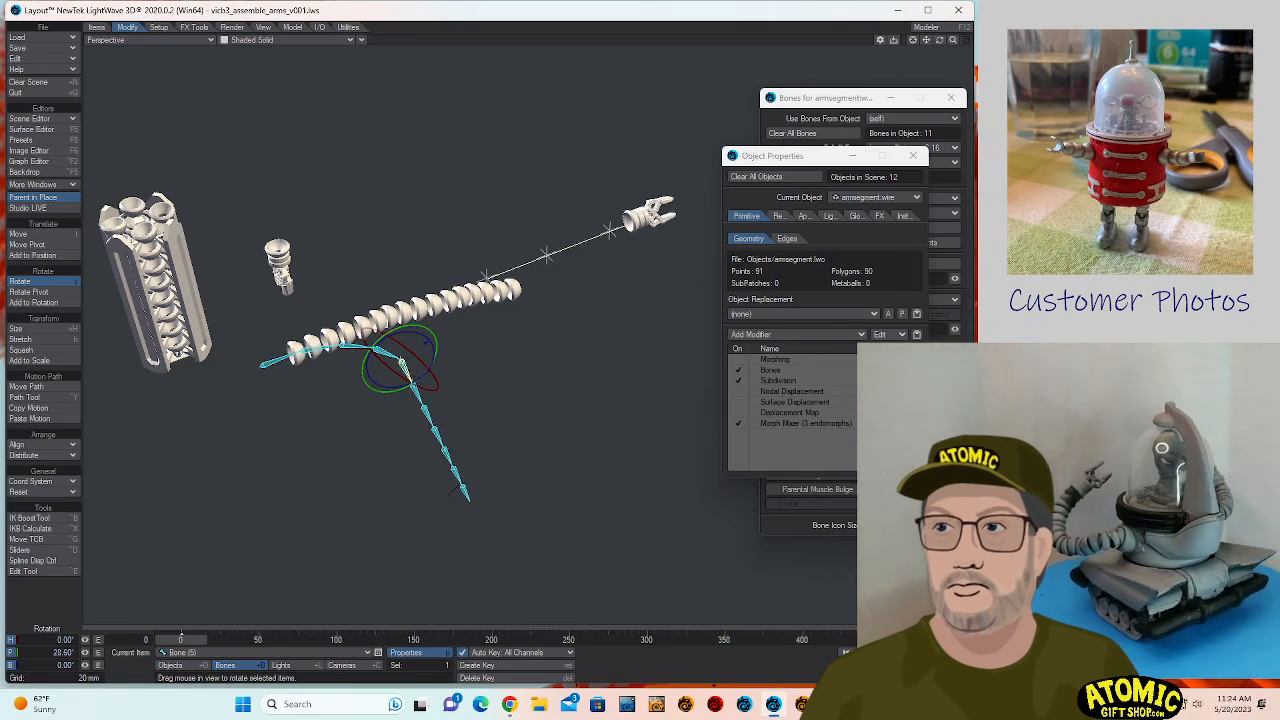
click(354, 347)
drag(366, 319, 376, 335)
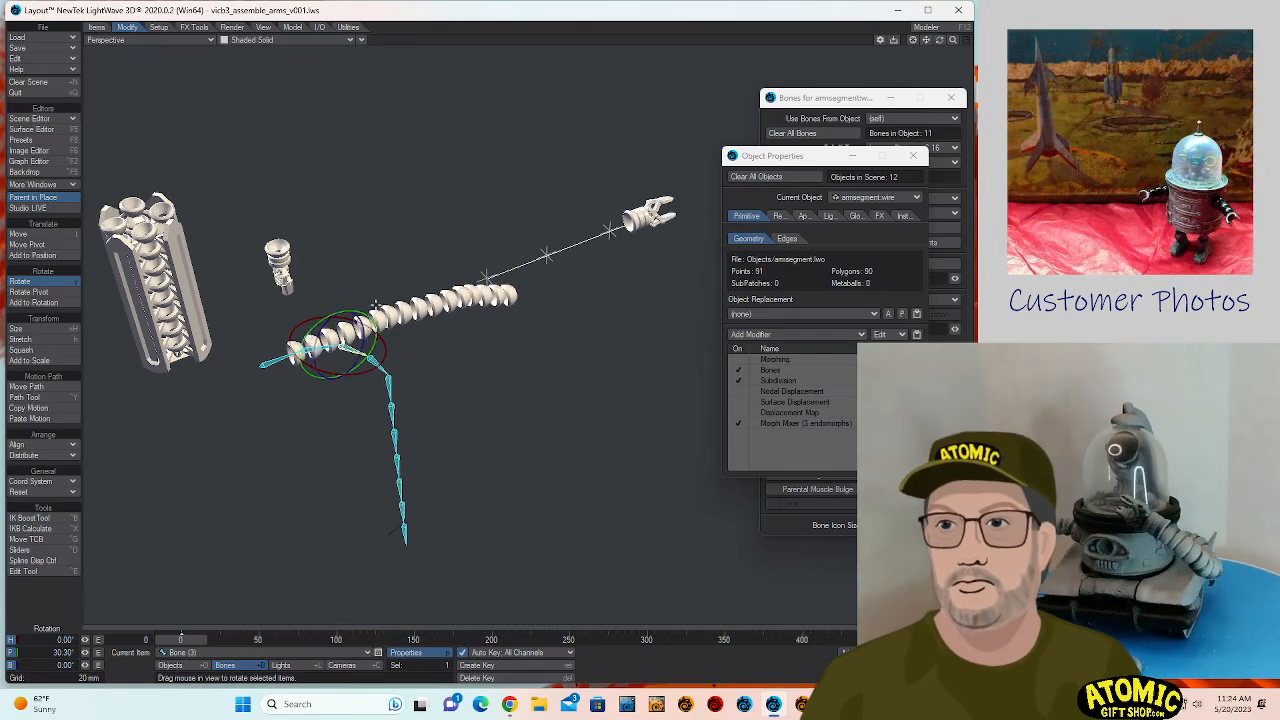
key(ctrl+z)
key(ctrl+z)
key(ctrl+z)
key(ctrl+z)
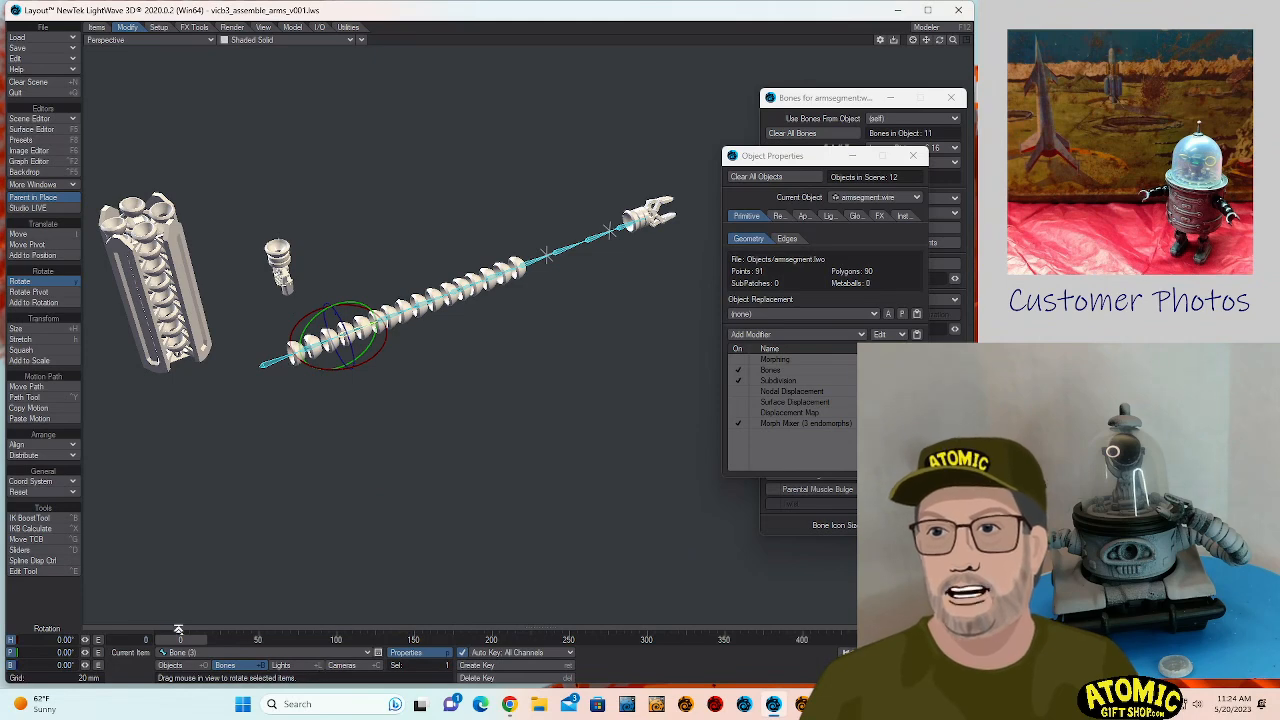
key(ctrl+z)
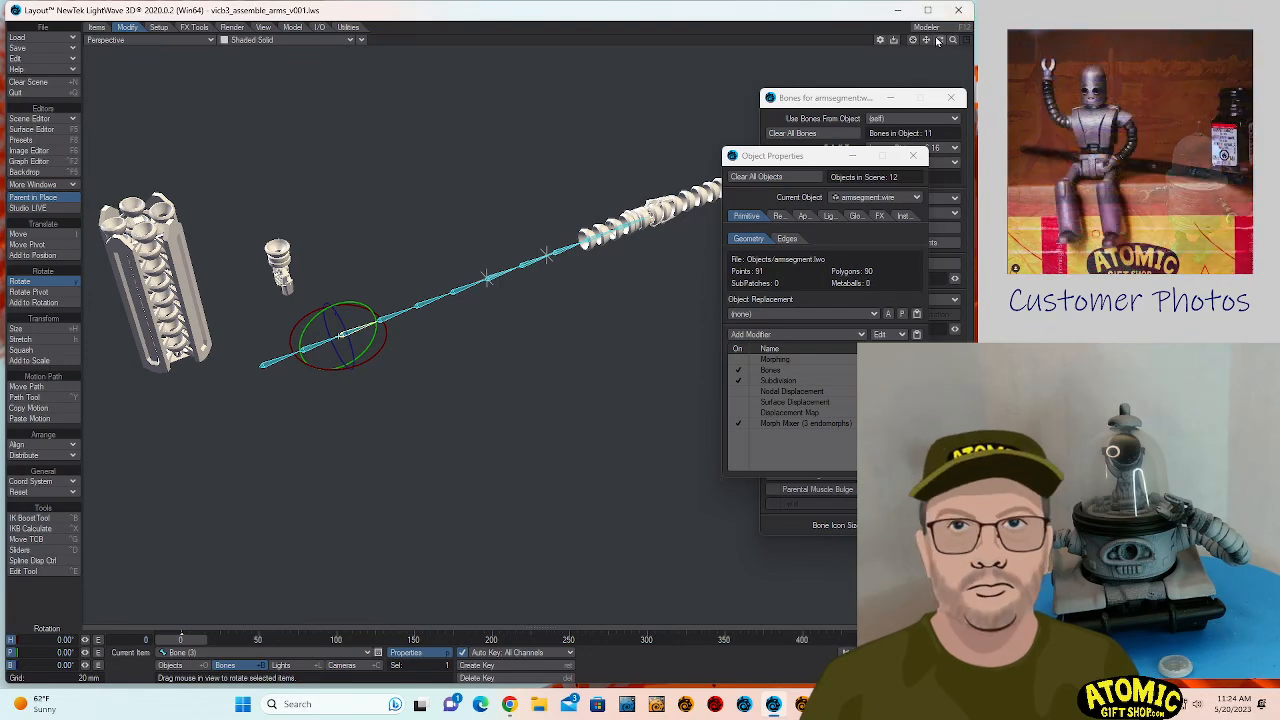
- Examine the morph values of armsegment.wire in its Morph Mixer
mouse_move(940, 40)
mouse_down()
mouse_move(950, 34)
mouse_move(937, 50)
mouse_move(930, 40)
mouse_up()
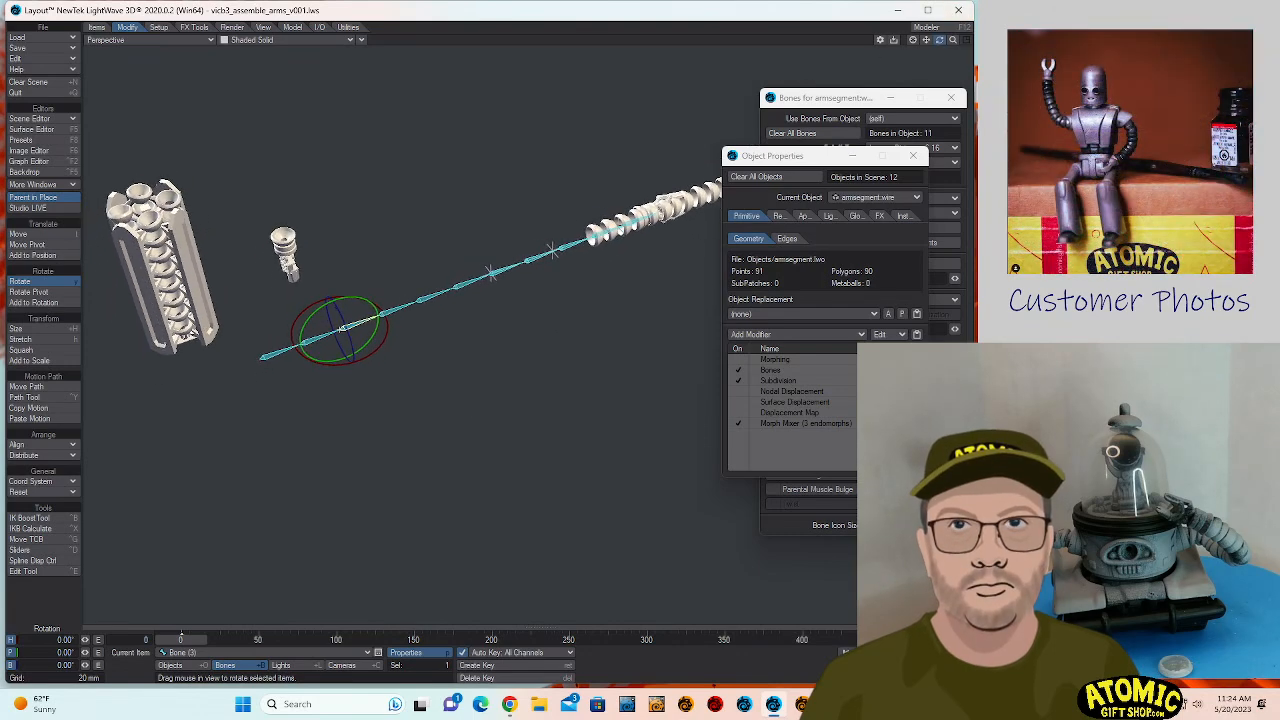
double_click(789, 424)
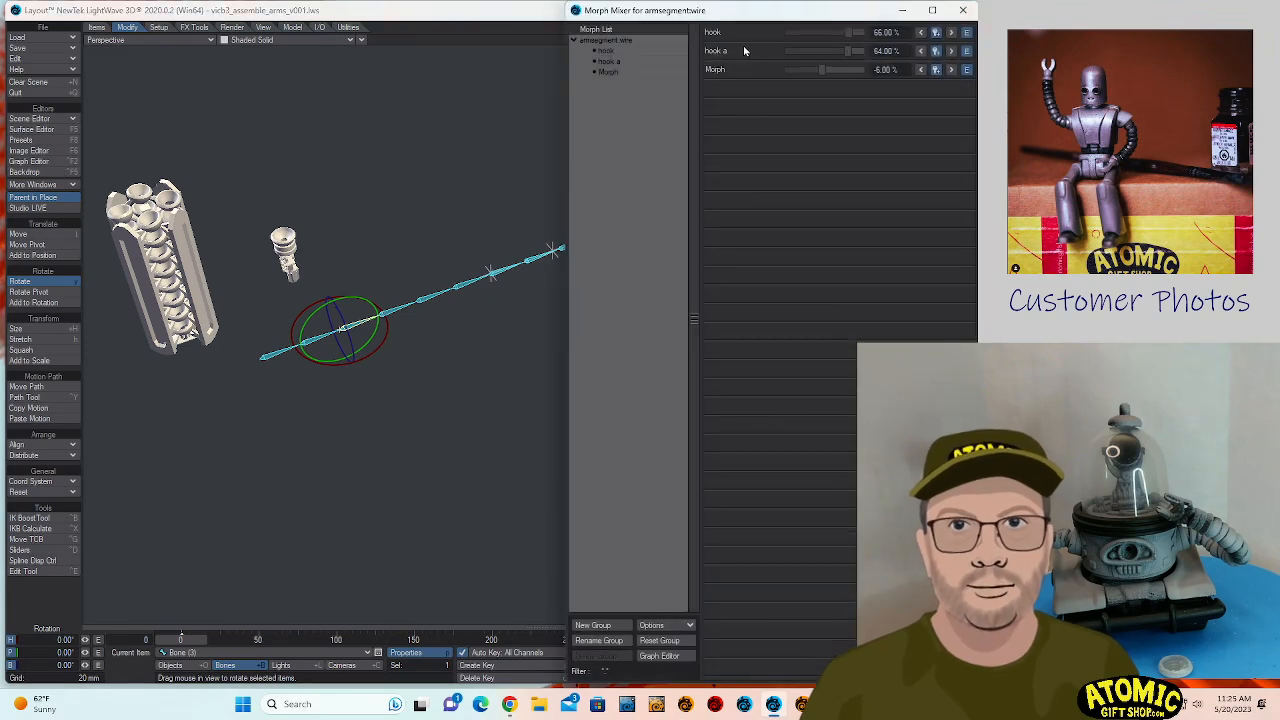
click(962, 10)
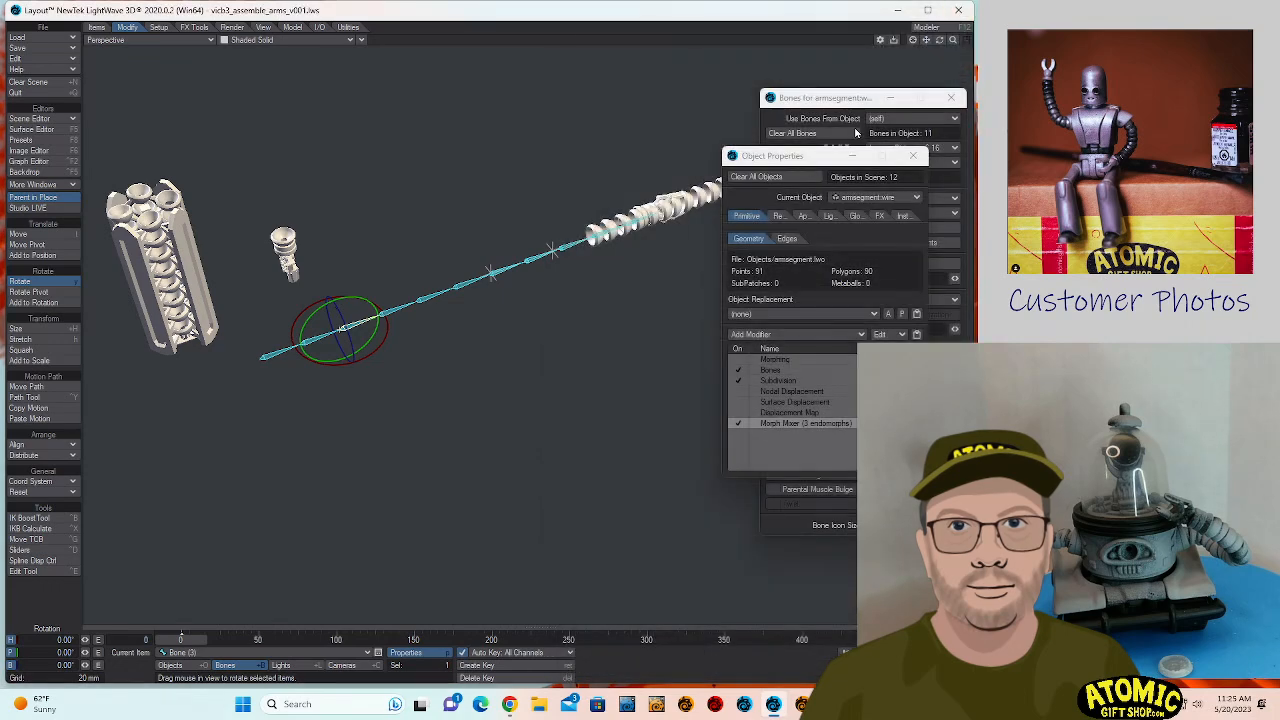
- Try to move Bone (10) near the end of the chain, and undo the move
click(594, 229)
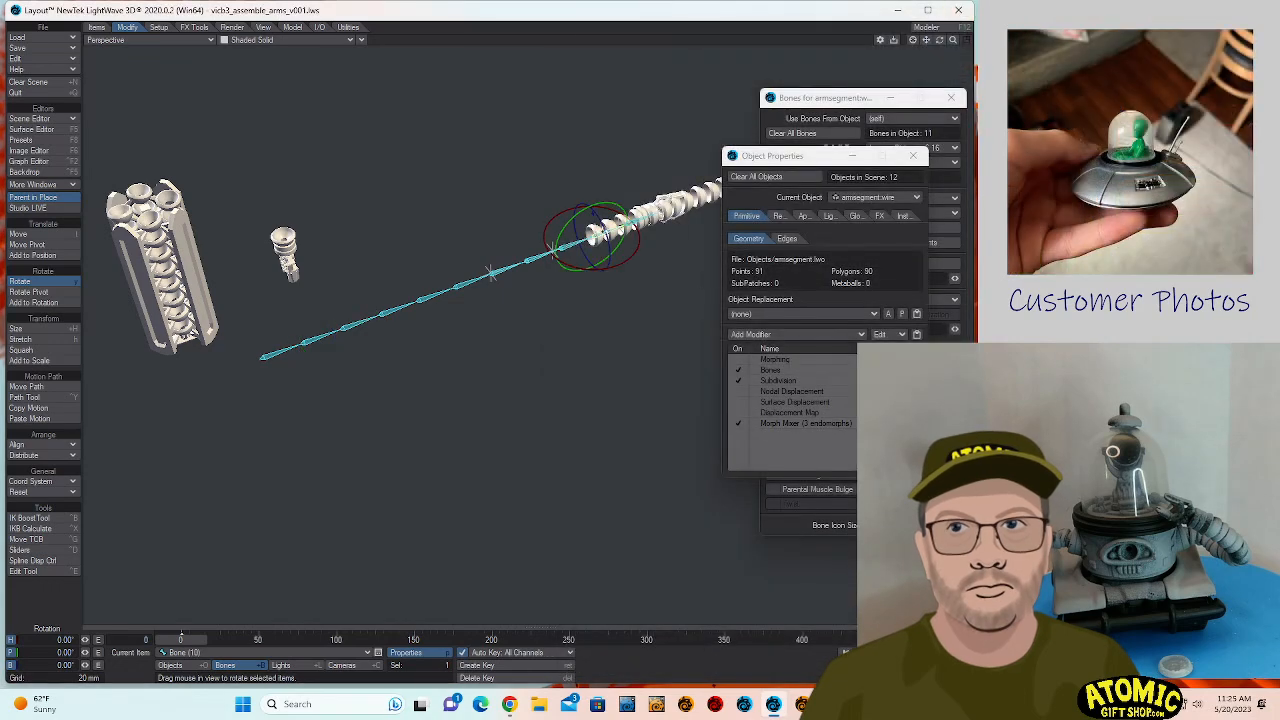
key(t)
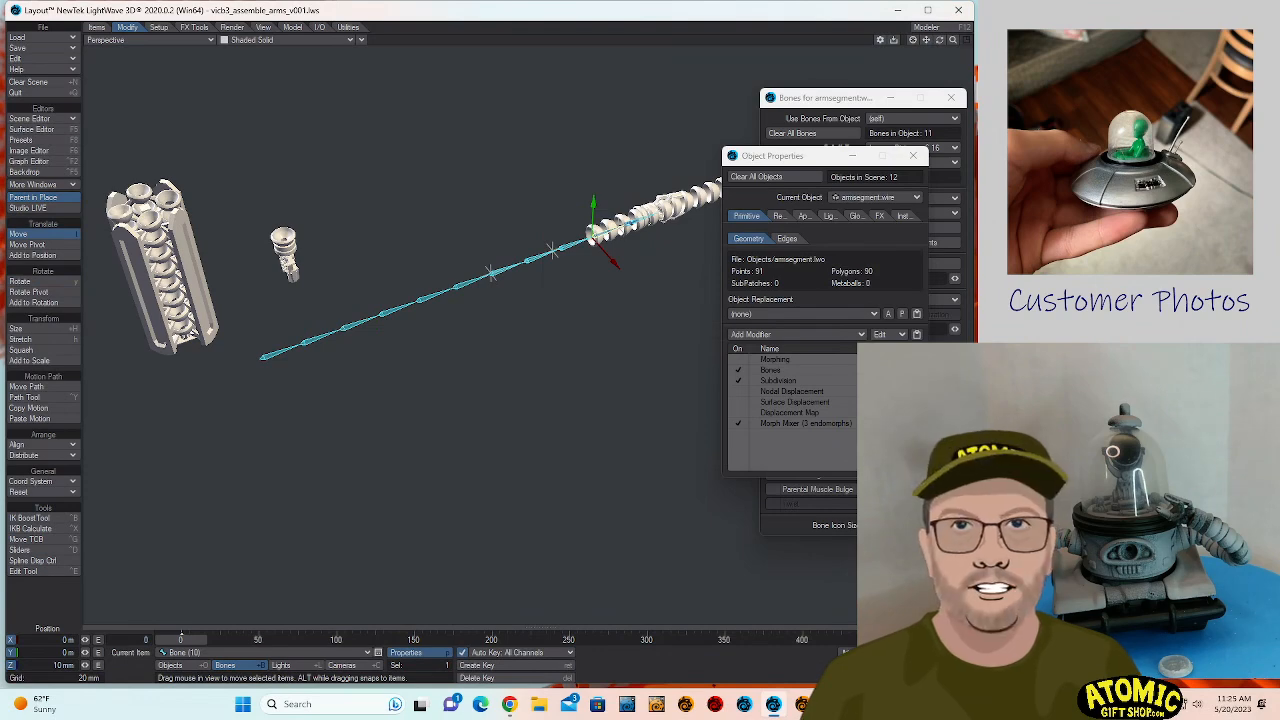
drag(626, 225, 532, 259)
key(ctrl+z)
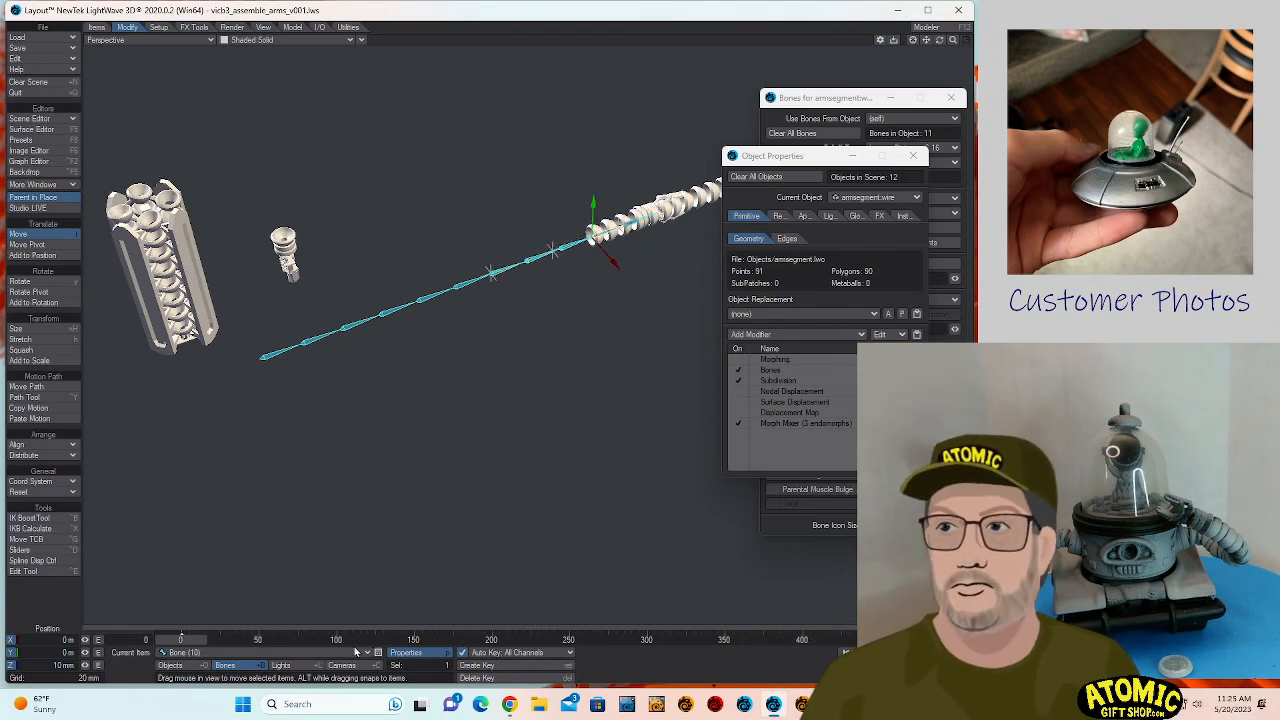
click(326, 656)
click(380, 654)
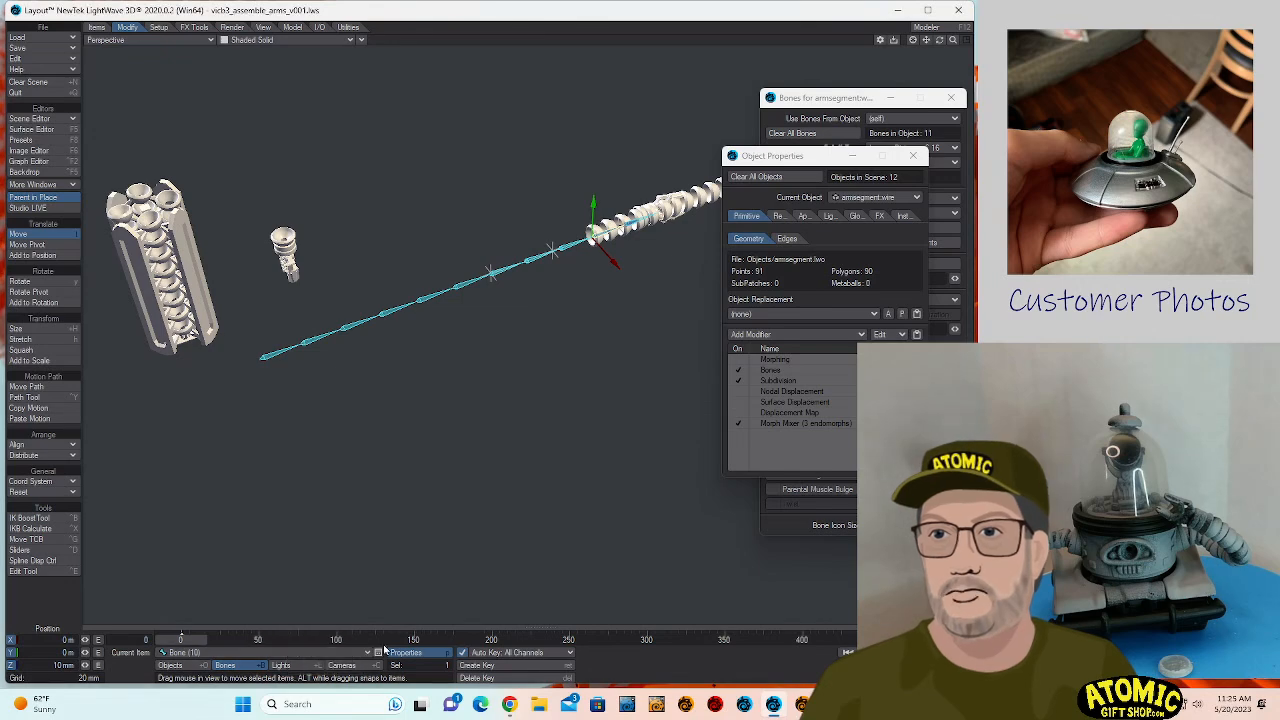
- Move armsegment.polystack back along the bone chain to a Z position of about -7.64 mm
click(190, 666)
key(y)
click(222, 654)
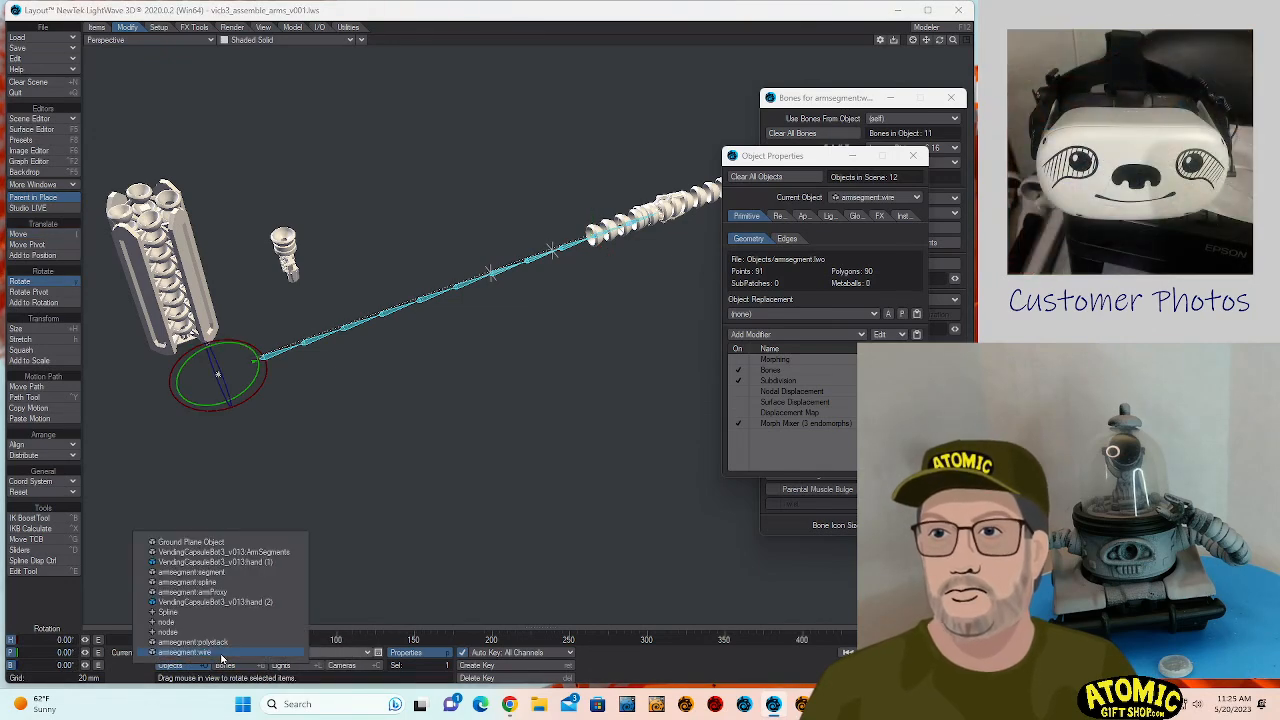
click(222, 642)
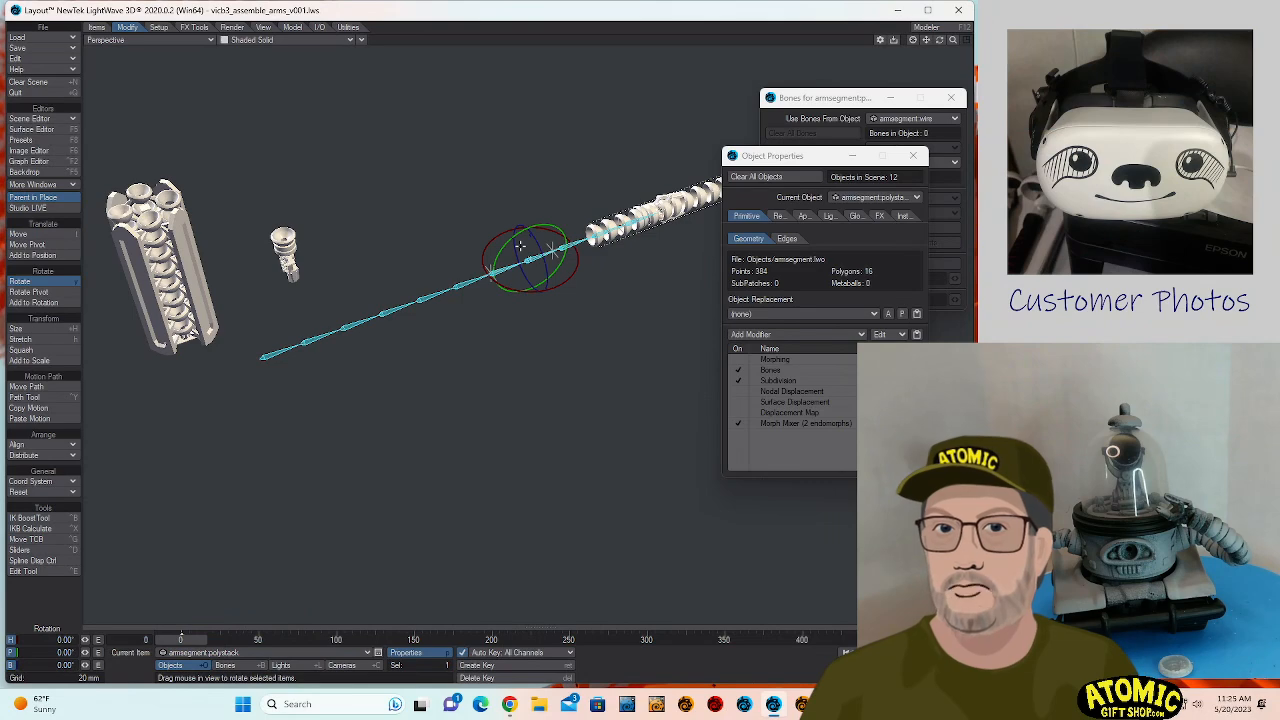
key(t)
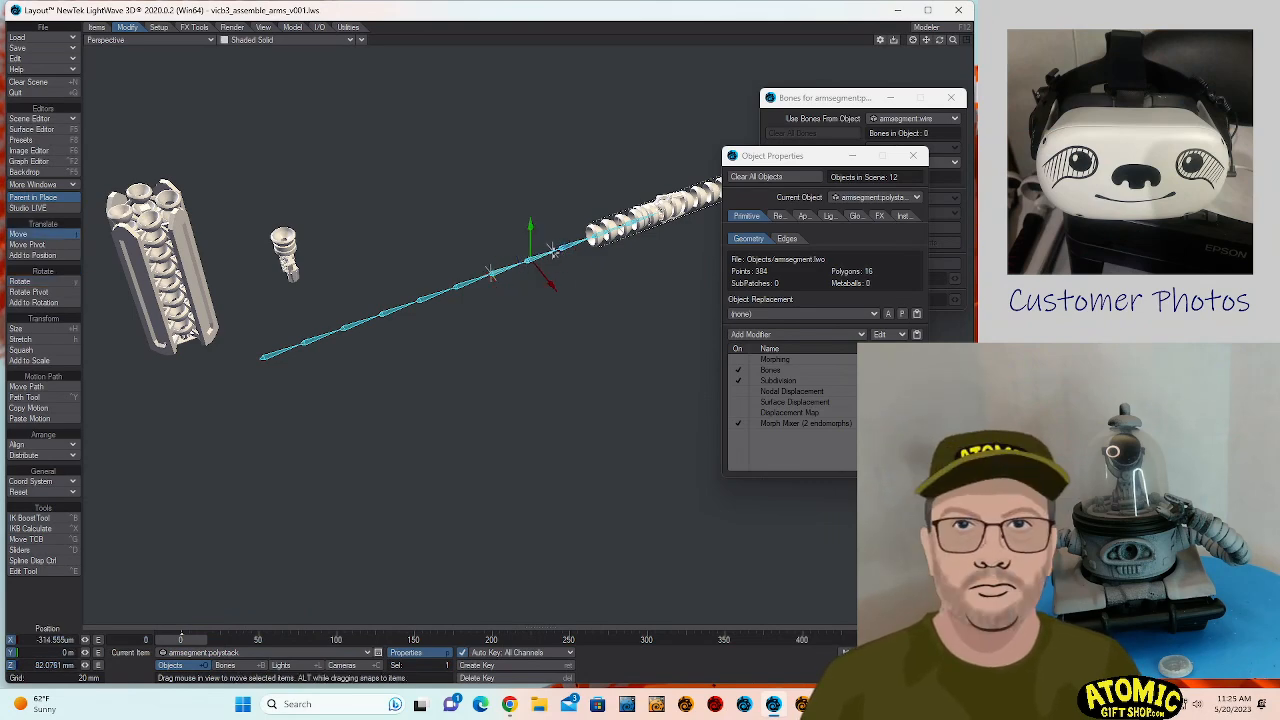
drag(553, 250, 214, 368)
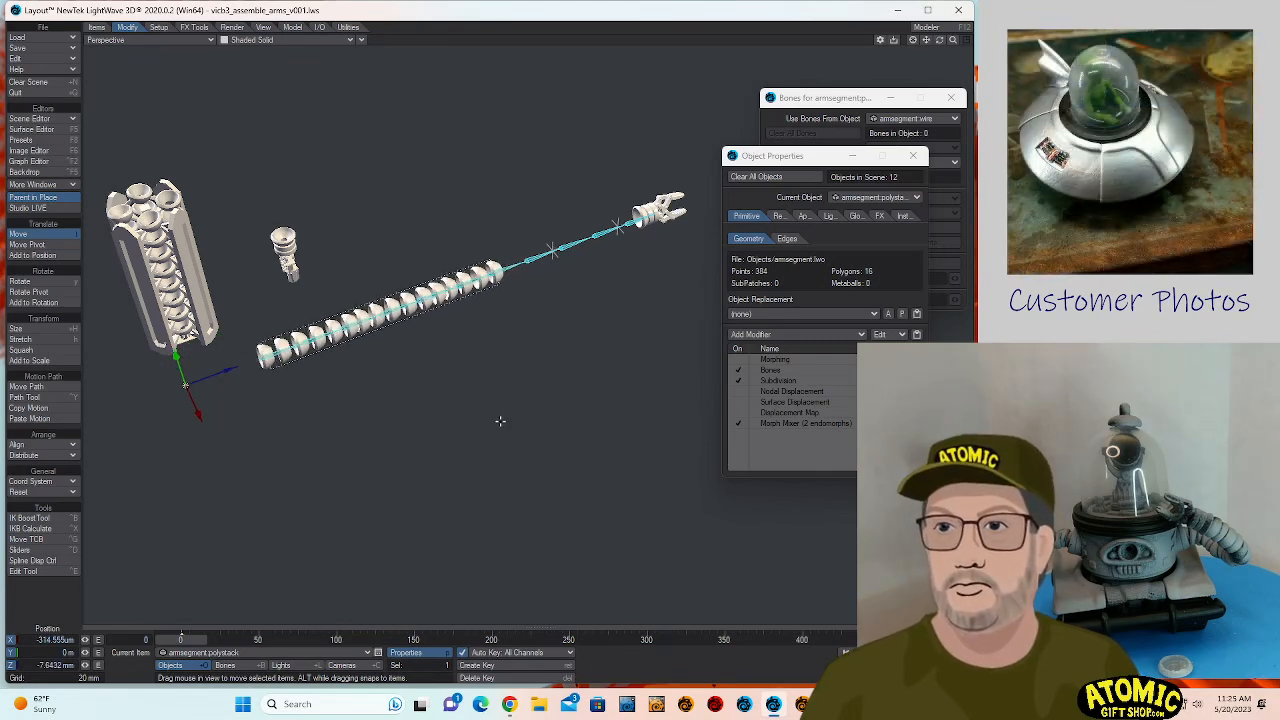
- At frame 49, rotate all 11 bones of armsegment.wire together to heading -7.90° and pitch -4.30°
click(258, 641)
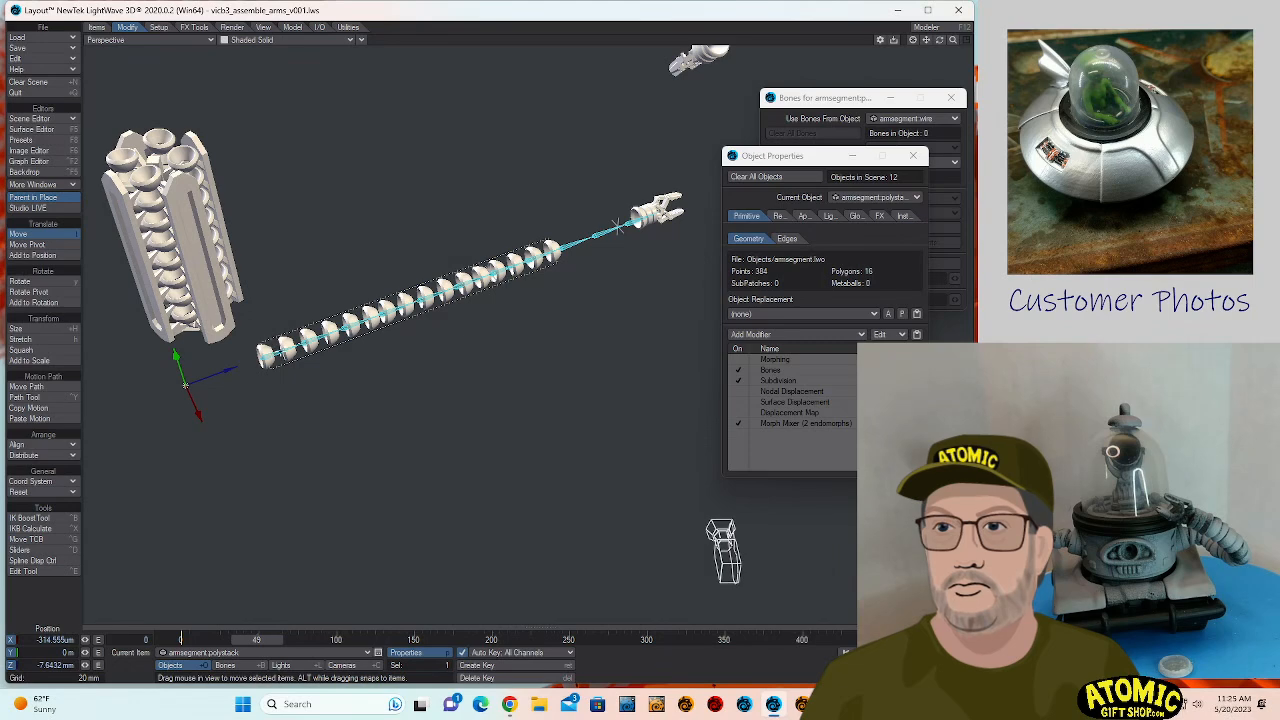
click(277, 348)
click(277, 348)
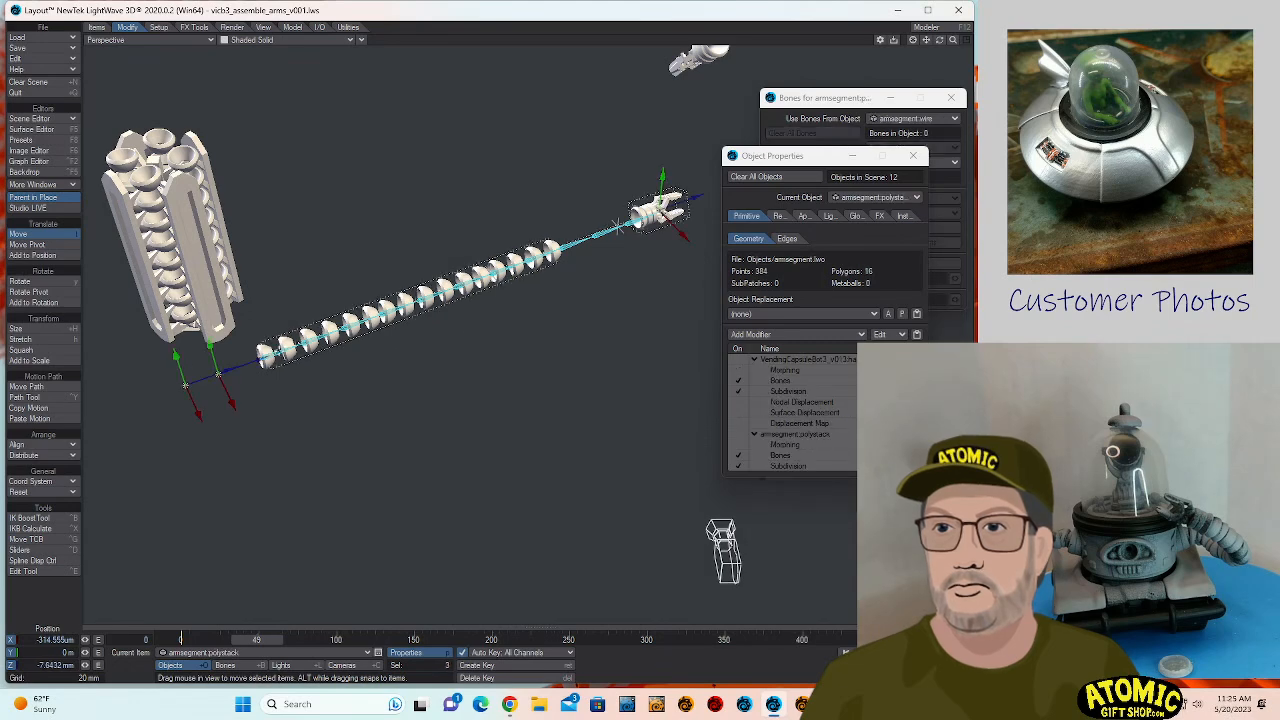
click(277, 348)
key(shift+b)
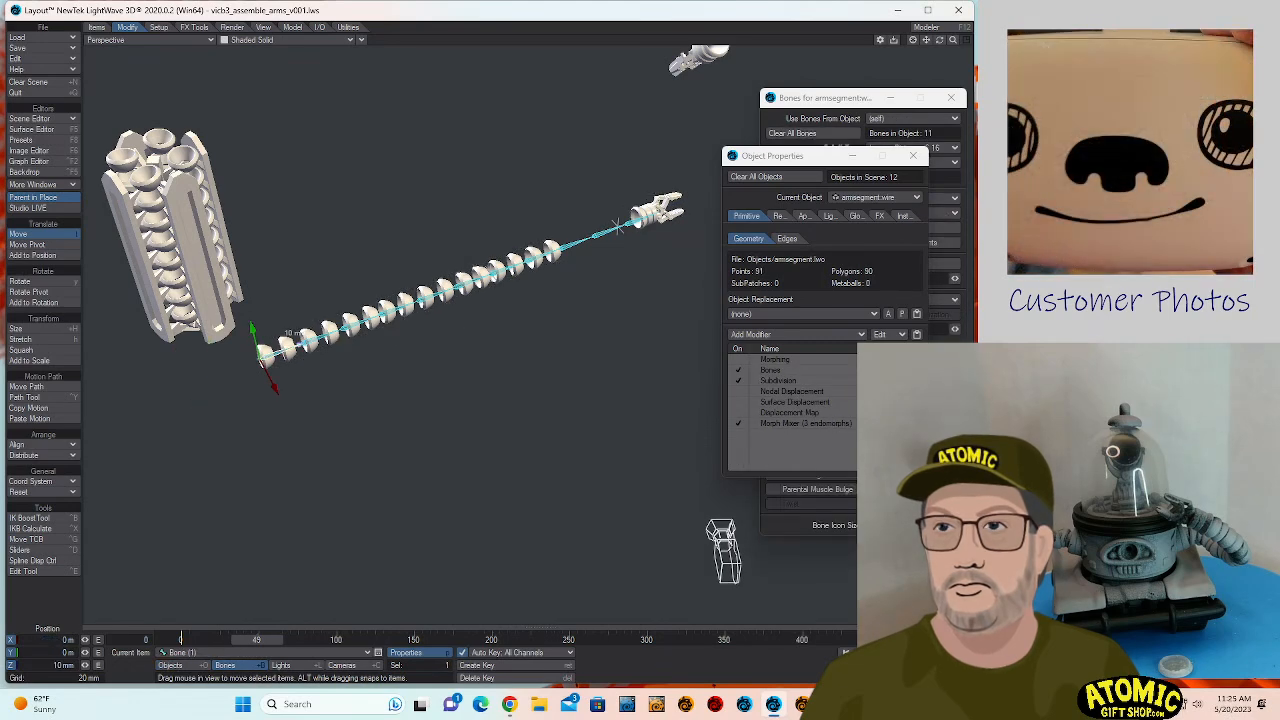
key(shift+o)
key(shift+b)
key(shift+Down)
key(shift+Down)
key(shift+Down)
key(shift+Down)
key(shift+Down)
key(shift+Down)
key(shift+Down)
key(shift+Down)
key(shift+Down)
key(shift+Down)
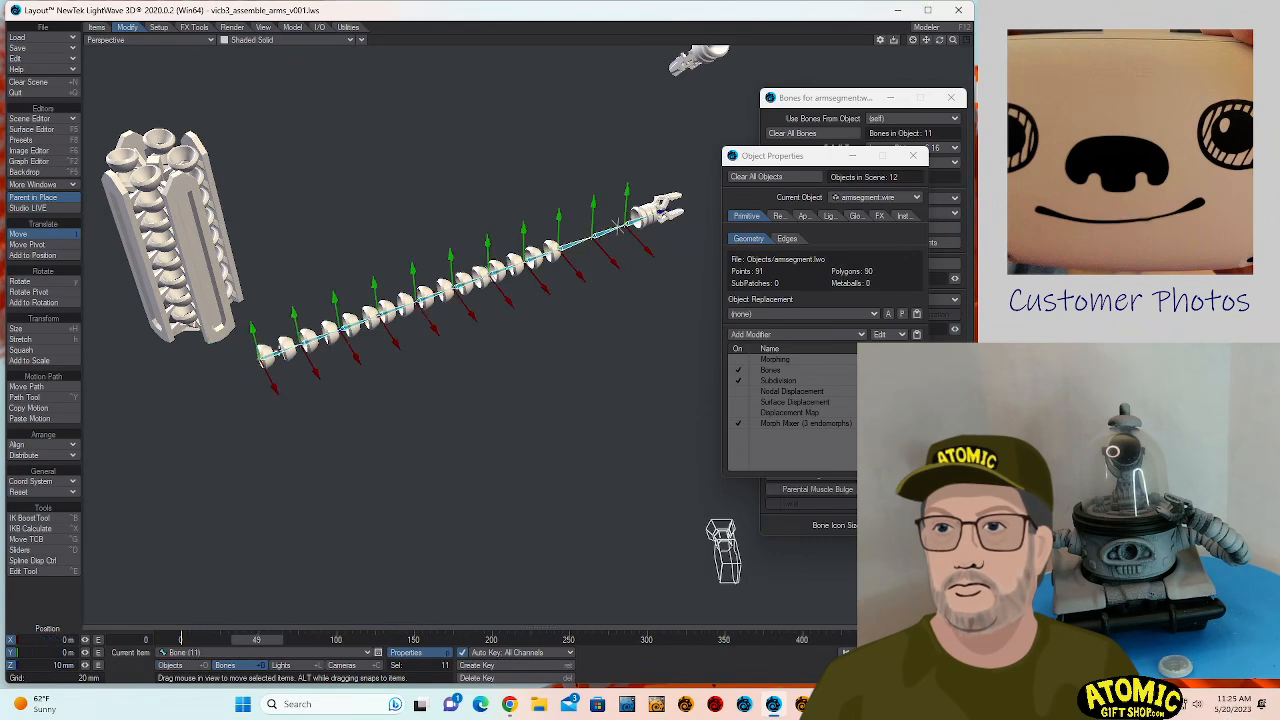
key(y)
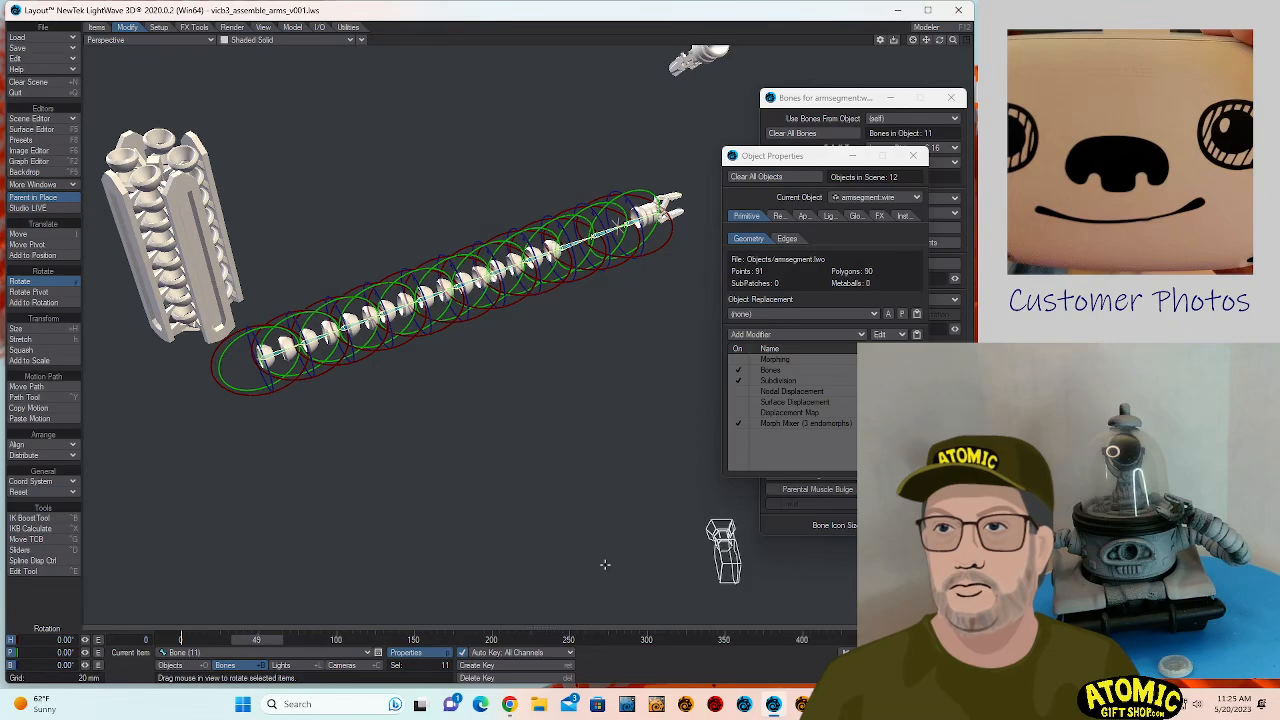
mouse_move(604, 564)
mouse_down()
mouse_move(592, 525)
mouse_move(604, 563)
mouse_up()
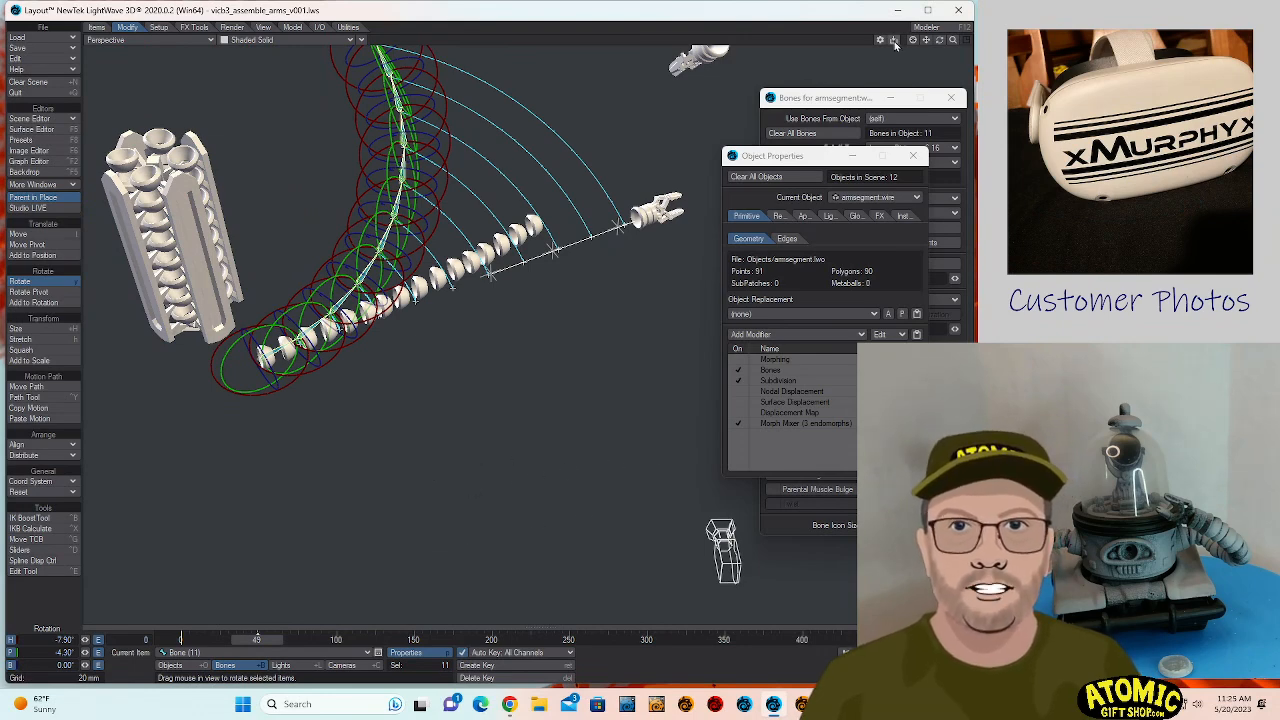
- Disable Morph Mixer on armsegment.wire, and compare armsegment.polystack with its Morph Mixer turned off and on
drag(940, 41, 968, 68)
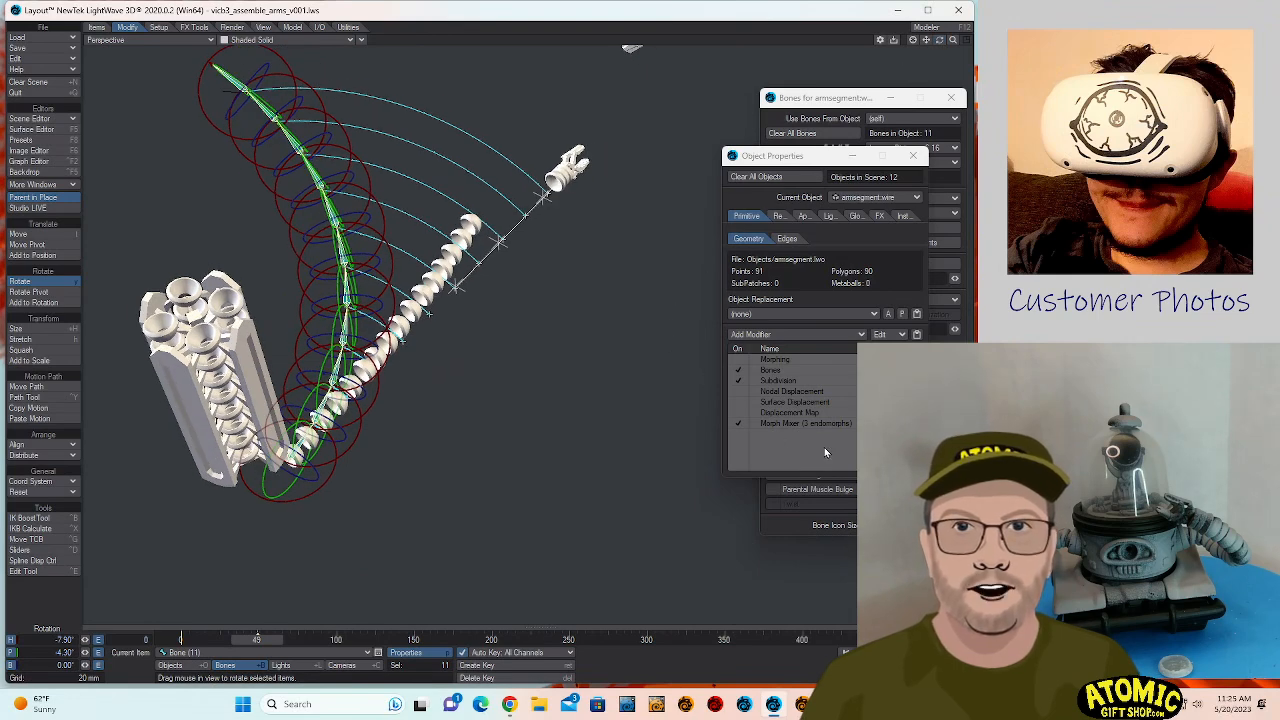
click(740, 425)
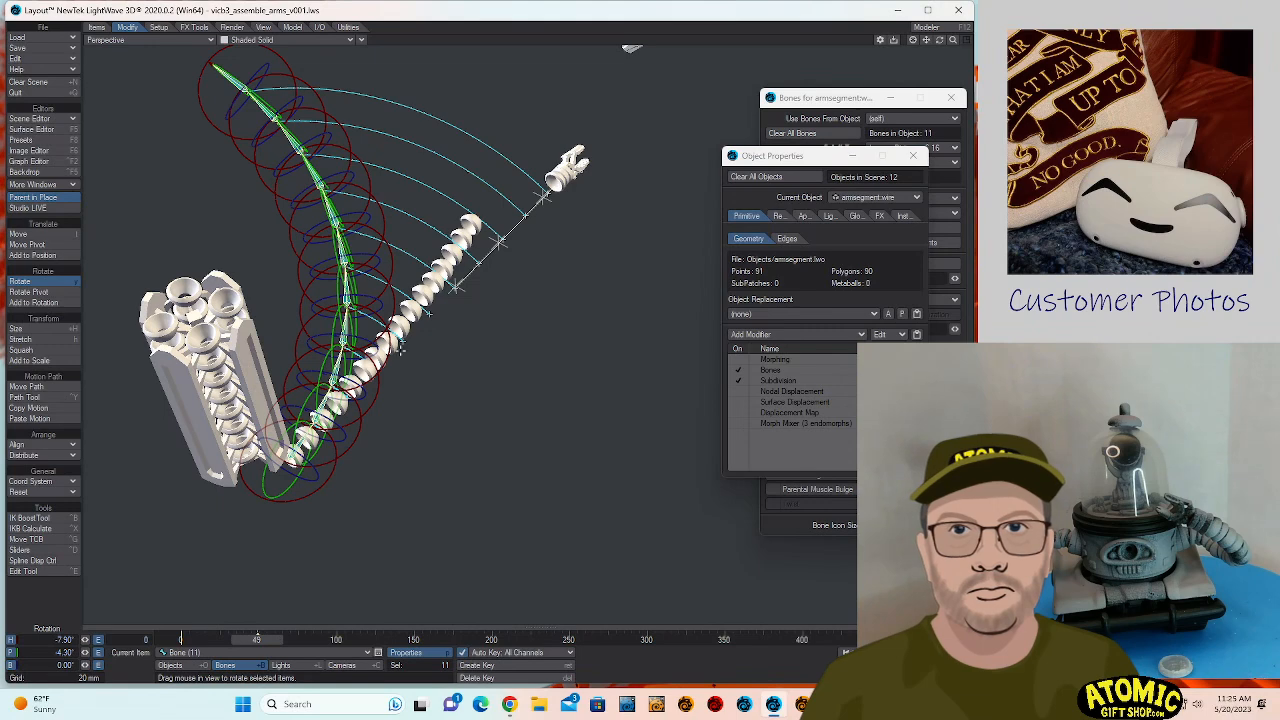
click(388, 338)
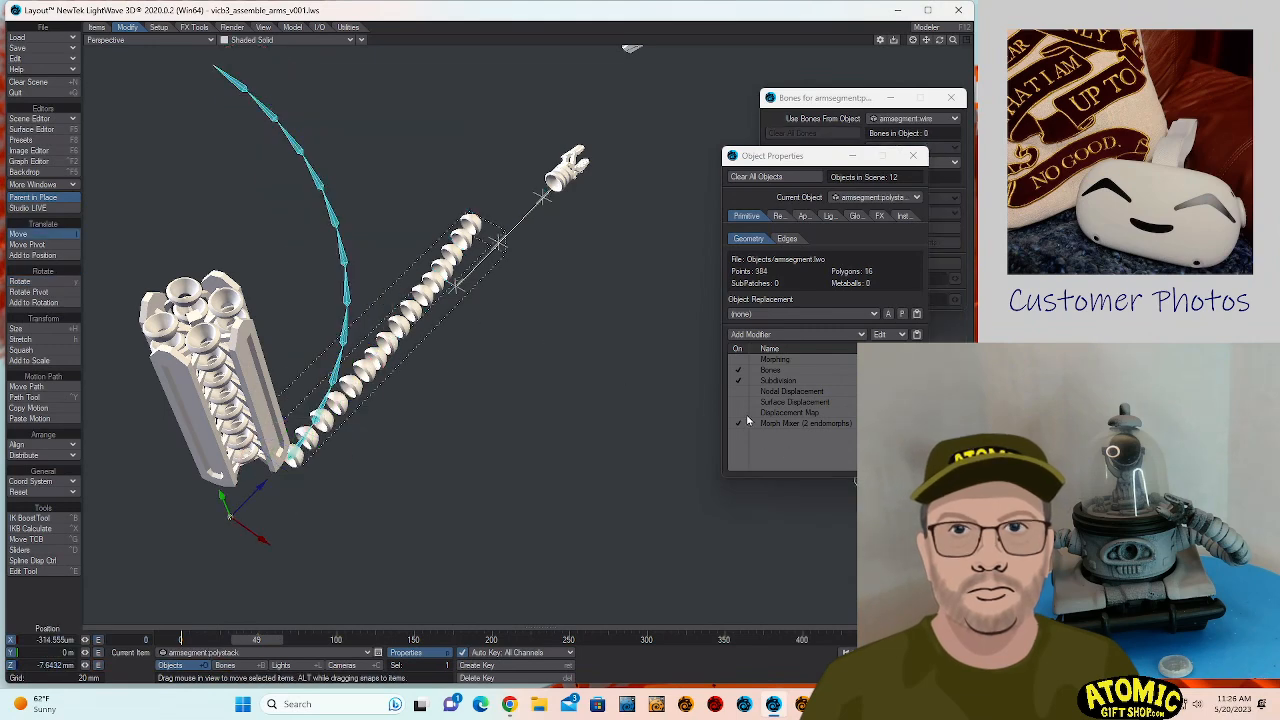
click(740, 424)
click(740, 424)
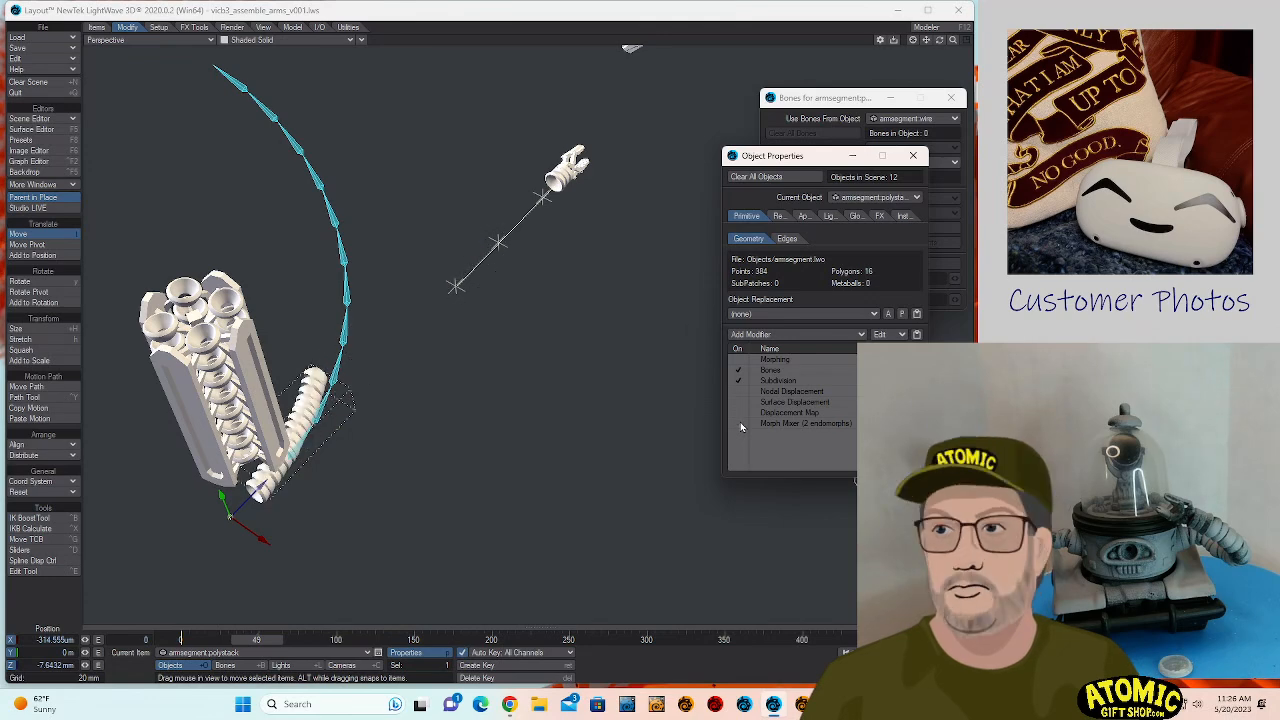
click(740, 424)
click(740, 424)
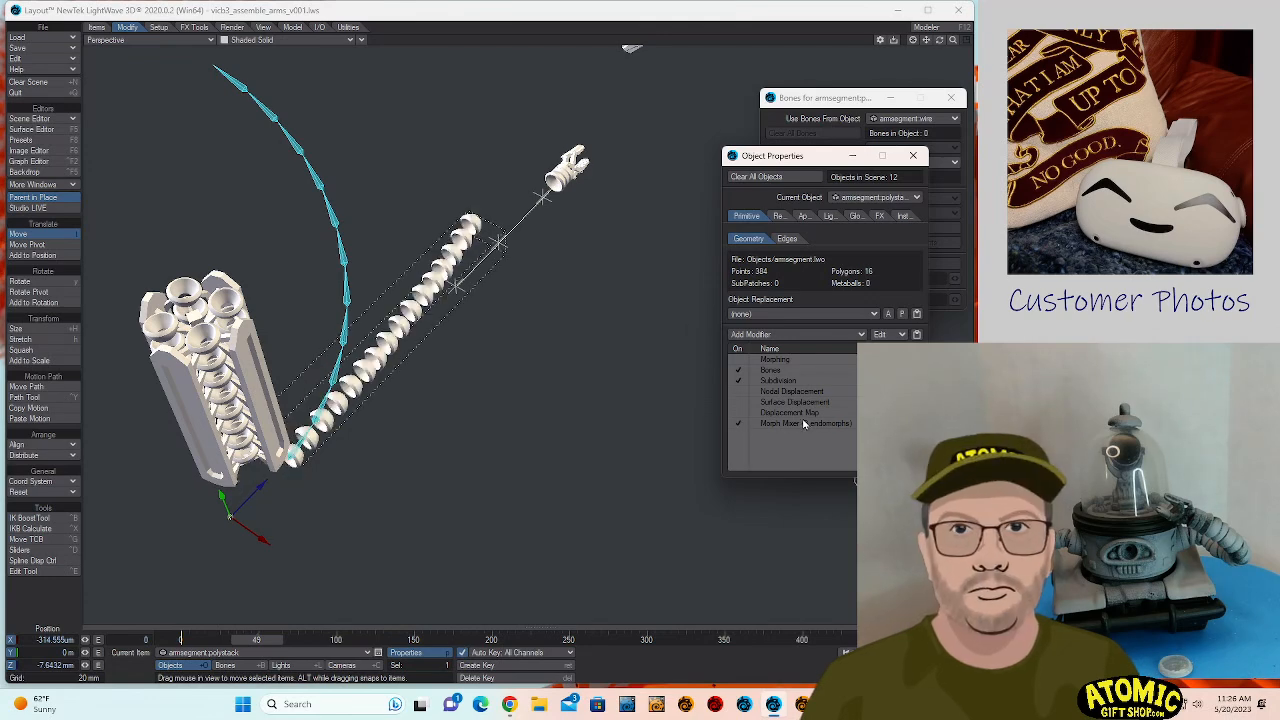
- Set both the spacing and slider morphs of armsegment.polystack to 0% at frame 49
double_click(806, 423)
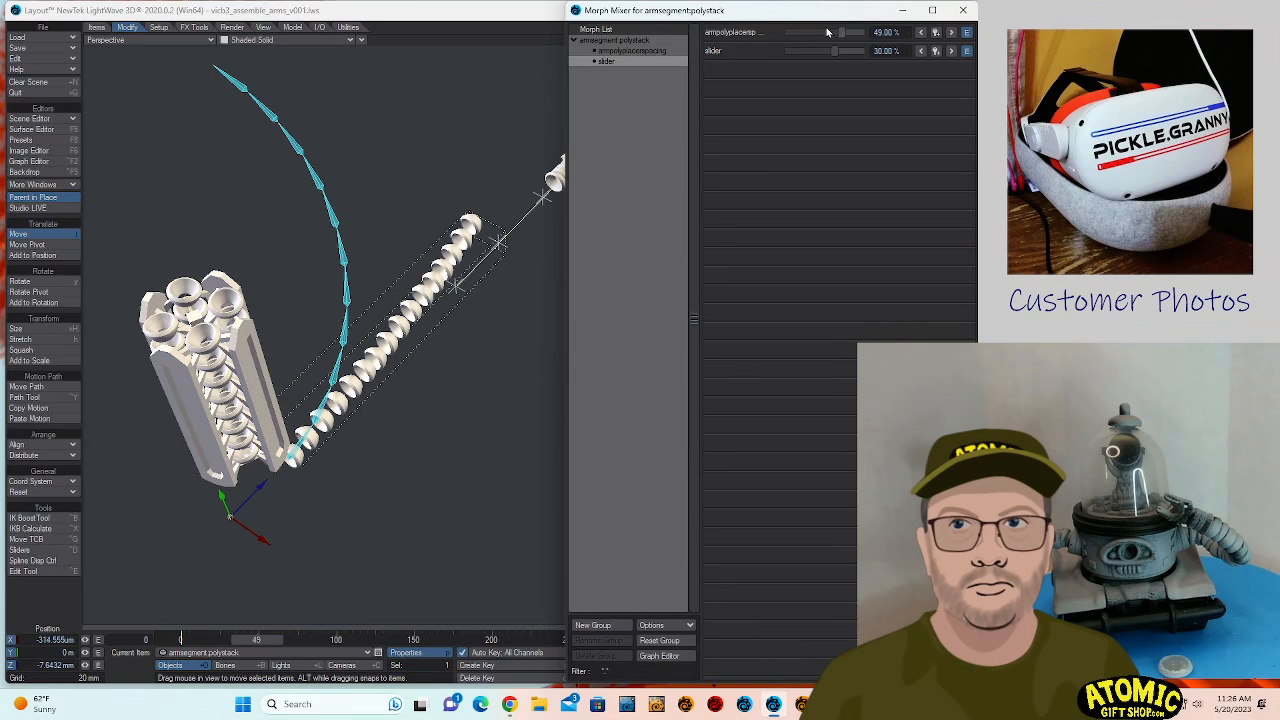
drag(841, 39, 826, 44)
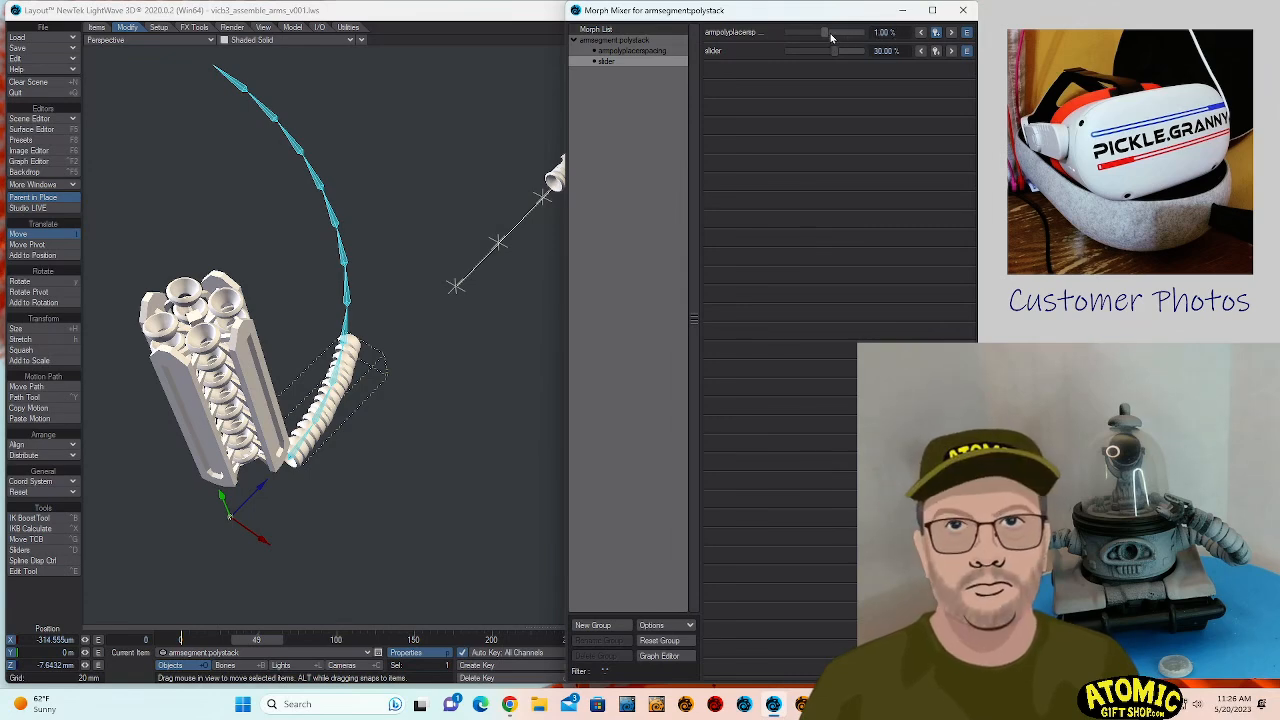
drag(830, 37, 797, 42)
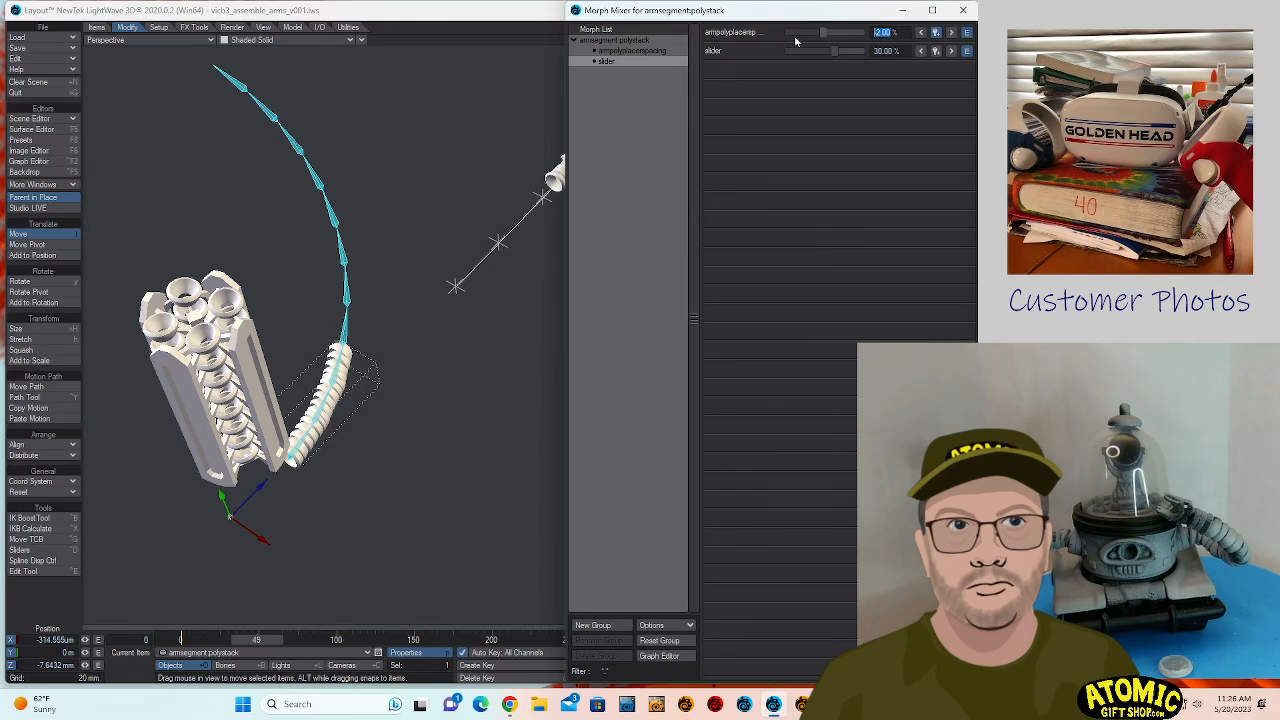
text(0)
key(Return)
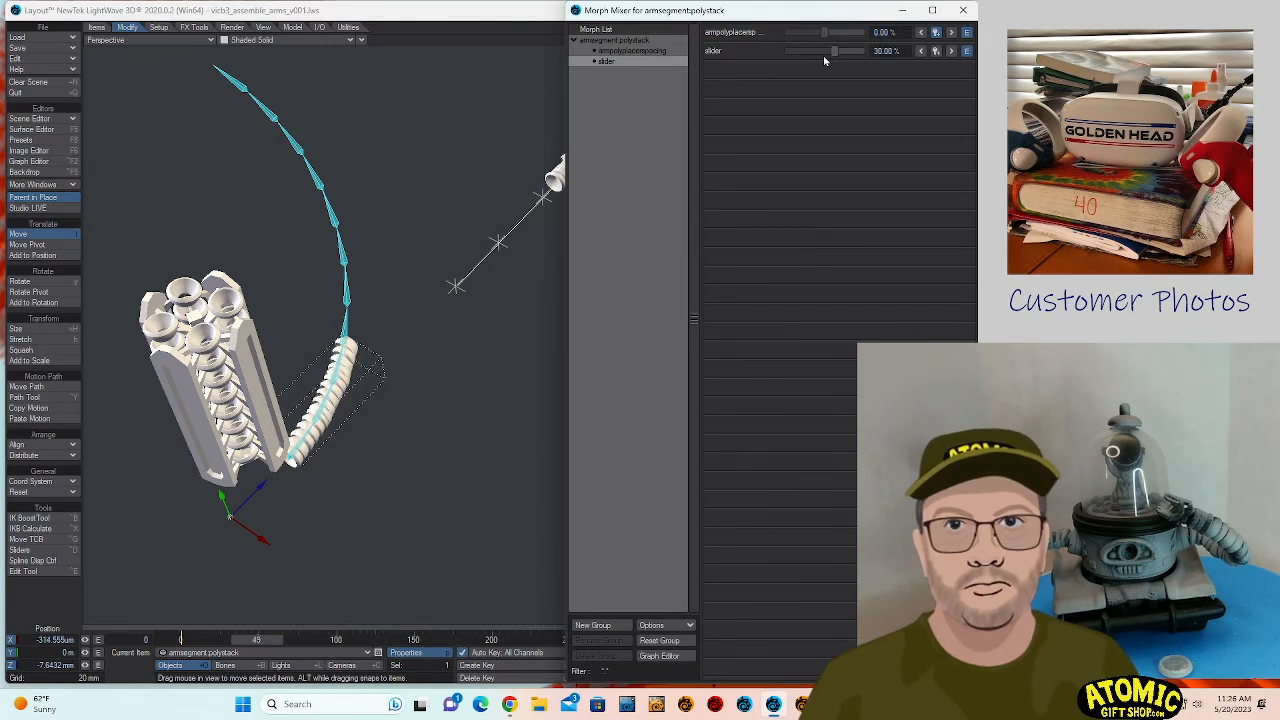
drag(837, 58, 874, 52)
text(0)
key(Return)
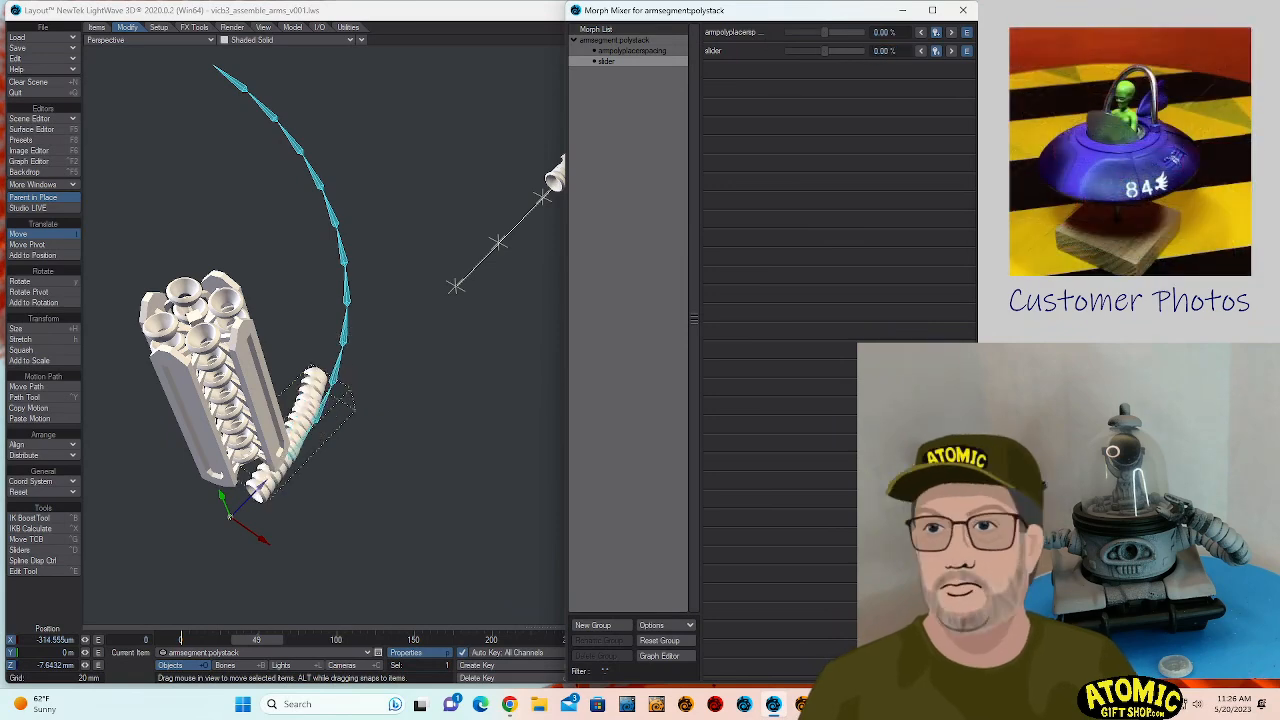
- Remove the envelopes from both stack morphs, and set the spacing morph to 11% at frame 50
click(922, 53)
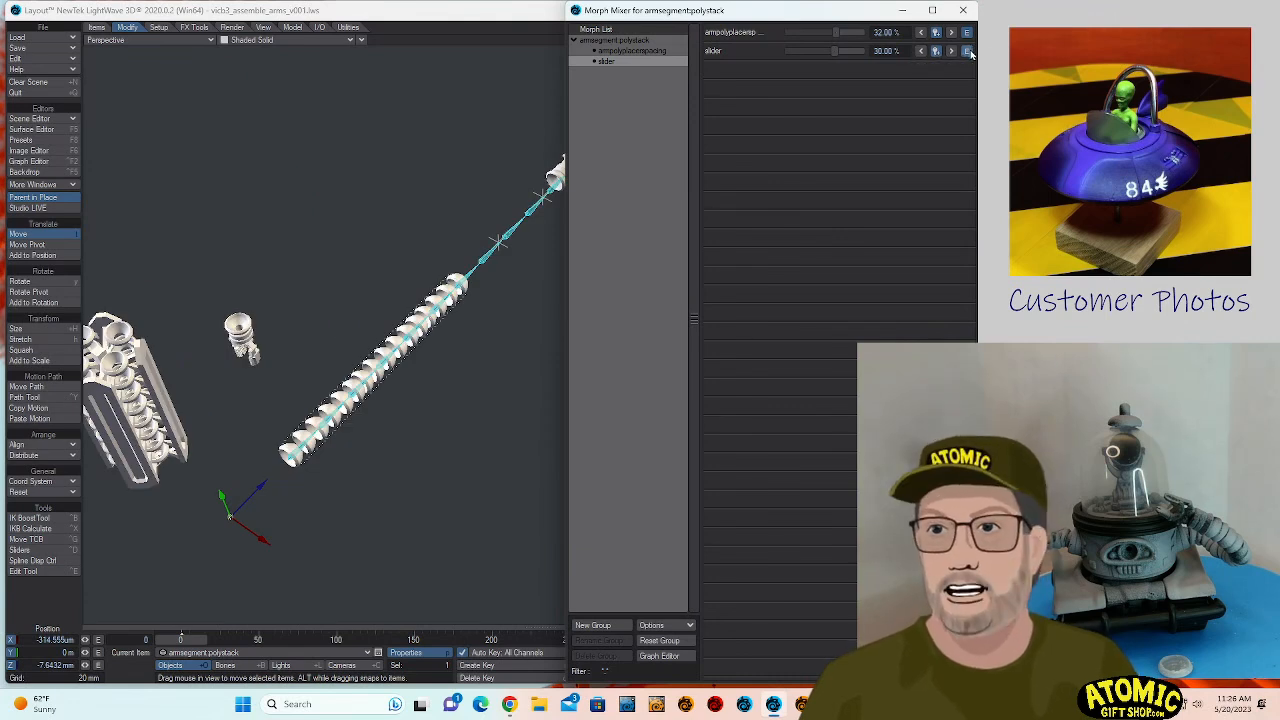
click(969, 52)
click(967, 33)
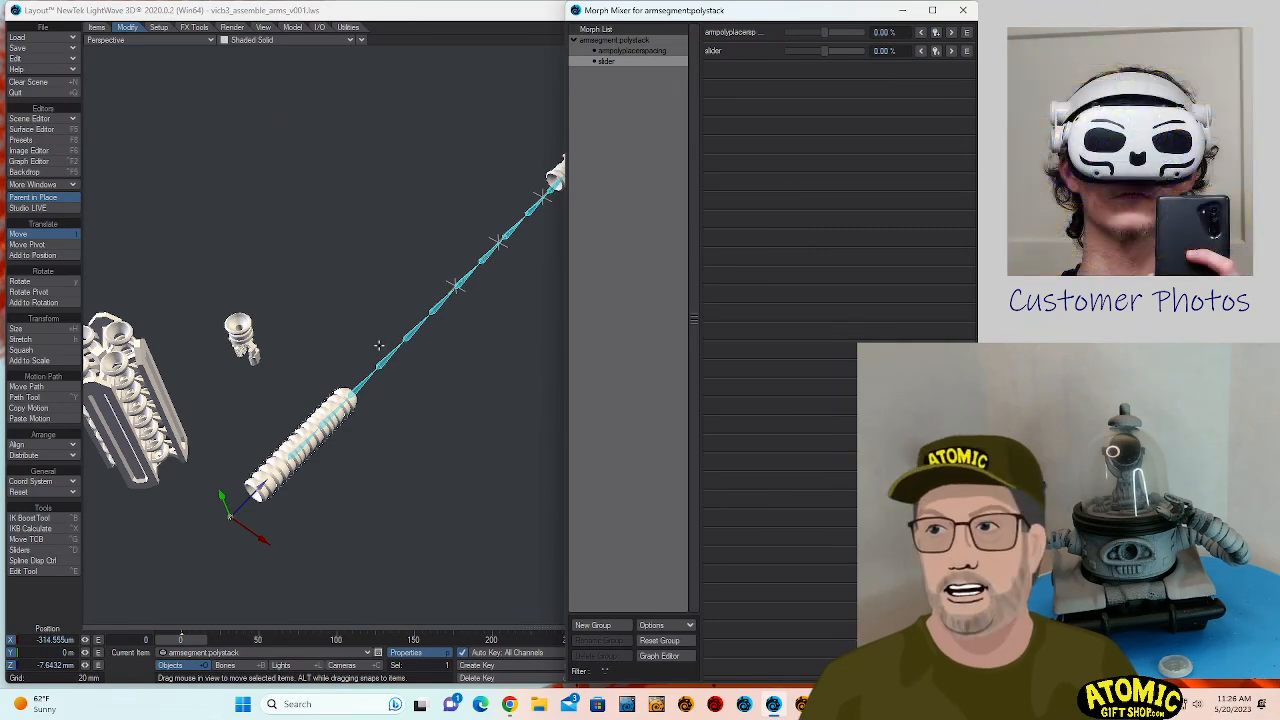
drag(184, 639, 258, 639)
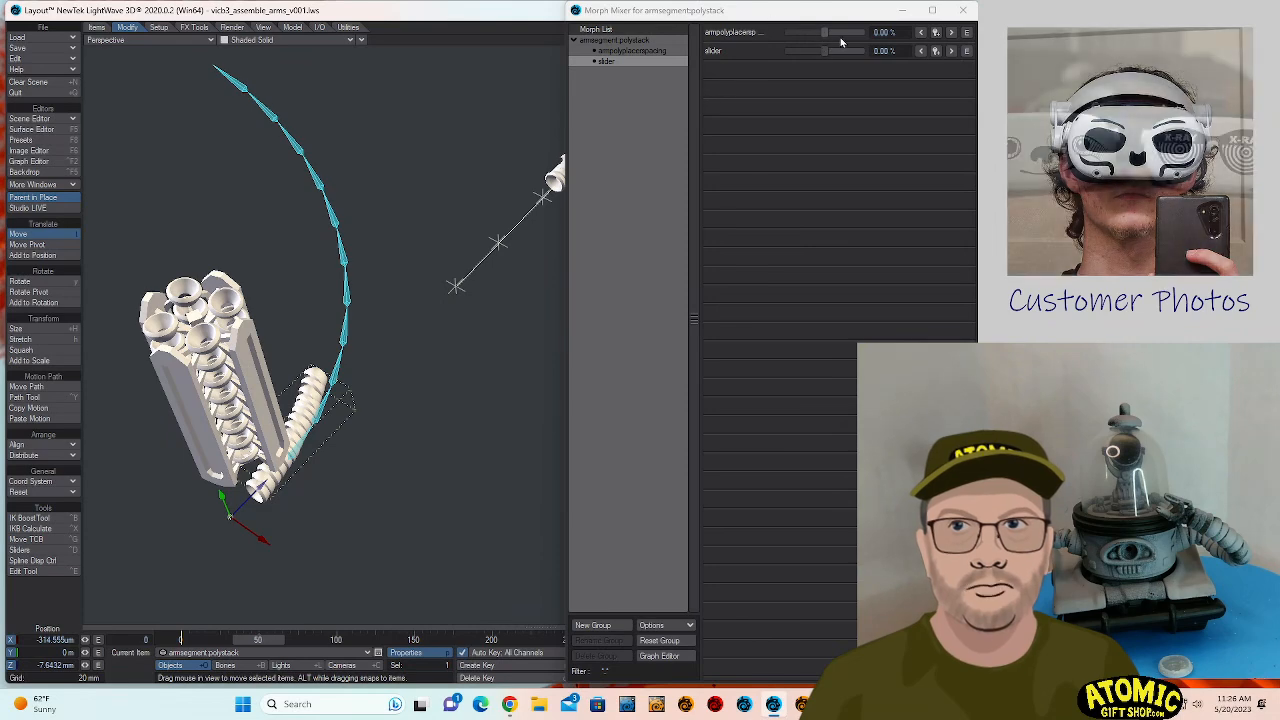
drag(824, 33, 829, 42)
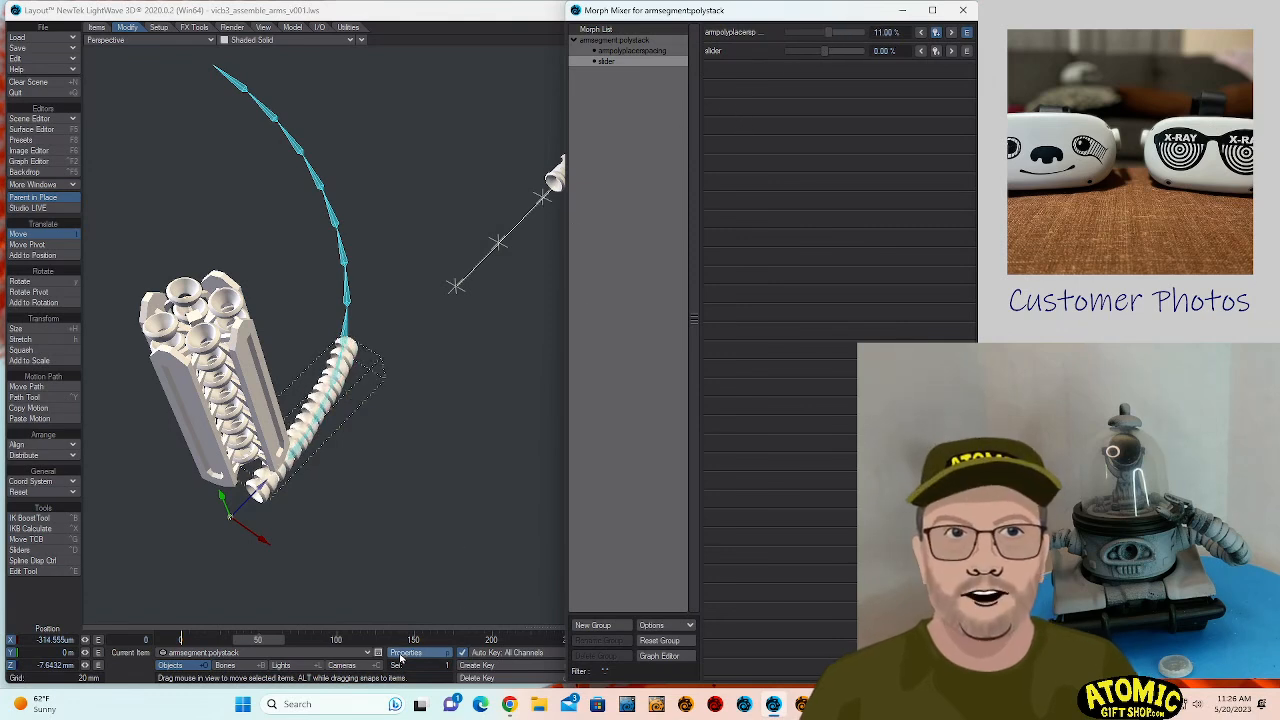
- Open the Instance Generator of armsegment.polystack and examine its instanced segment object
click(266, 490)
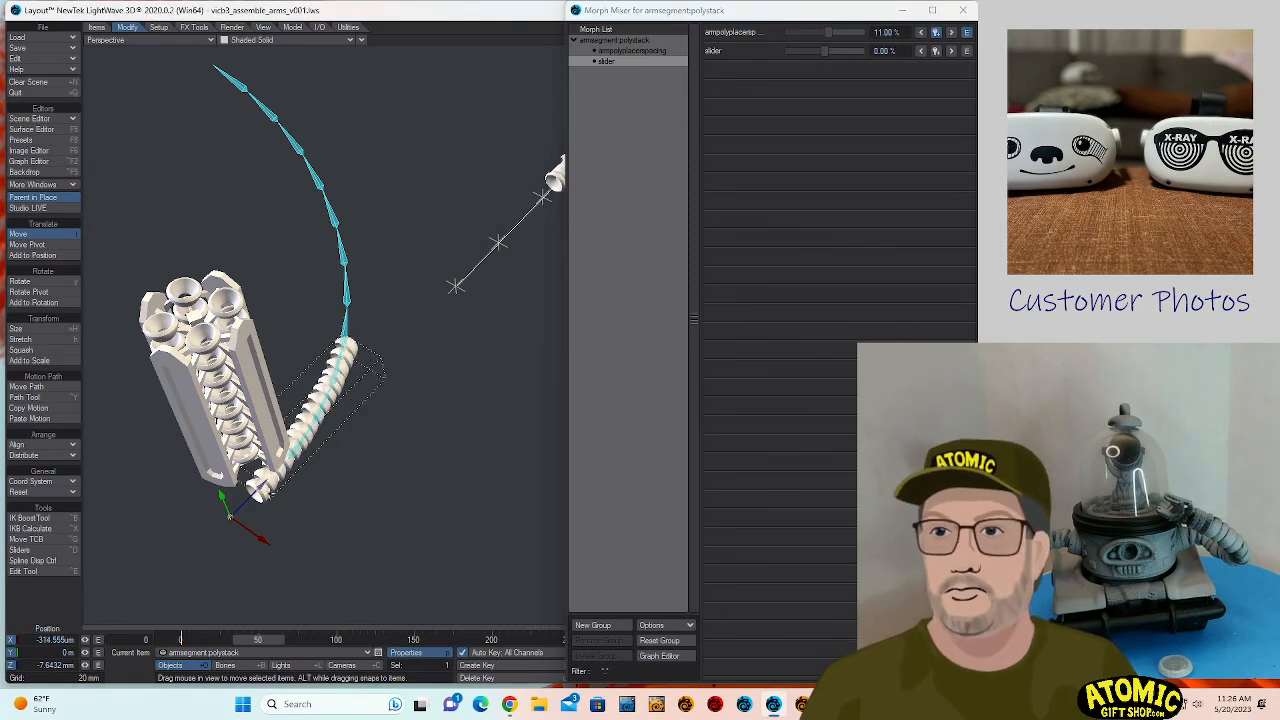
click(409, 652)
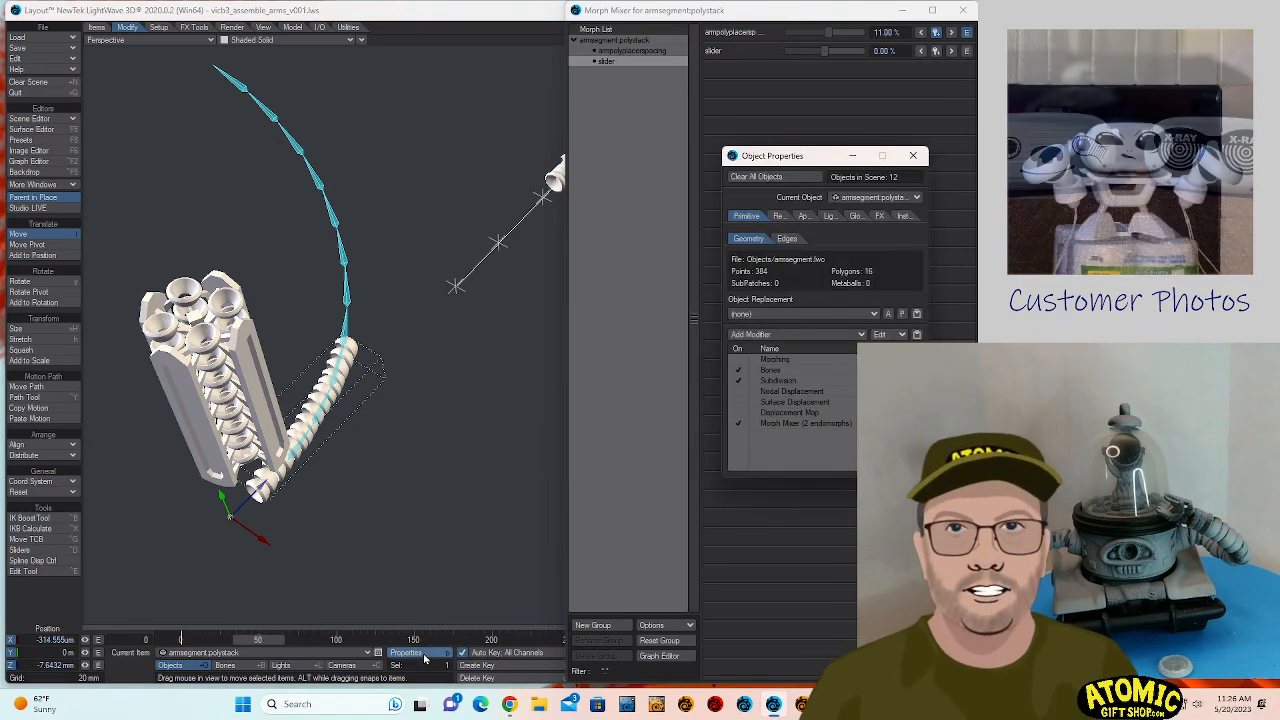
click(903, 216)
double_click(817, 257)
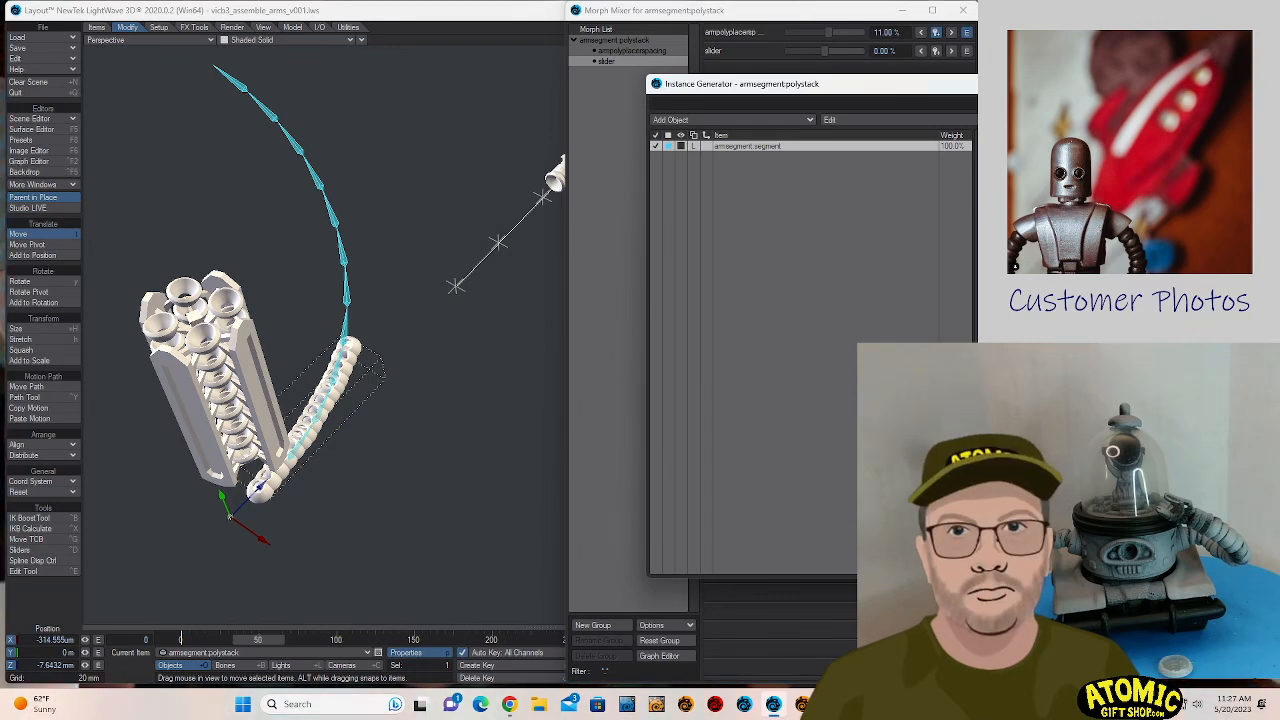
key(Return)
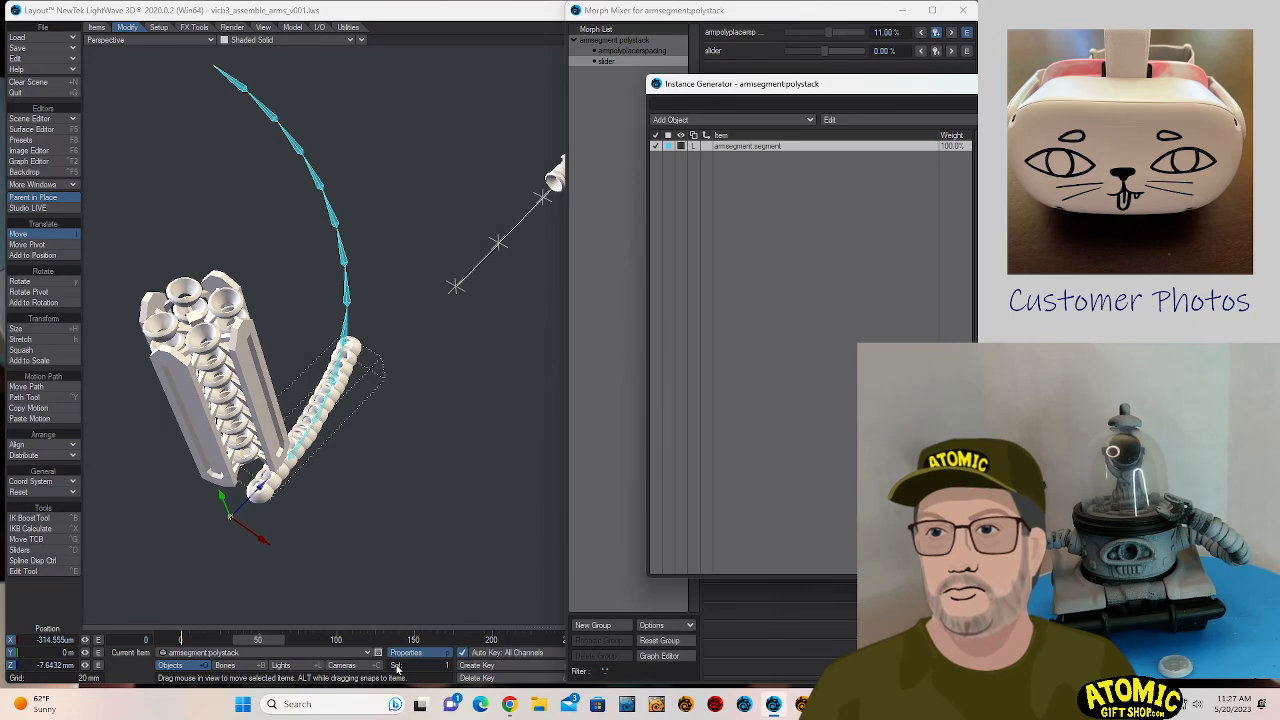
- At frame 0, try setting the Y position of armsegment.segment to 90 m, and undo it
click(195, 655)
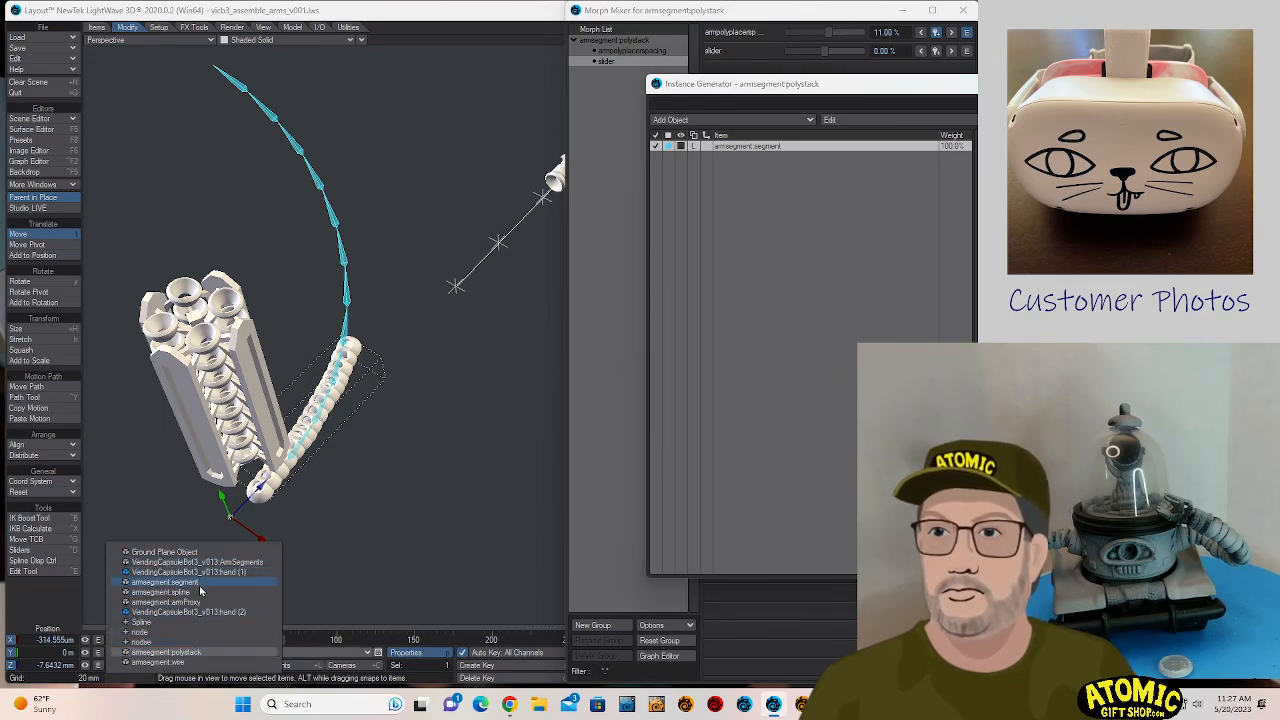
click(165, 582)
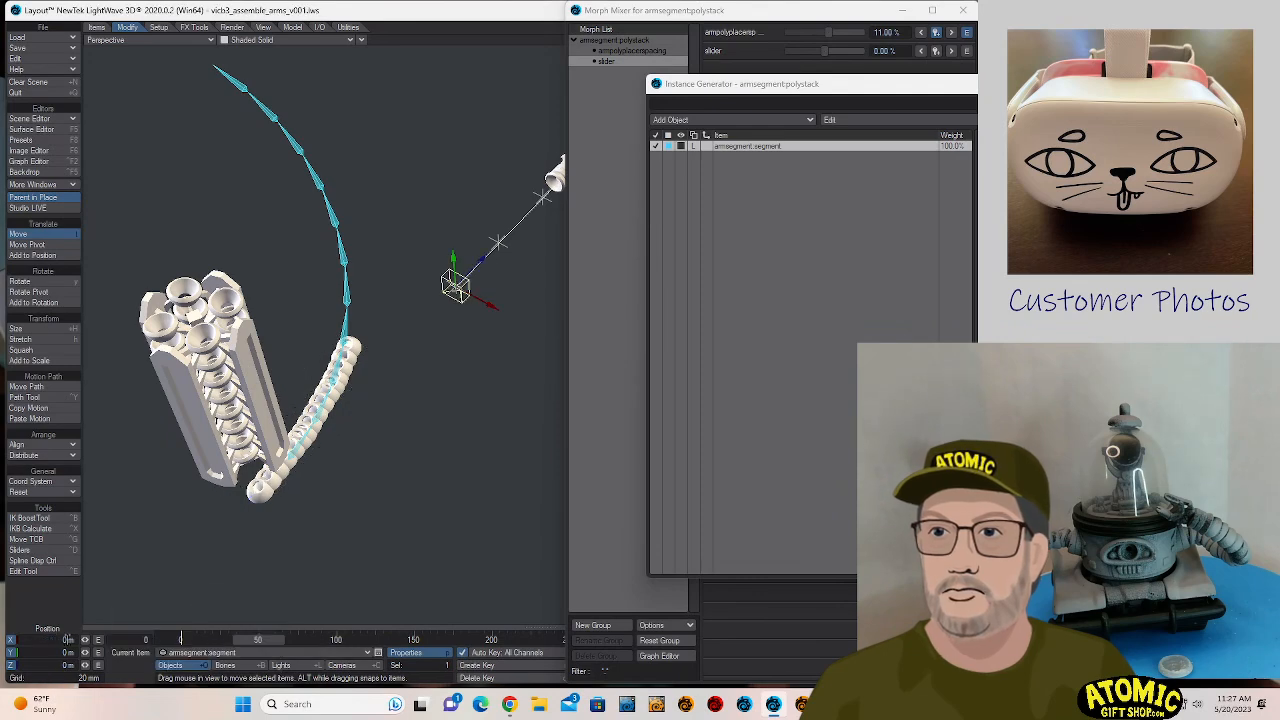
drag(256, 640, 238, 669)
mouse_move(457, 309)
mouse_down()
mouse_move(476, 562)
mouse_move(457, 309)
mouse_up()
drag(76, 654, 48, 652)
text(0)
key(Return)
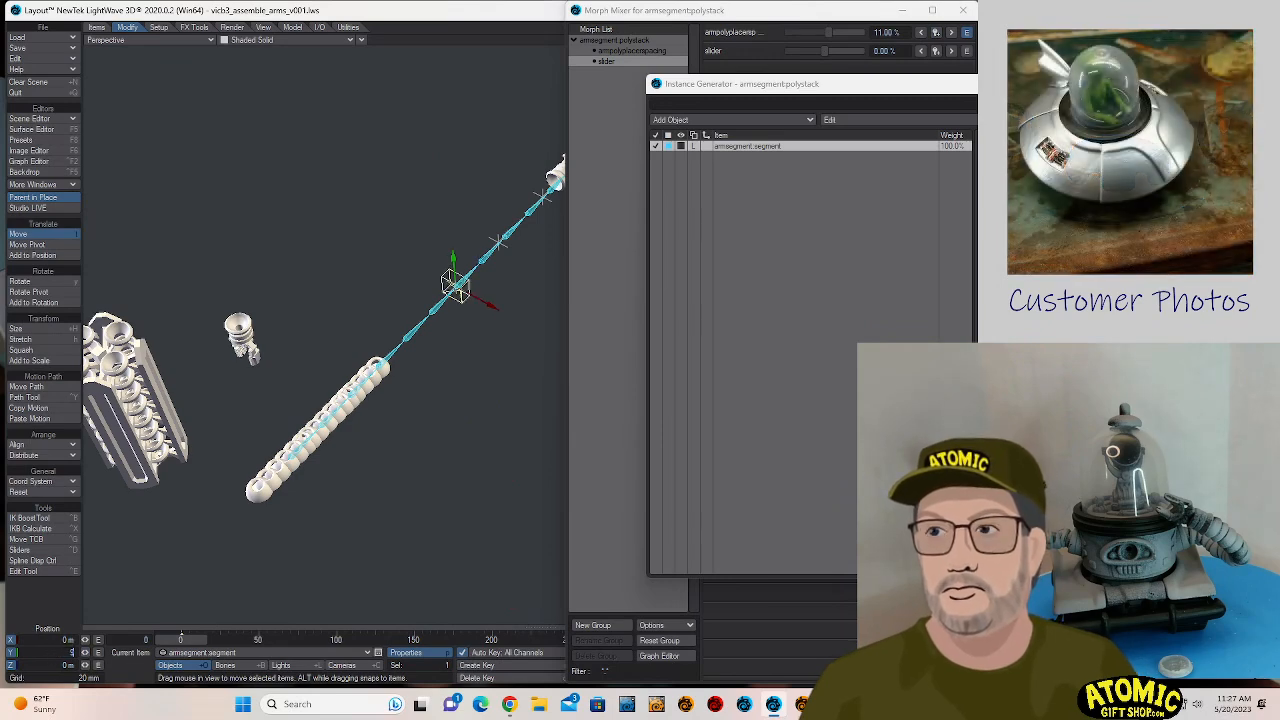
text(90)
key(Tab)
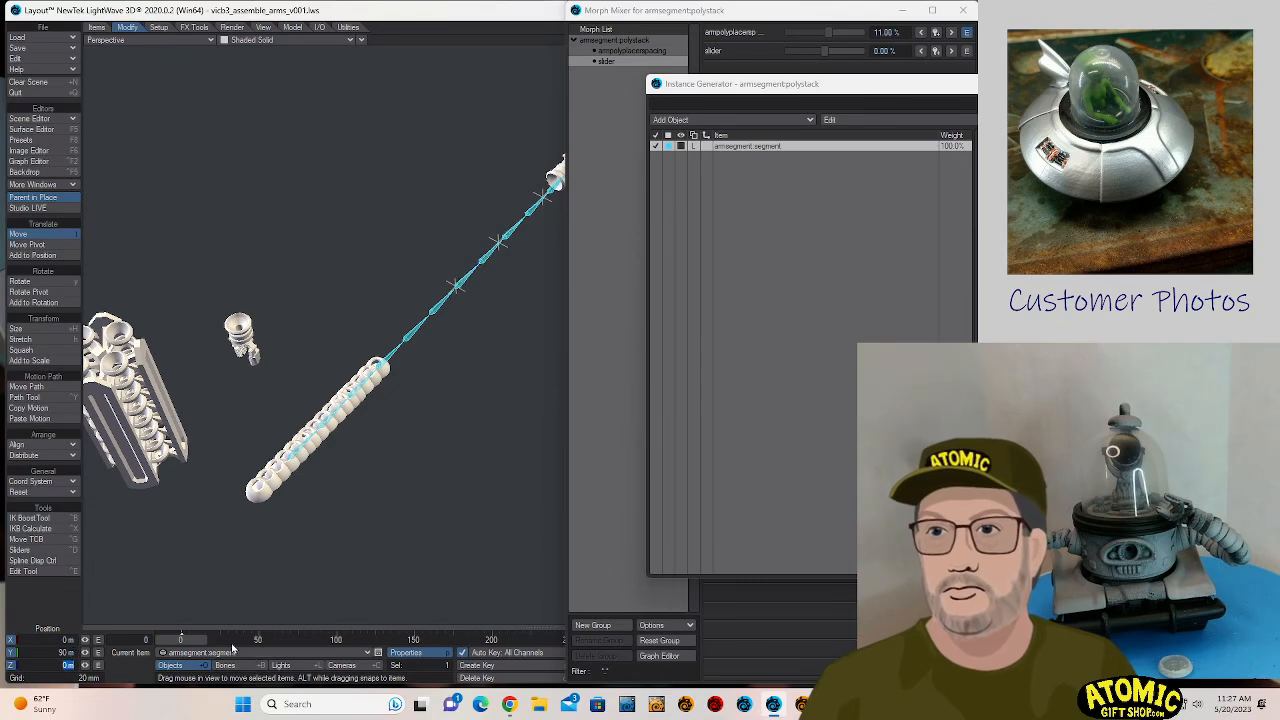
mouse_move(189, 644)
mouse_down()
mouse_move(221, 644)
mouse_move(189, 645)
mouse_up()
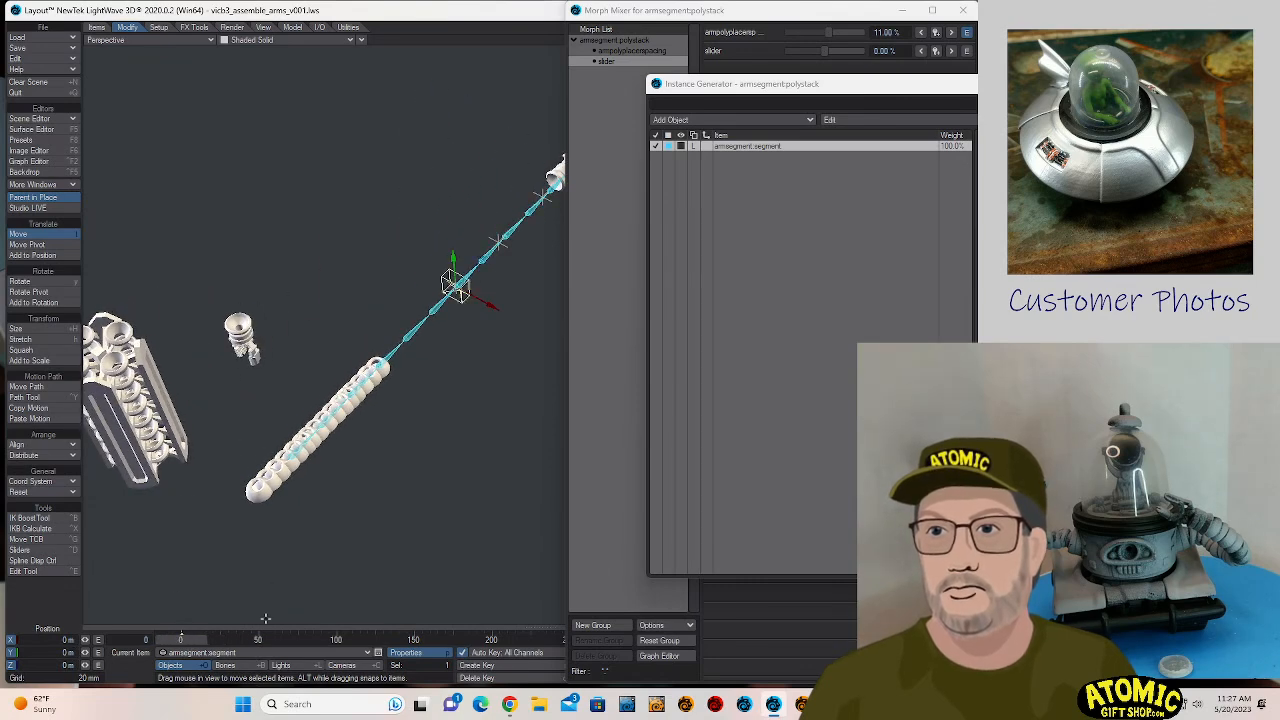
- Close the Instance Generator, try rotating armsegment.wire, and undo the rotation
key(Down)
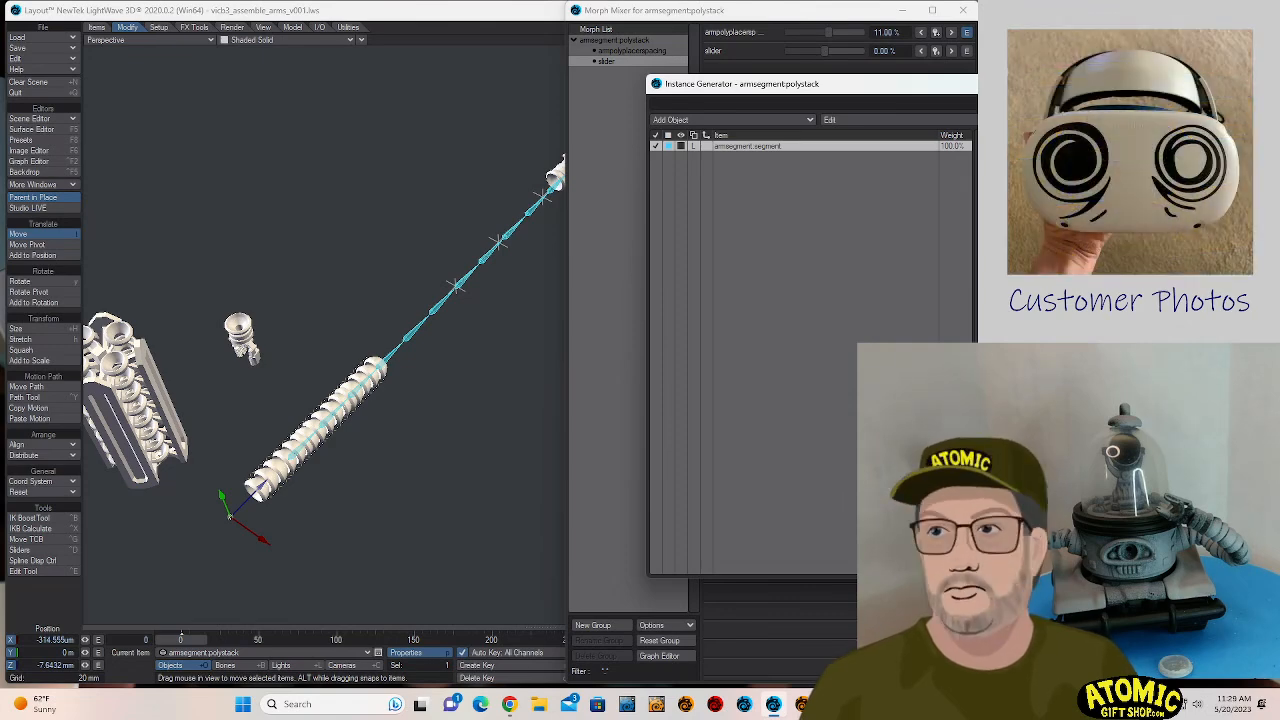
click(1180, 84)
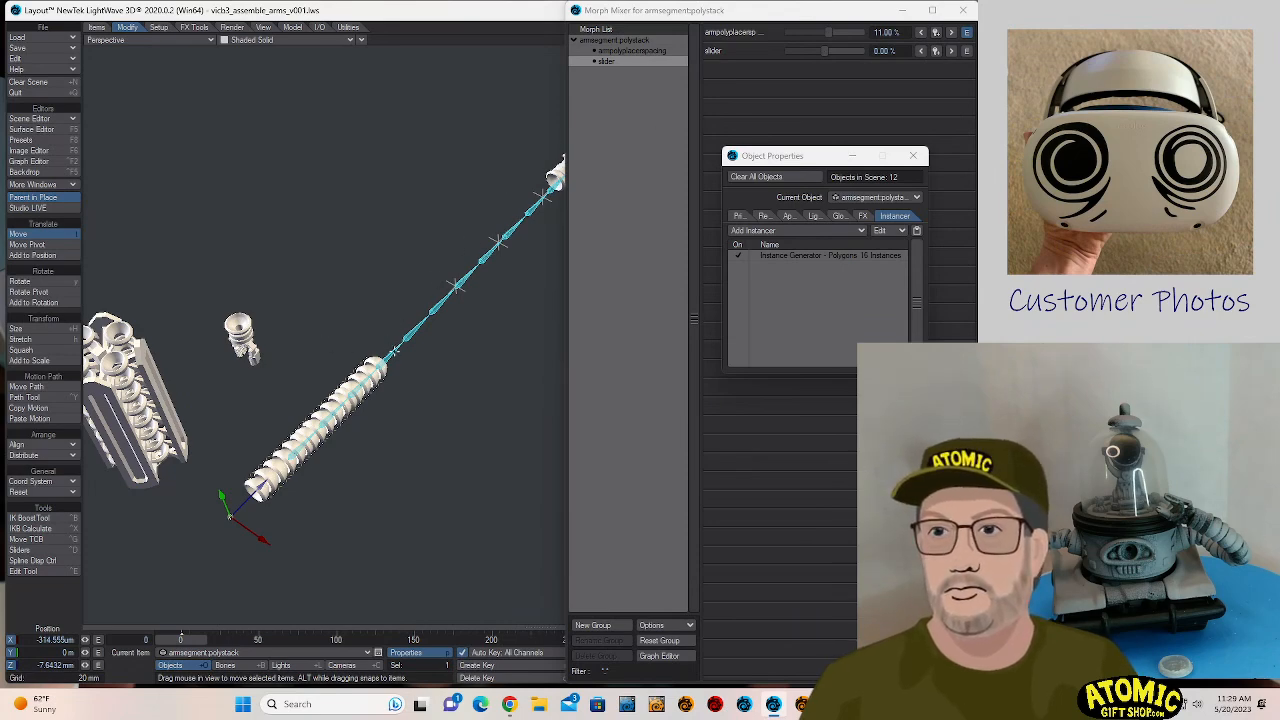
click(397, 355)
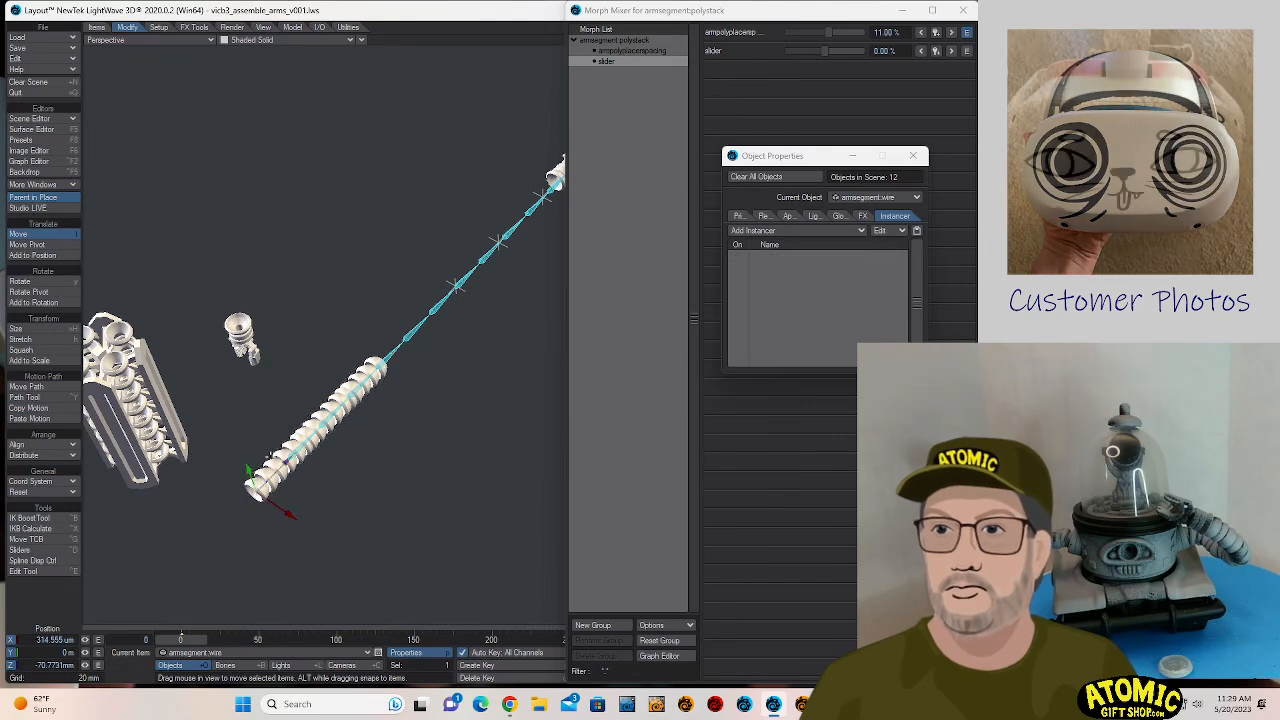
key(y)
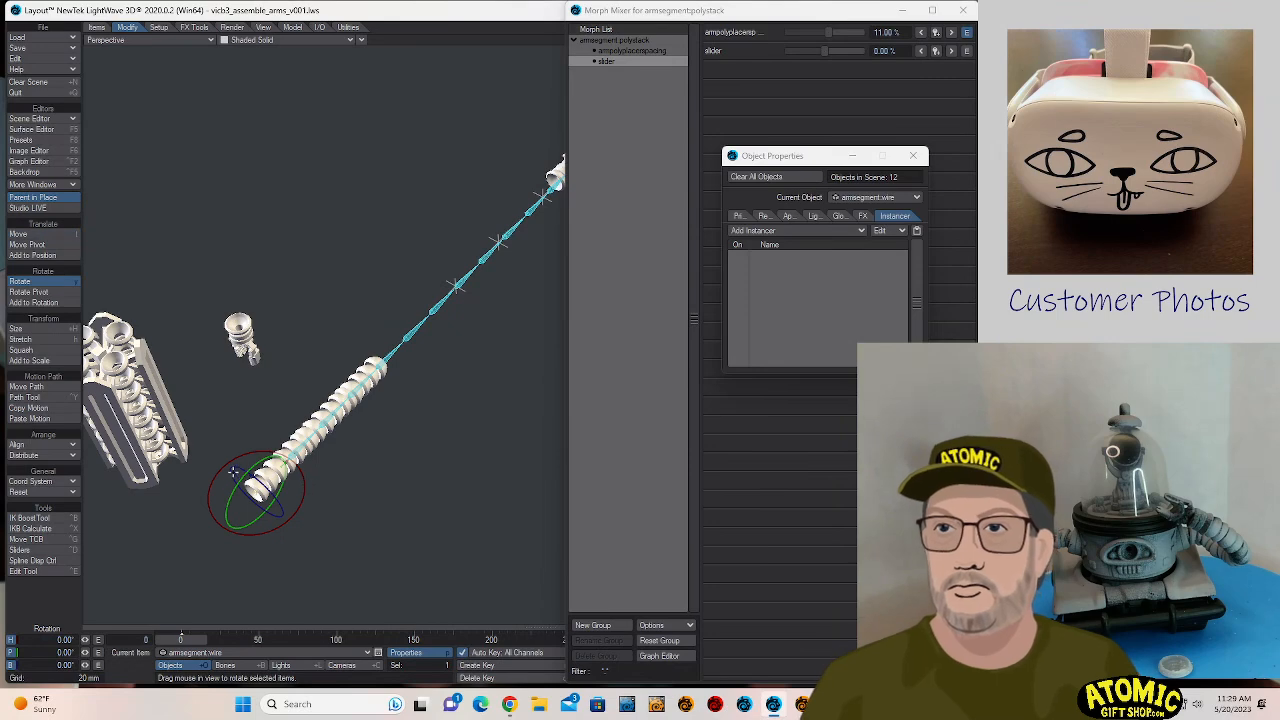
mouse_move(233, 472)
mouse_down()
mouse_move(236, 484)
mouse_move(234, 471)
mouse_up()
key(ctrl+z)
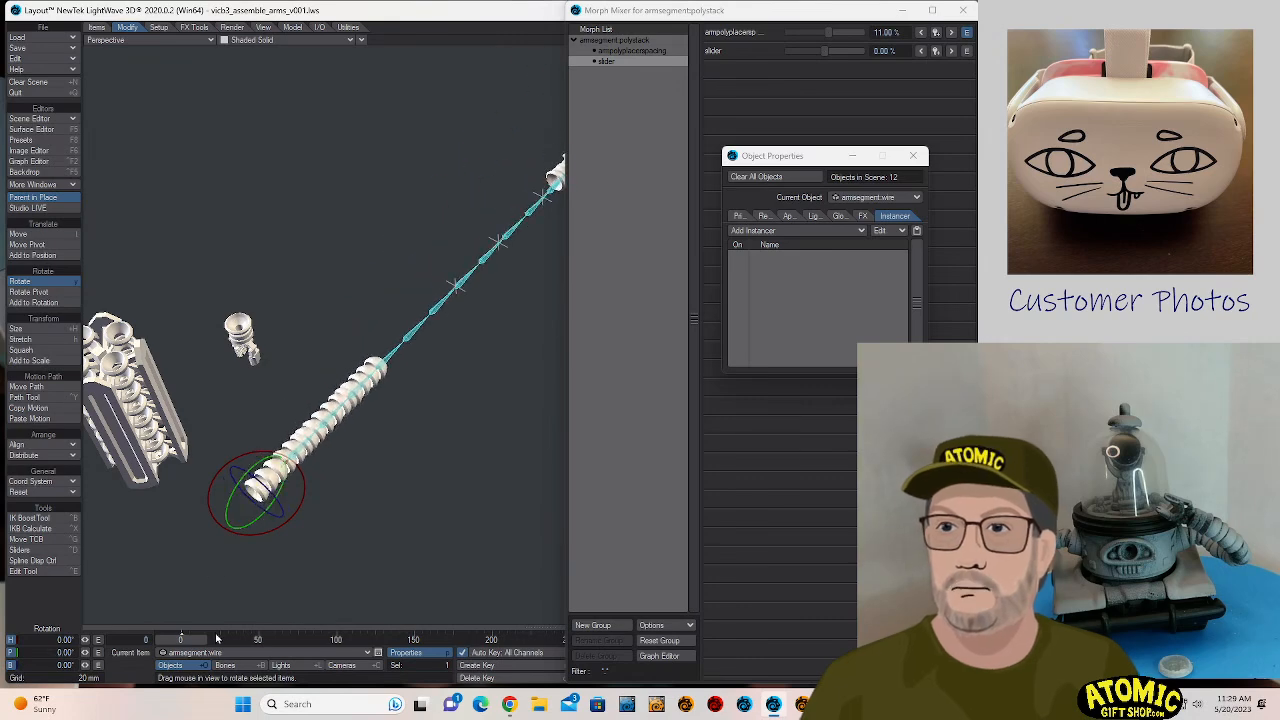
- Select all bones of the armsegment.wire chain and inspect the bent pose at frame 49
click(225, 665)
click(407, 338)
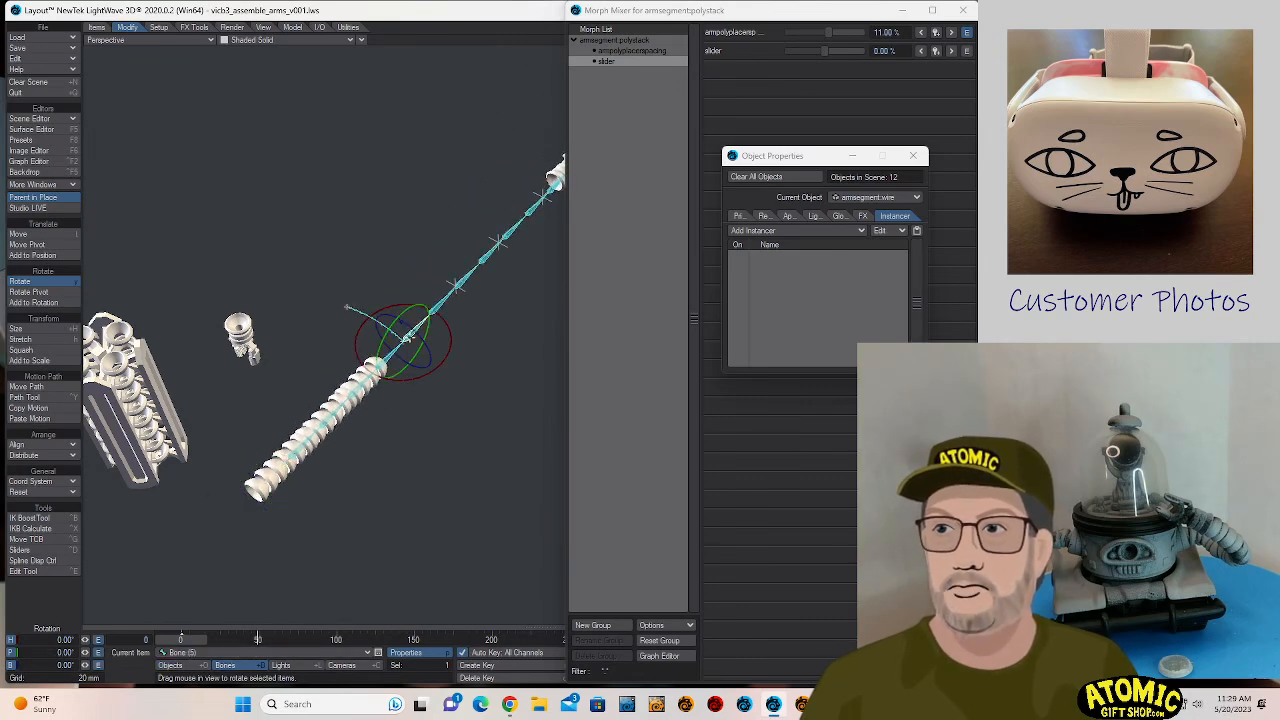
double_click(407, 338)
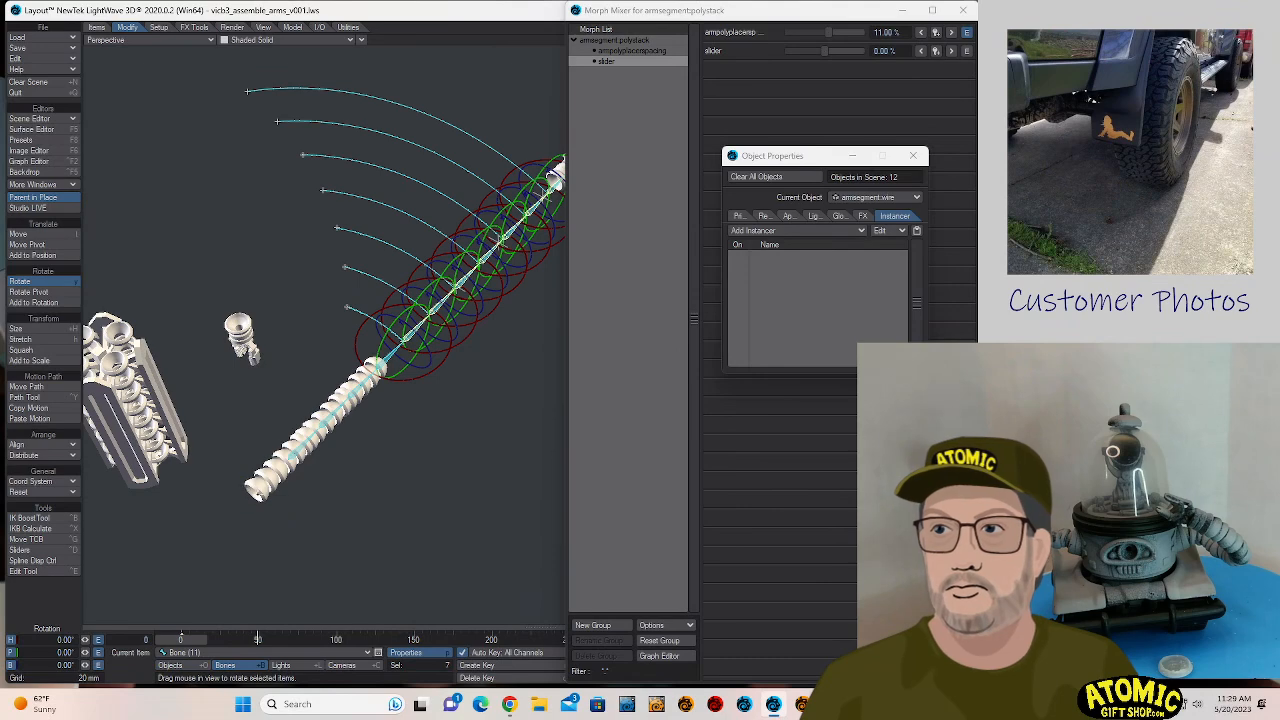
double_click(289, 459)
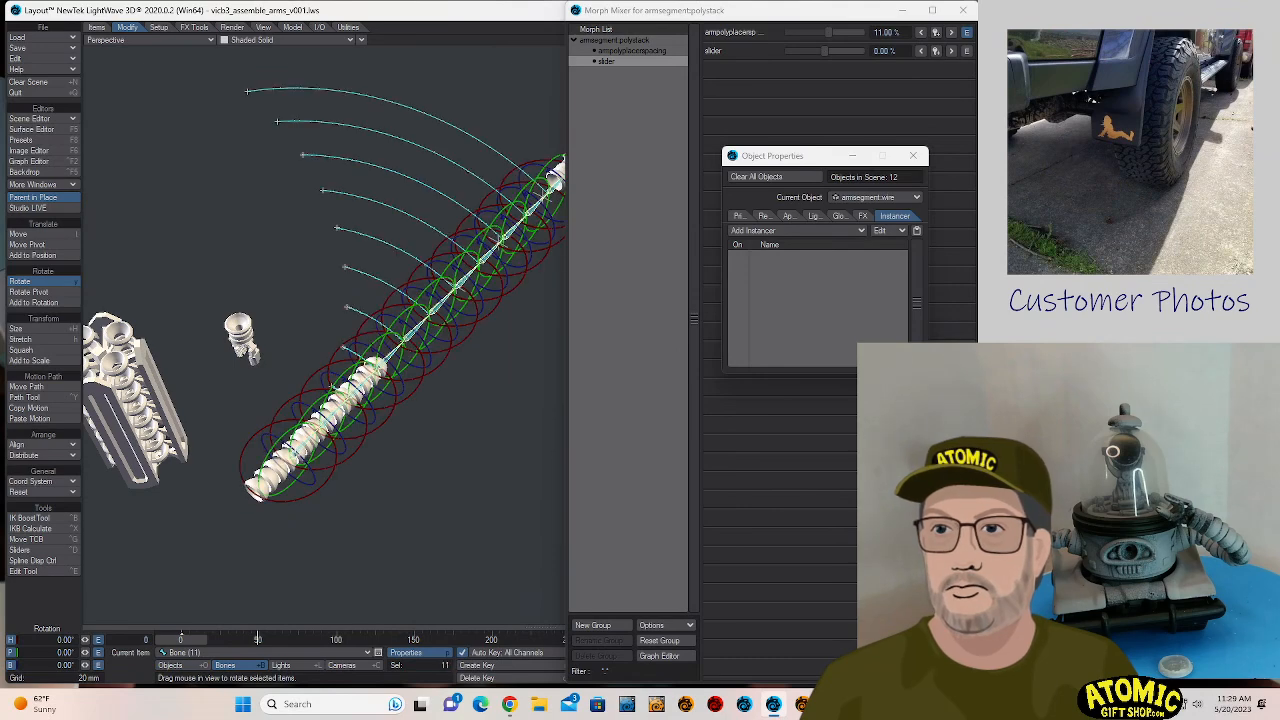
drag(278, 574, 246, 560)
drag(295, 640, 260, 640)
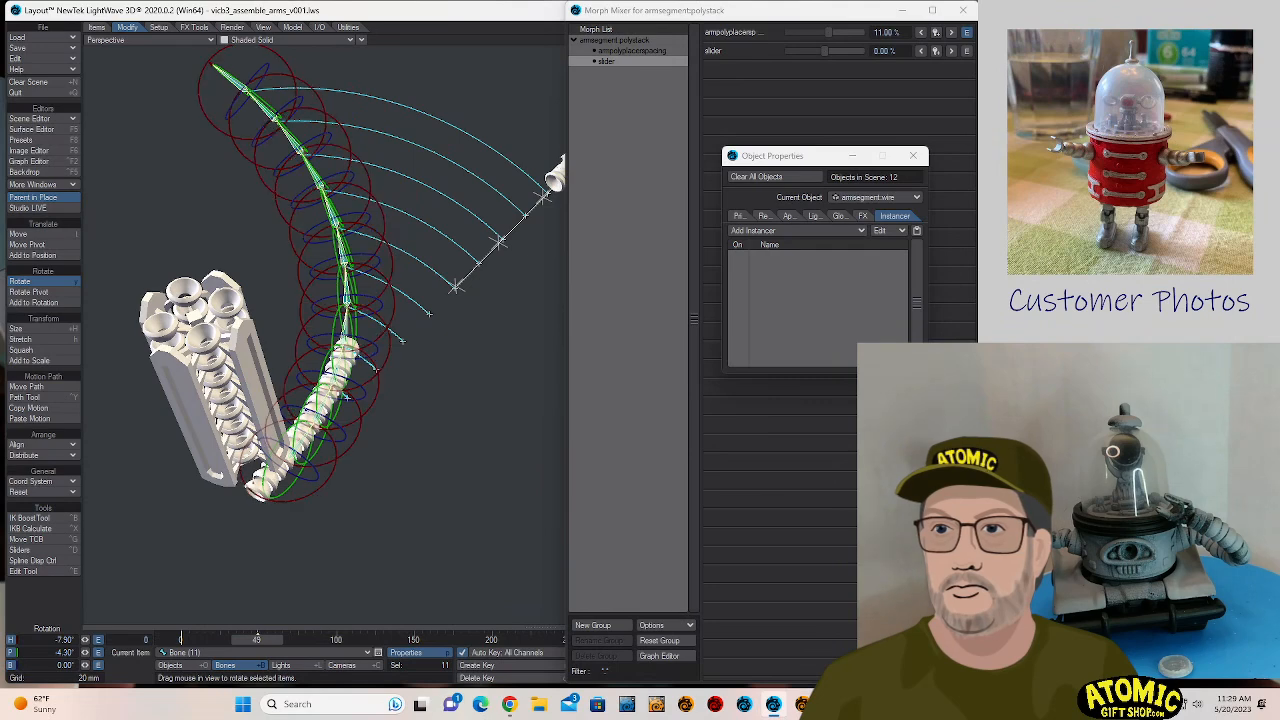
- Check the properties of armsegment.polystack and set its slider morph to 47% in Morph Mixer
key(shift+o)
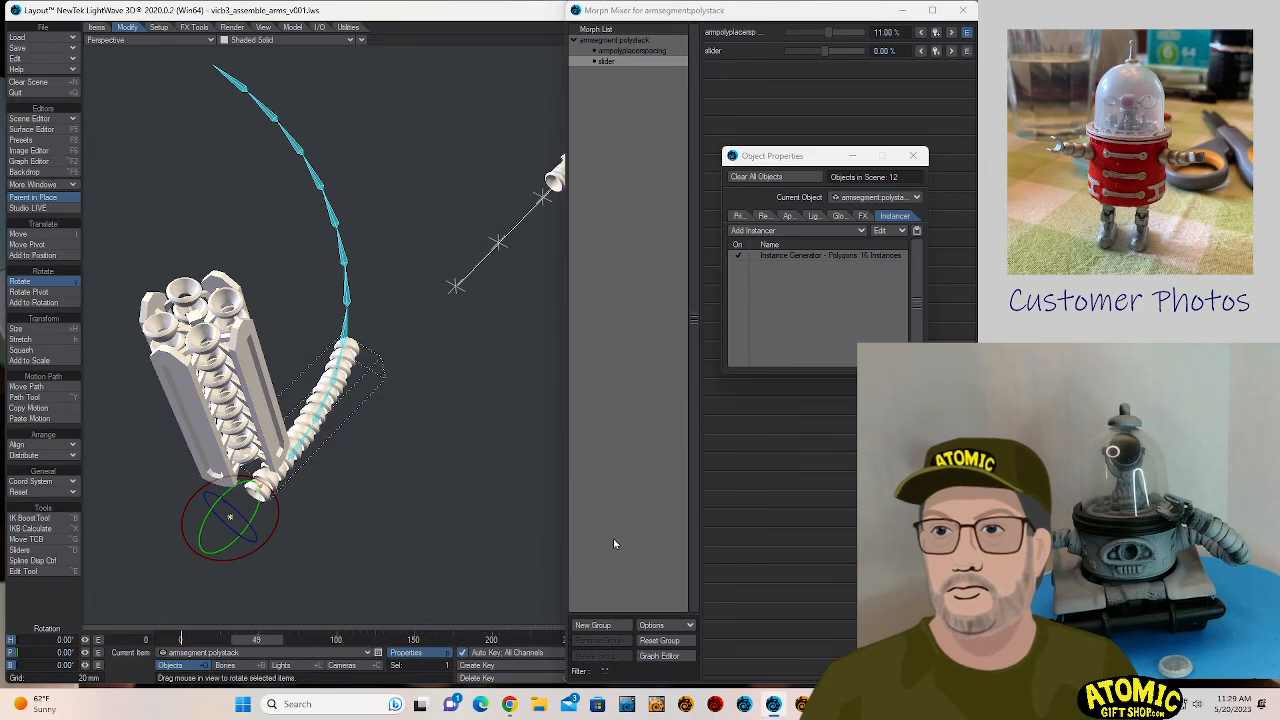
double_click(802, 255)
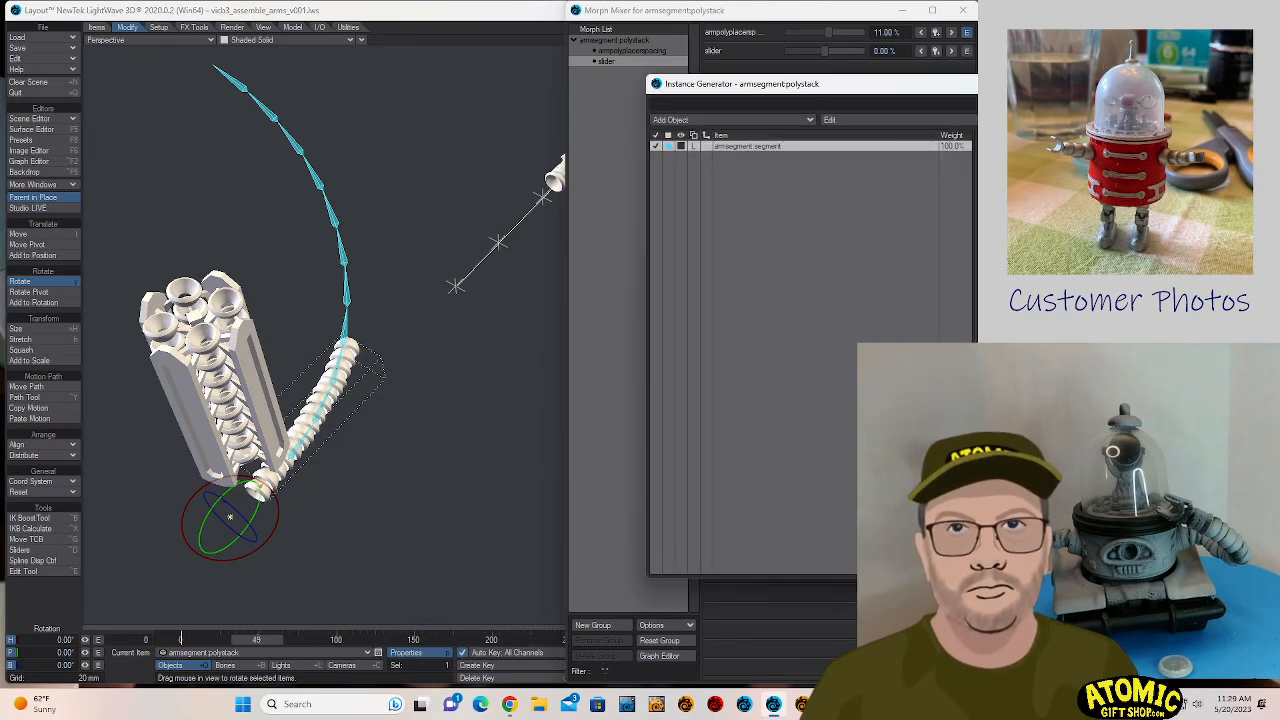
click(985, 84)
click(807, 218)
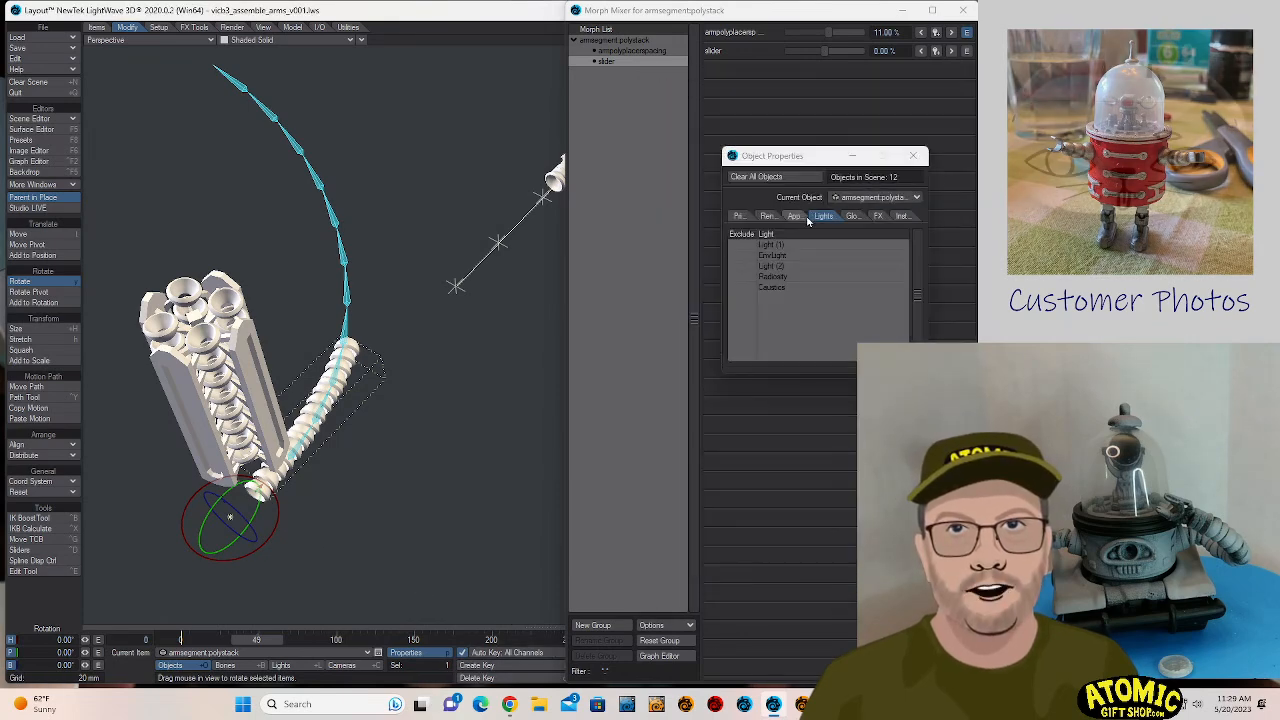
click(767, 216)
click(742, 216)
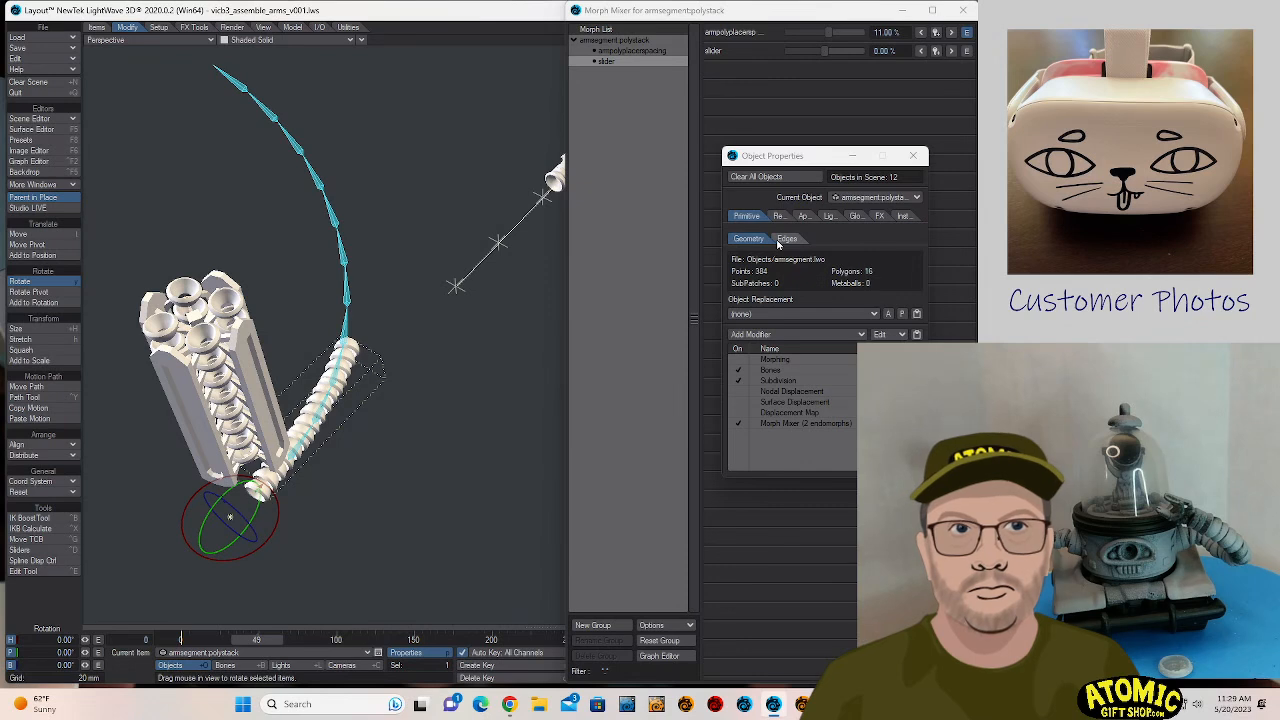
double_click(789, 423)
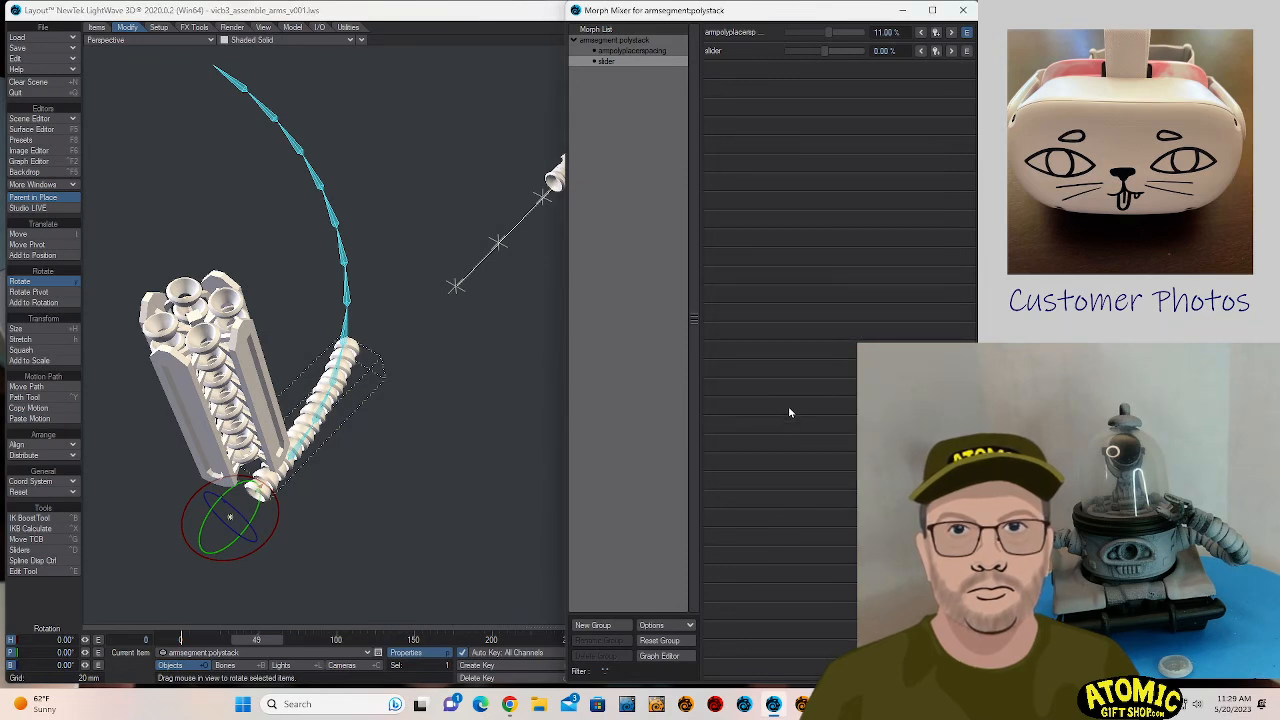
drag(826, 50, 840, 76)
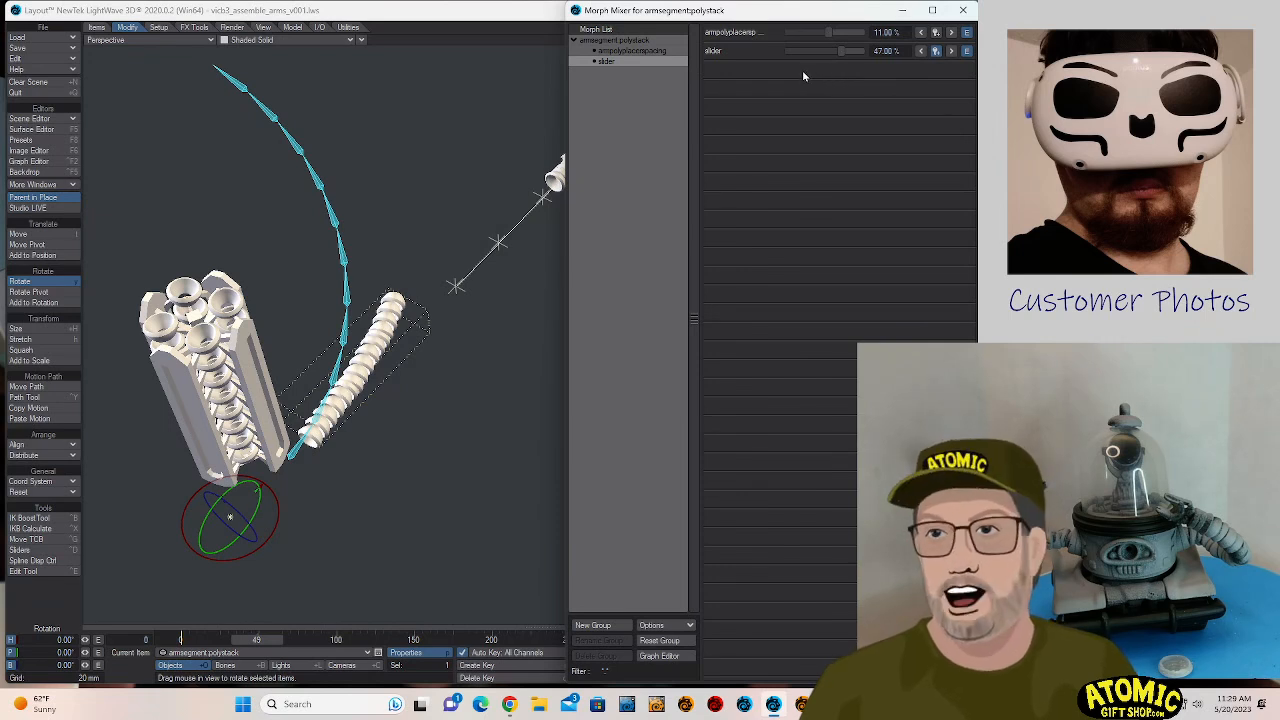
- Reorder the modifiers of armsegment.polystack so Morph Mixer is first and Subdivision precedes Bones, and close the object and bone properties
drag(800, 20, 1157, 20)
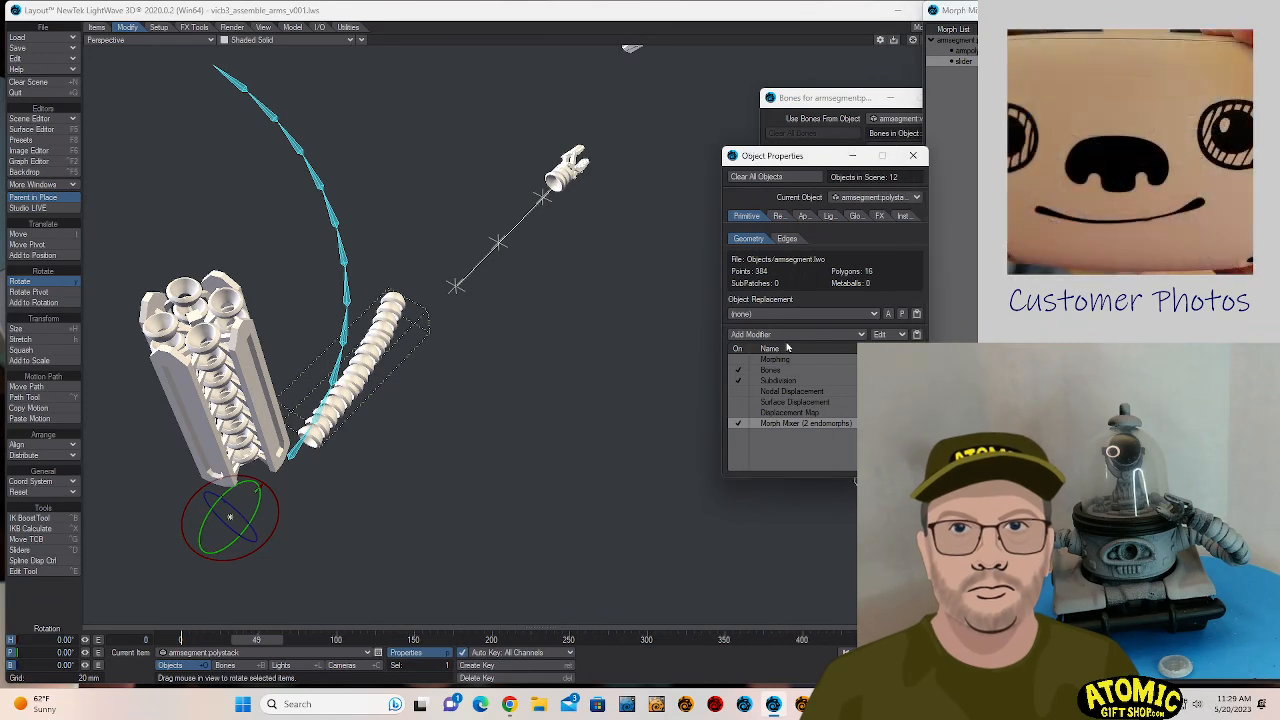
drag(787, 355, 787, 357)
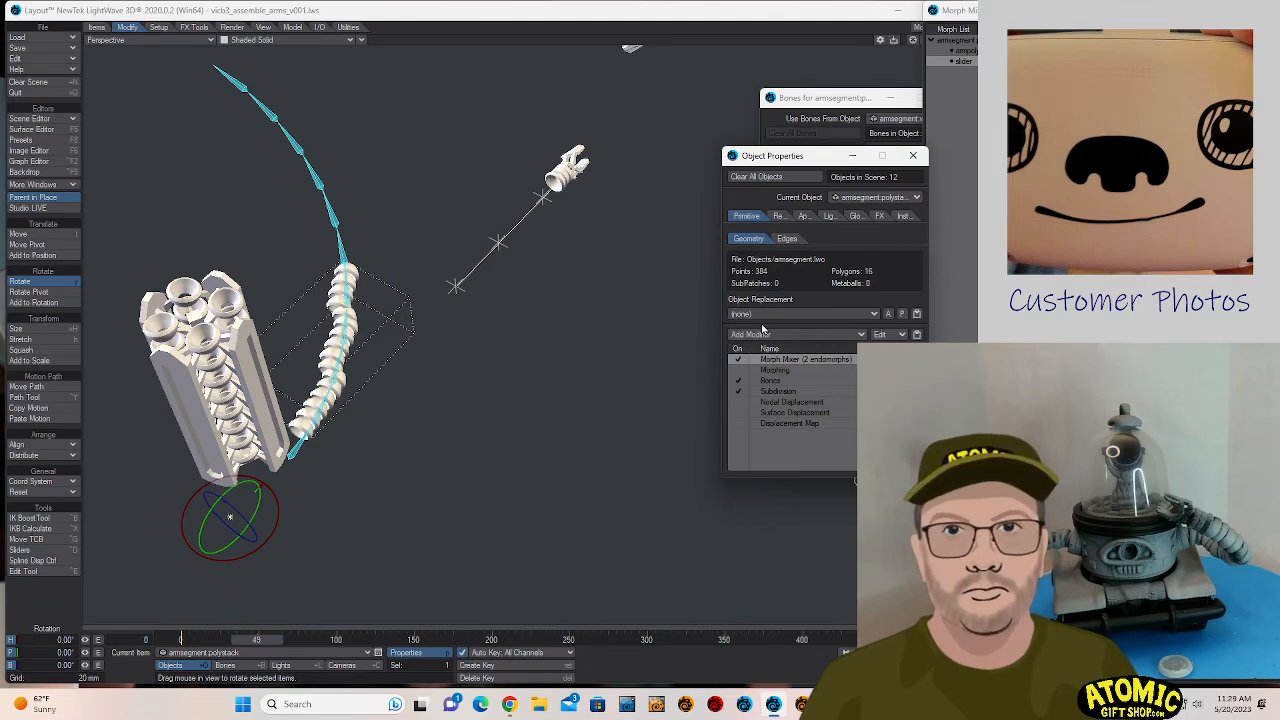
click(783, 382)
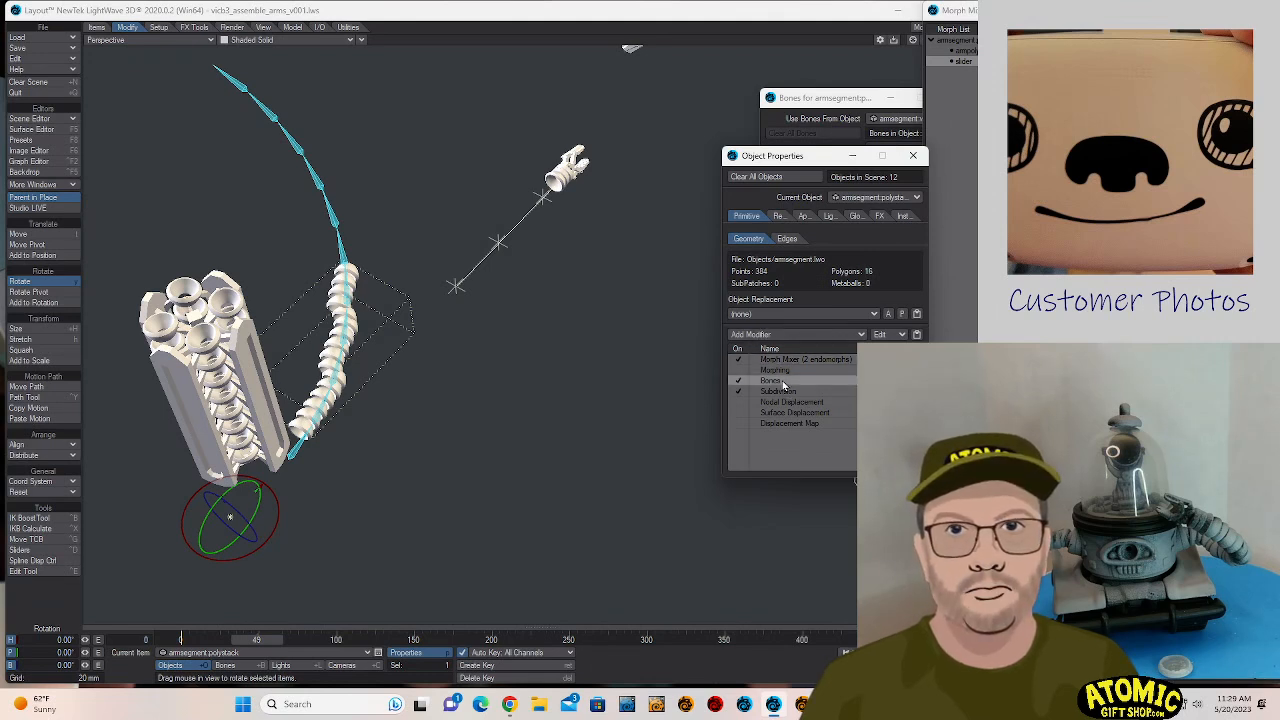
drag(767, 391, 774, 375)
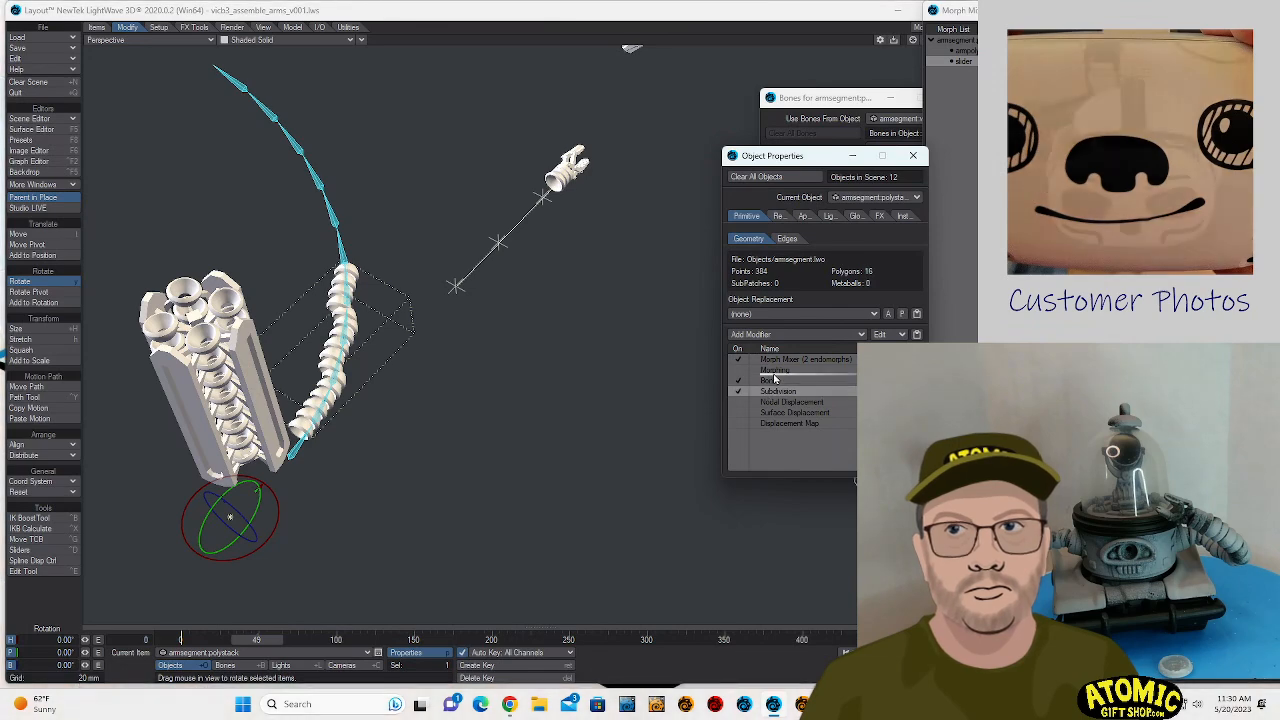
drag(1040, 11, 1022, 82)
drag(825, 162, 710, 175)
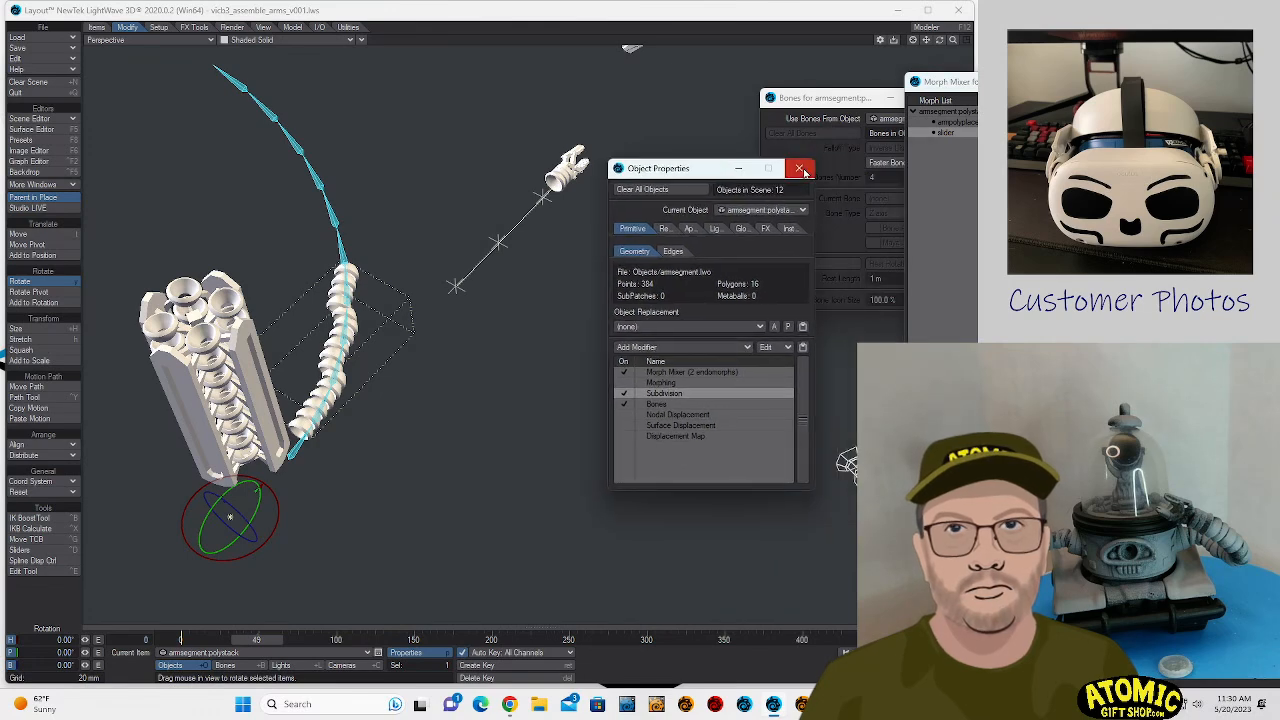
click(802, 169)
click(841, 102)
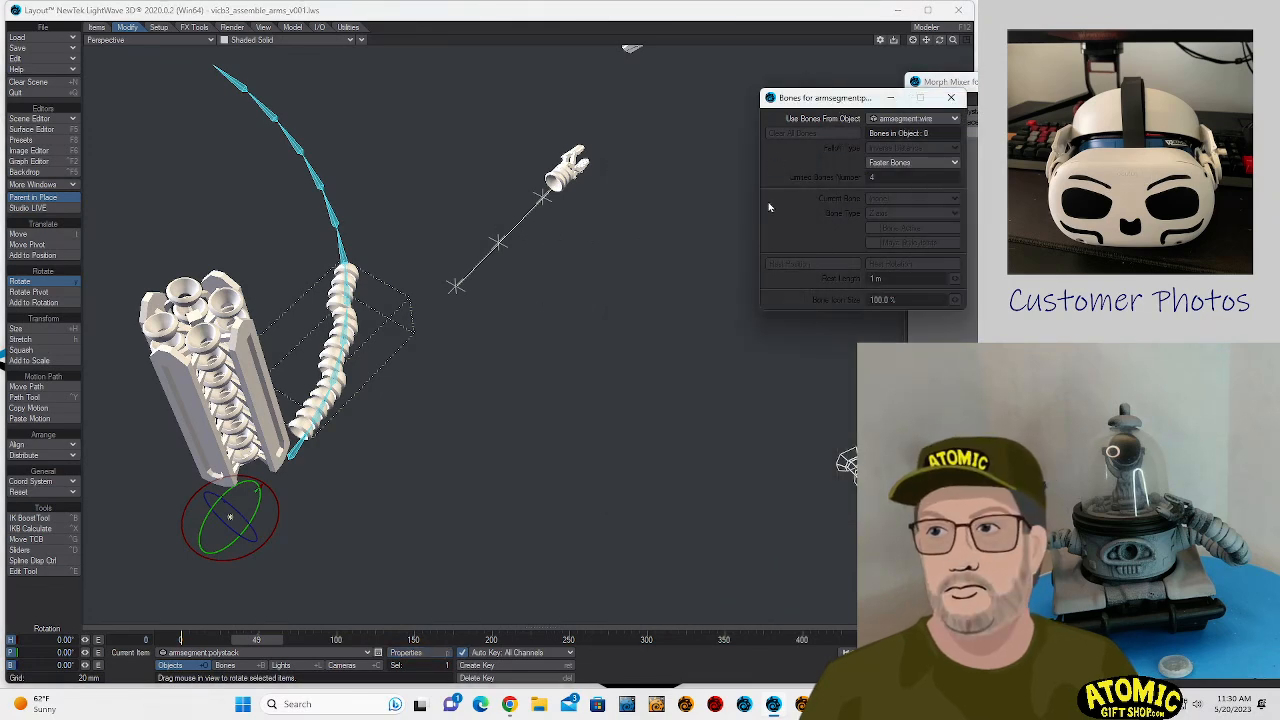
click(951, 98)
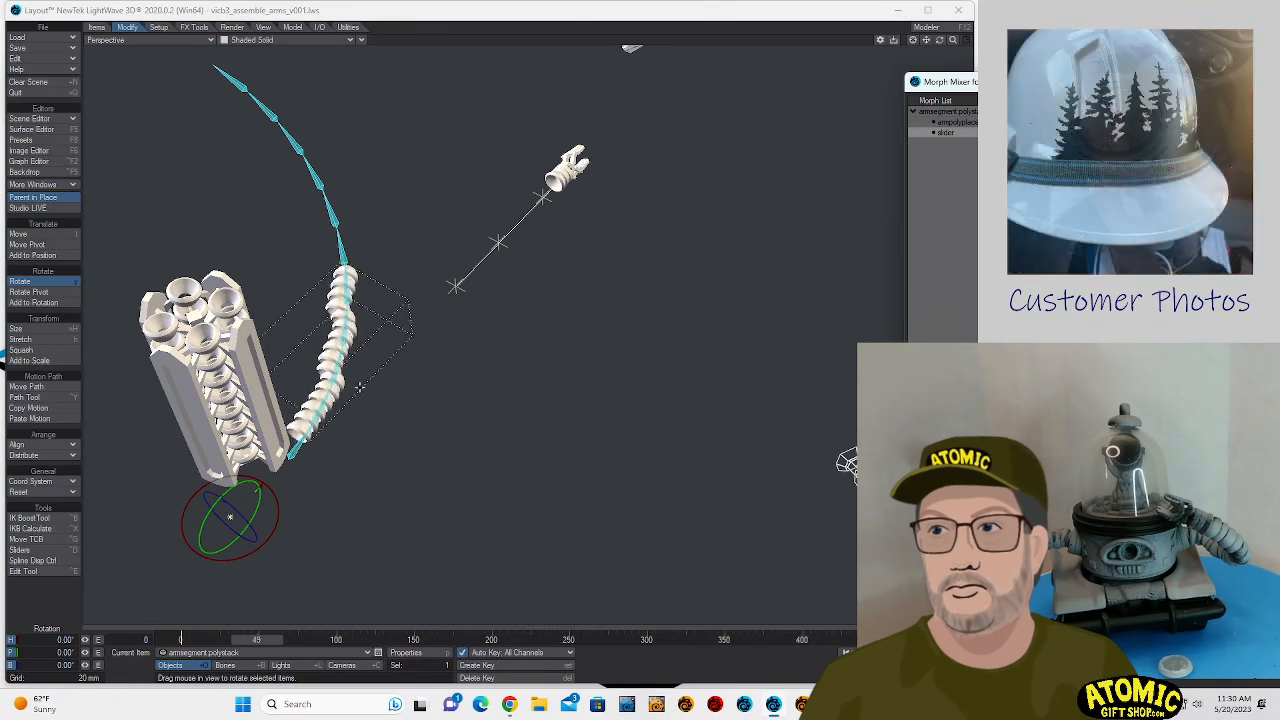
- Open the bone properties for the whole armsegment.wire chain, and try Maya Style Joints on and off
click(289, 452)
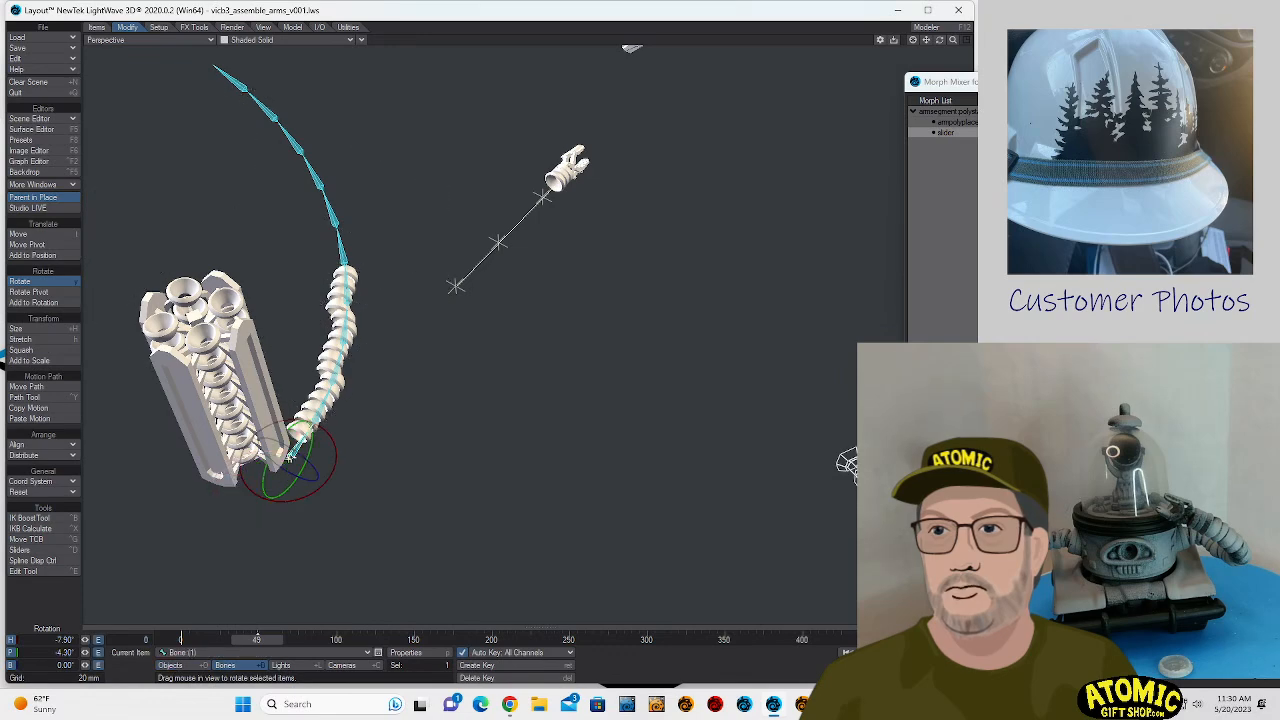
double_click(290, 455)
click(418, 653)
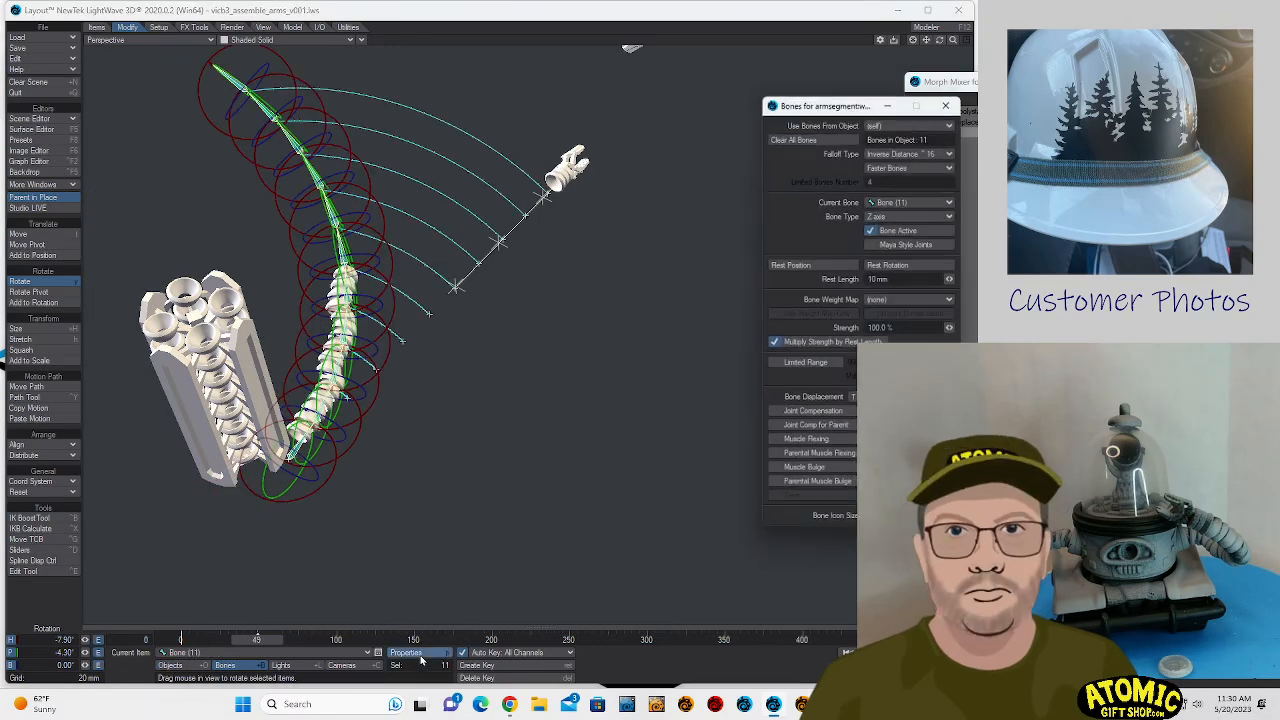
click(892, 246)
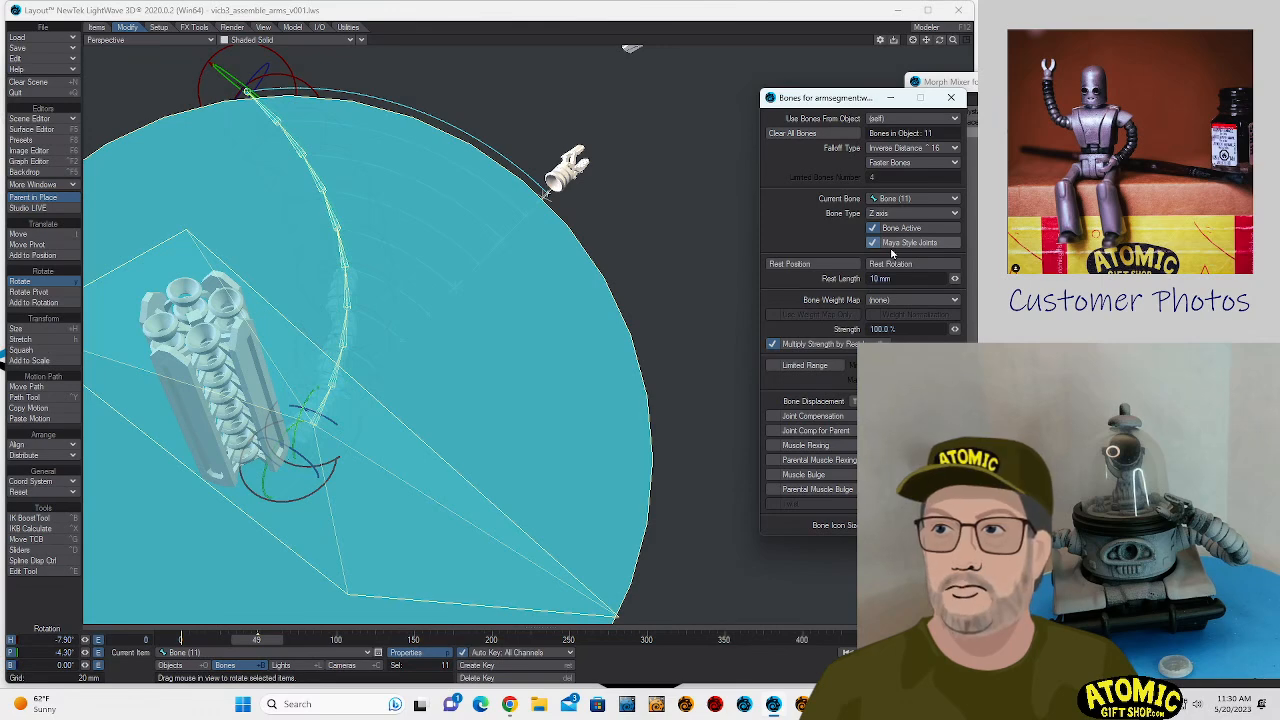
click(892, 251)
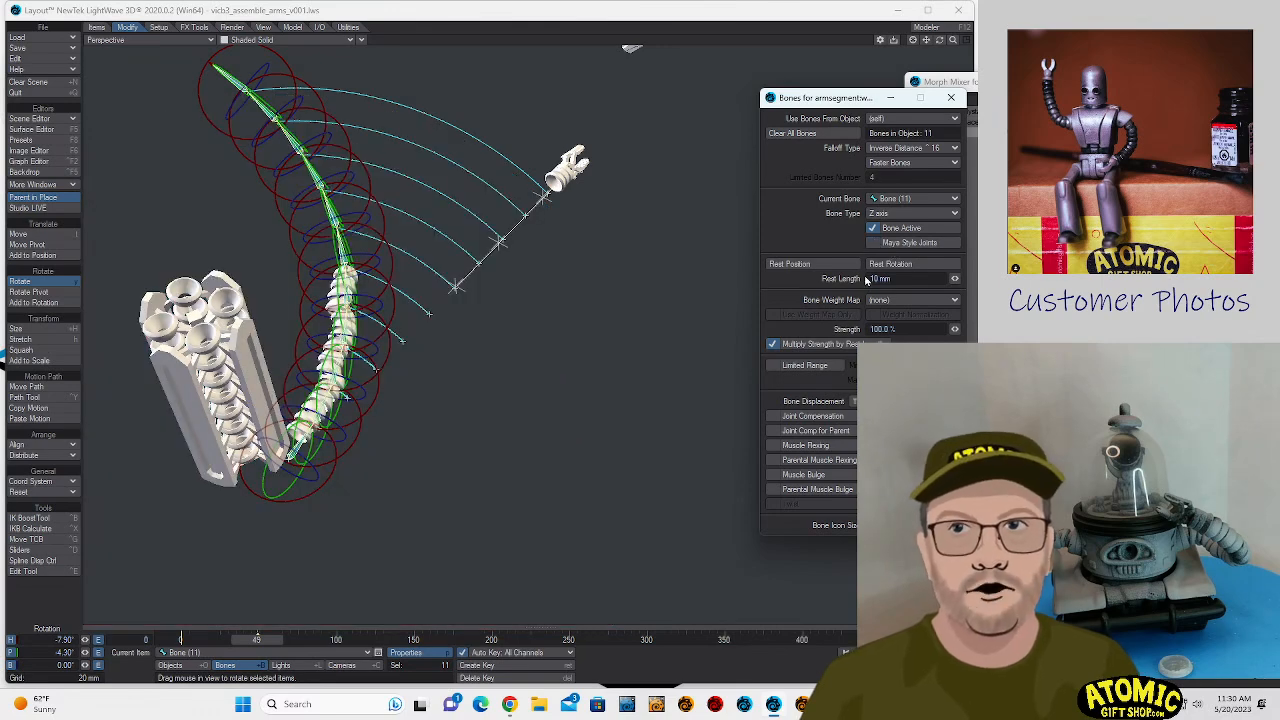
click(875, 279)
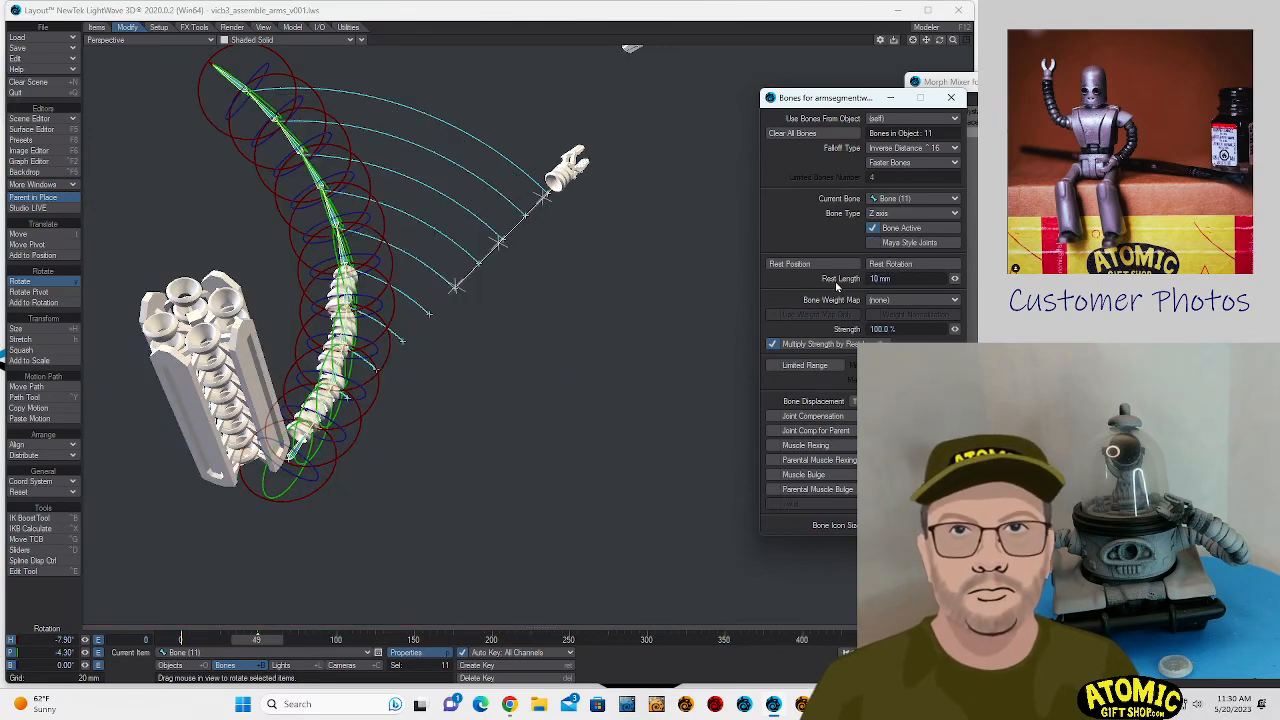
- Disable Multiply Strength by Rest Length for the selected bones, and test Limited Range on and off
click(831, 346)
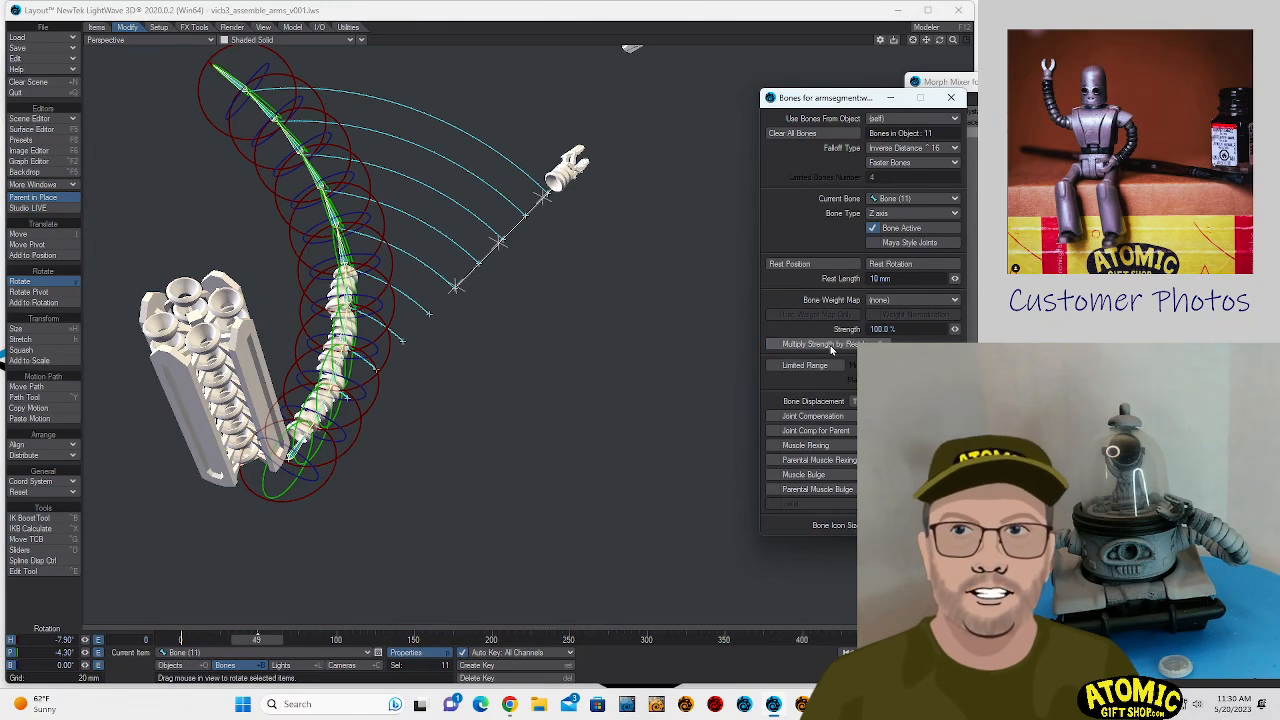
click(814, 369)
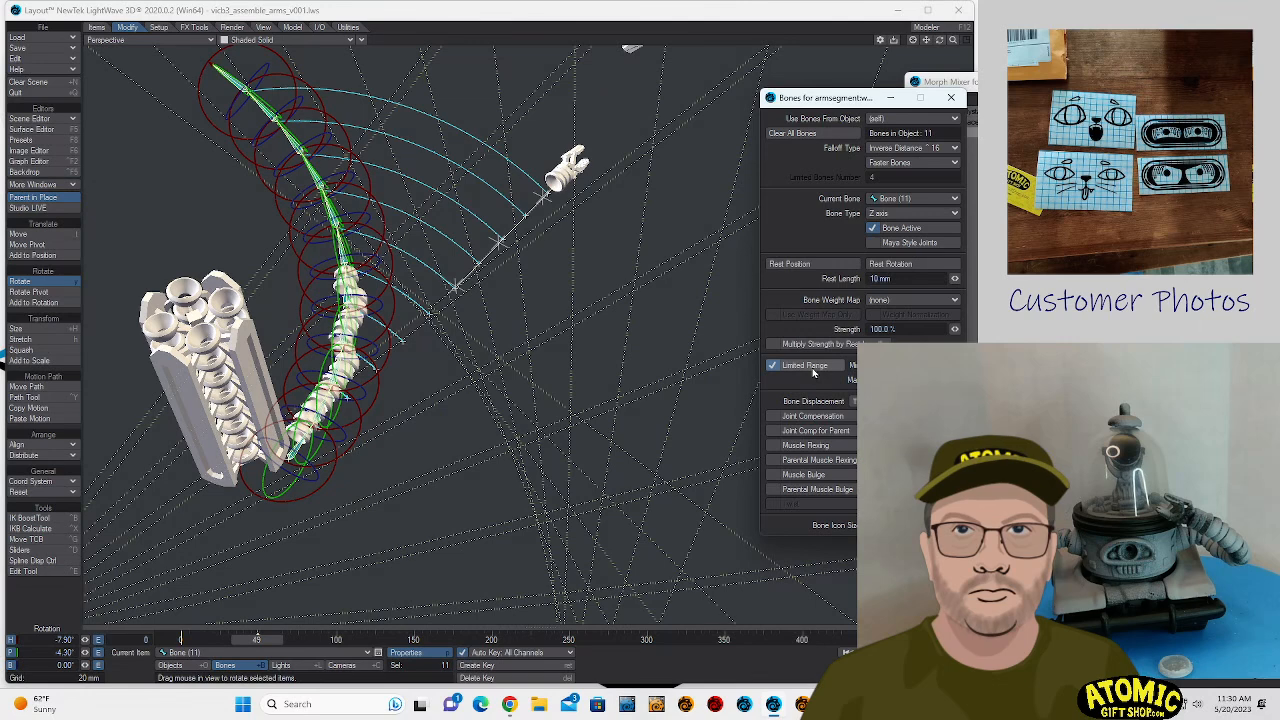
click(813, 369)
- Enable Joint Compensation, Joint Comp for Parent and Muscle Flexing on the selected bones
click(814, 418)
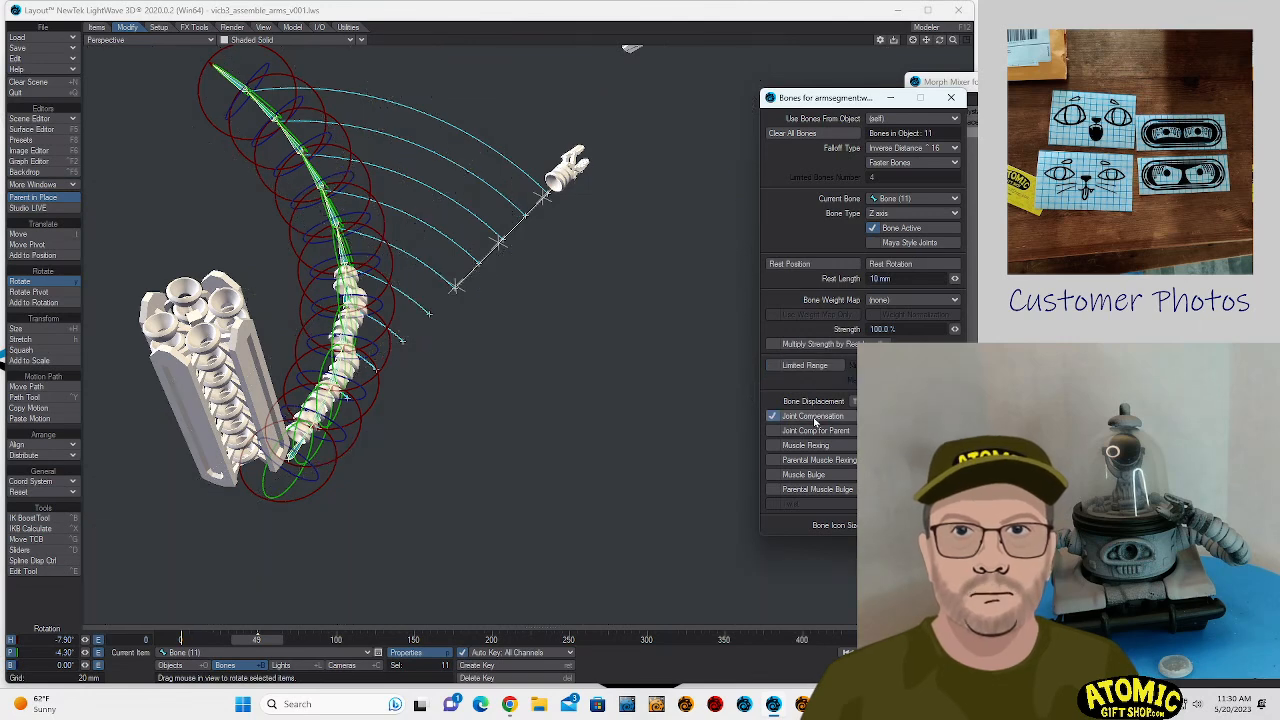
click(814, 418)
click(814, 418)
click(819, 432)
click(820, 448)
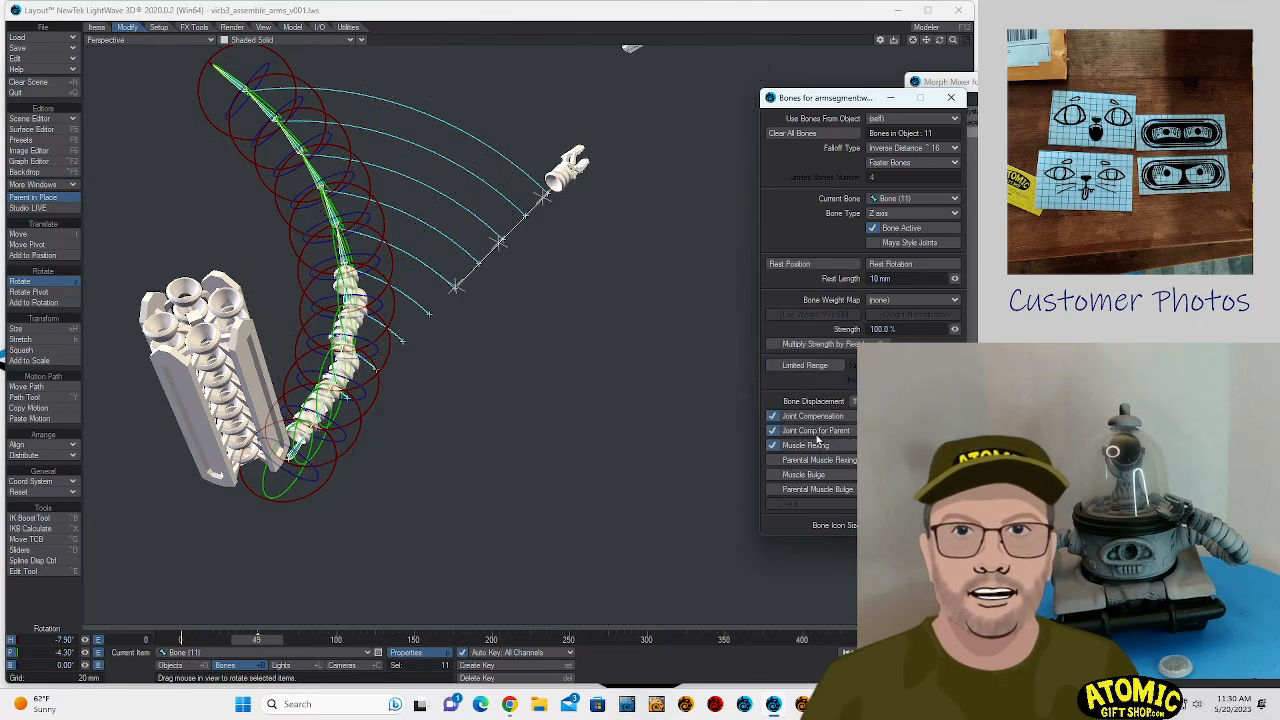
- Disable Joint Compensation, Joint Comp for Parent and Muscle Flexing on the selected armsegment.wire bones
click(821, 418)
click(822, 433)
click(824, 446)
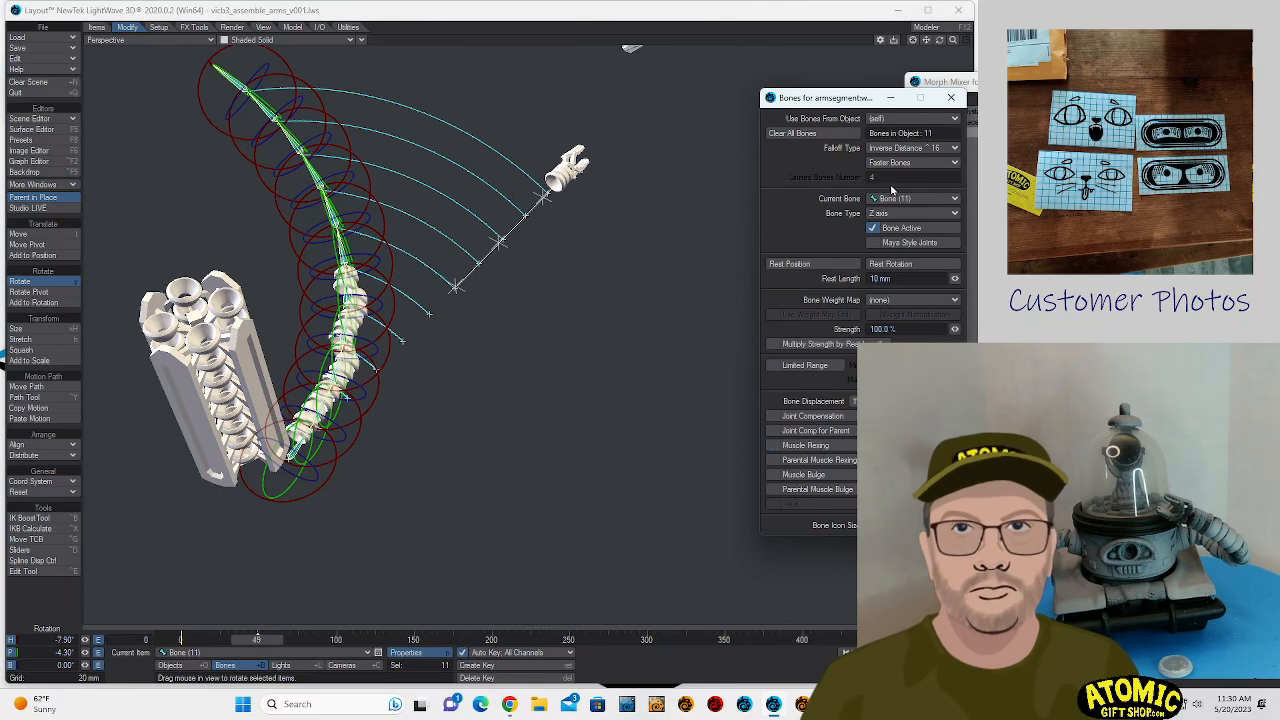
- Set the bone falloff to Inverse Distance ^ 32, and compare Faster Bones with Full Bones (Morphed Positions), keeping the latter
click(912, 162)
click(911, 158)
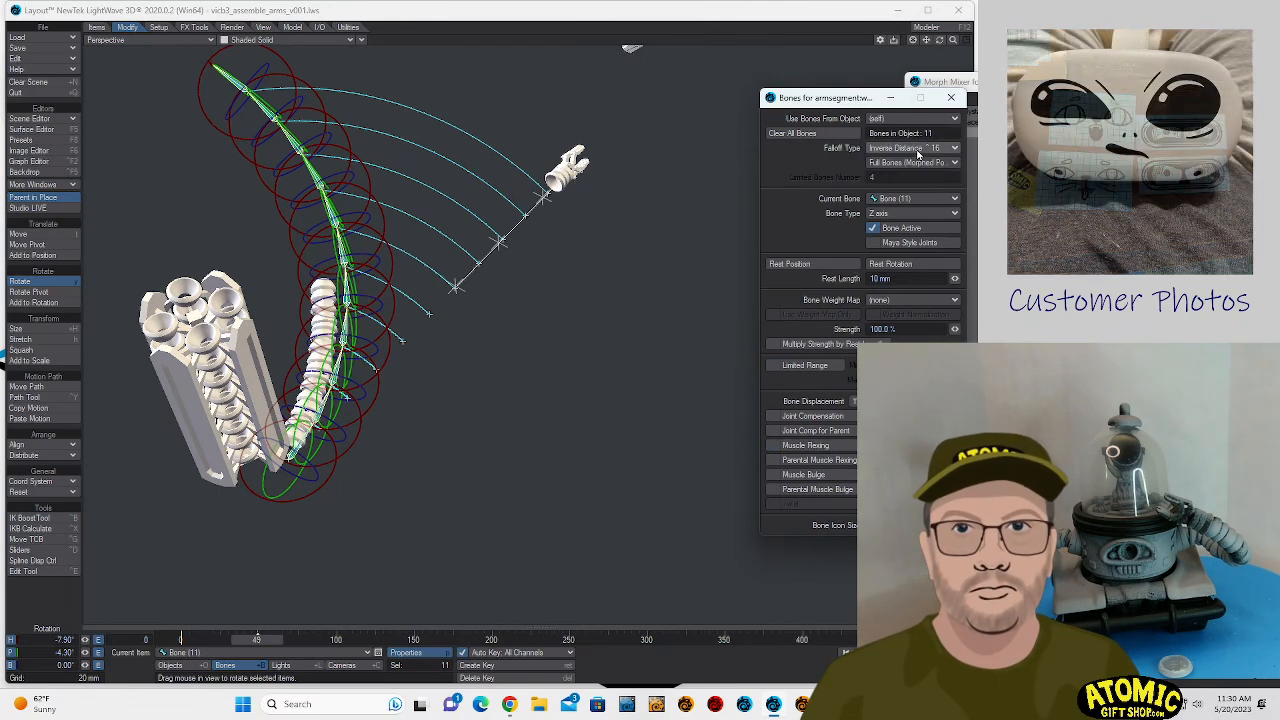
click(920, 152)
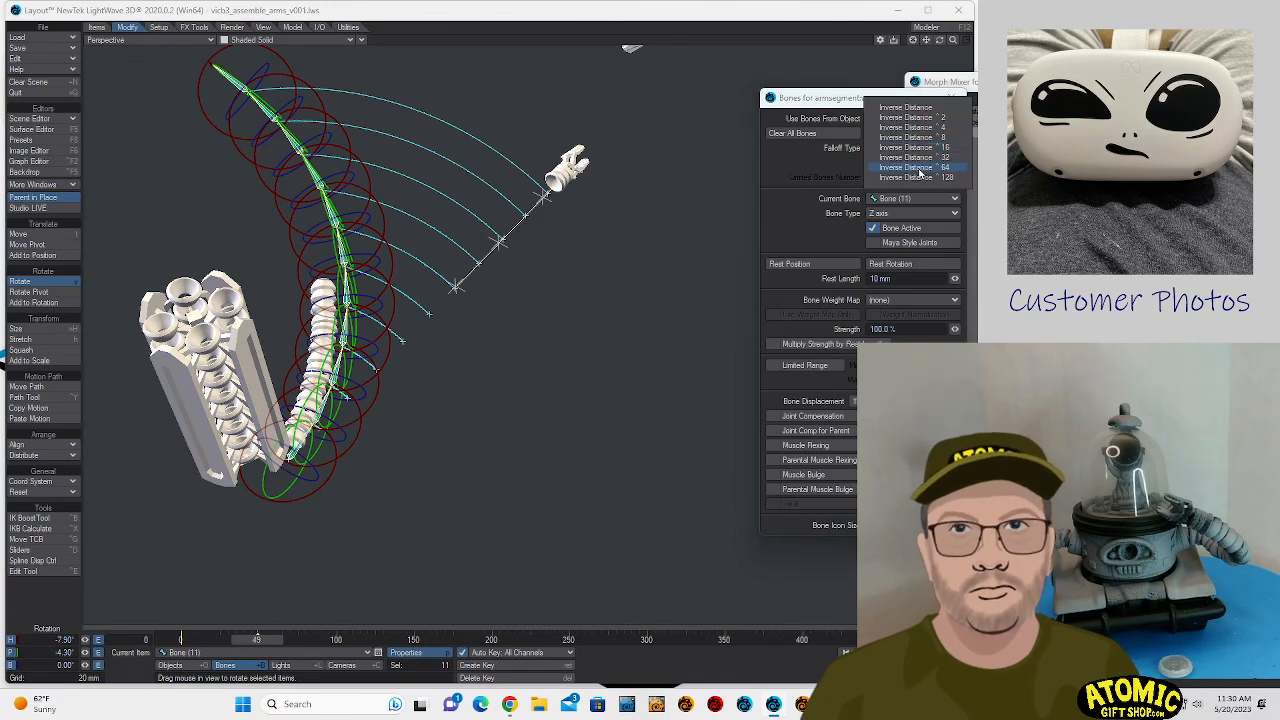
click(919, 170)
click(918, 165)
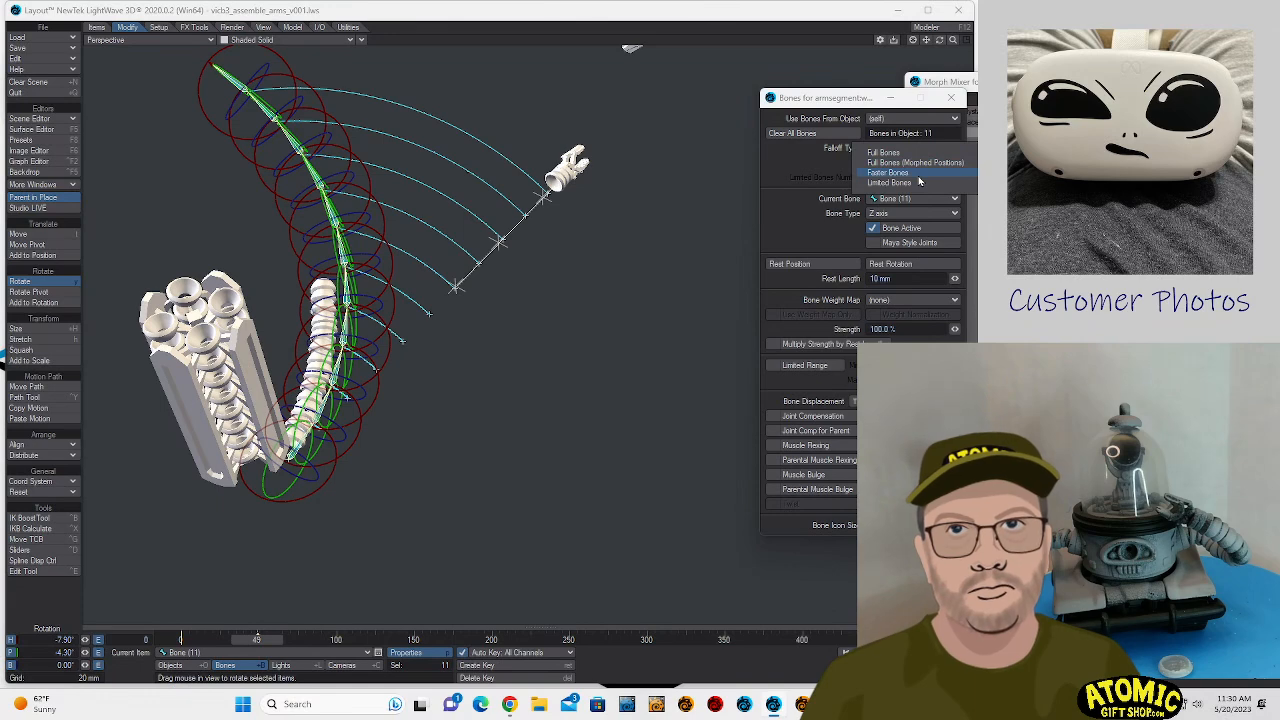
click(918, 173)
click(918, 163)
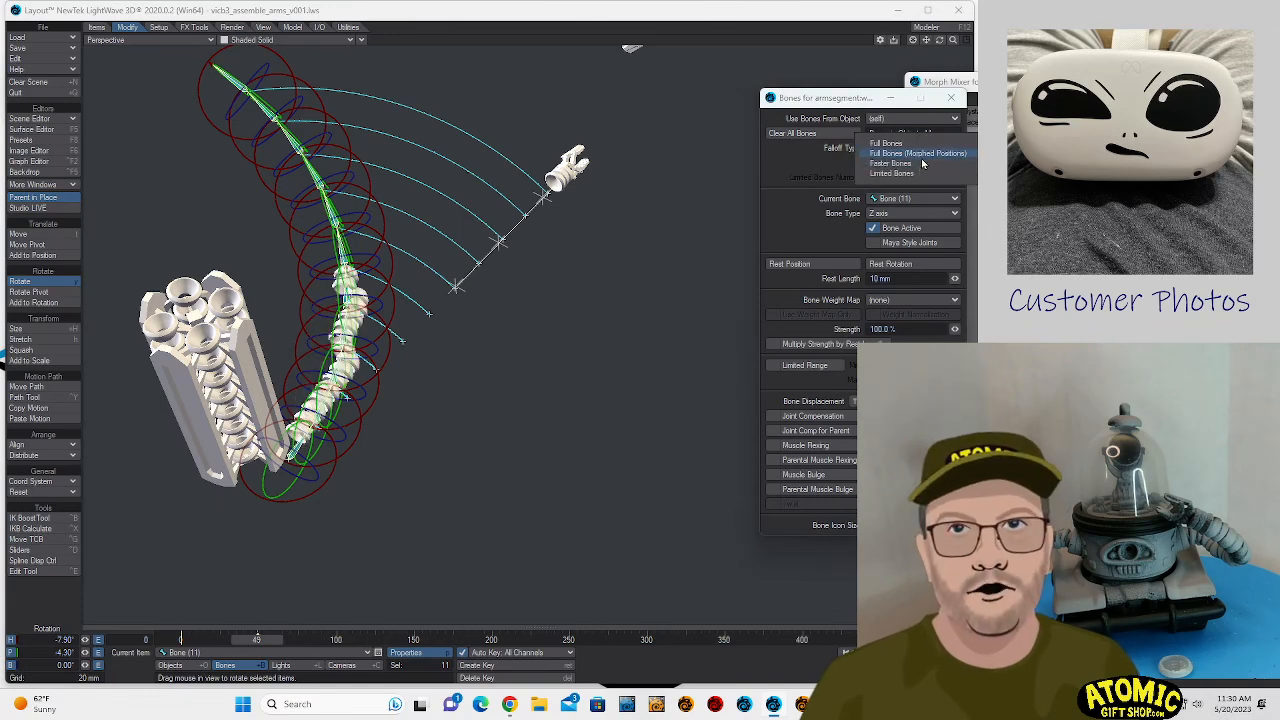
click(920, 155)
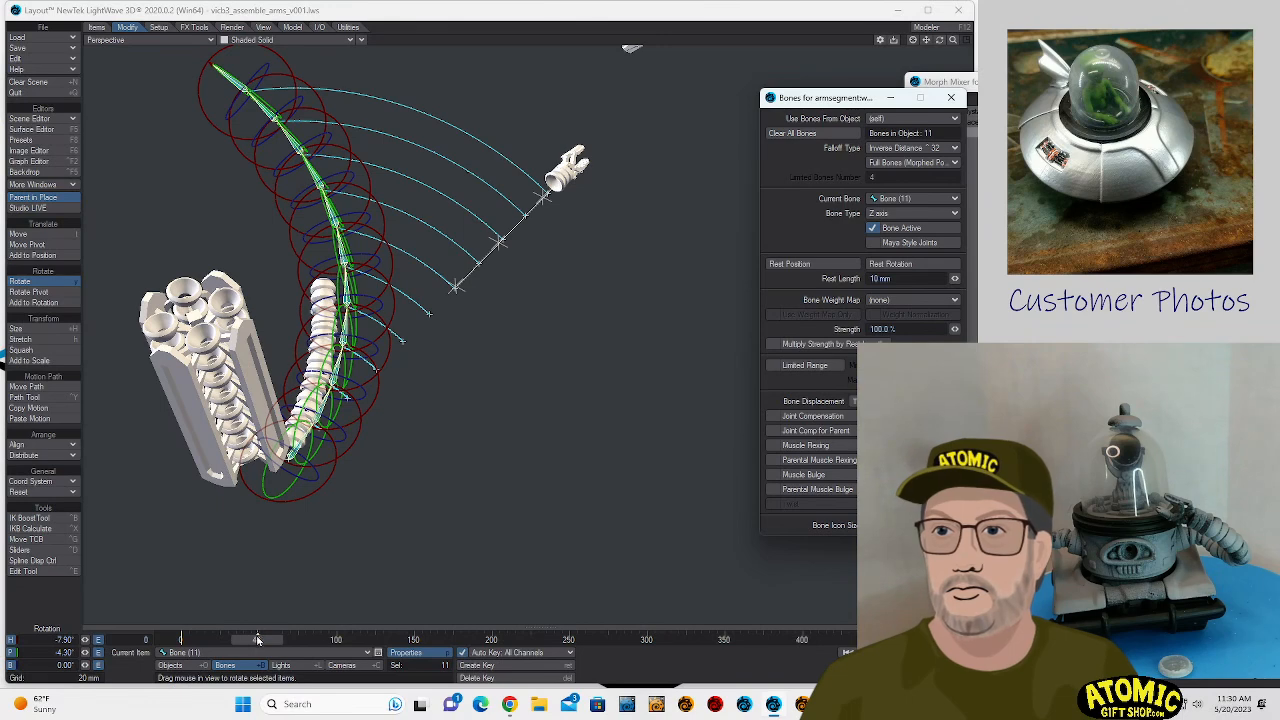
- Select the armsegment.polystack object and move it along the bone chain to about X -6.1, Y 4.4, Z 14 mm
mouse_move(258, 639)
mouse_down()
mouse_move(240, 639)
mouse_move(258, 639)
mouse_up()
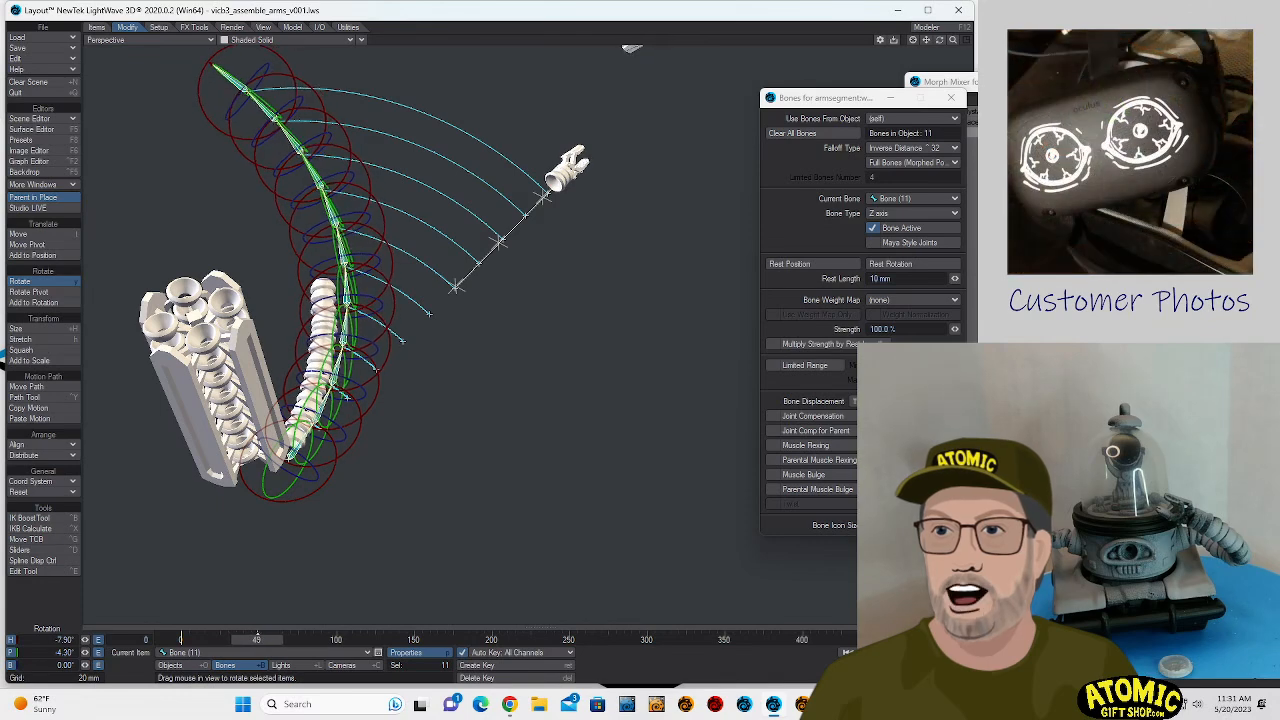
click(170, 665)
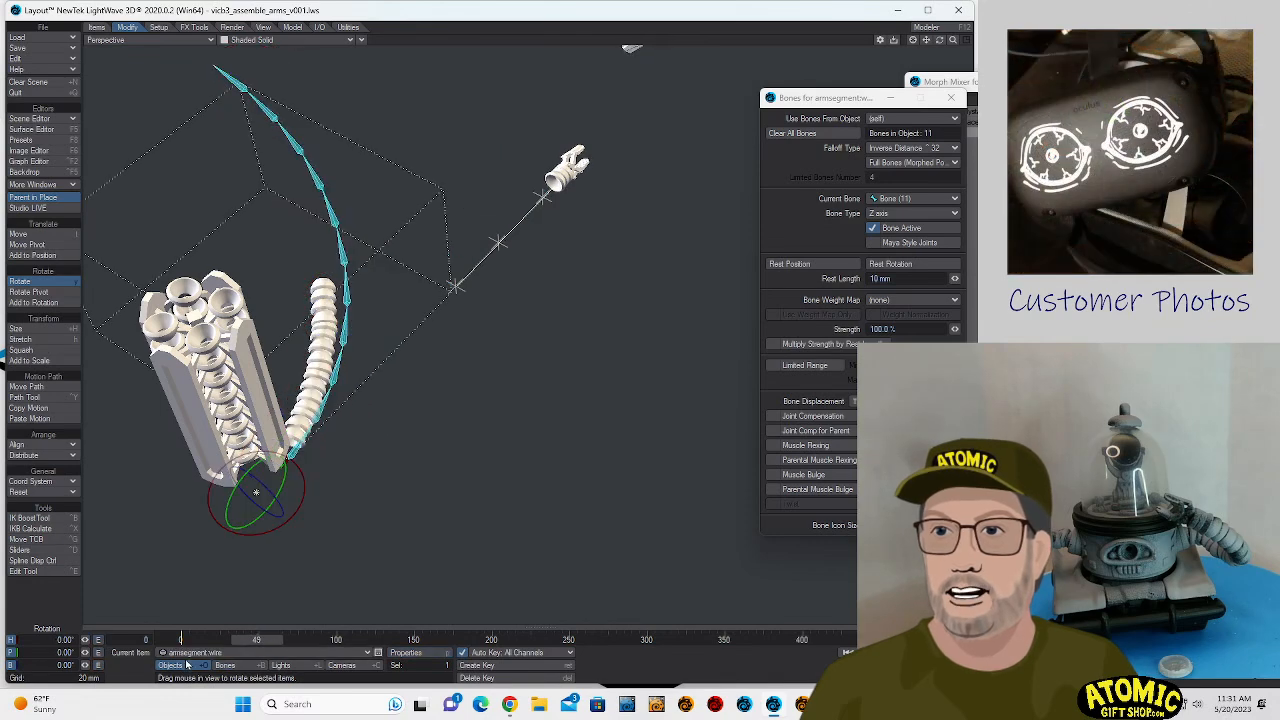
click(192, 652)
click(195, 642)
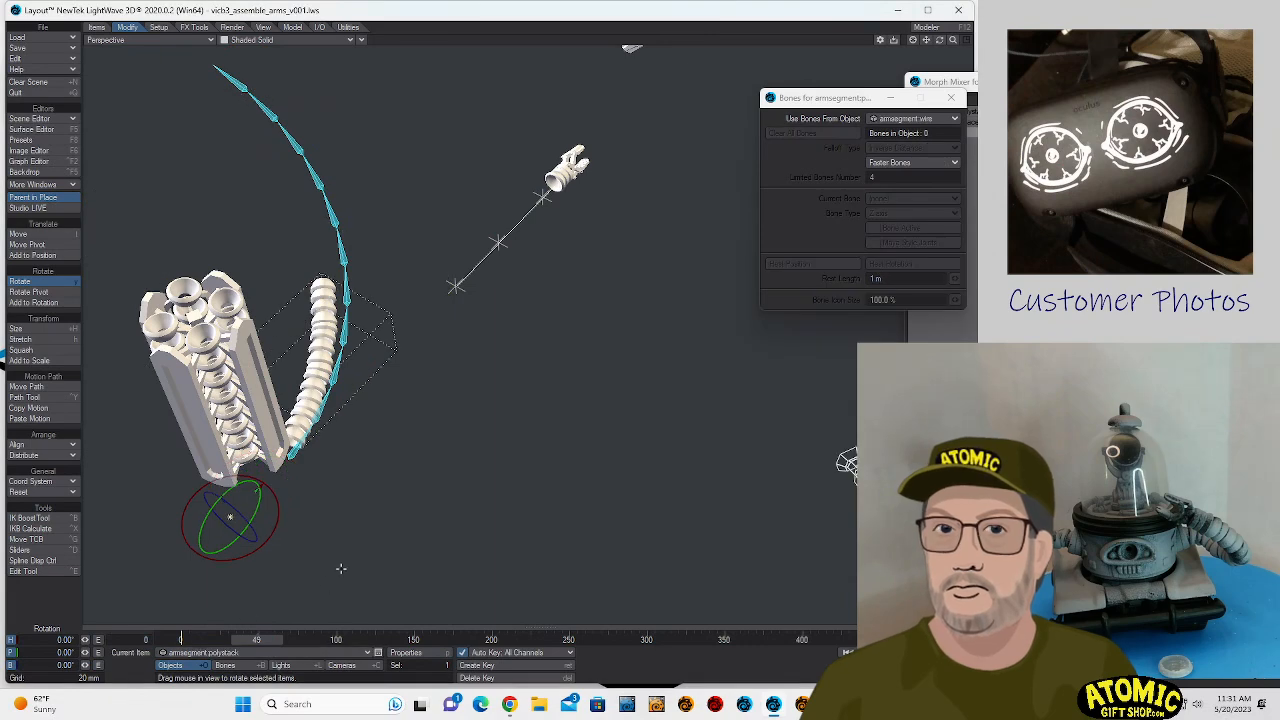
key(t)
drag(346, 560, 424, 519)
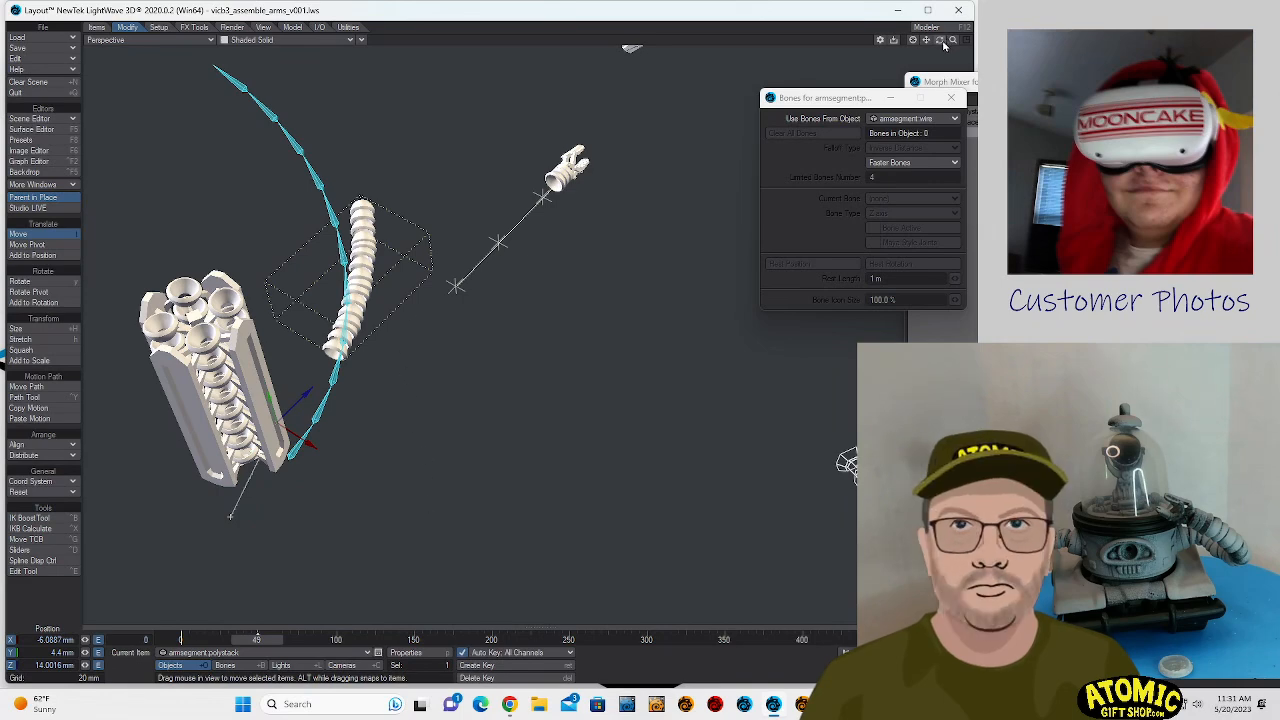
drag(942, 42, 938, 43)
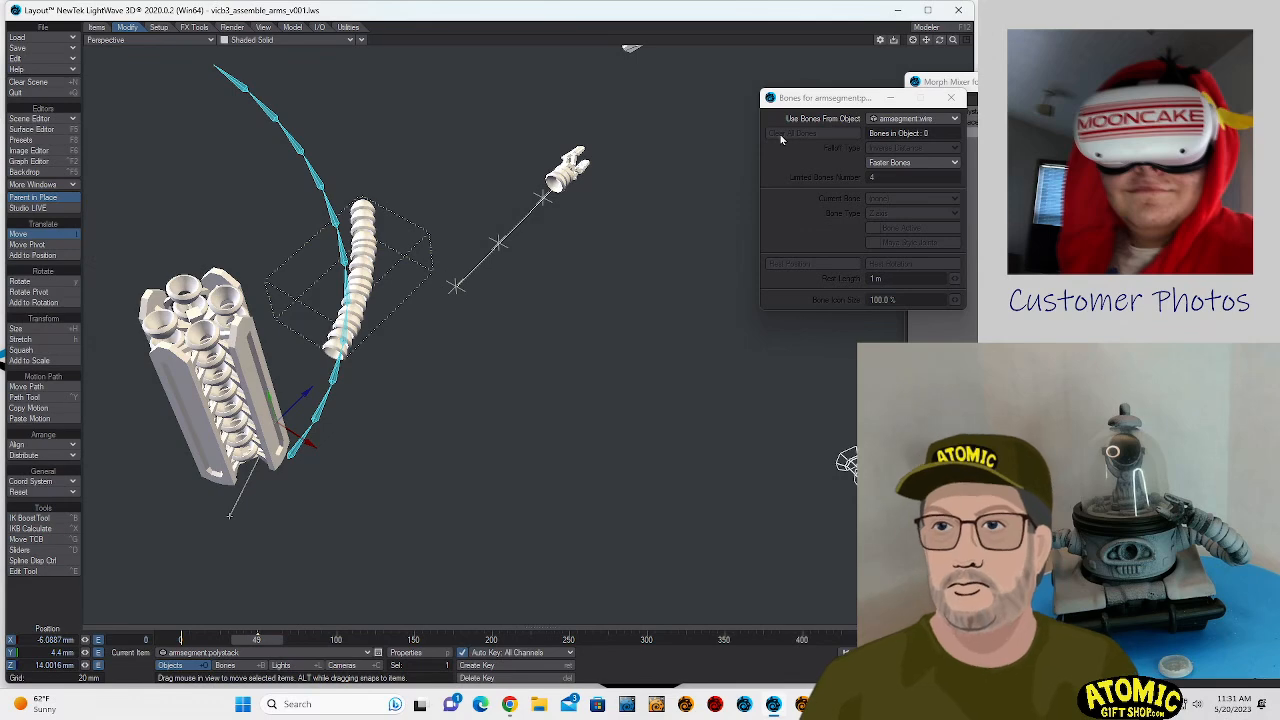
- Change the viewport layout to Quad and close the preferences
key(d)
click(620, 100)
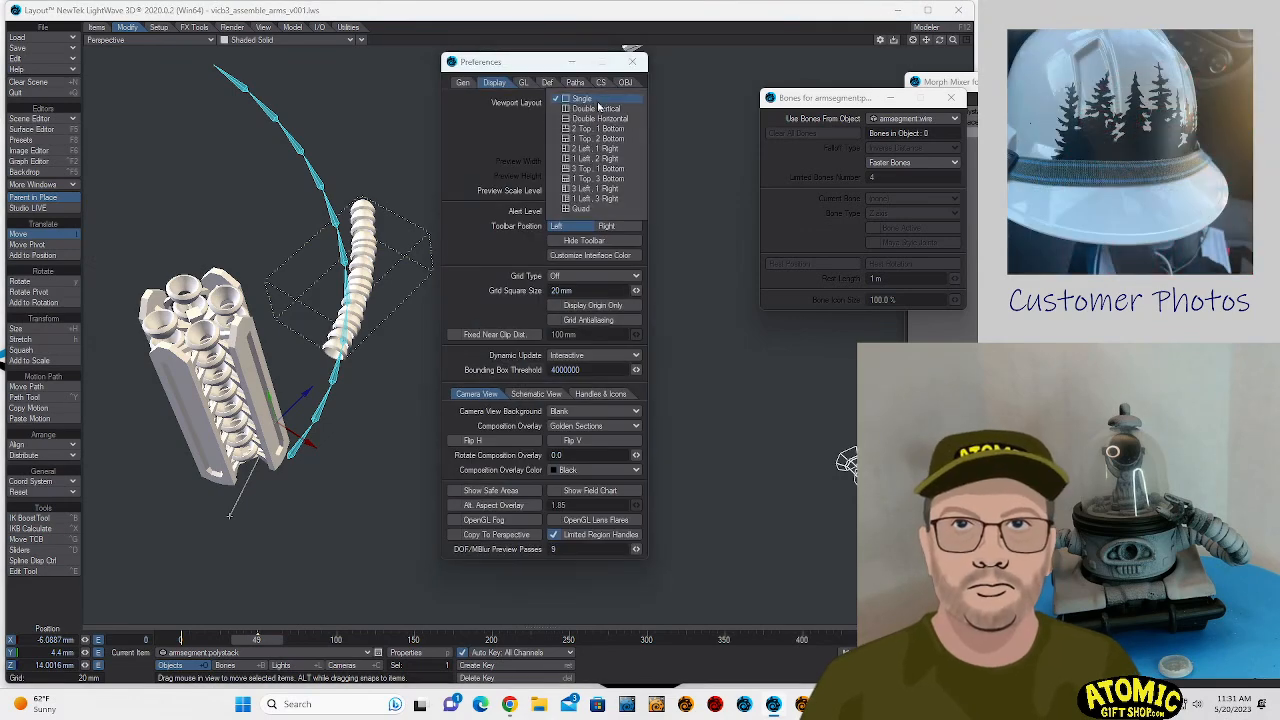
click(601, 211)
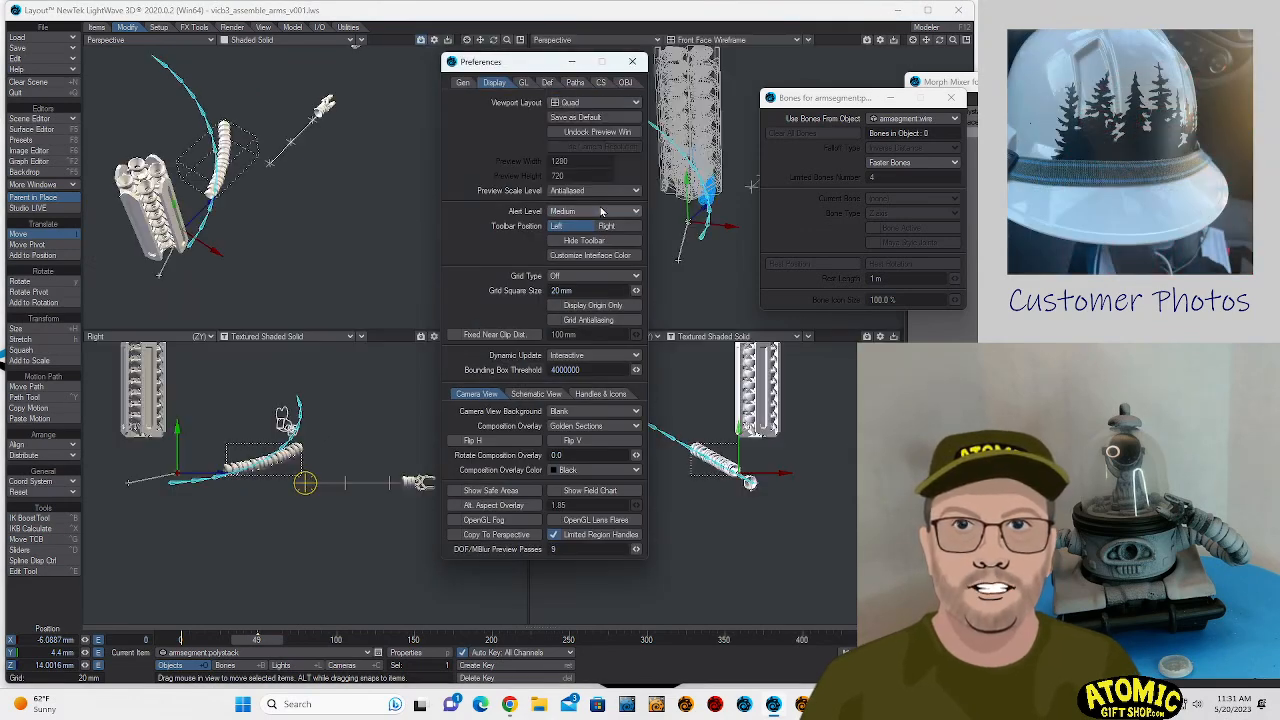
click(634, 61)
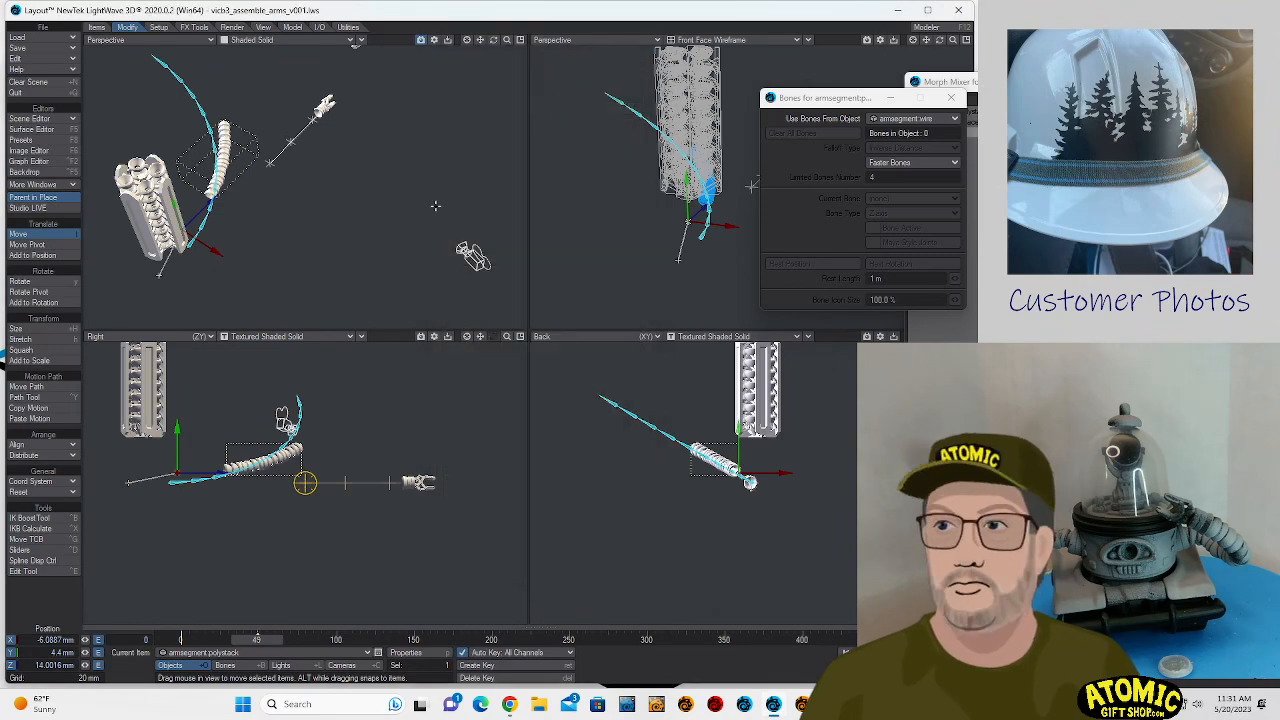
- Align armsegment.polystack with the bone chain at about -0.4° heading, -11.3° pitch and X -4.9, Y -3.3, Z 13.2 mm
key(y)
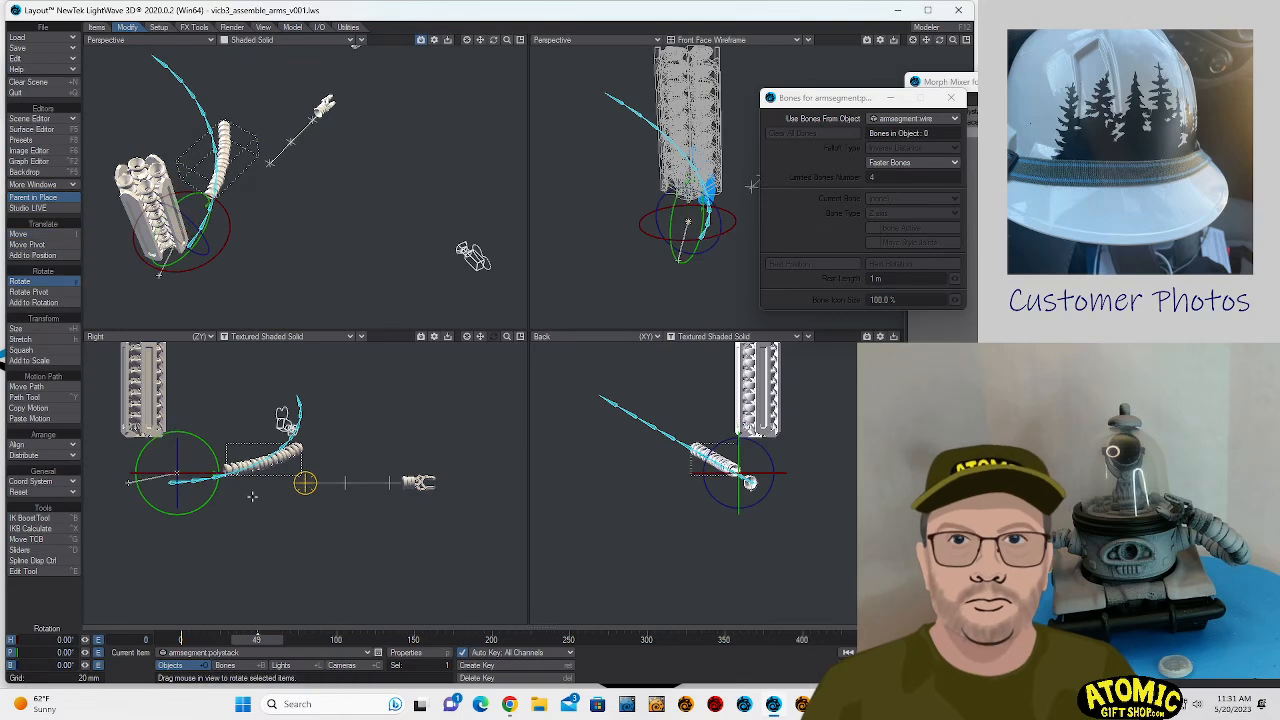
drag(217, 472, 213, 463)
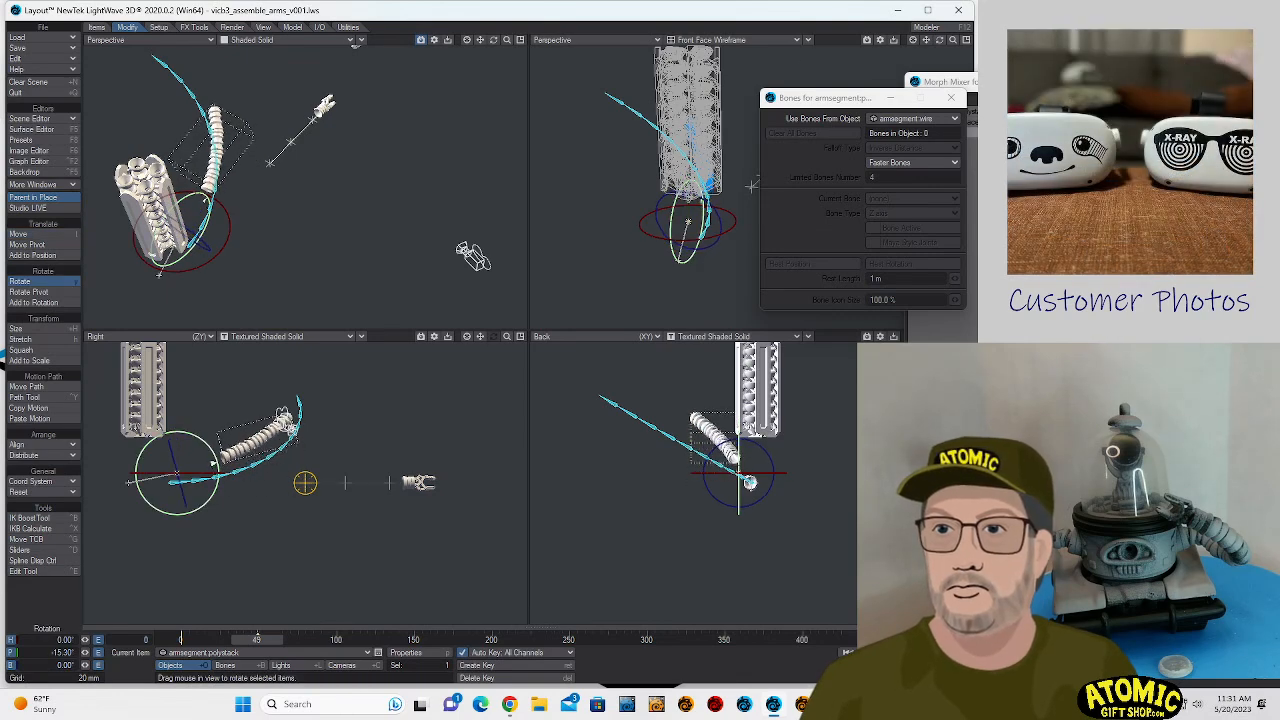
key(t)
drag(283, 523, 283, 541)
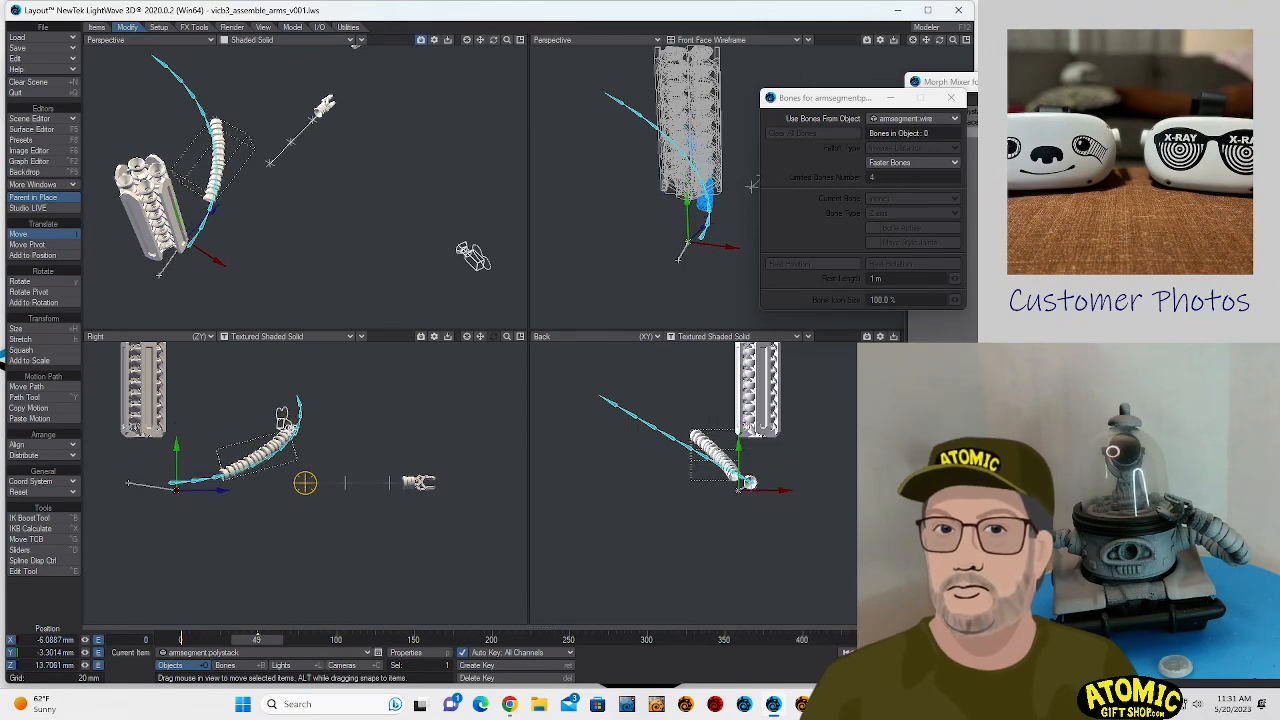
key(y)
drag(217, 477, 218, 483)
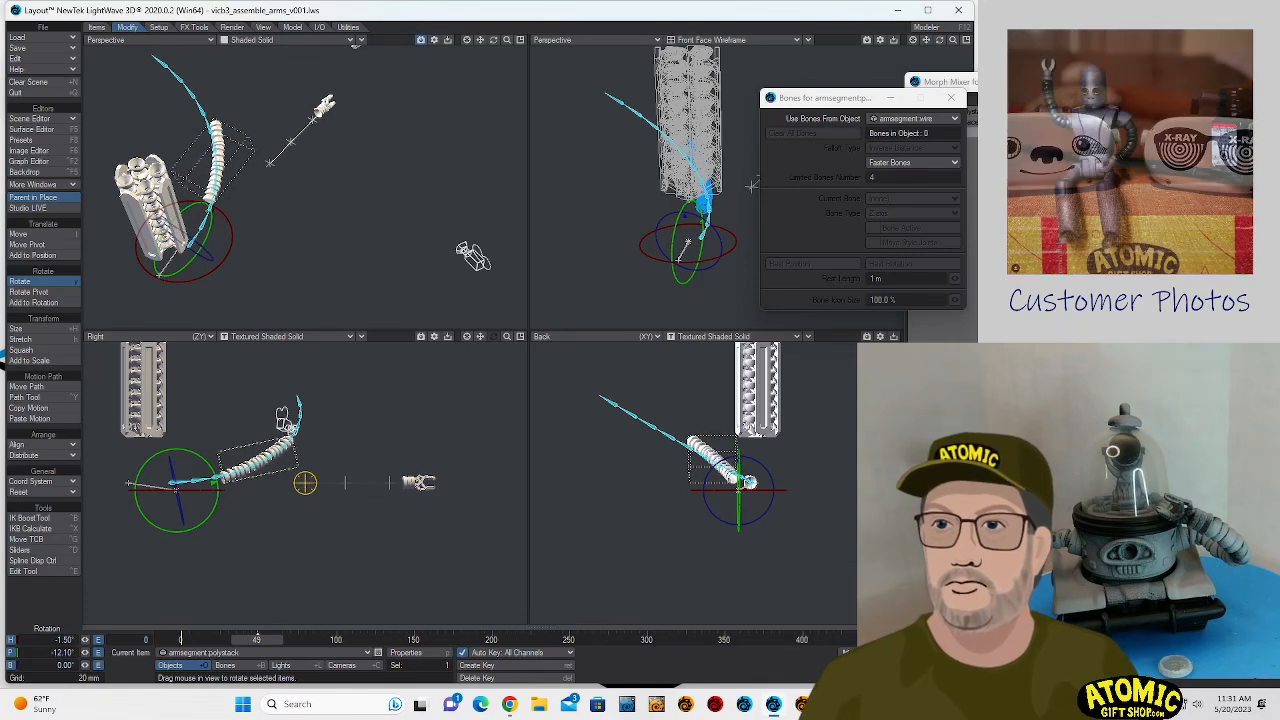
drag(268, 176, 263, 186)
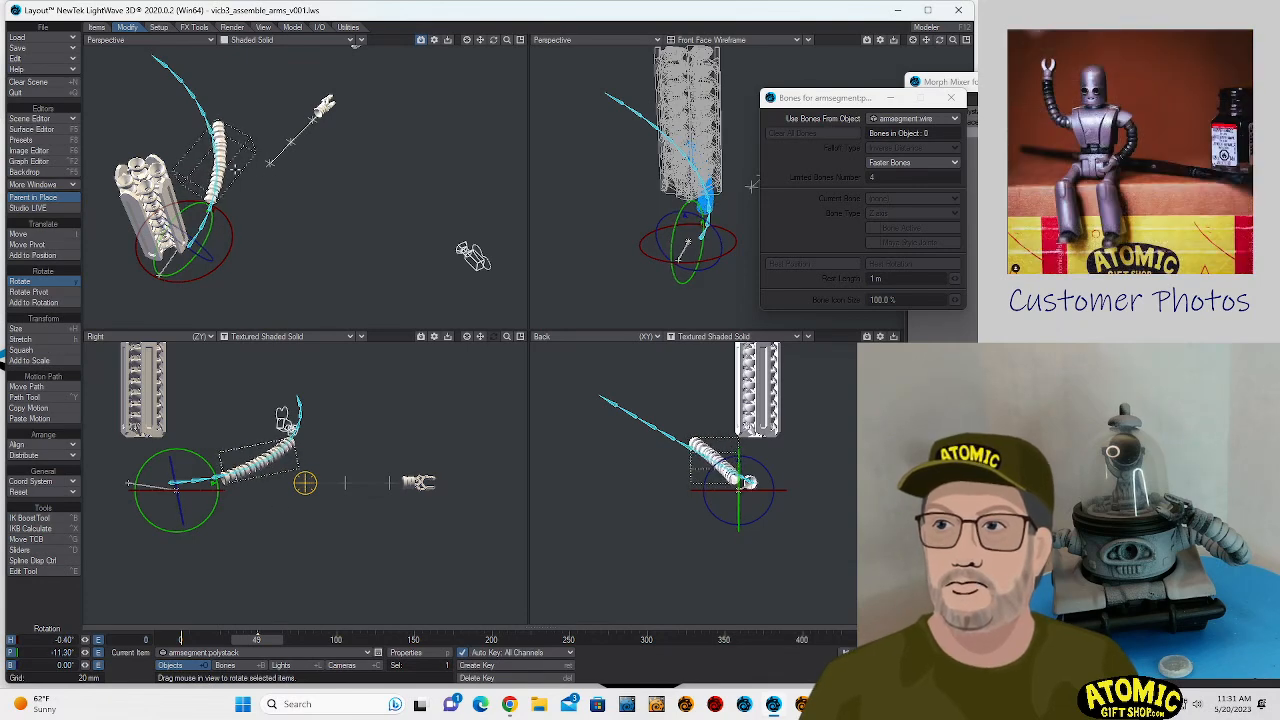
key(t)
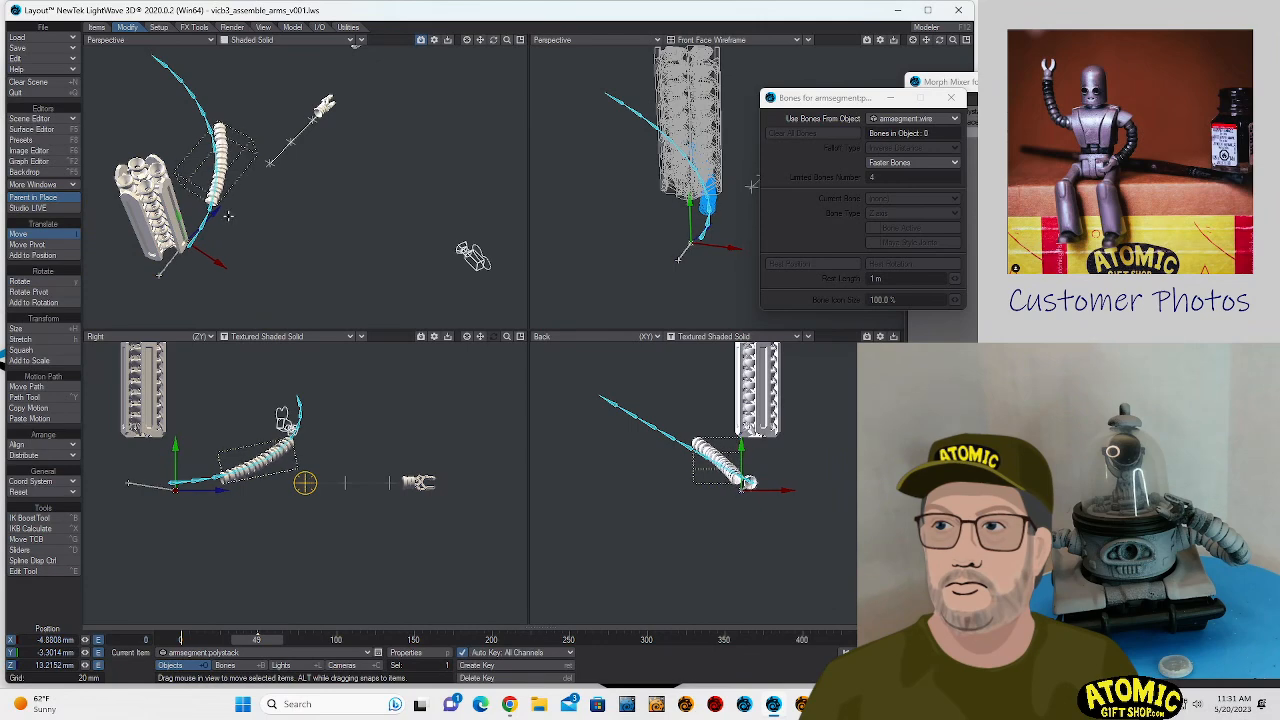
key(y)
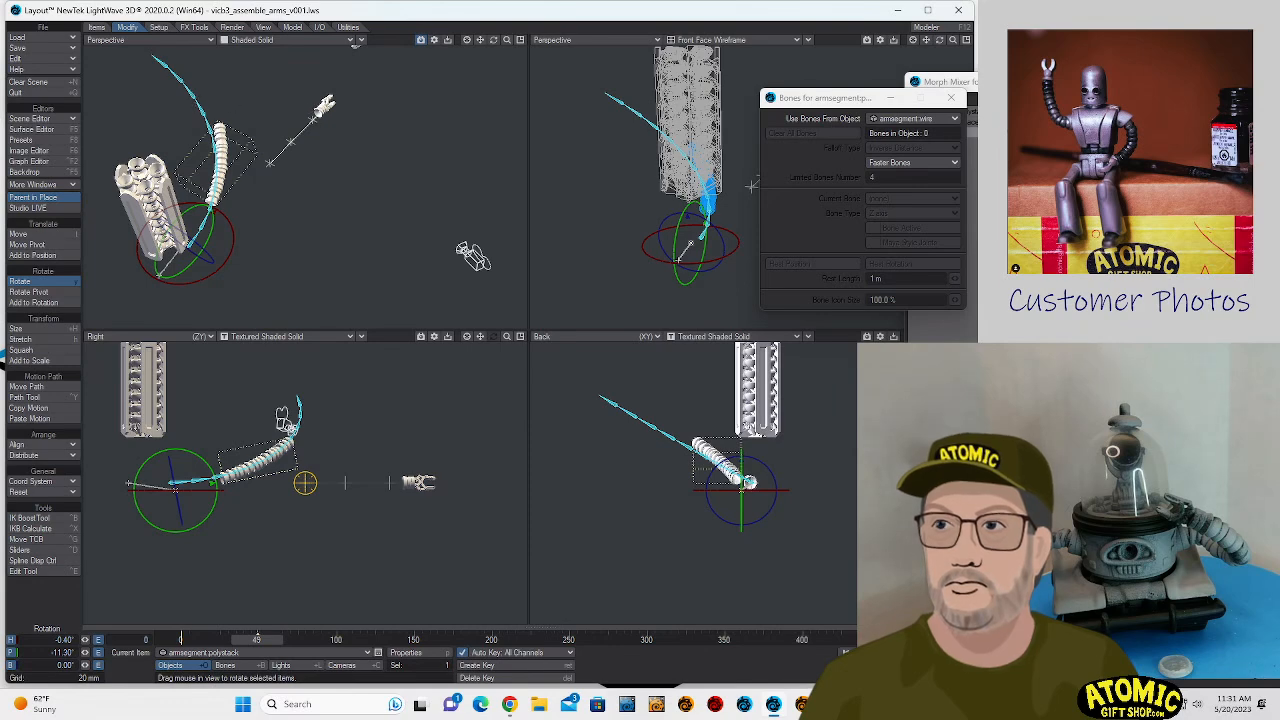
- Select bones 4 through 11 of armsegment.wire and rotate them together to about -2.7° heading and -5.5° pitch
key(Down)
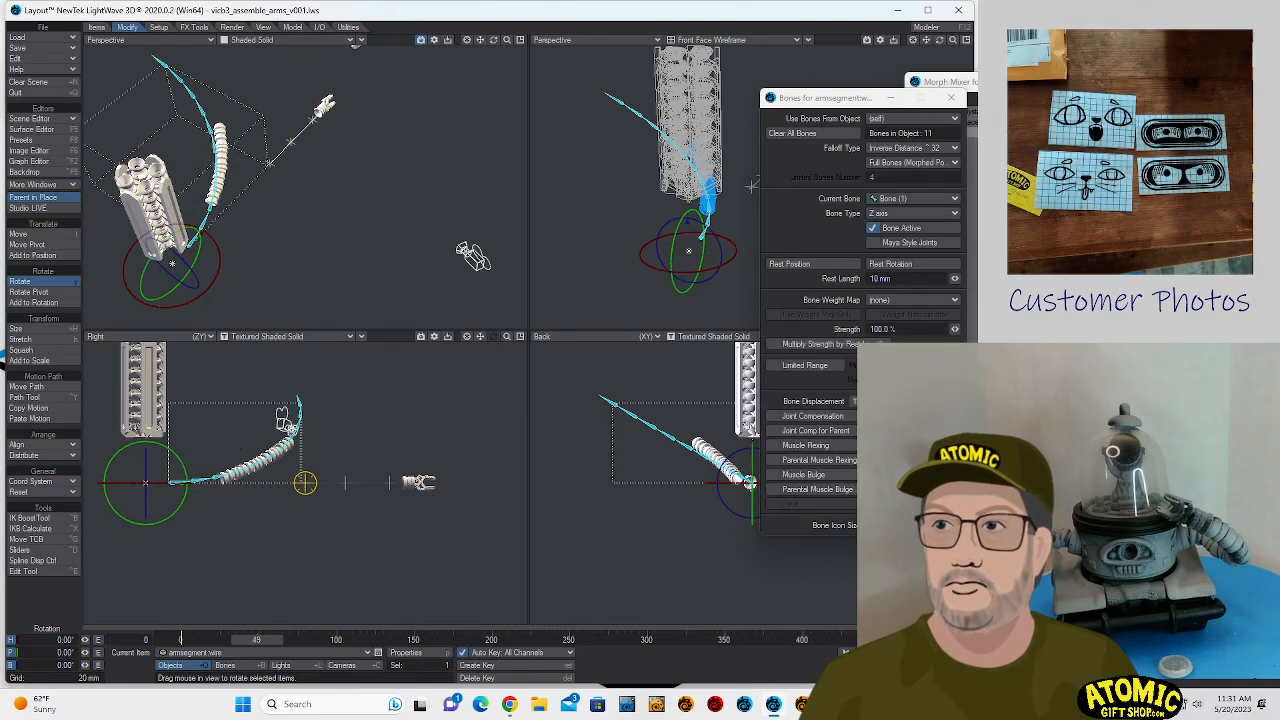
key(shift+b)
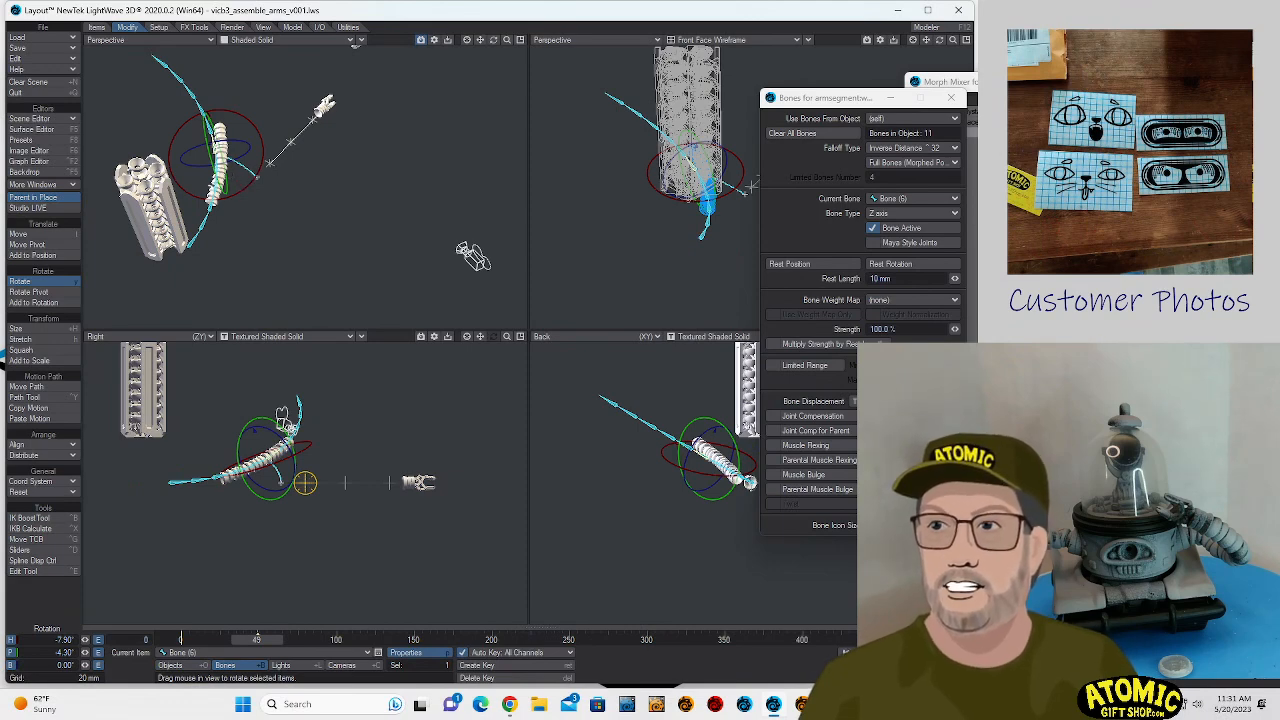
click(216, 188)
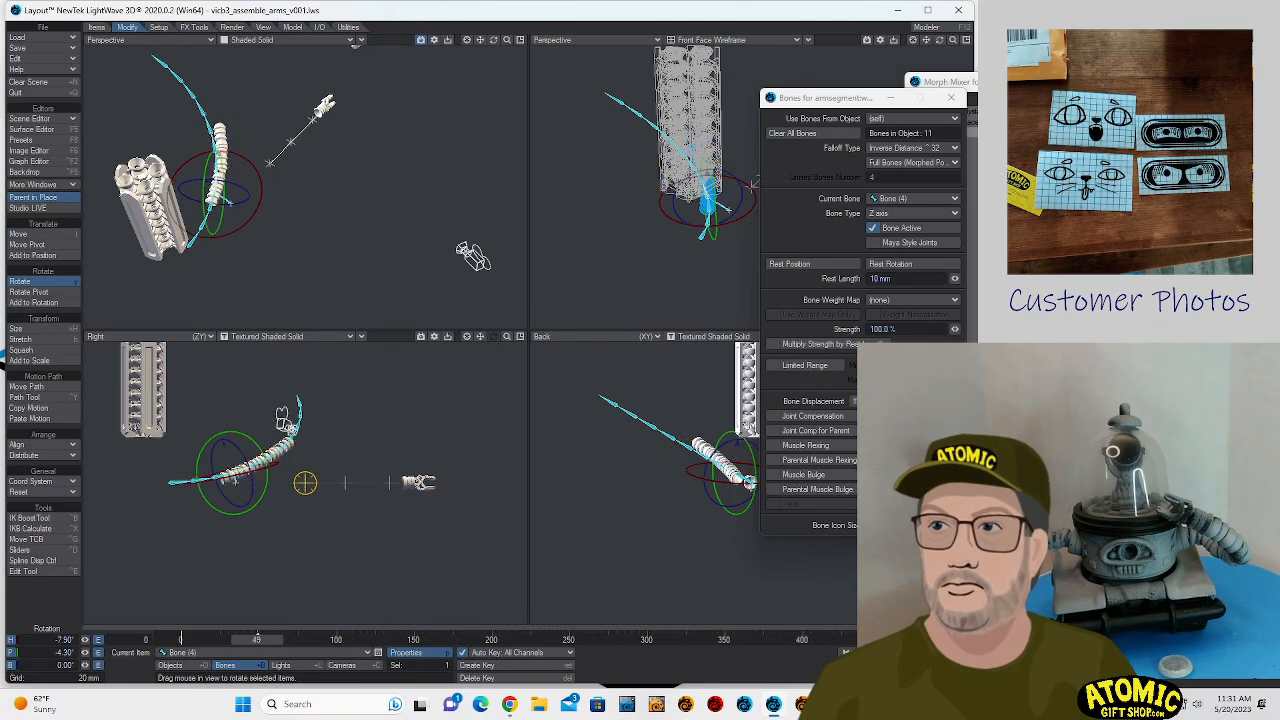
double_click(216, 188)
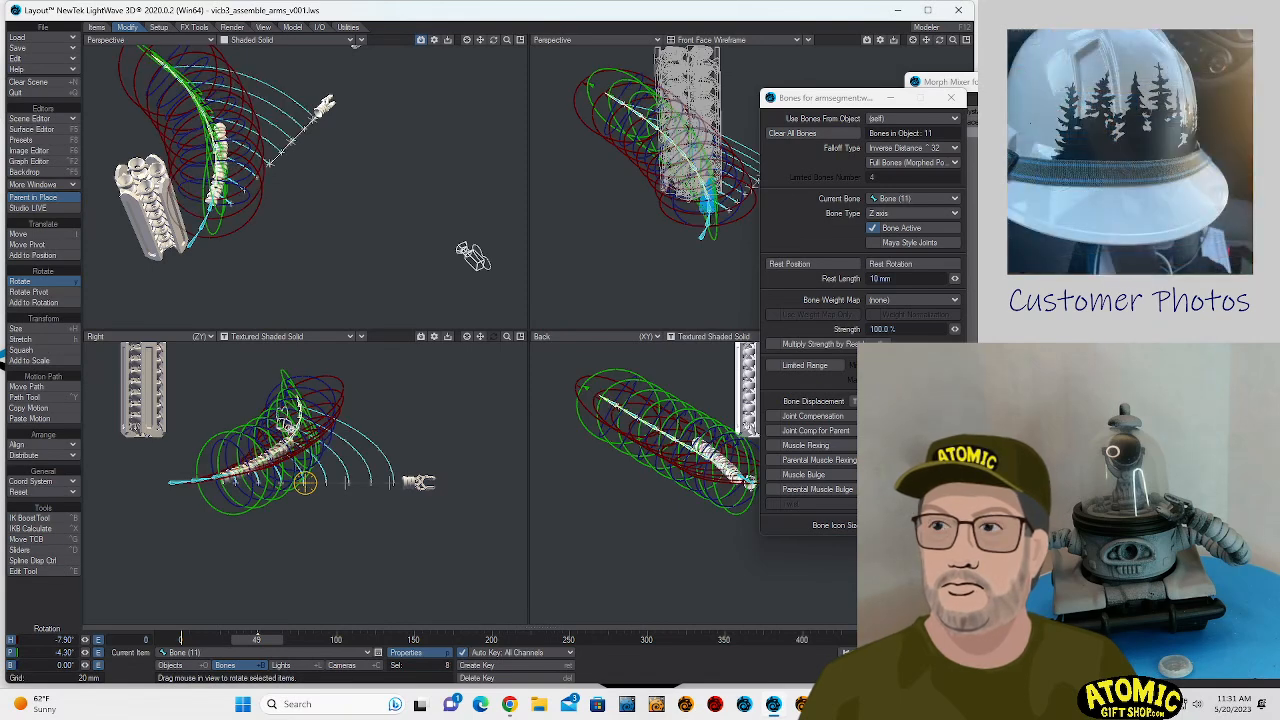
mouse_move(263, 186)
mouse_down()
mouse_move(281, 153)
mouse_move(265, 187)
mouse_up()
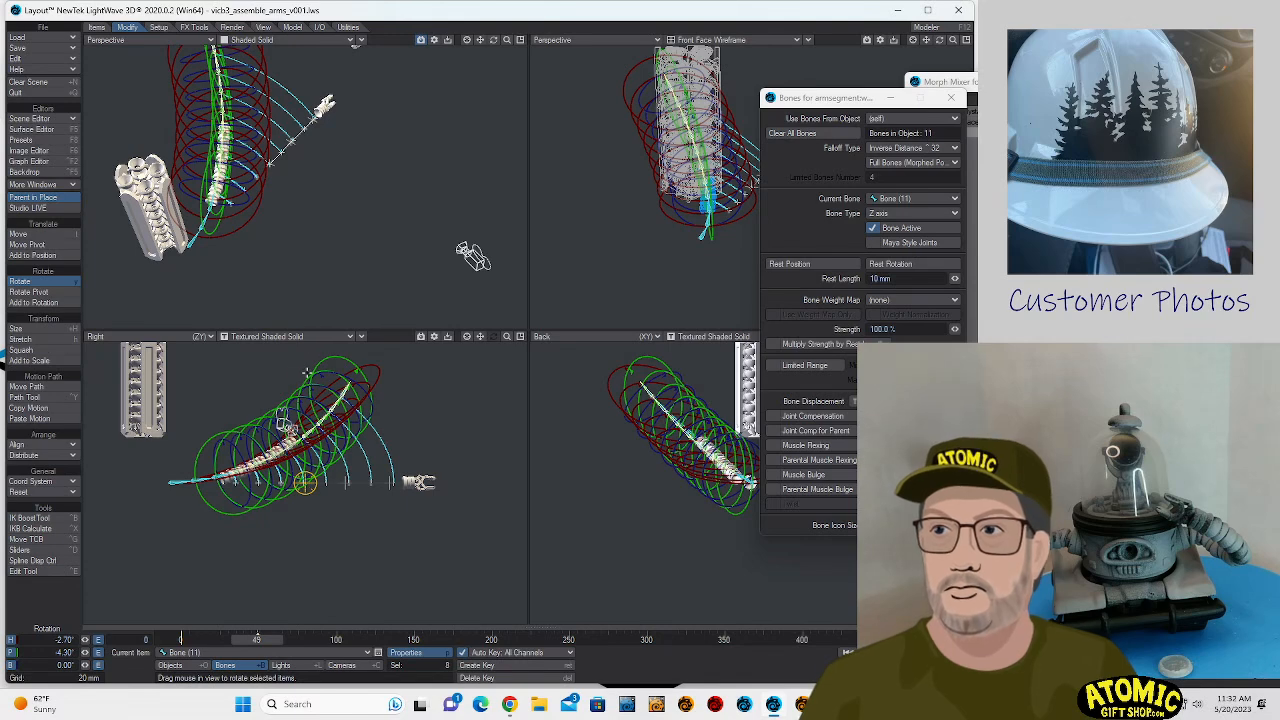
mouse_move(315, 362)
mouse_down()
mouse_move(340, 352)
mouse_move(315, 360)
mouse_up()
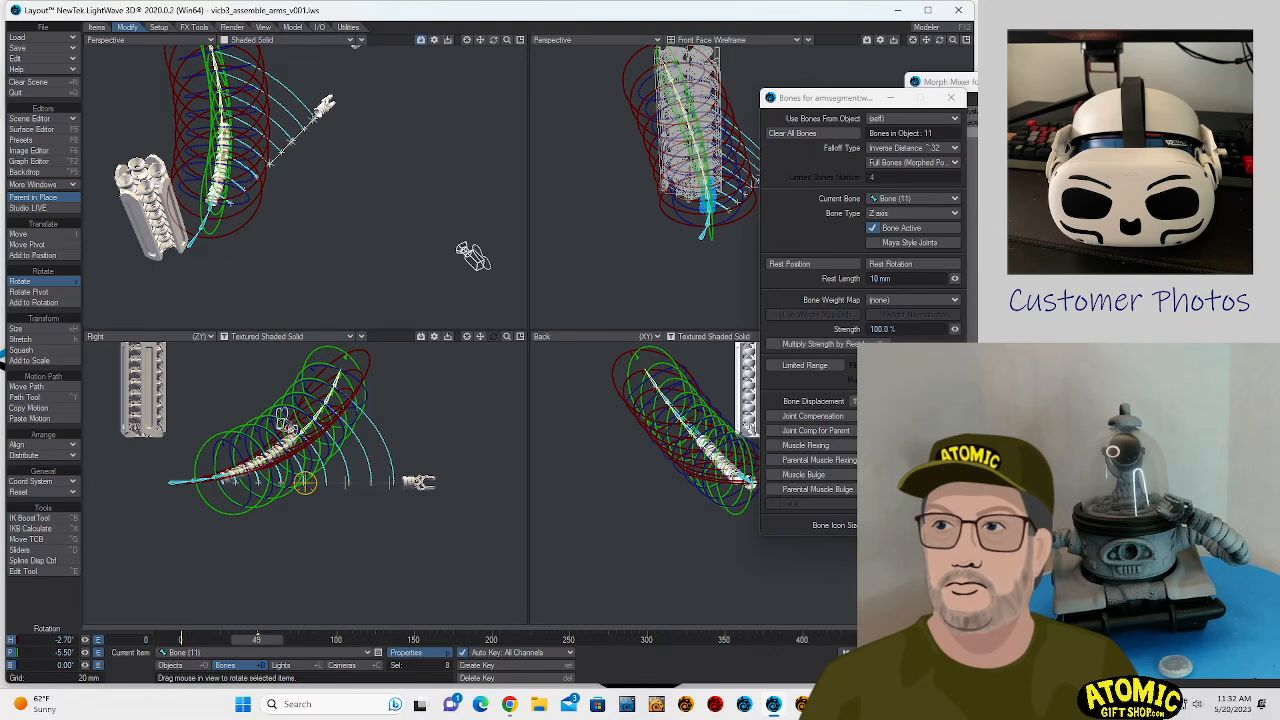
- Place hand (2) at the segment stack's end, about X -27.6, Y 19.9, Z 72.7 mm, rotated about -25.5° heading and -49.5° pitch
click(419, 483)
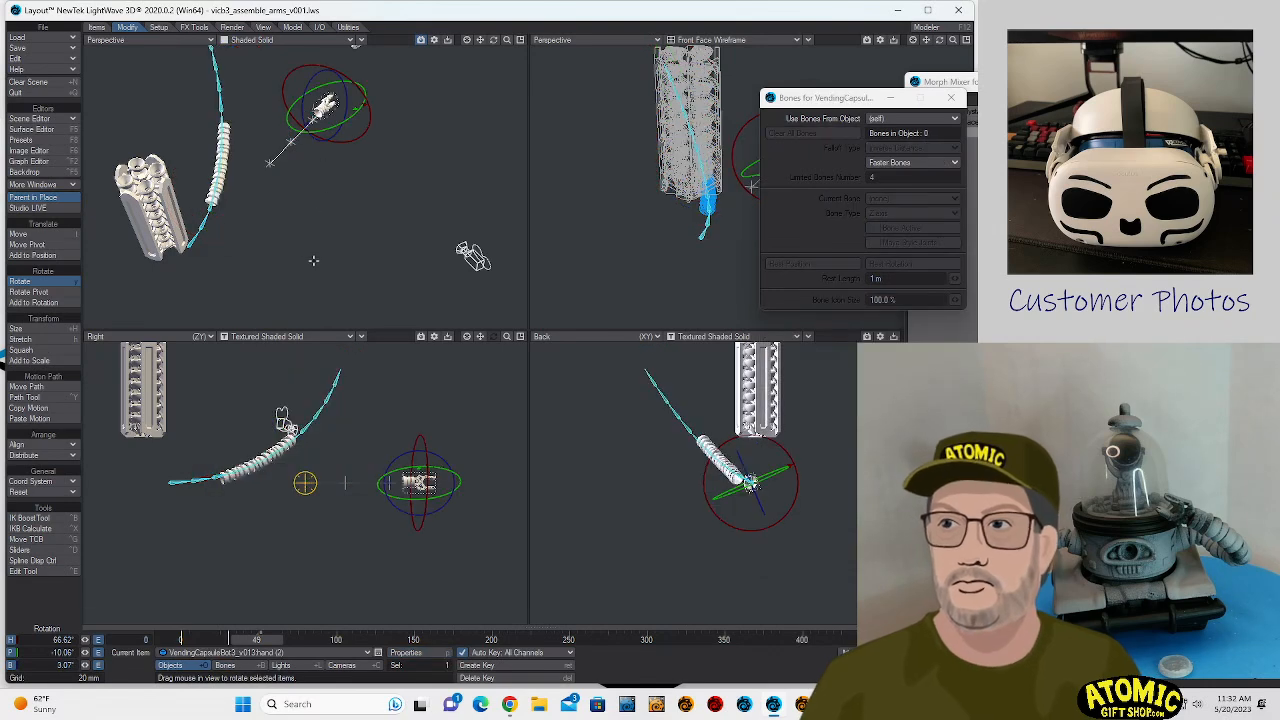
key(t)
drag(448, 488, 448, 457)
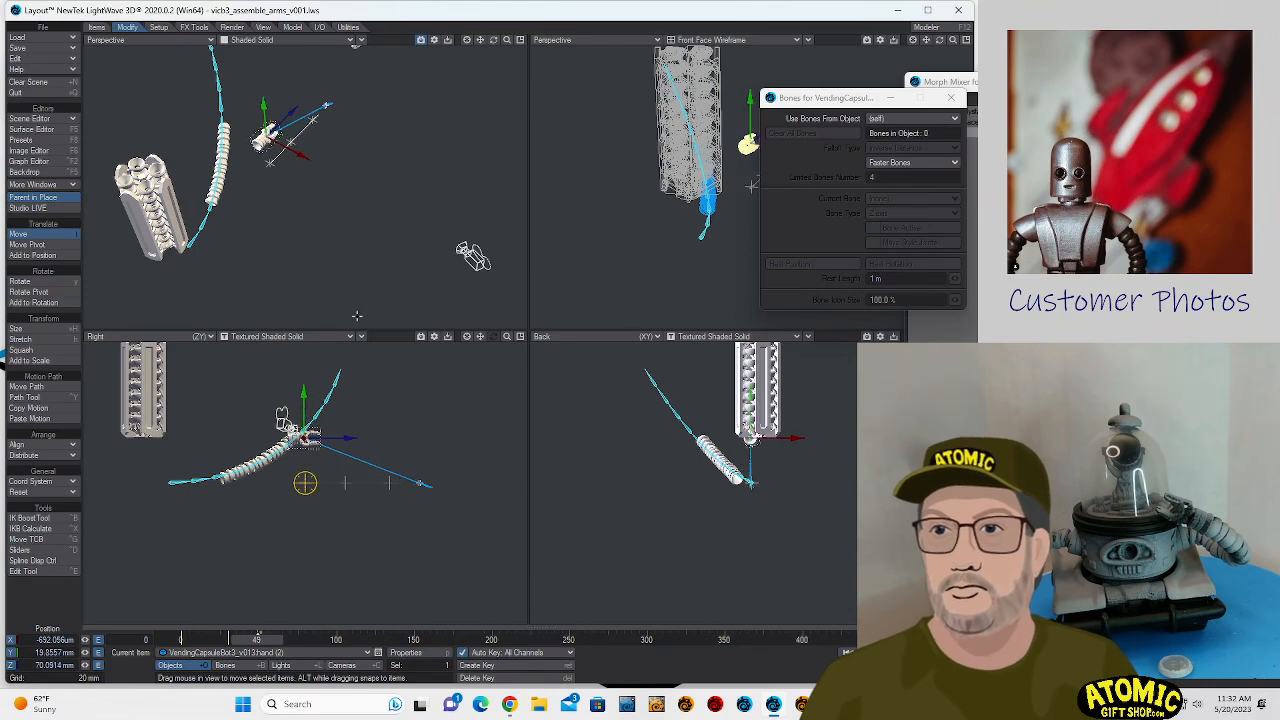
key(y)
drag(346, 174, 238, 122)
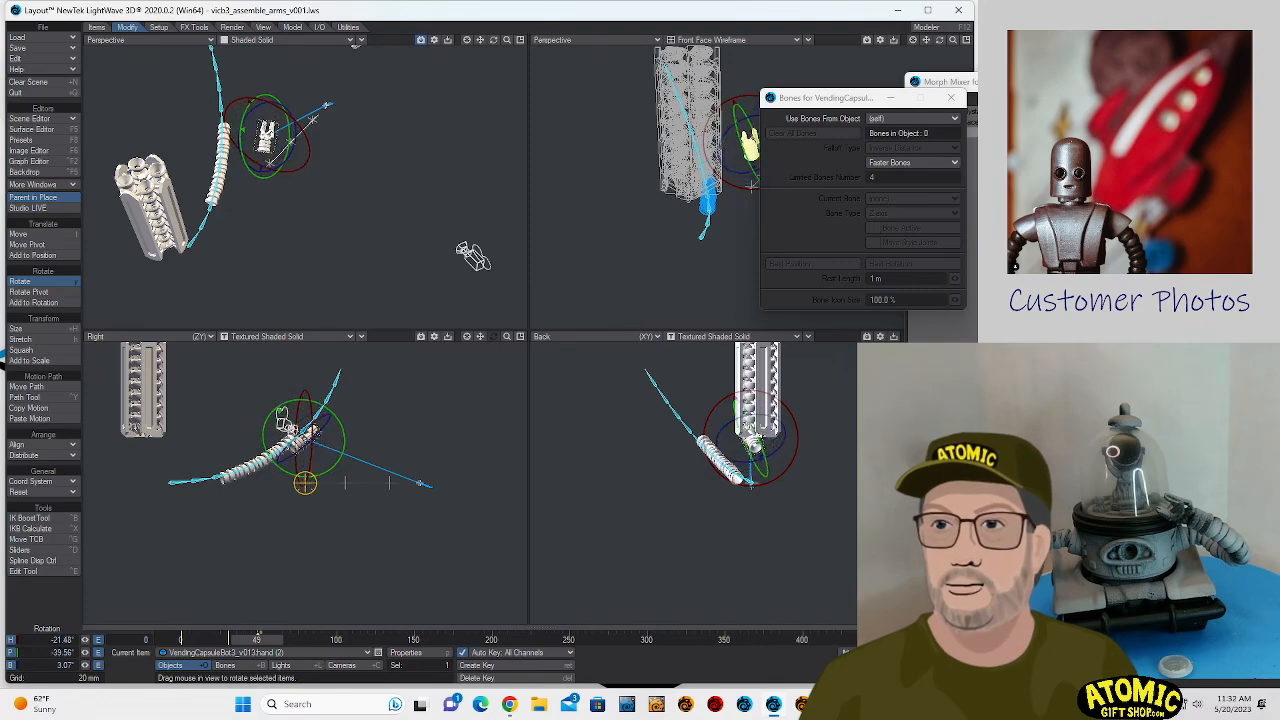
key(t)
drag(304, 148, 262, 131)
drag(384, 218, 367, 211)
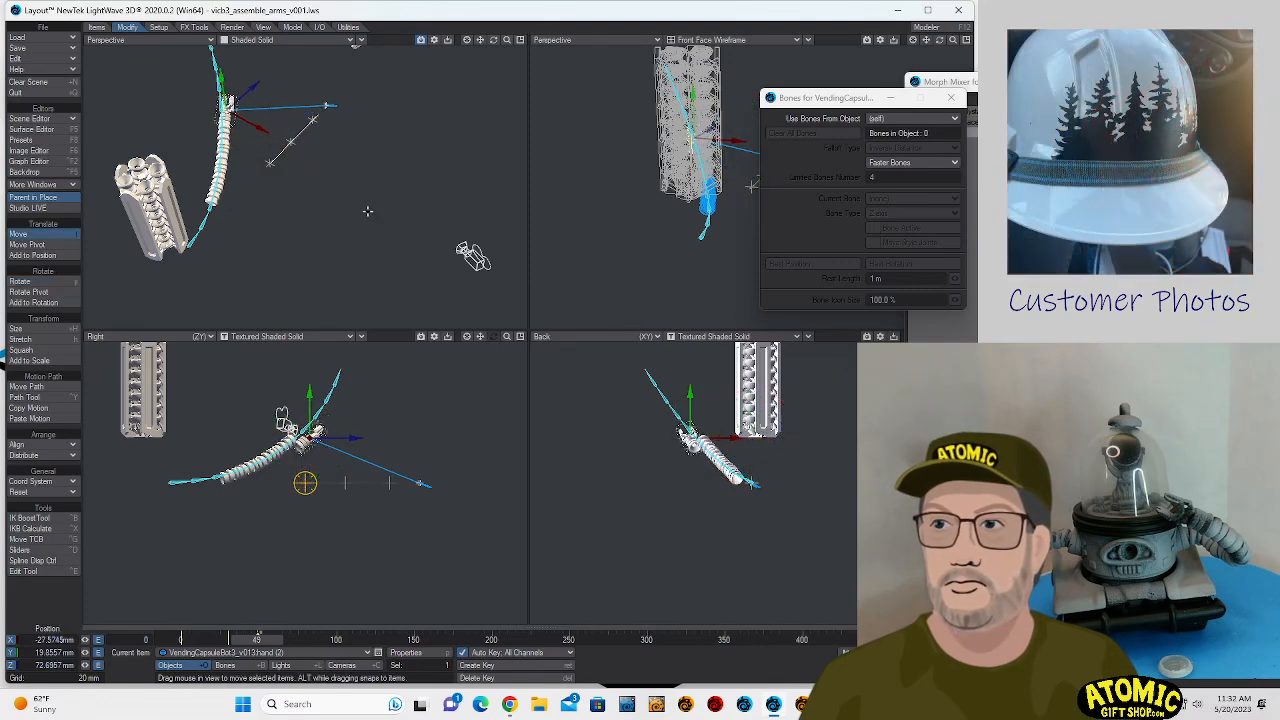
- Enlarge the shaded perspective view to full size and rotate the hand to about 6.3° bank
click(466, 40)
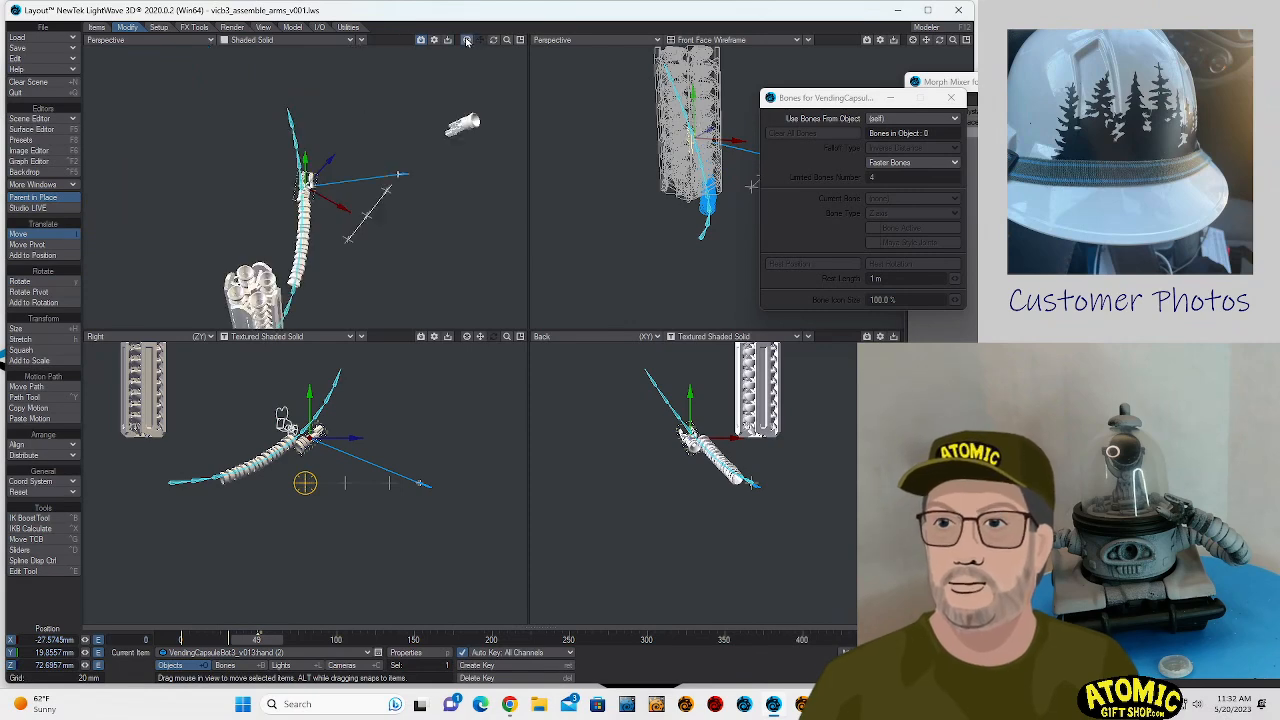
click(521, 41)
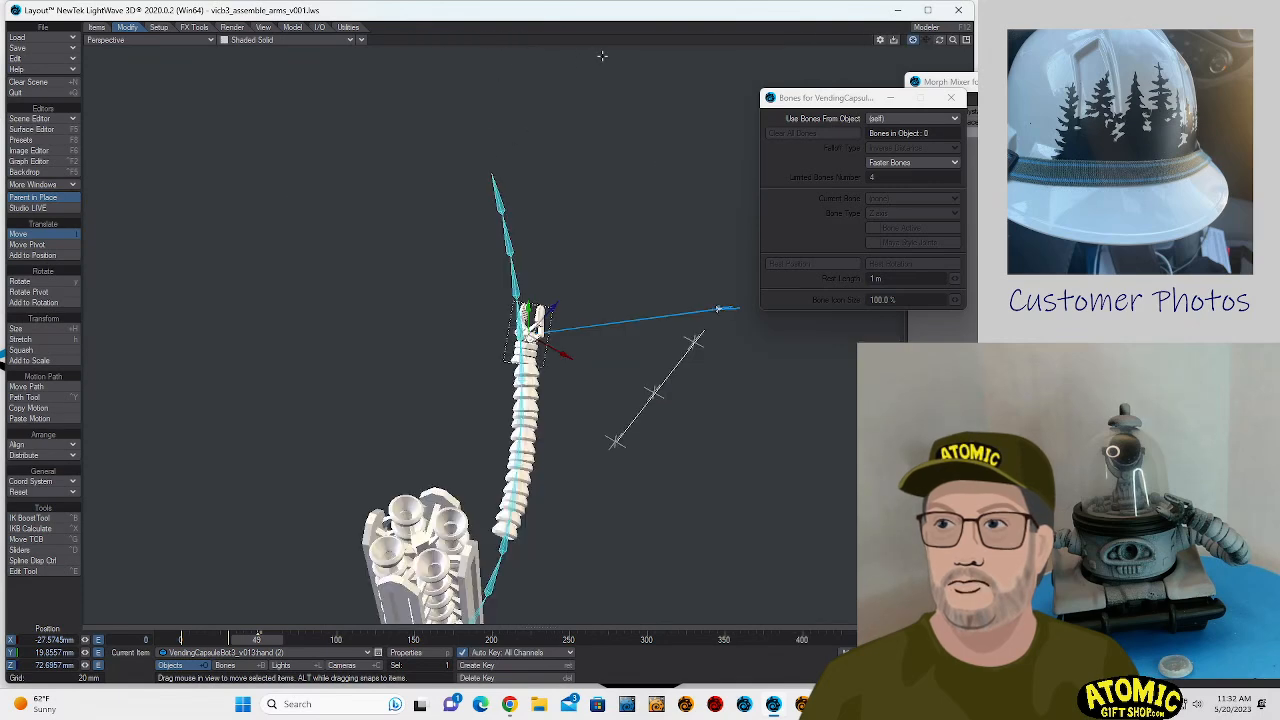
key(y)
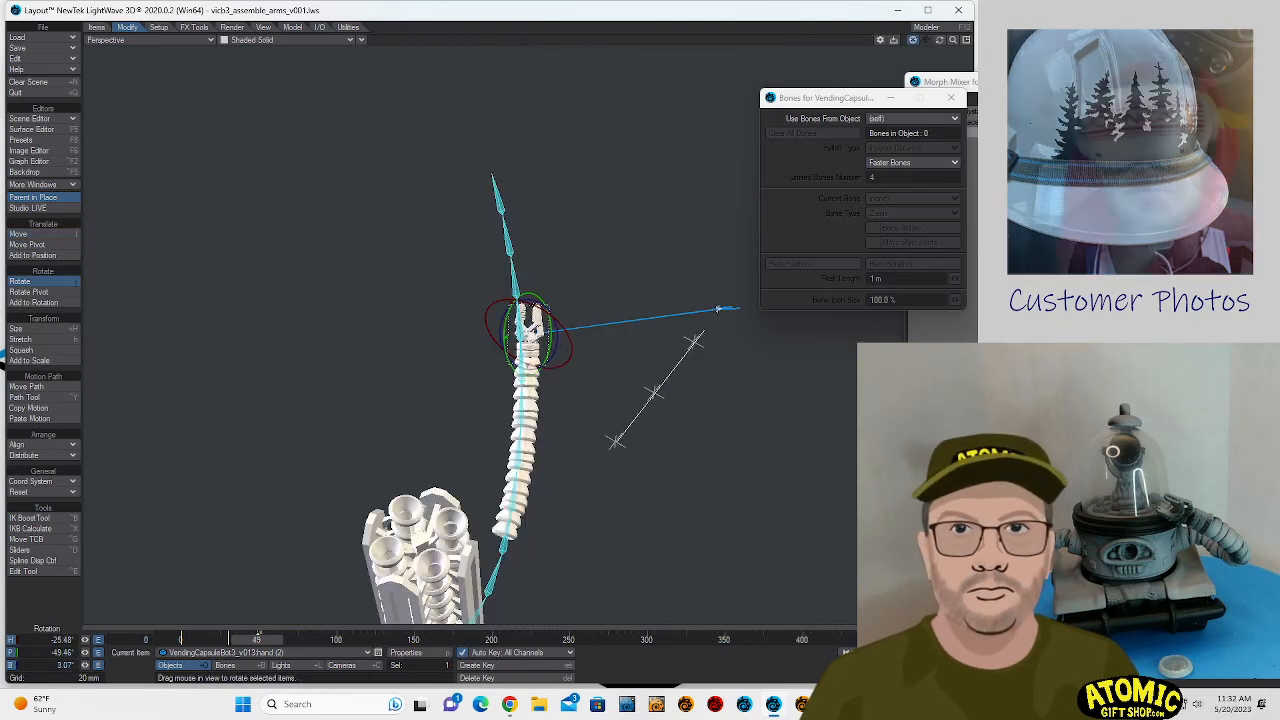
drag(522, 306, 517, 310)
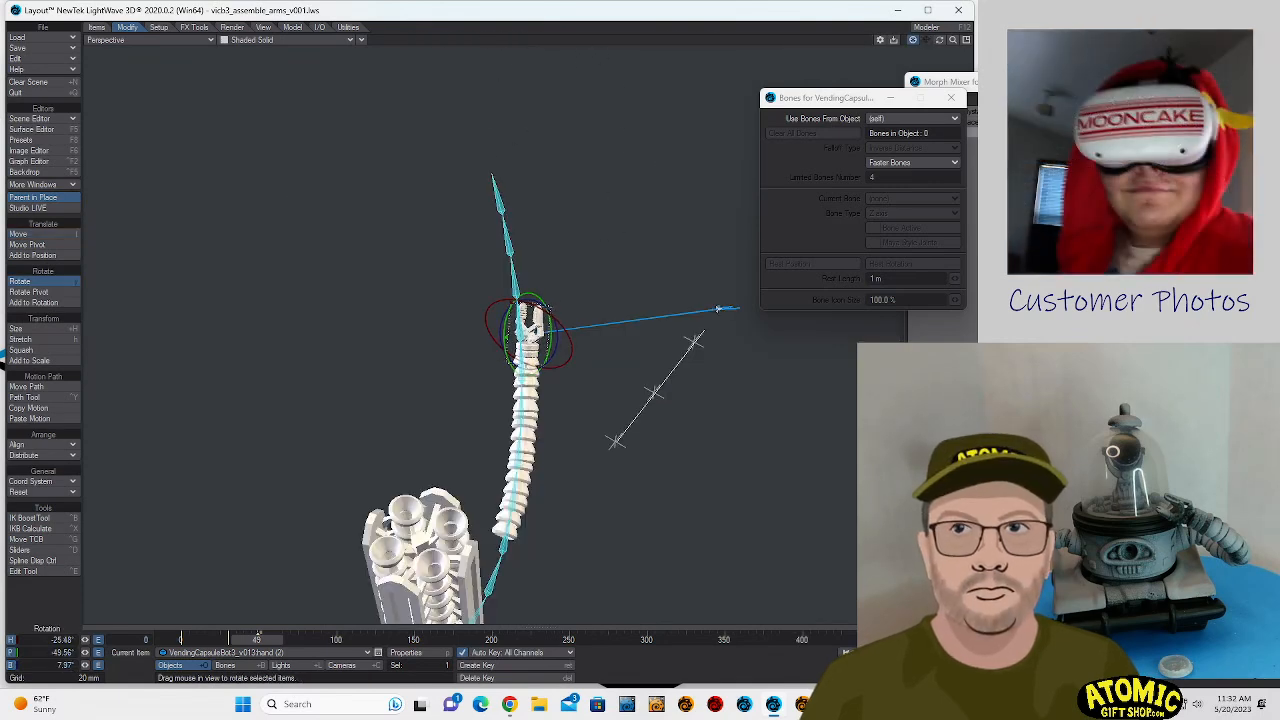
- Rotate hand (2) closer to the arm's end direction and move it to about X -31.1, Y 17.8, Z 70.7 mm
click(942, 47)
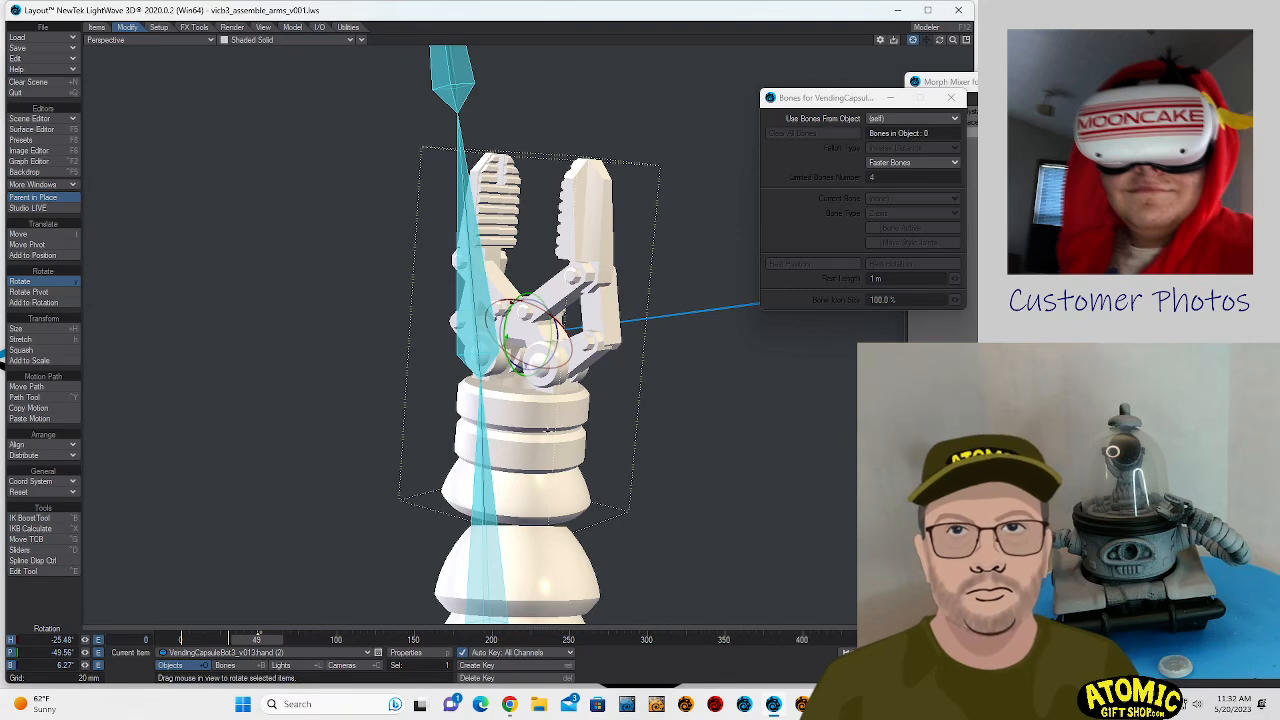
drag(512, 303, 544, 359)
key(t)
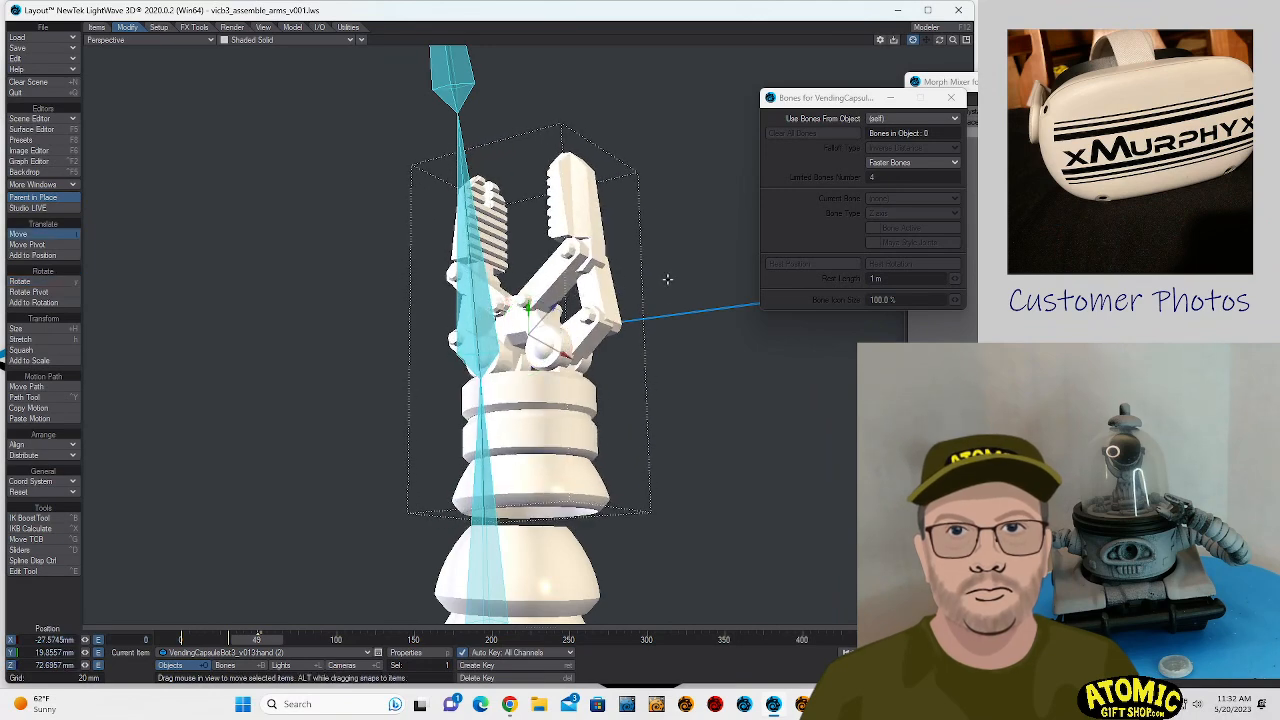
right_drag(668, 279, 668, 300)
drag(668, 279, 677, 281)
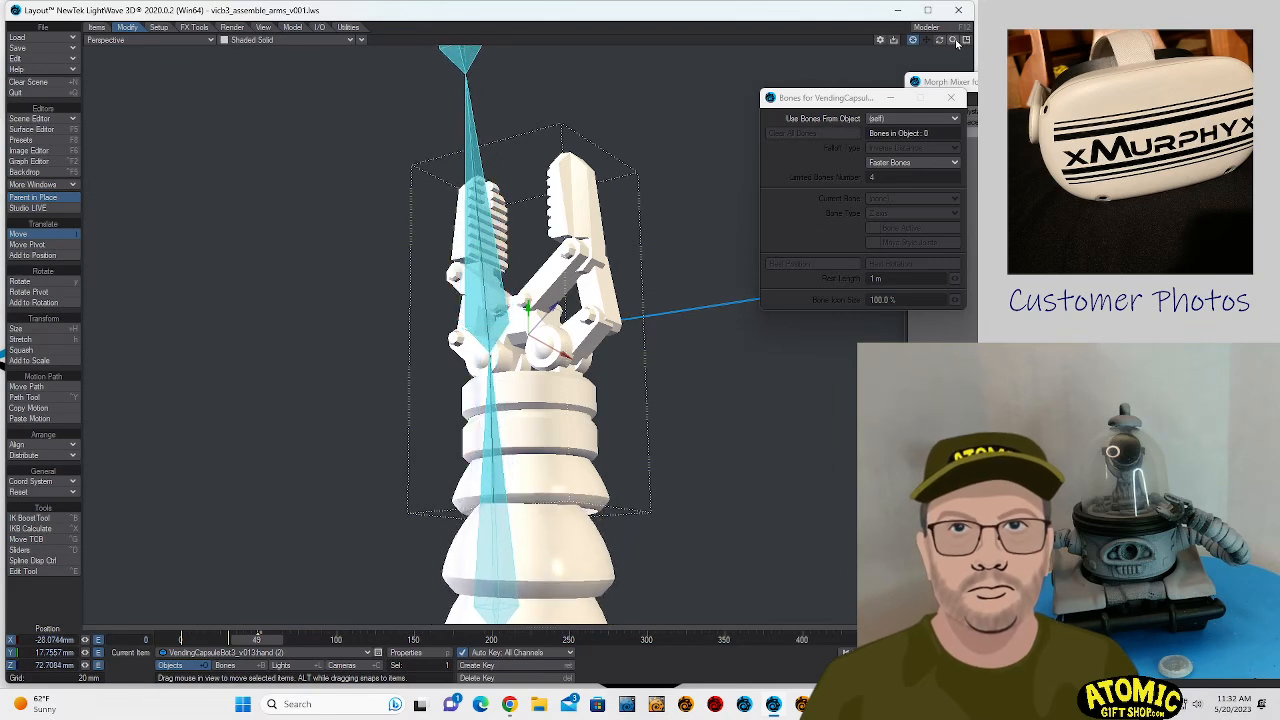
drag(957, 42, 739, 169)
drag(635, 411, 587, 375)
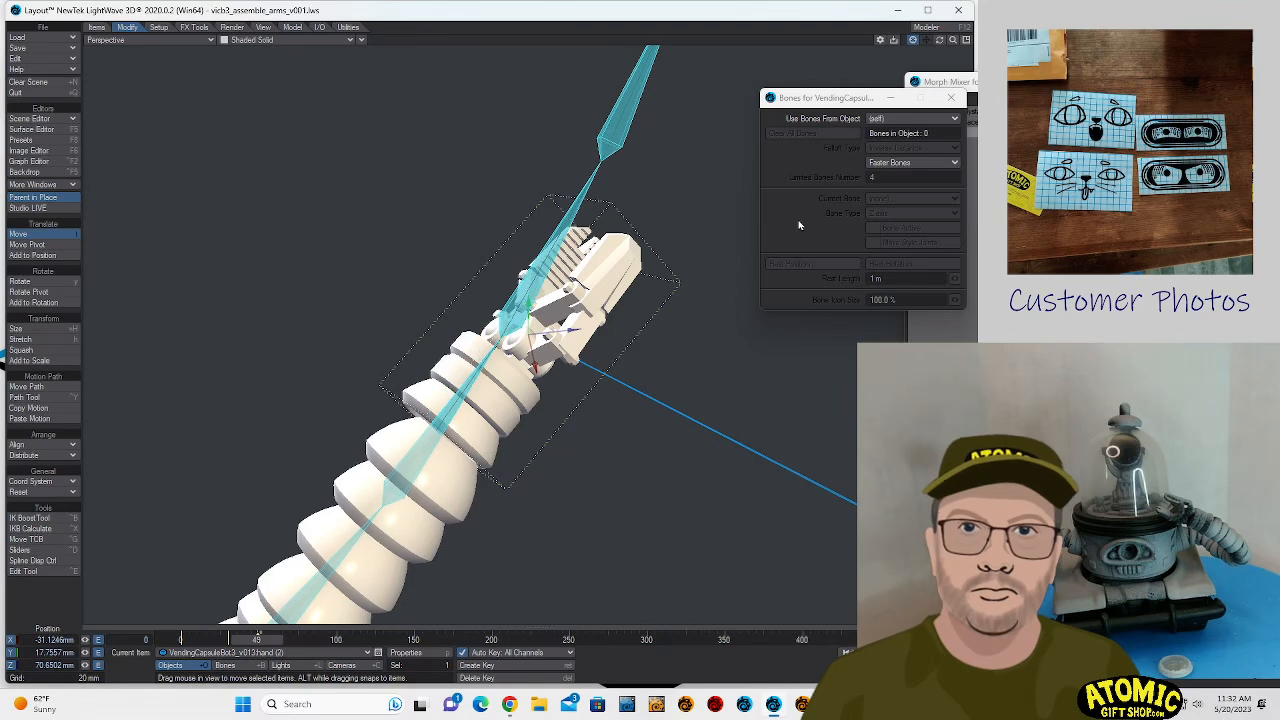
- Switch to the local coordinate system and move hand (2) along its own axes to about X -27.2, Y 24.3, Z 68.6 mm
drag(941, 42, 1060, 50)
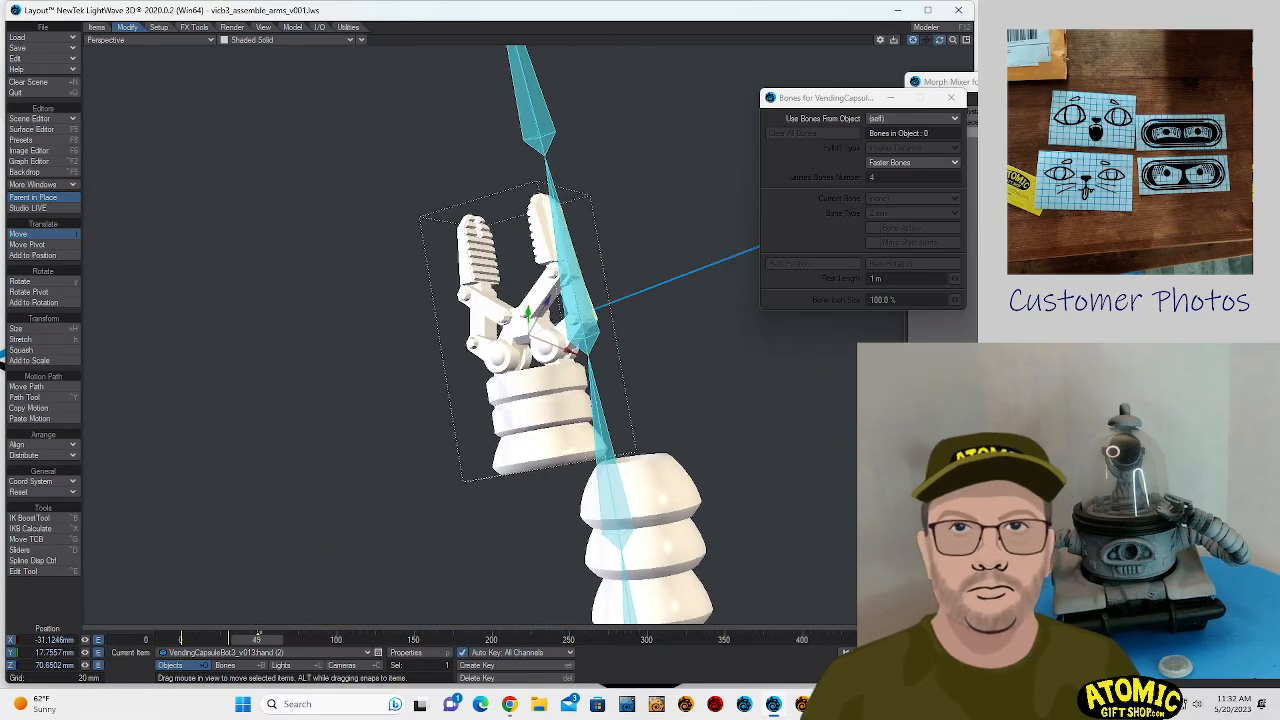
click(42, 481)
click(66, 500)
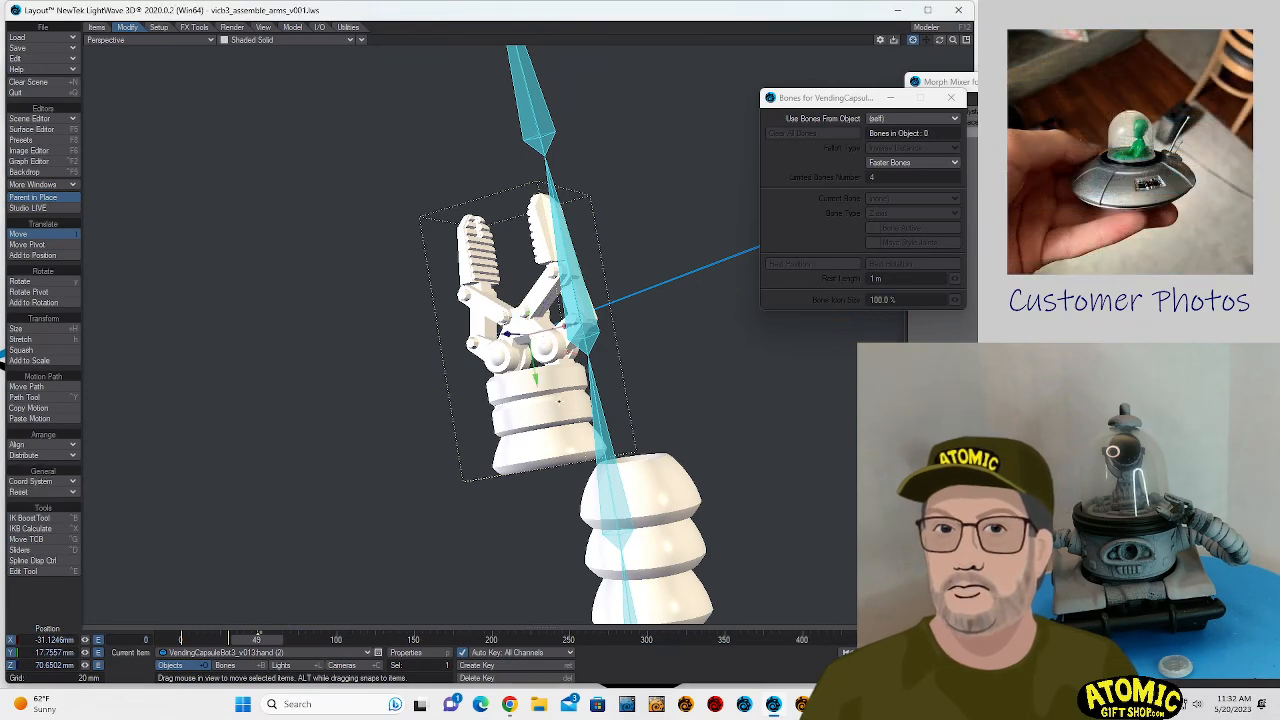
drag(570, 326, 637, 304)
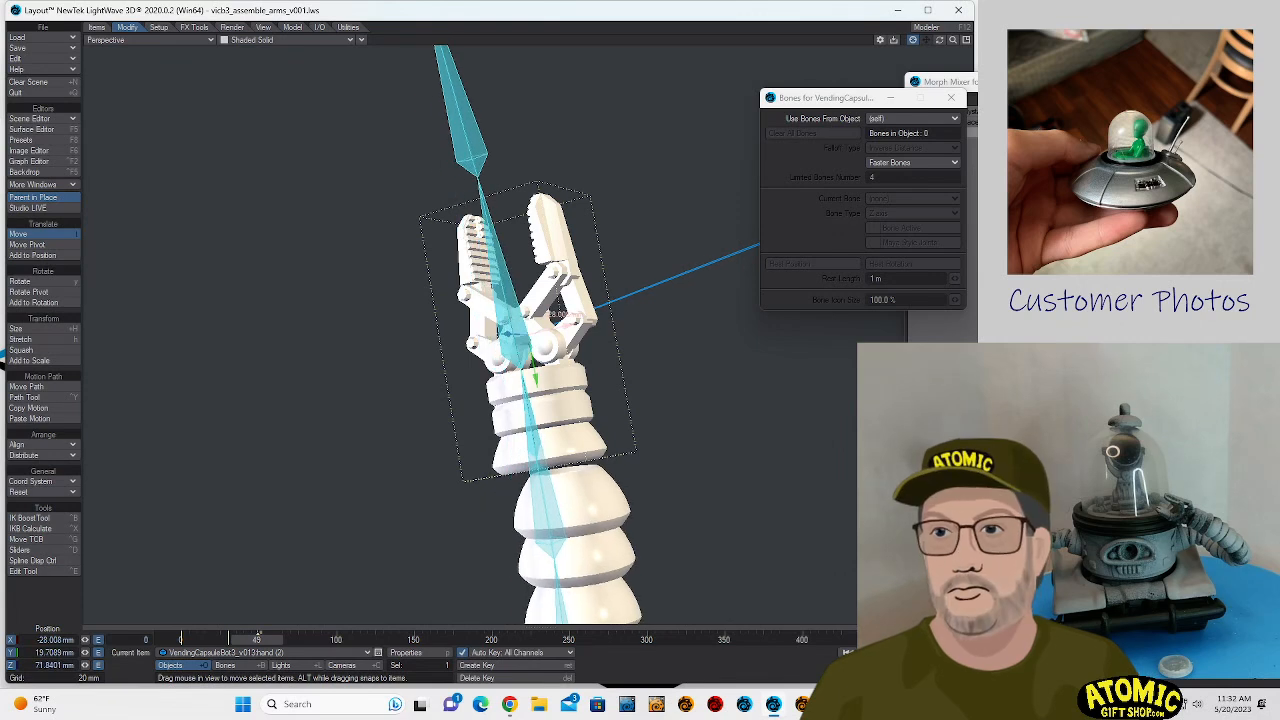
drag(536, 380, 539, 400)
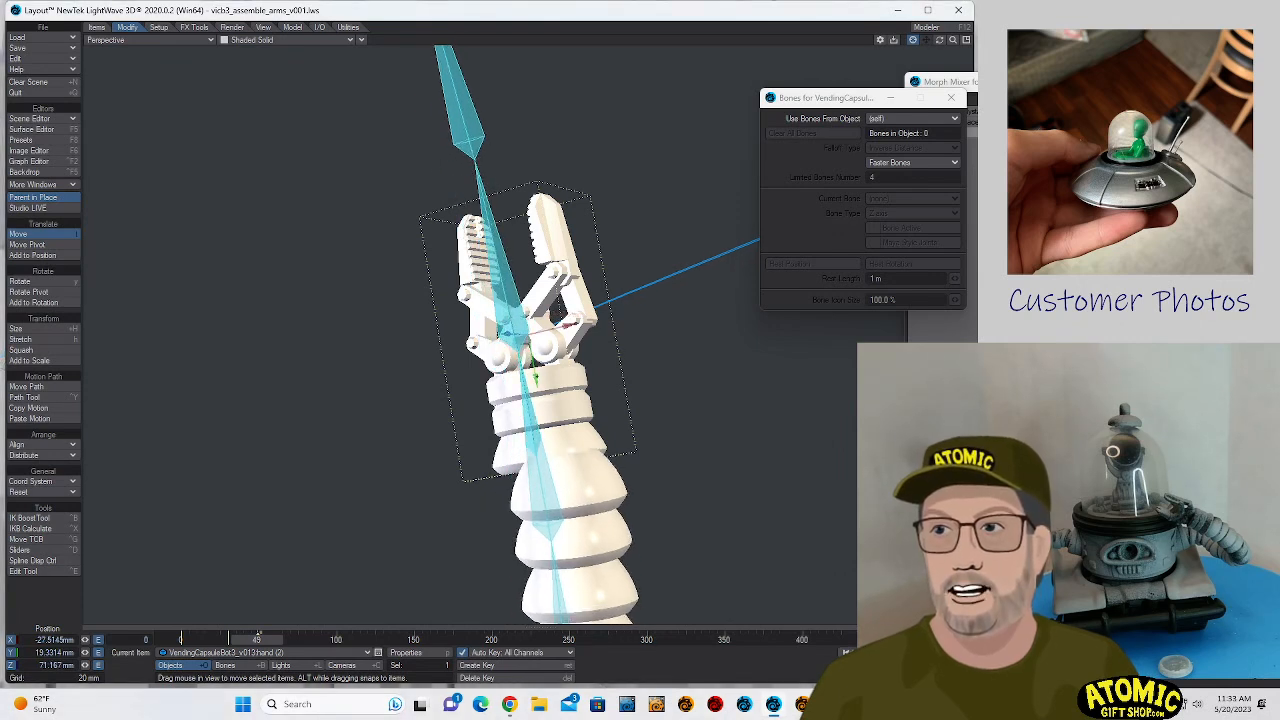
mouse_move(566, 326)
mouse_down()
mouse_move(558, 314)
mouse_move(509, 334)
mouse_move(497, 322)
mouse_move(602, 309)
mouse_move(589, 315)
mouse_up()
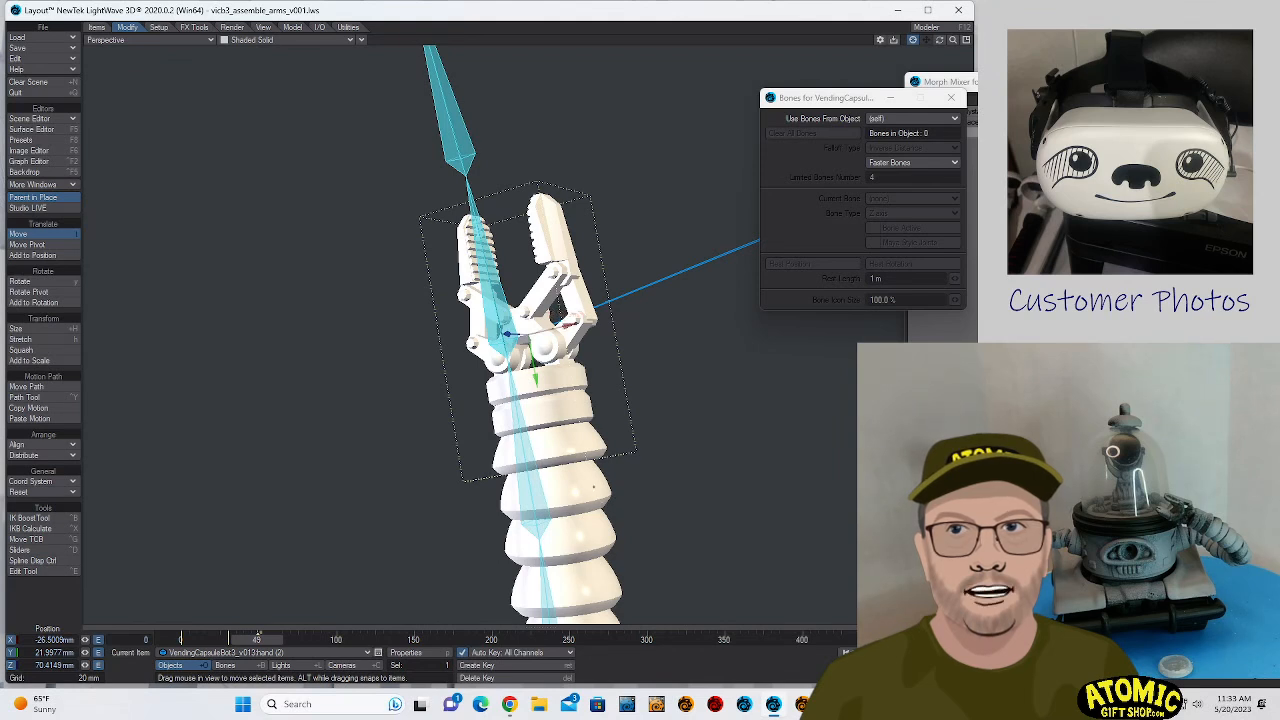
mouse_move(508, 333)
mouse_down()
mouse_move(496, 318)
mouse_move(506, 334)
mouse_up()
- Centre hand (2) on the end of the bent segment stack at about X -27.4, Y 23.3, Z 69.0 mm
mouse_move(940, 40)
mouse_down()
mouse_move(1005, 48)
mouse_move(943, 40)
mouse_up()
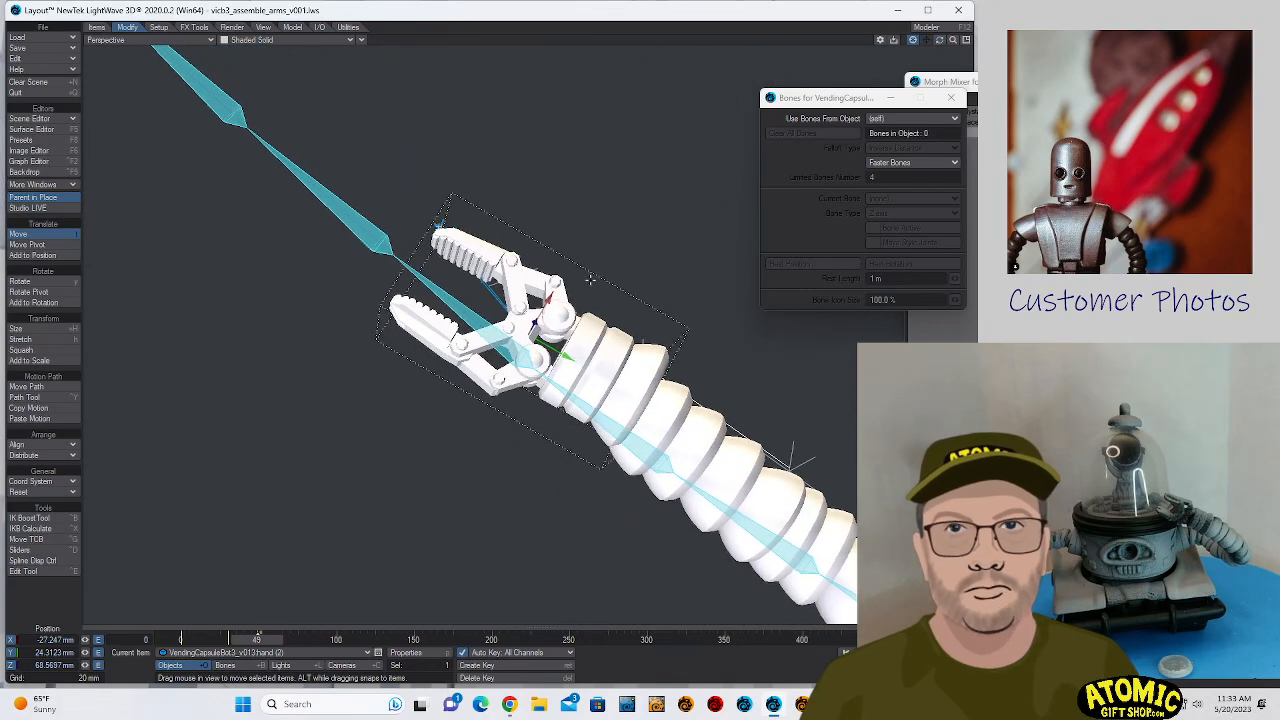
mouse_move(548, 301)
mouse_down()
mouse_move(535, 342)
mouse_move(547, 302)
mouse_up()
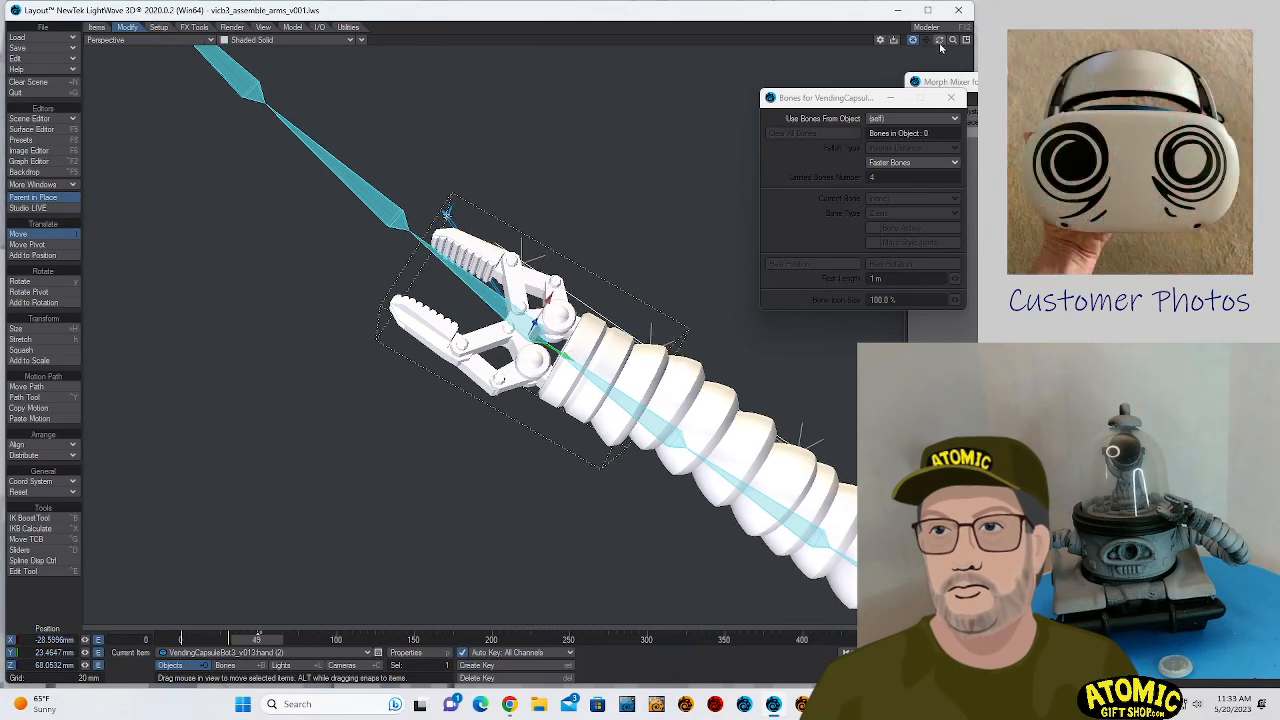
drag(940, 42, 803, 49)
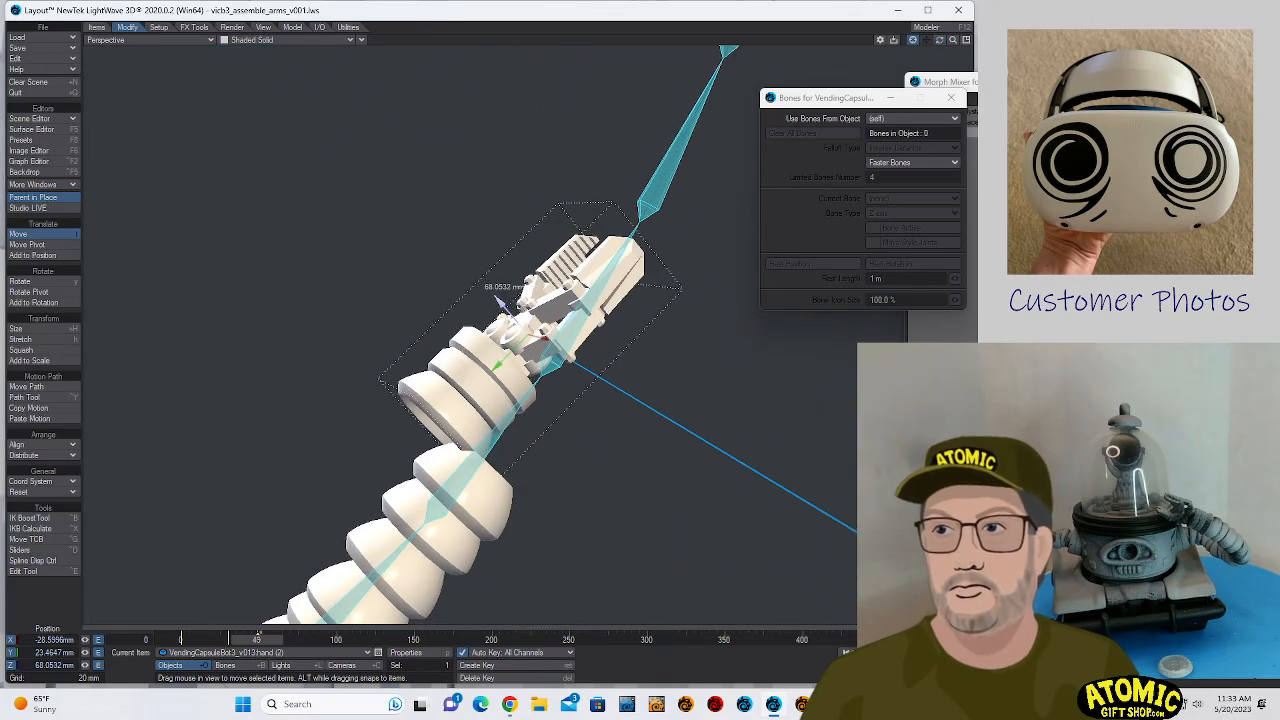
drag(501, 303, 573, 351)
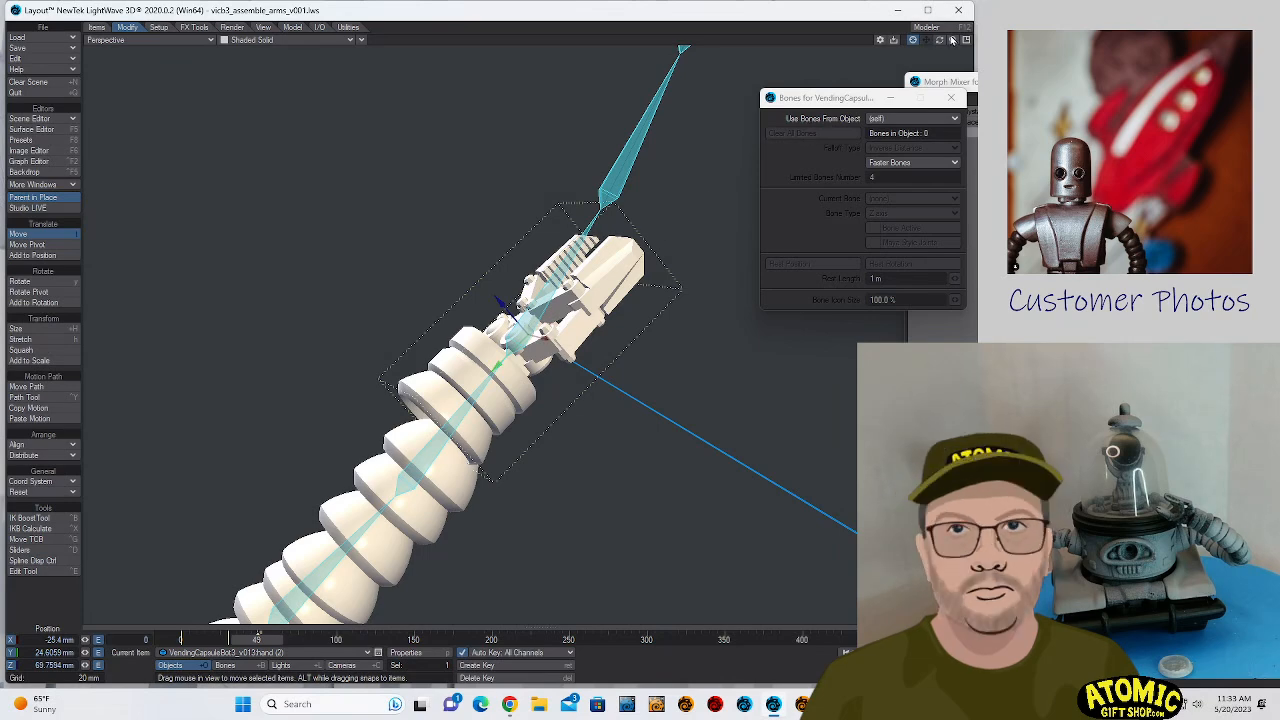
drag(939, 40, 873, 148)
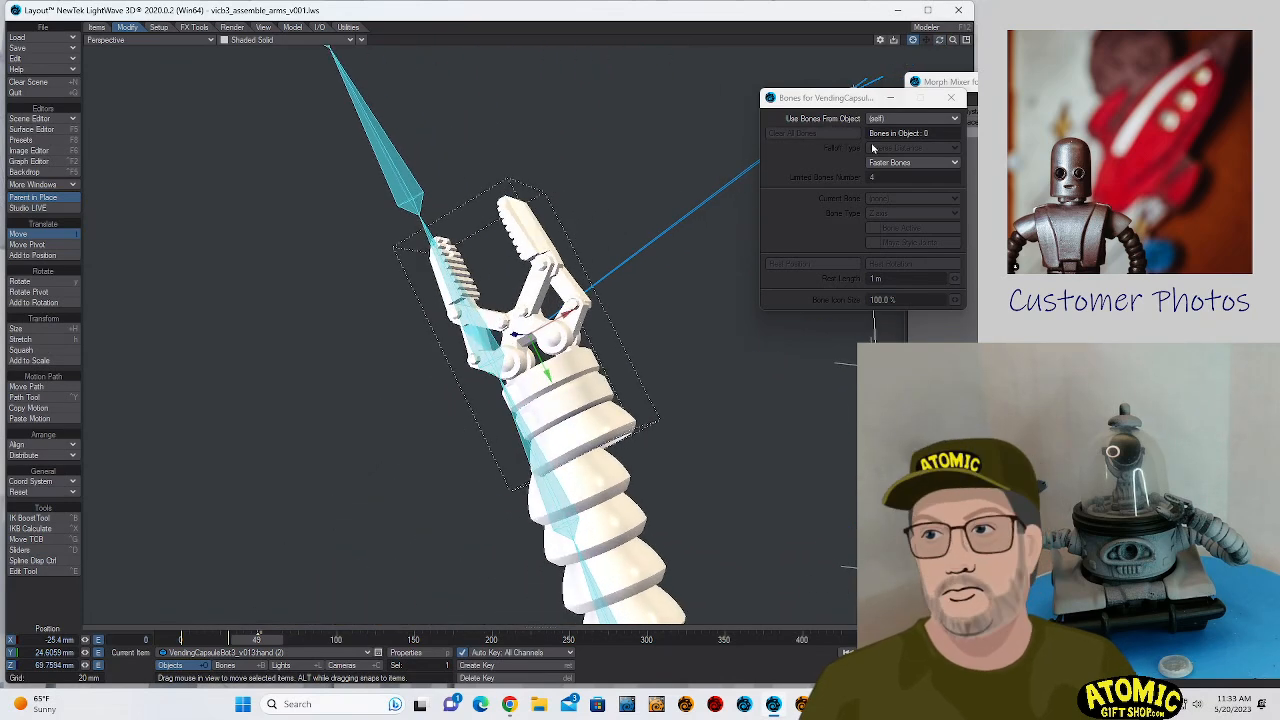
drag(574, 303, 540, 320)
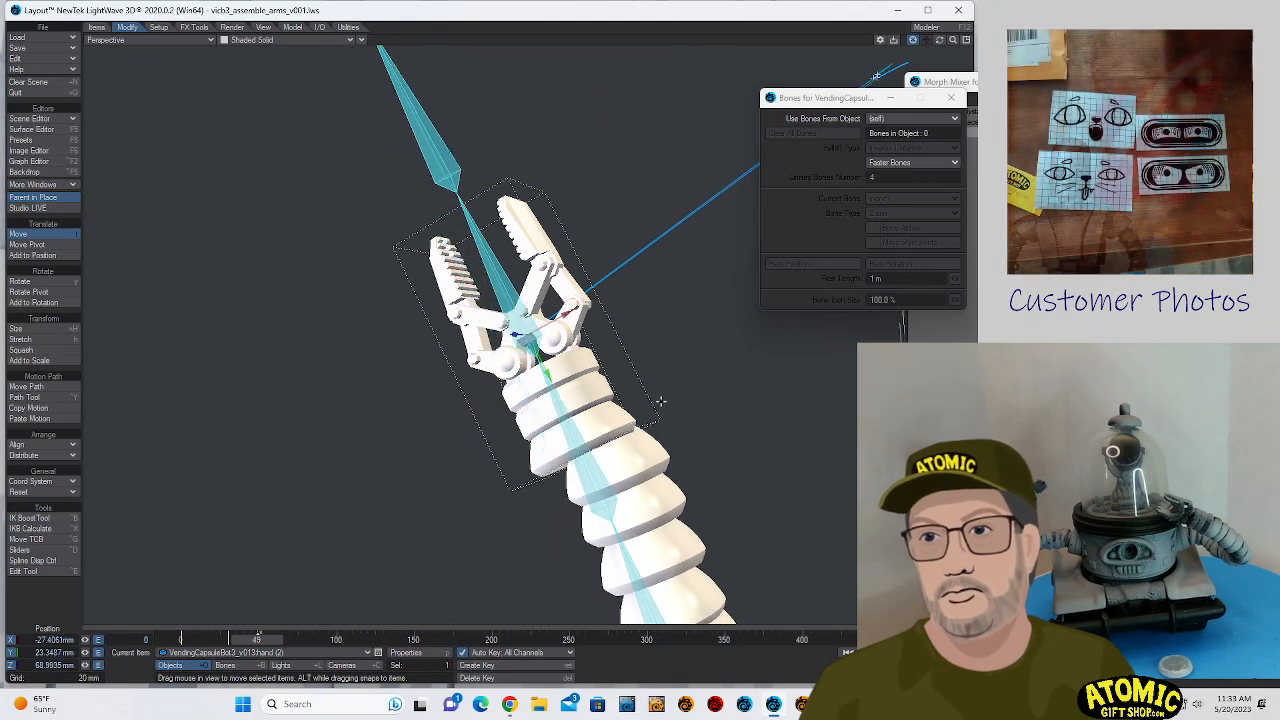
- Select armsegment.polystack and set it to use bones from armsegment.polystack
click(637, 478)
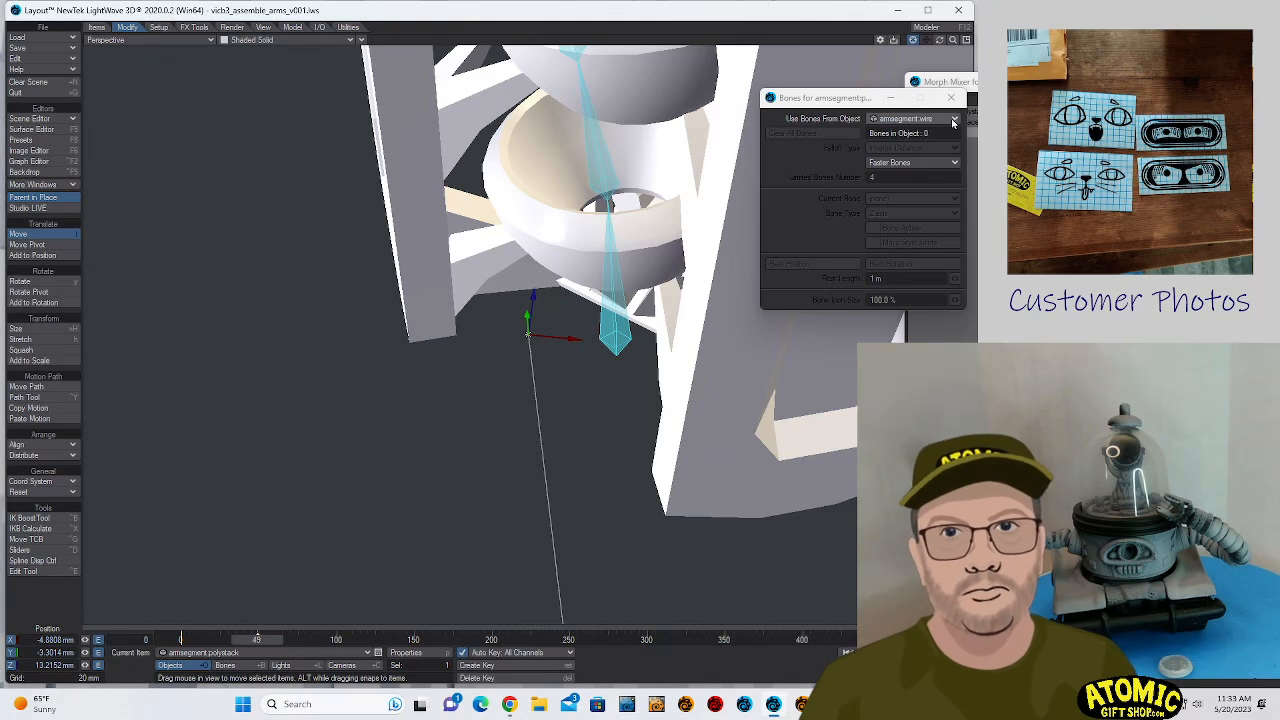
click(912, 118)
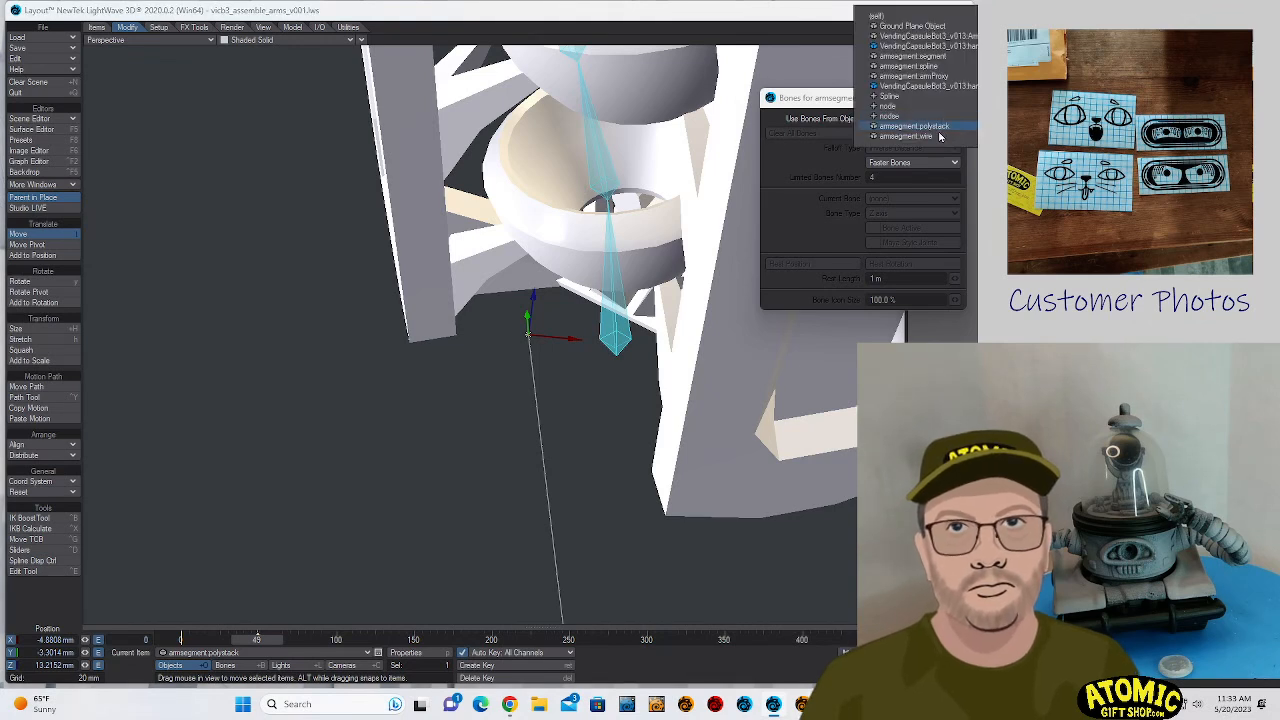
click(938, 128)
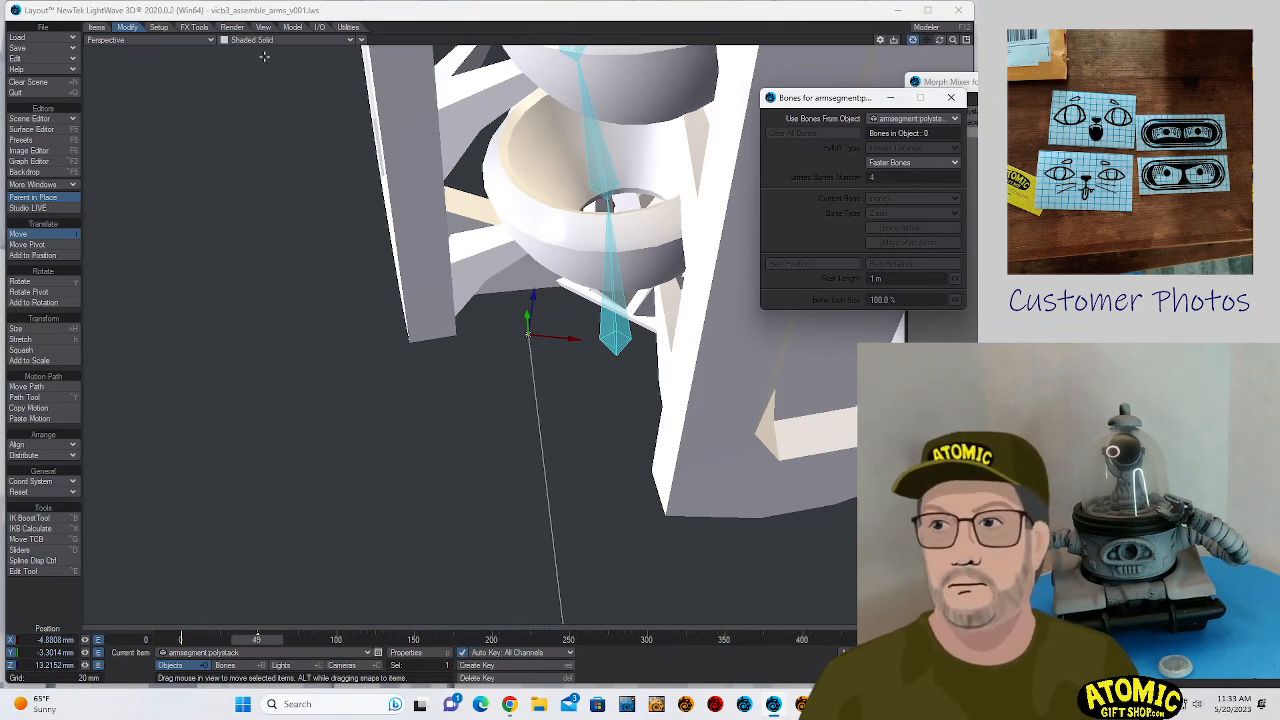
- Make hand (2) the current object again to bring the view back to the arm's end
click(117, 40)
click(888, 49)
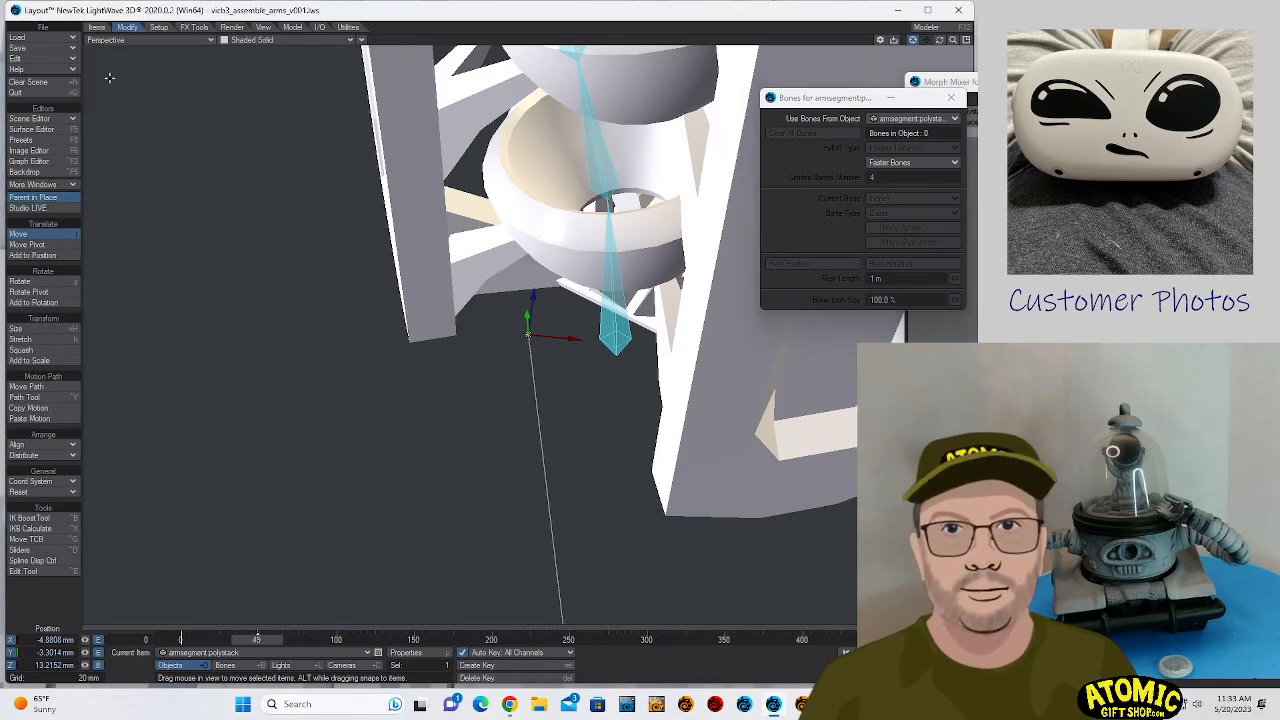
click(207, 654)
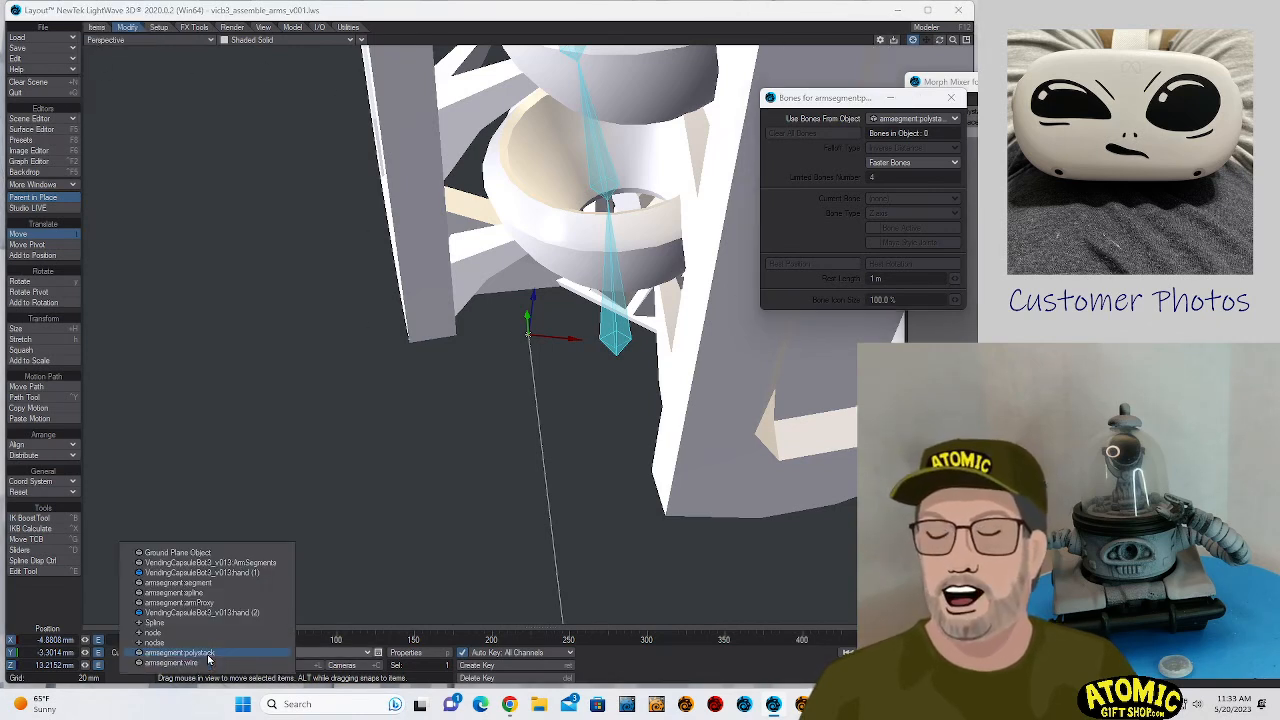
click(241, 613)
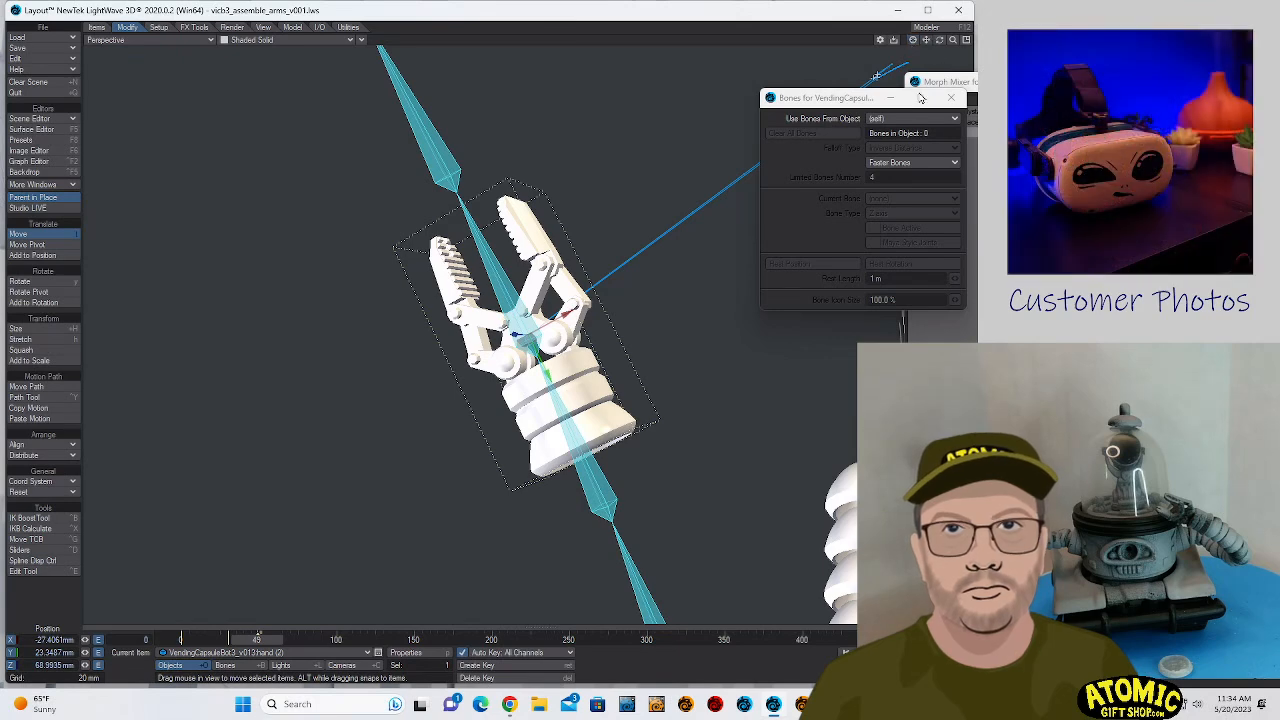
mouse_move(568, 314)
mouse_down()
mouse_move(607, 292)
mouse_move(546, 328)
mouse_move(602, 295)
mouse_move(569, 314)
mouse_up()
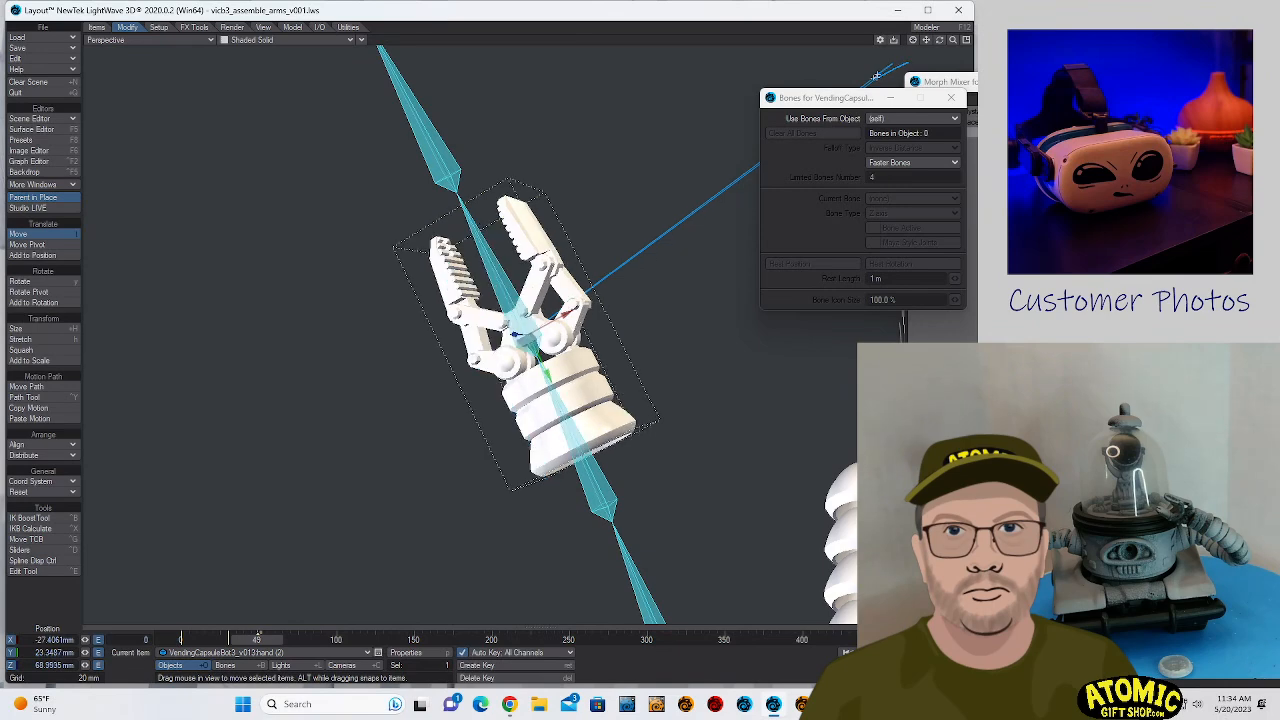
- Try rotating and moving armsegment.polystack to meet the base of the hand, and undo both changes
key(Down)
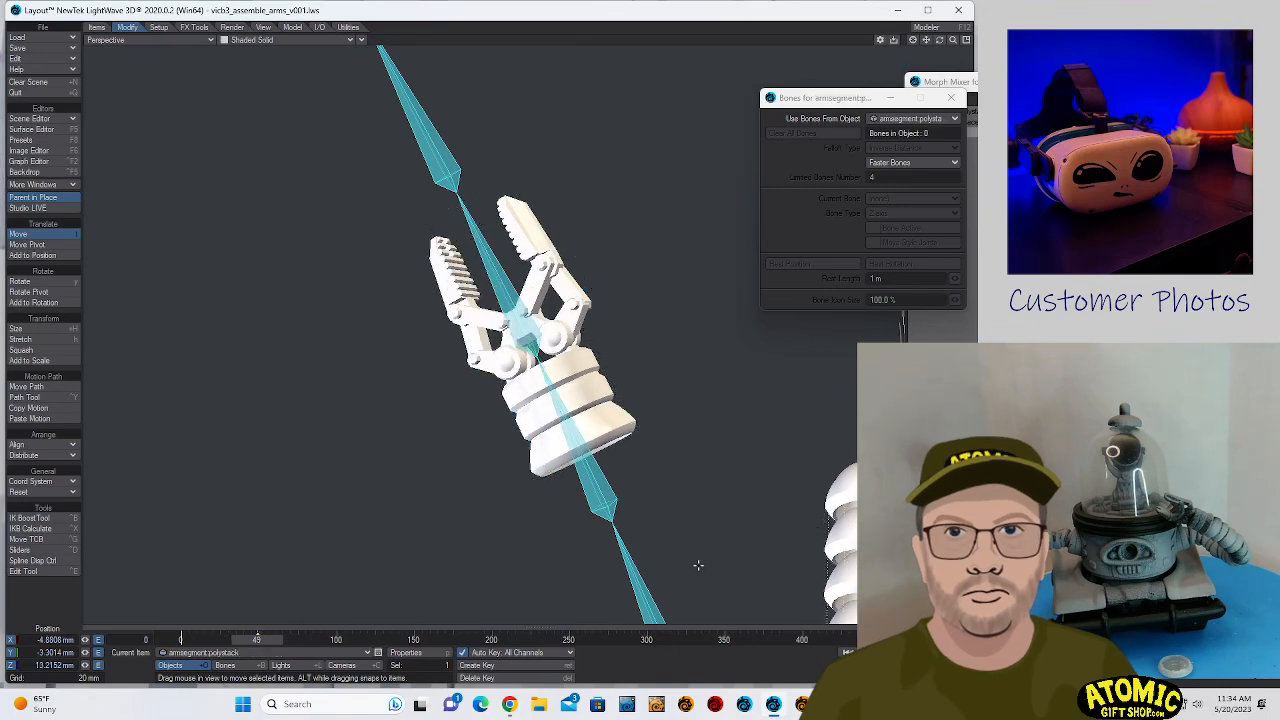
key(y)
drag(698, 565, 617, 486)
key(t)
drag(680, 543, 779, 498)
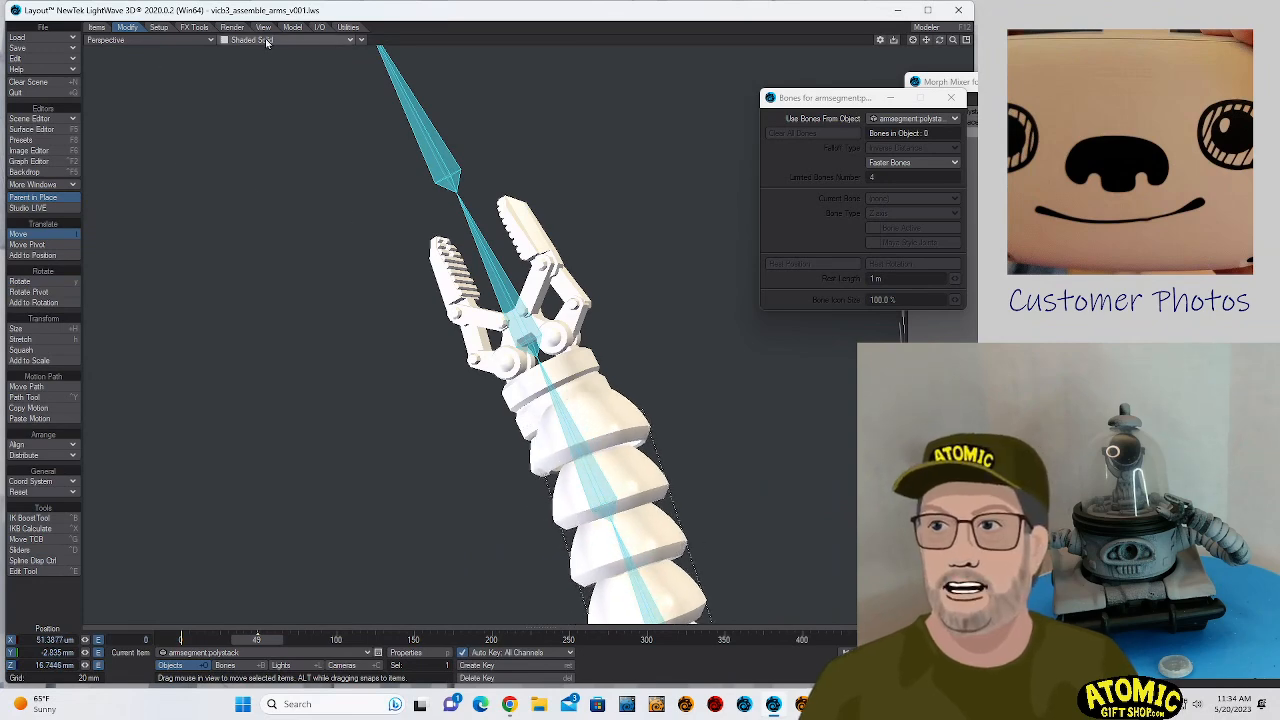
drag(953, 43, 783, 22)
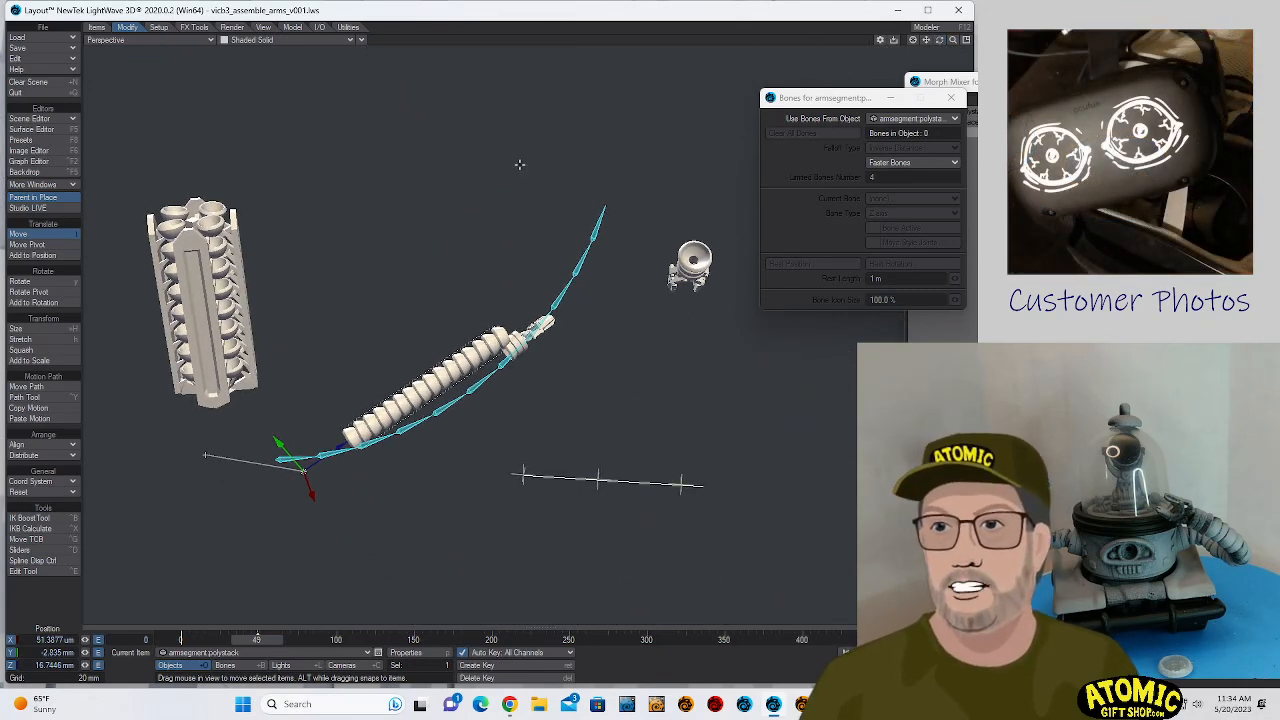
key(ctrl+z)
key(ctrl+z)
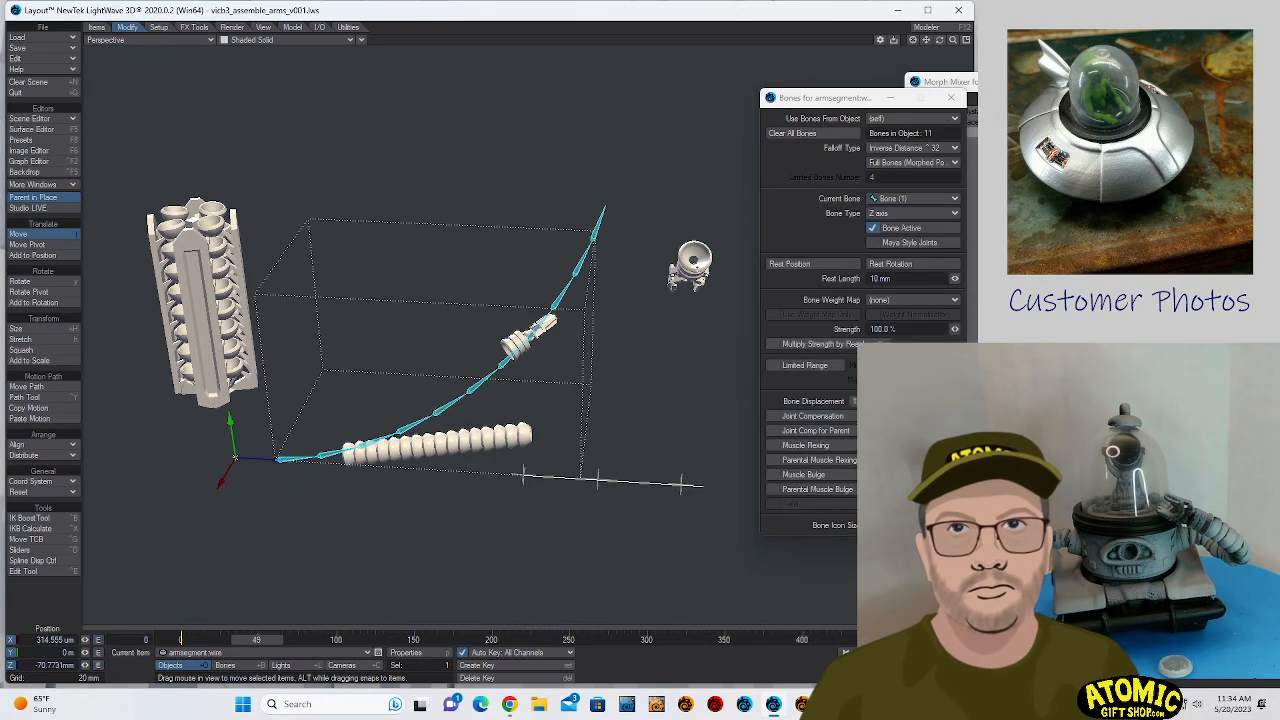
- Set the bone mode of armsegment.wire to Full Bones (Morphed Positions)
click(905, 162)
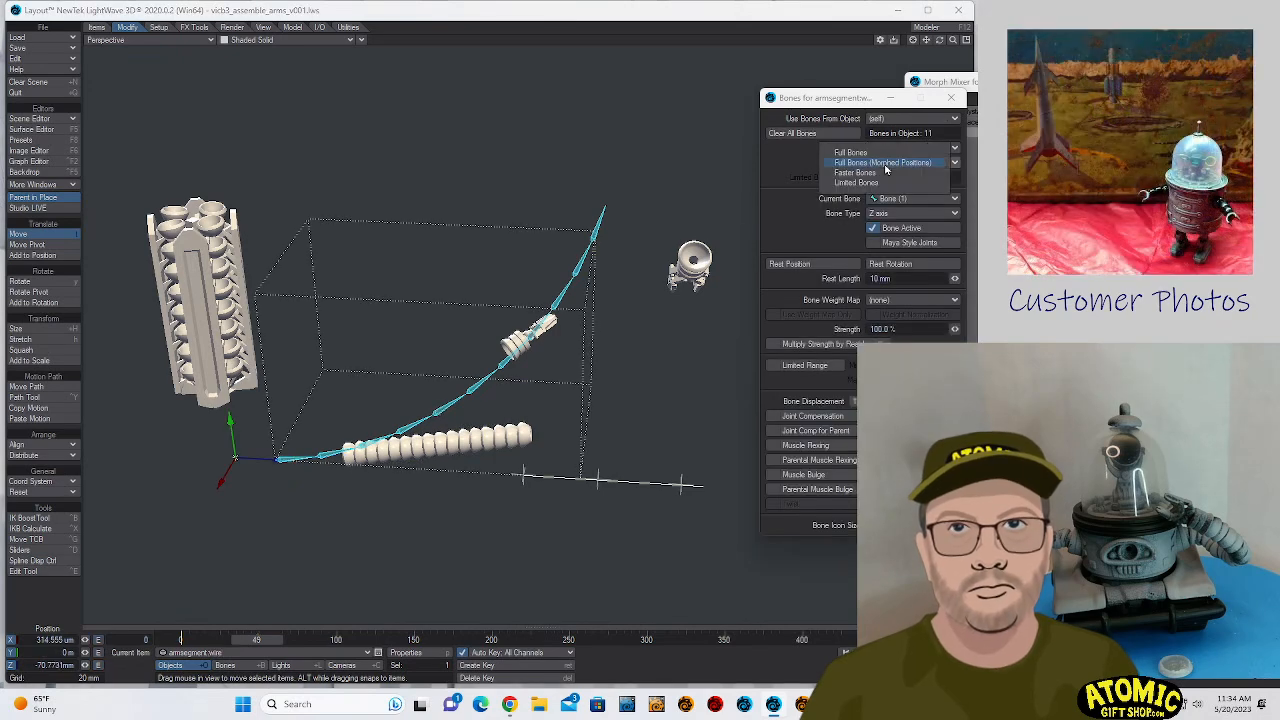
click(888, 175)
click(890, 163)
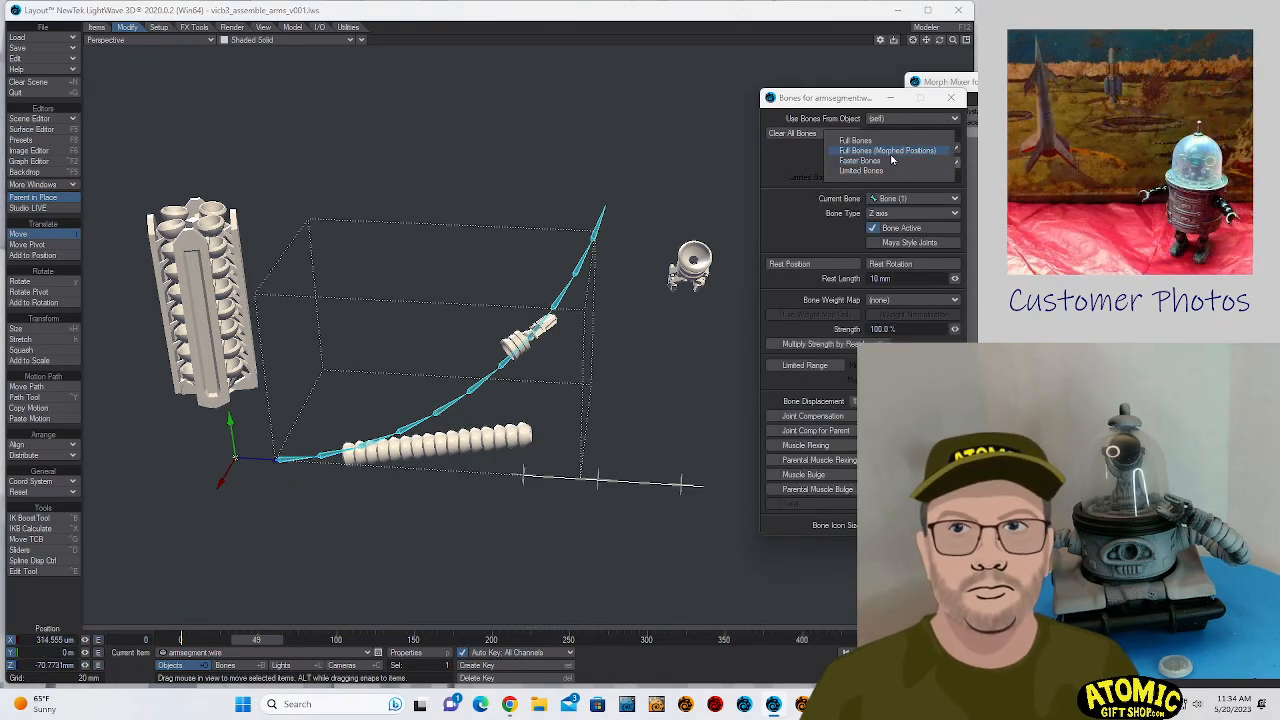
click(895, 155)
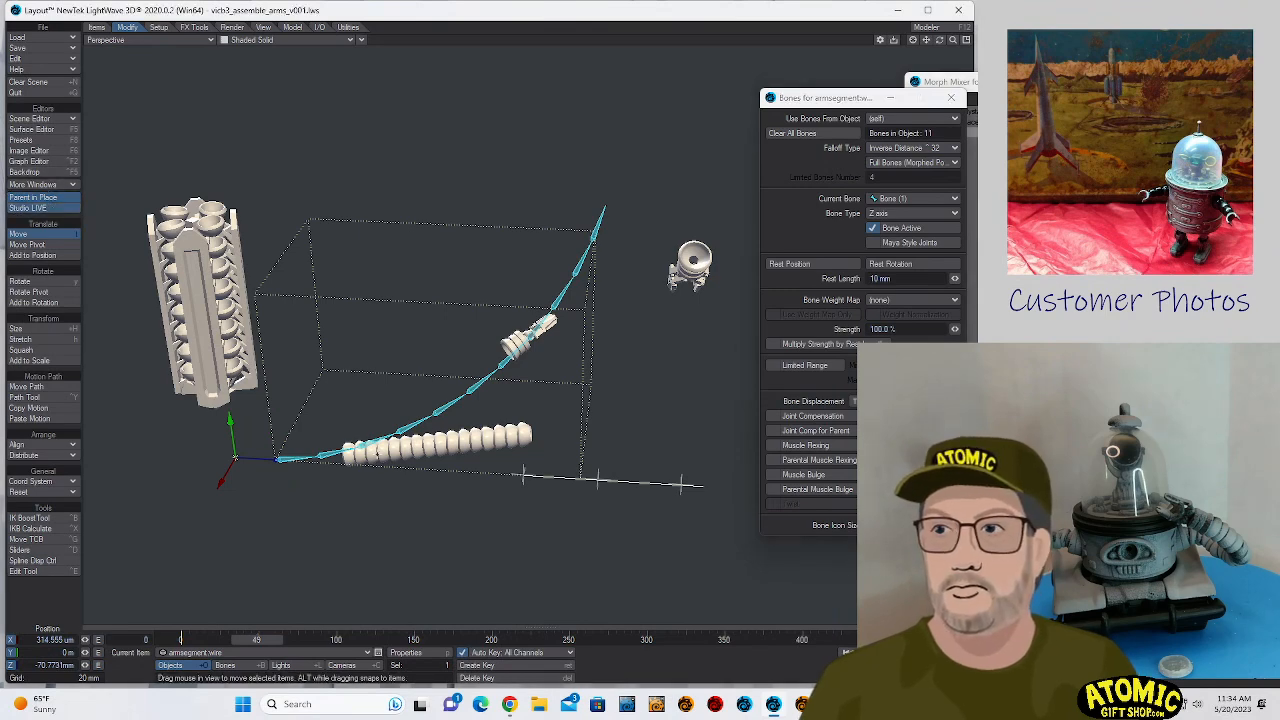
- Check how the Morph Mixer and Bones modifiers affect armsegment.polystack by switching each one off and back on
click(377, 453)
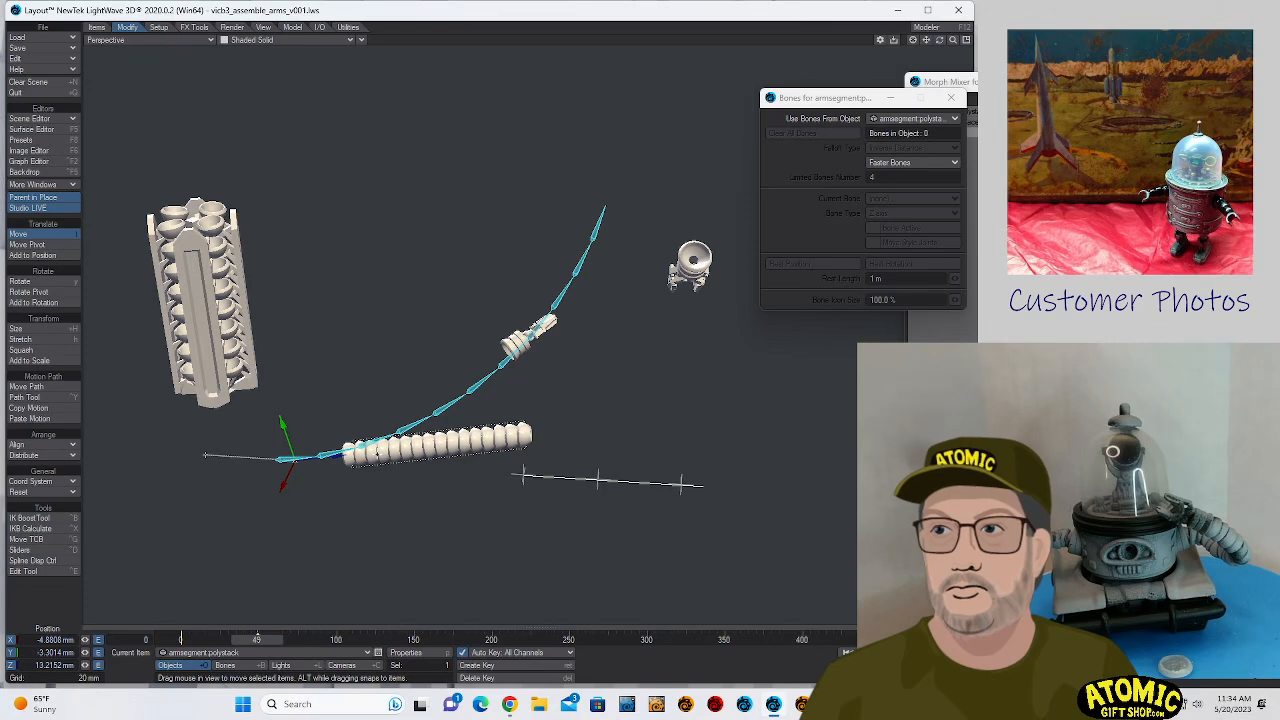
click(437, 654)
click(705, 376)
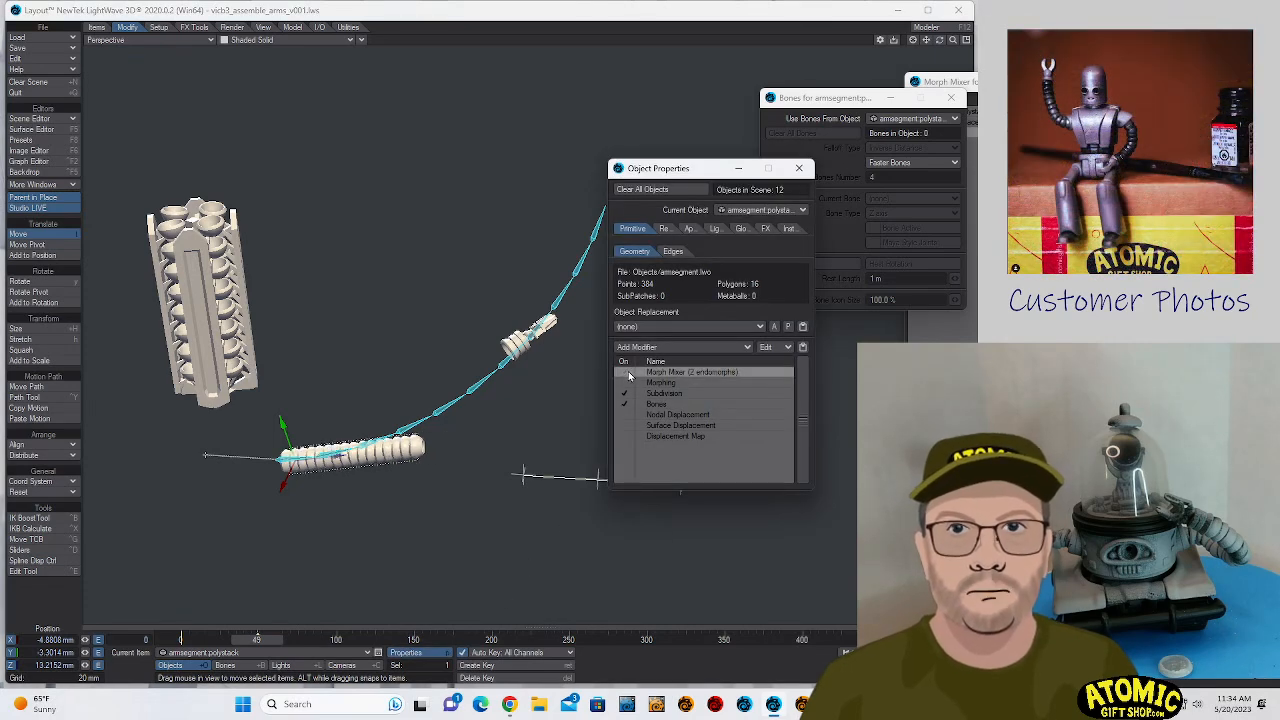
click(626, 372)
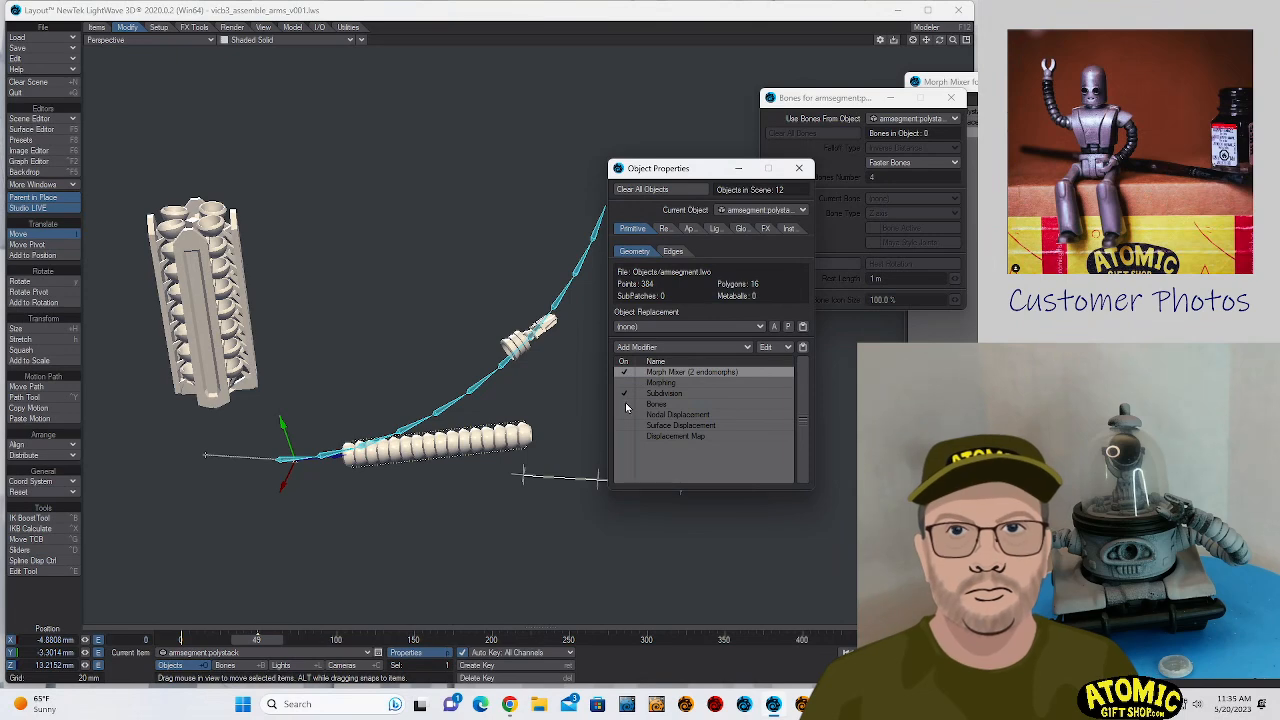
click(626, 405)
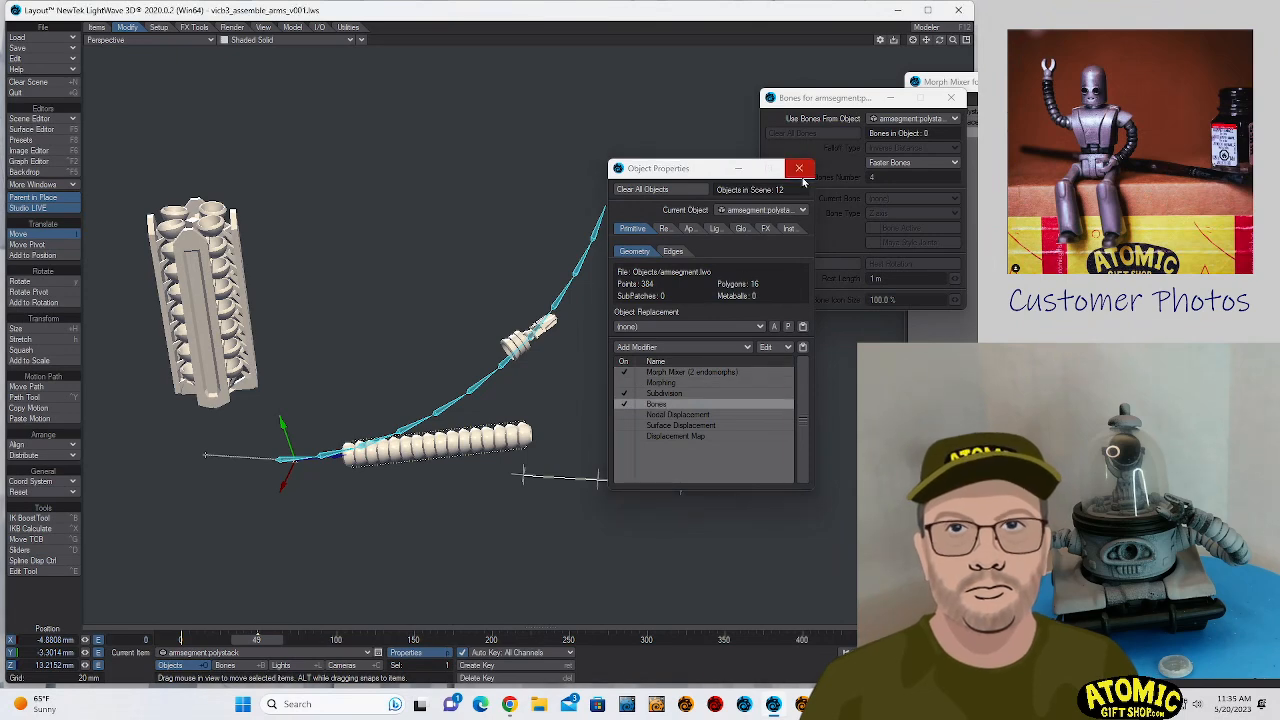
click(799, 169)
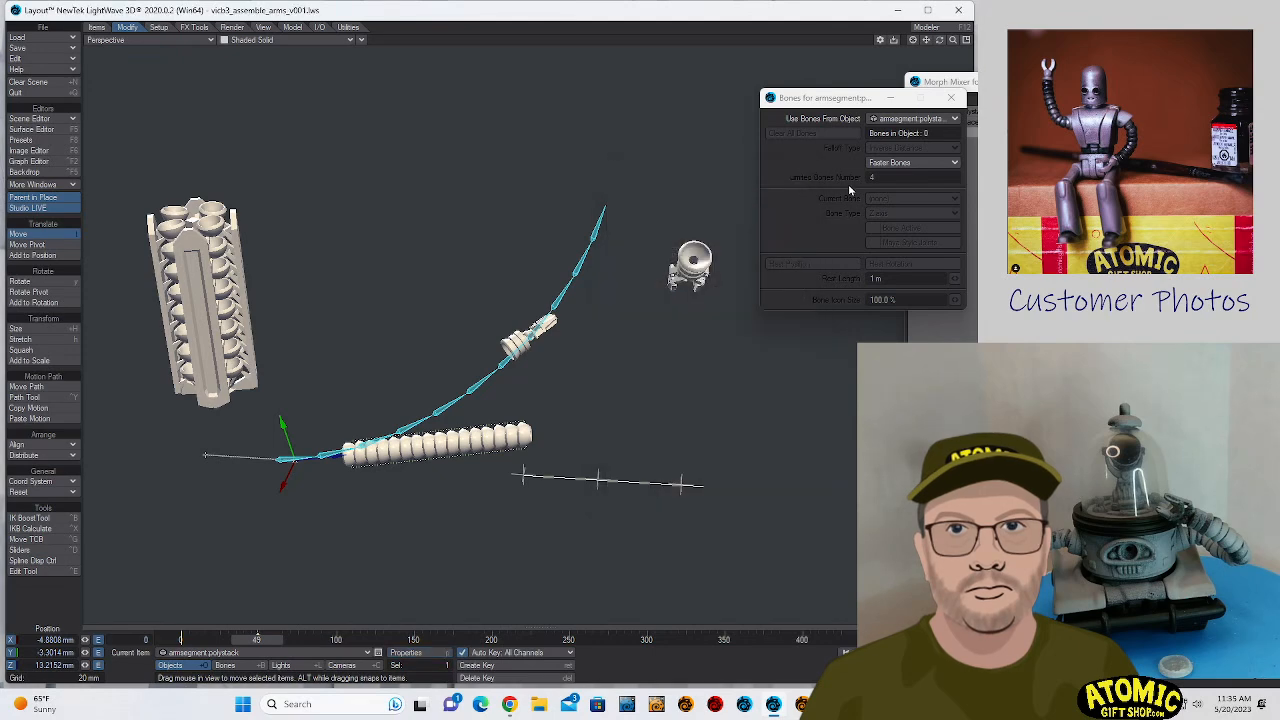
- Make armsegment.polystack use the bones from armsegment.wire
click(925, 120)
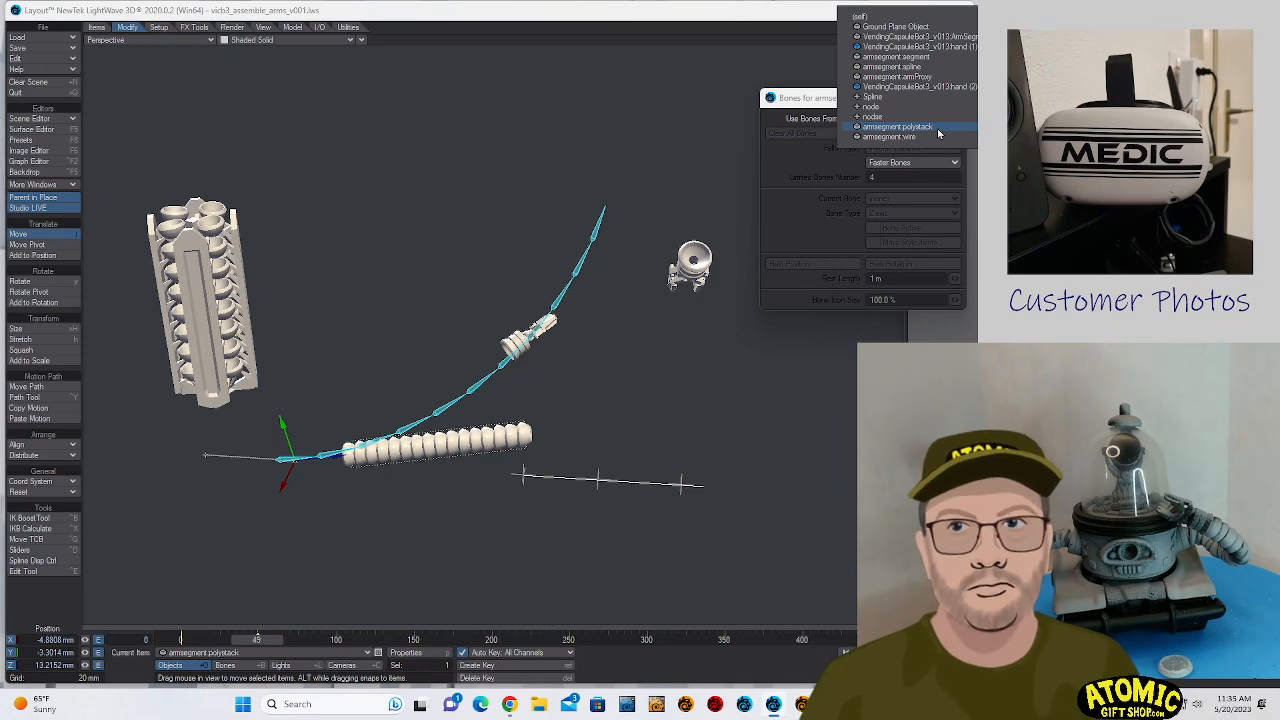
click(939, 146)
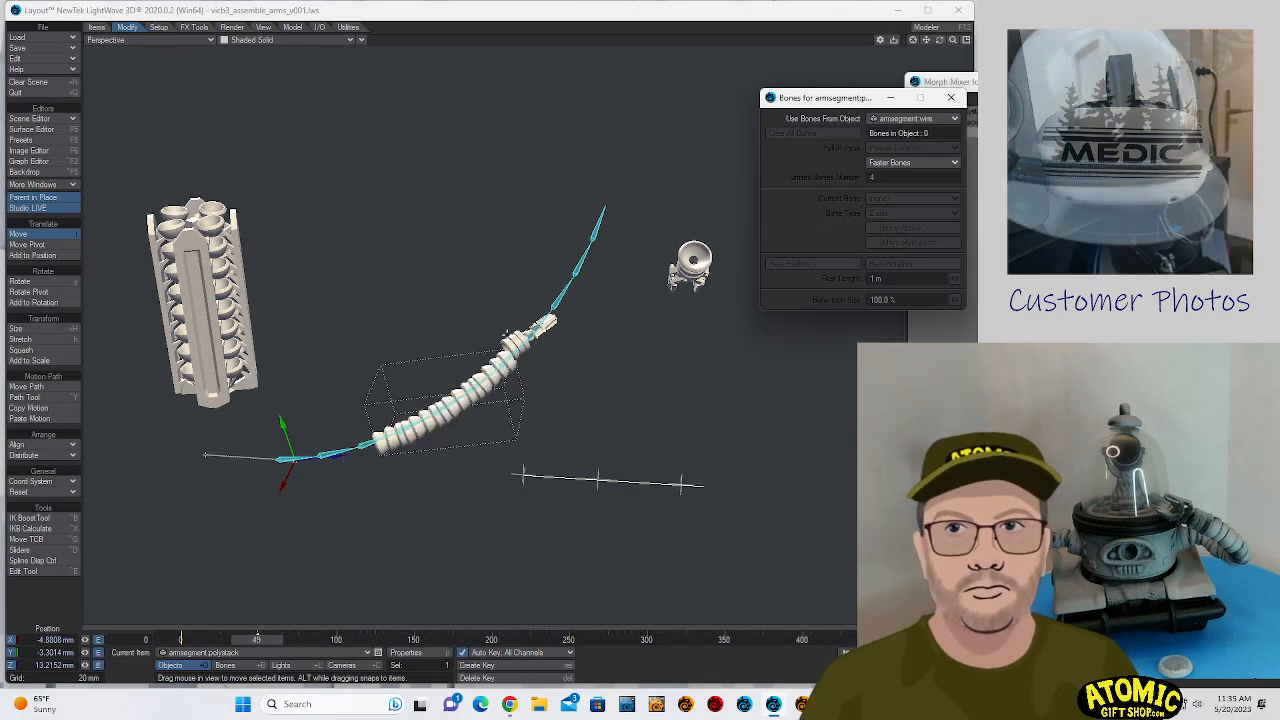
- Rotate hand (2) to about -24.98°, -45.76°, -10.23° and move it to about -25.242, 24.4583, 69.5903 mm to fit the arm's end
click(509, 332)
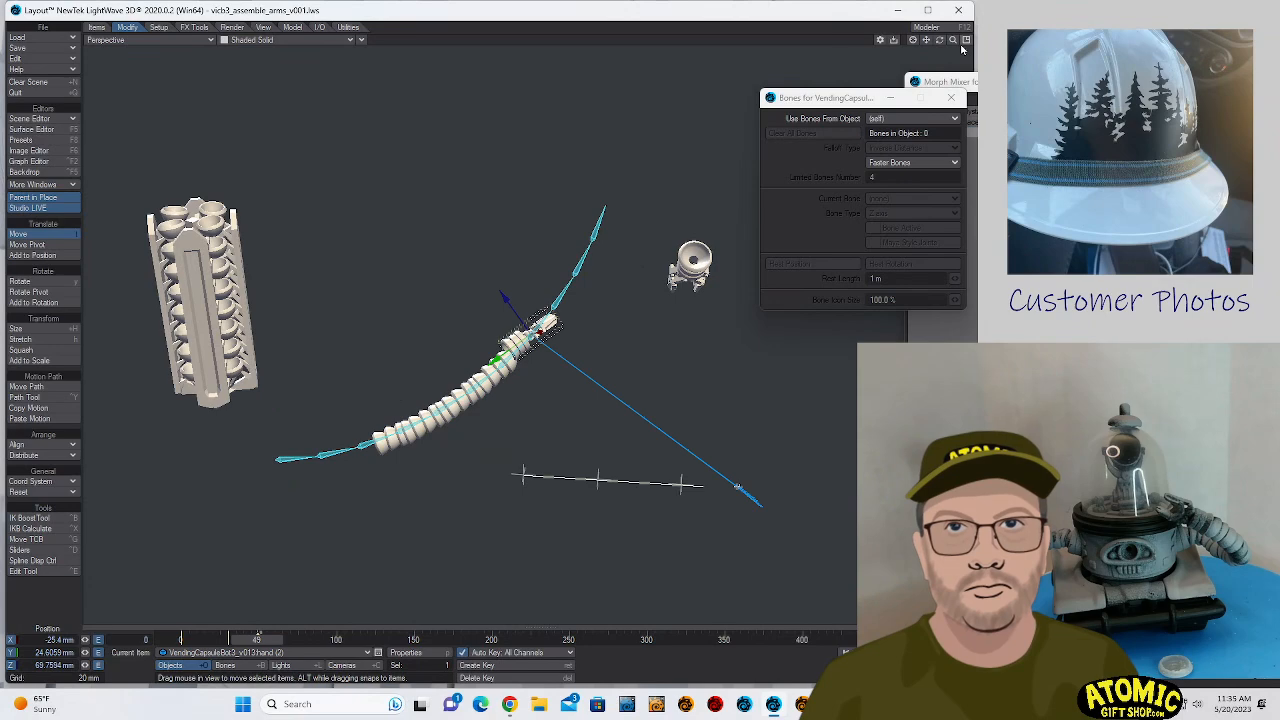
mouse_move(953, 40)
mouse_down()
mouse_move(1040, 40)
mouse_move(930, 40)
mouse_up()
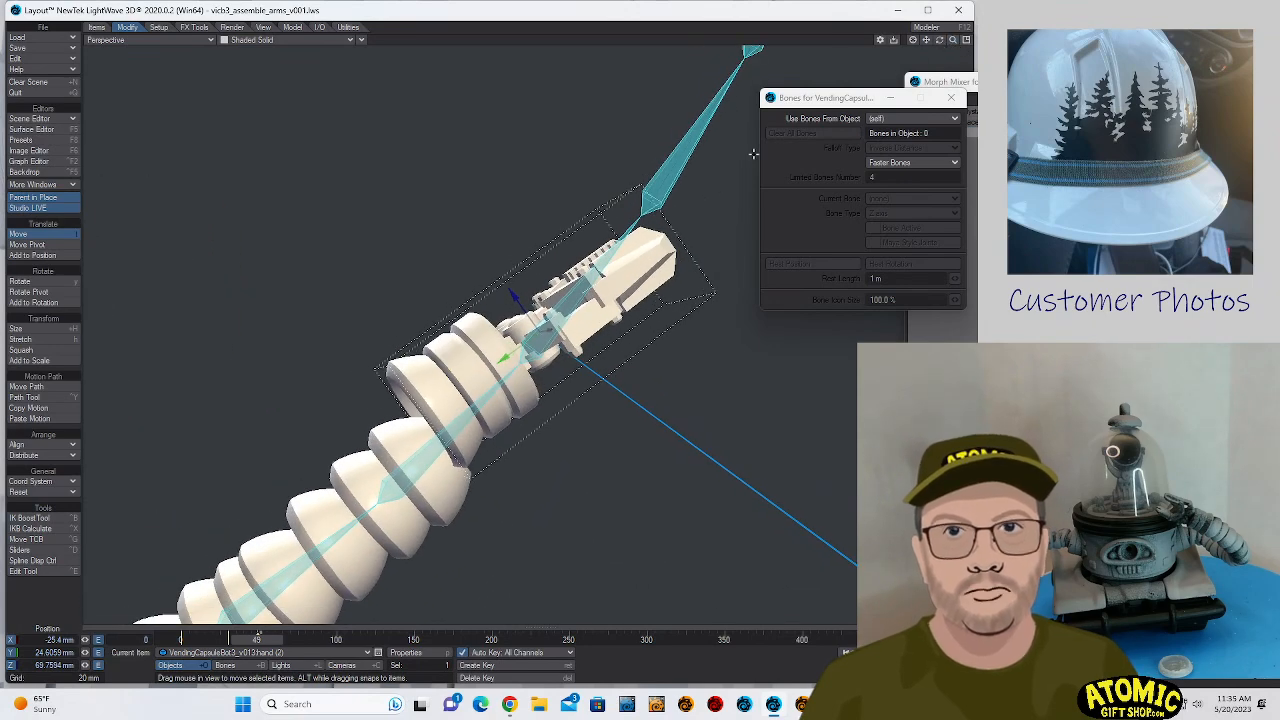
key(y)
drag(510, 314, 508, 347)
key(t)
key(ctrl+z)
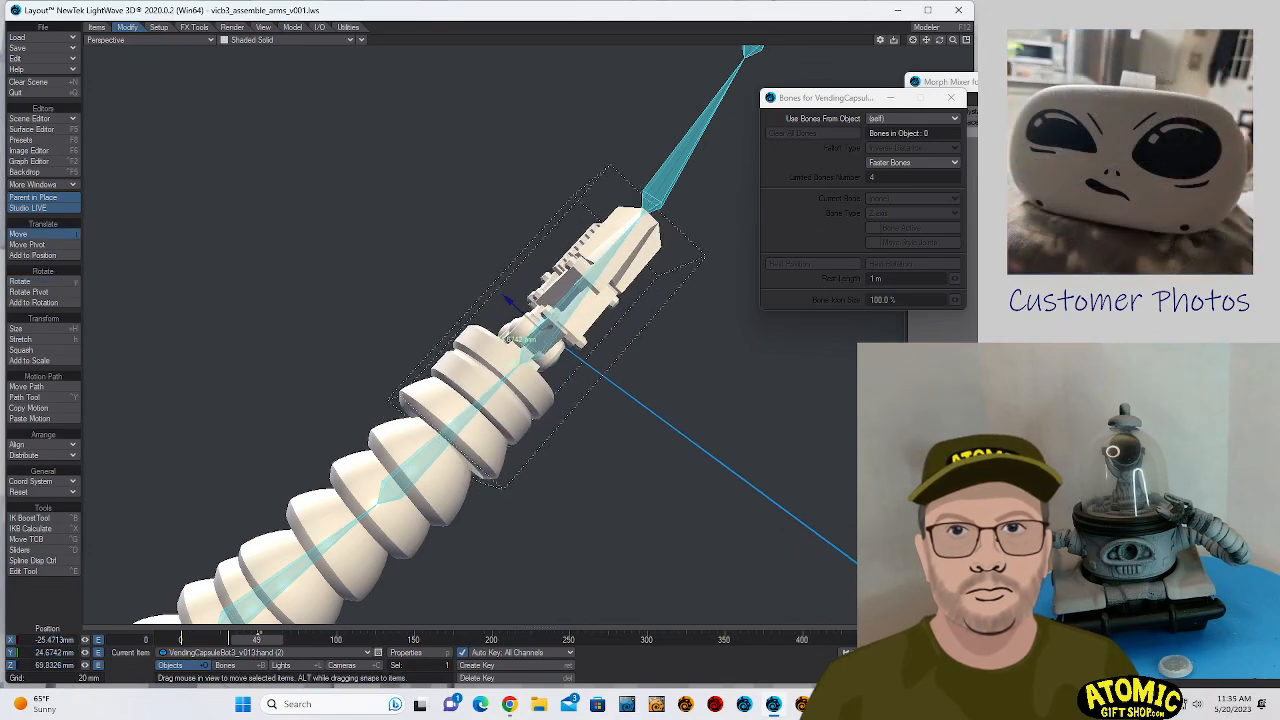
key(y)
drag(557, 296, 560, 296)
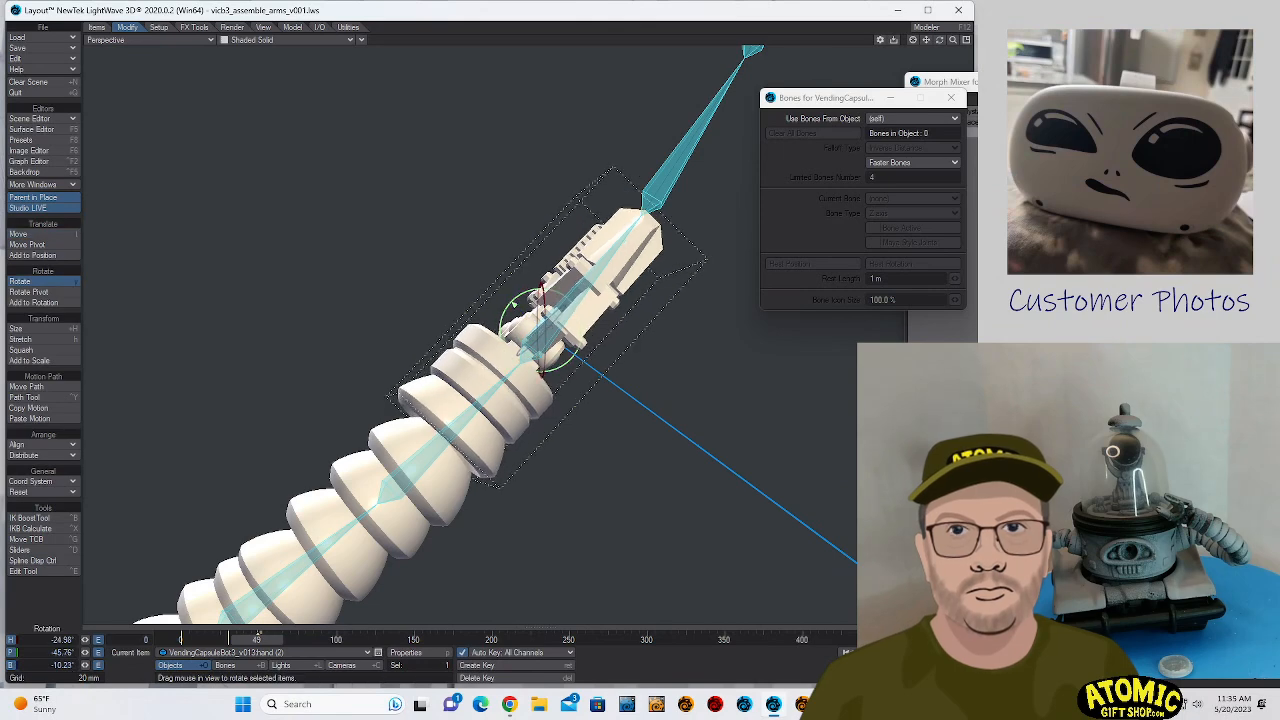
key(t)
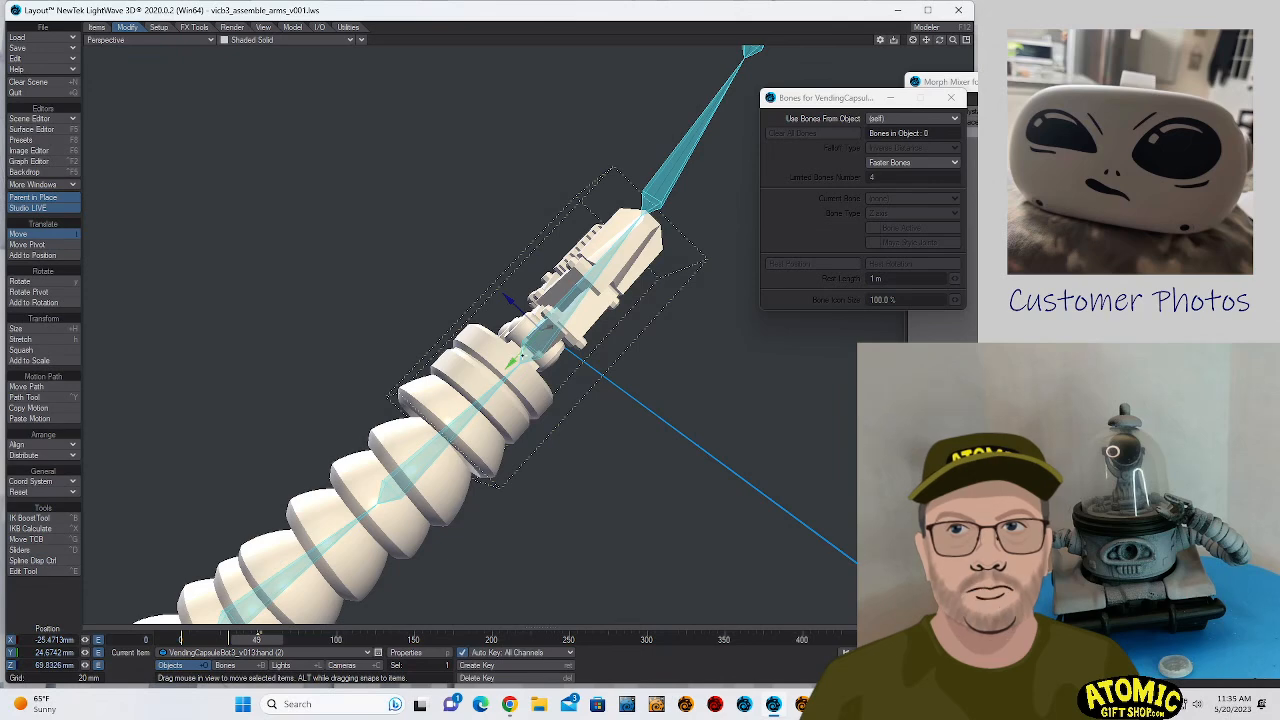
drag(510, 360, 500, 345)
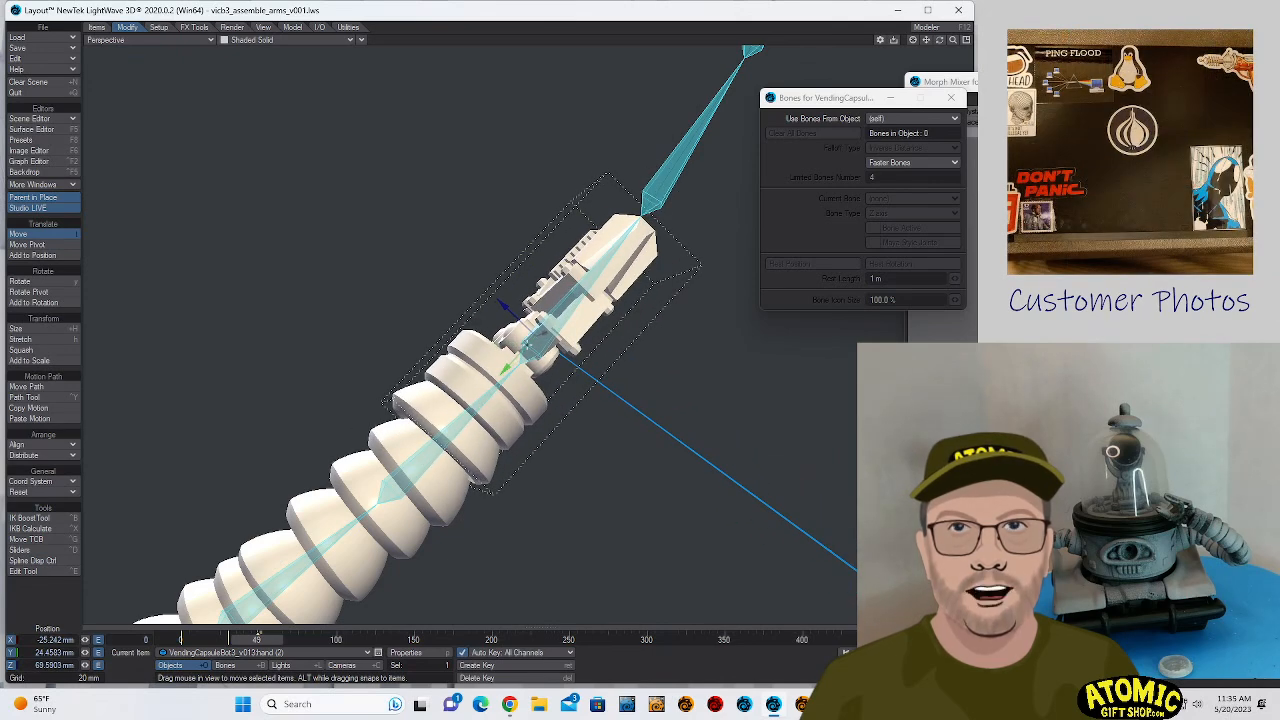
- Select Bone (8) of armsegment.wire at the wrist and shrink its Z stretch to 0.025
click(542, 337)
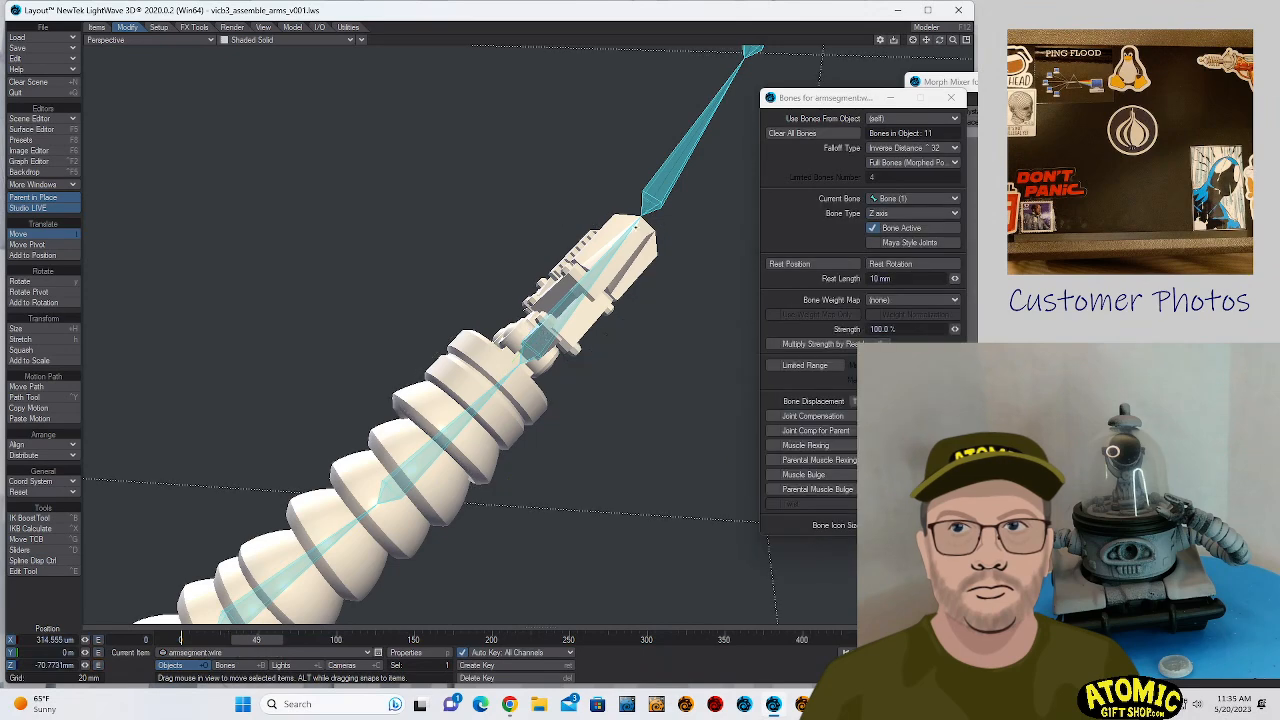
click(635, 227)
click(658, 188)
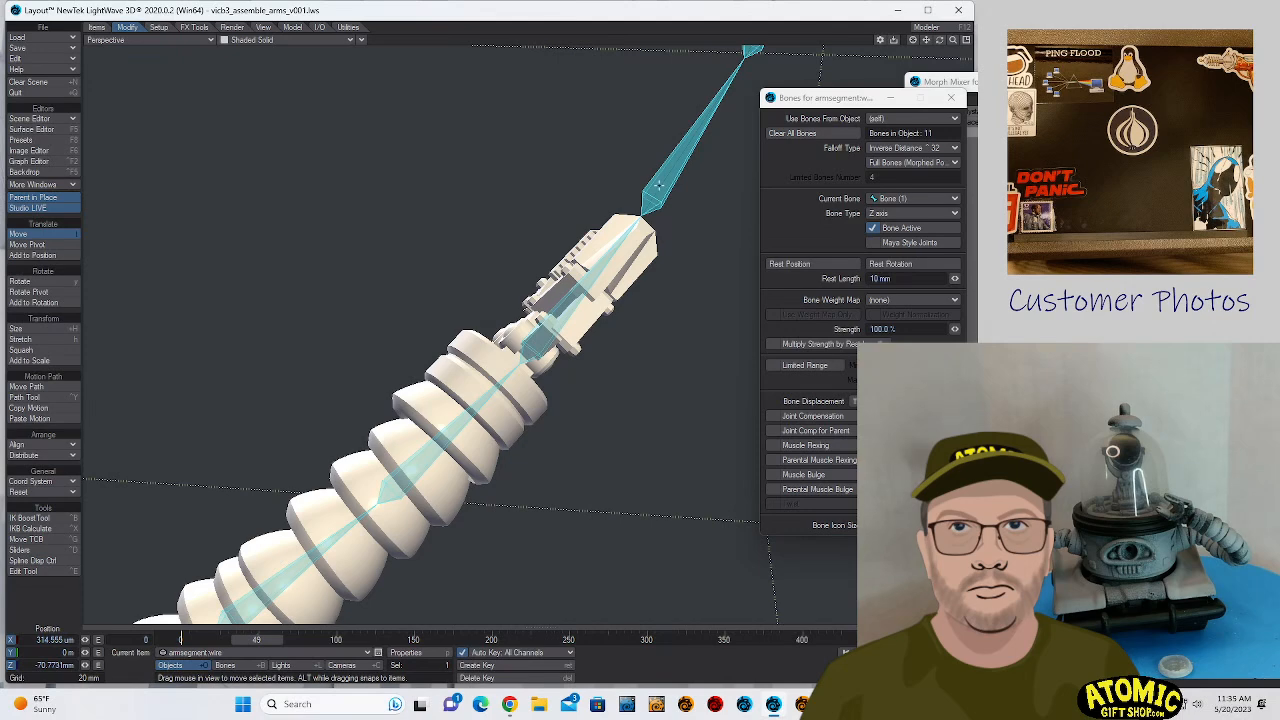
key(y)
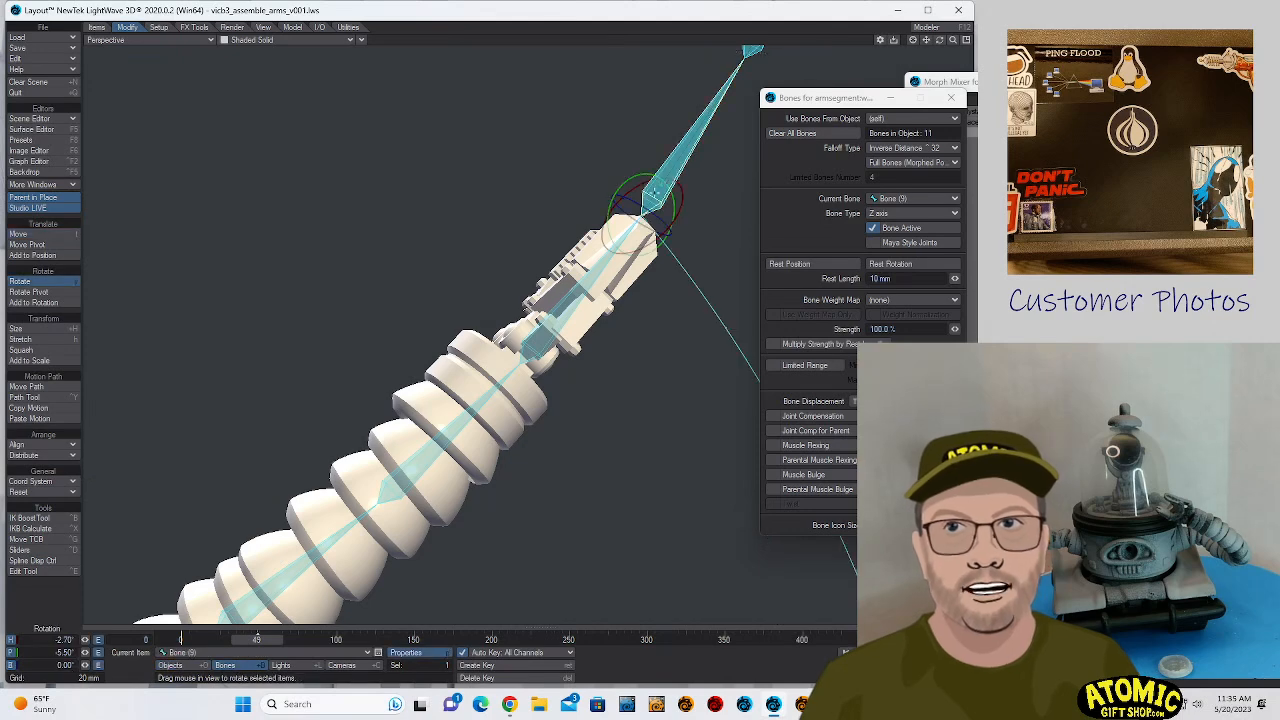
key(Up)
key(h)
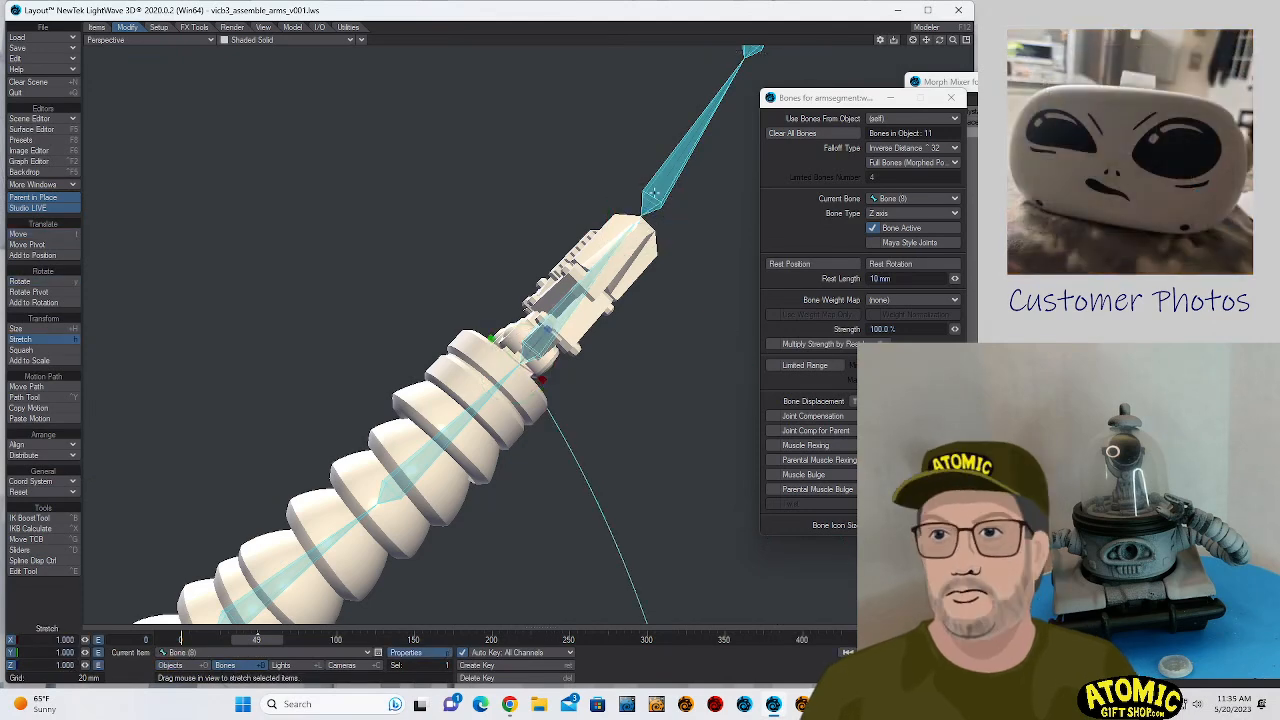
drag(546, 330, 479, 347)
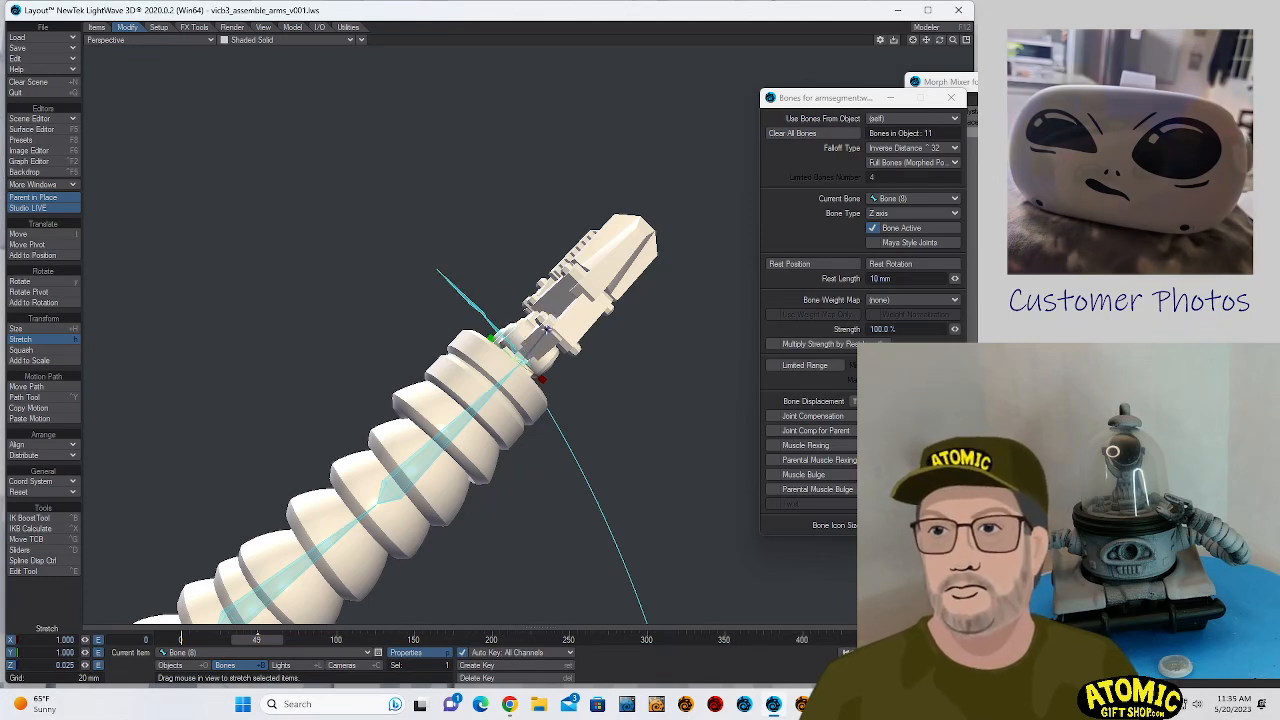
- Reduce the Z stretch of the remaining end bones, using -0.200 for Bone (9) and 0.100 for Bone (11)
key(Down)
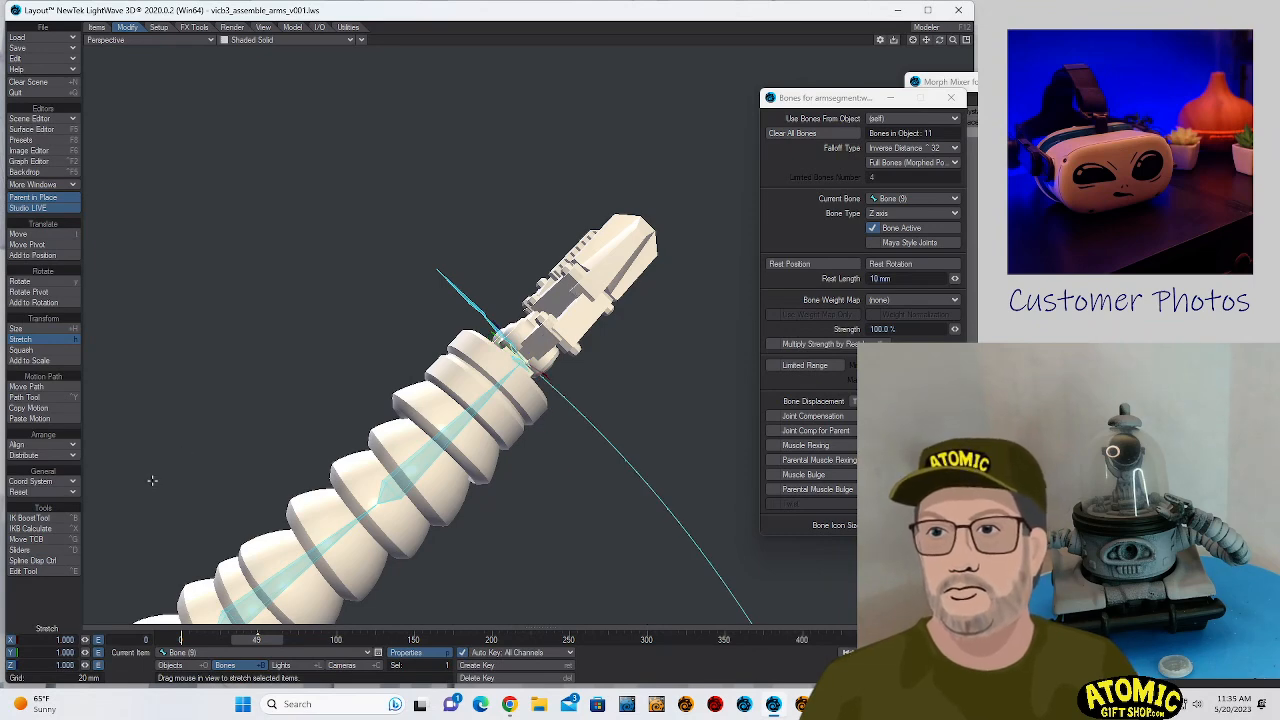
drag(85, 666, 60, 666)
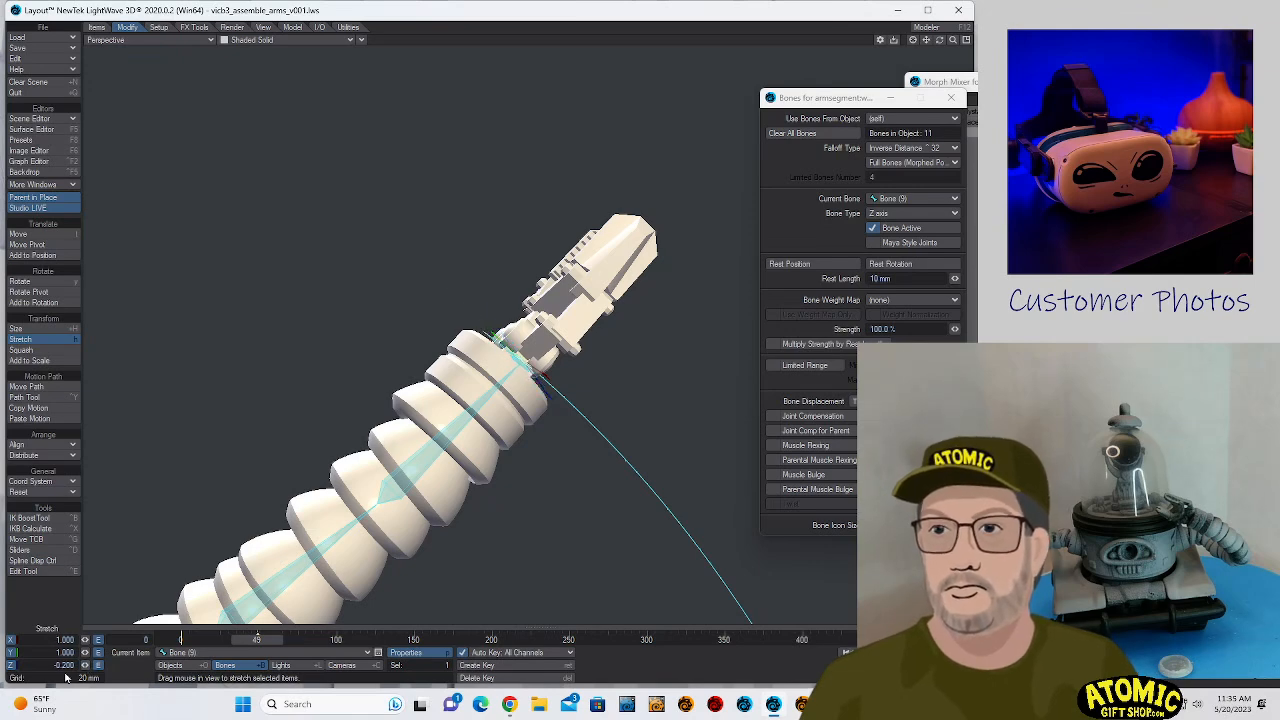
key(Down)
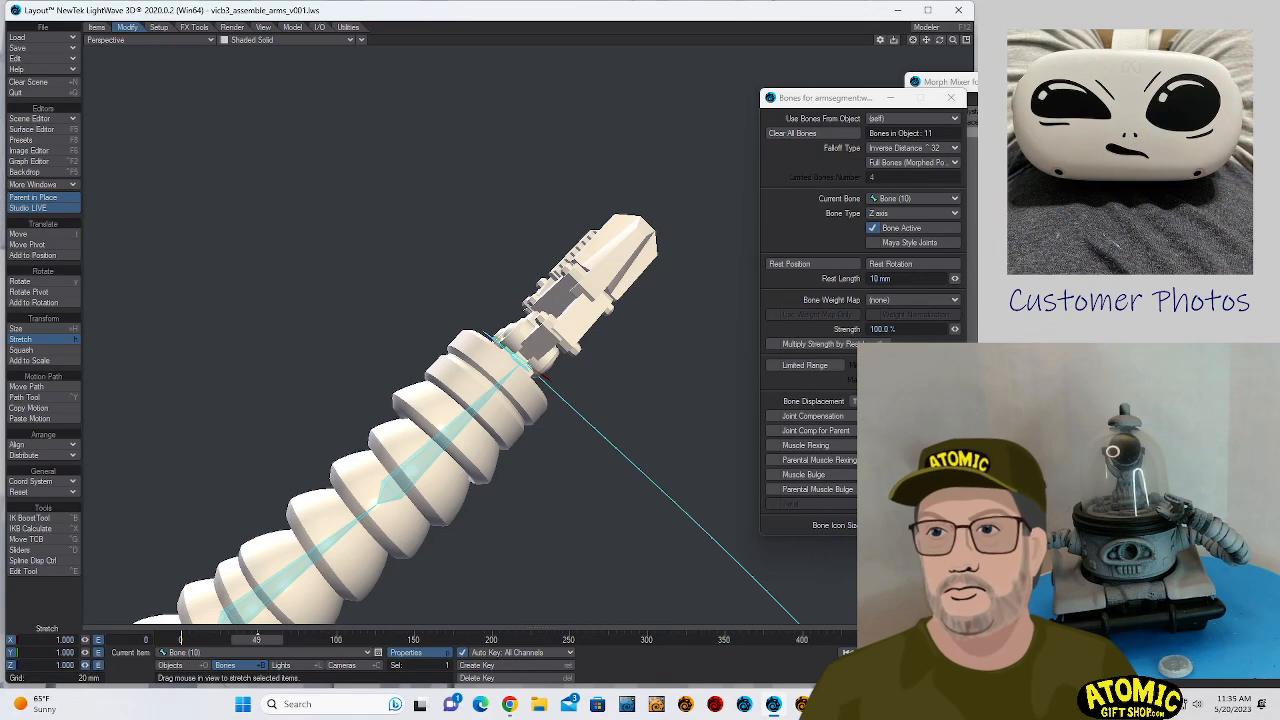
mouse_move(85, 666)
mouse_down()
mouse_move(5, 666)
mouse_move(75, 666)
mouse_up()
key(Down)
- Switch the perspective view from shaded display to the VPR render preview
click(246, 39)
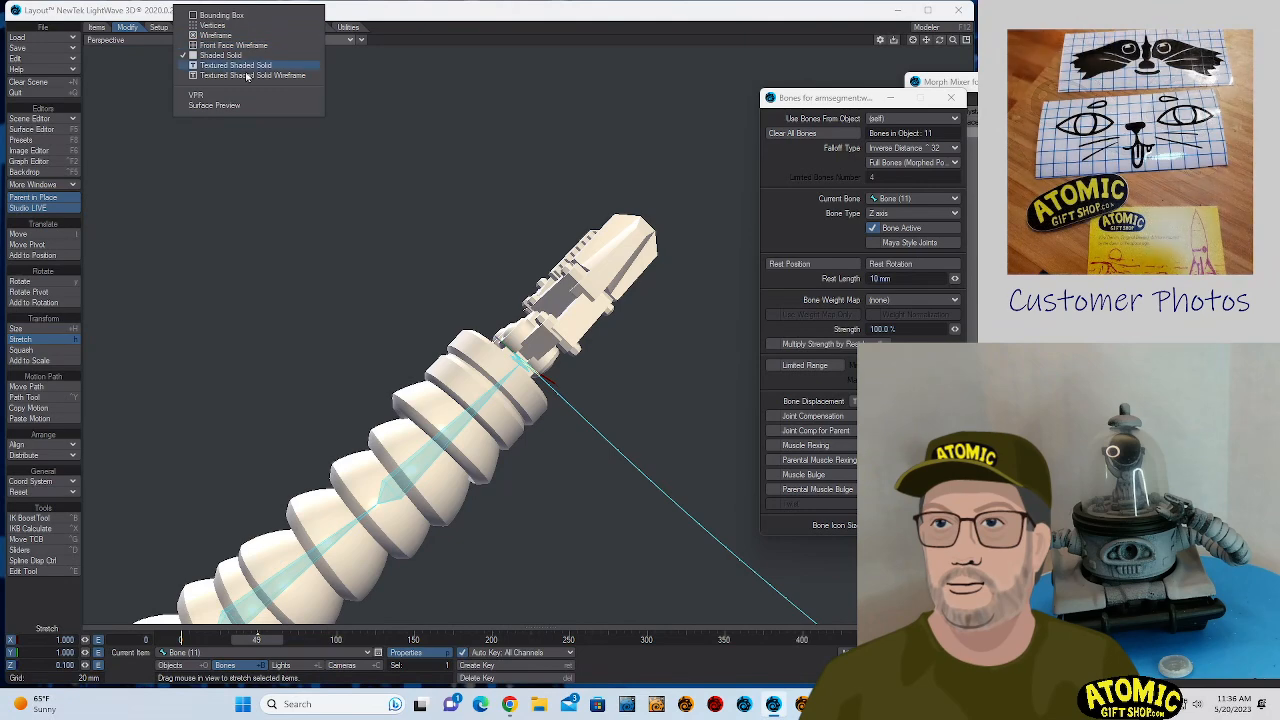
click(243, 91)
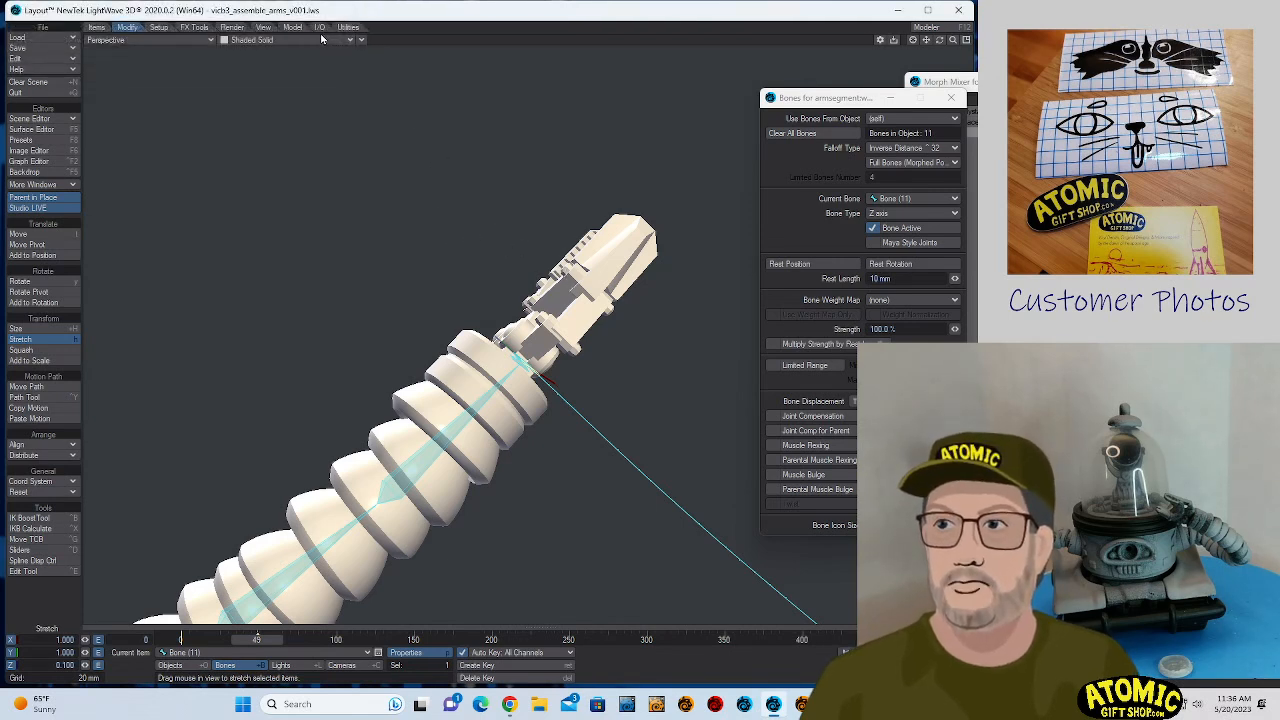
click(247, 40)
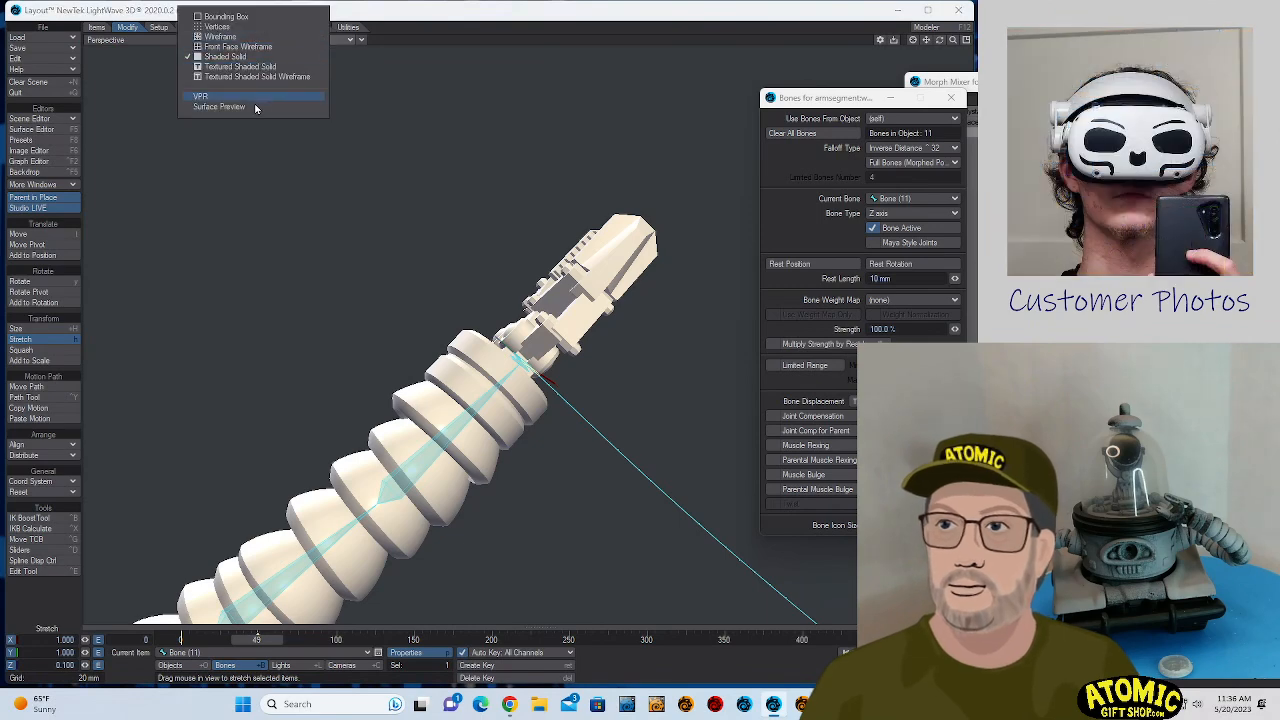
click(255, 96)
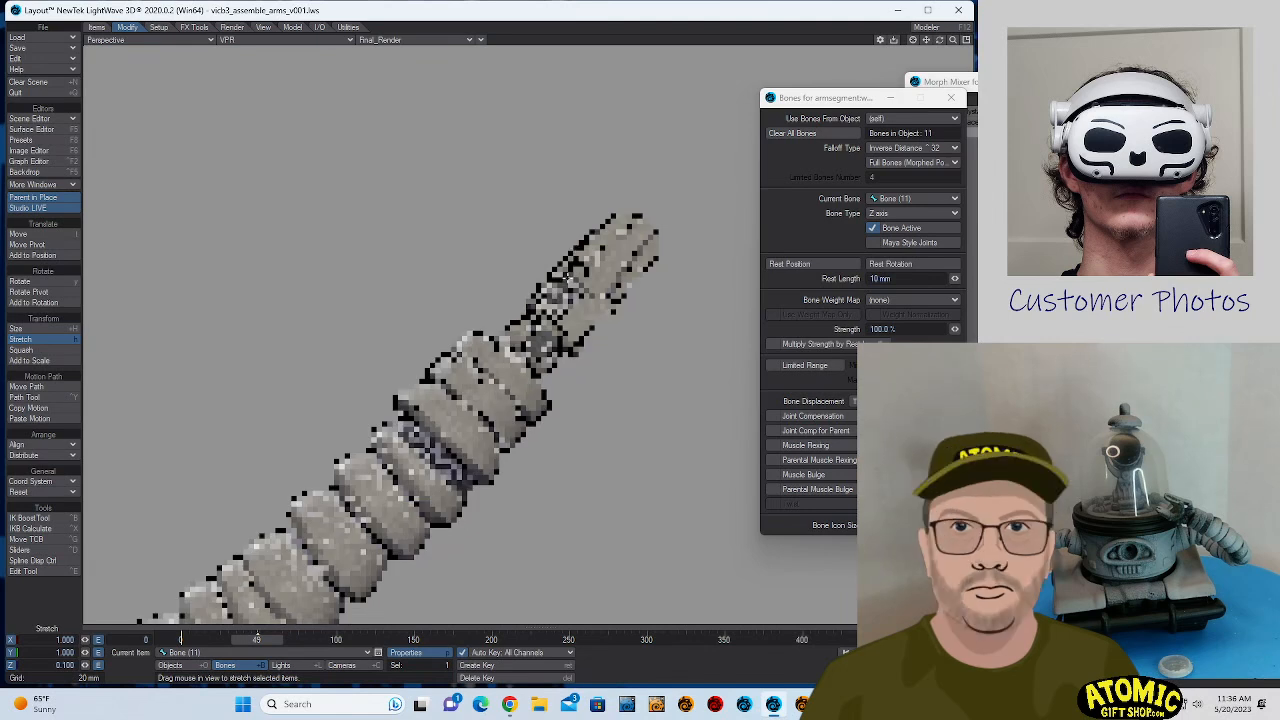
- Select Bone (9) at the wrist and rotate its bank to 45°
click(543, 336)
key(y)
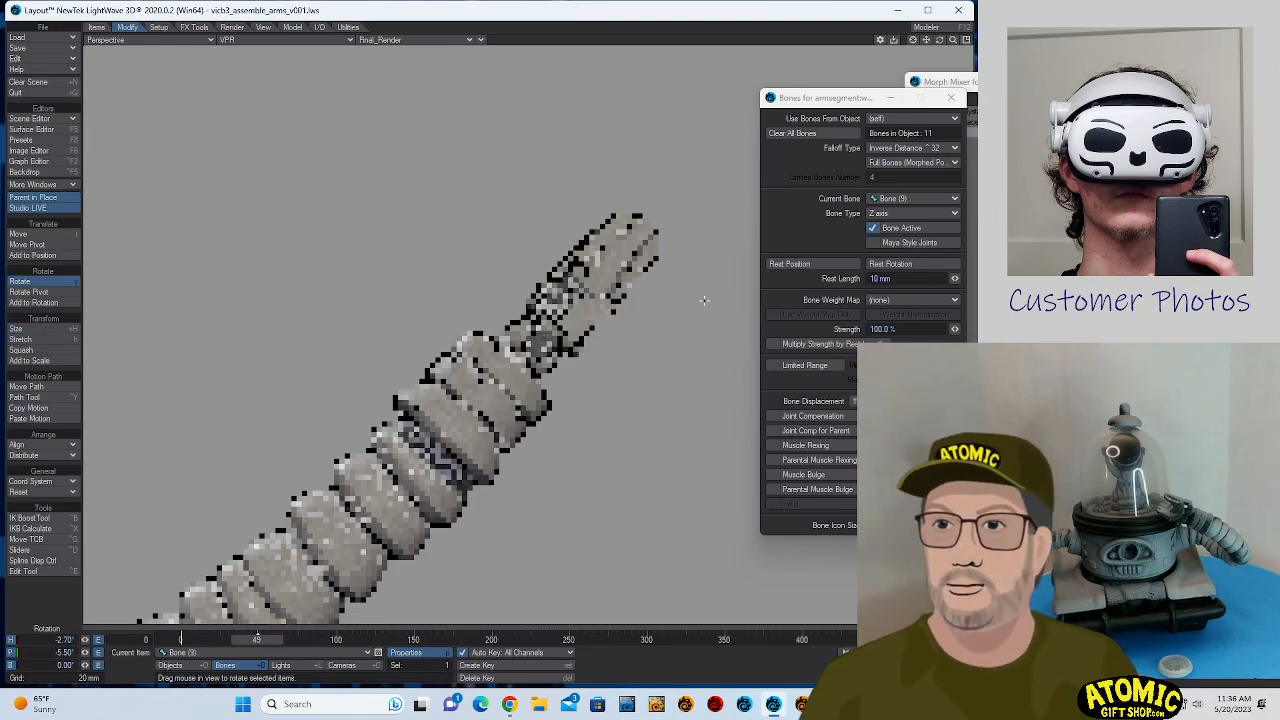
right_drag(650, 351, 704, 351)
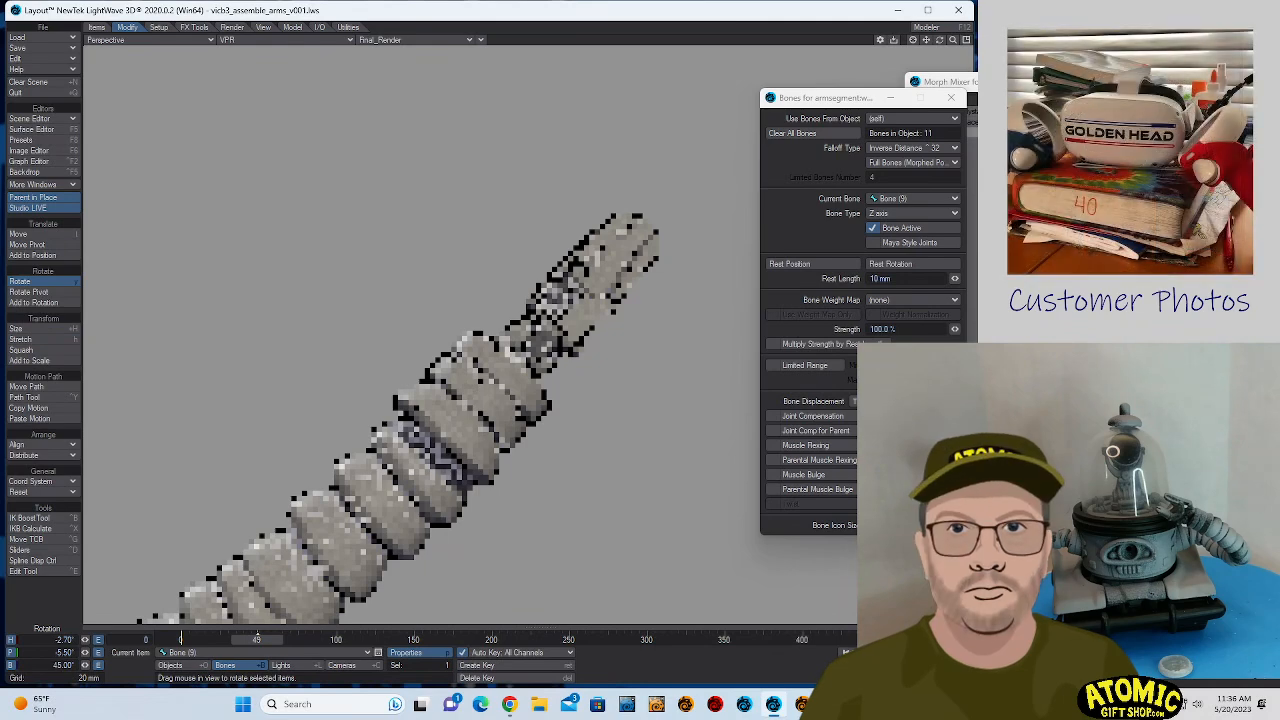